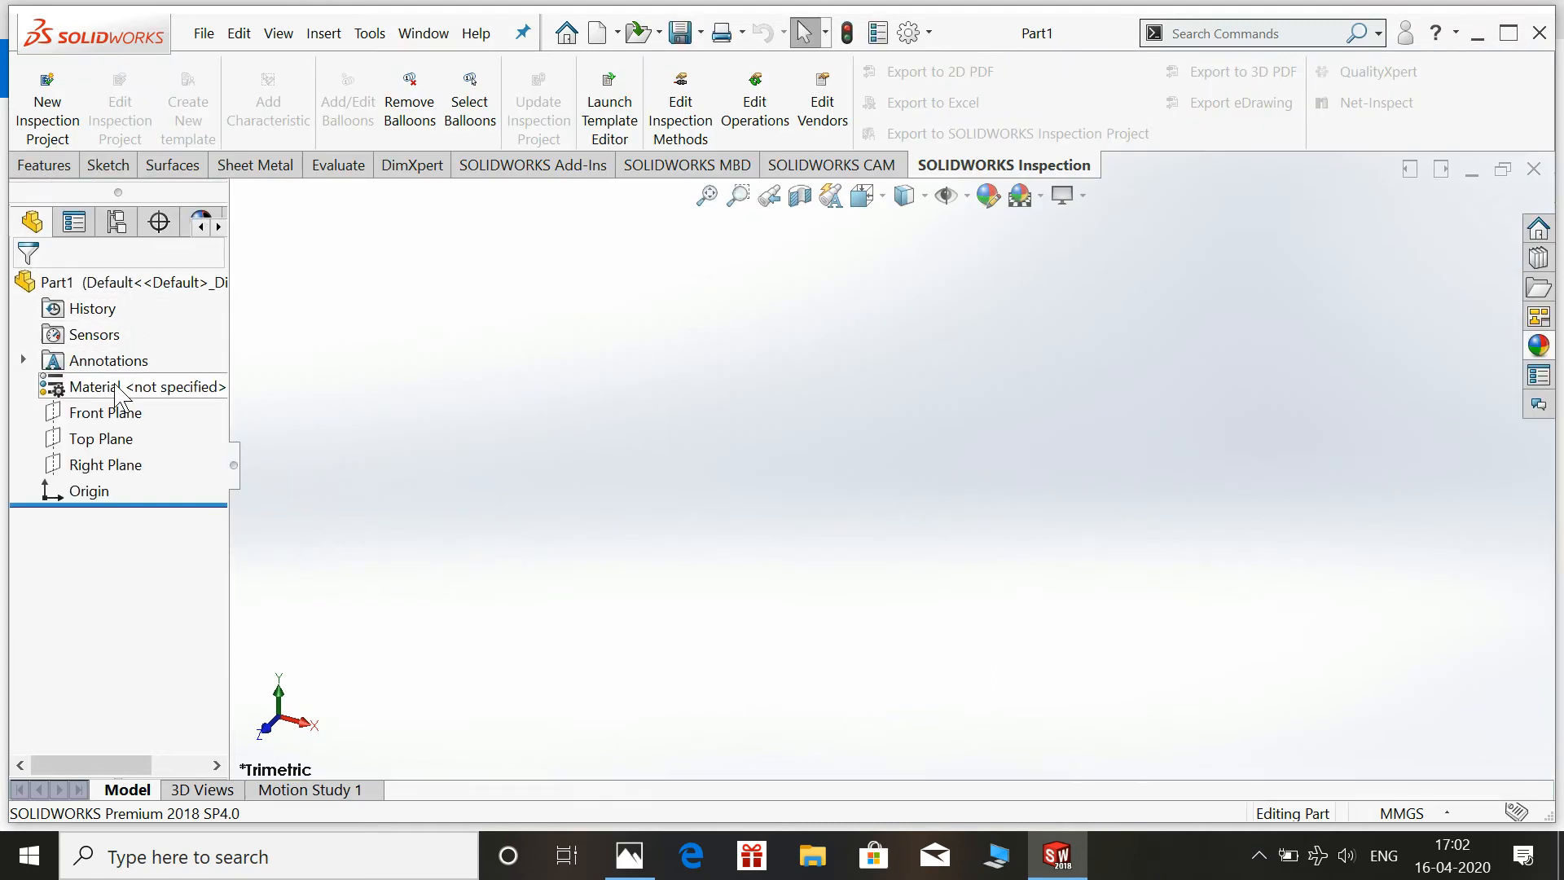
Start a Front Plane sketch with two concentric circles centred on the origin, the inner about 44 mm in diameter, the outer about twice that.
click(113, 423)
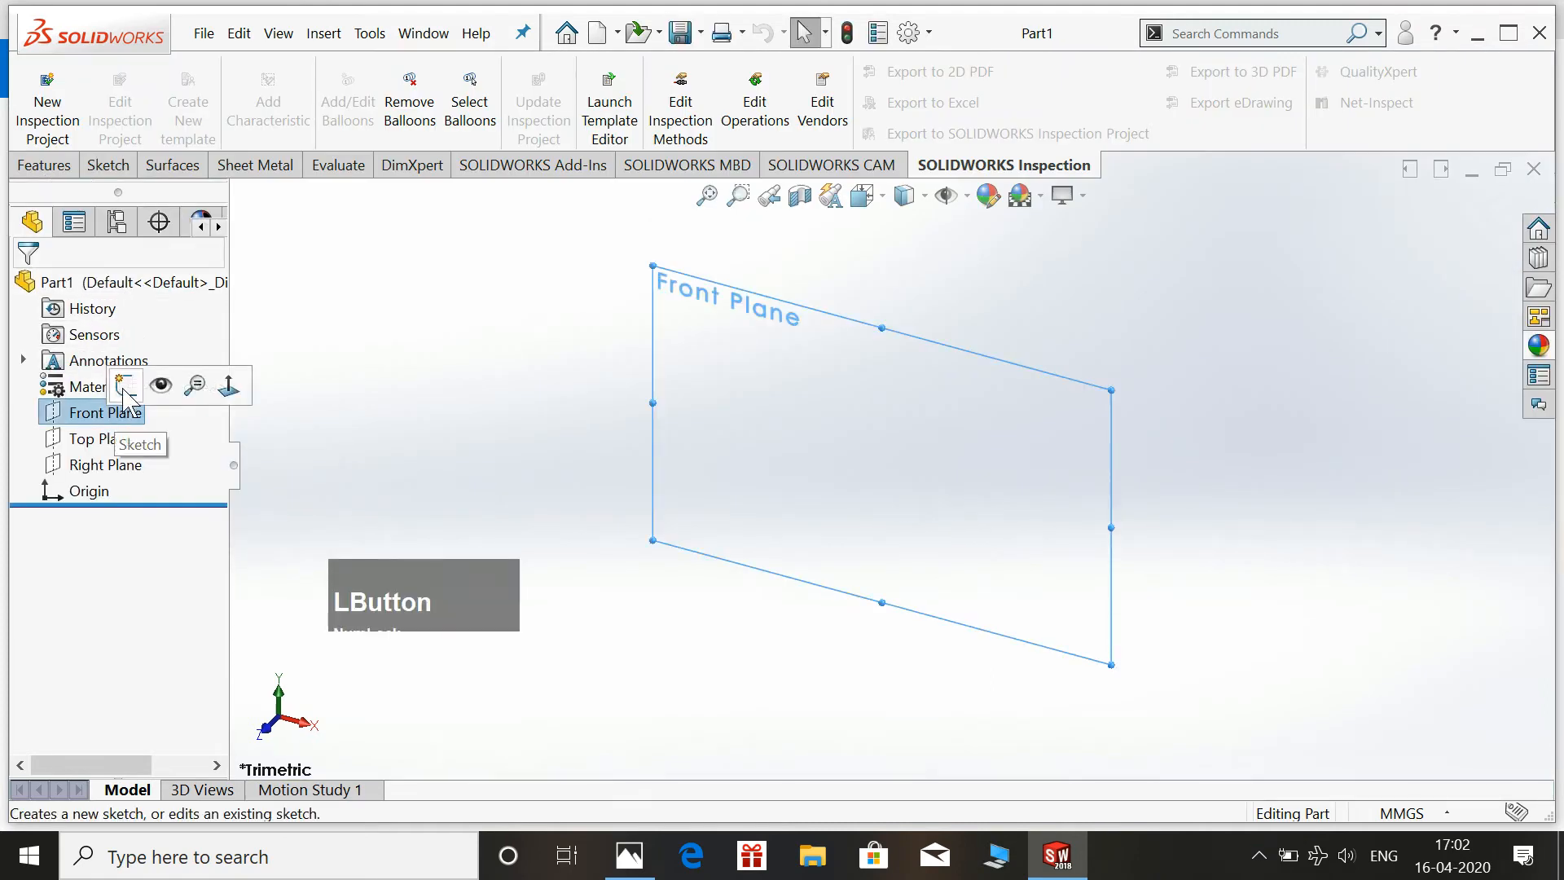
click(127, 385)
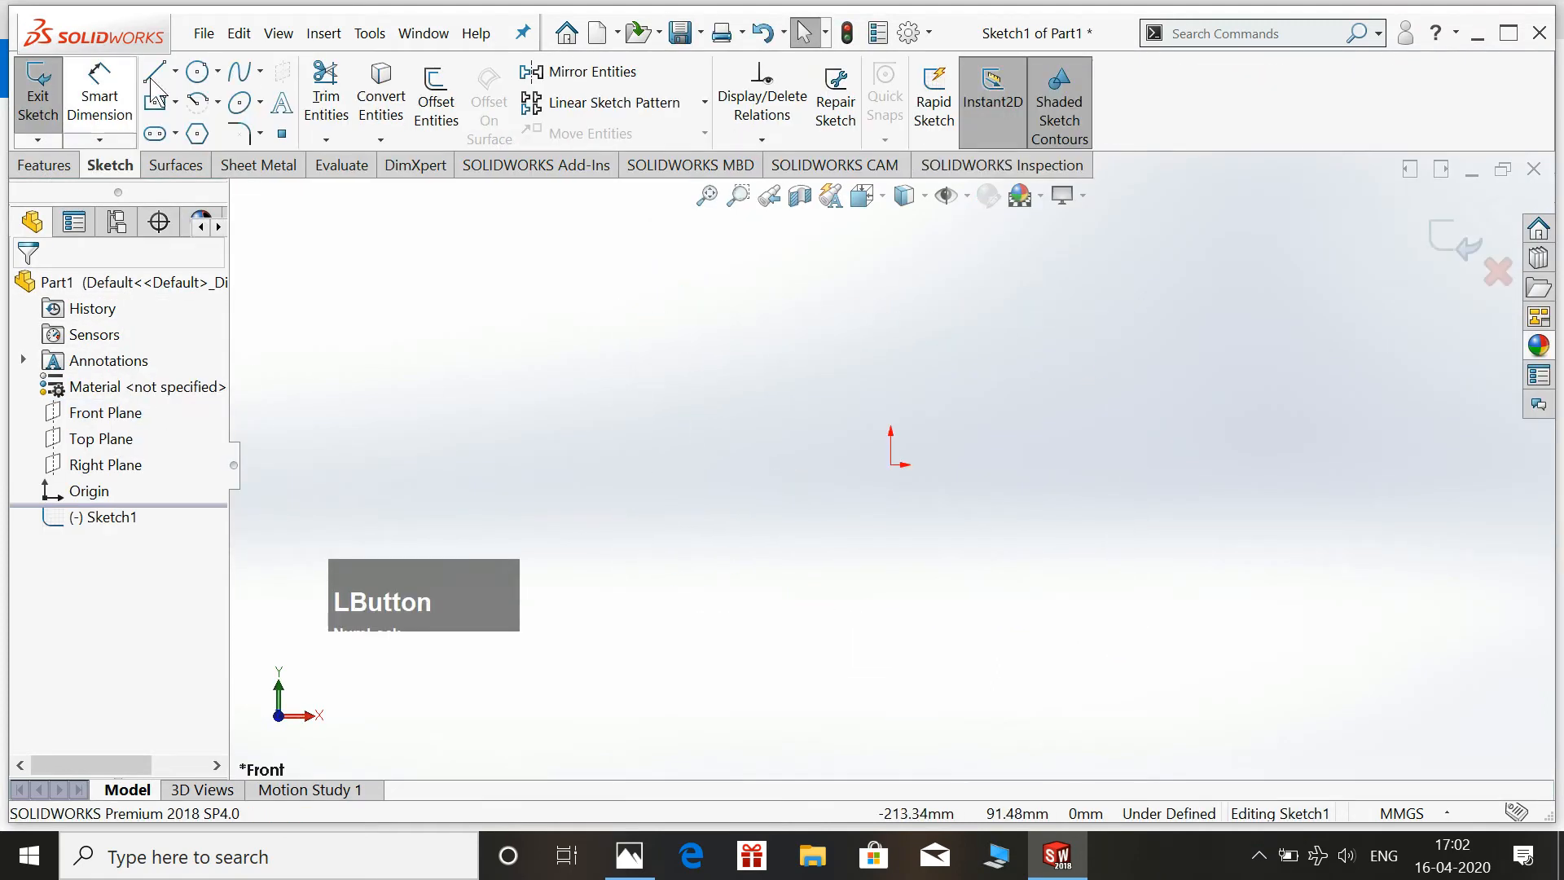
click(196, 73)
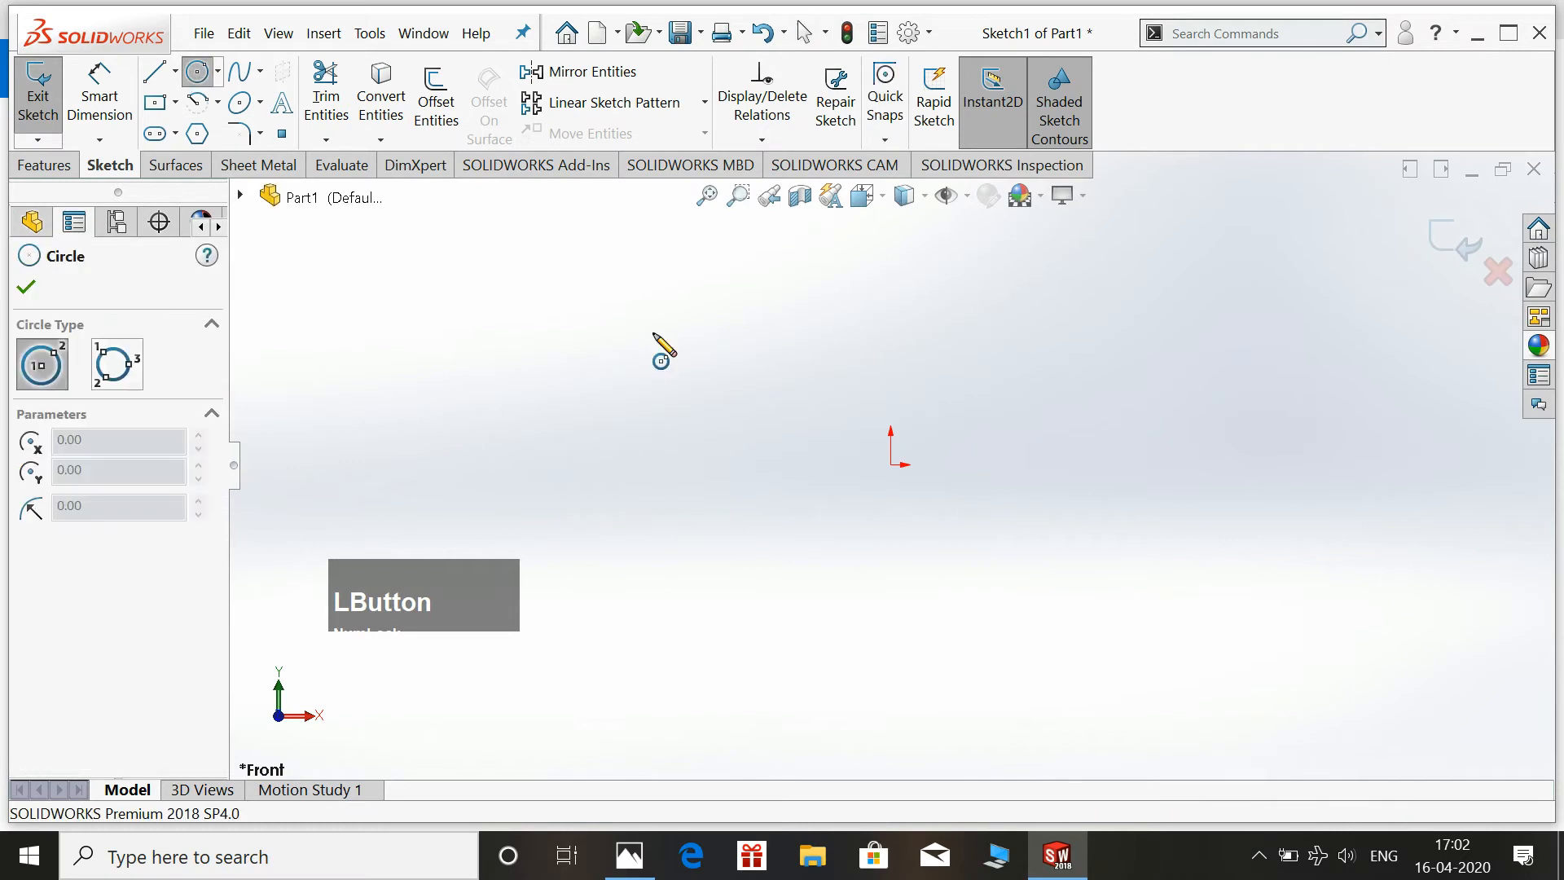
click(891, 464)
click(937, 501)
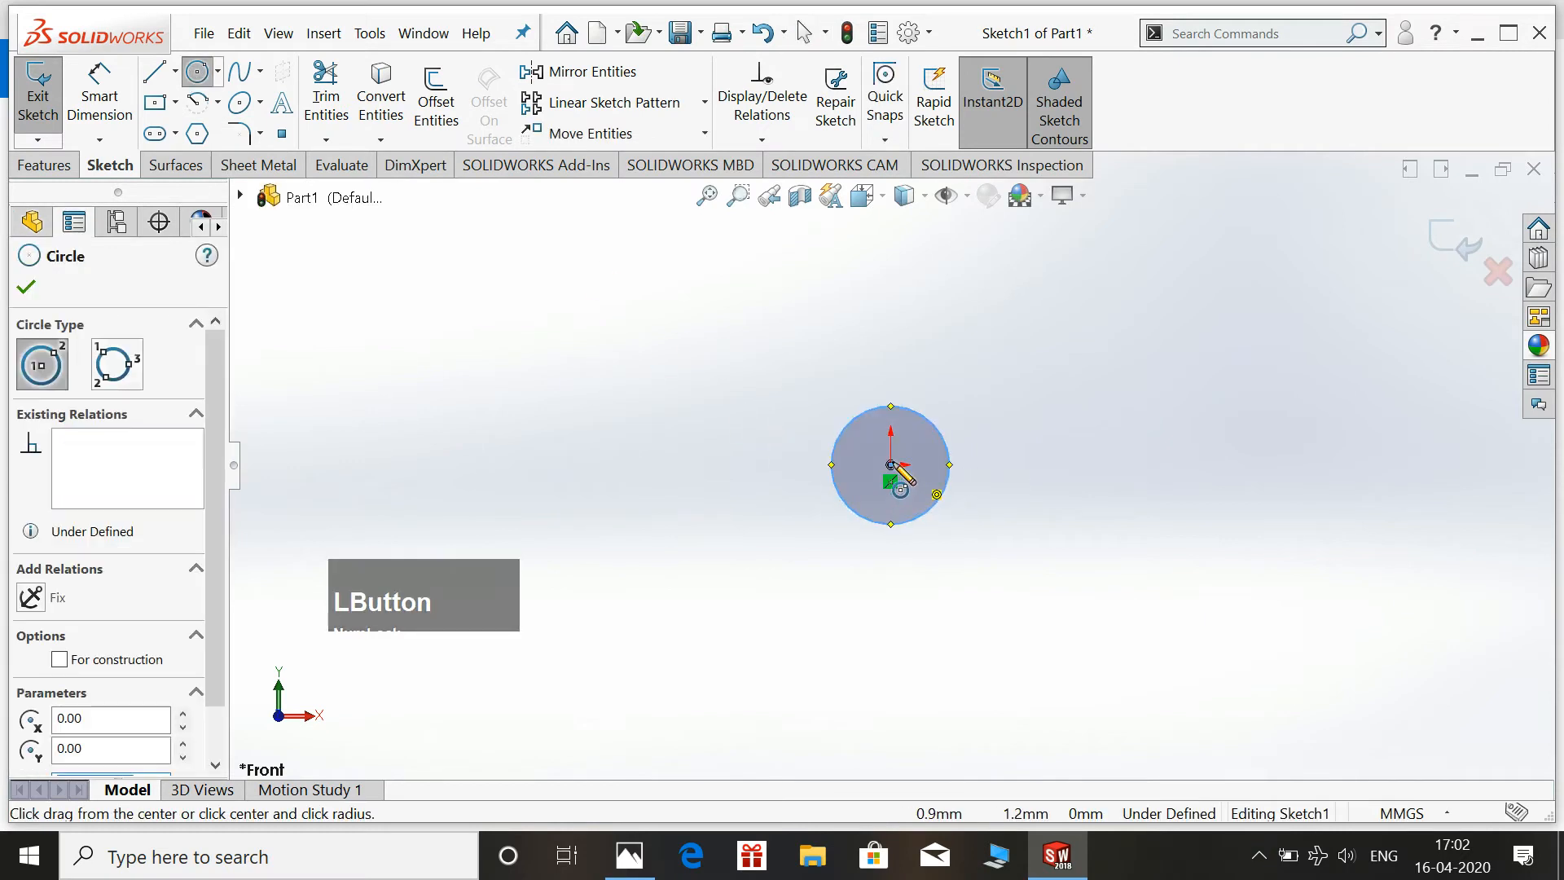
click(890, 465)
click(1015, 526)
Check the bore size on the Gripper Rod Center drawing and dimension the inner circle to a diameter of 28.52 mm.
click(631, 856)
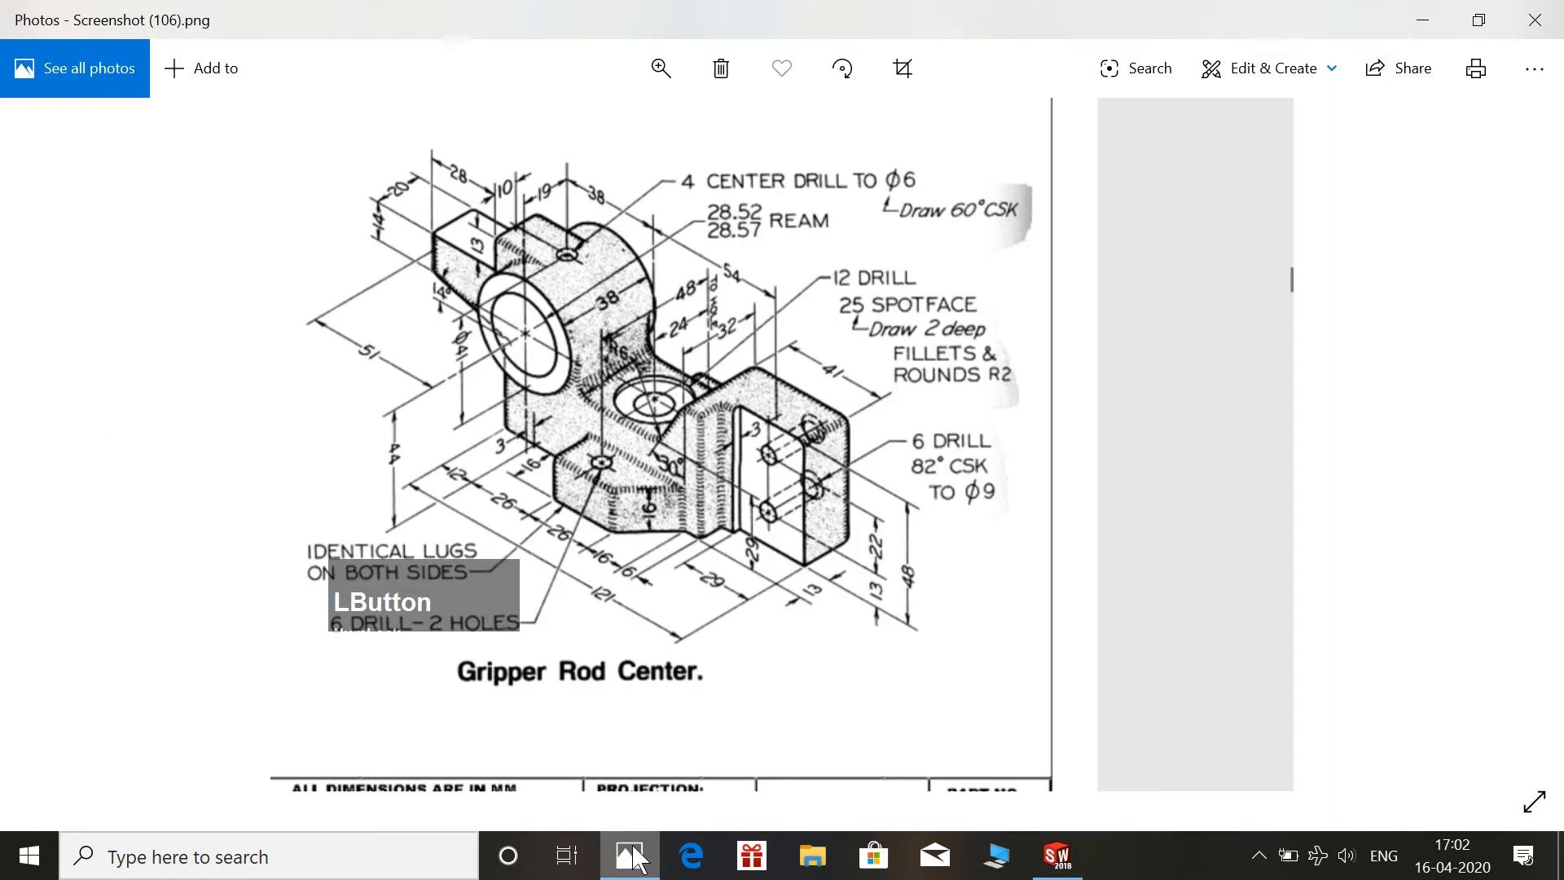
click(638, 857)
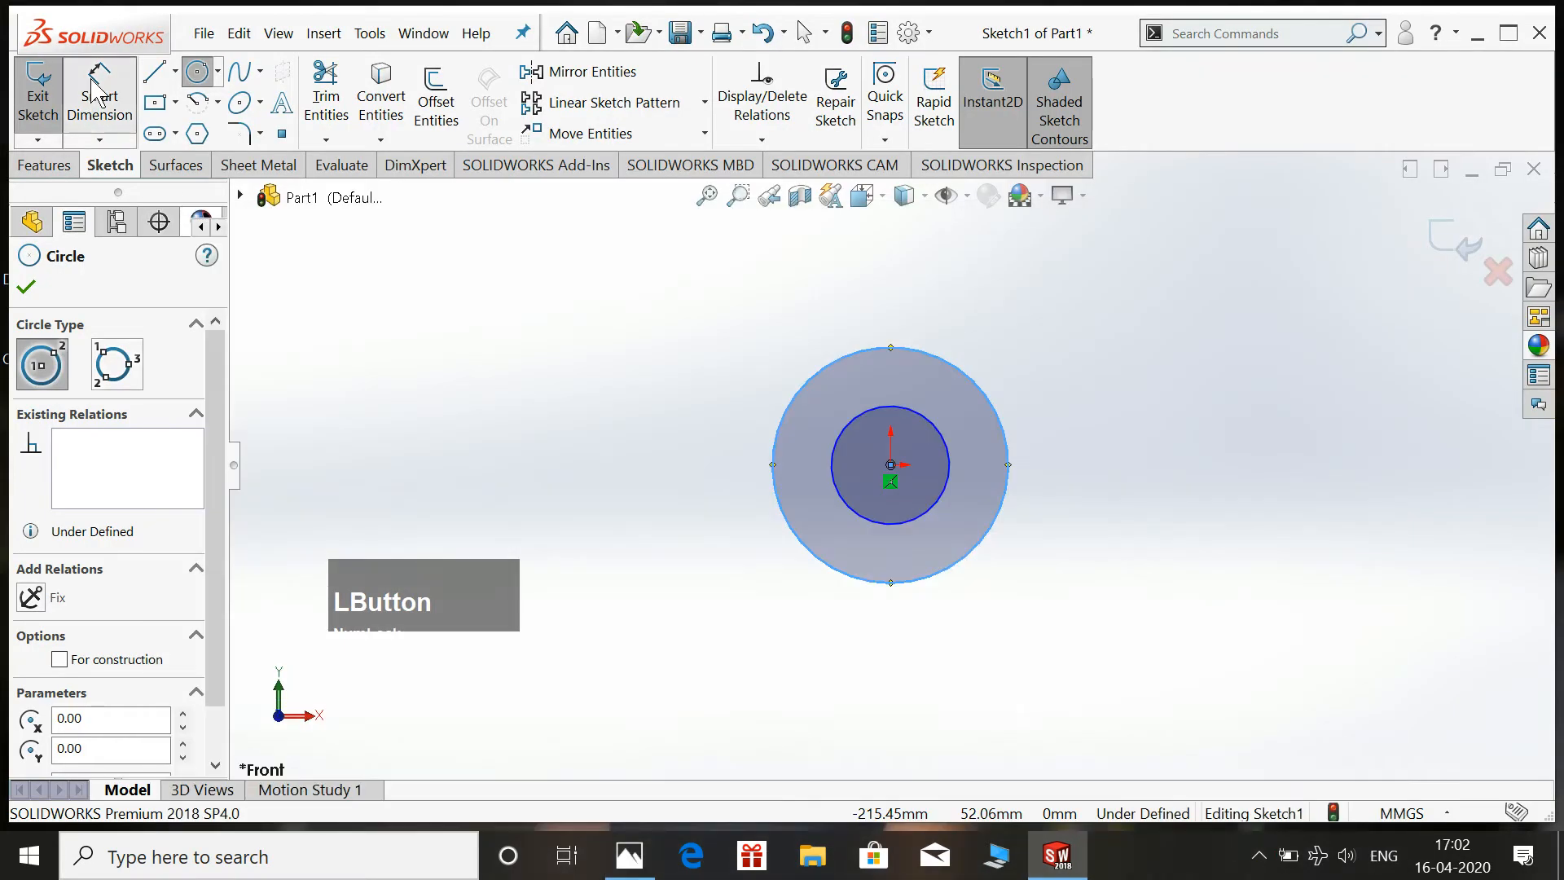
click(98, 91)
click(935, 424)
click(1158, 343)
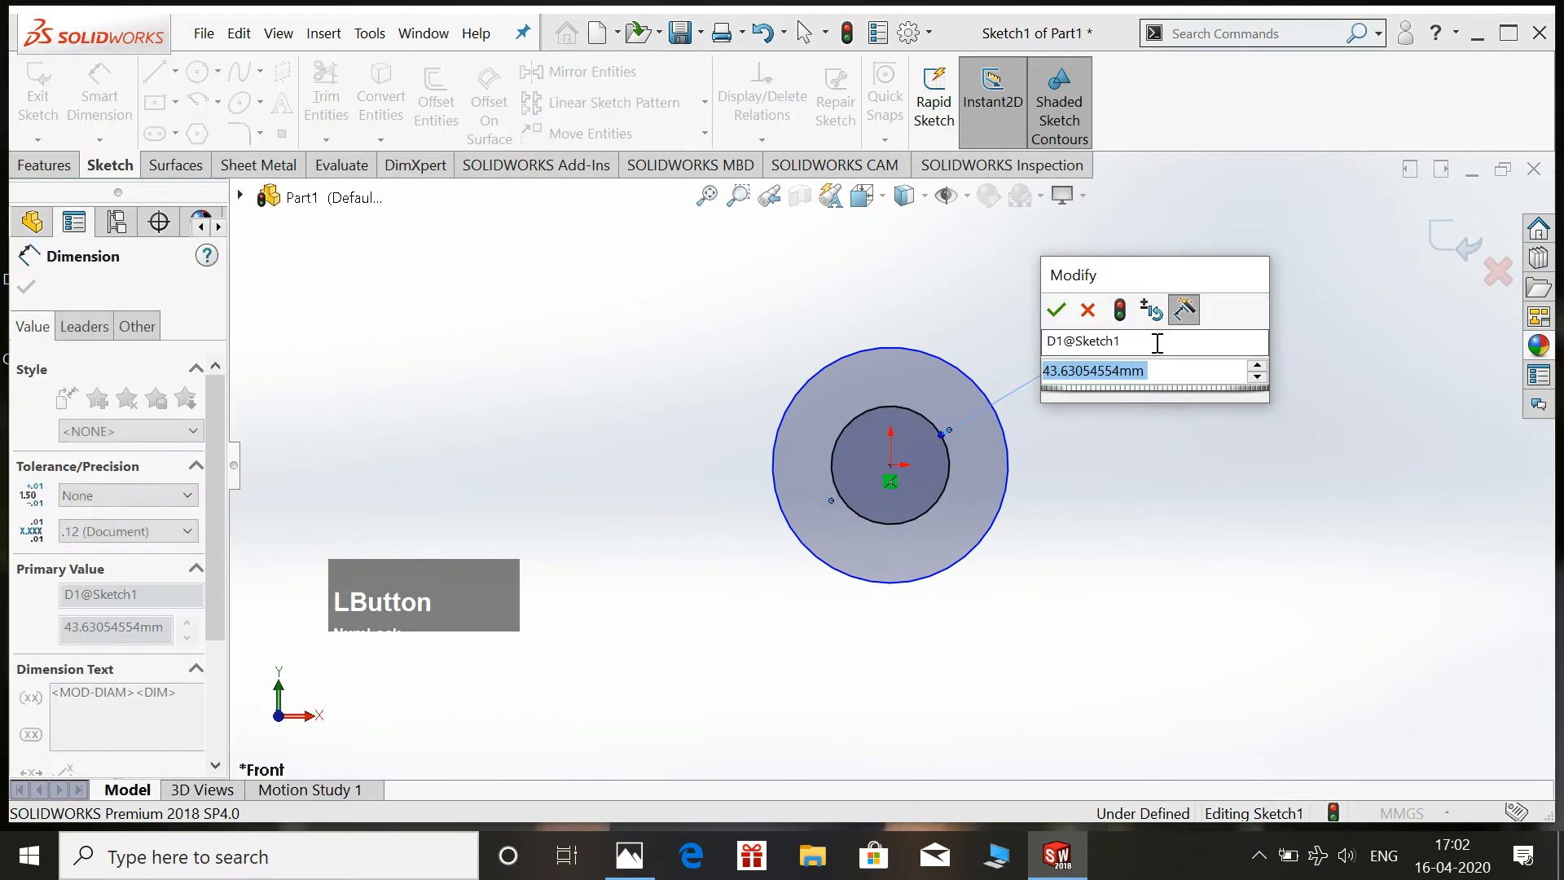
text(28.52)
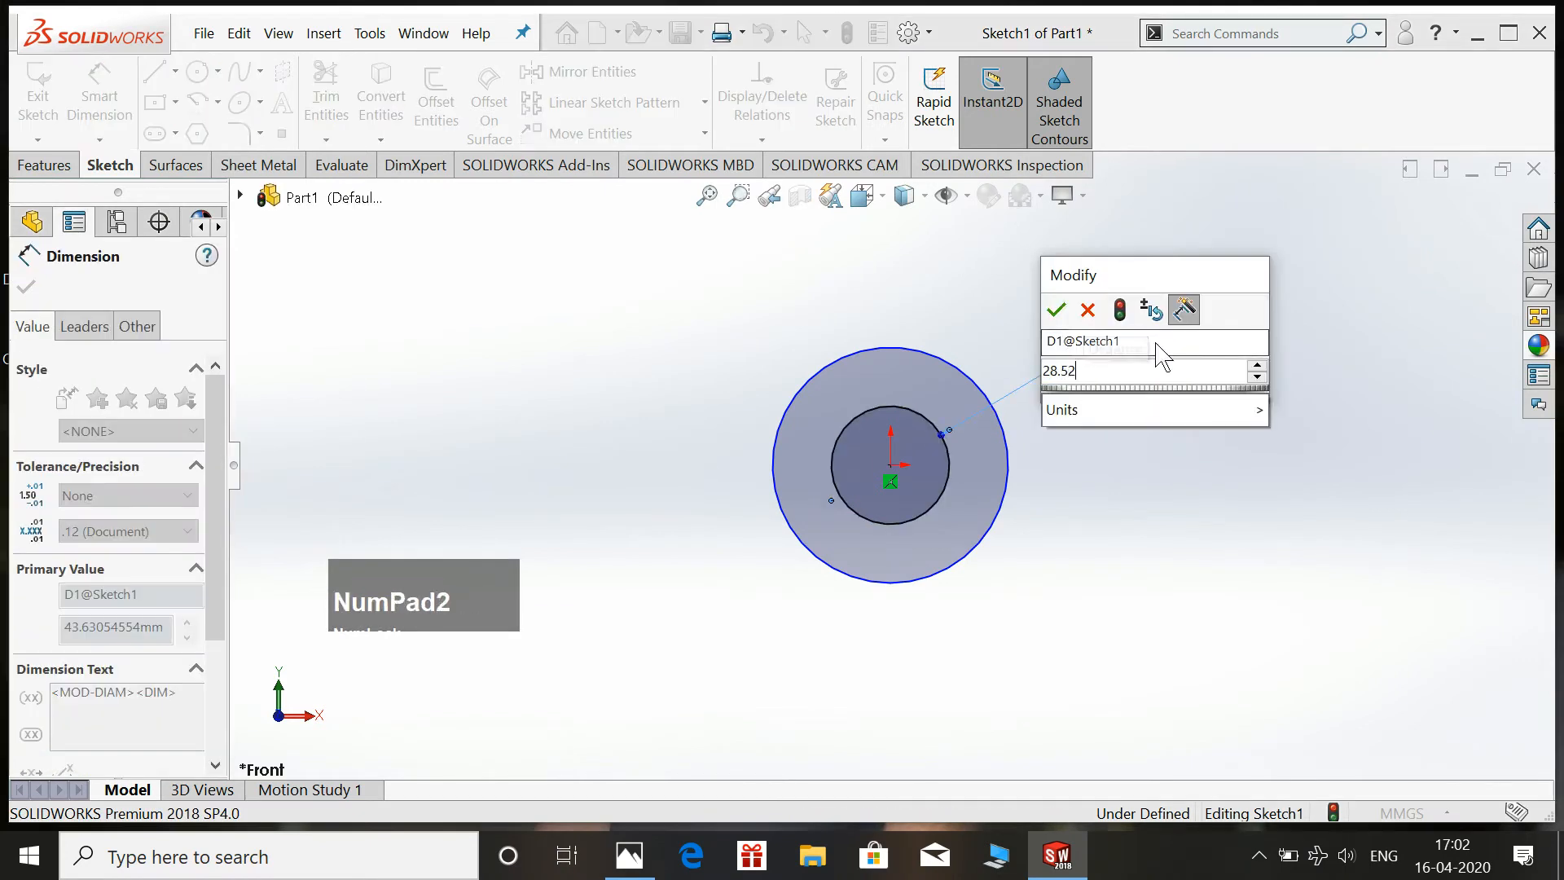
key(KP_Enter)
Dimension the outer circle to a diameter of 41 mm.
click(913, 358)
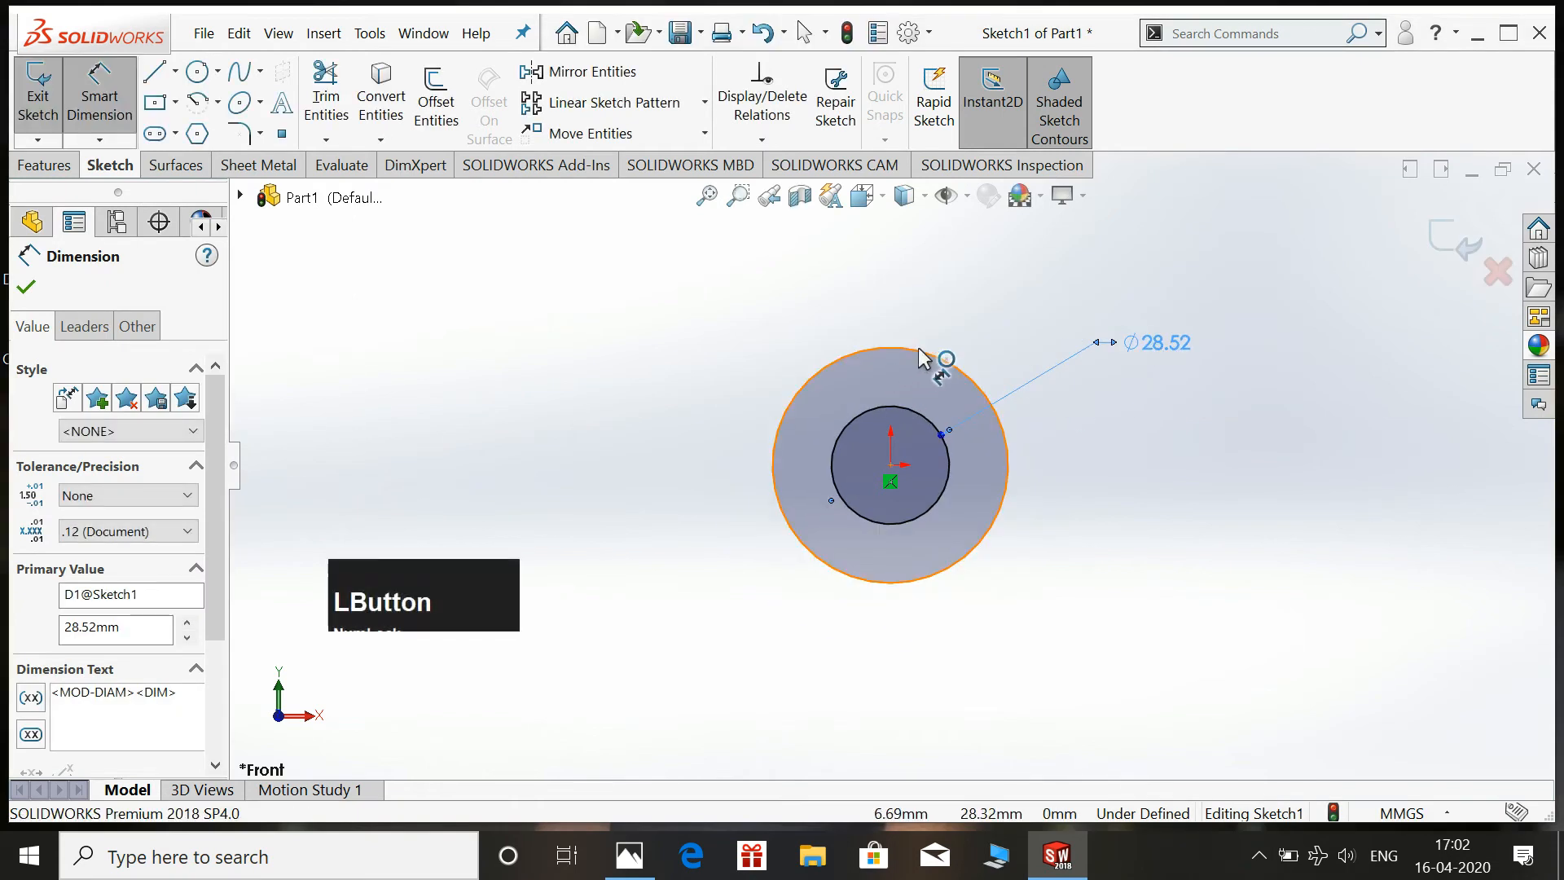
click(1083, 285)
text(41.)
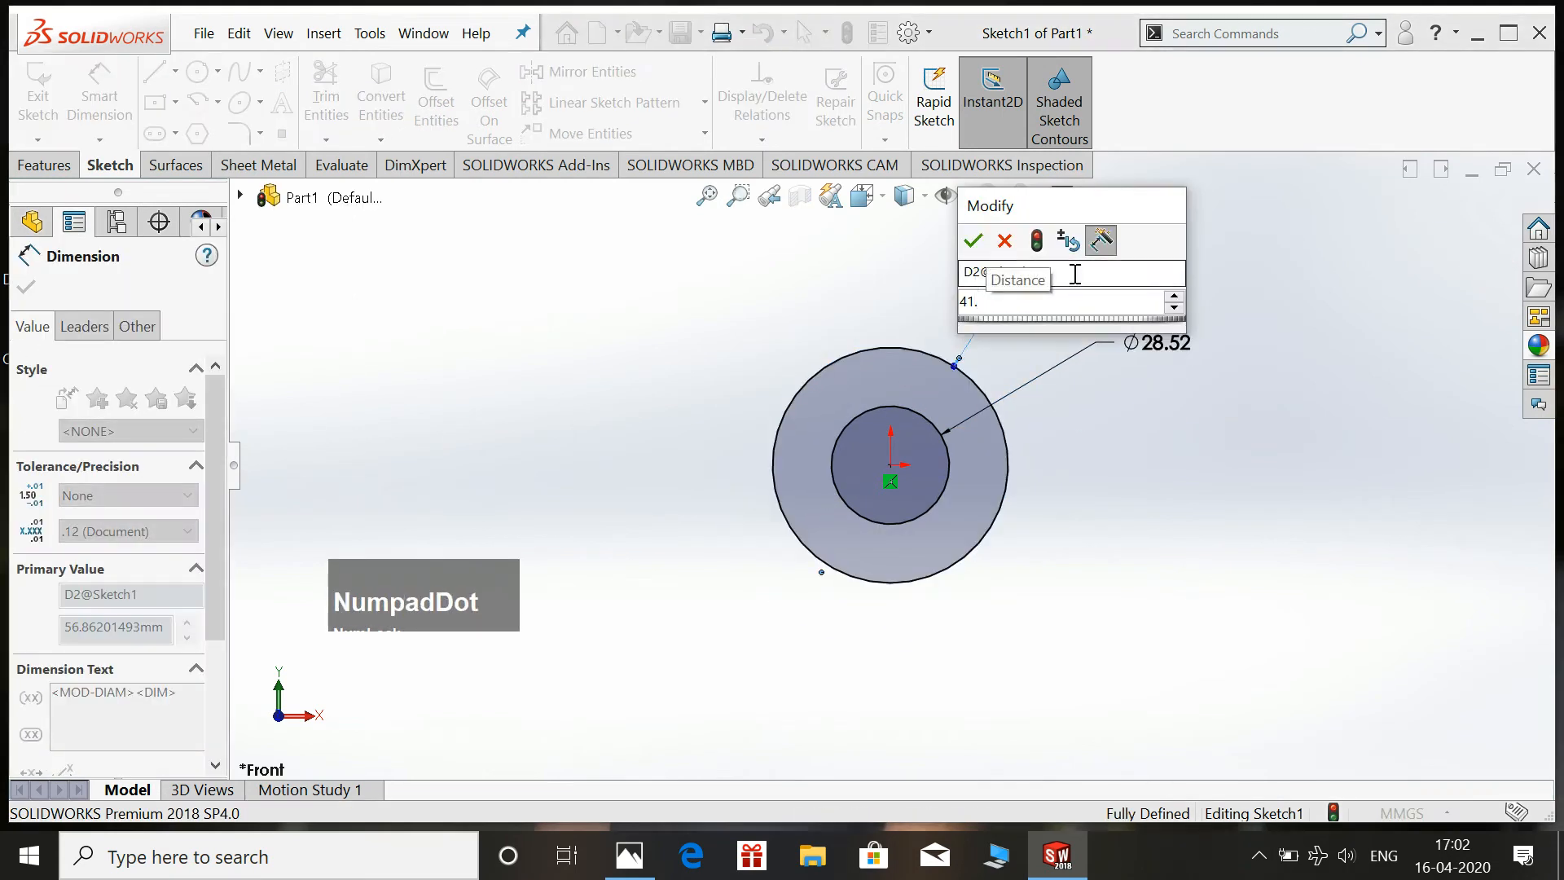
key(BackSpace)
key(KP_Enter)
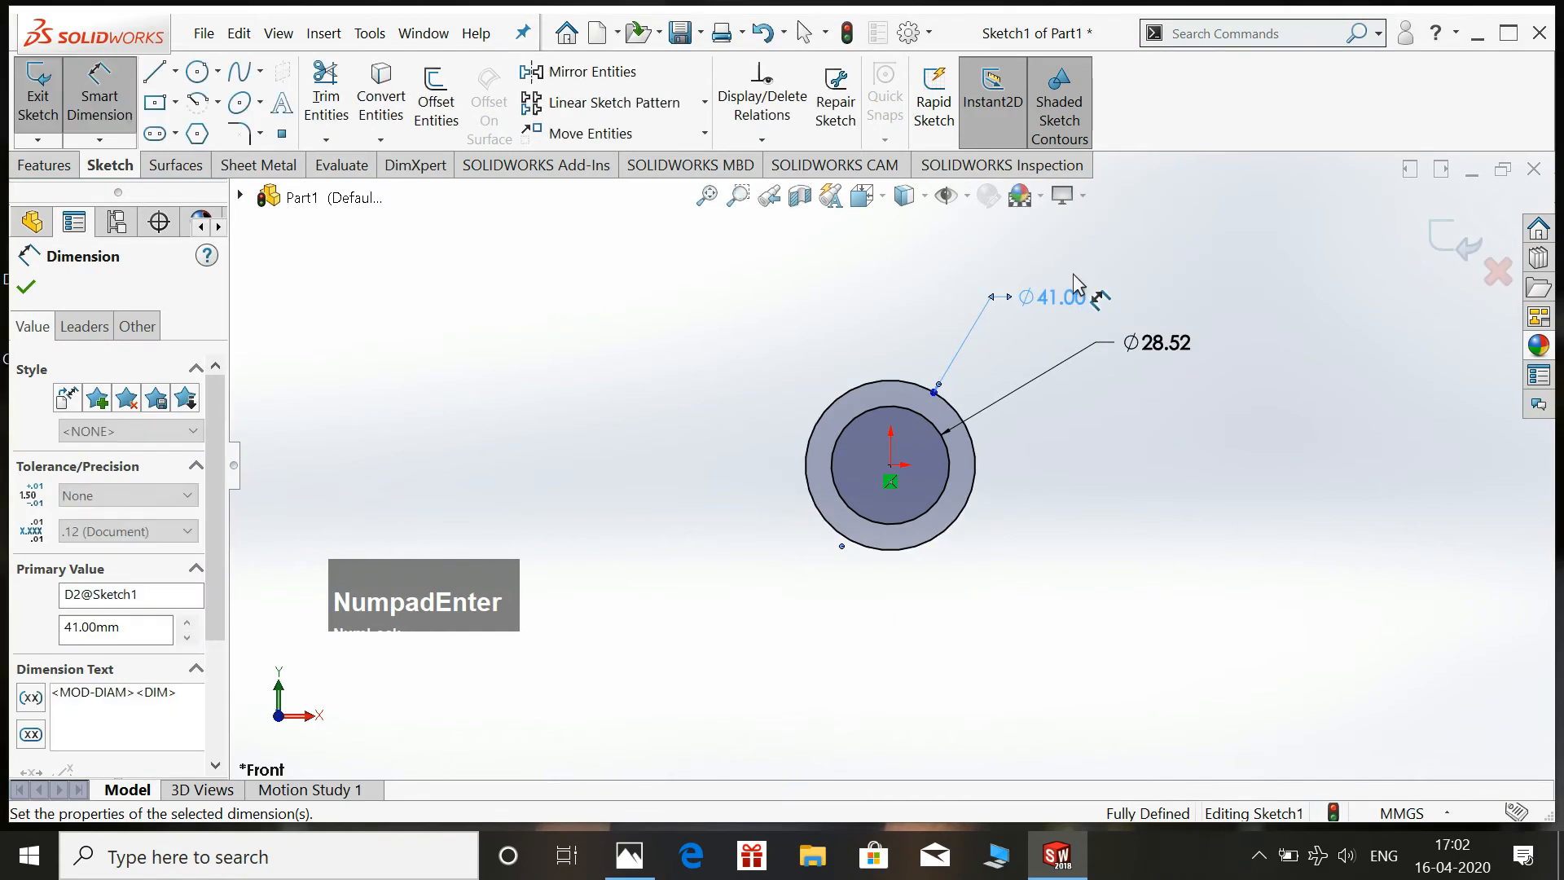
key(Escape)
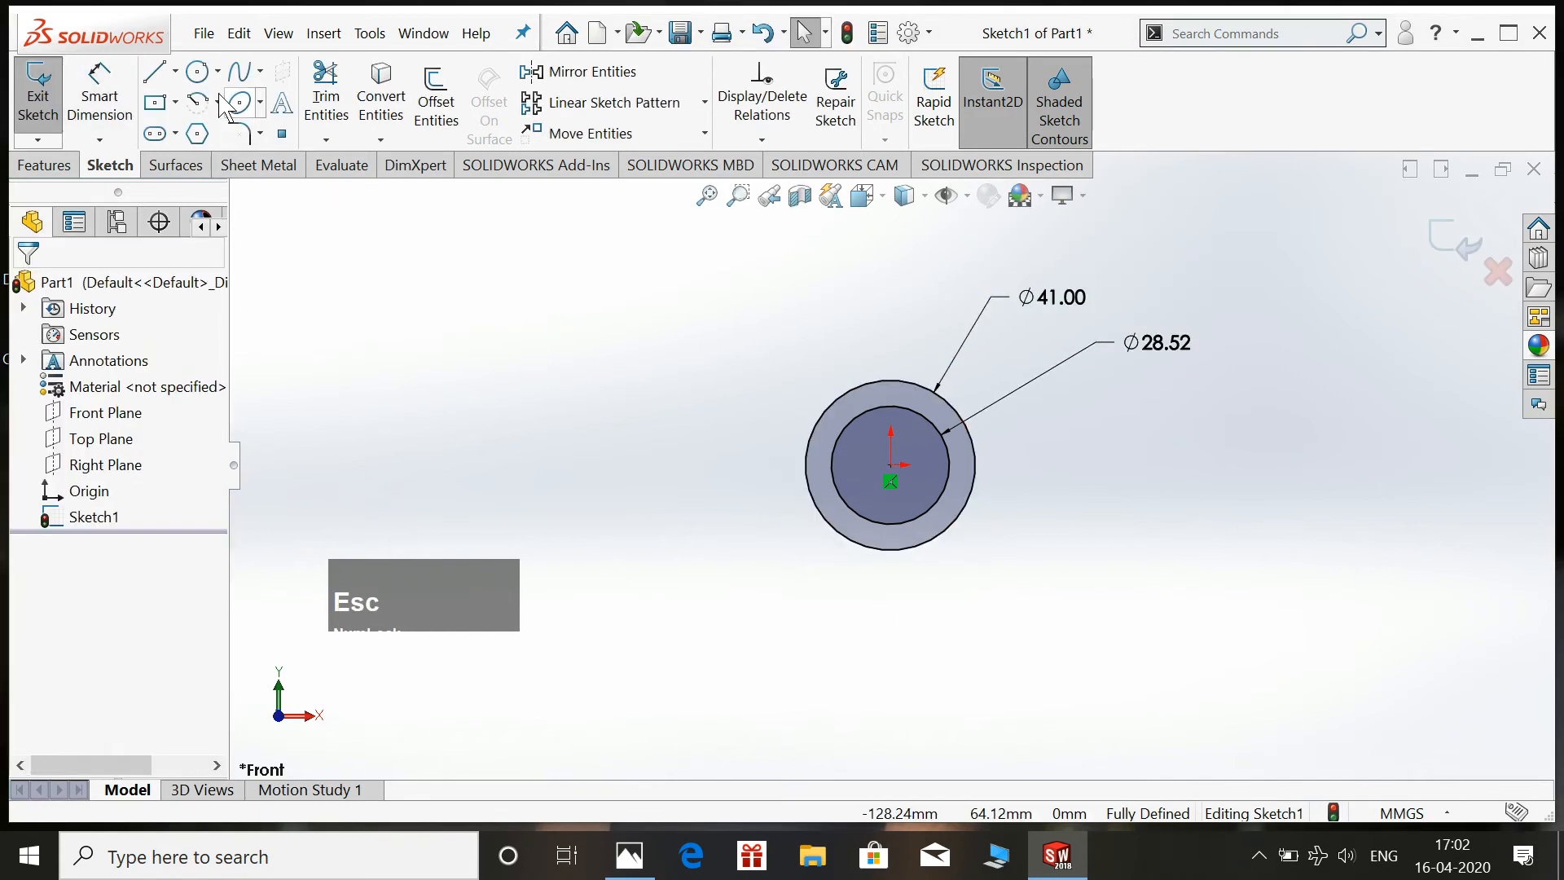
Sketch a closed six-line base profile from the outer circle's lower edge, with a raised far end about 15 mm wide and a slanted inner side.
click(155, 72)
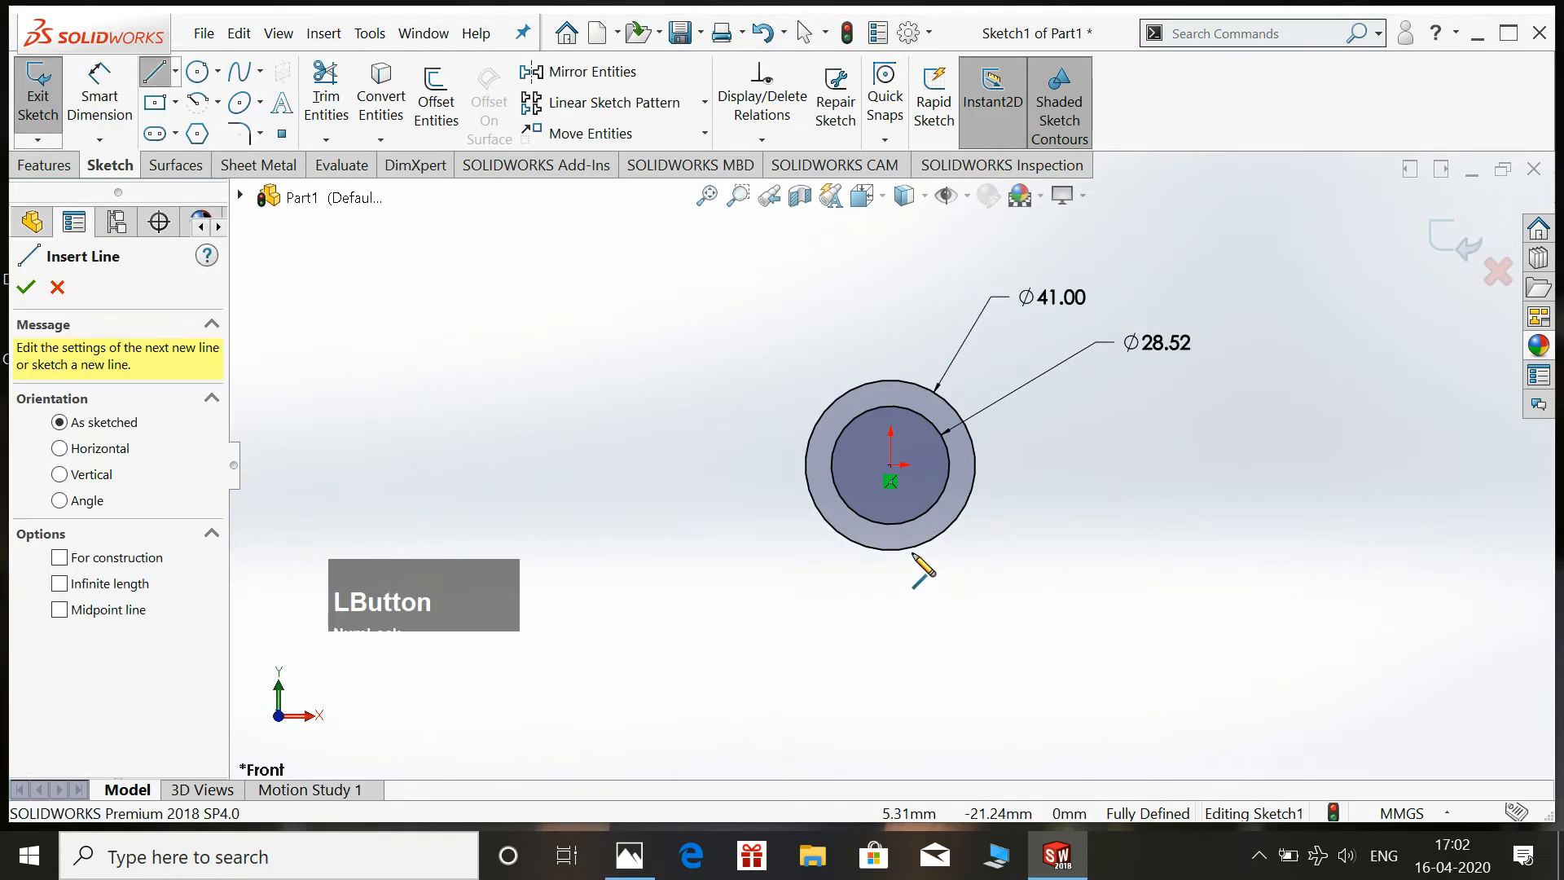
click(865, 535)
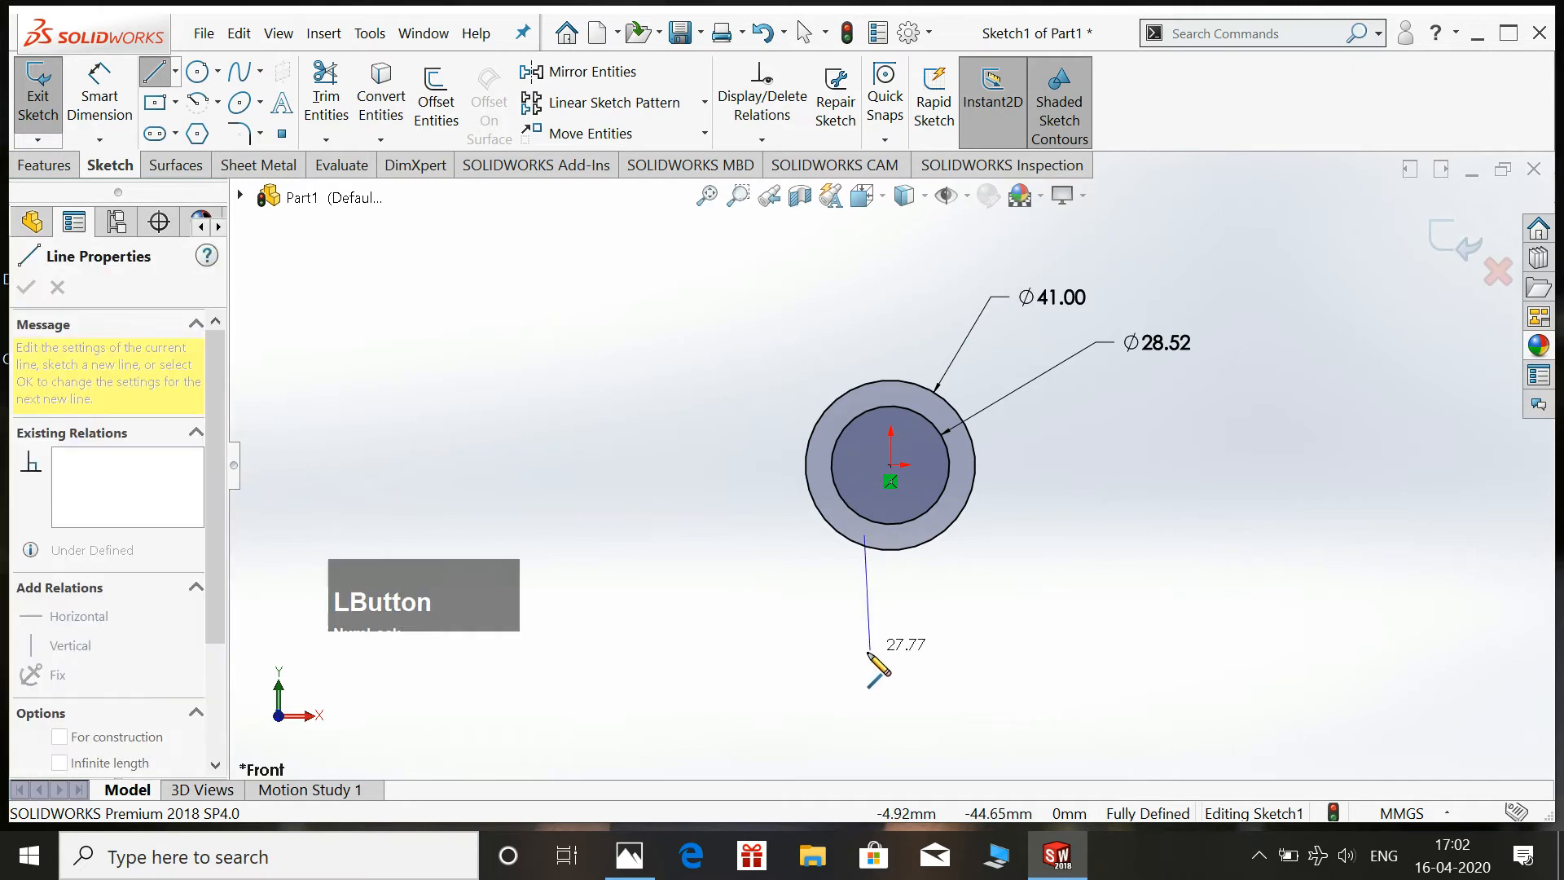
click(933, 653)
click(1292, 653)
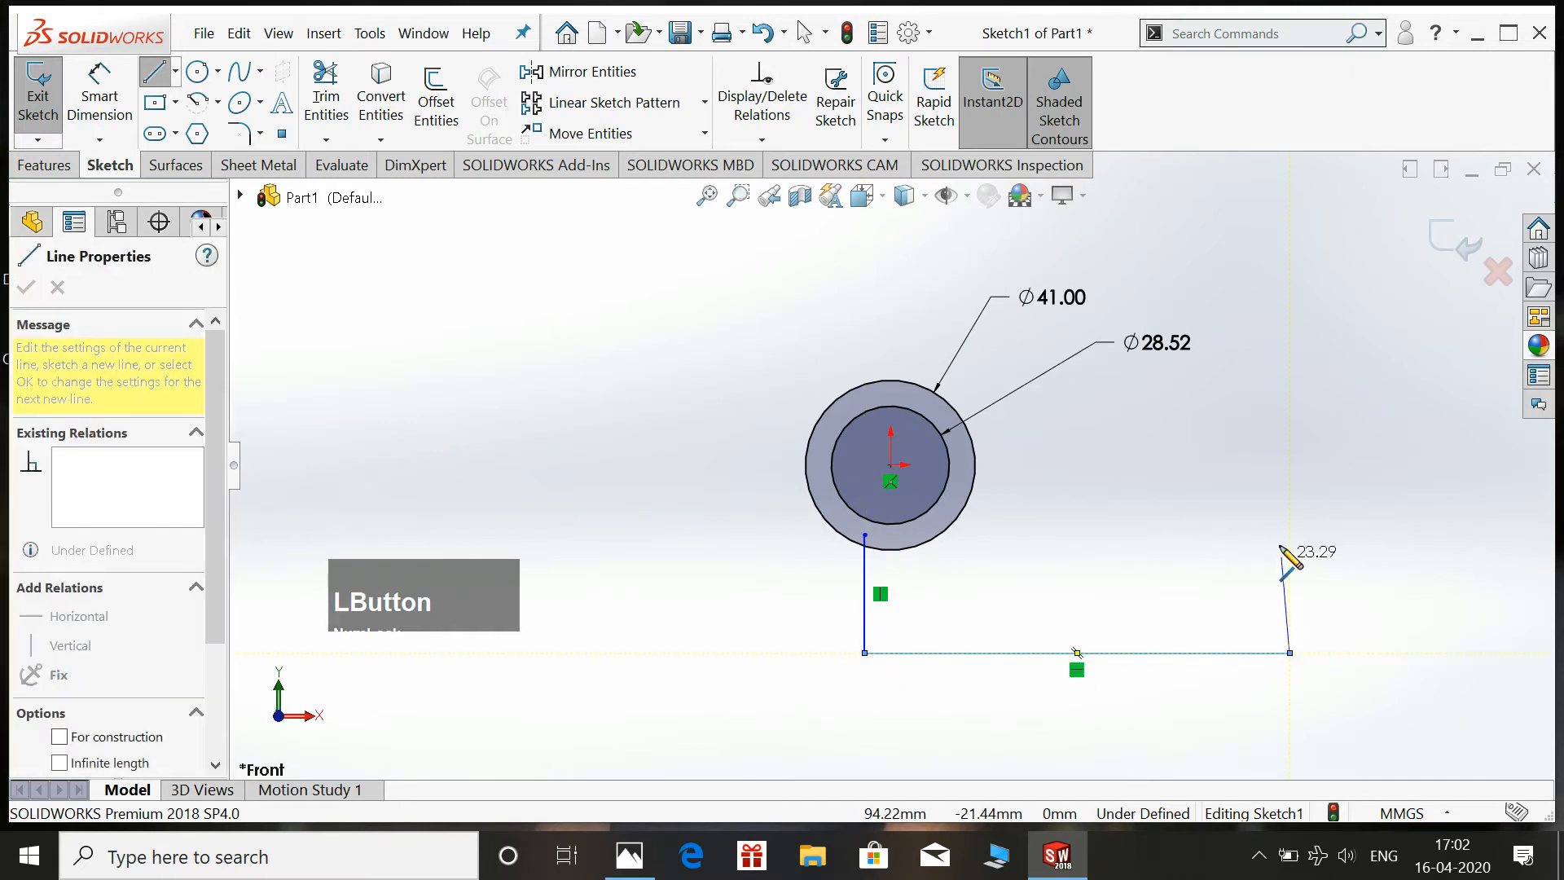
click(1290, 429)
click(1228, 431)
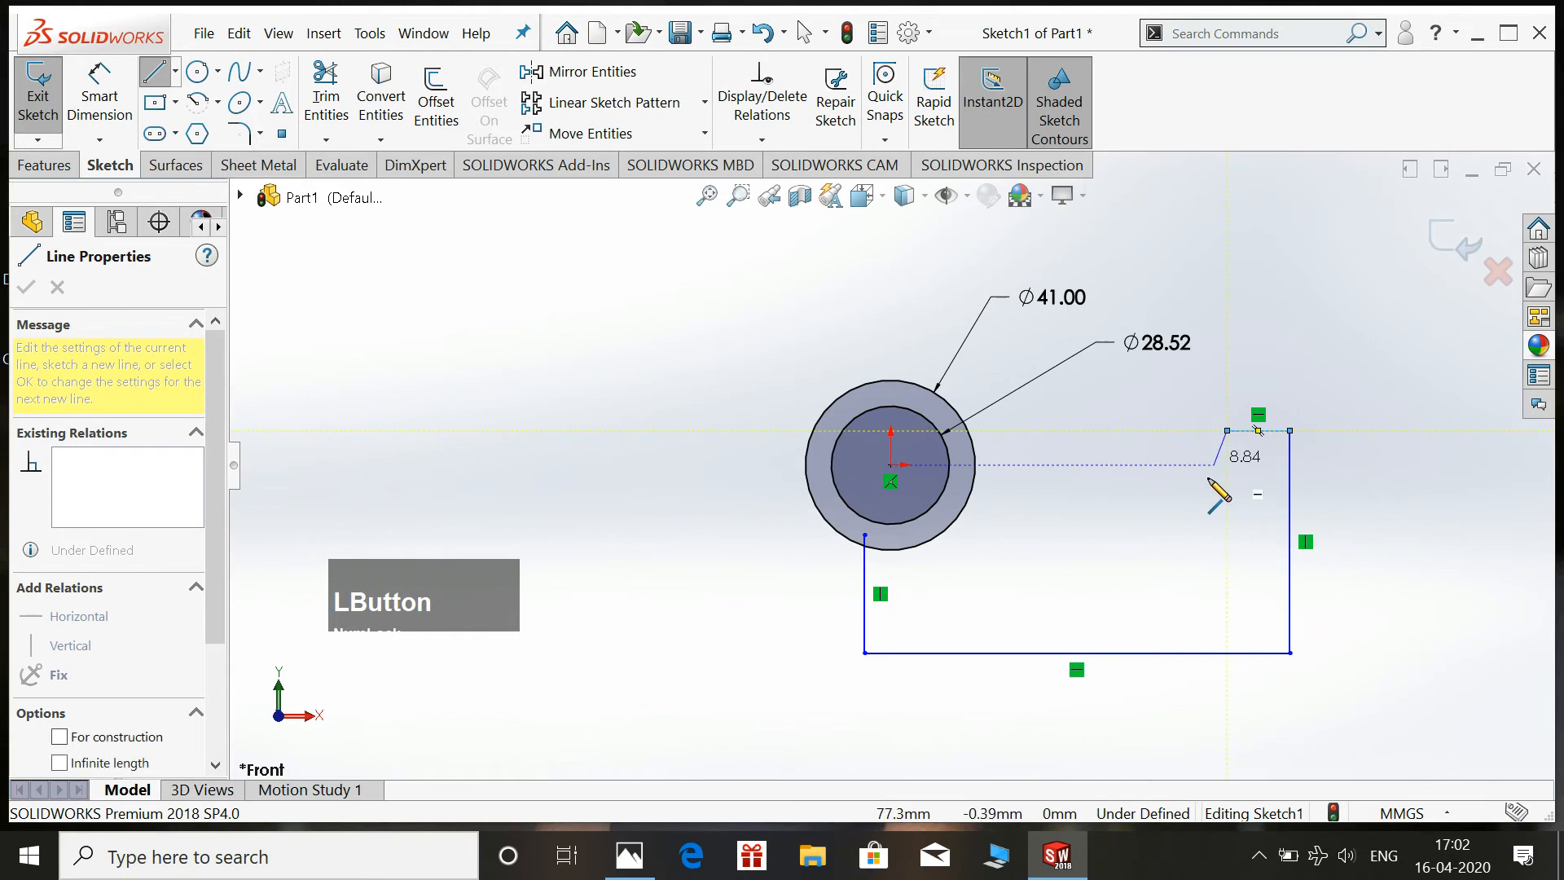
click(1186, 536)
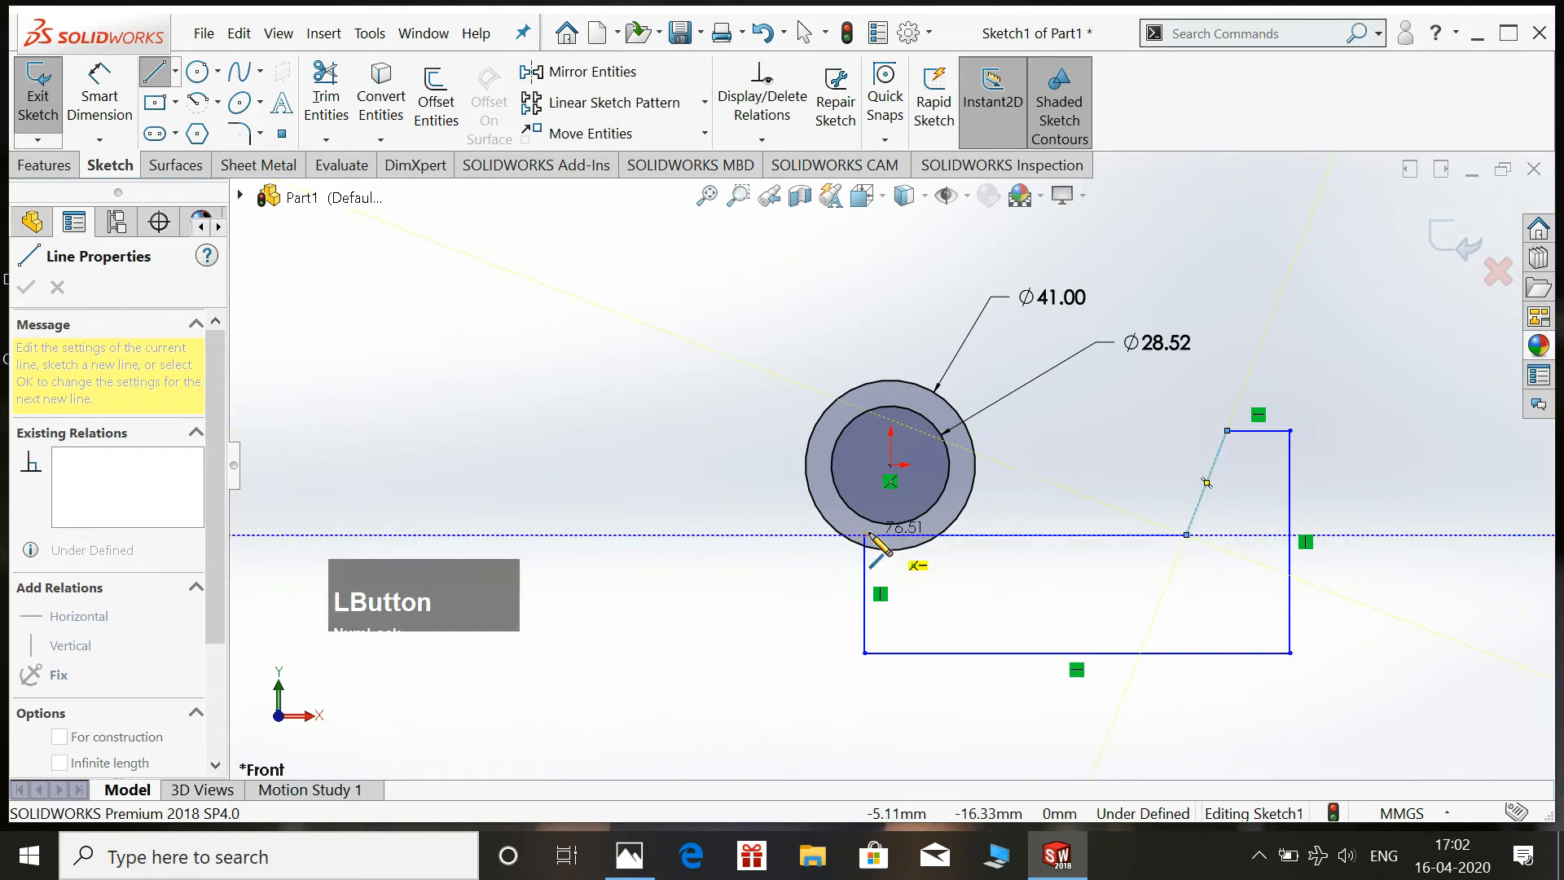
click(865, 536)
key(Escape)
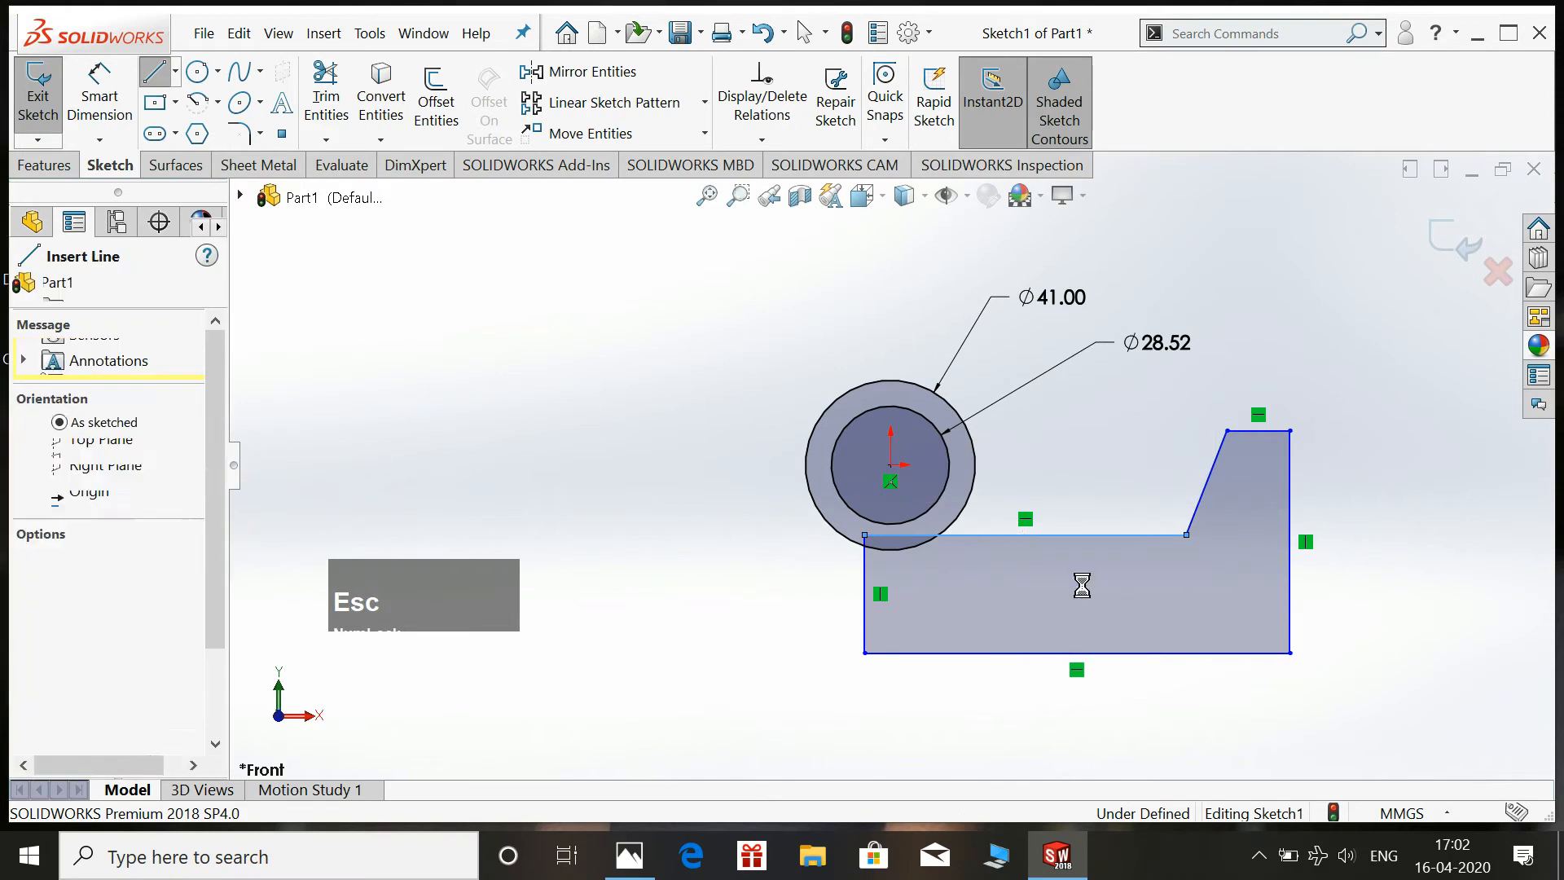
Dimension the horizontal distance from the circle centre to the profile's short vertical edge as 12 mm.
click(99, 96)
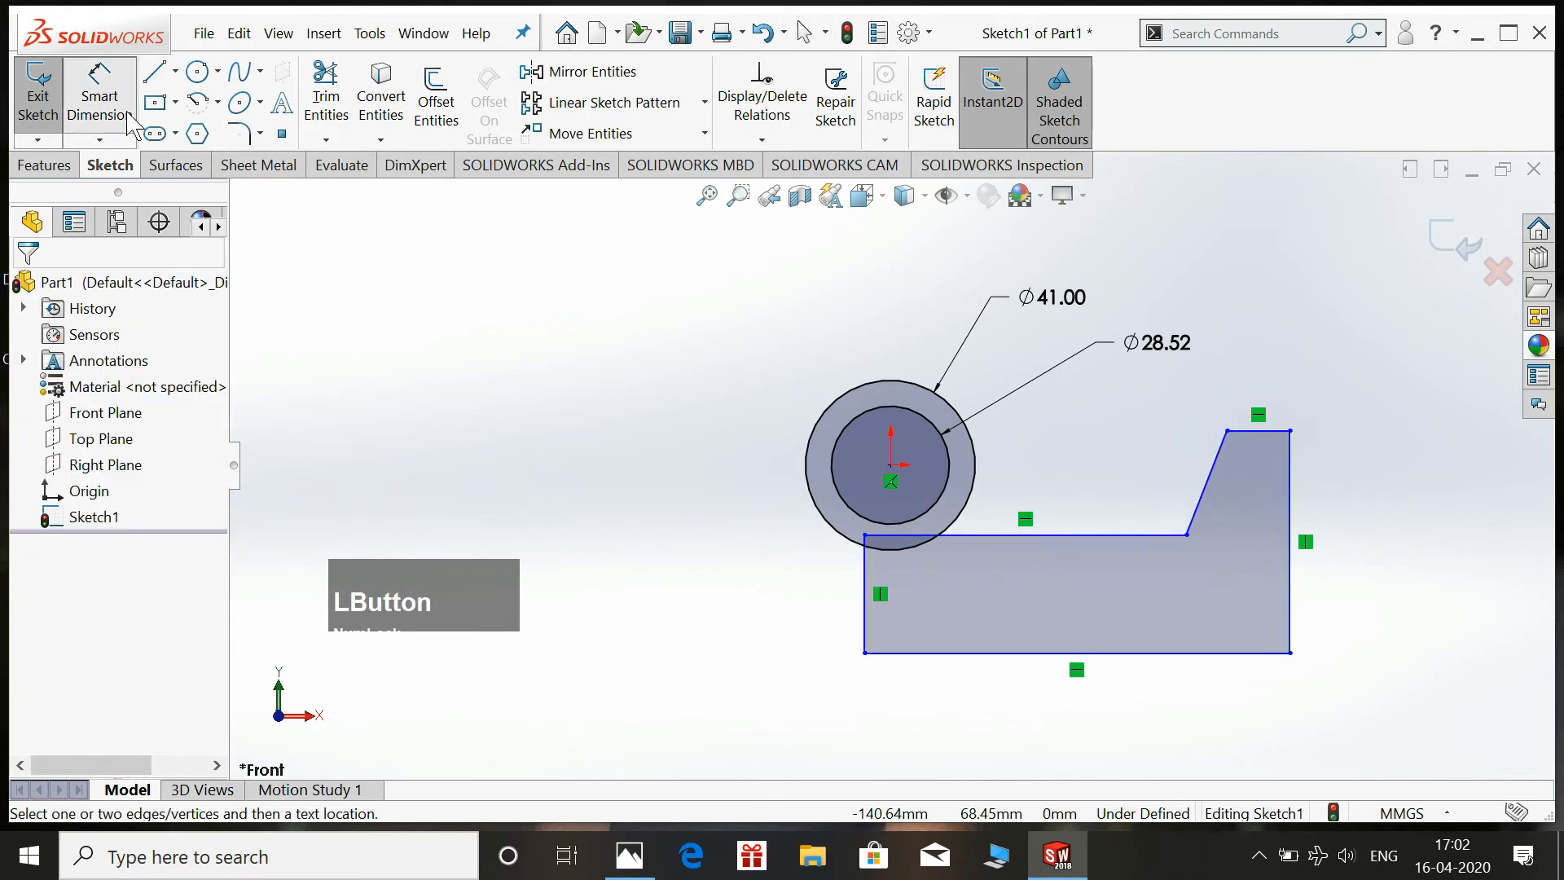
click(891, 465)
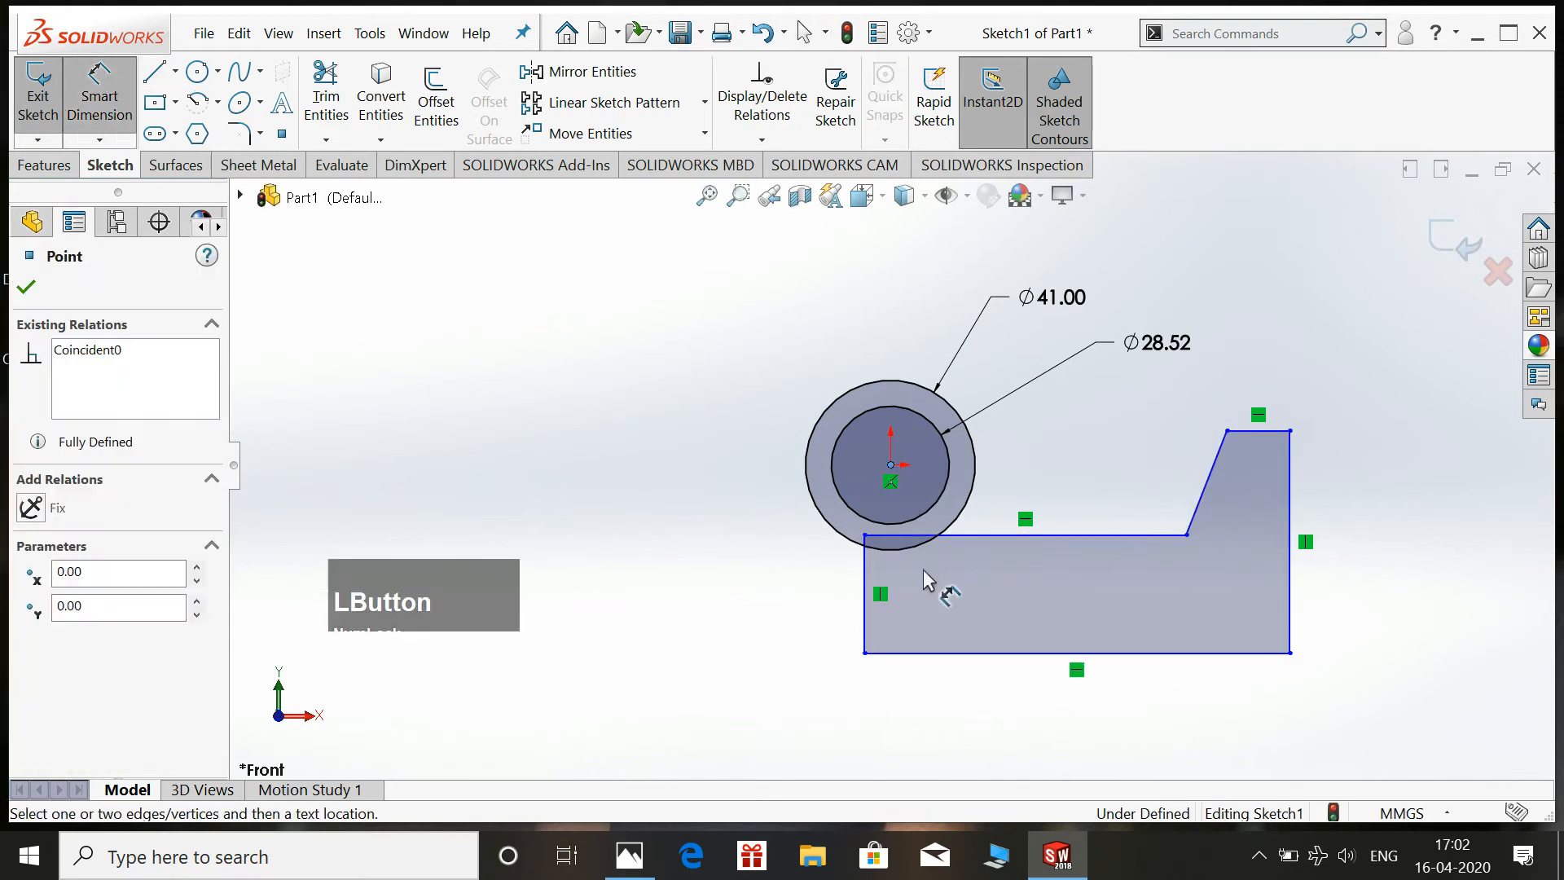
click(865, 617)
click(873, 706)
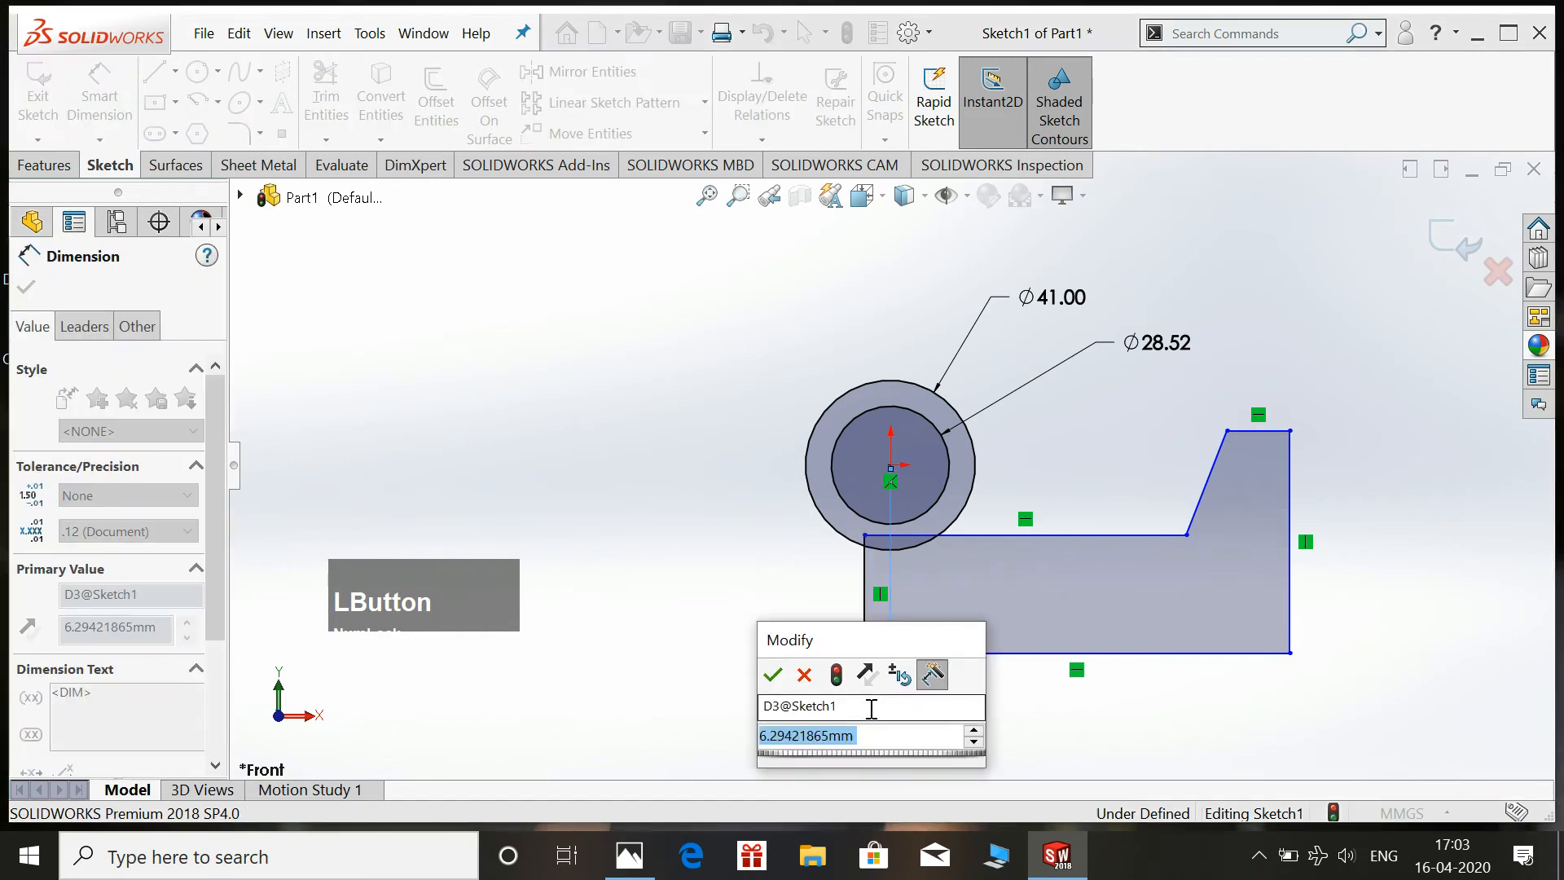
text(123)
key(BackSpace)
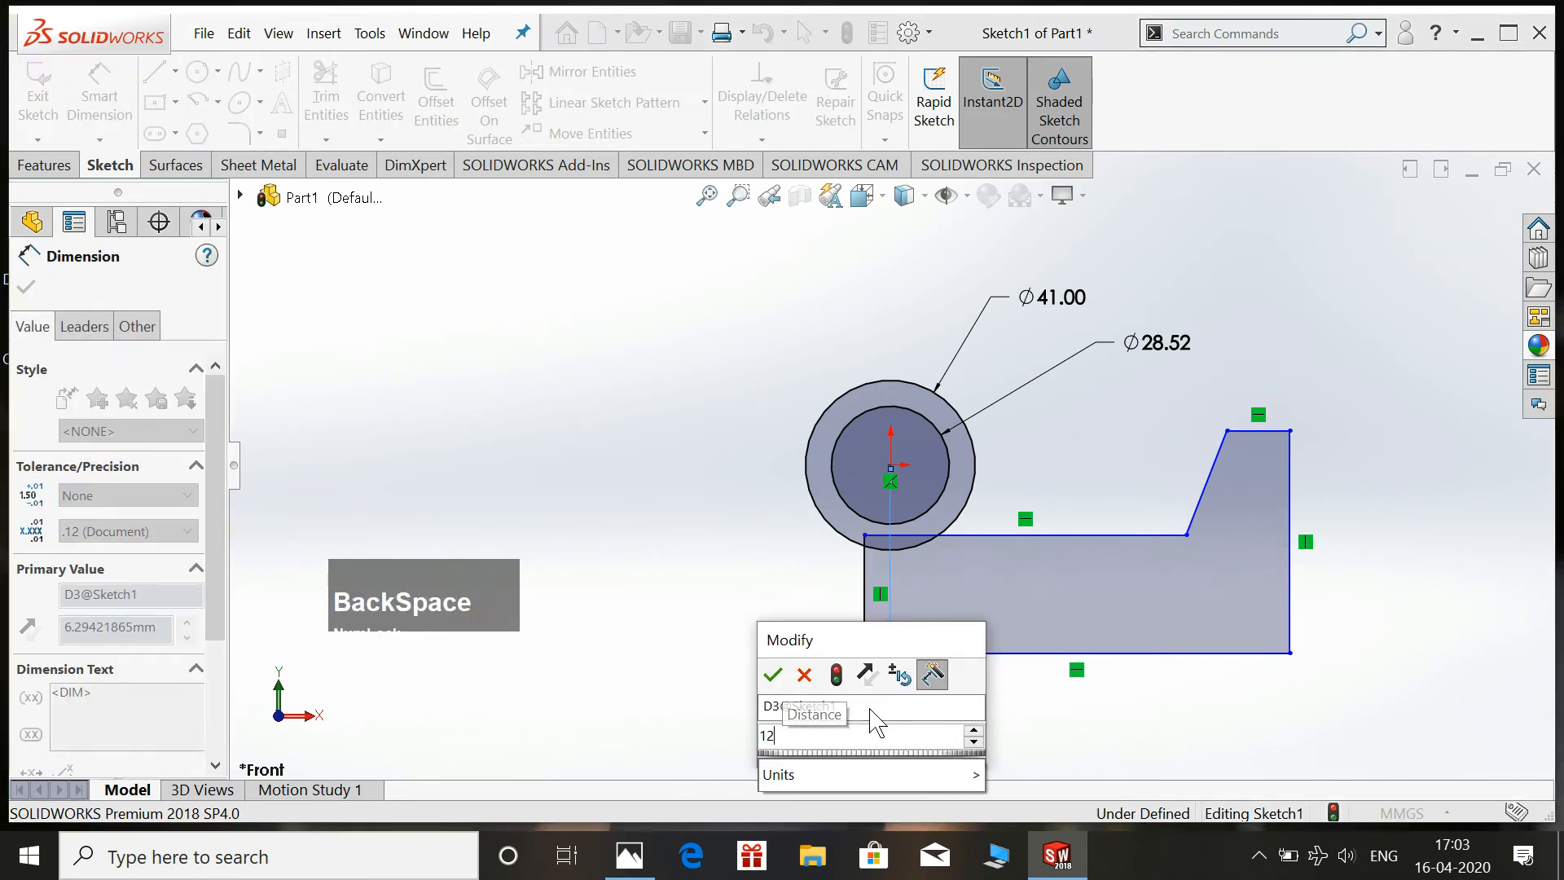
key(Return)
key(Escape)
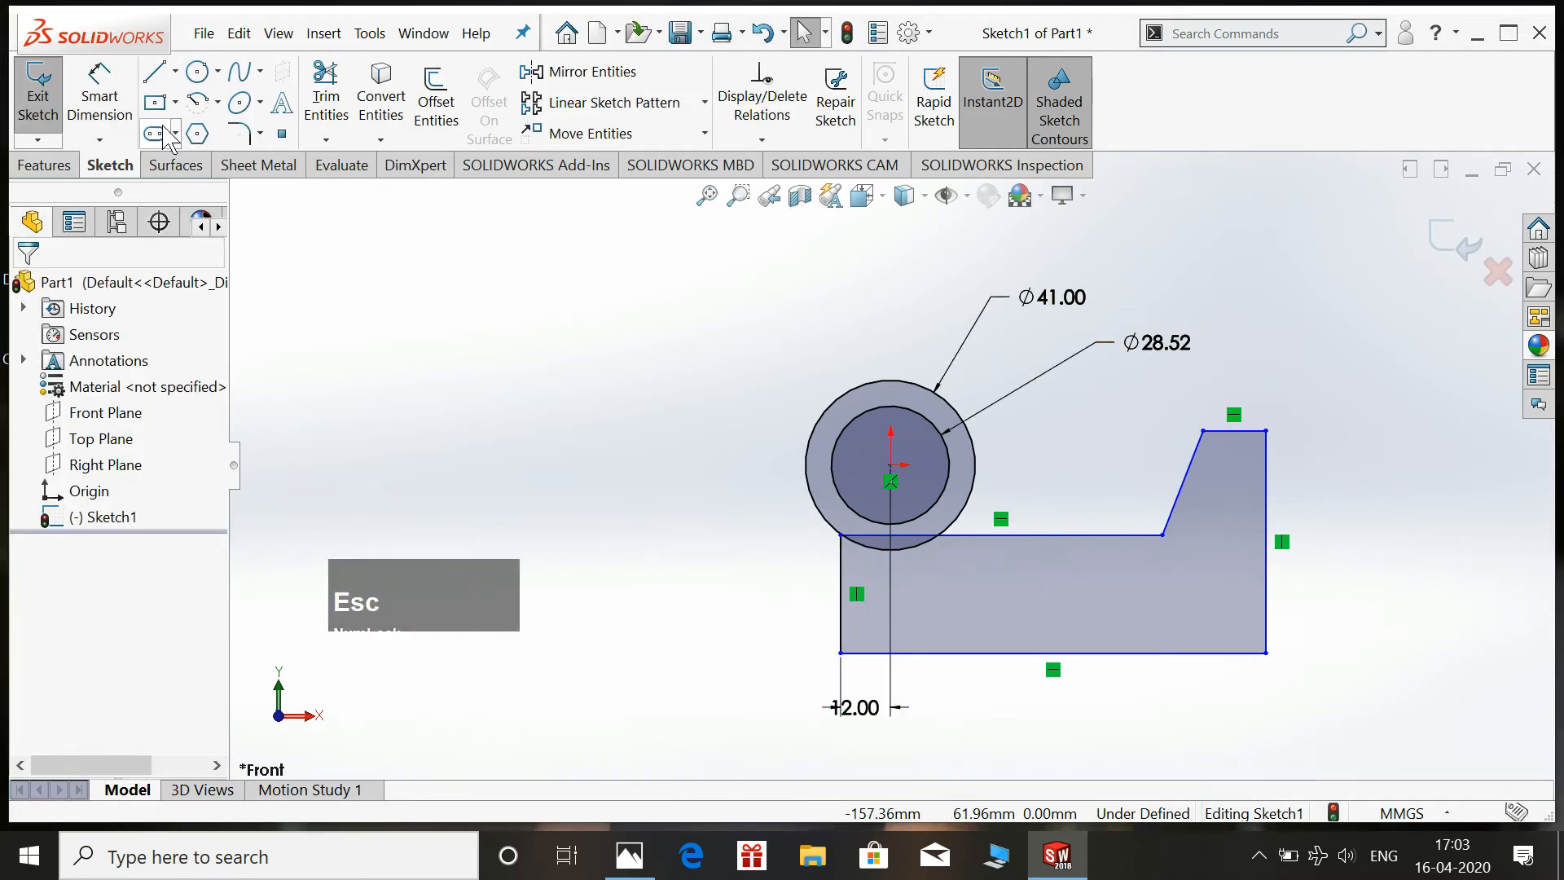
Check the reference drawing and dimension the top edge of the profile's raised end to 41 mm.
click(100, 98)
click(629, 855)
click(640, 869)
click(1220, 431)
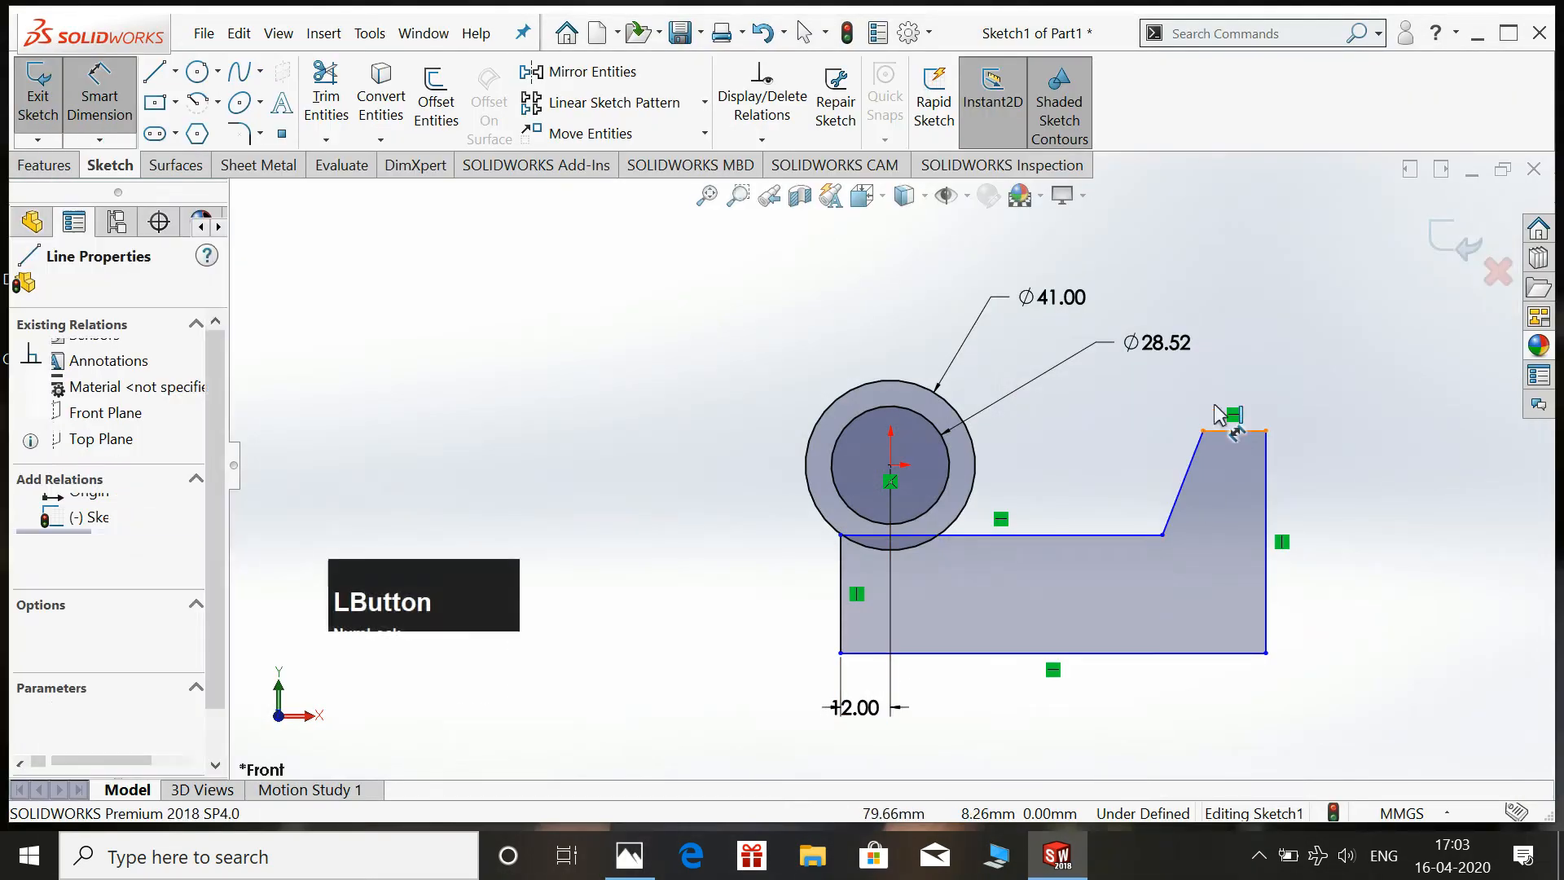
click(1220, 377)
text(41)
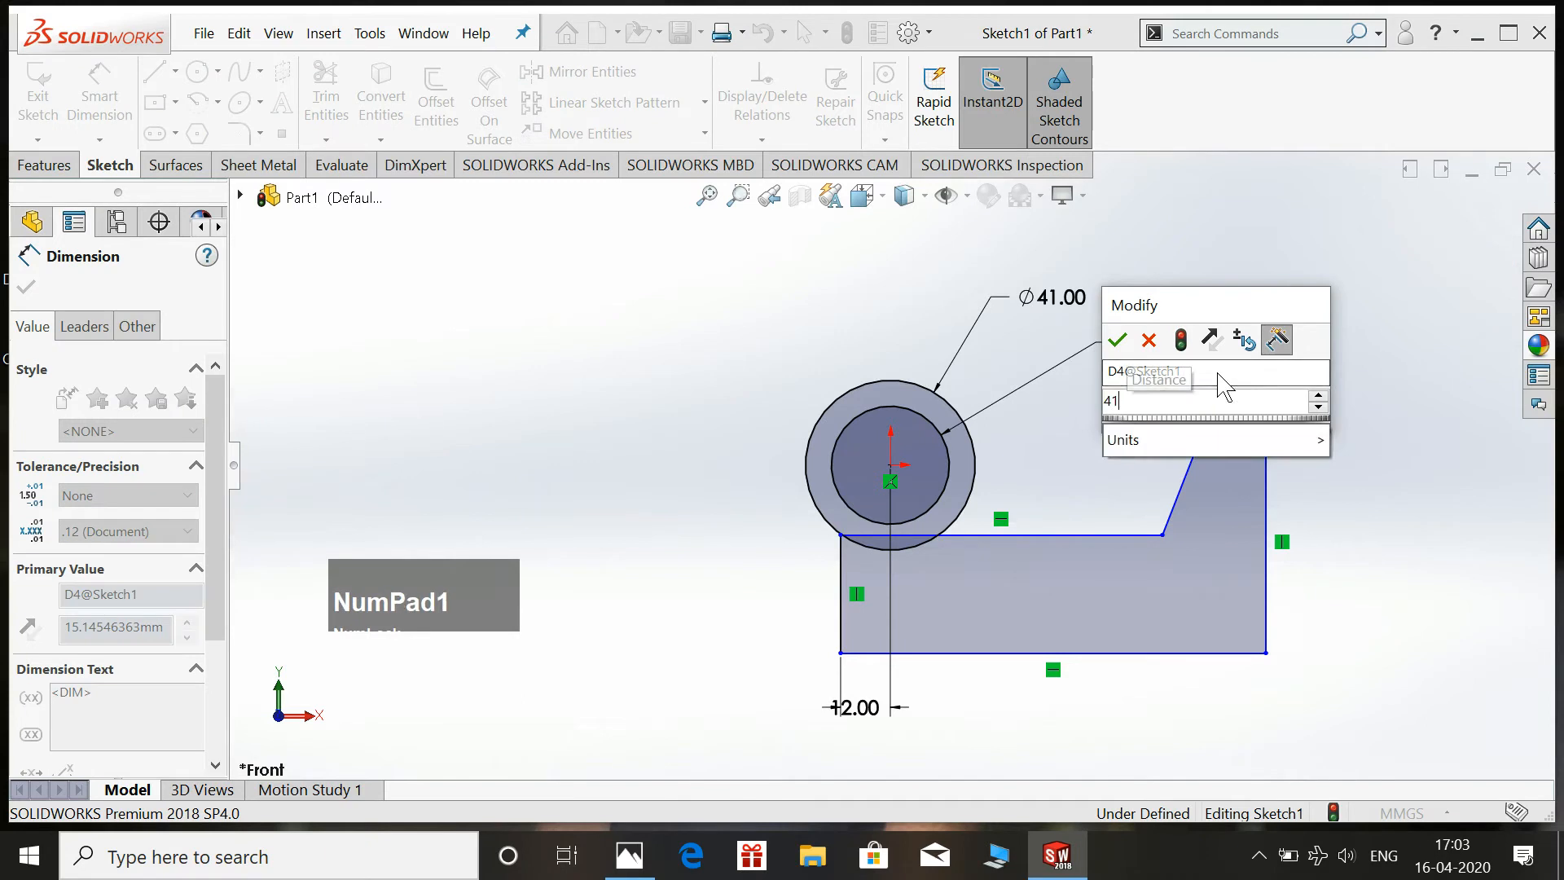
key(KP_Enter)
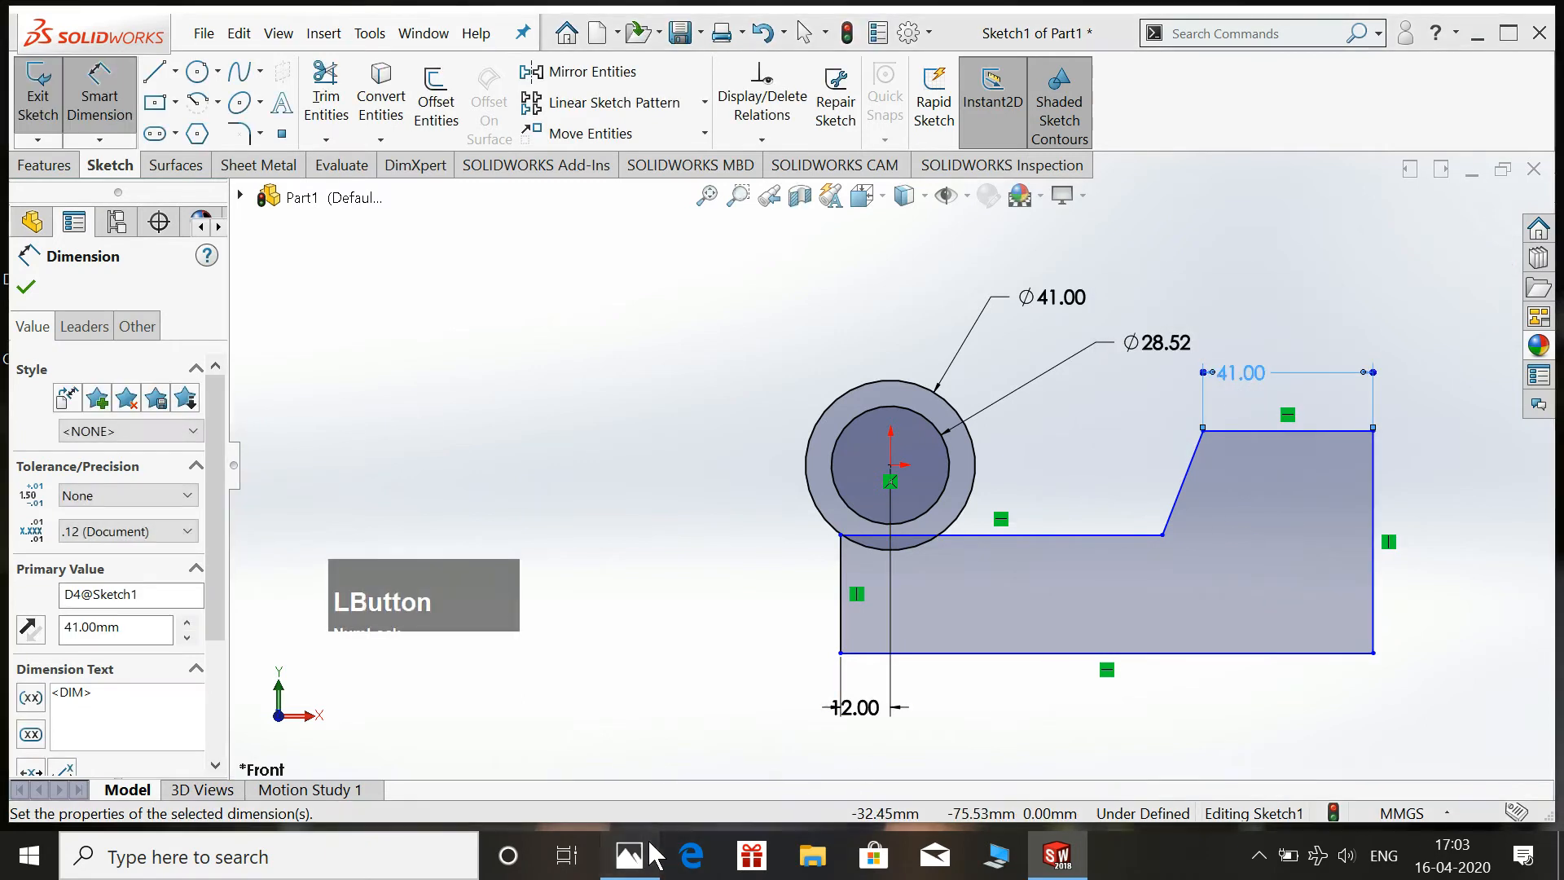
Check the reference drawing and dimension the vertical distance from the circle centre to the profile's bottom edge as 44 mm.
click(652, 851)
click(653, 852)
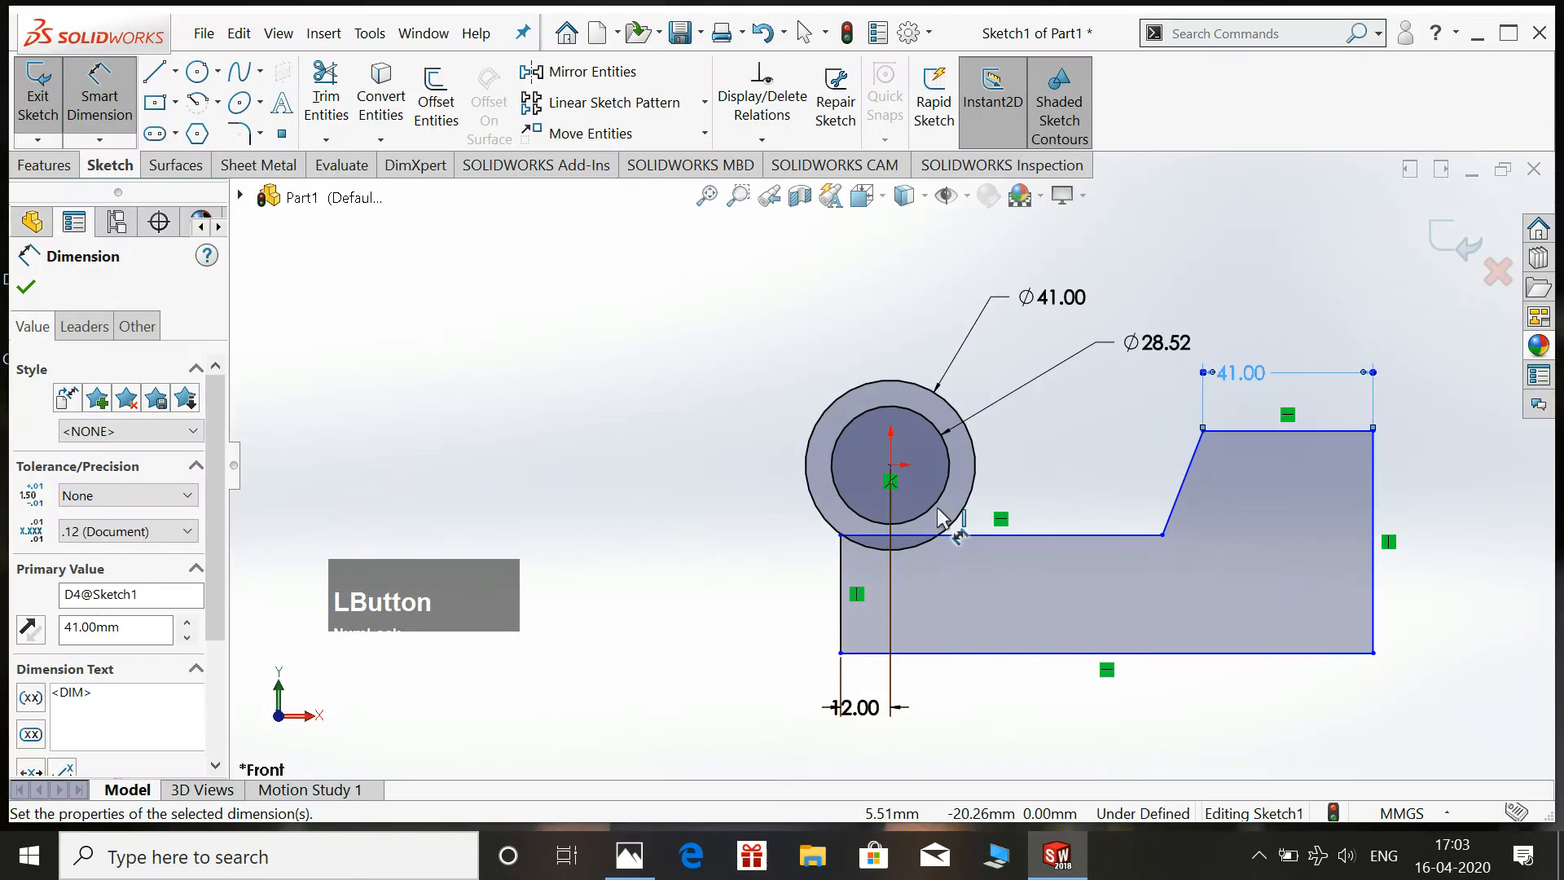
click(891, 468)
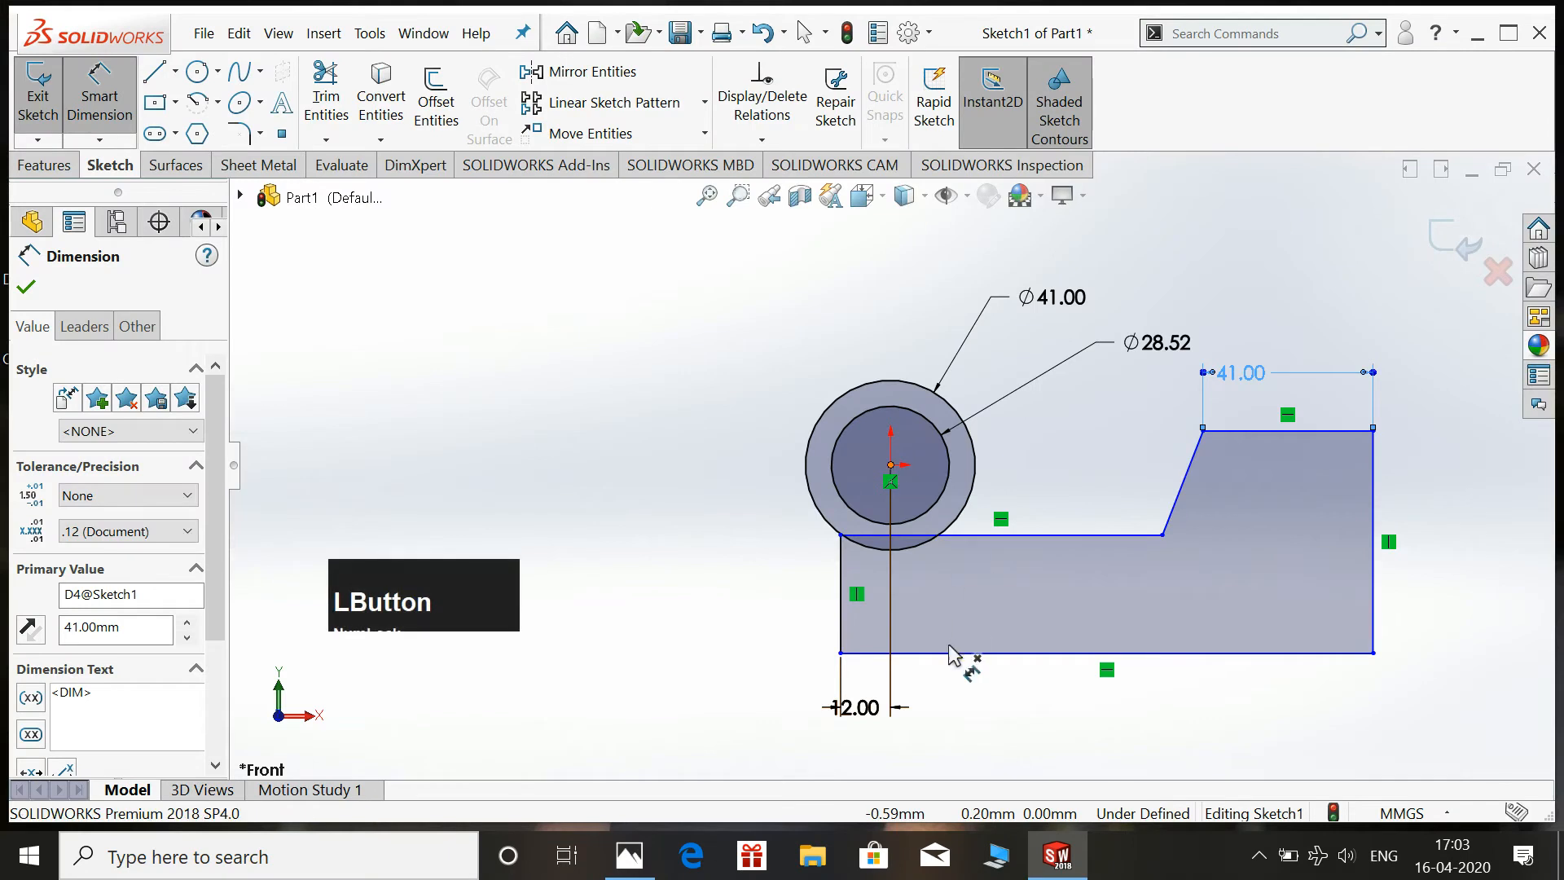
click(952, 654)
click(682, 569)
text(44)
key(Return)
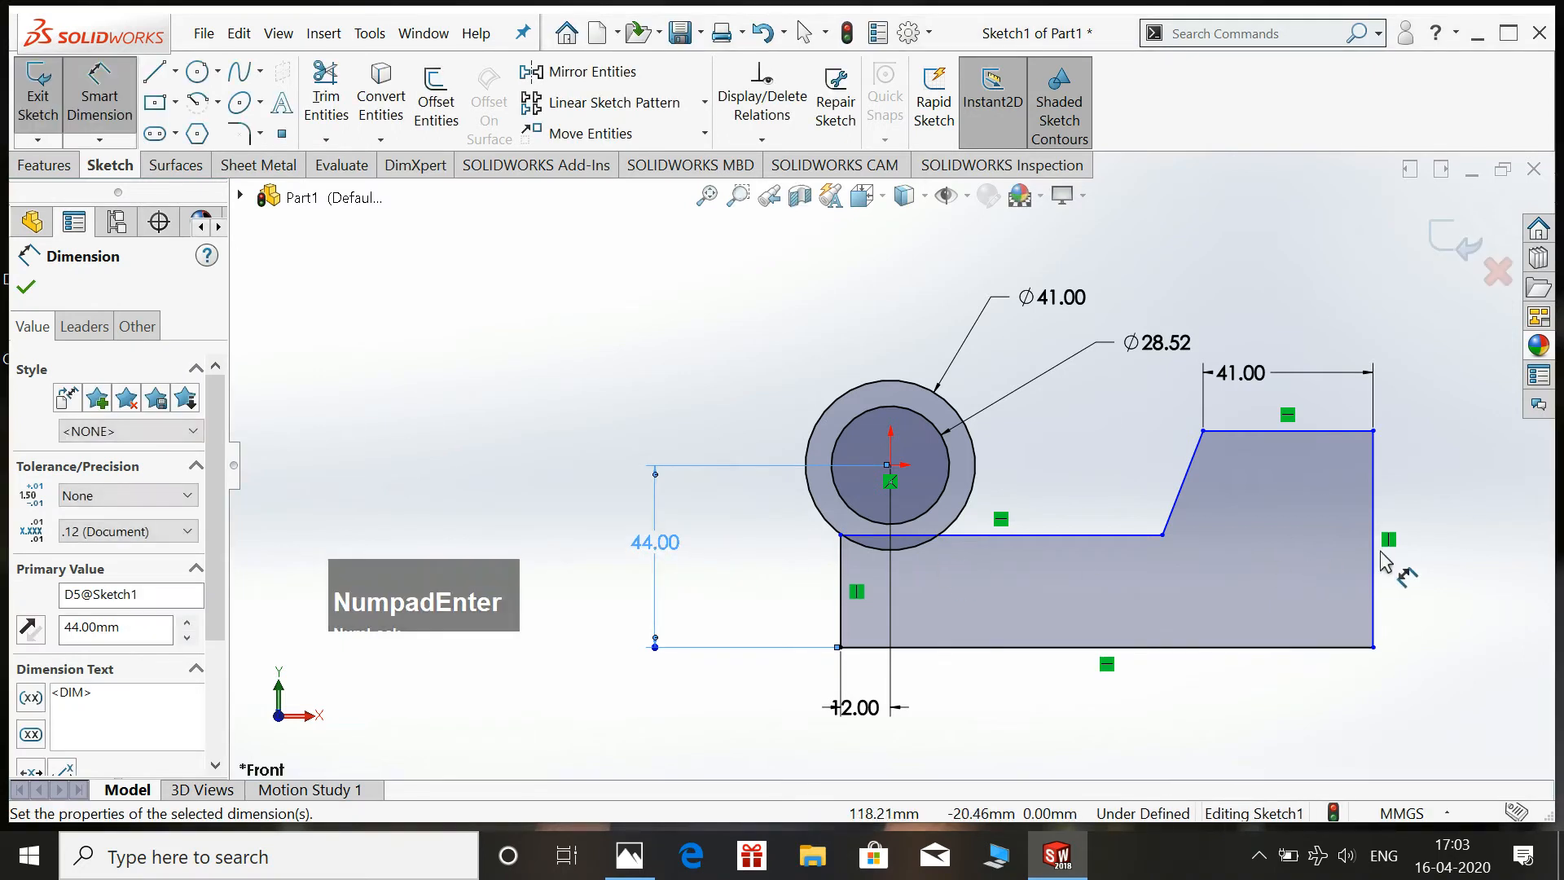
Check the reference drawing and dimension the tall vertical edge of the profile's raised end to 48 mm.
click(629, 856)
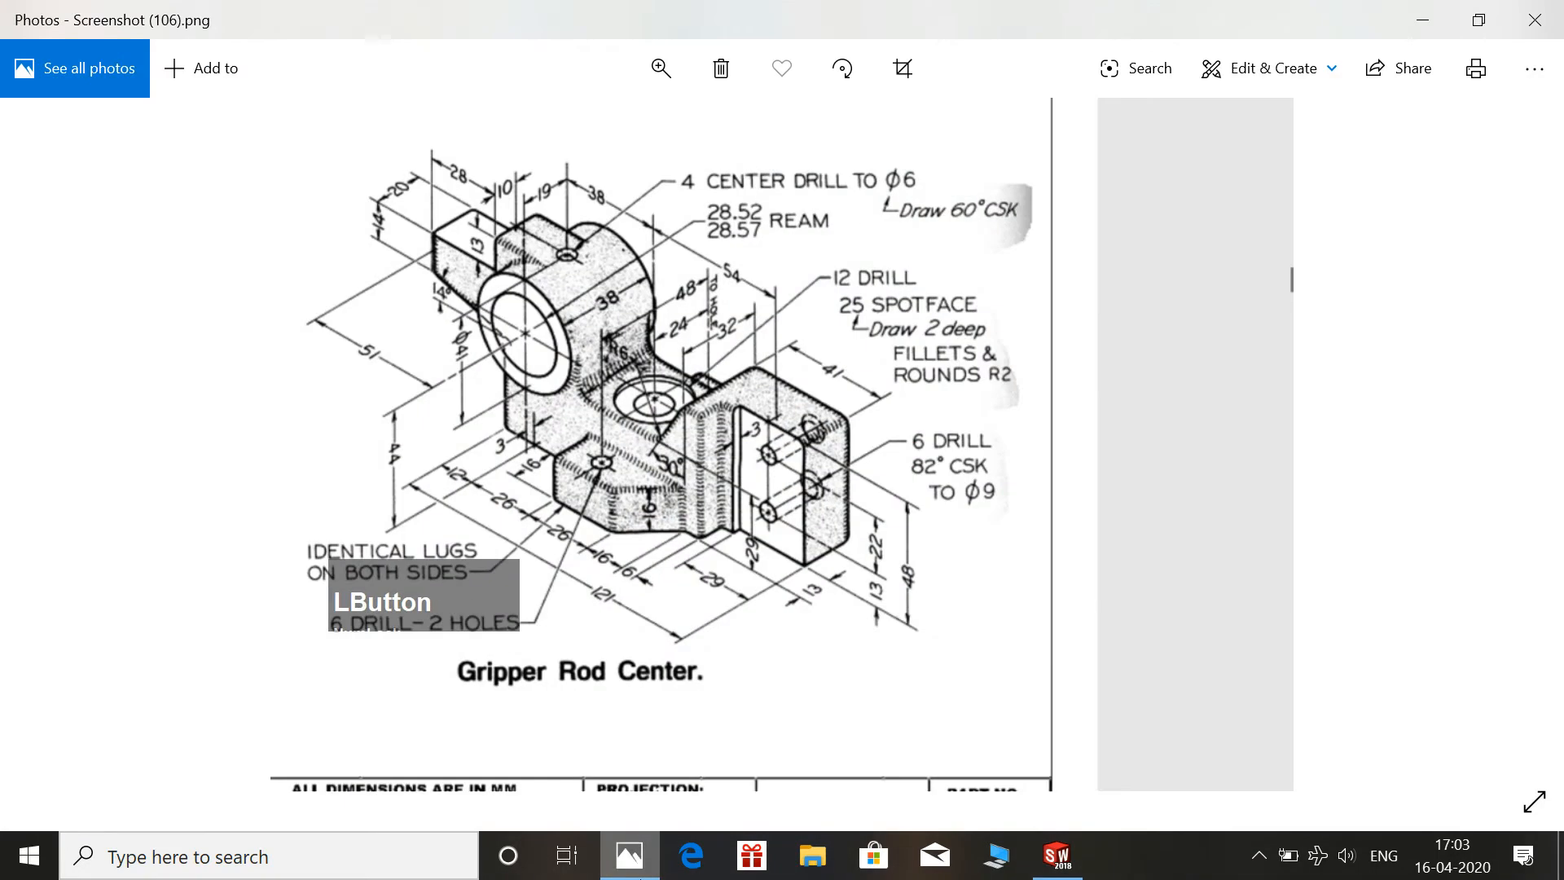
click(629, 855)
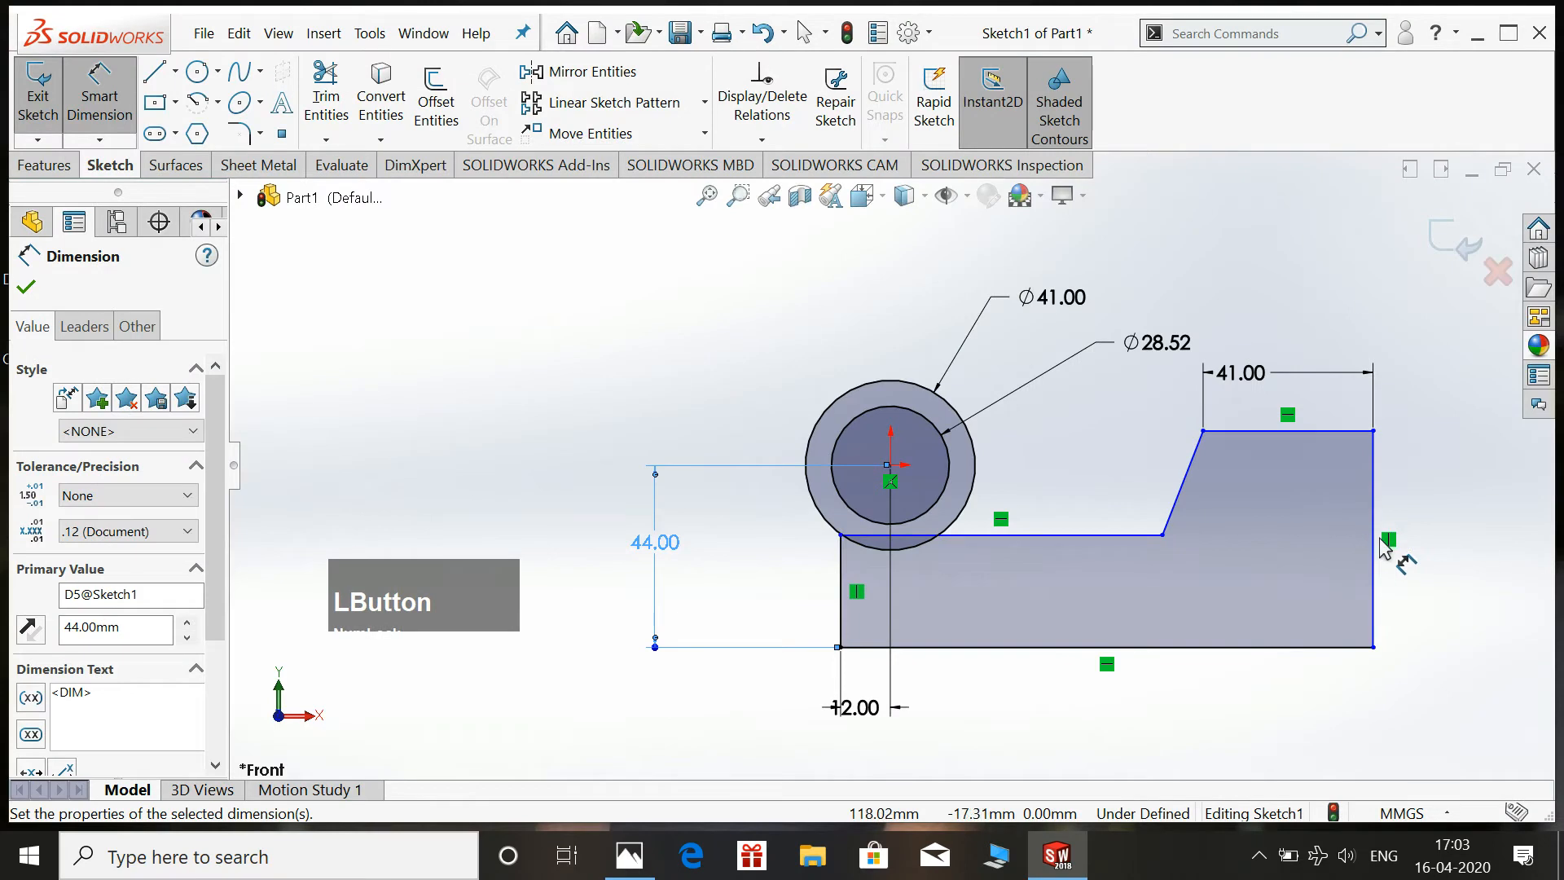
click(1379, 544)
click(1462, 528)
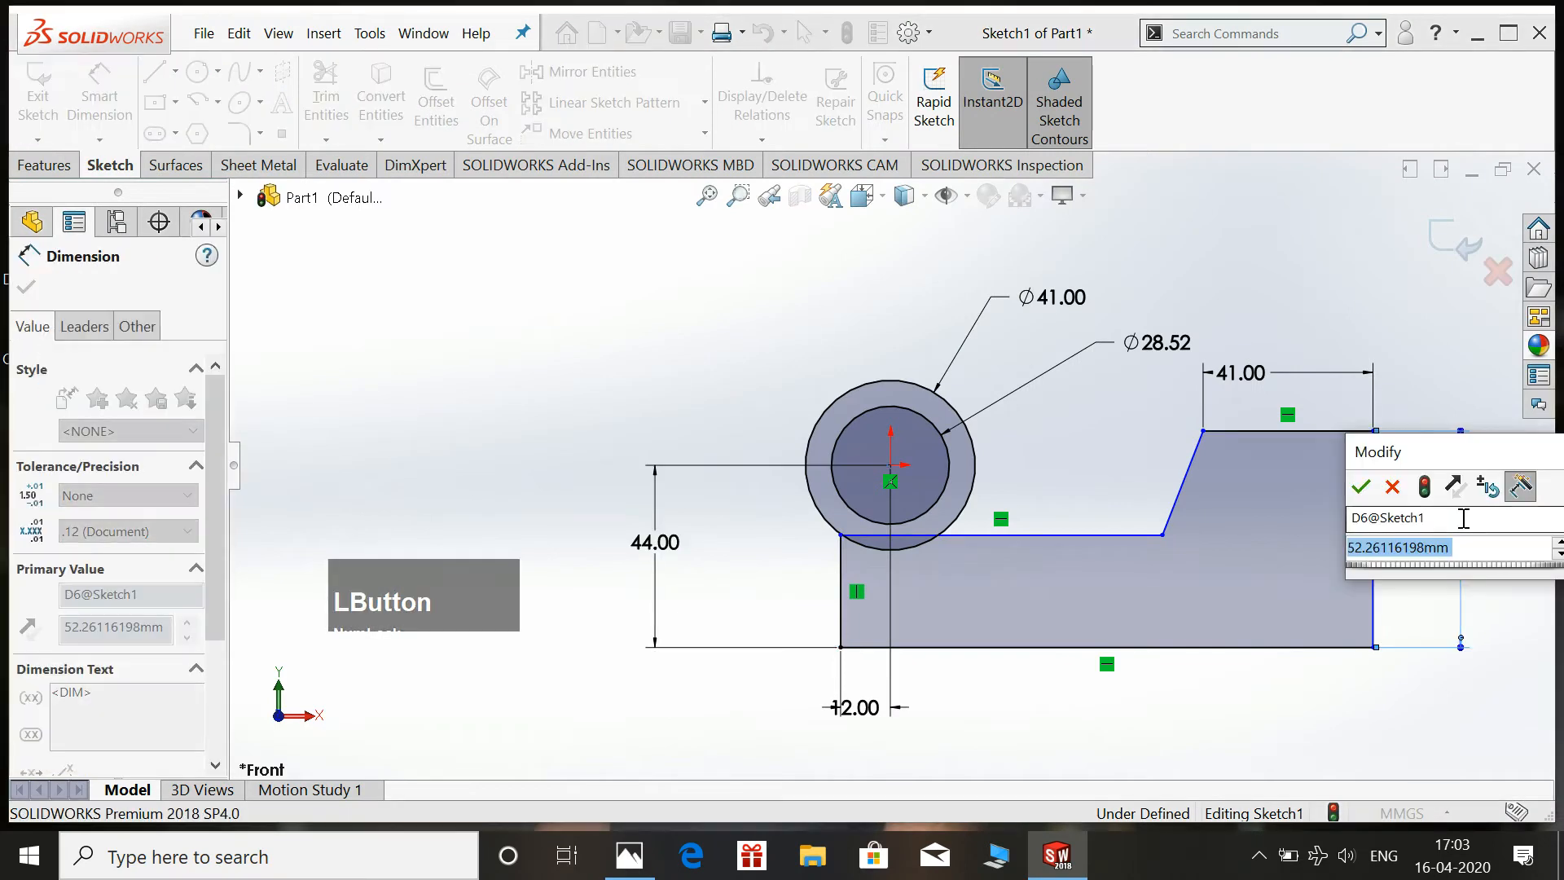
text(48)
key(Return)
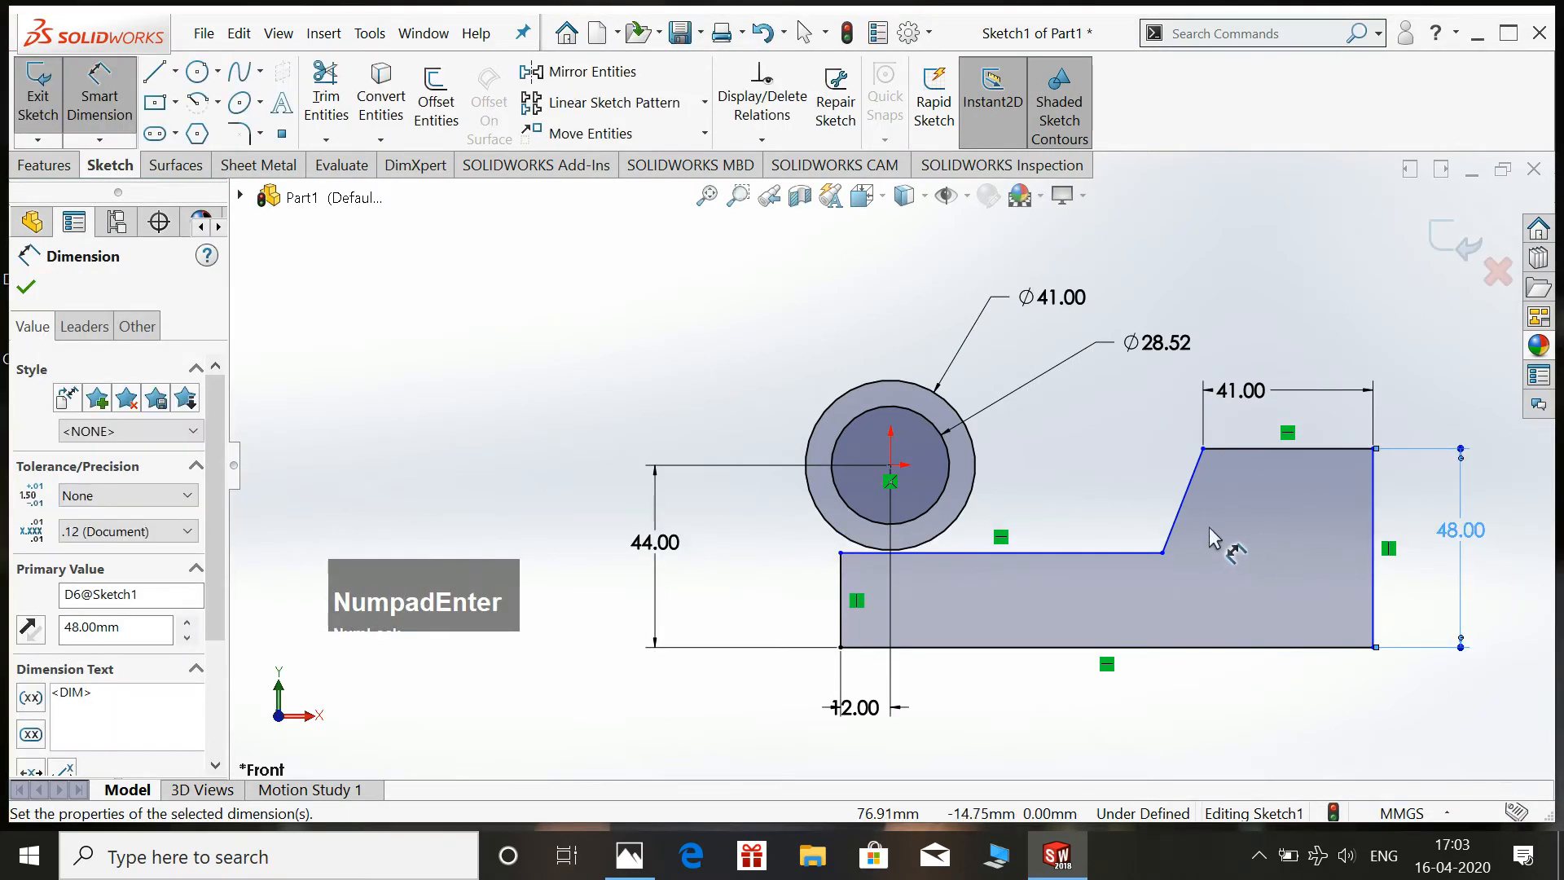
Dimension the angle between the slanted edge and the top edge of the profile's raised end as 90+30 degrees.
click(1183, 511)
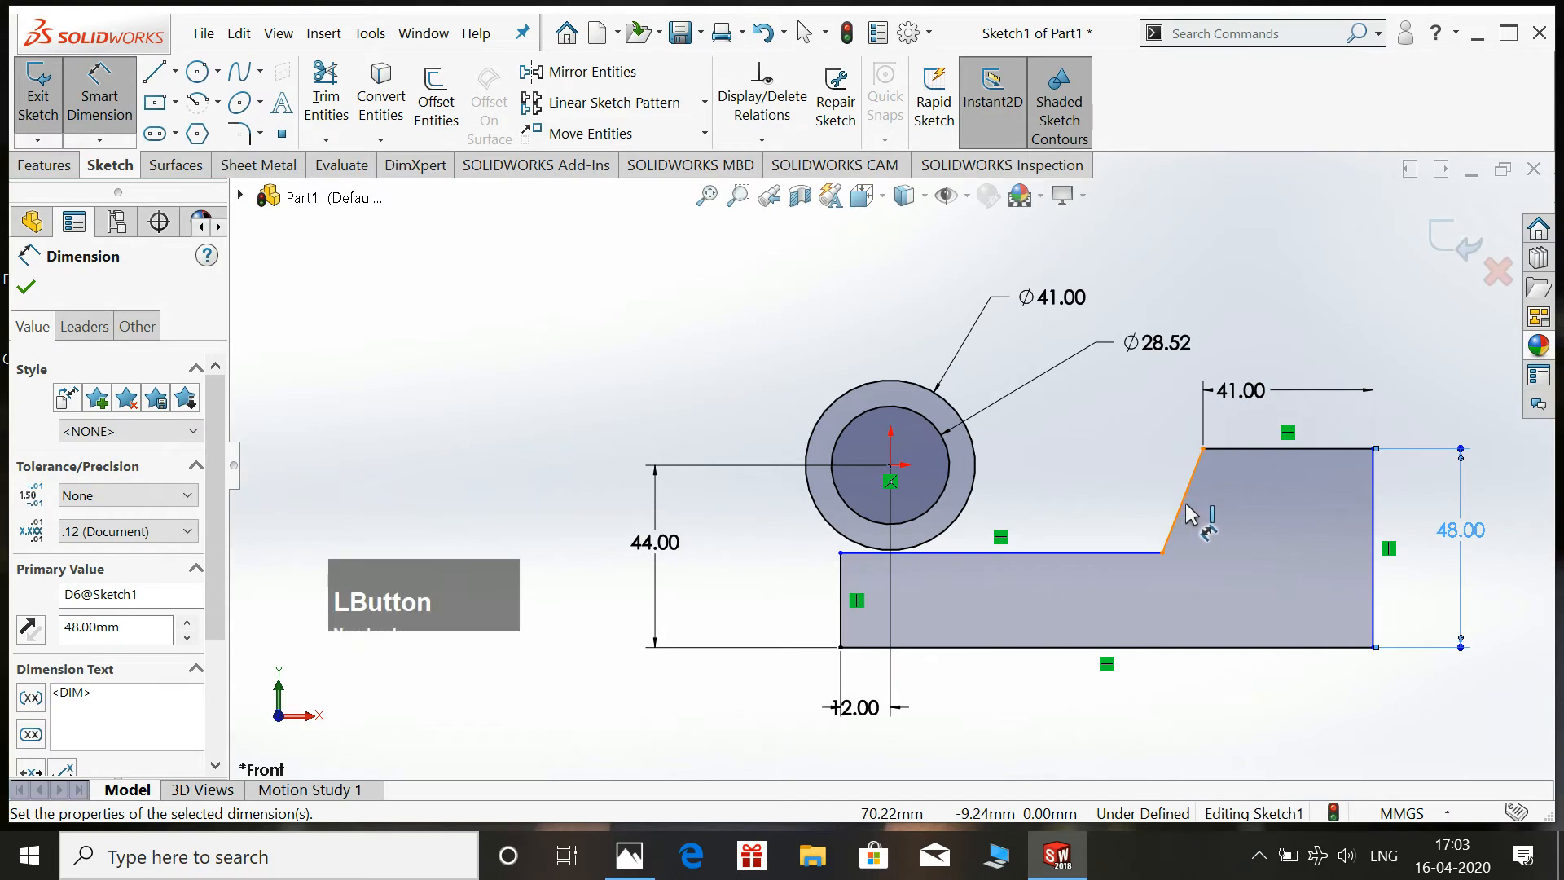
click(1268, 450)
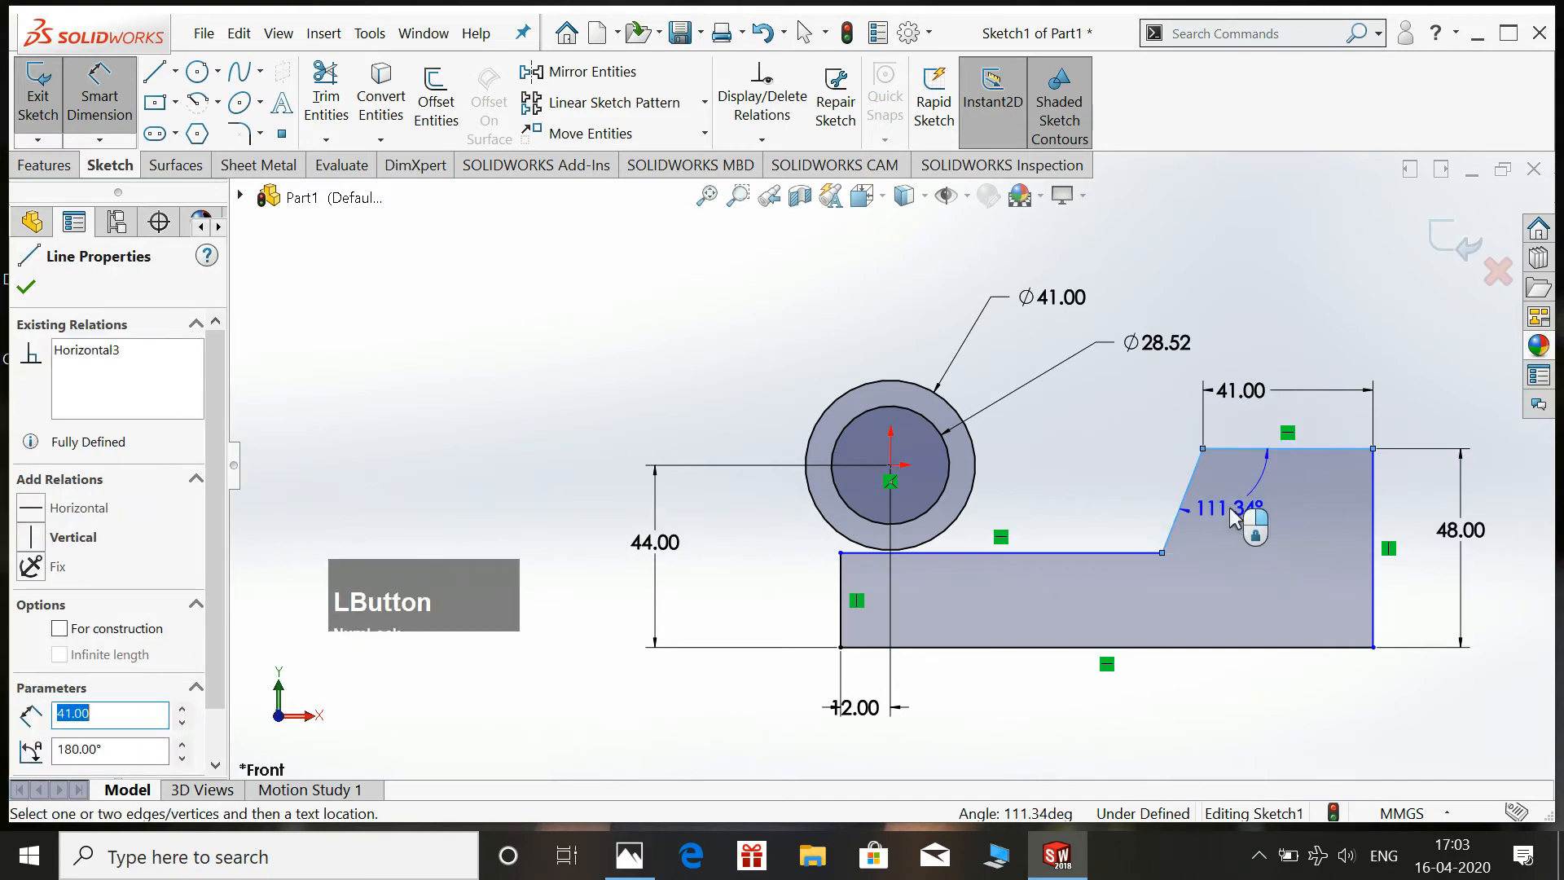
click(1233, 519)
text(90+)
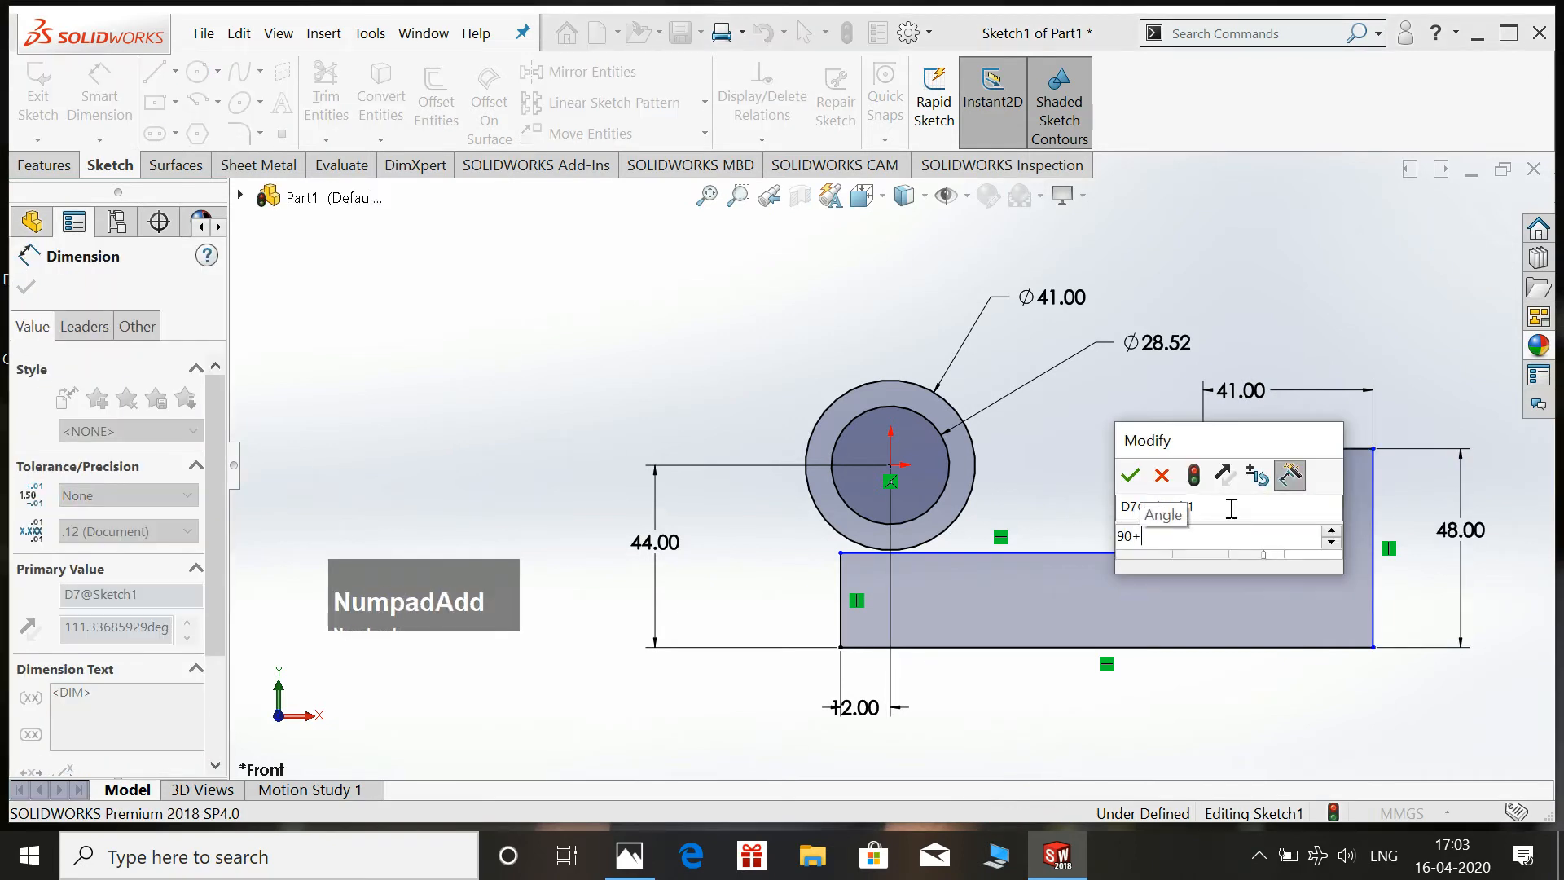
text(30)
key(Return)
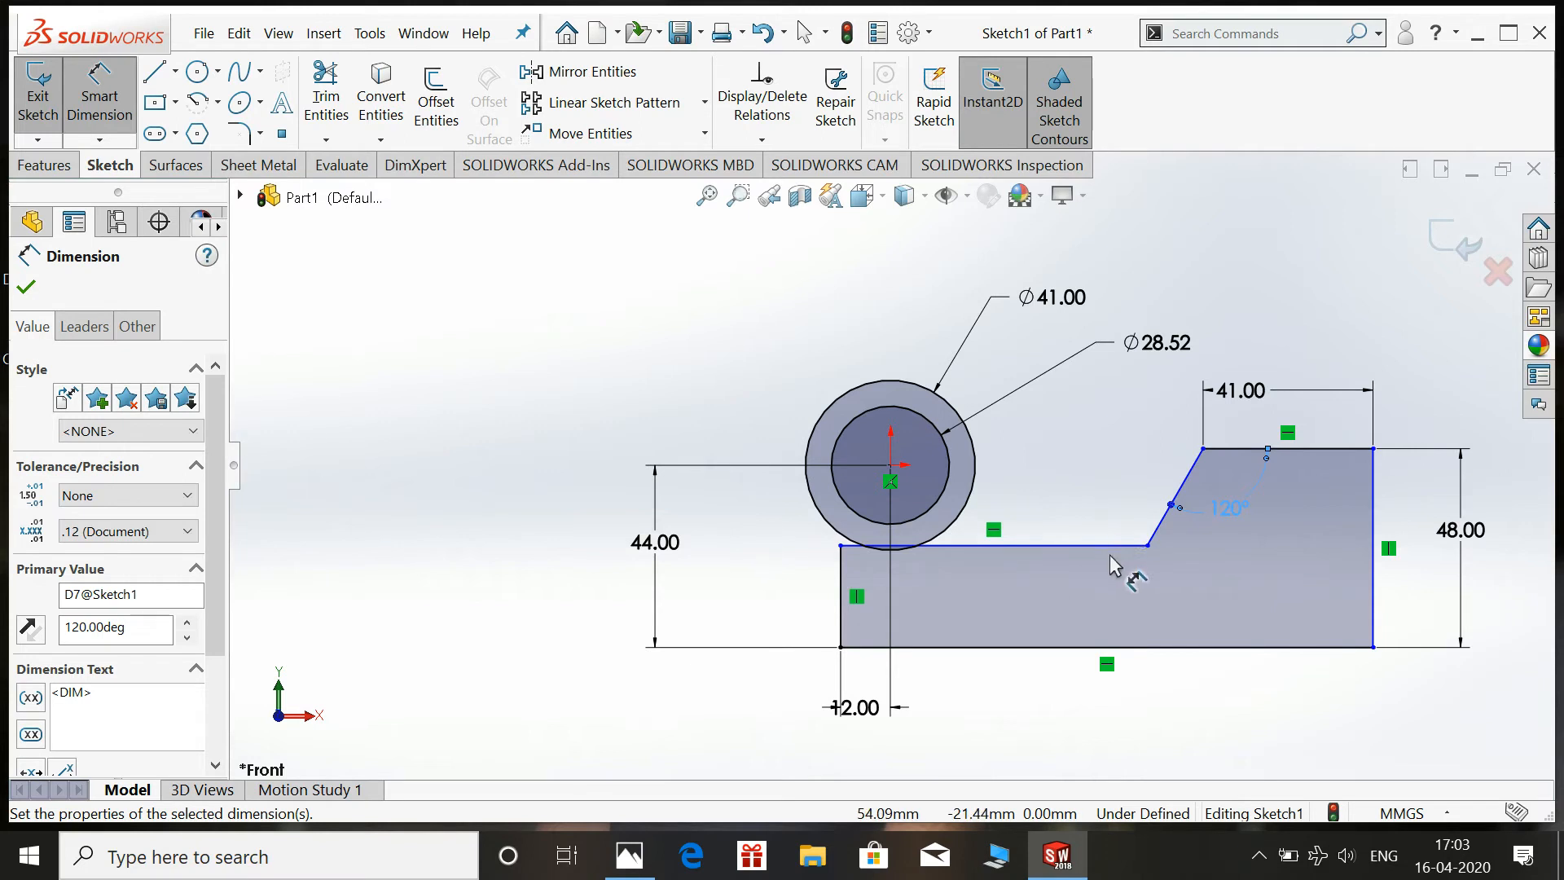
Dimension the vertical distance between the profile's bottom edge and its lower horizontal top edge as 29 mm.
click(1084, 648)
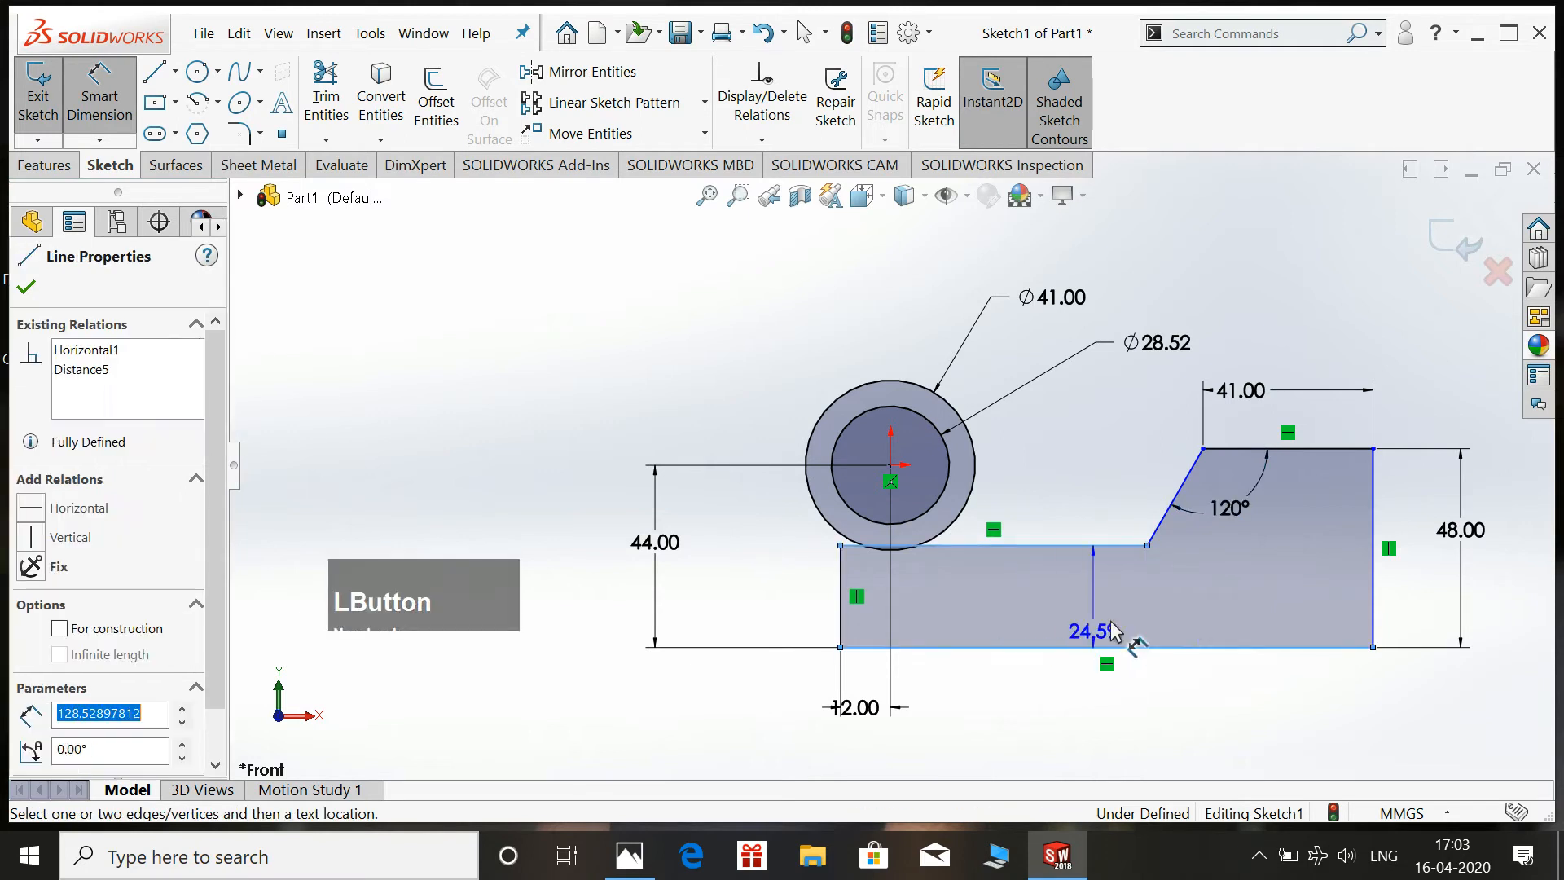
click(1226, 591)
text(2)
key(Return)
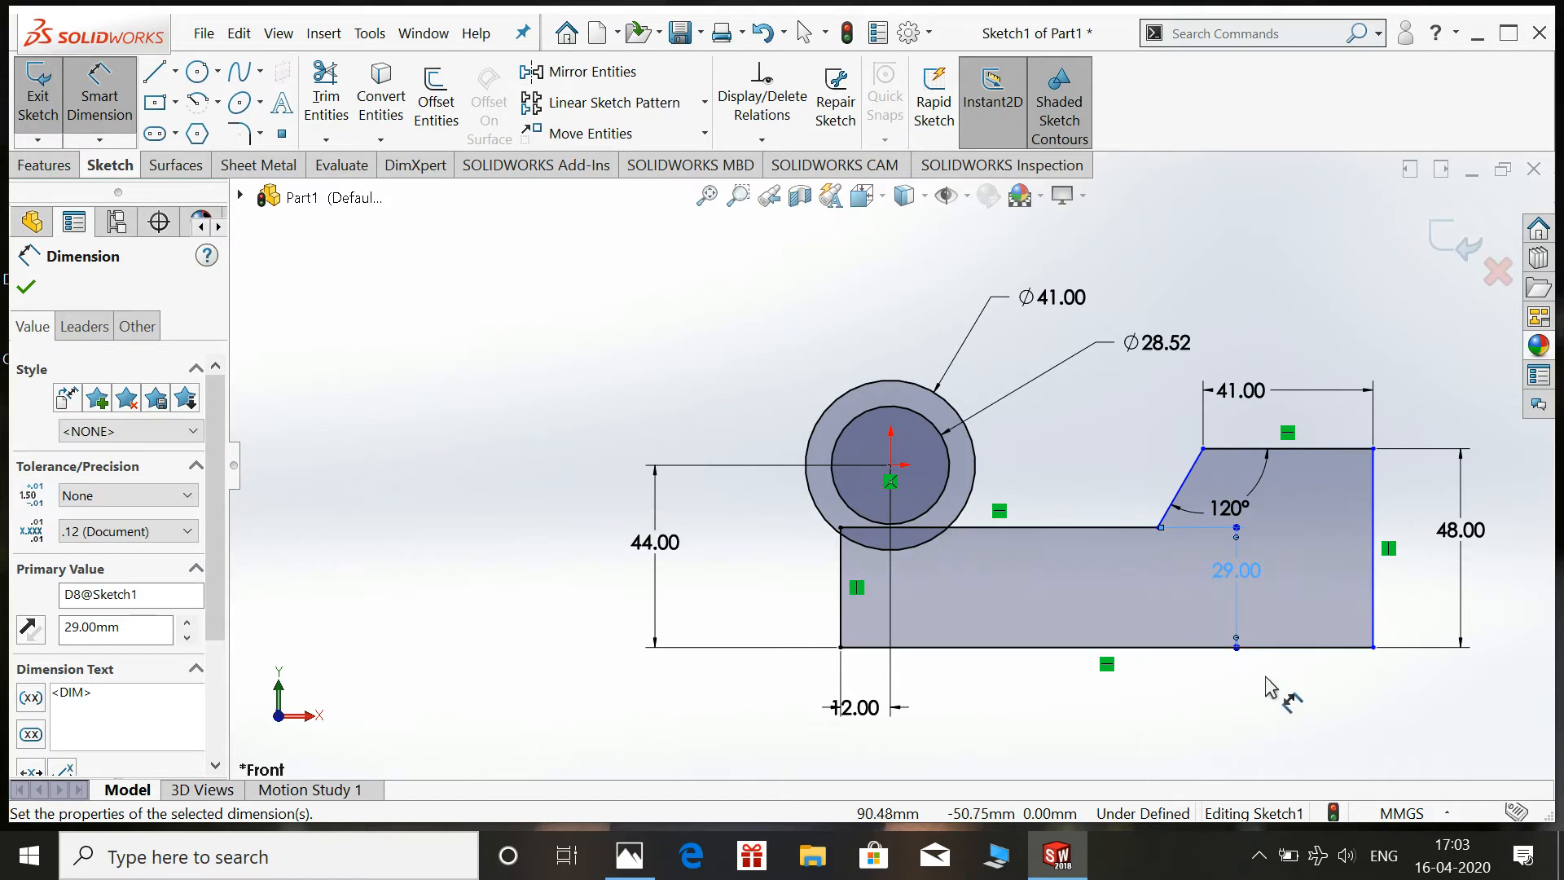
key(Escape)
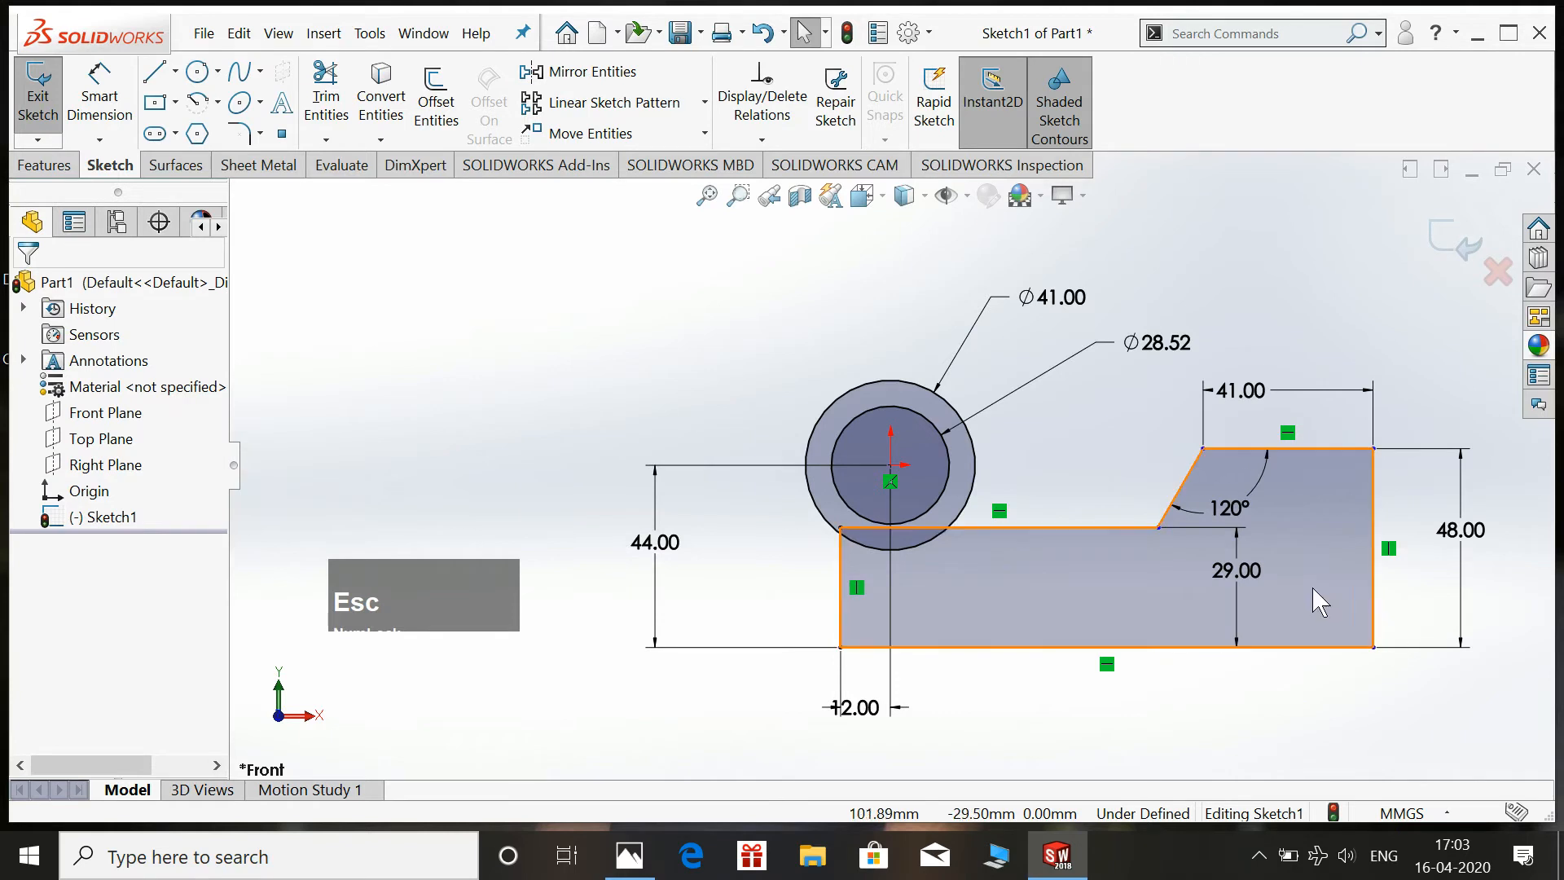
Check the reference drawing and dimension the profile's full bottom edge to 121 mm.
click(629, 855)
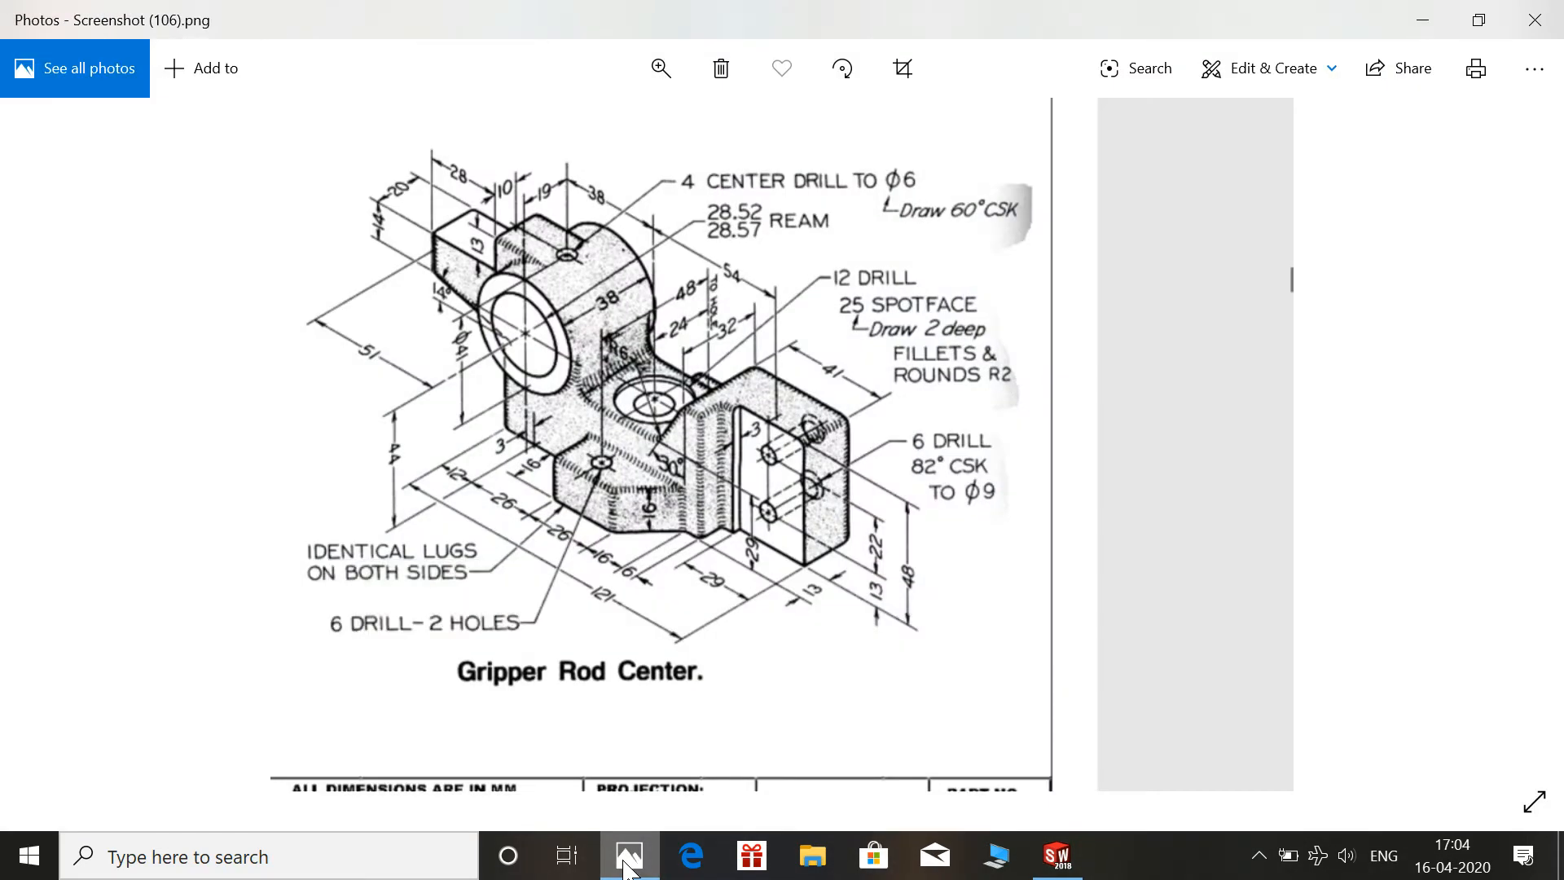
click(626, 861)
click(109, 112)
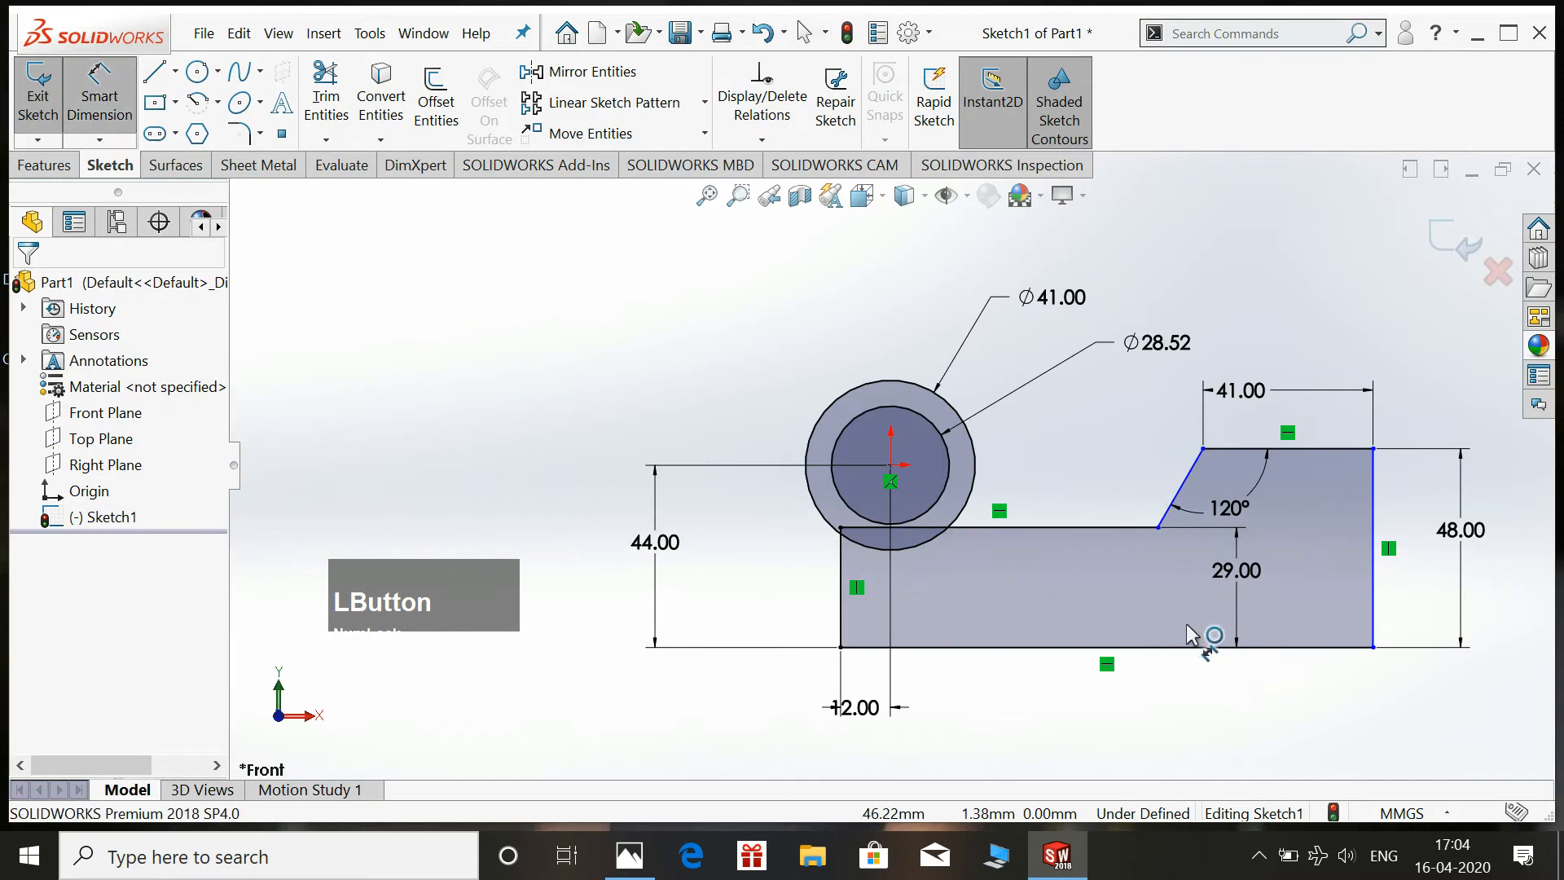
click(1163, 651)
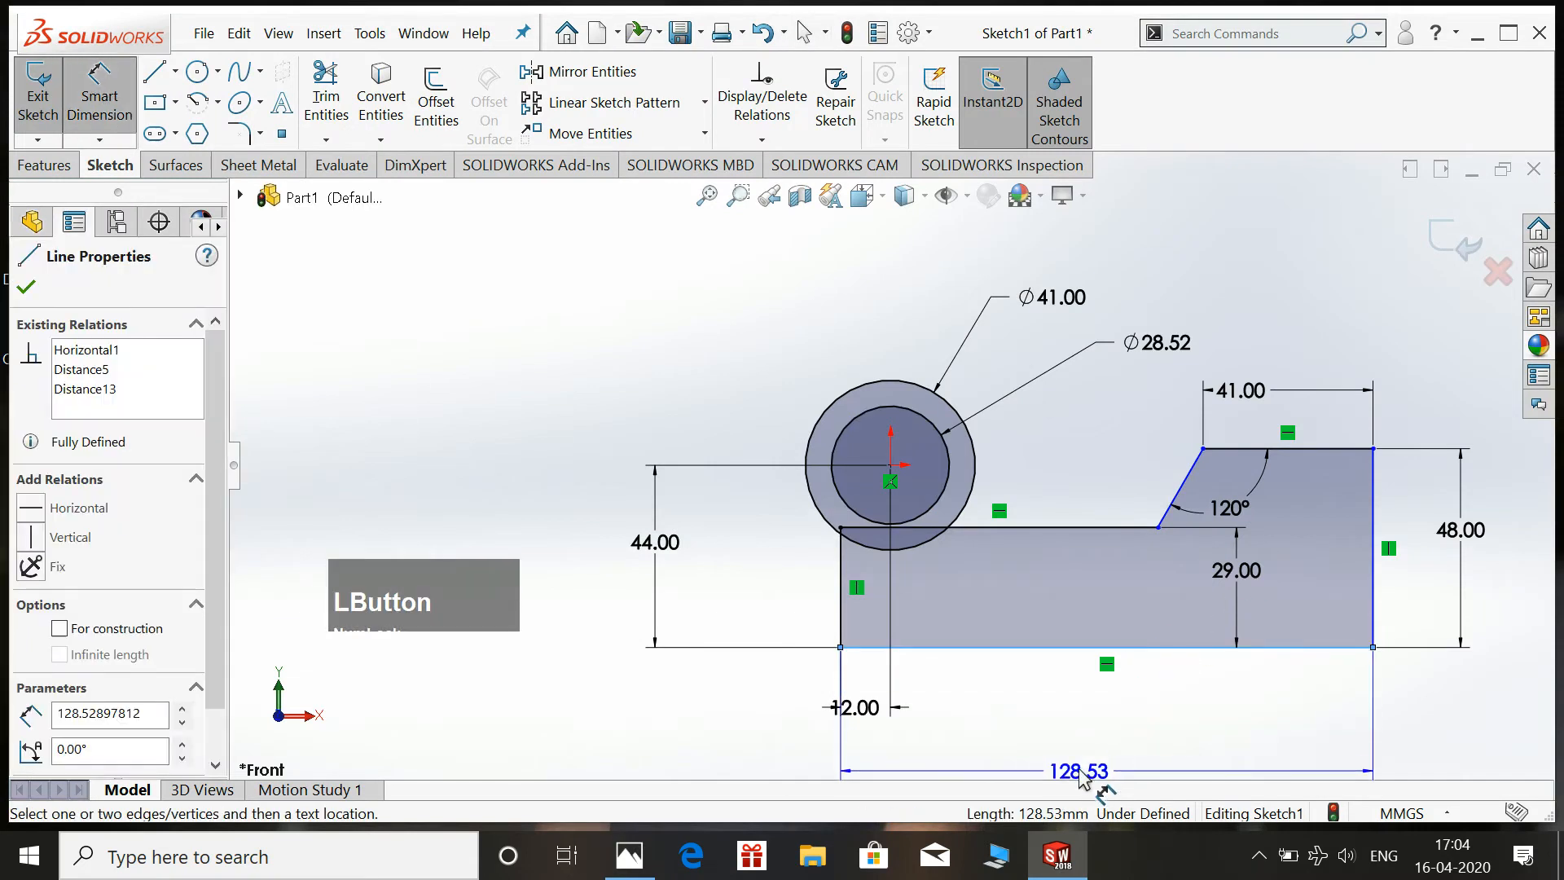
click(1085, 770)
text(121)
key(Return)
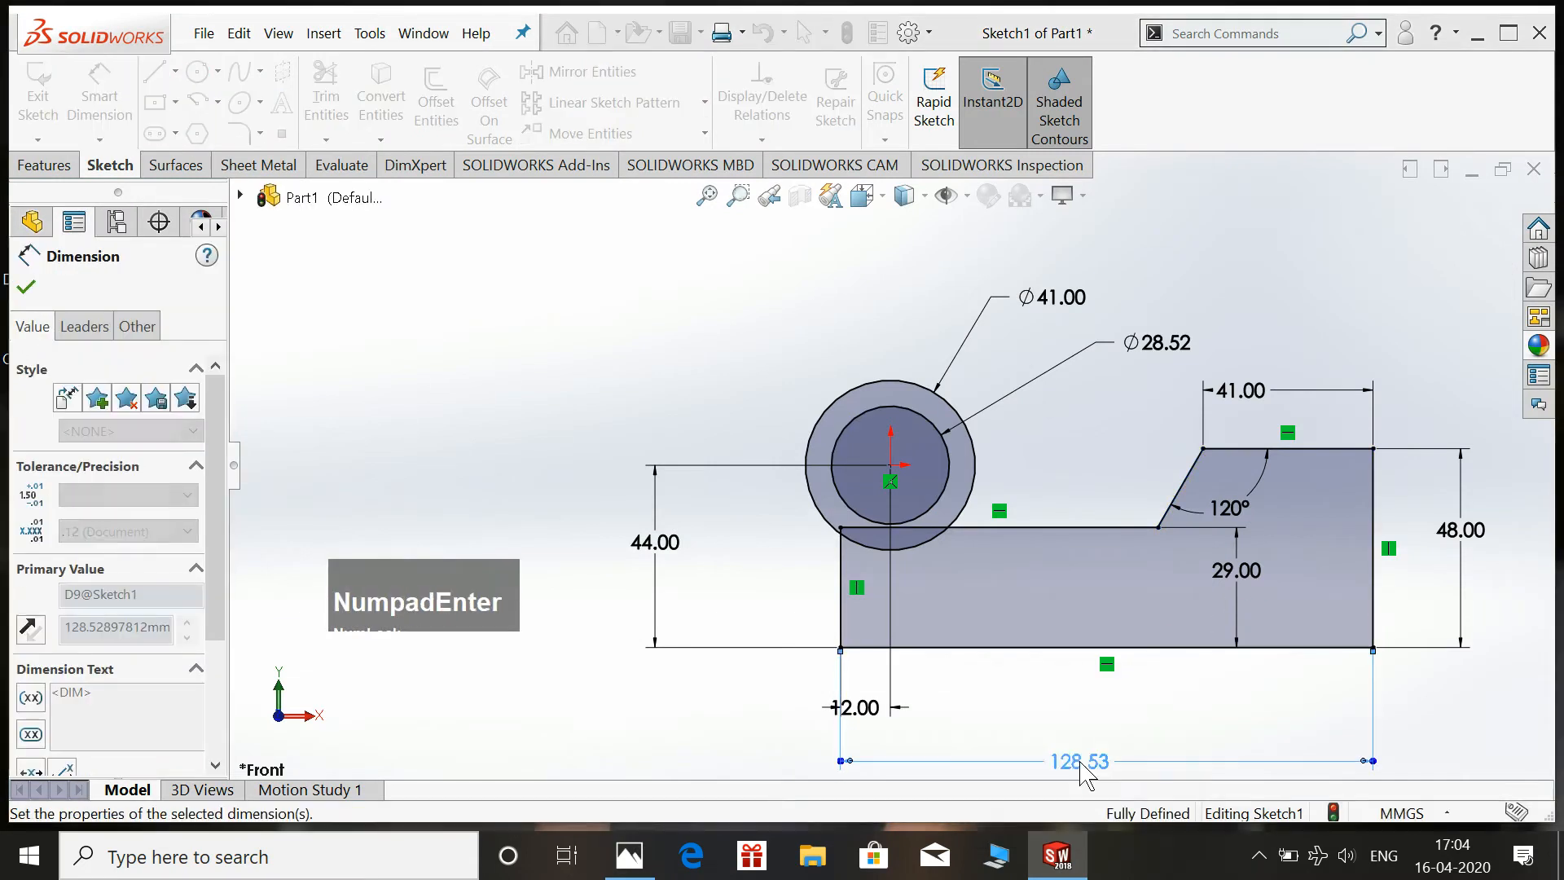
key(Escape)
click(1110, 456)
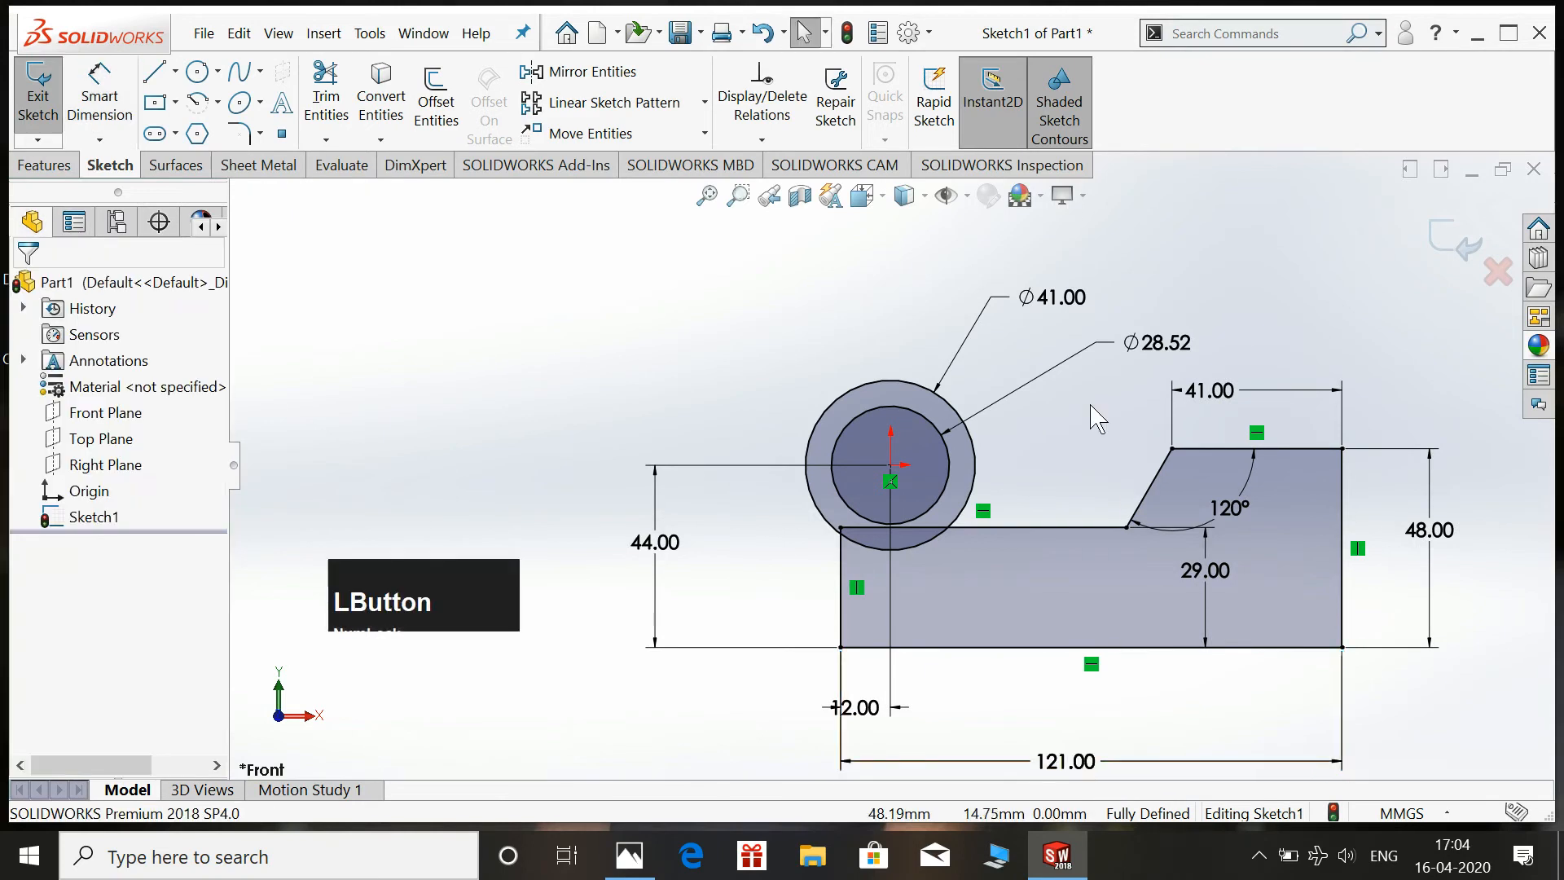
Sketch a stepped arm from the outer circle's top with an upper edge about 28 mm, an end edge about 13 mm and a sloping underside.
click(155, 71)
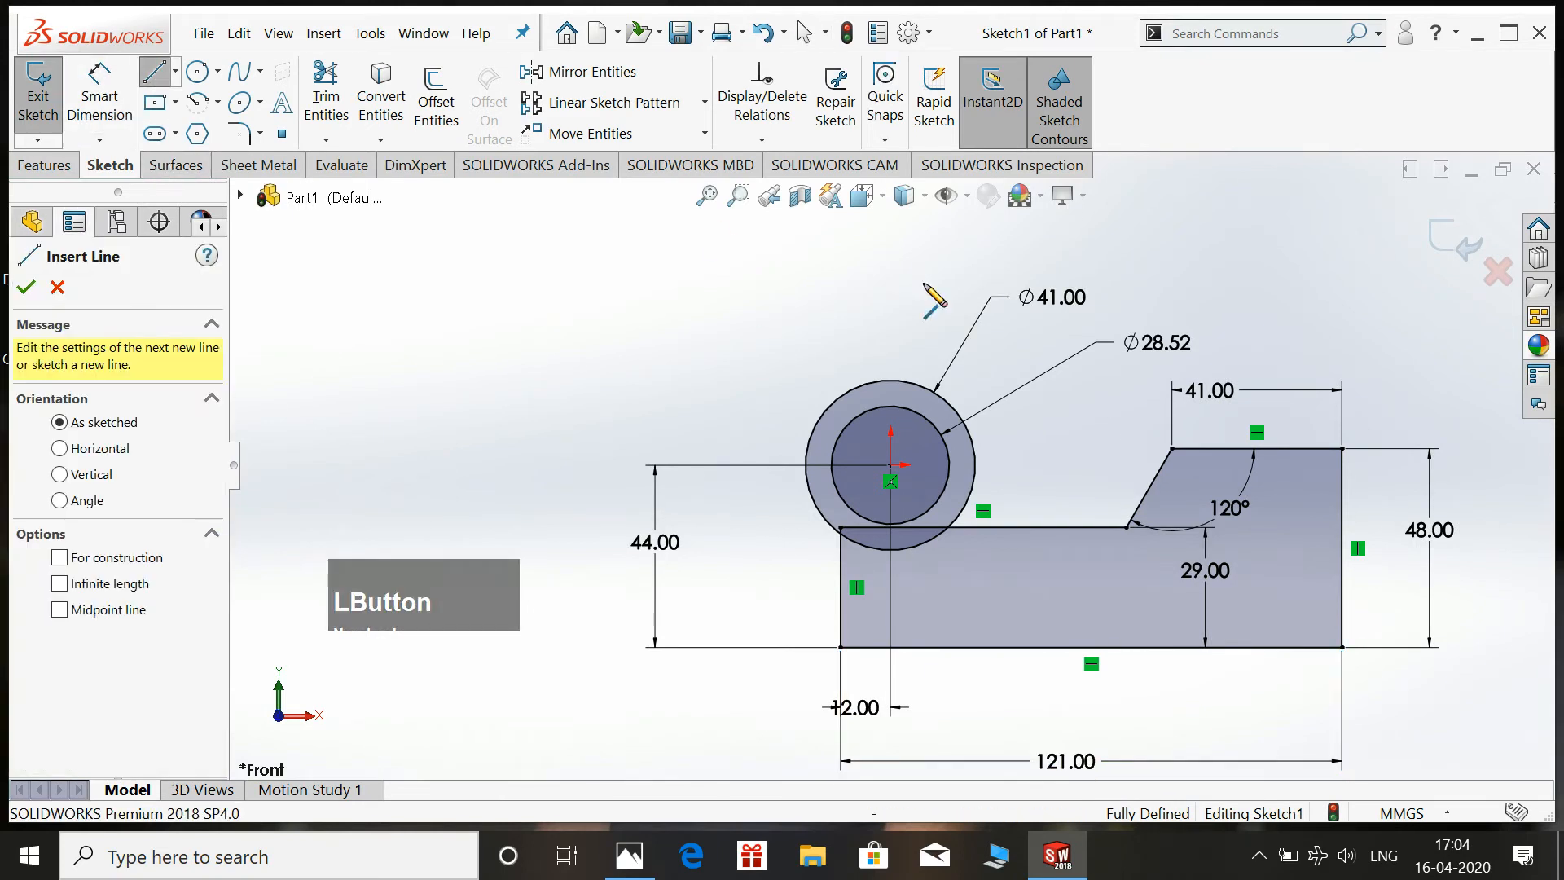
click(891, 380)
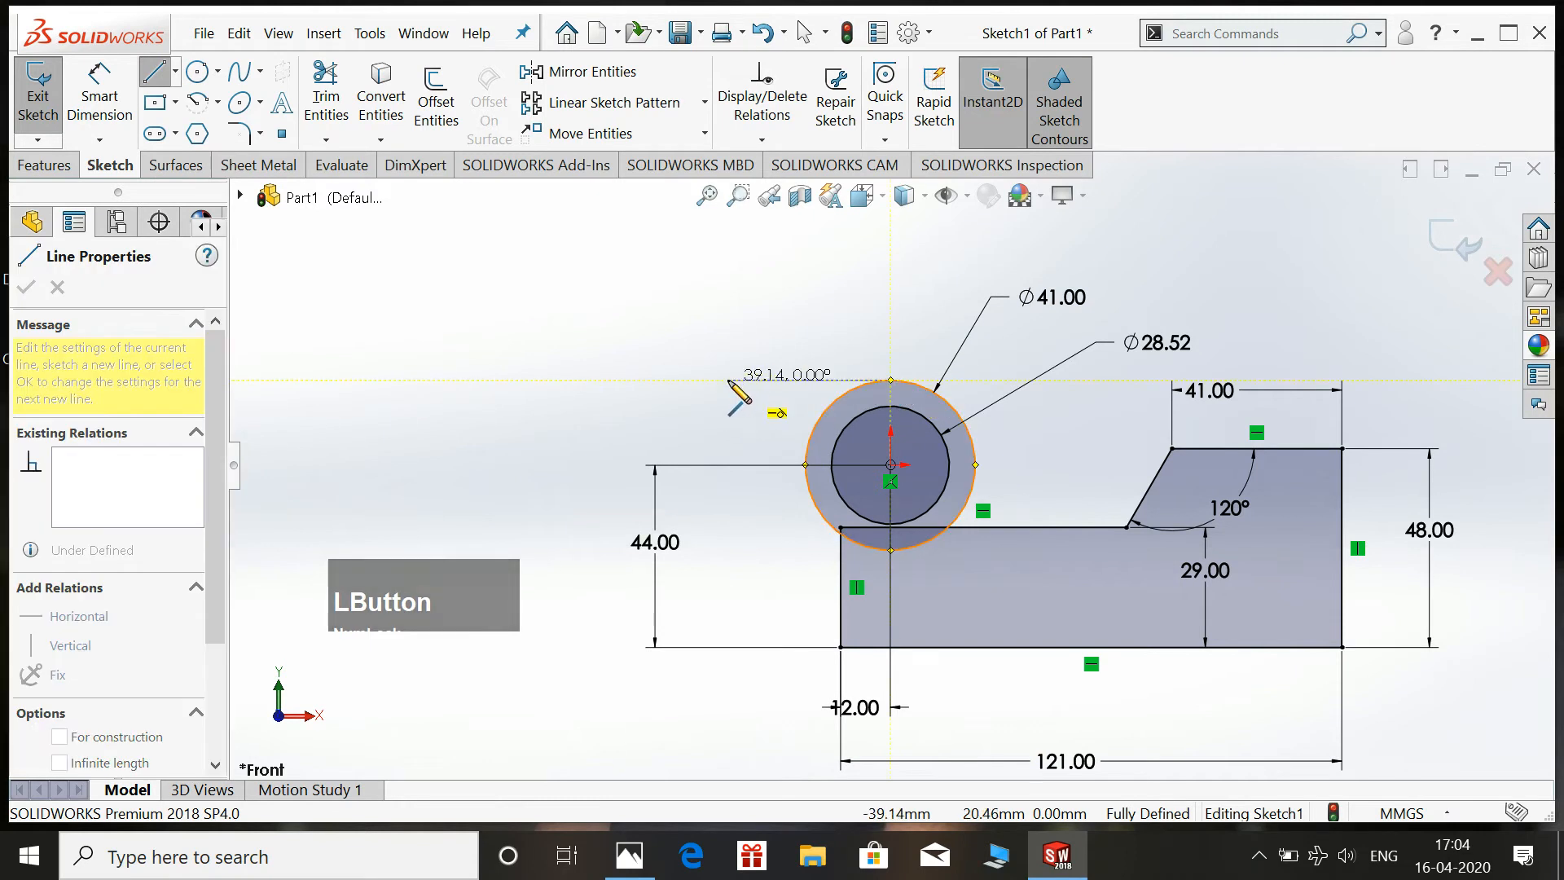
click(806, 381)
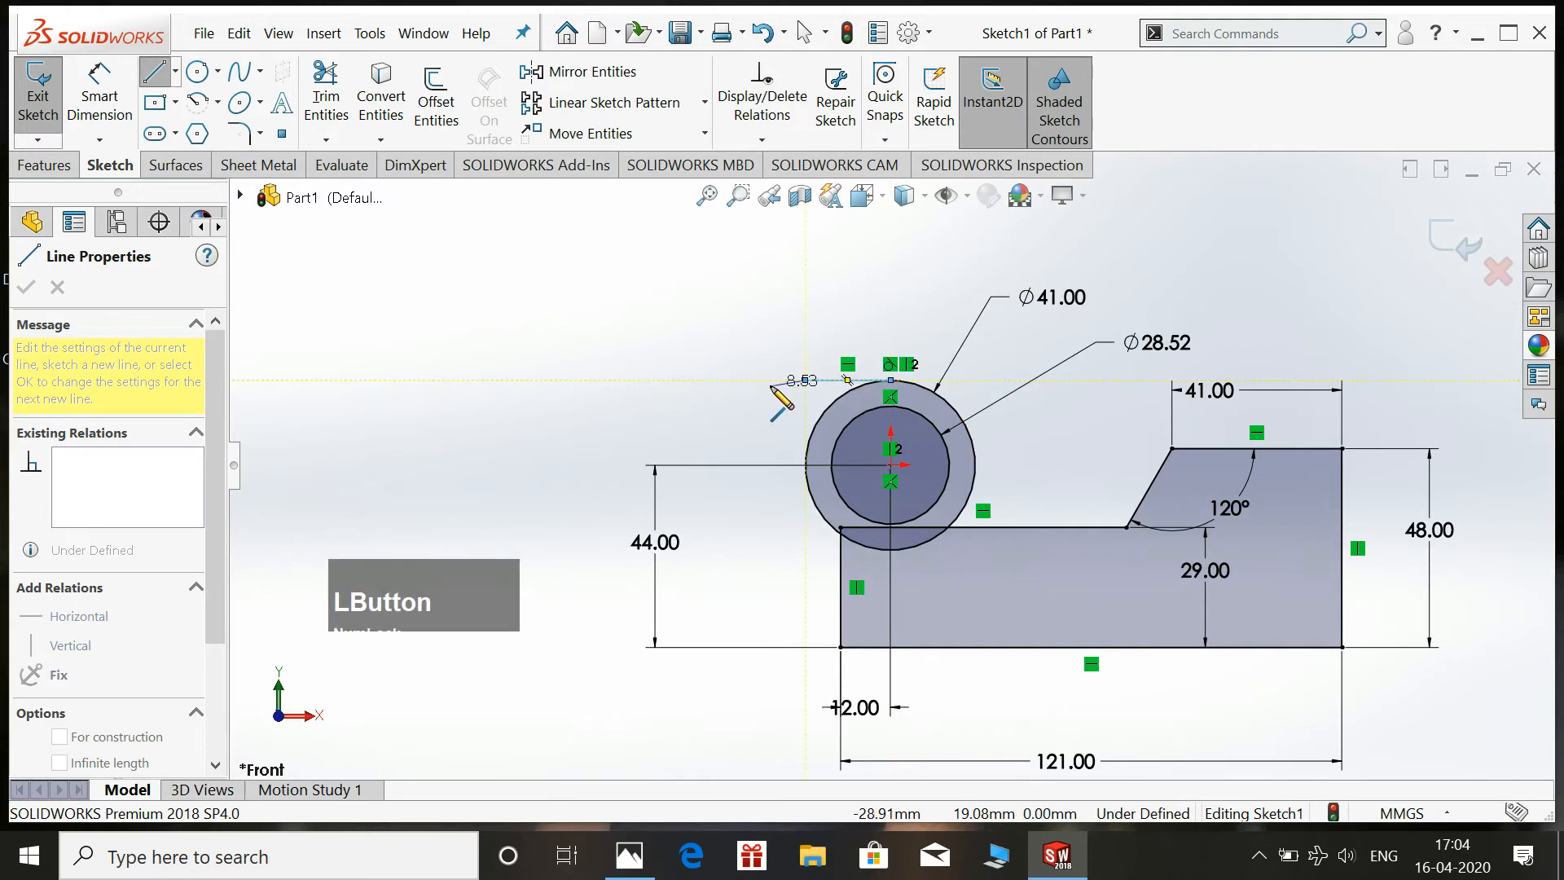
click(806, 421)
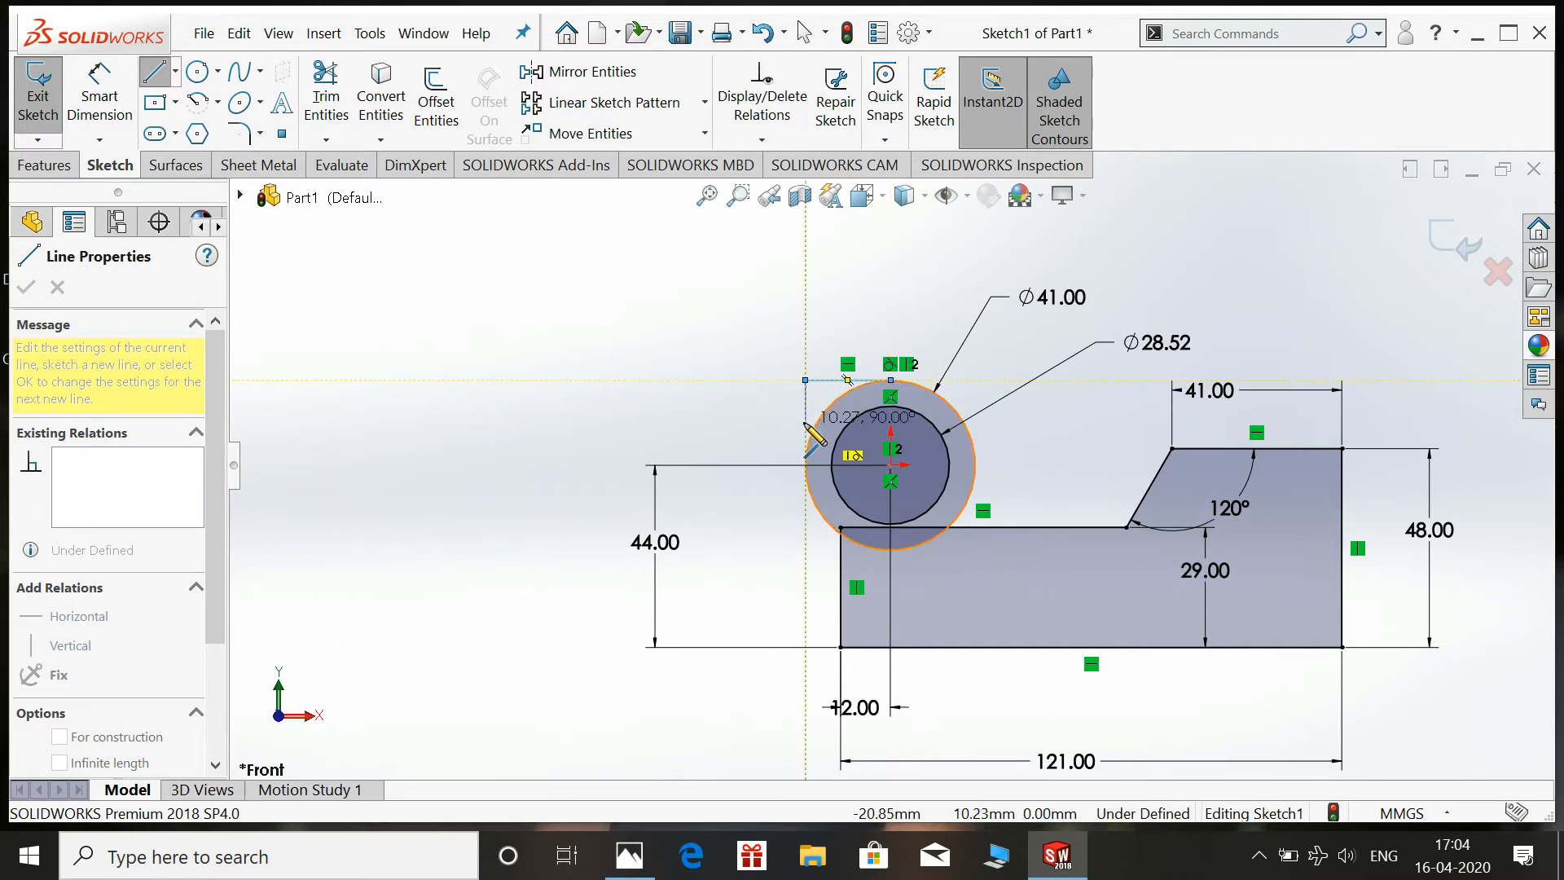
click(690, 422)
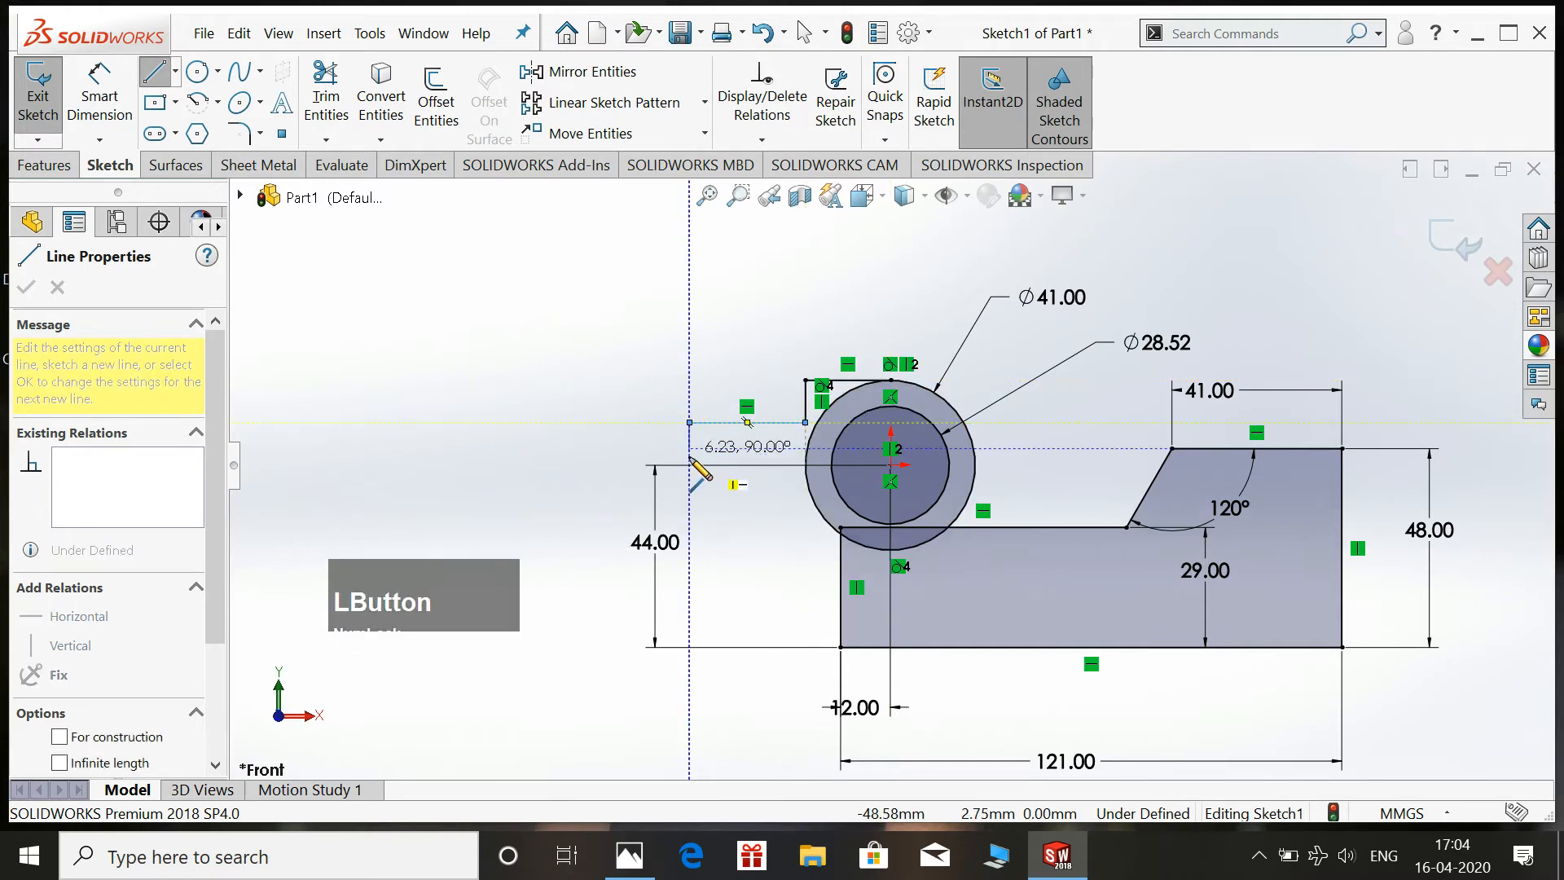
click(689, 475)
click(826, 506)
click(841, 506)
key(Escape)
Check the reference drawing and dimension the arm's upper horizontal edge to 28 mm.
scroll(835, 455, down, 3)
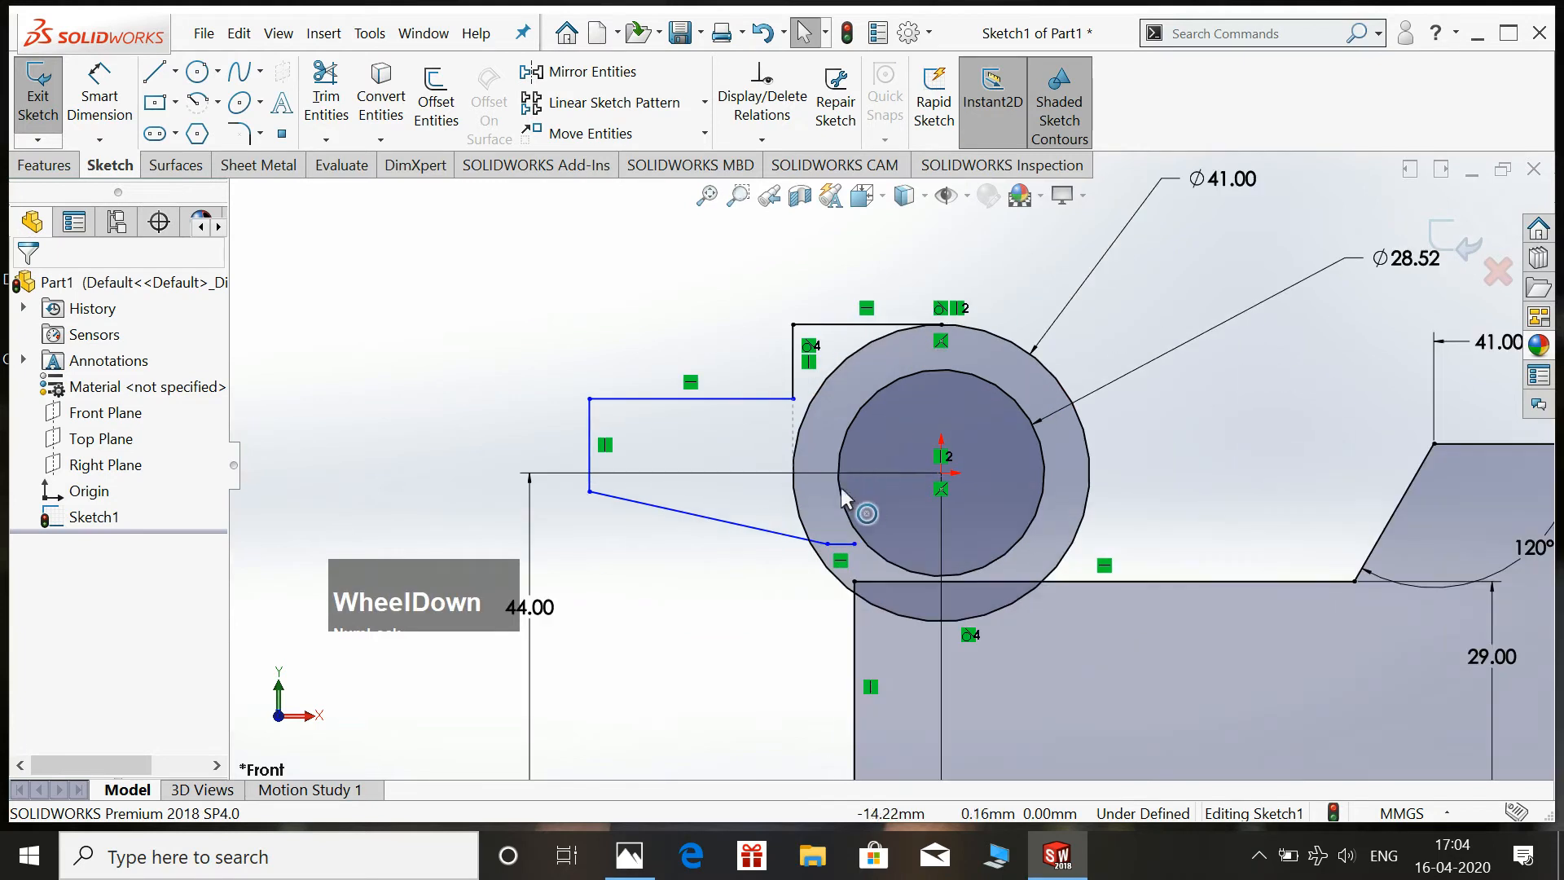
click(634, 853)
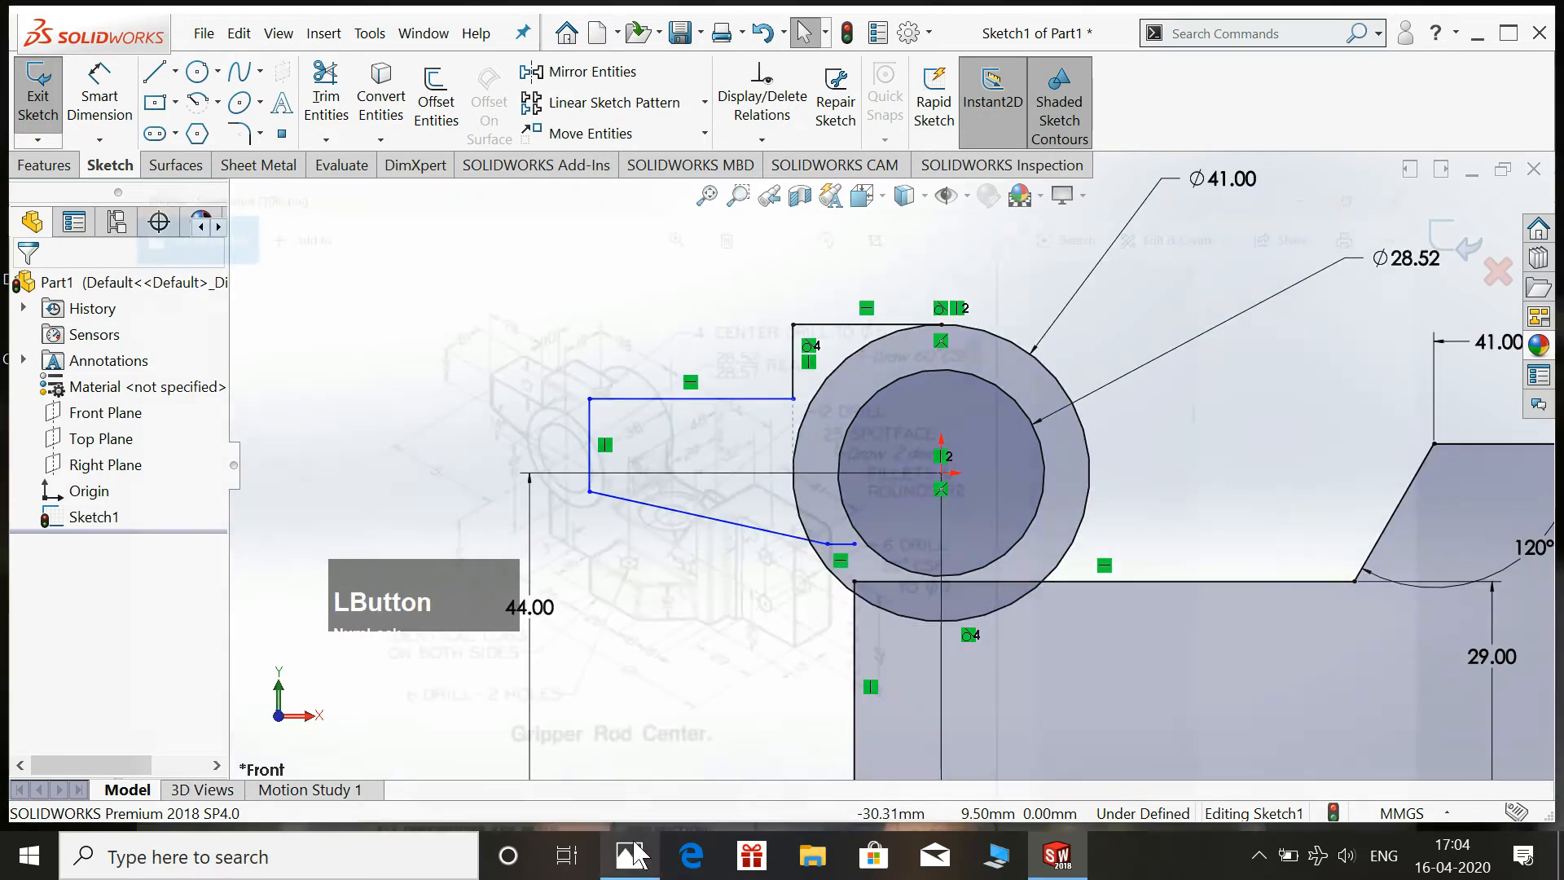
click(634, 844)
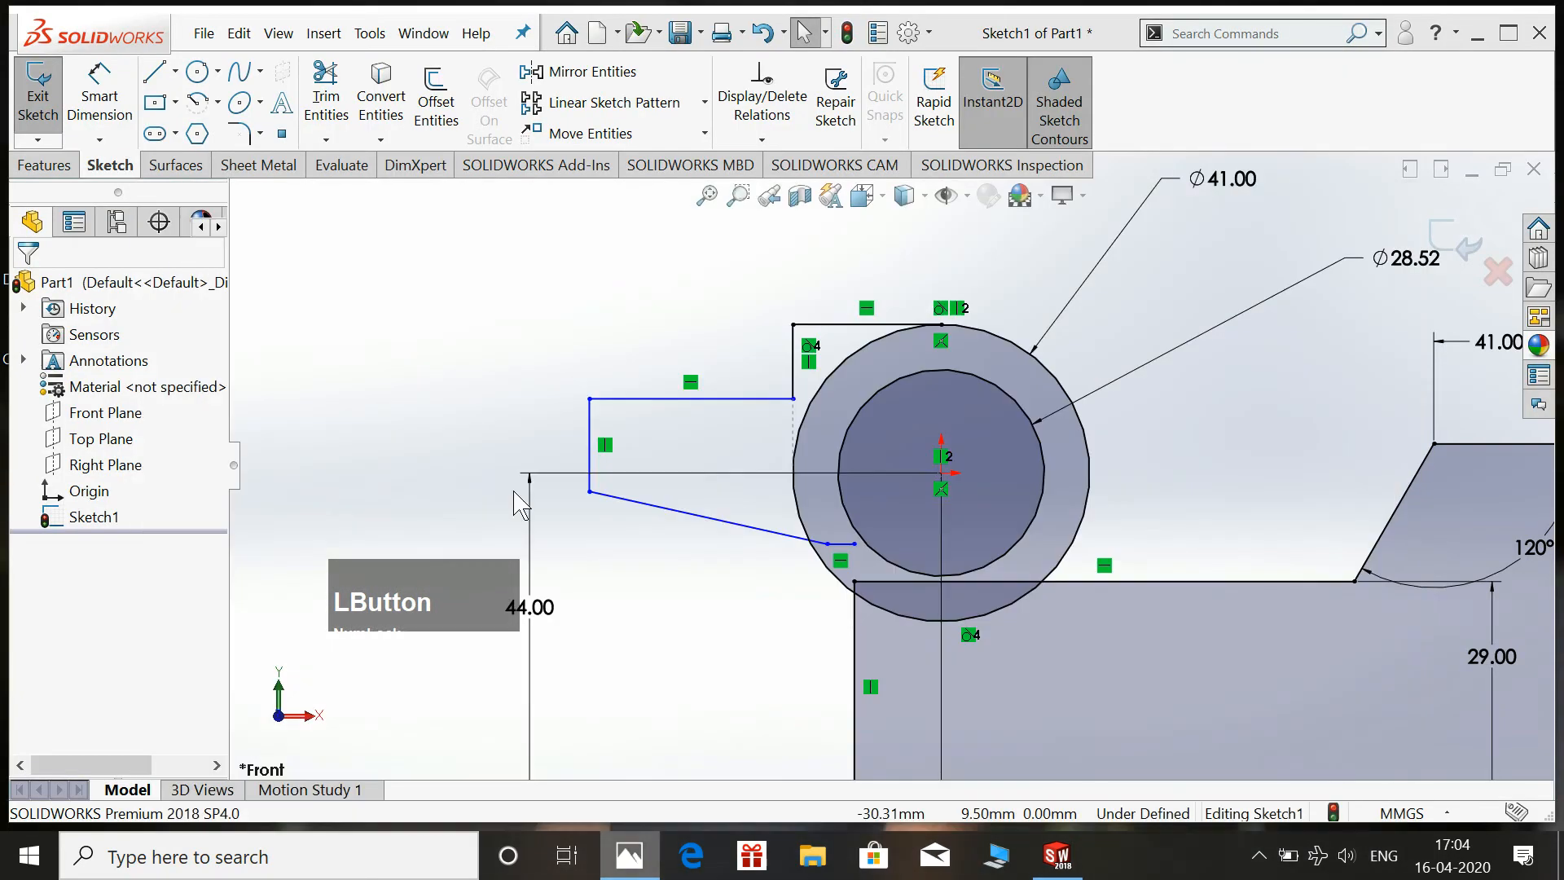
click(95, 102)
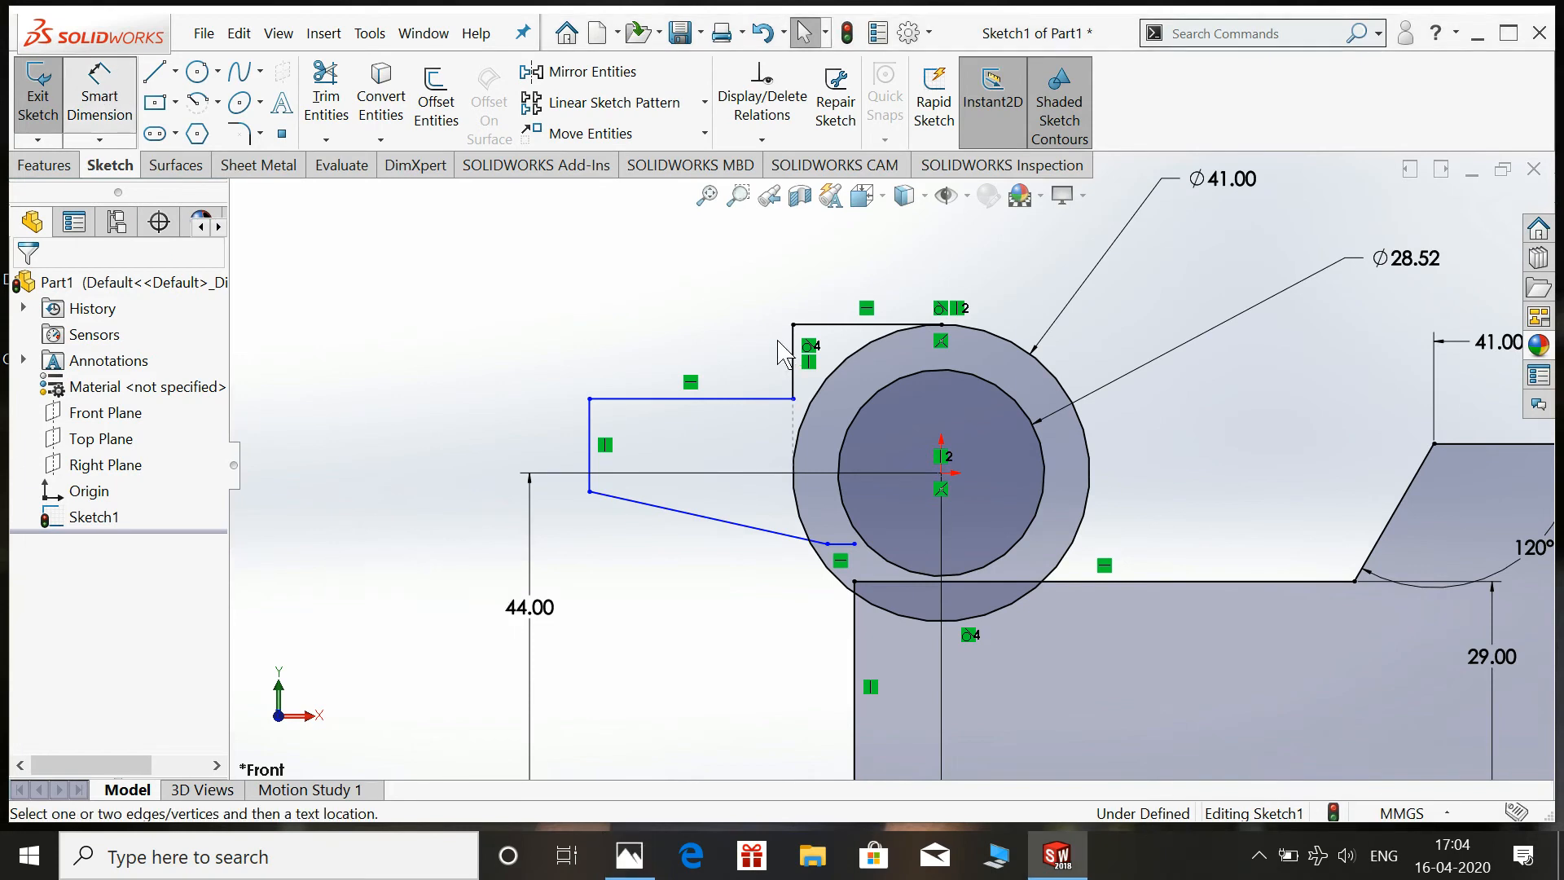
click(699, 407)
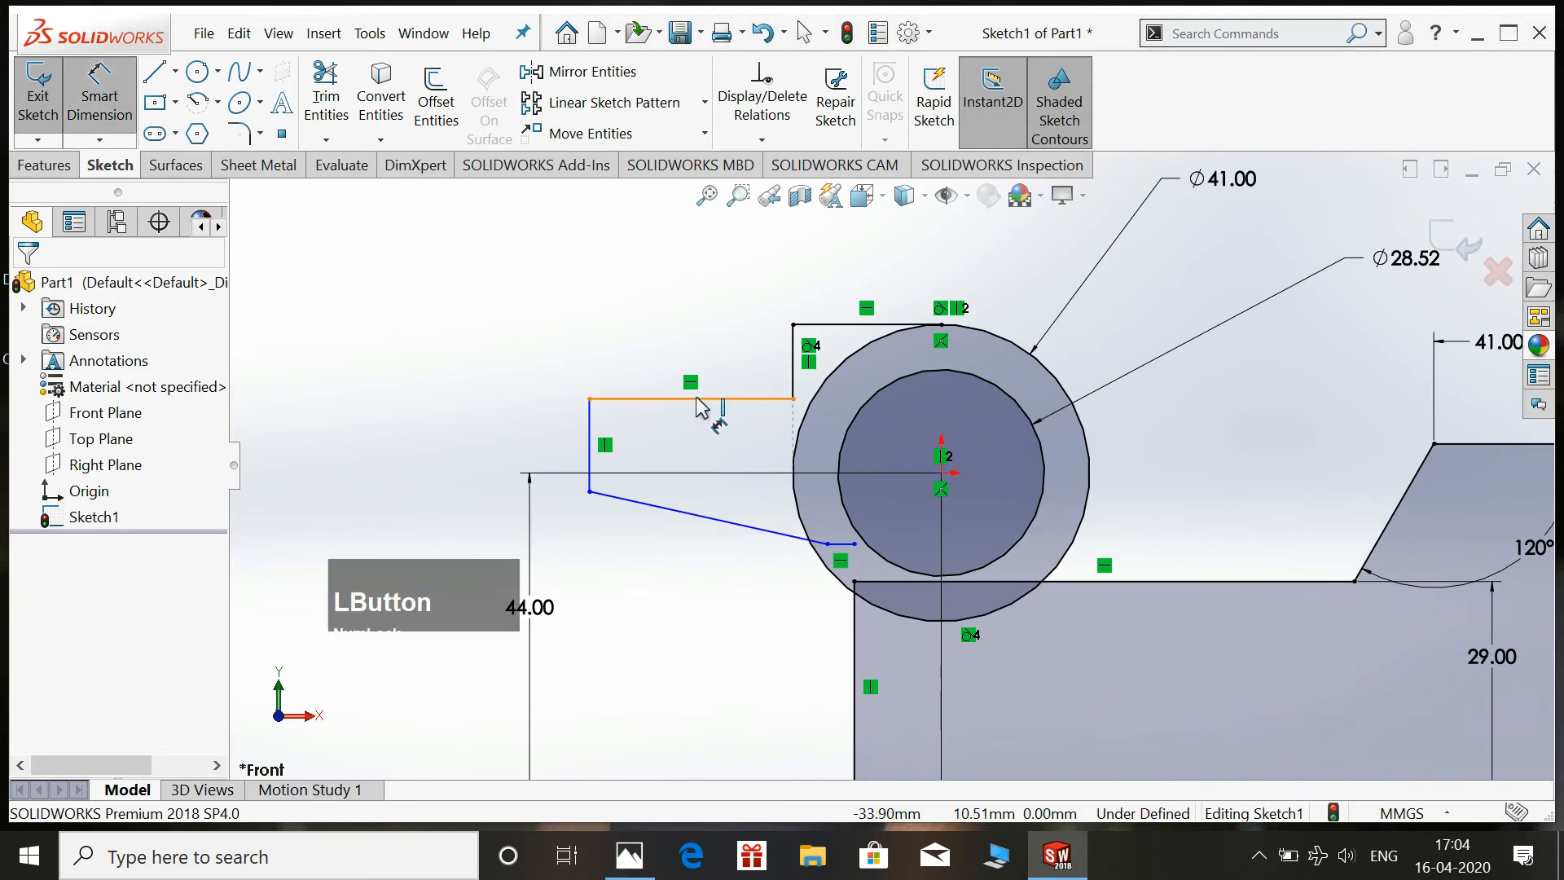
click(684, 324)
text(28)
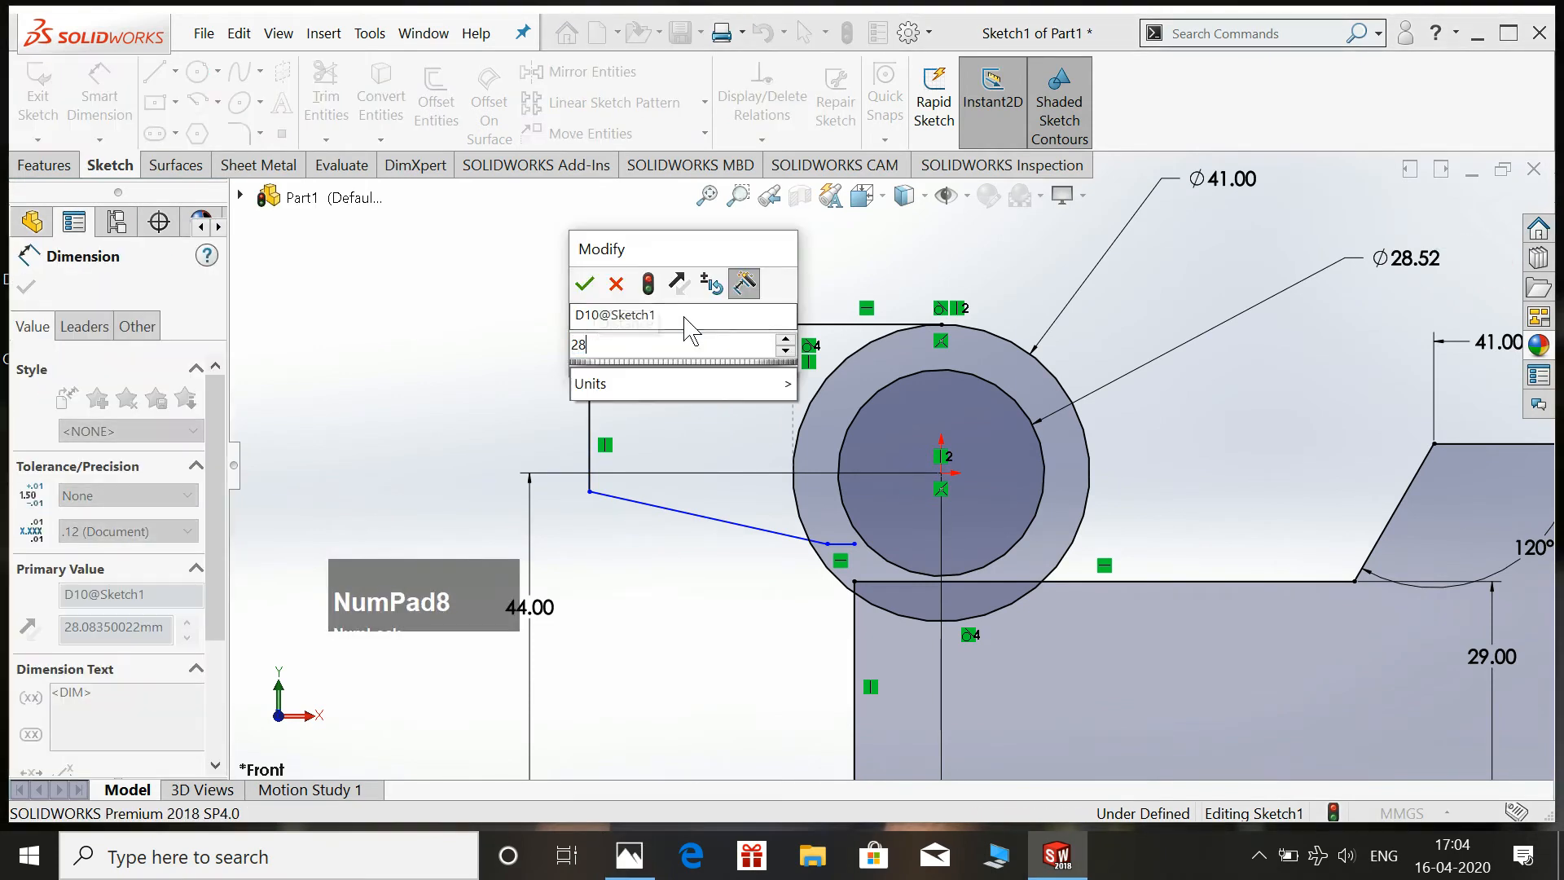
key(KP_Enter)
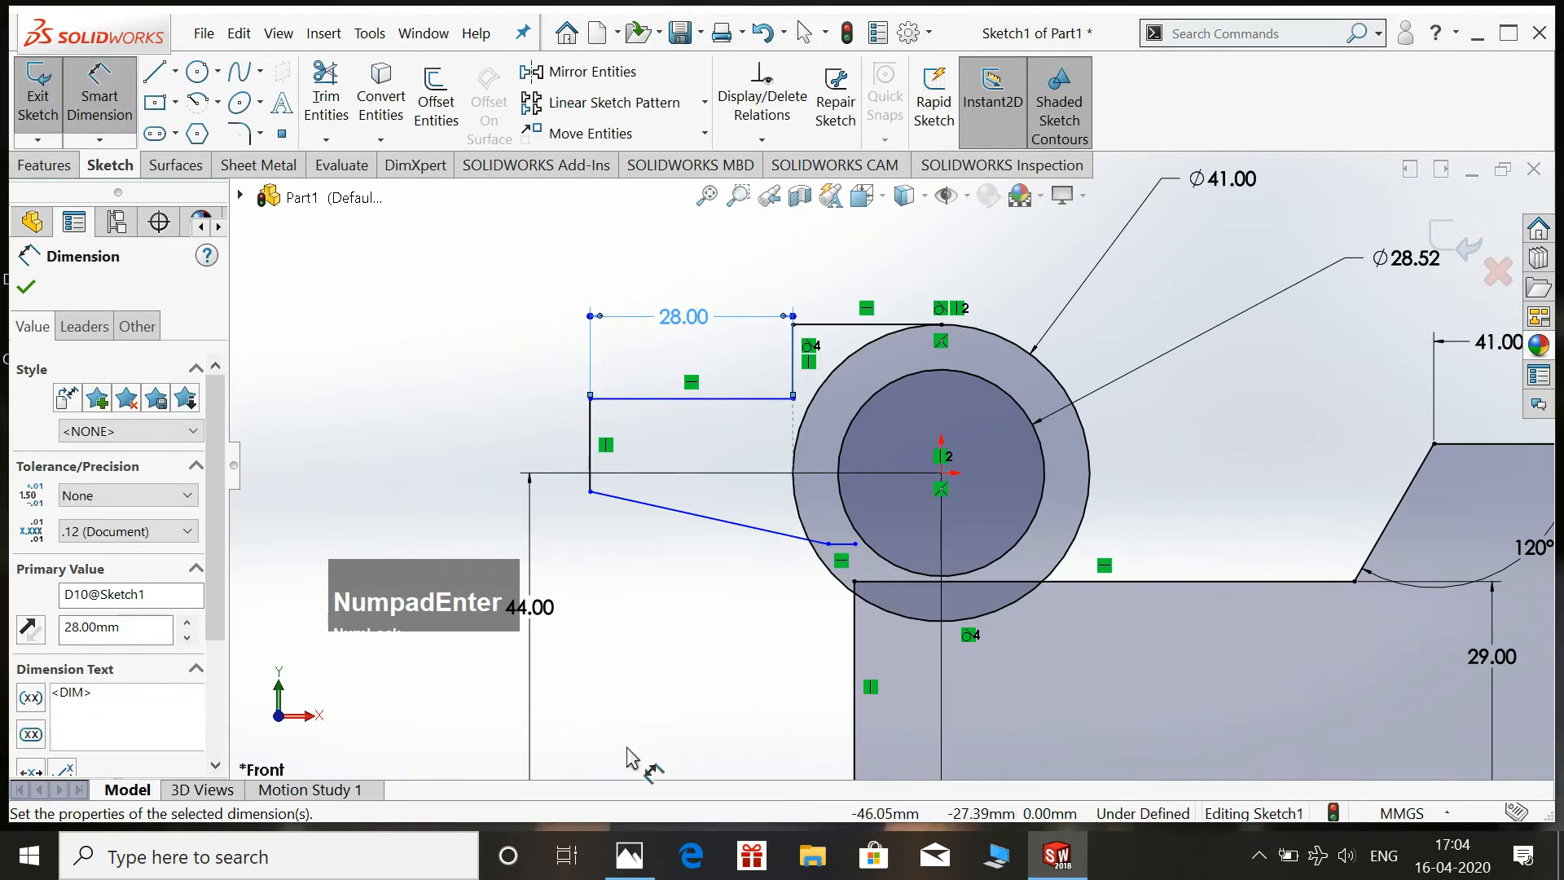
Check the reference drawing and dimension the vertical end edge of the arm to 14 mm.
click(634, 853)
click(633, 854)
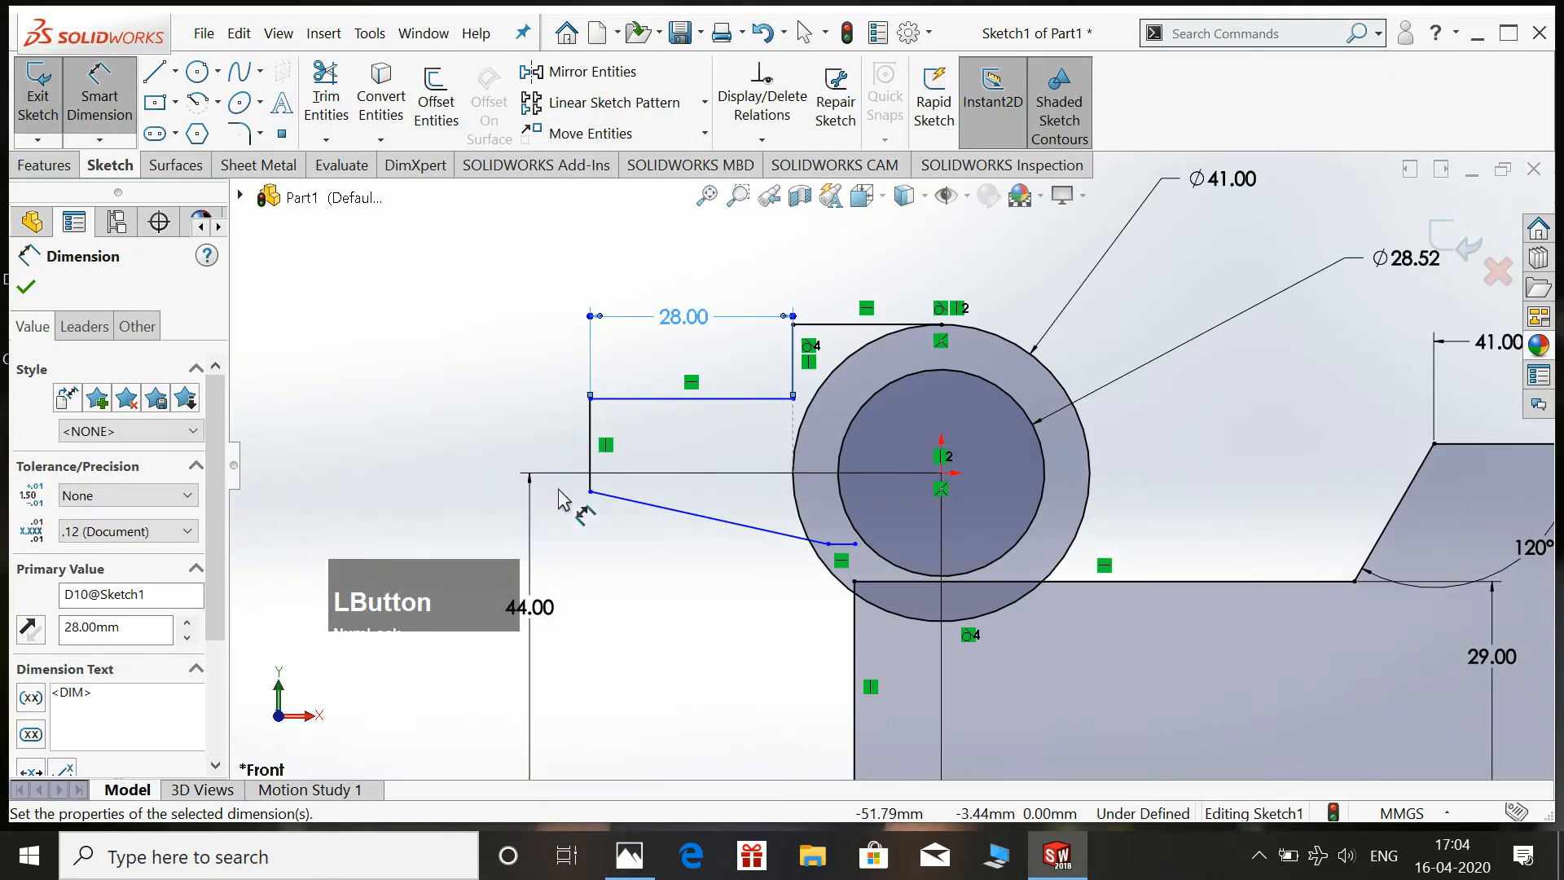
click(590, 444)
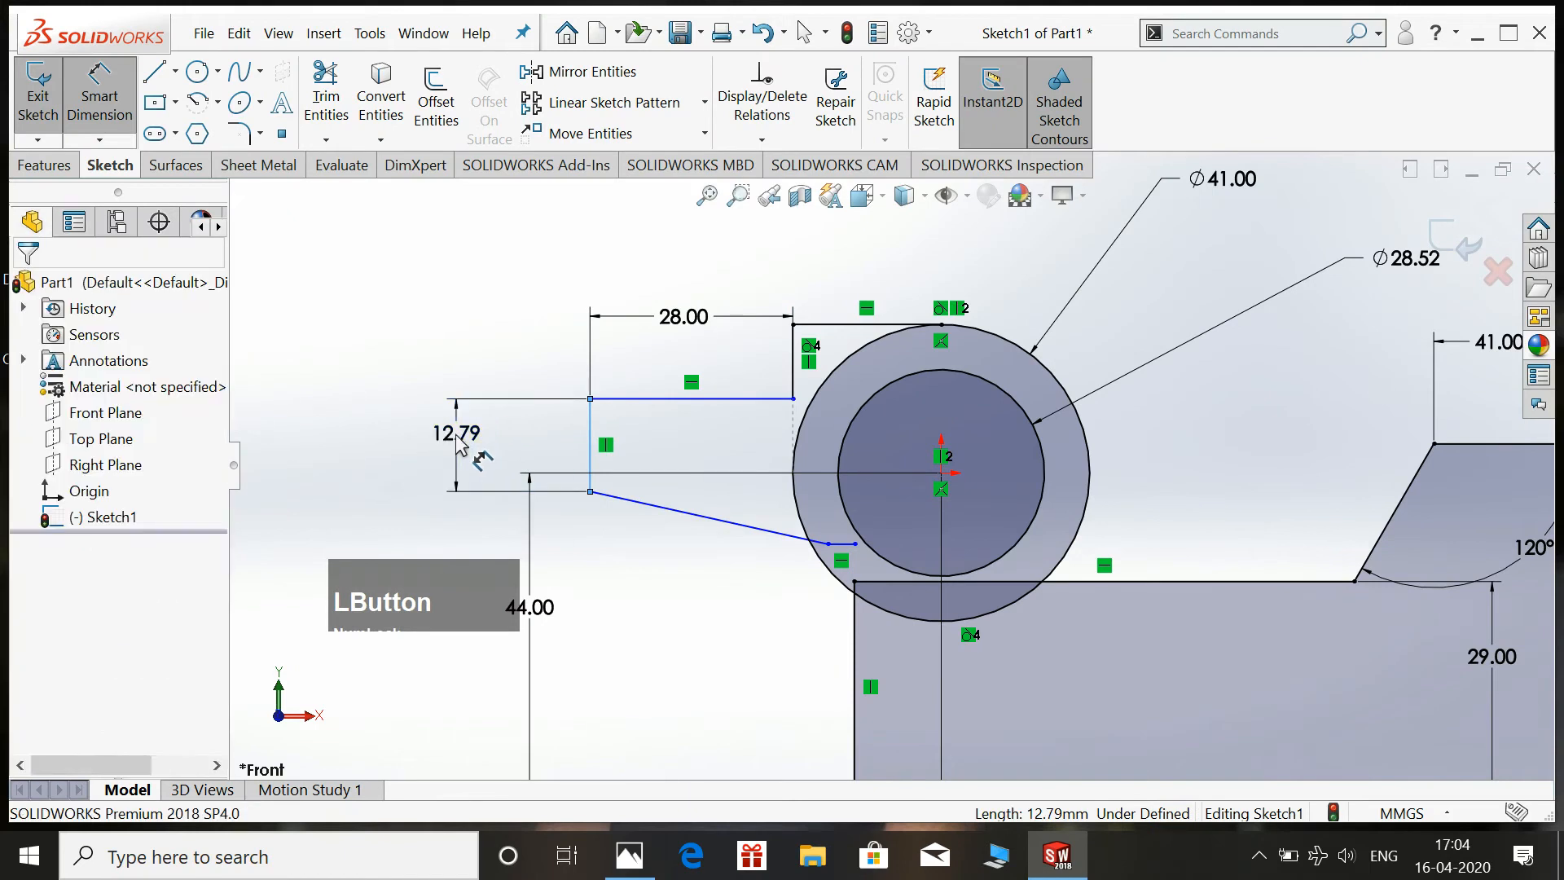
click(462, 444)
text(14)
key(KP_Enter)
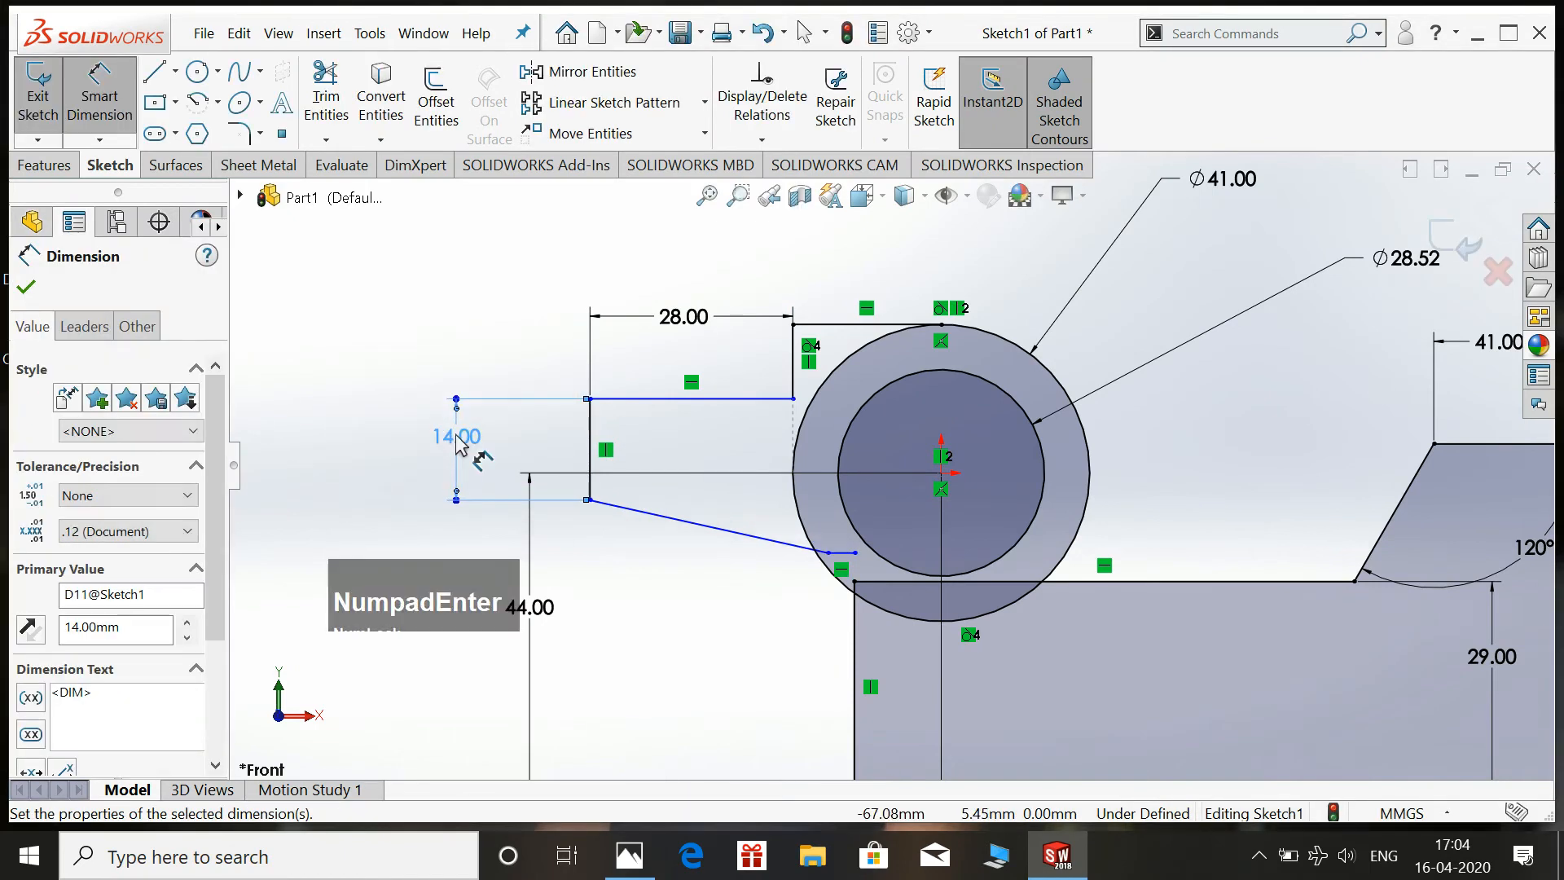
Dimension the acute angle between the arm's sloping underside and the short horizontal line at its end as 14 degrees.
click(843, 554)
click(761, 540)
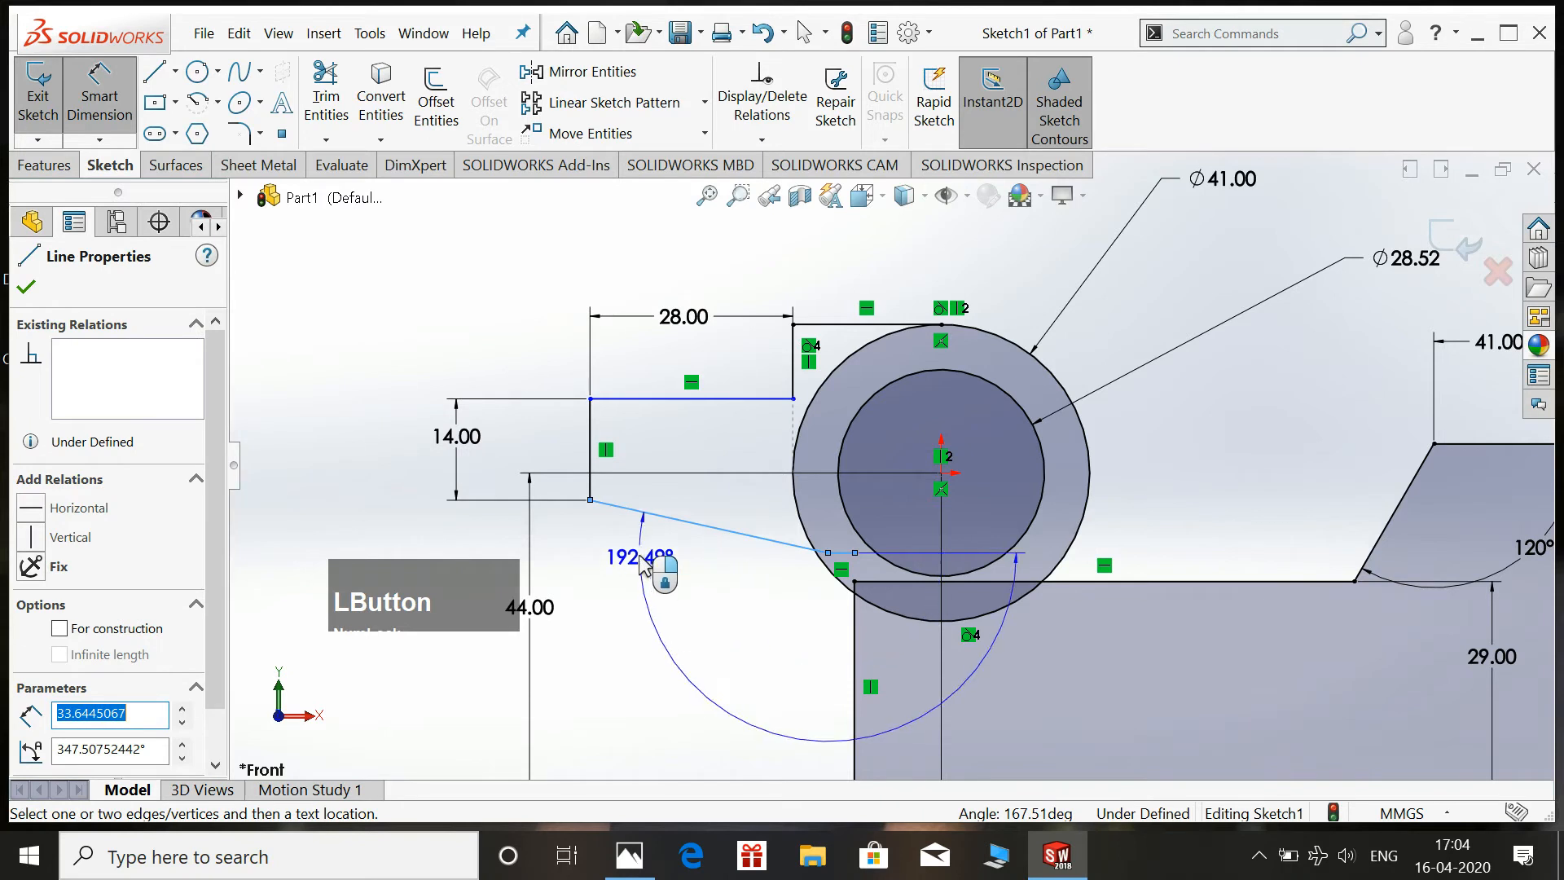
click(593, 533)
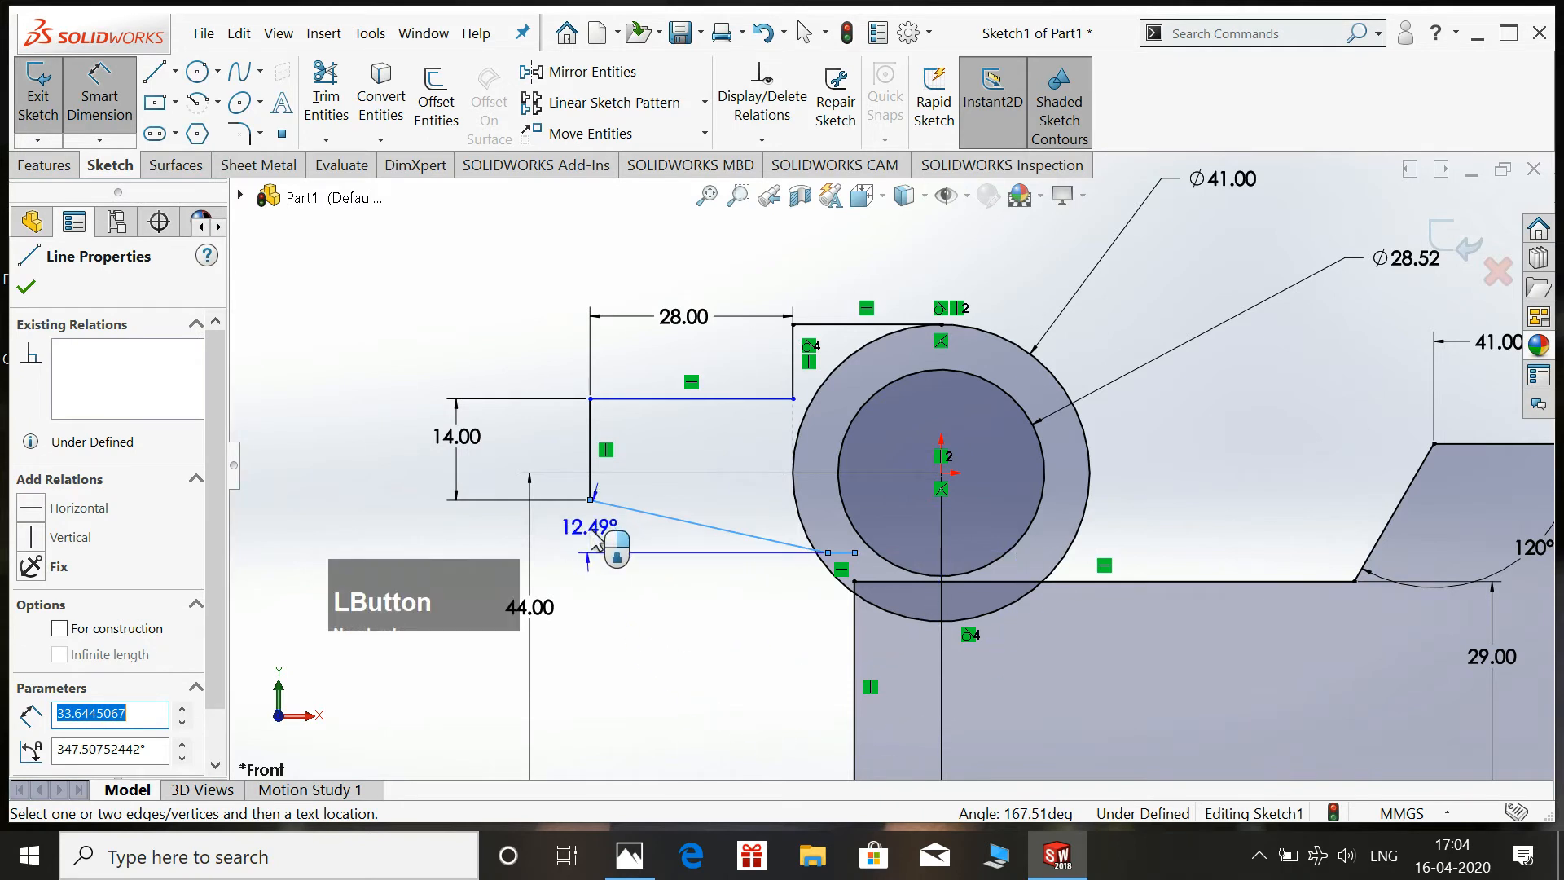
text(14)
key(KP_Enter)
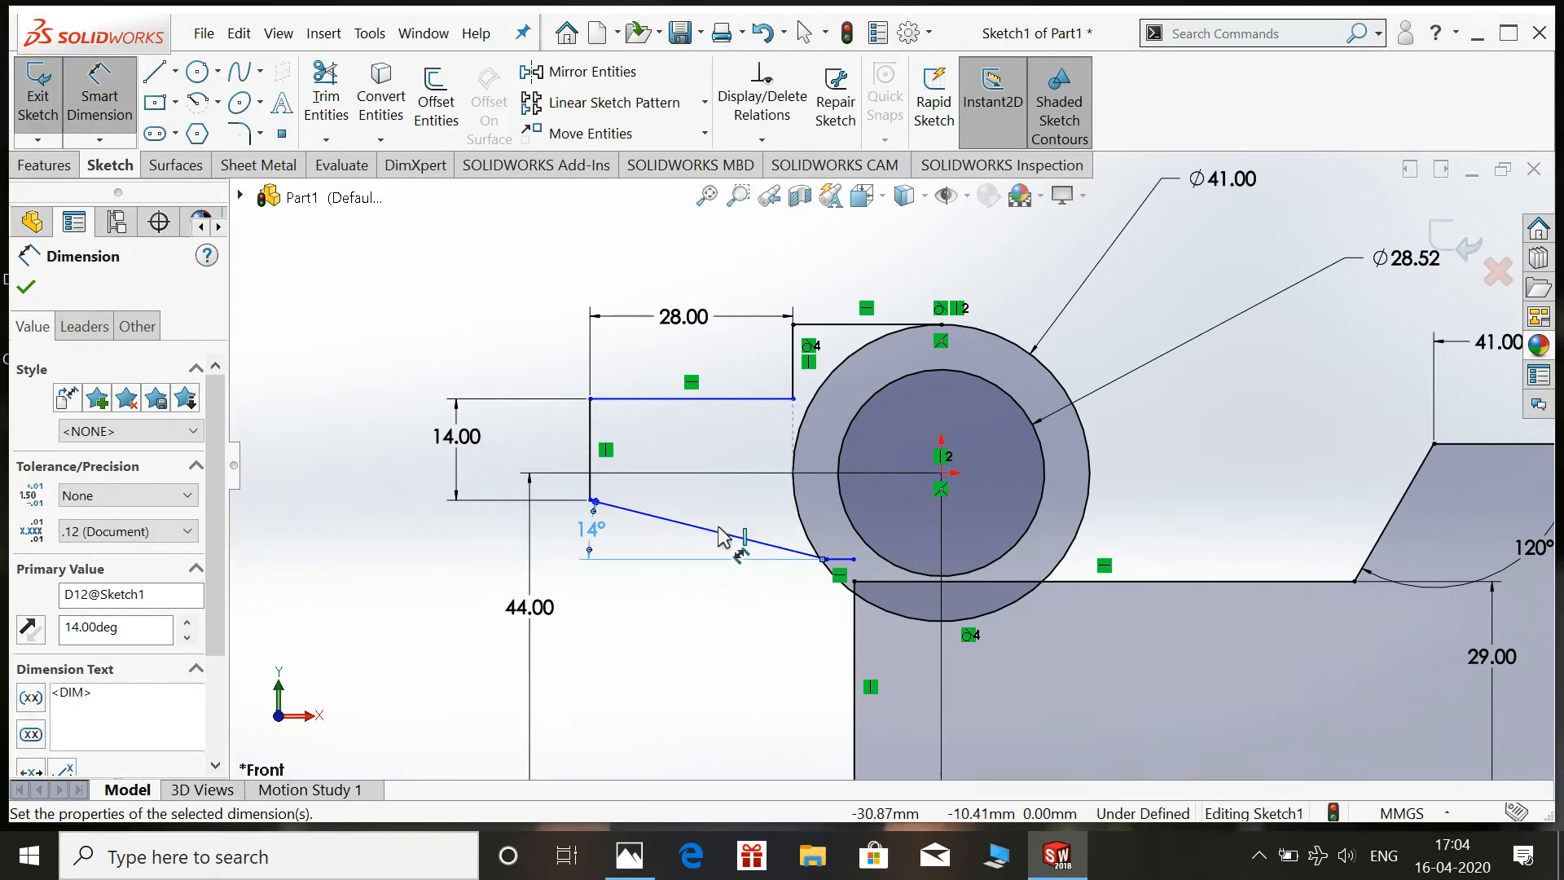
Examine the reference drawing for the arm's remaining dimensions and leave the dimension command.
scroll(1002, 481, up, 3)
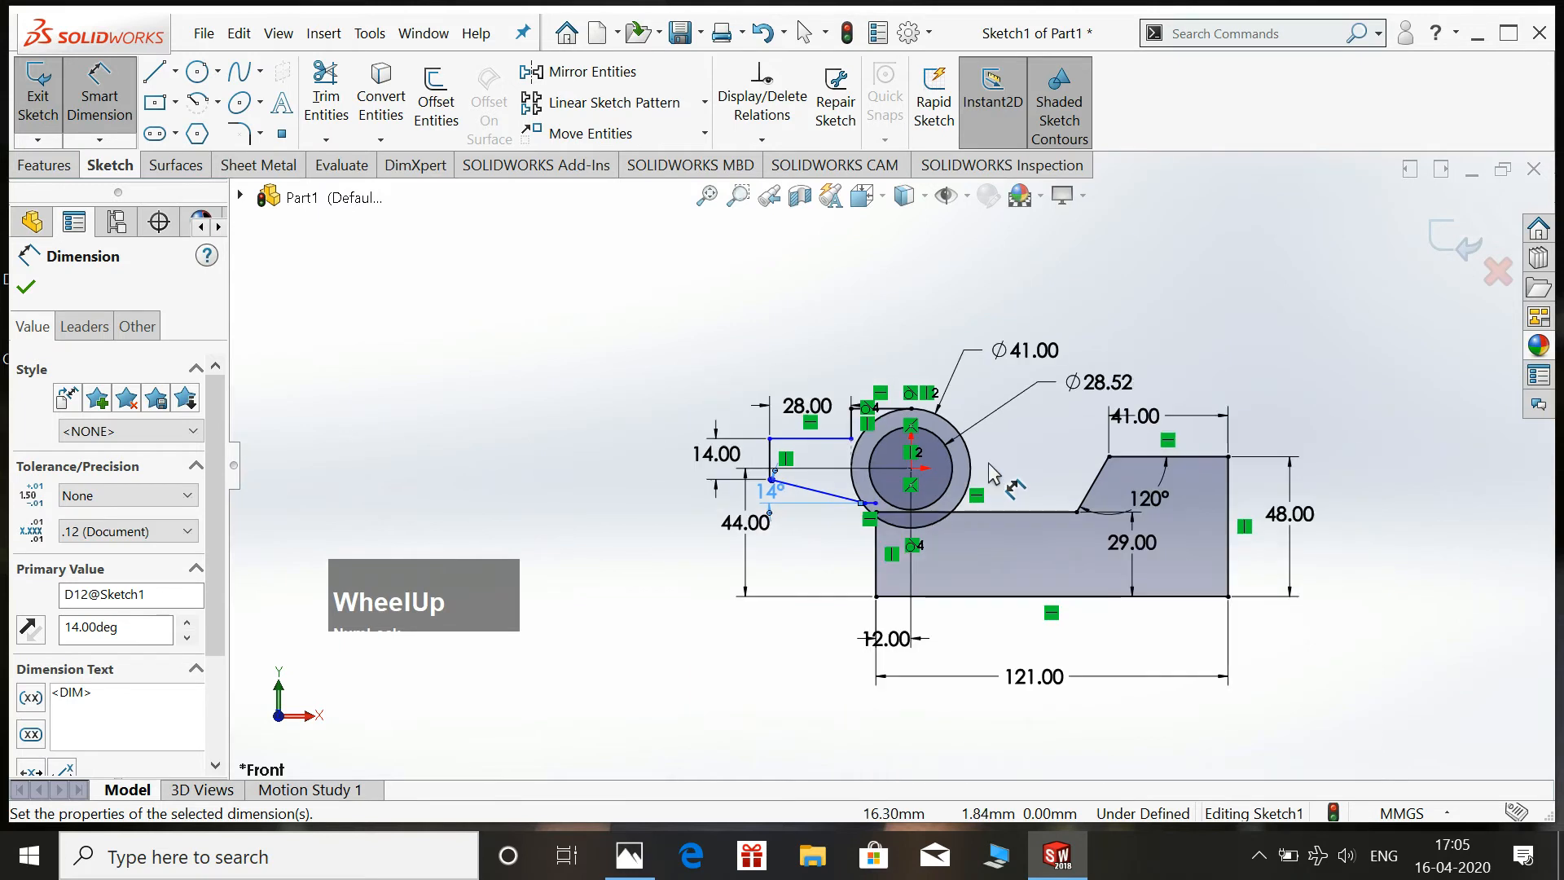
click(630, 868)
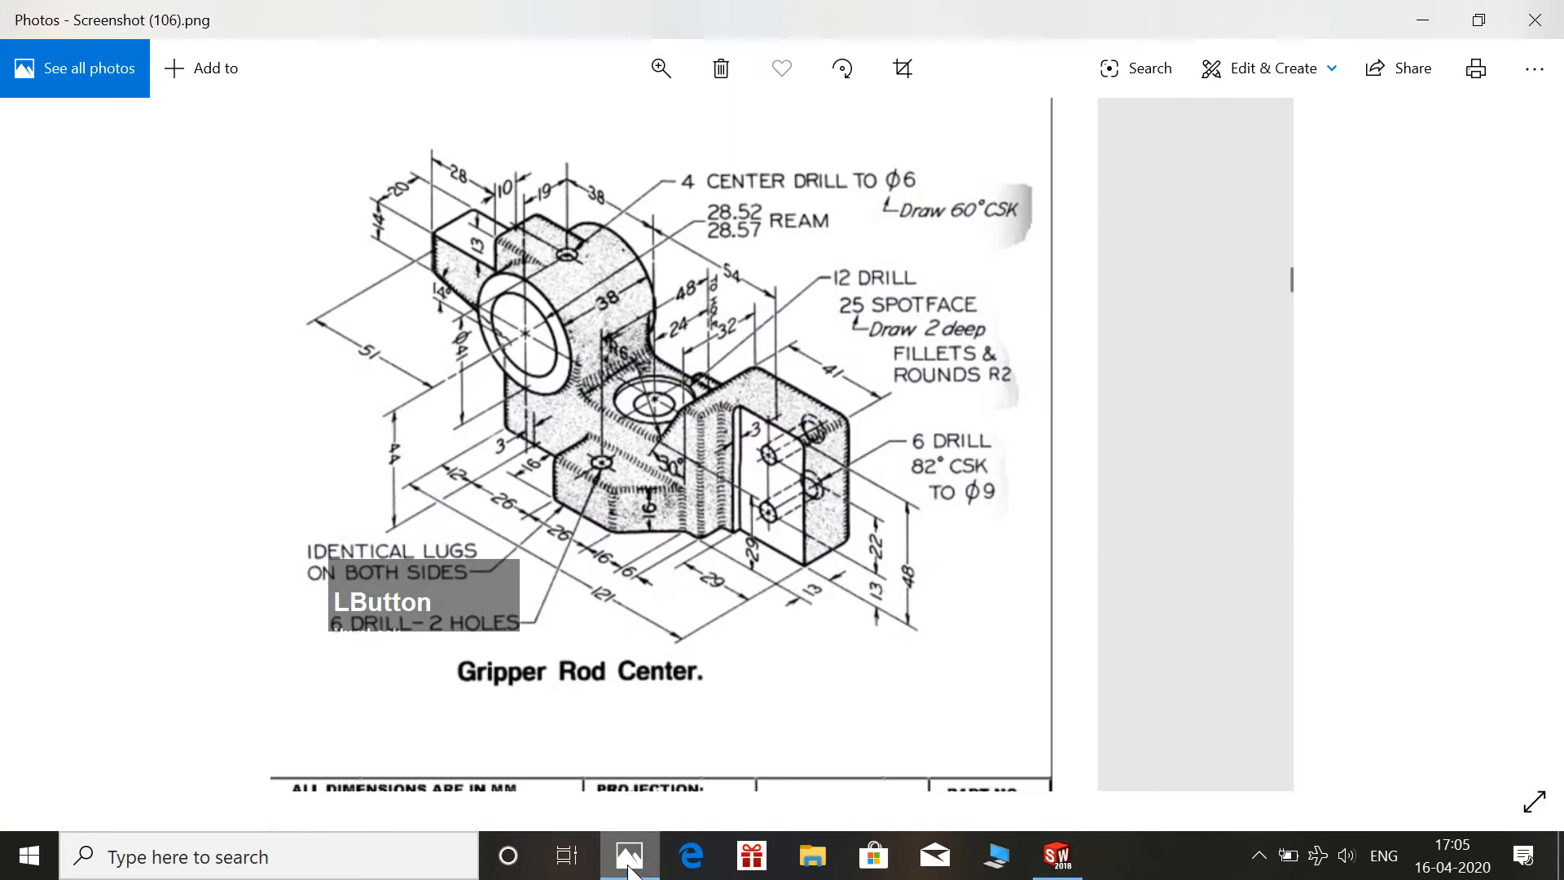
click(630, 868)
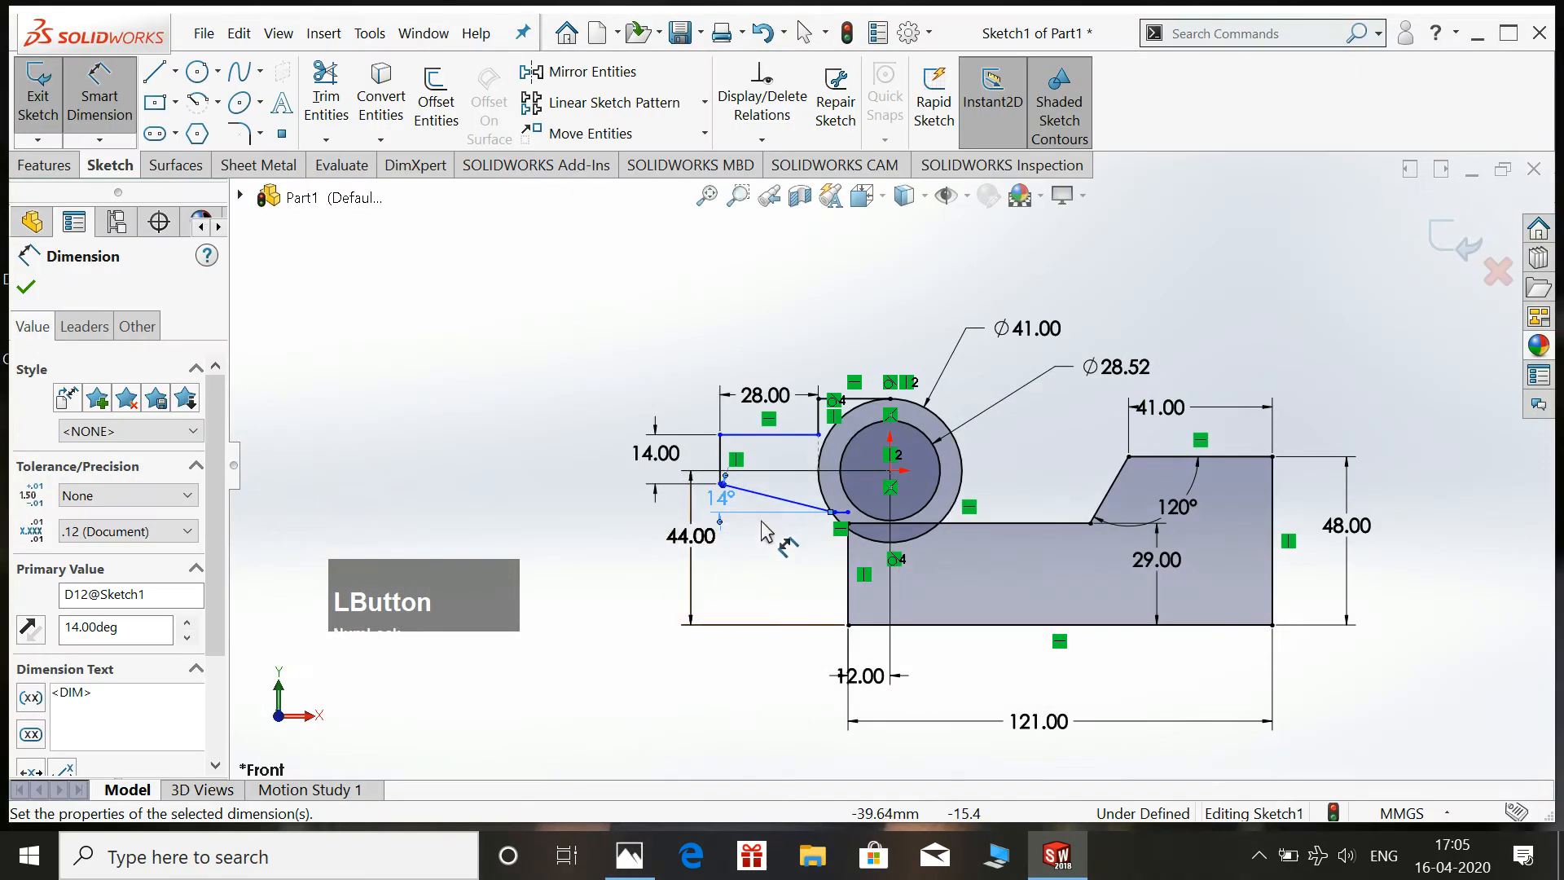
scroll(796, 516, down, 3)
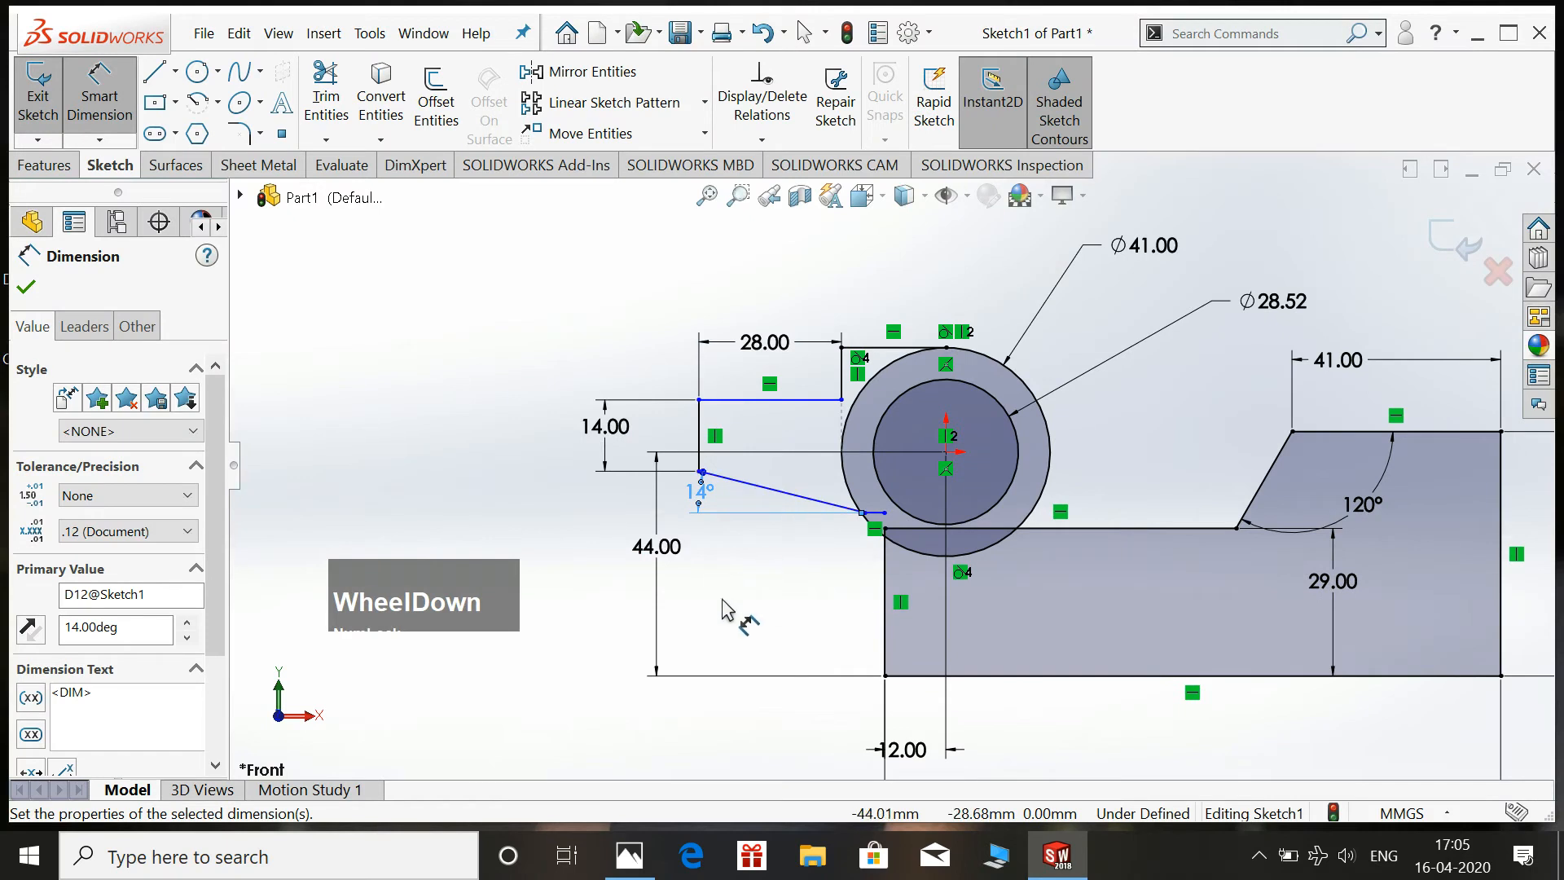
key(Escape)
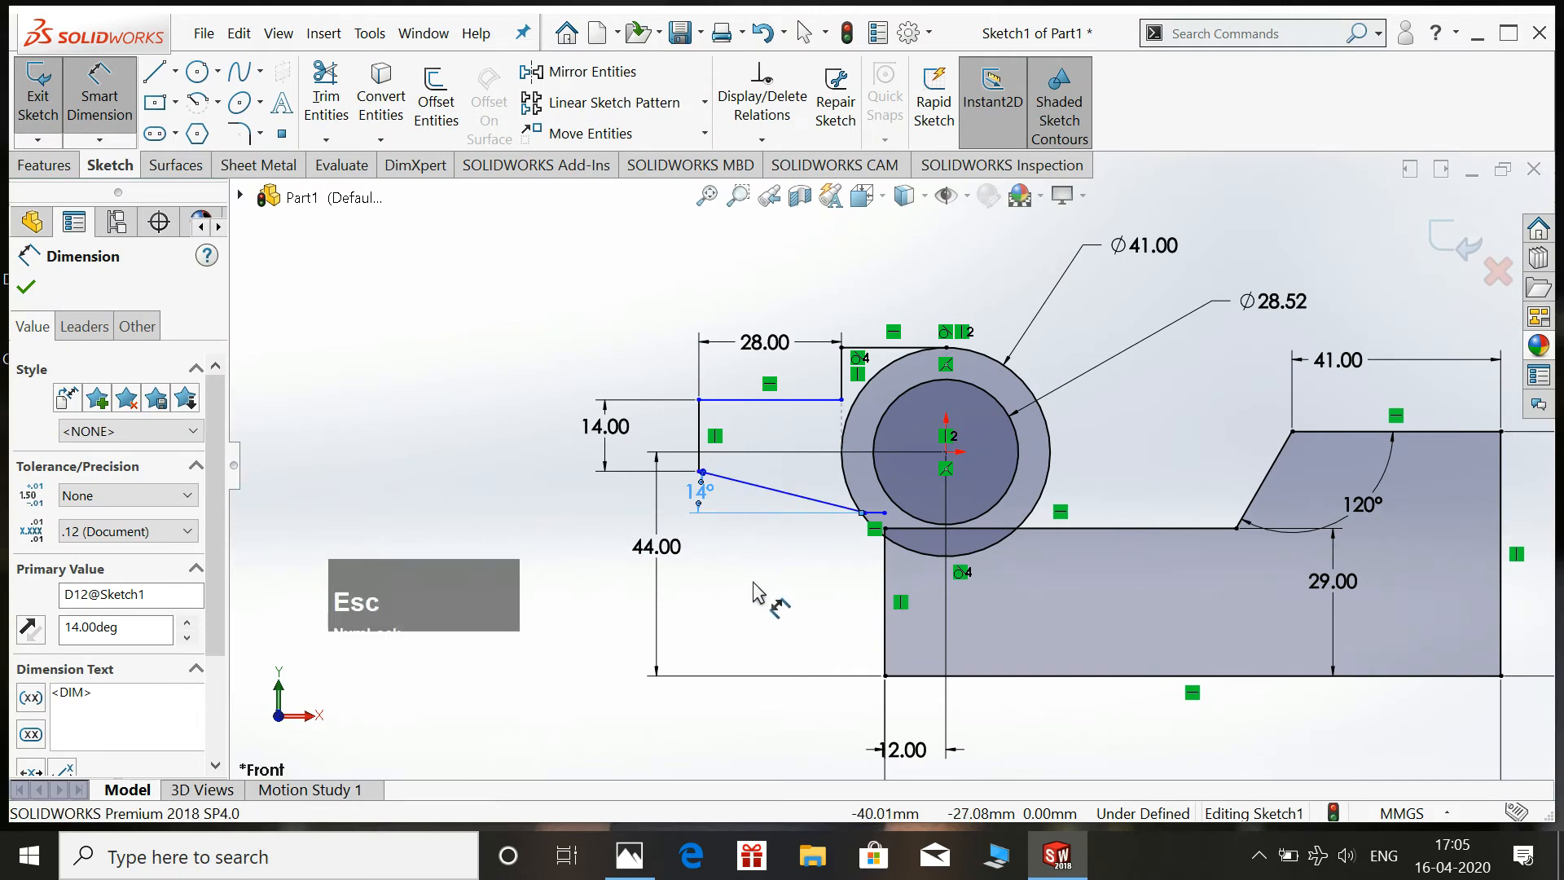
click(628, 857)
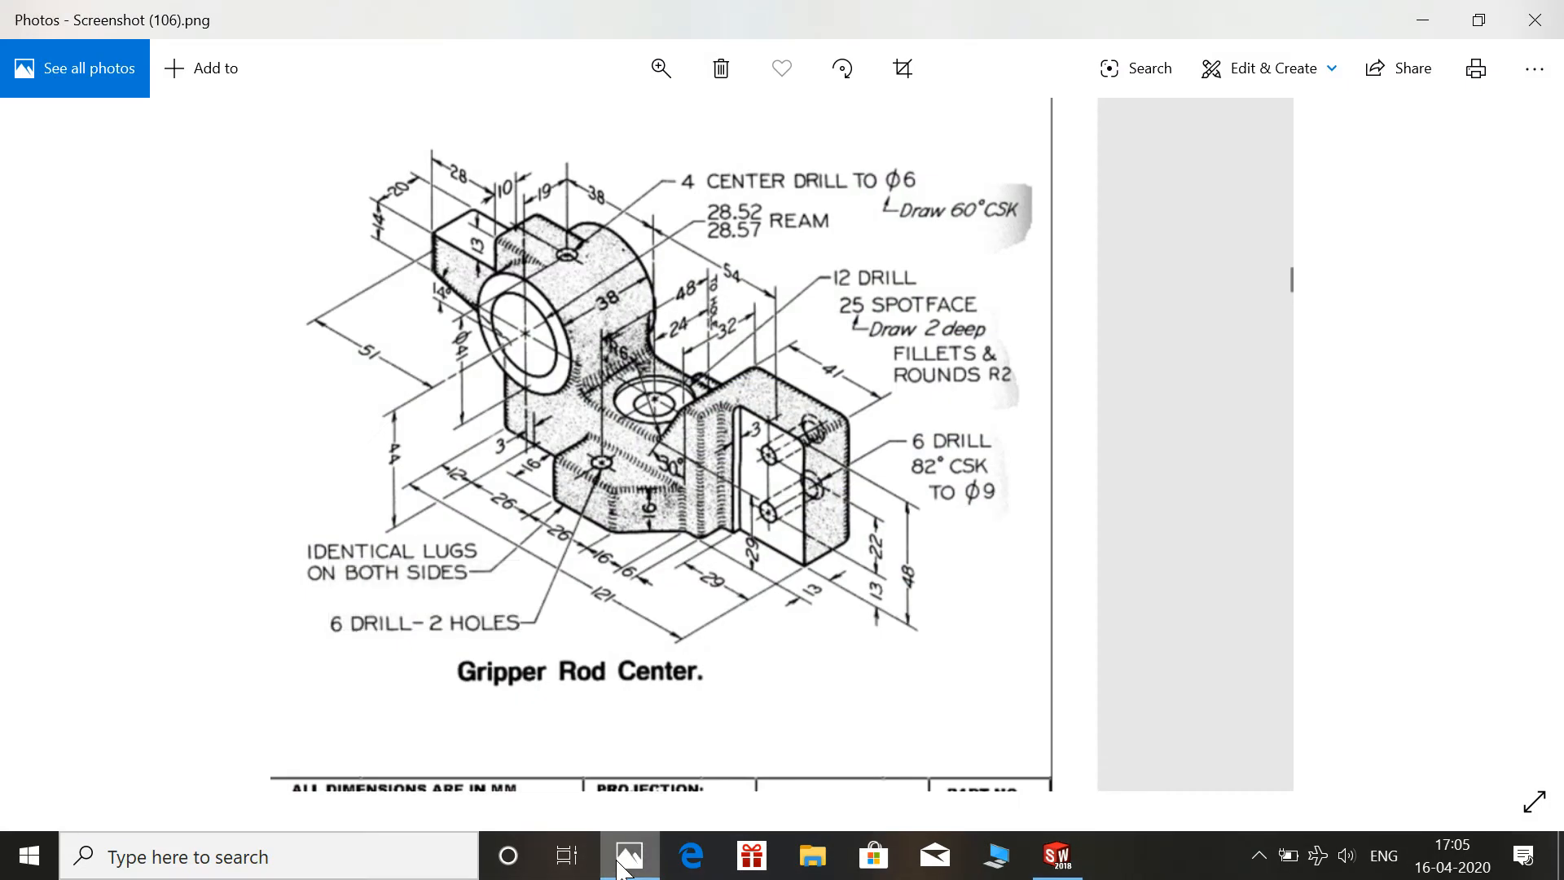
click(624, 859)
click(99, 96)
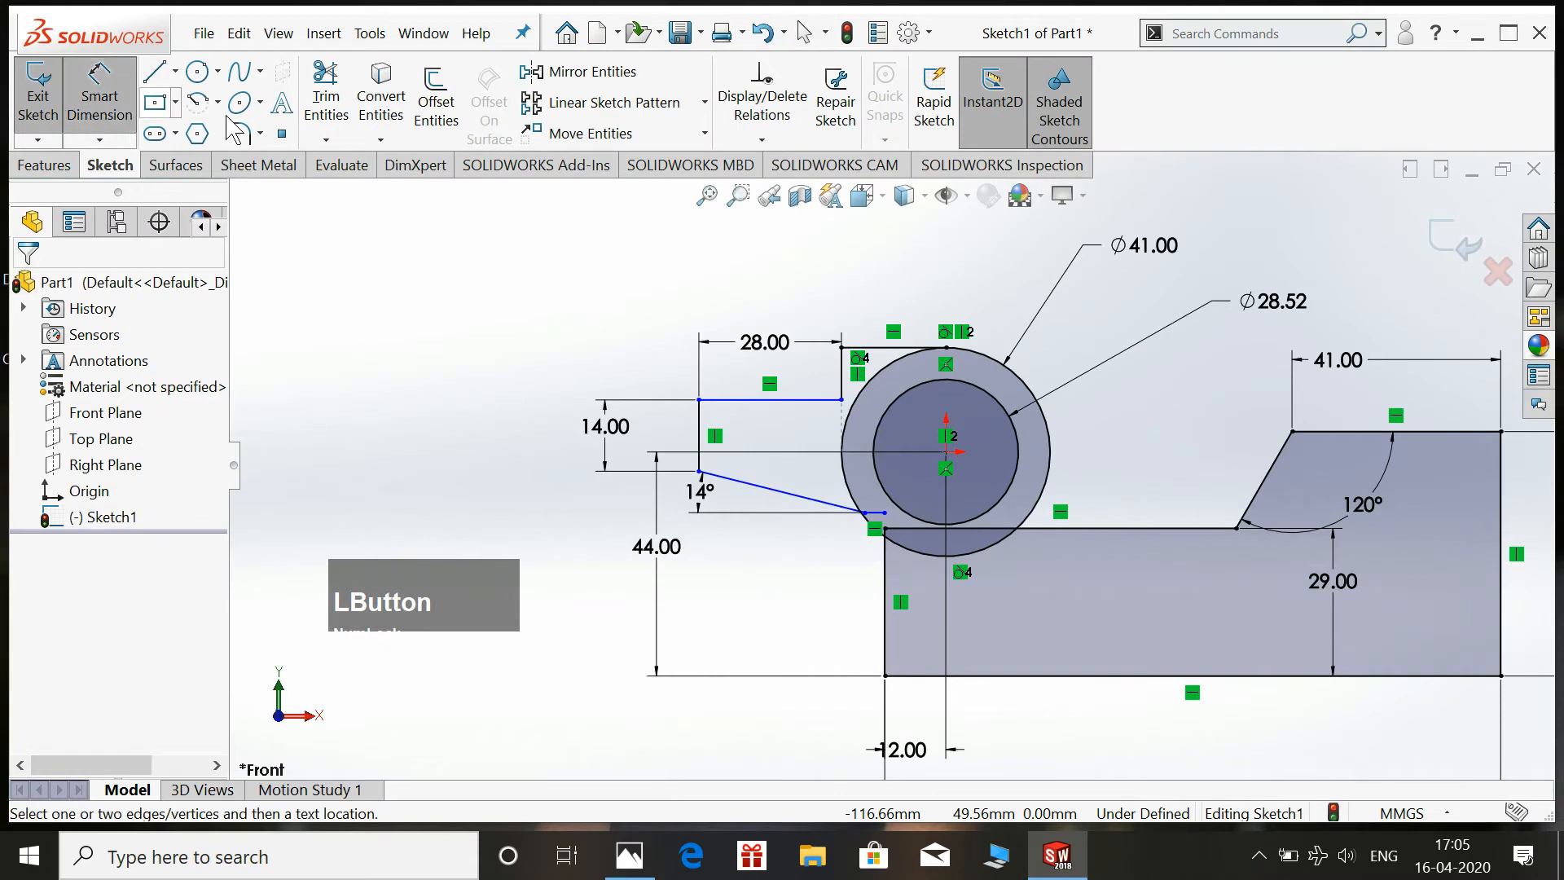
click(878, 356)
click(879, 283)
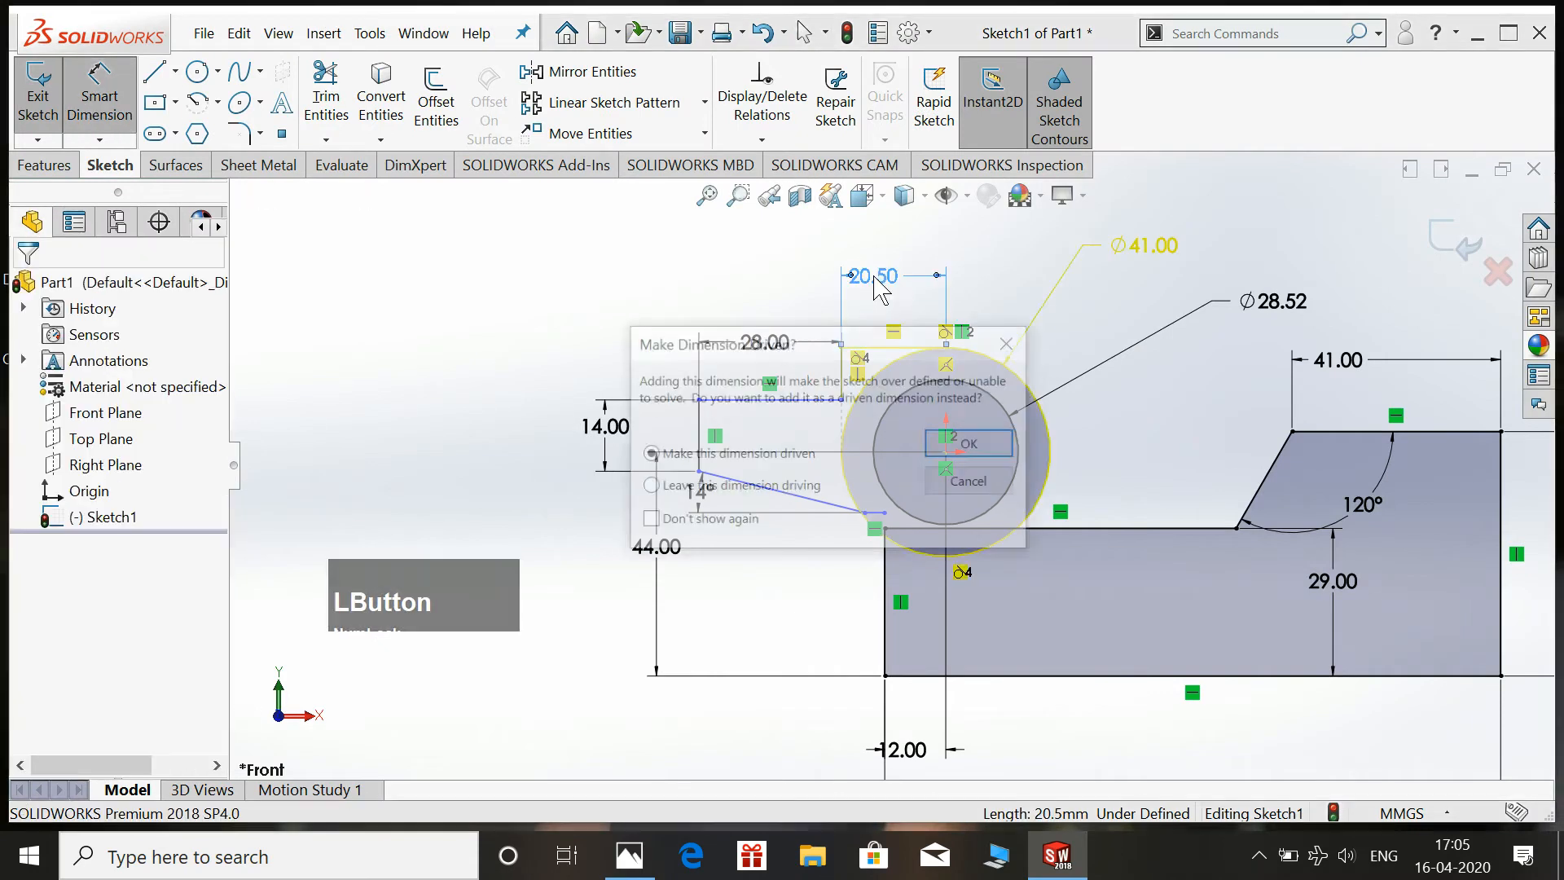
click(1025, 349)
key(Escape)
key(Escape)
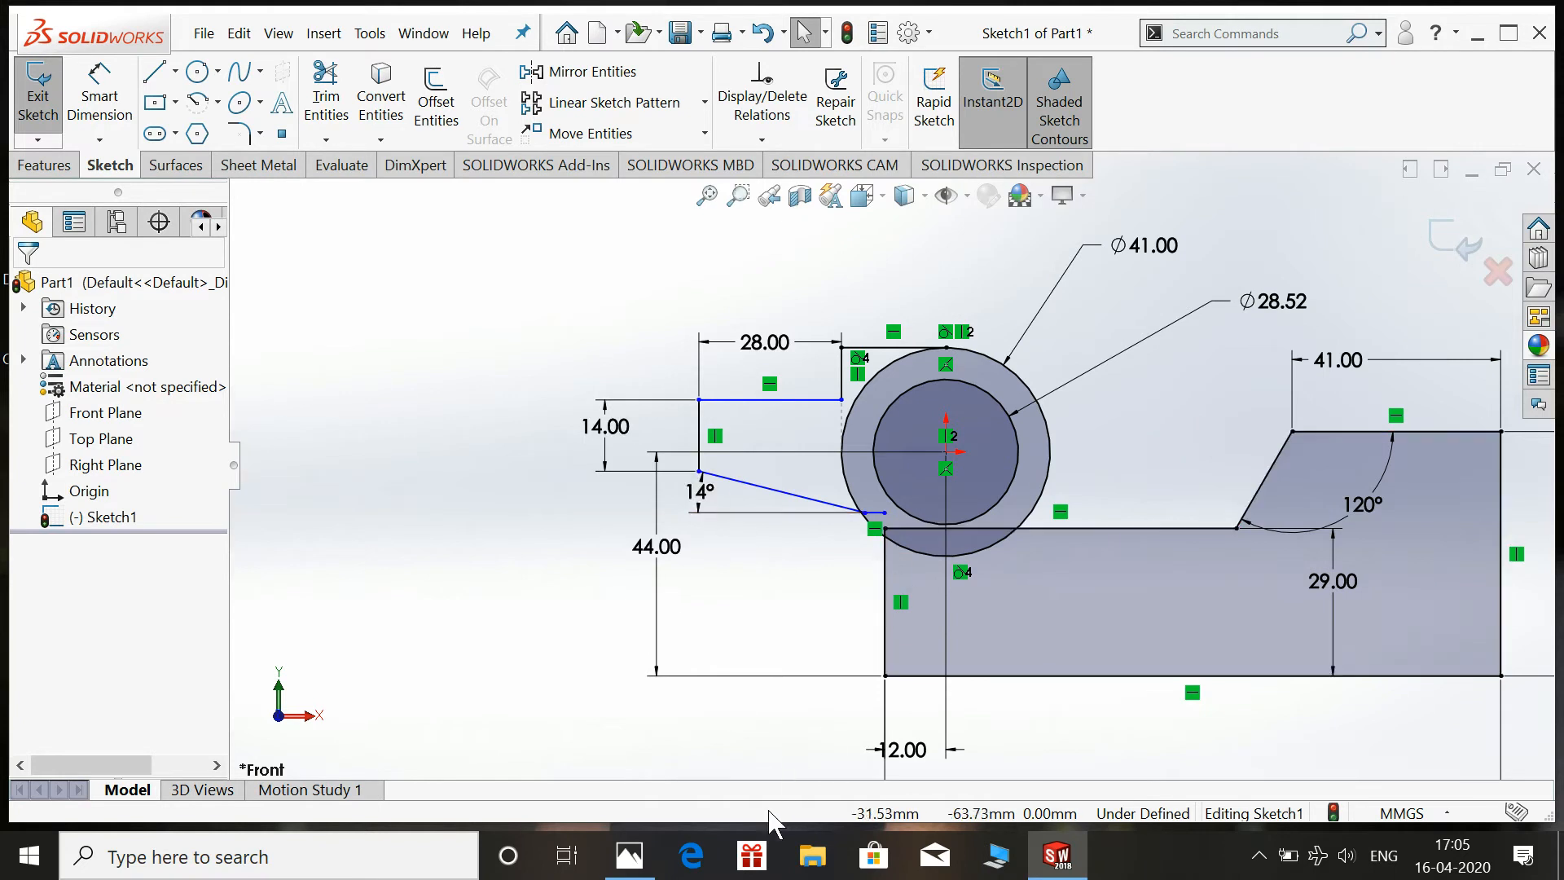
Check the reference drawing and dimension the short vertical edge between the arm's upper edge and the line above it to 13 mm.
click(727, 744)
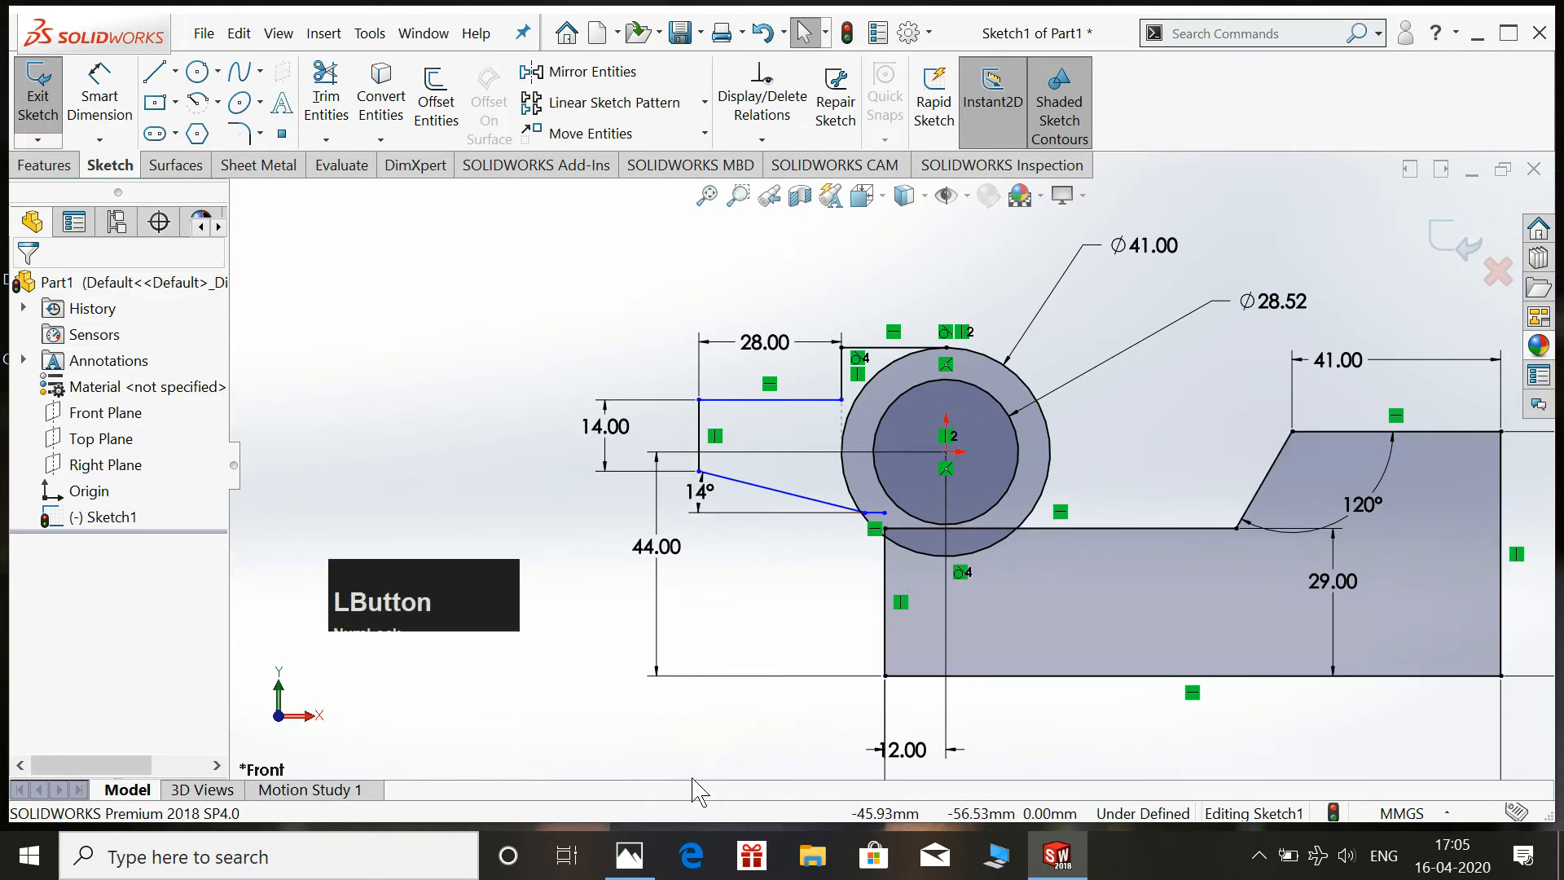
click(631, 856)
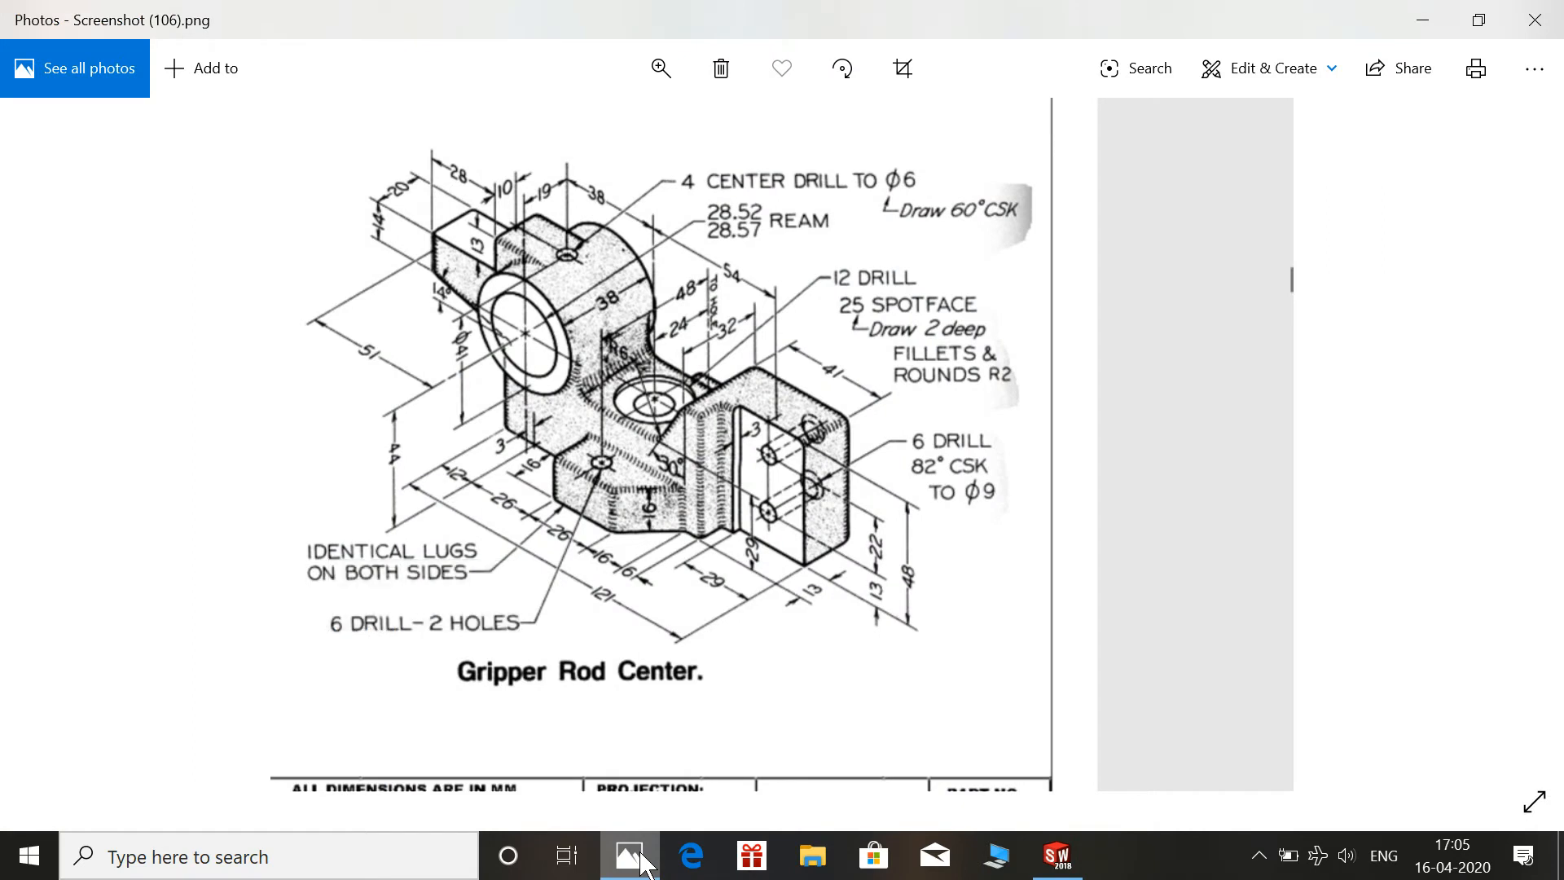
click(643, 862)
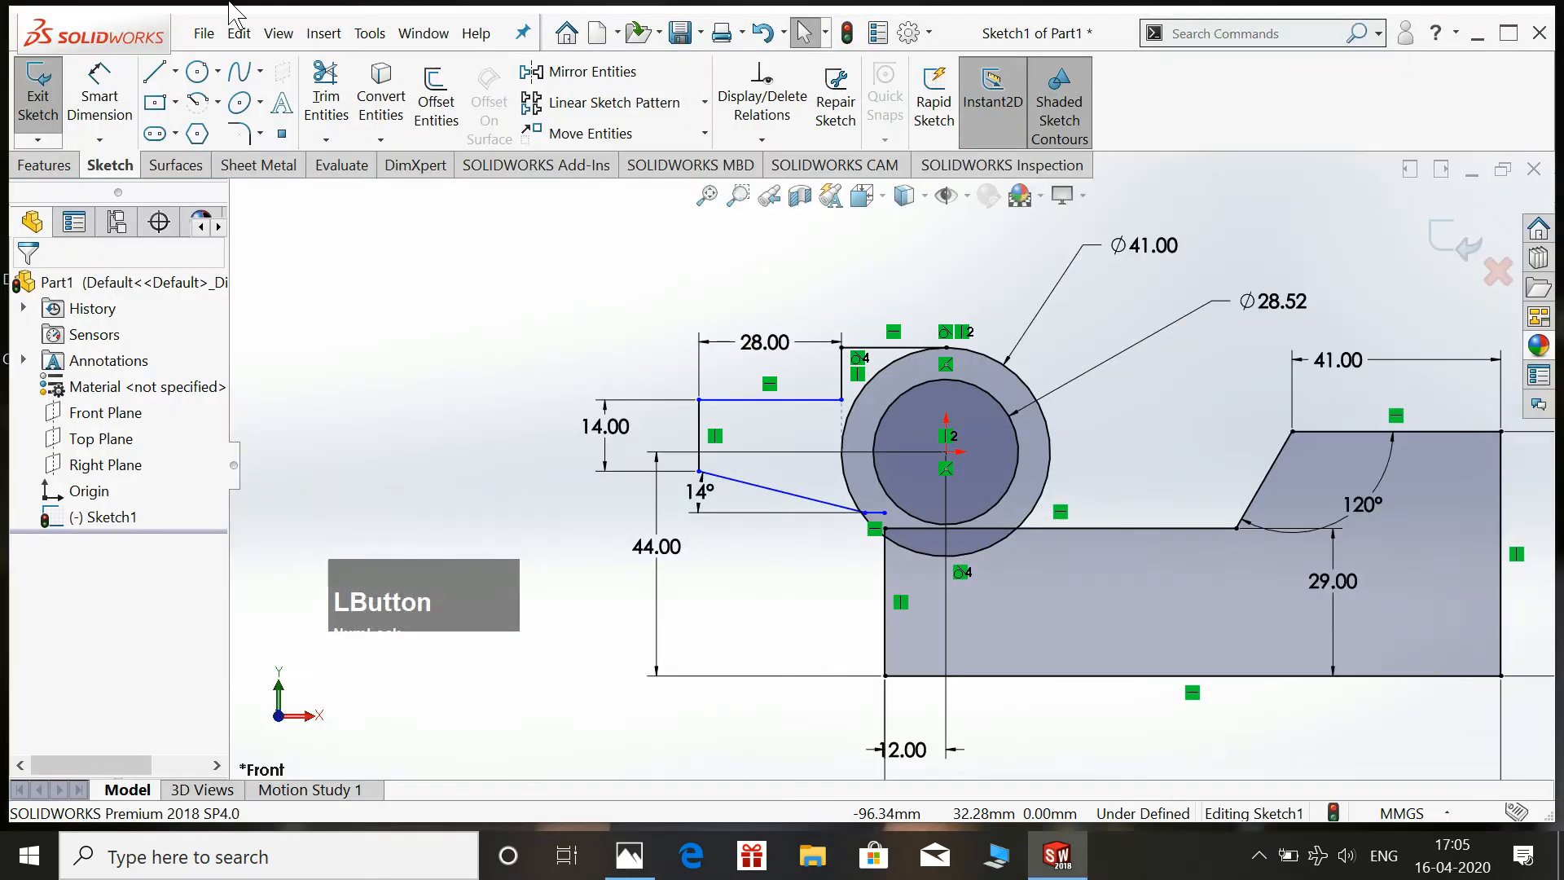
click(842, 377)
click(578, 371)
text(13)
key(Return)
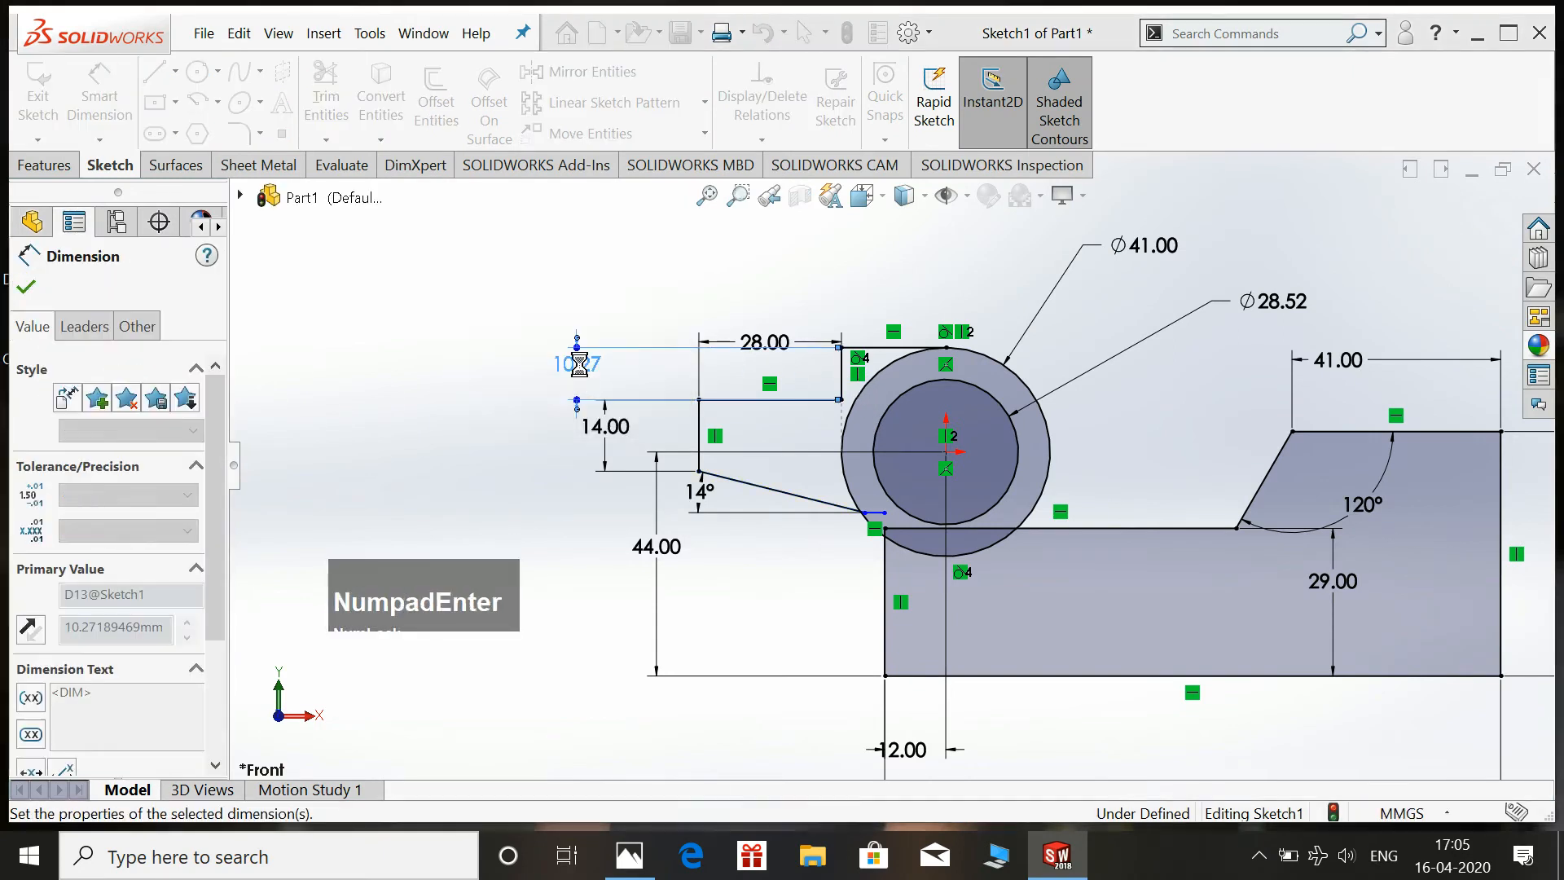
key(Escape)
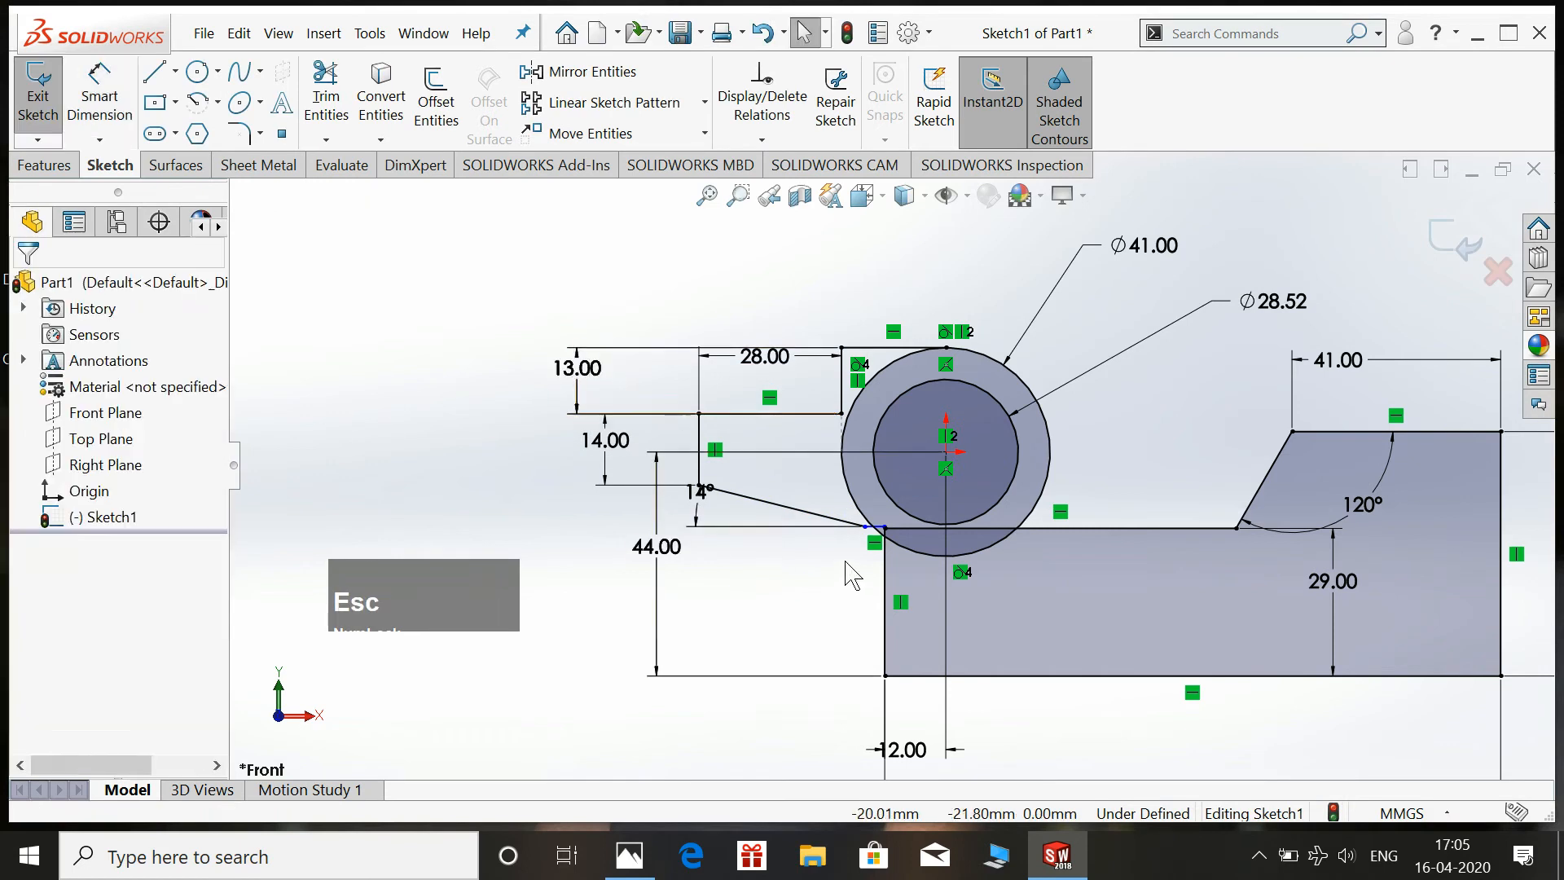
Shorten the small horizontal line at the end of the arm's sloping underside by moving its outer endpoint toward the body's upper corner.
scroll(896, 545, down, 2)
scroll(893, 535, down, 4)
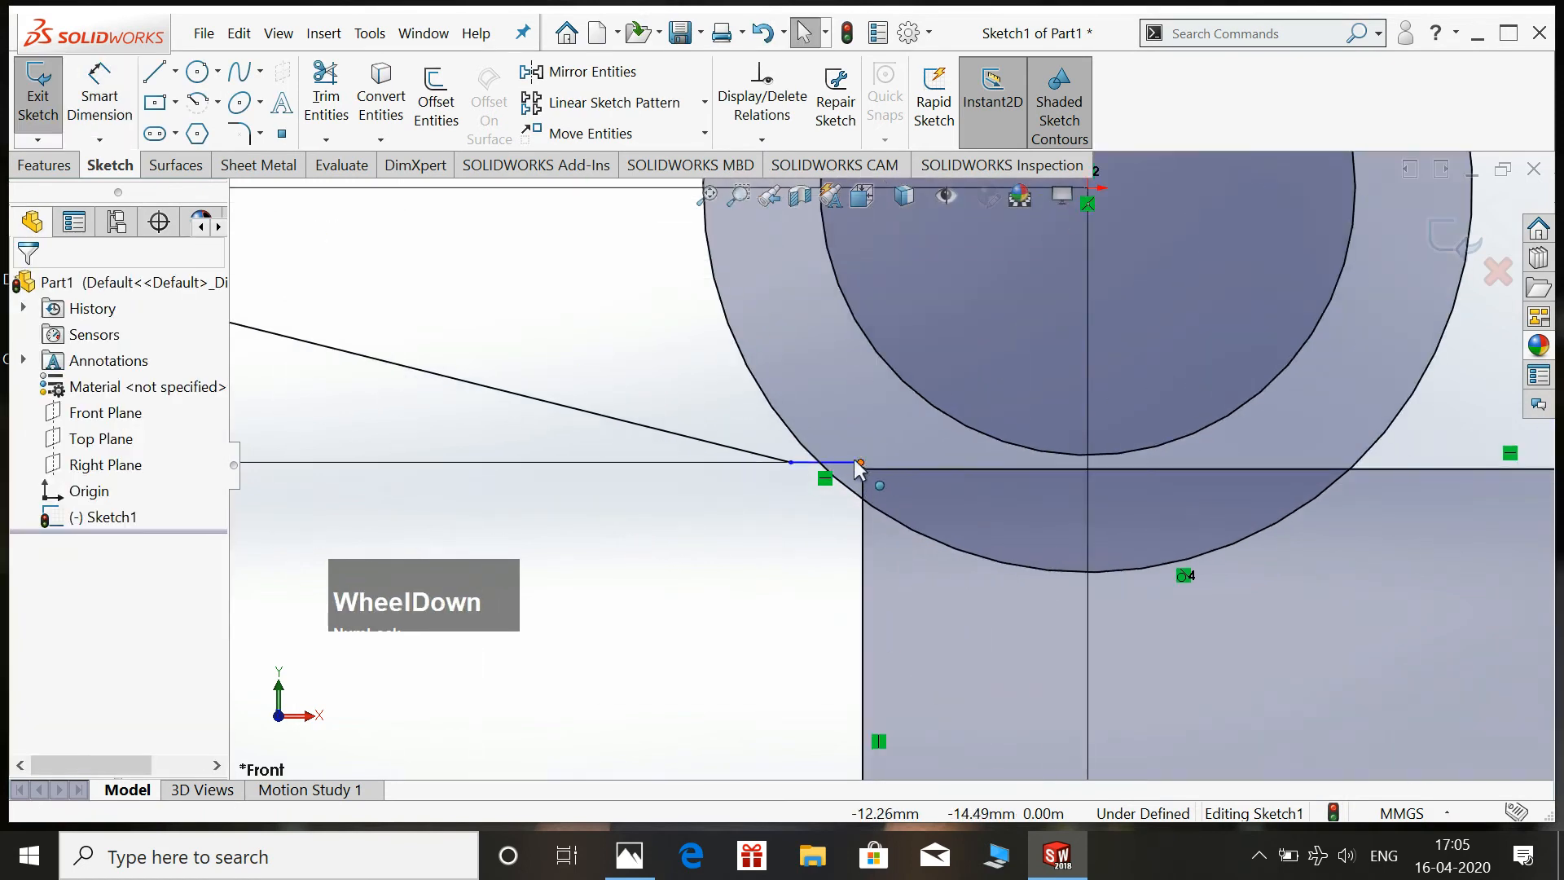
drag(823, 462, 870, 491)
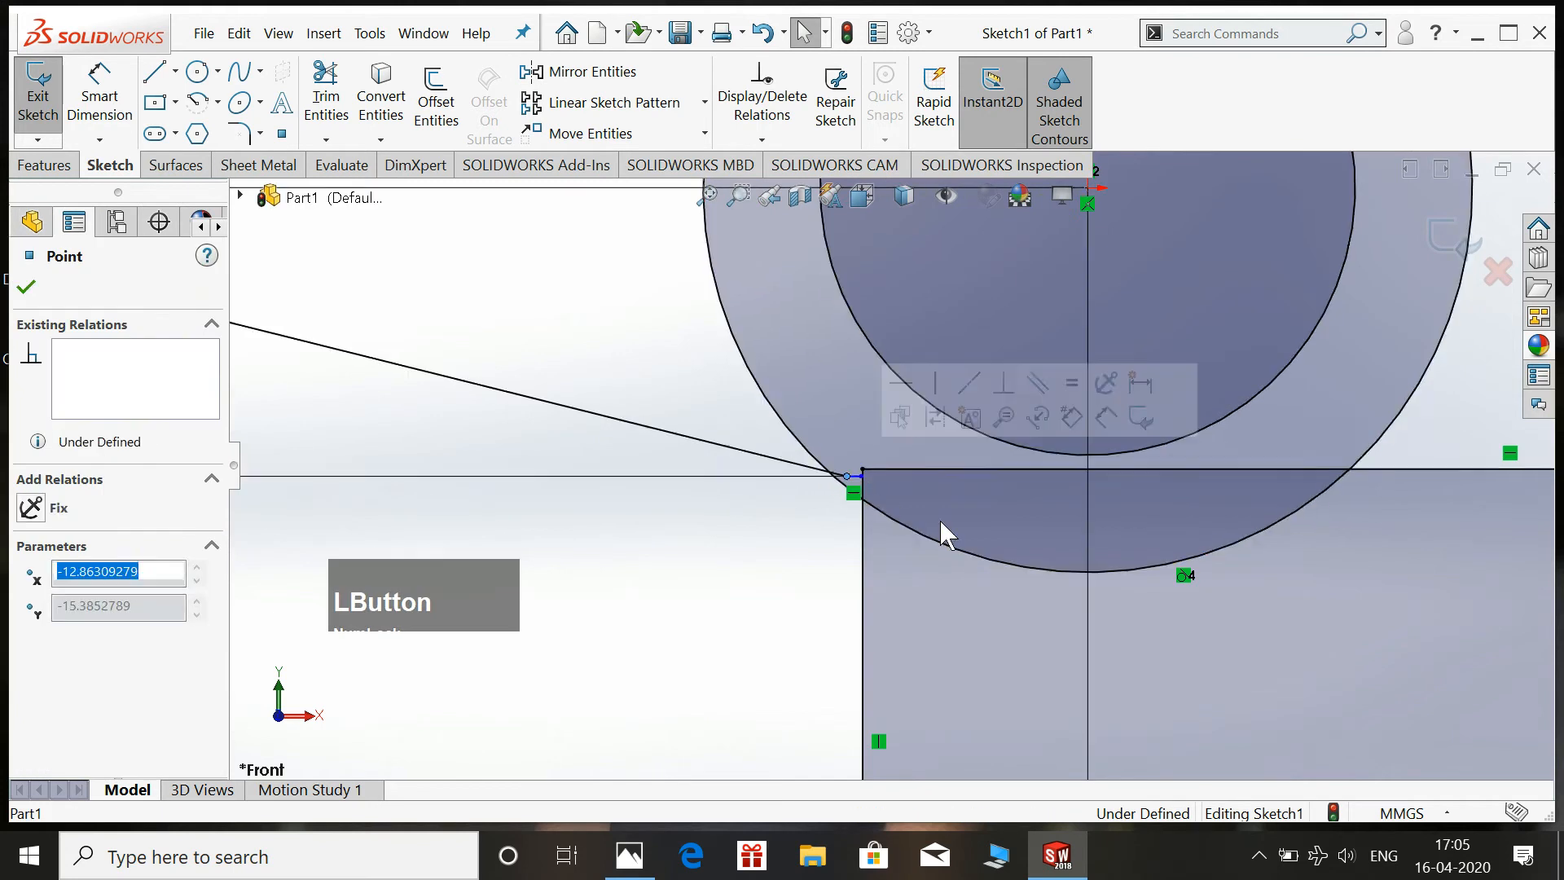
key(Escape)
scroll(838, 497, down, 1)
scroll(801, 519, down, 1)
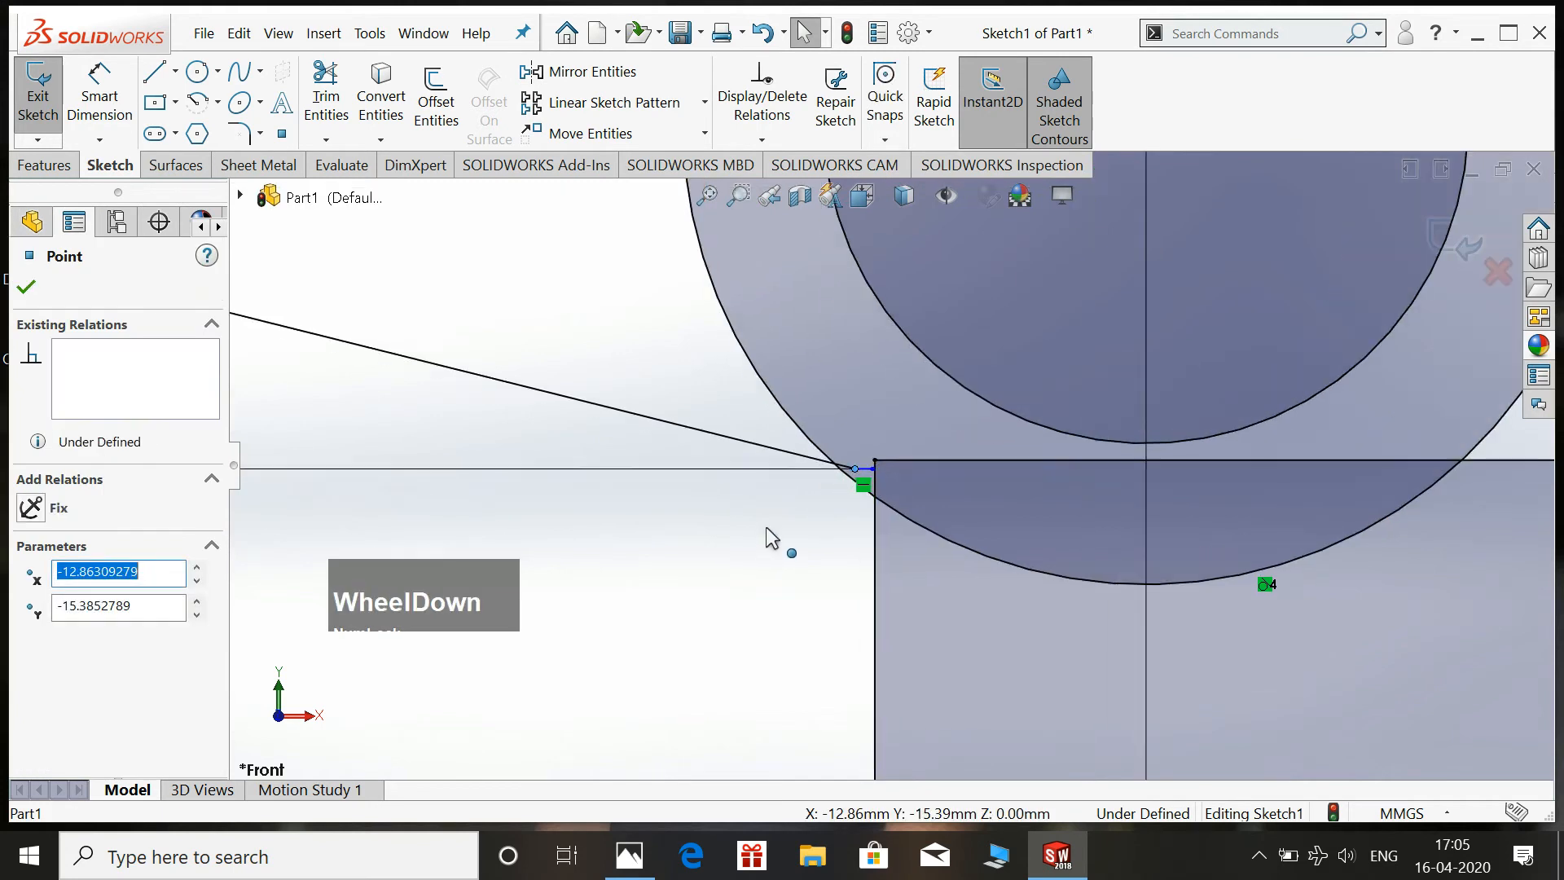
scroll(775, 532, up, 4)
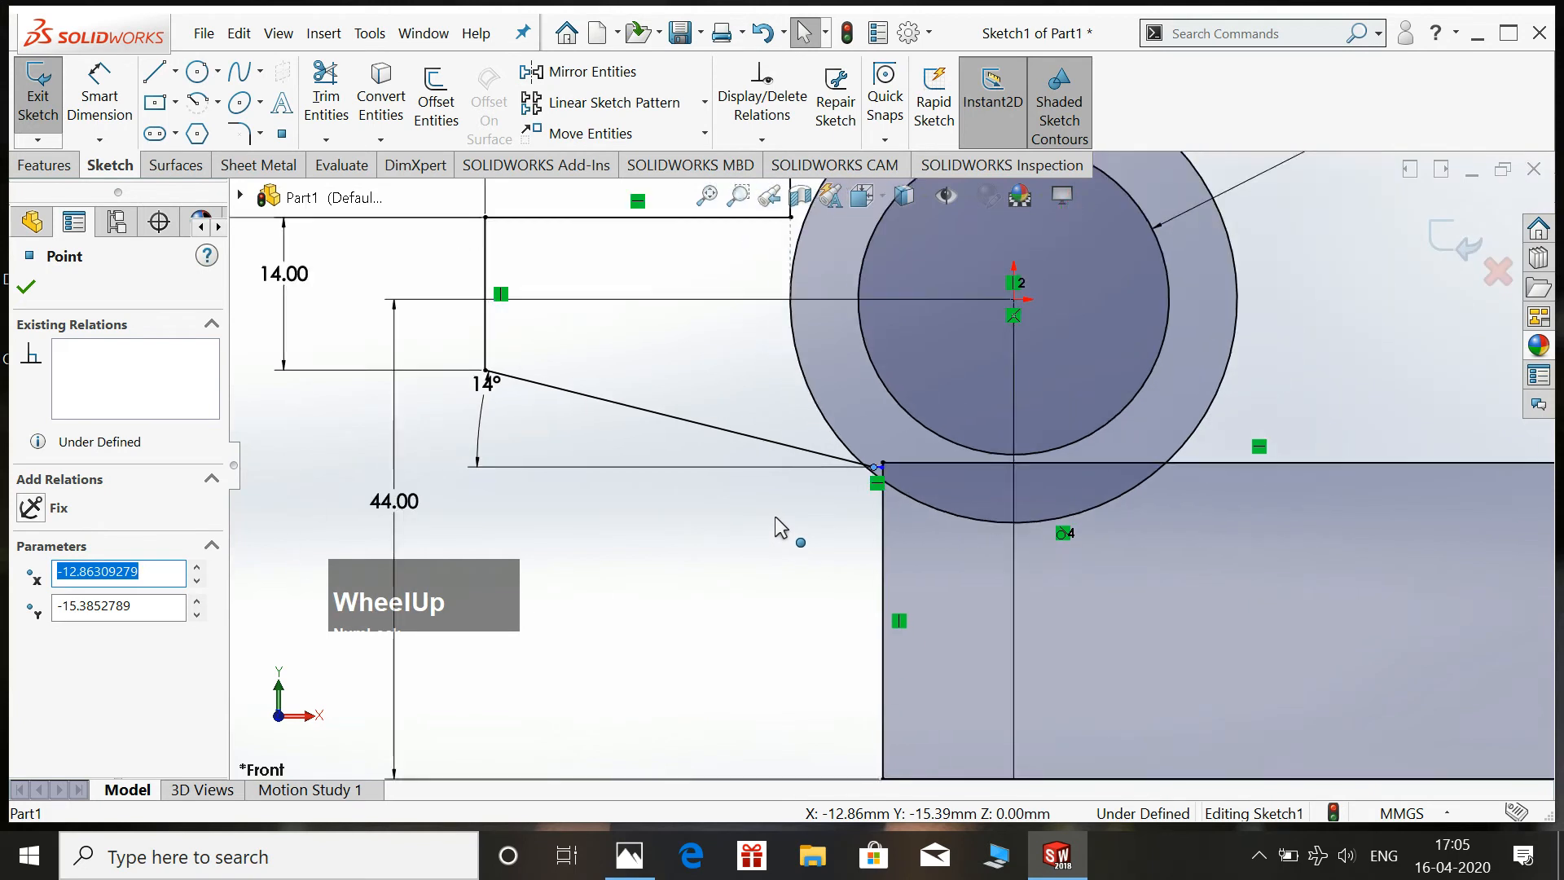
scroll(1203, 332, up, 2)
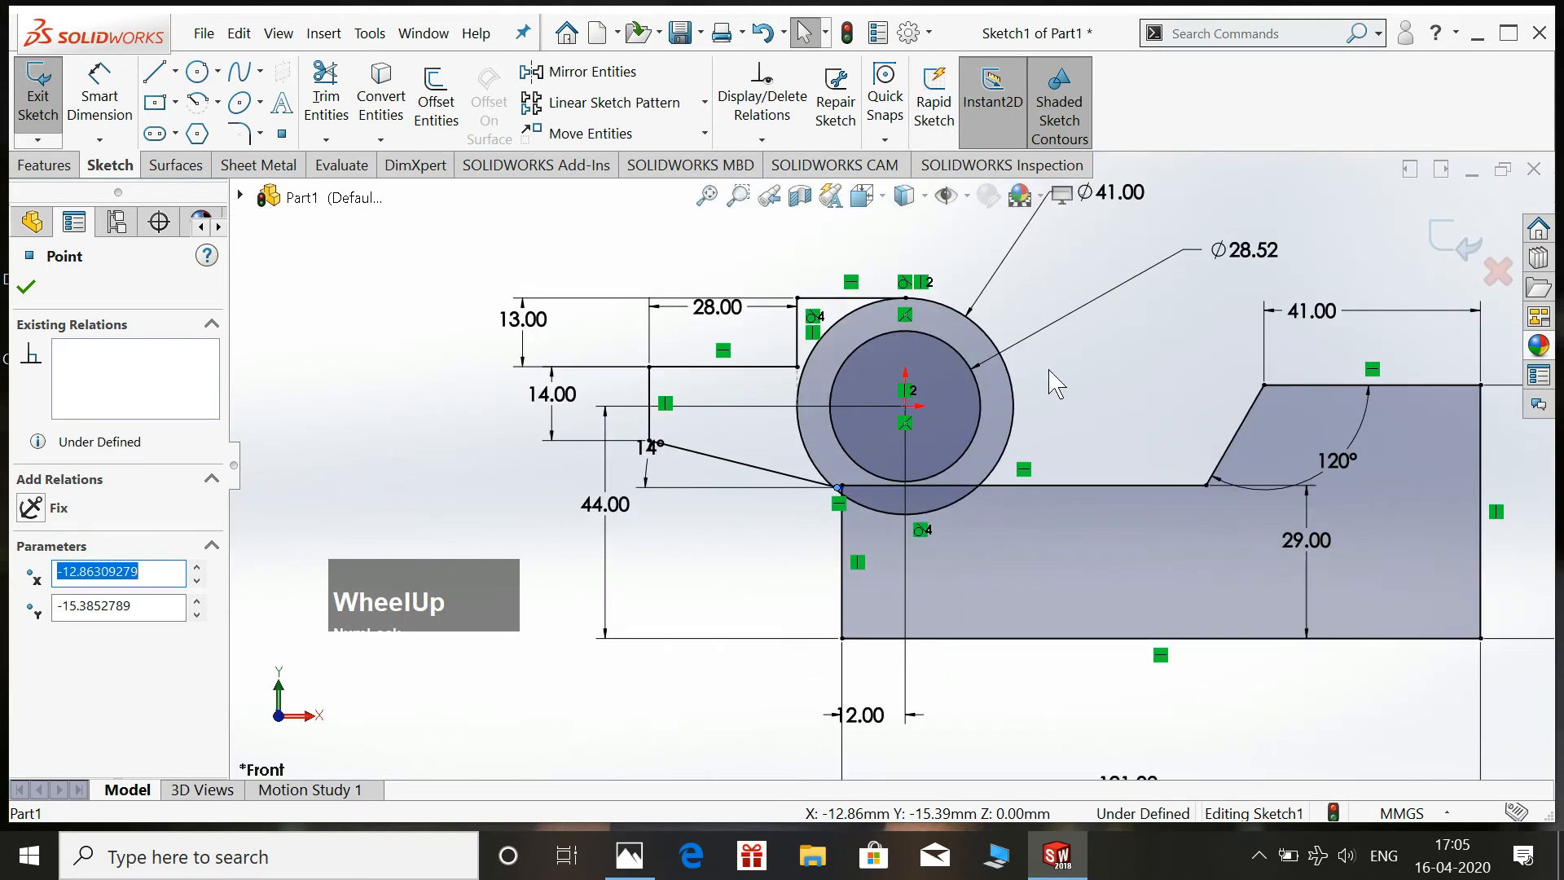
Trim the body's top line inside the outer circle and the ends of the vertical edge and sloping underside that cross into it.
scroll(1057, 382, down, 2)
click(326, 98)
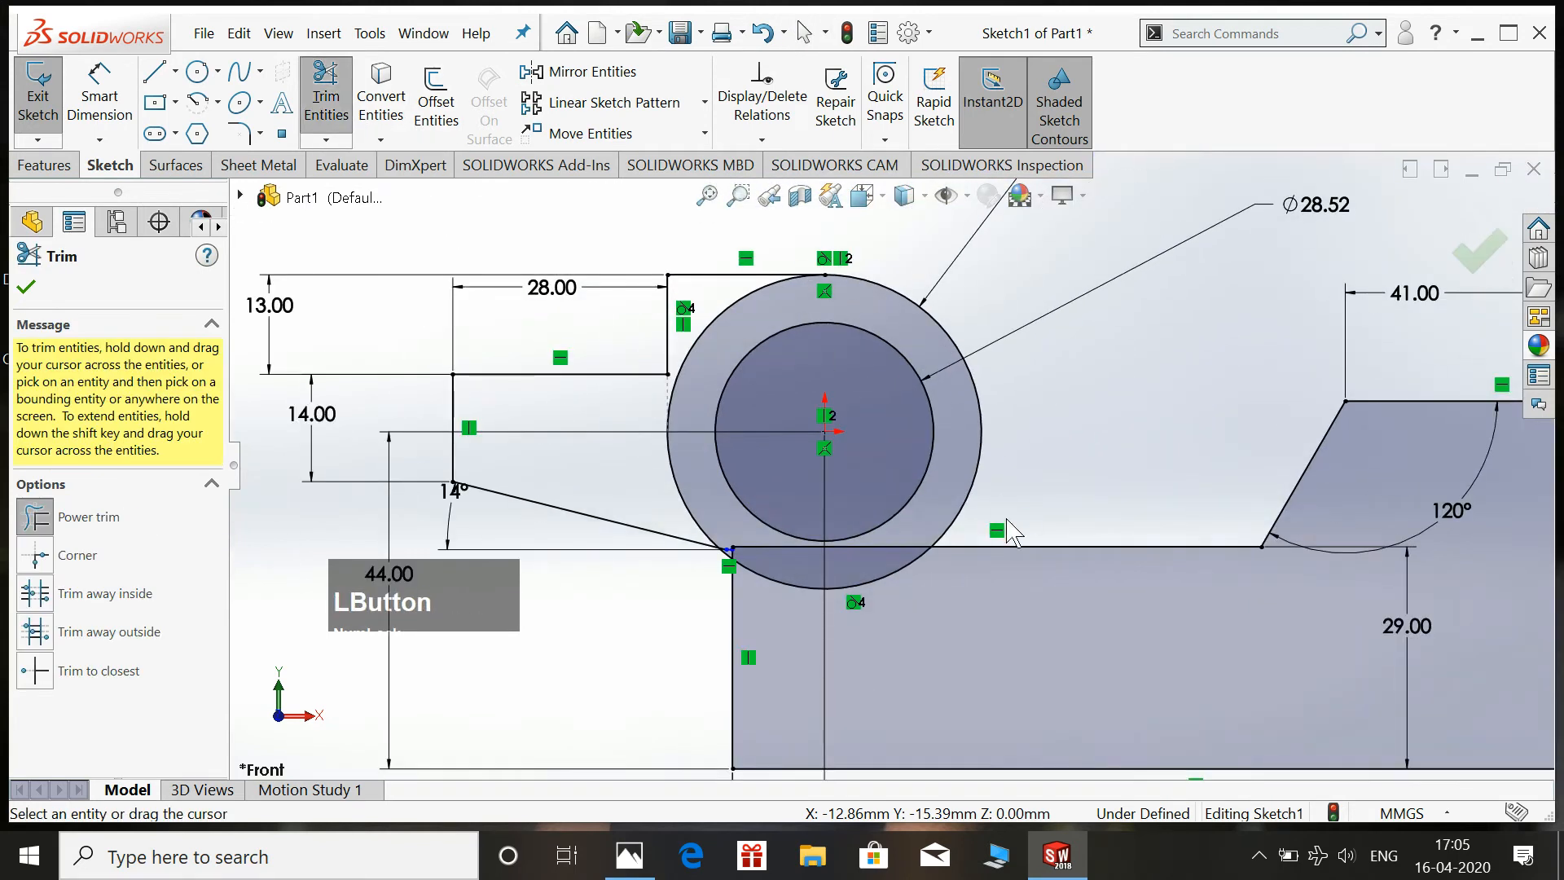
scroll(863, 562, down, 2)
click(908, 500)
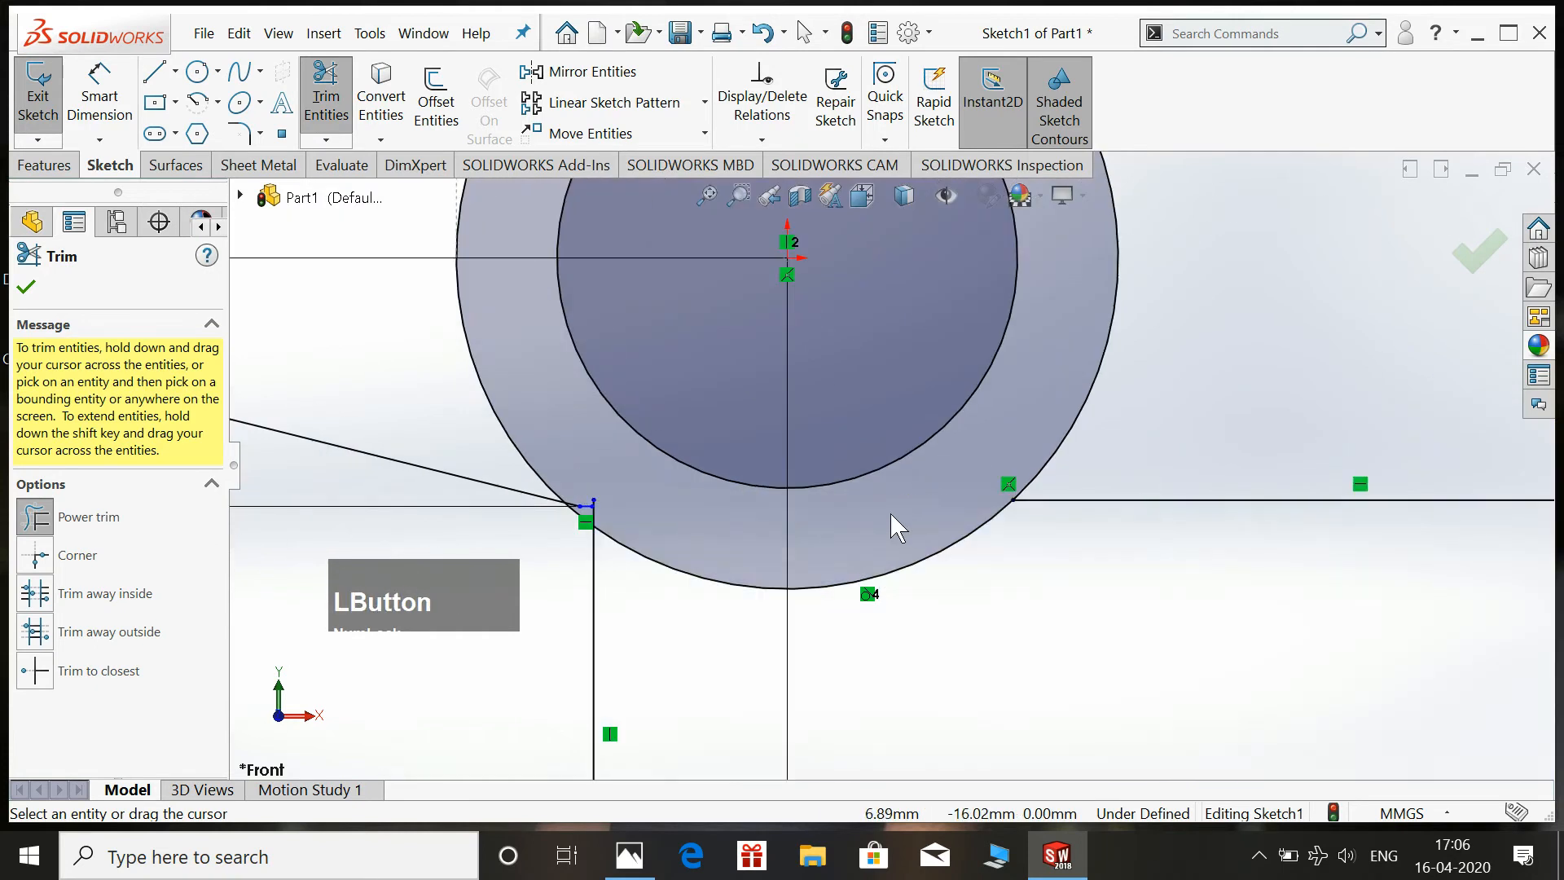
scroll(603, 526, down, 3)
scroll(774, 479, down, 1)
mouse_move(774, 489)
mouse_down()
mouse_move(774, 503)
mouse_move(747, 501)
mouse_up()
click(661, 468)
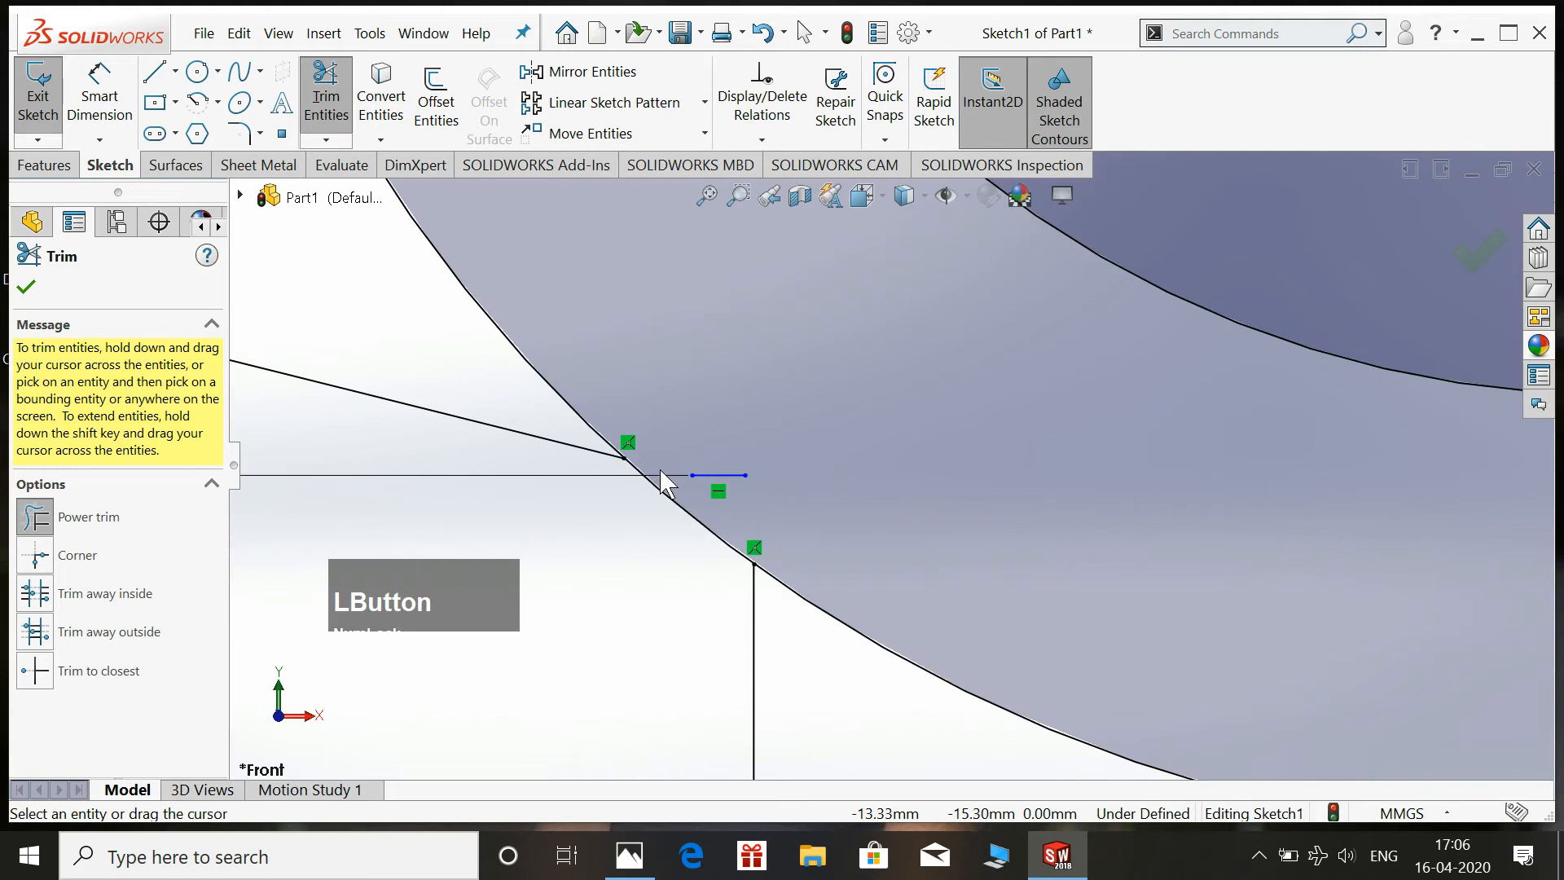
scroll(733, 430, up, 3)
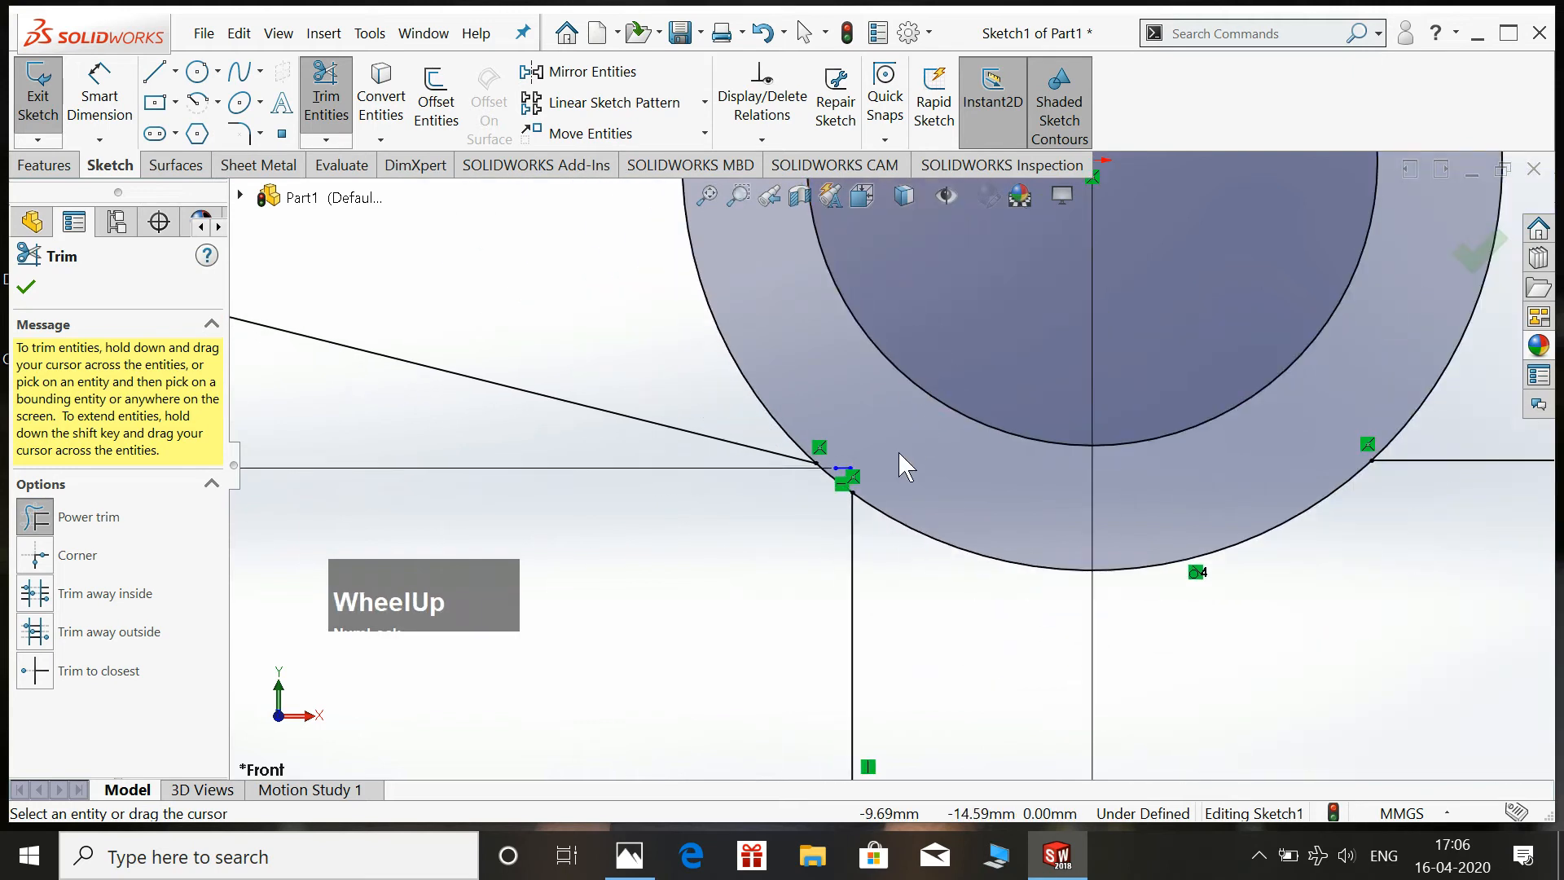
key(Escape)
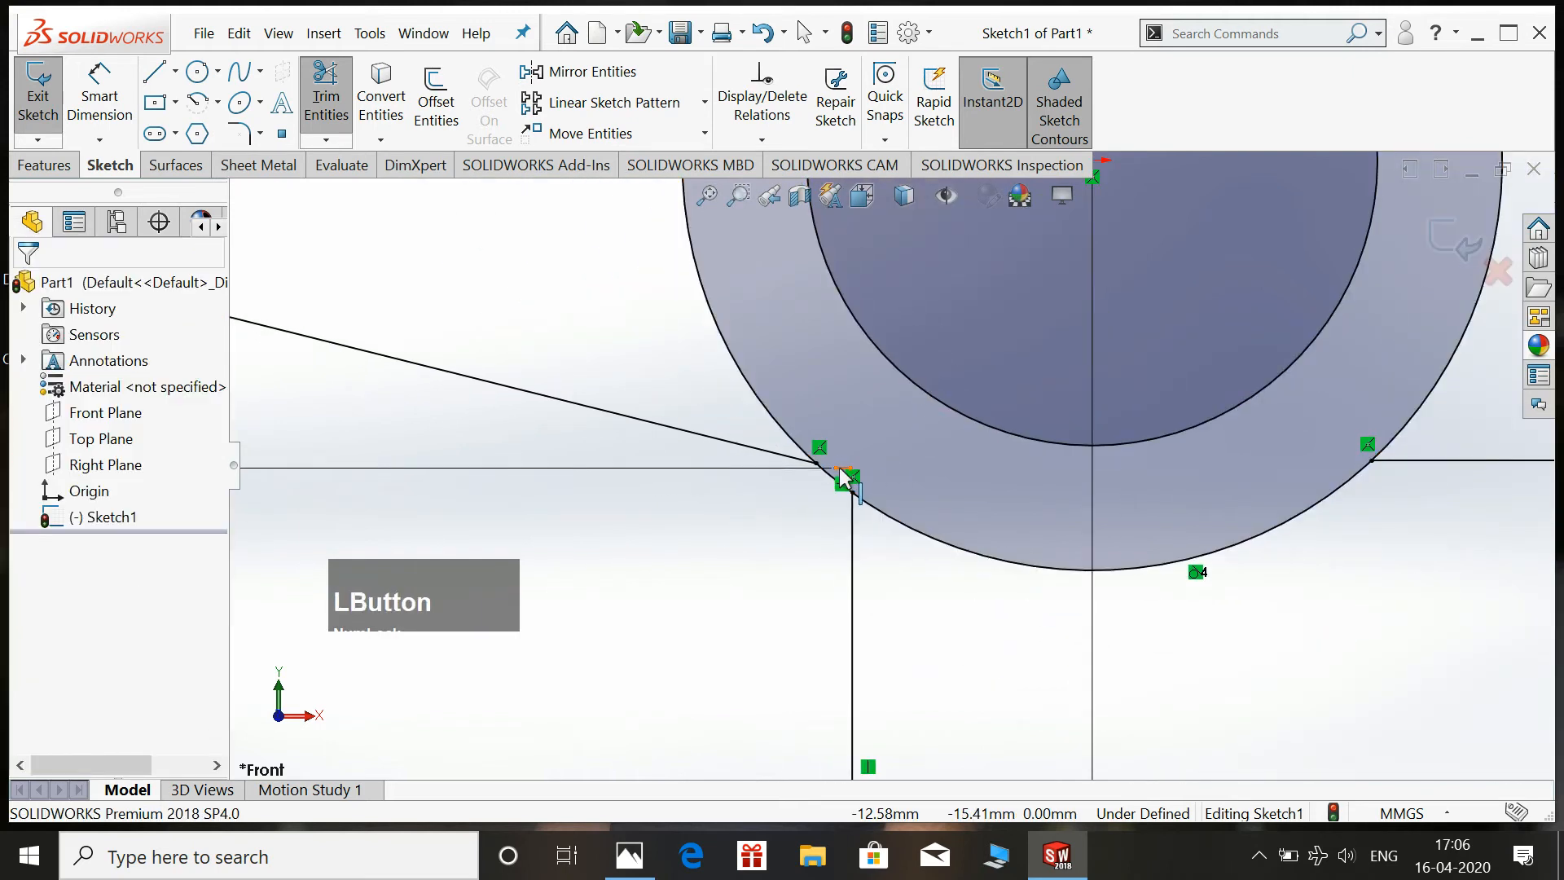
click(921, 440)
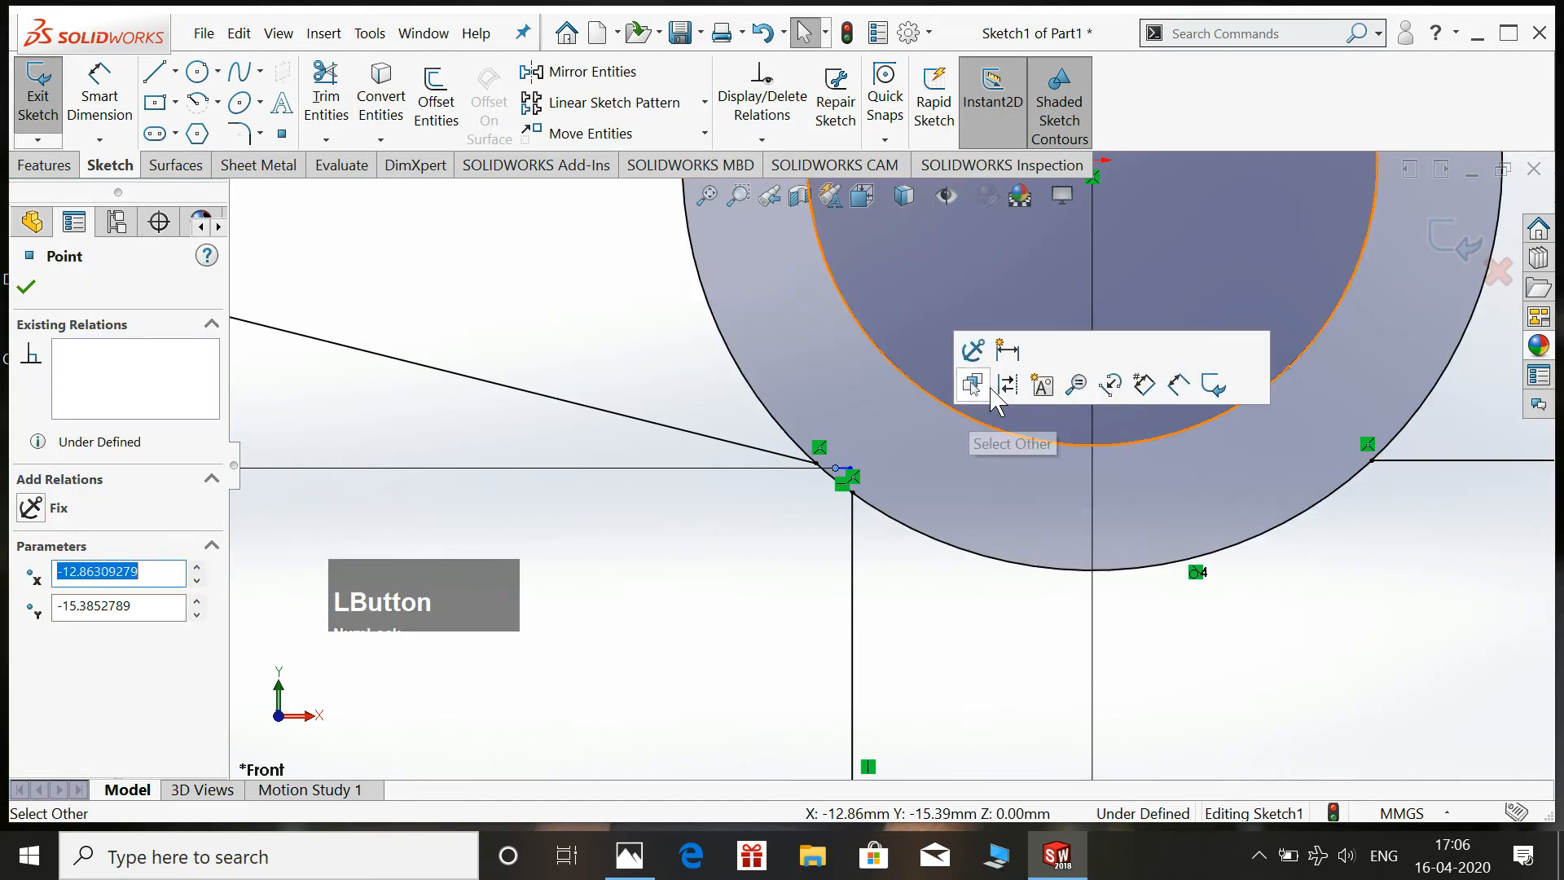
click(989, 432)
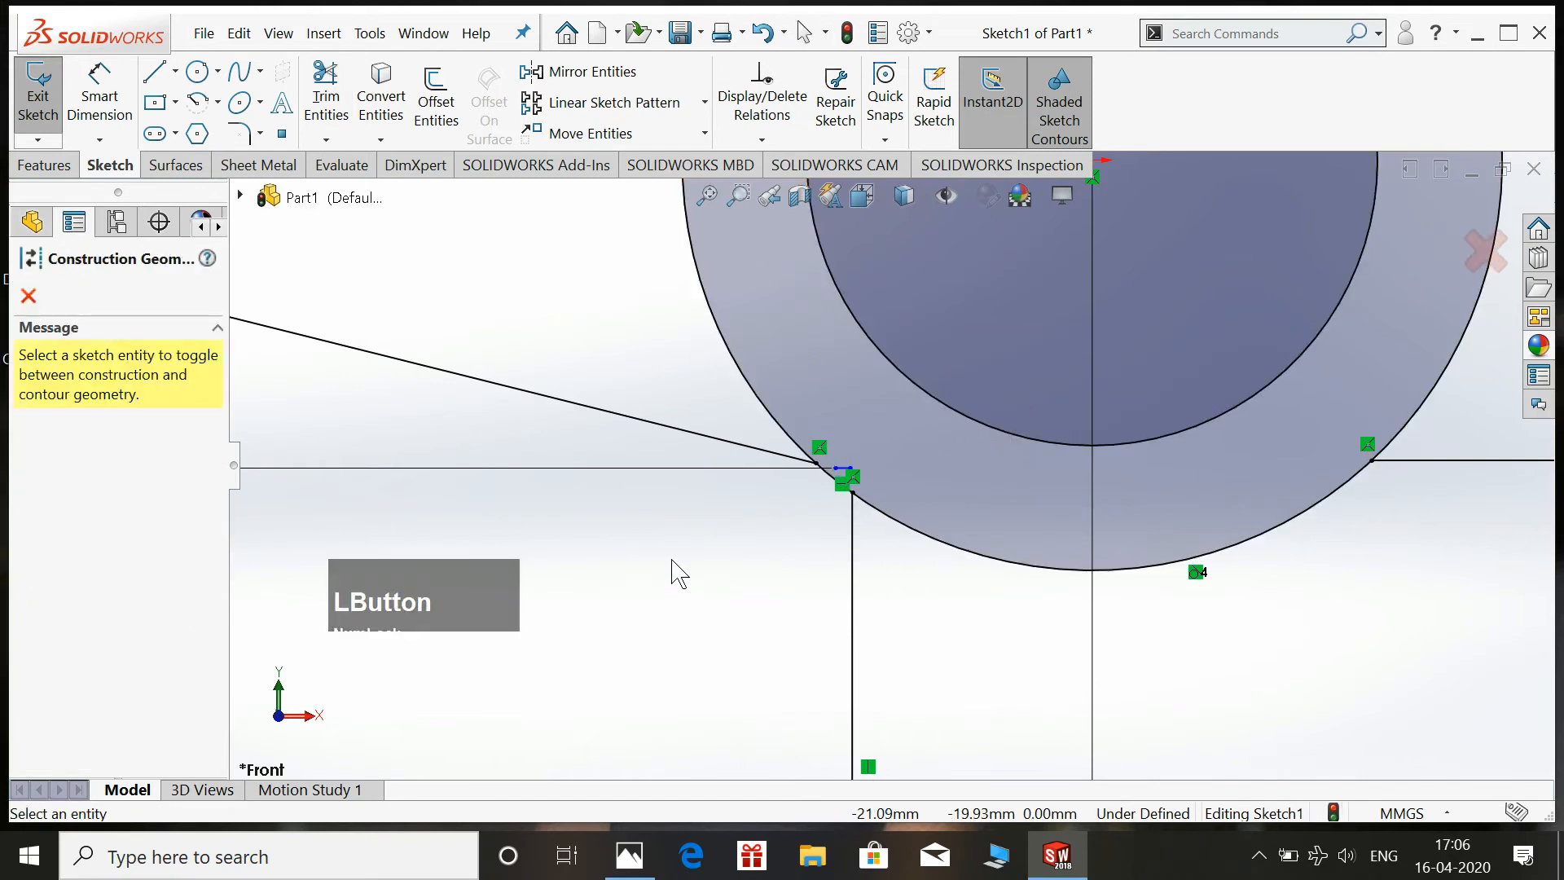
scroll(674, 570, up, 5)
click(1147, 375)
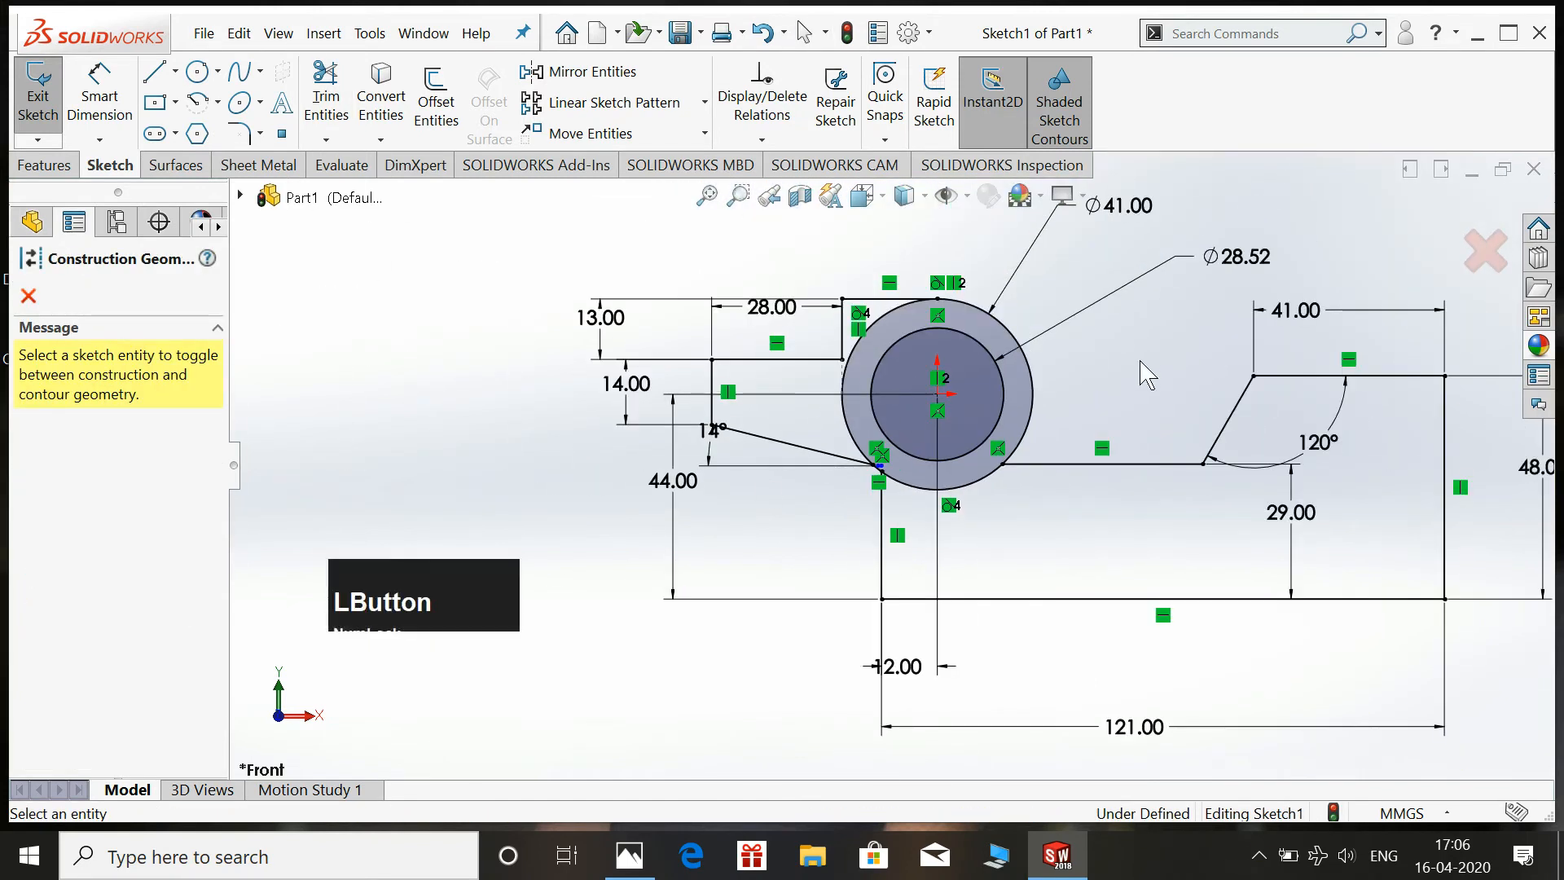
scroll(1105, 378, down, 1)
scroll(1107, 377, up, 2)
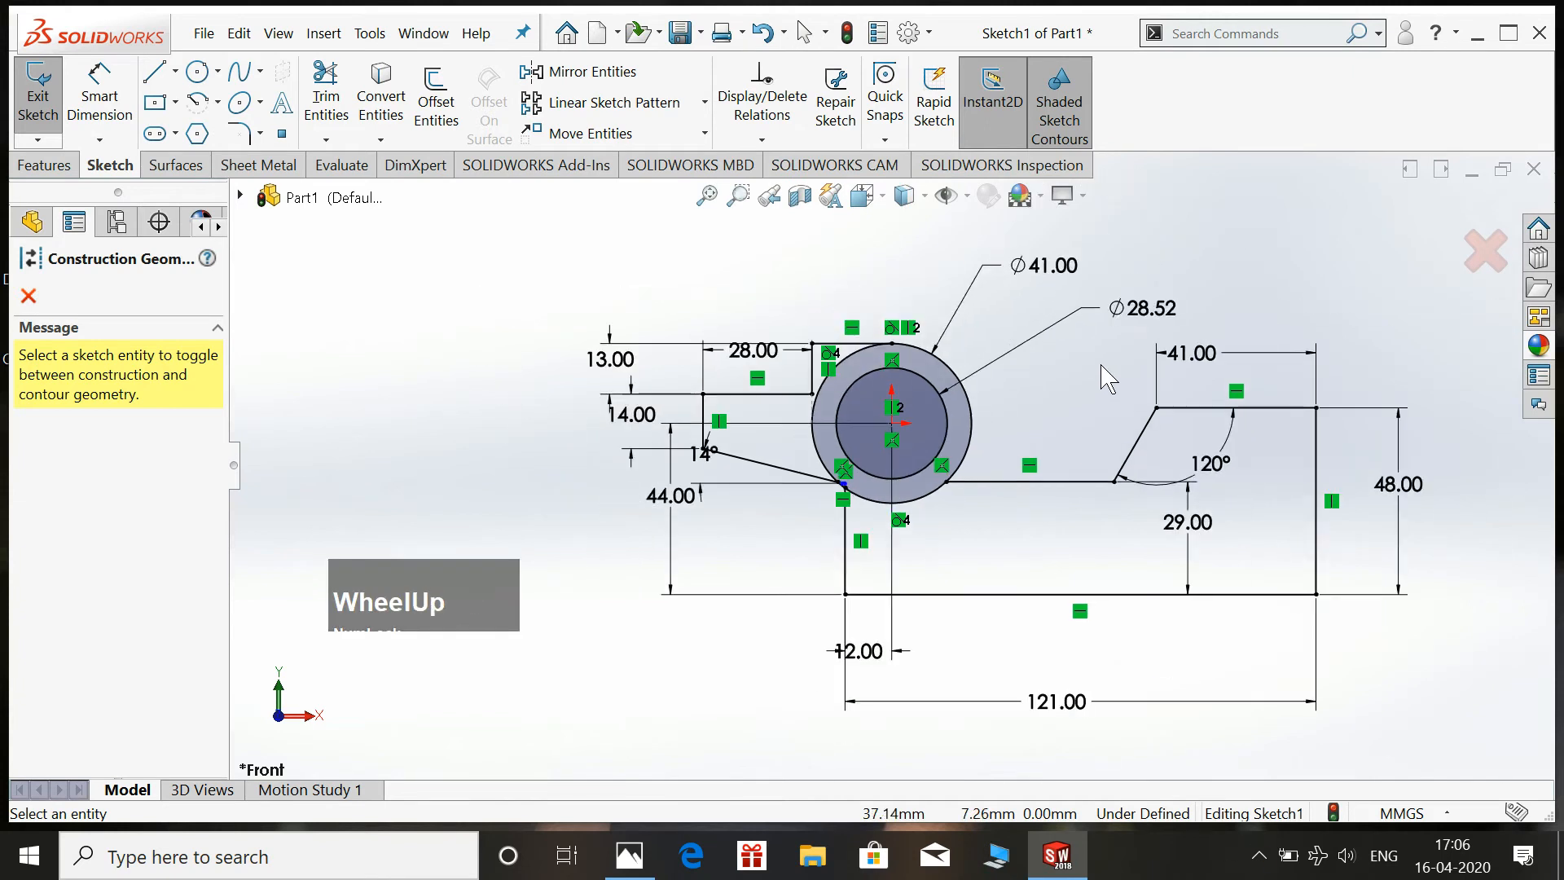
scroll(1063, 423, up, 2)
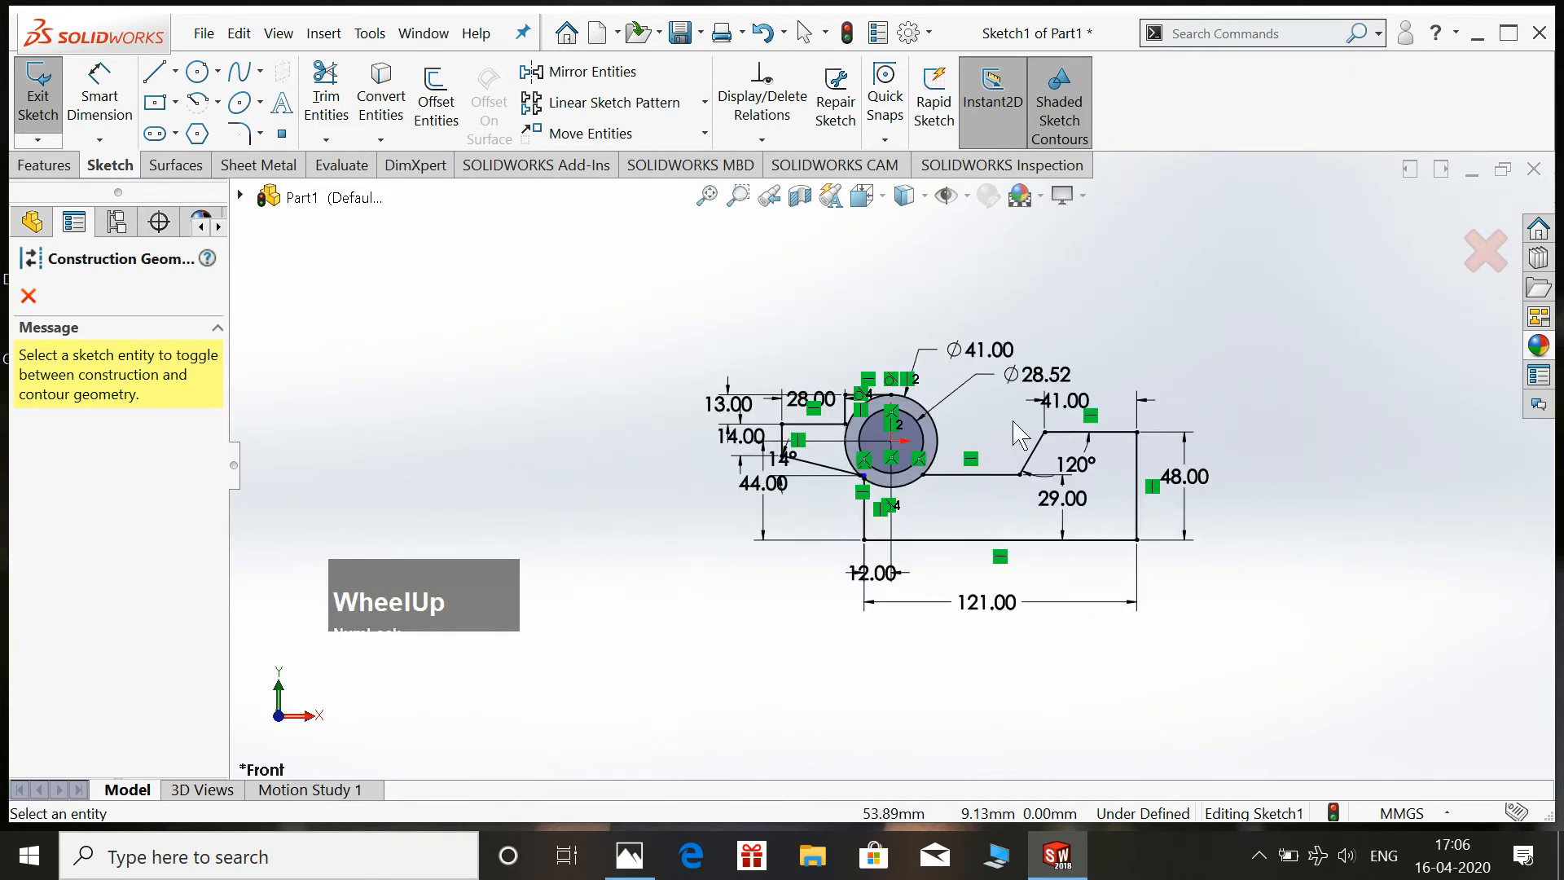
scroll(1047, 411, down, 1)
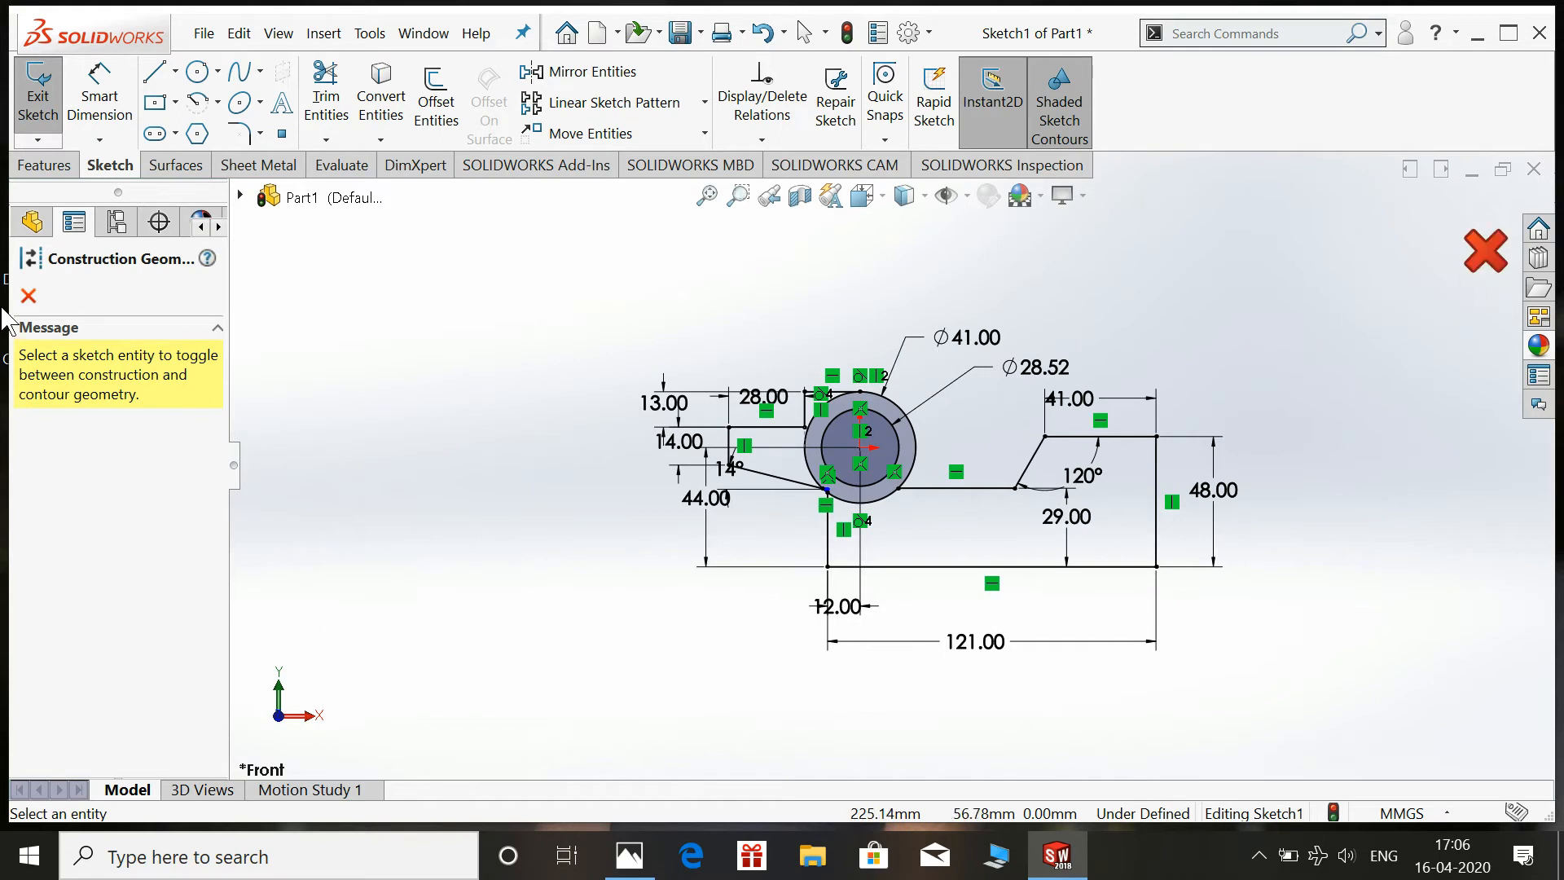
click(1486, 251)
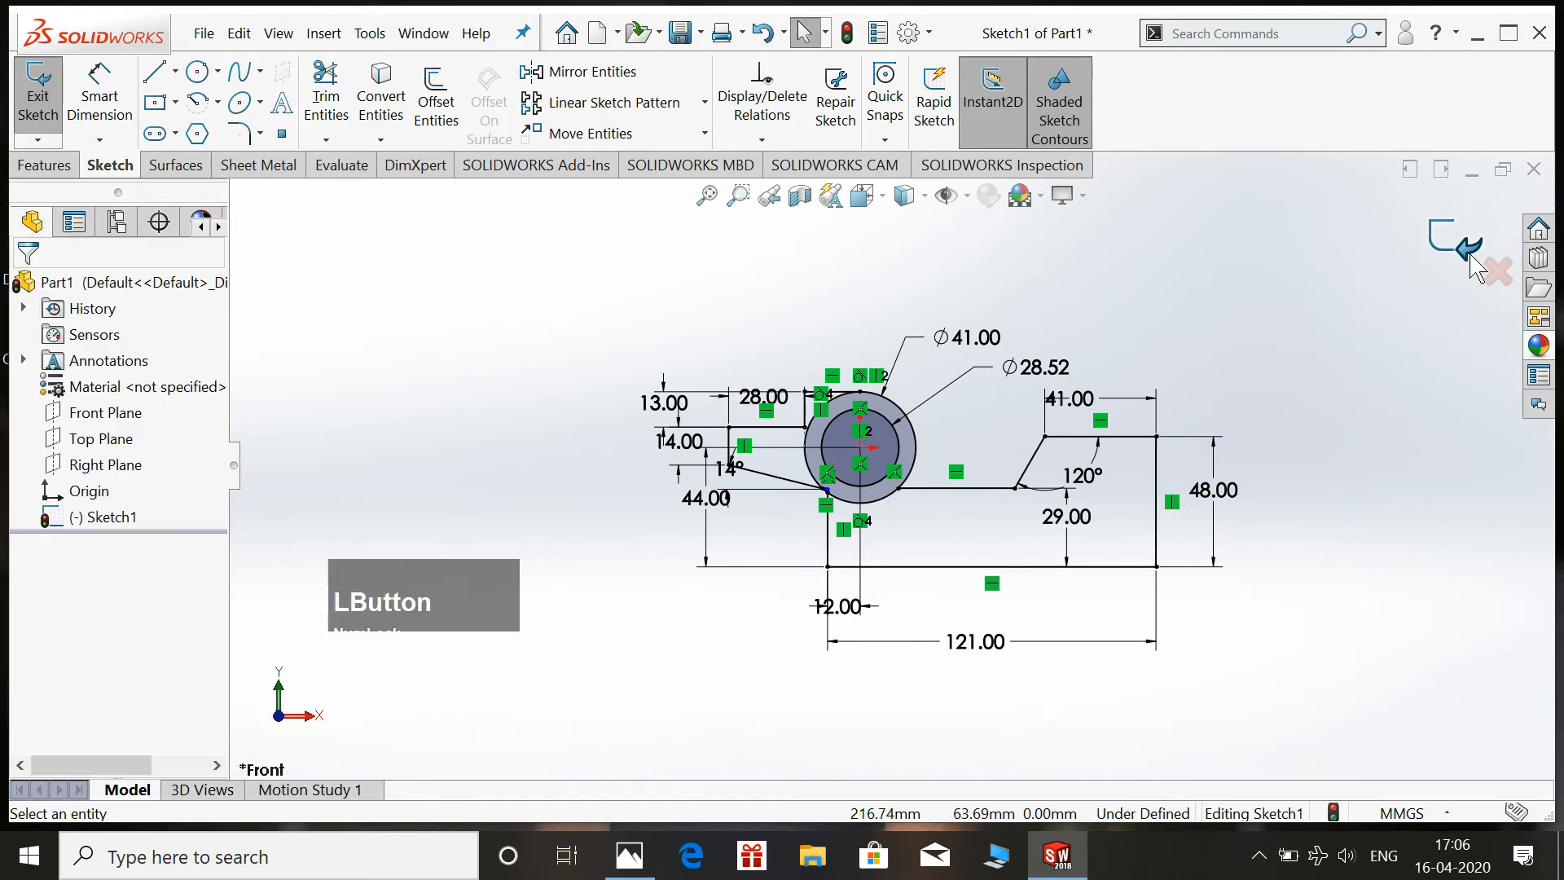
Exit the side-profile sketch.
click(1429, 241)
key(space)
click(1465, 243)
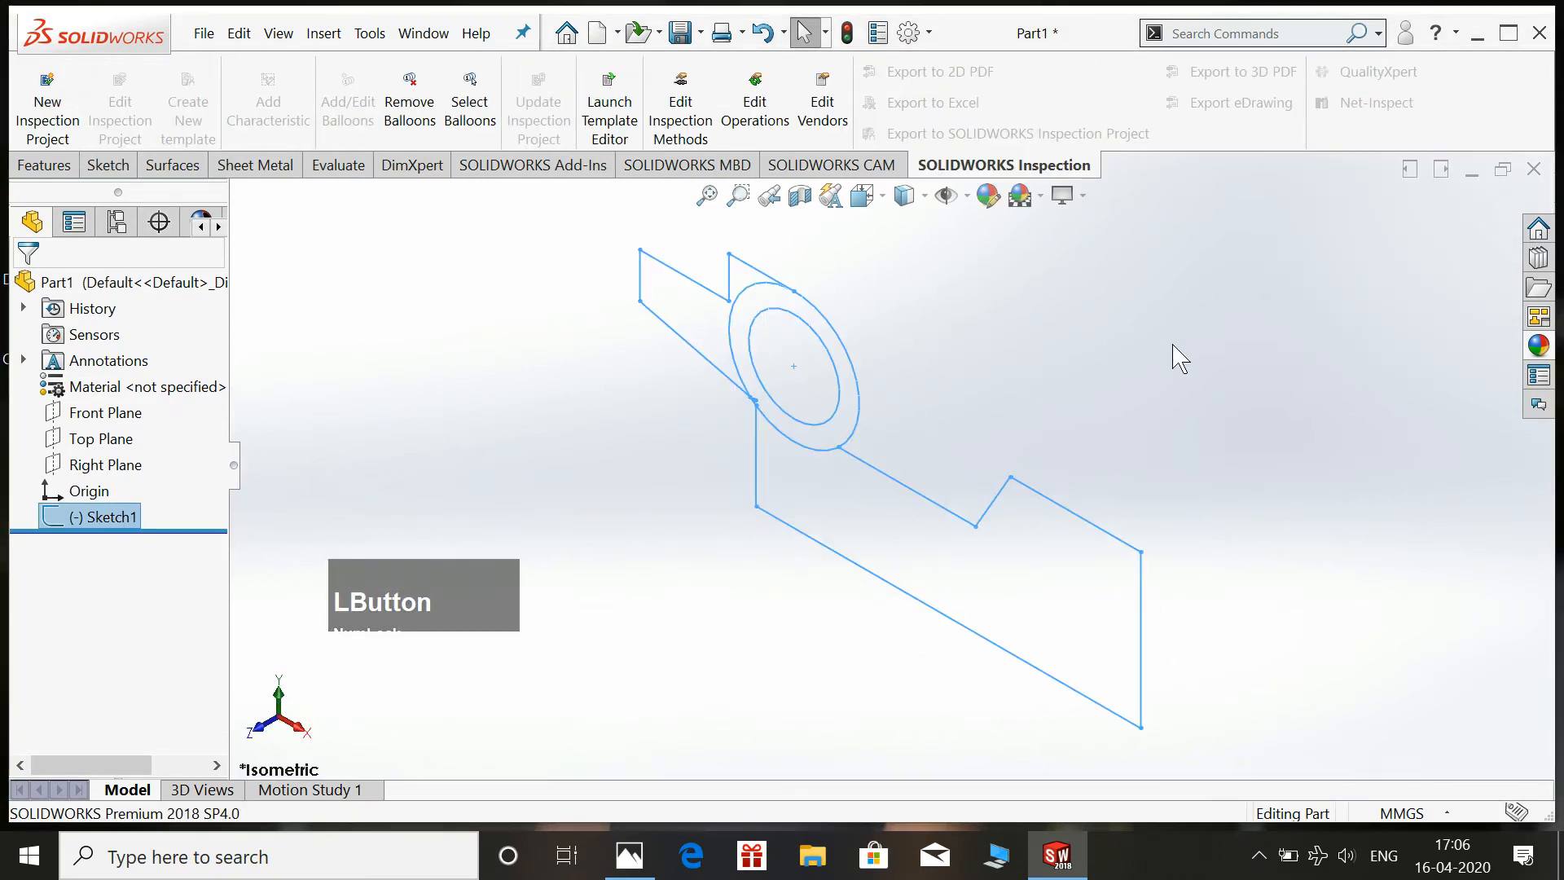
Begin an Extruded Boss/Base from the ring-shaped region between the two circles, using the Mid Plane end condition.
scroll(1178, 359, up, 2)
click(44, 164)
click(49, 96)
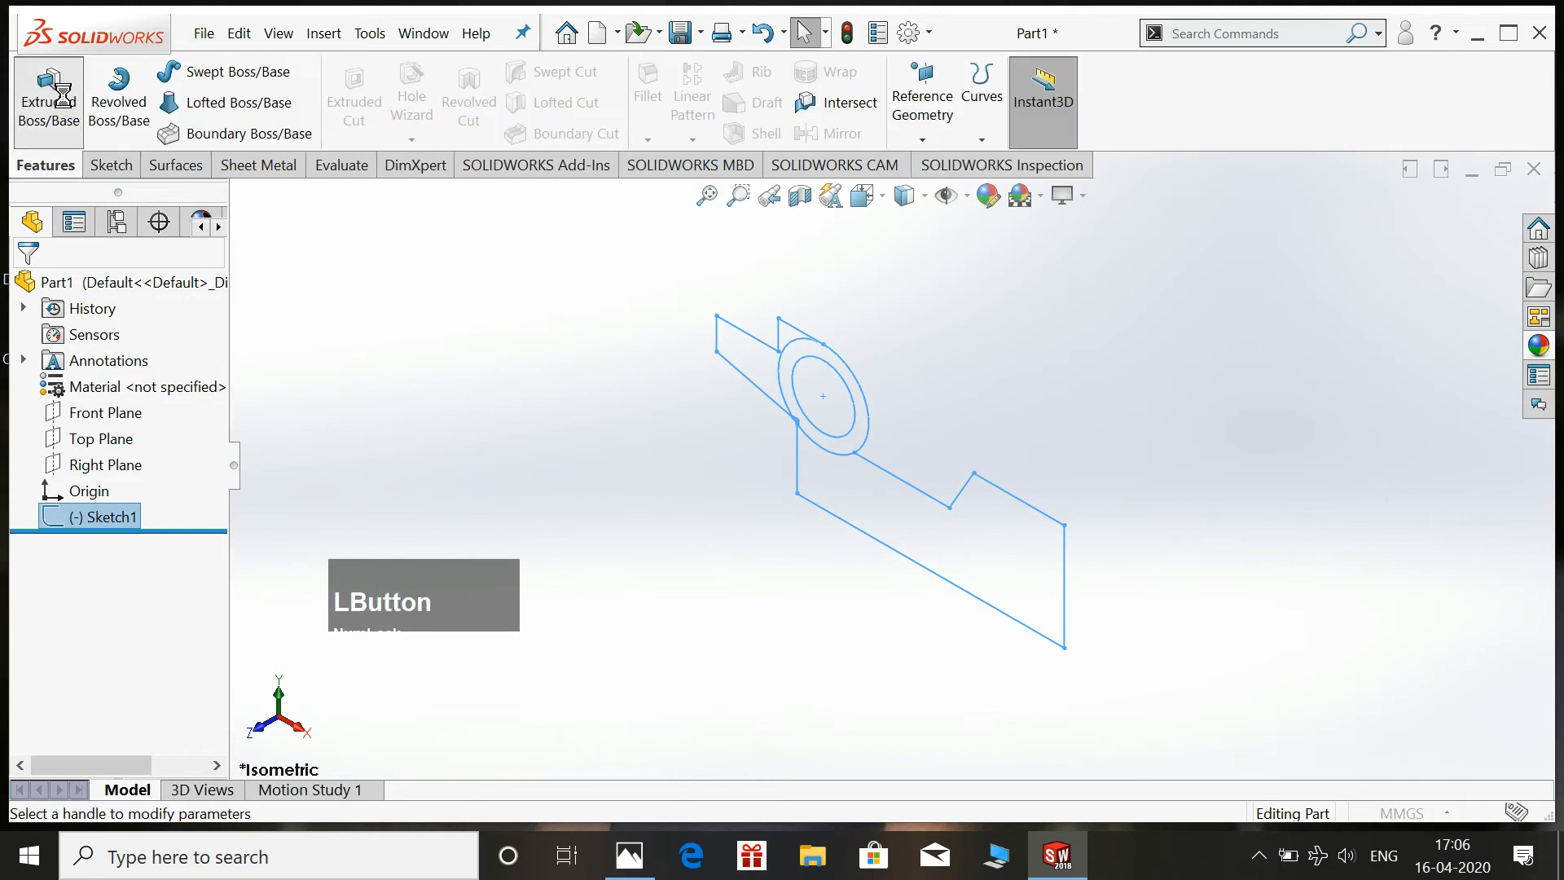
click(855, 387)
click(96, 417)
click(122, 528)
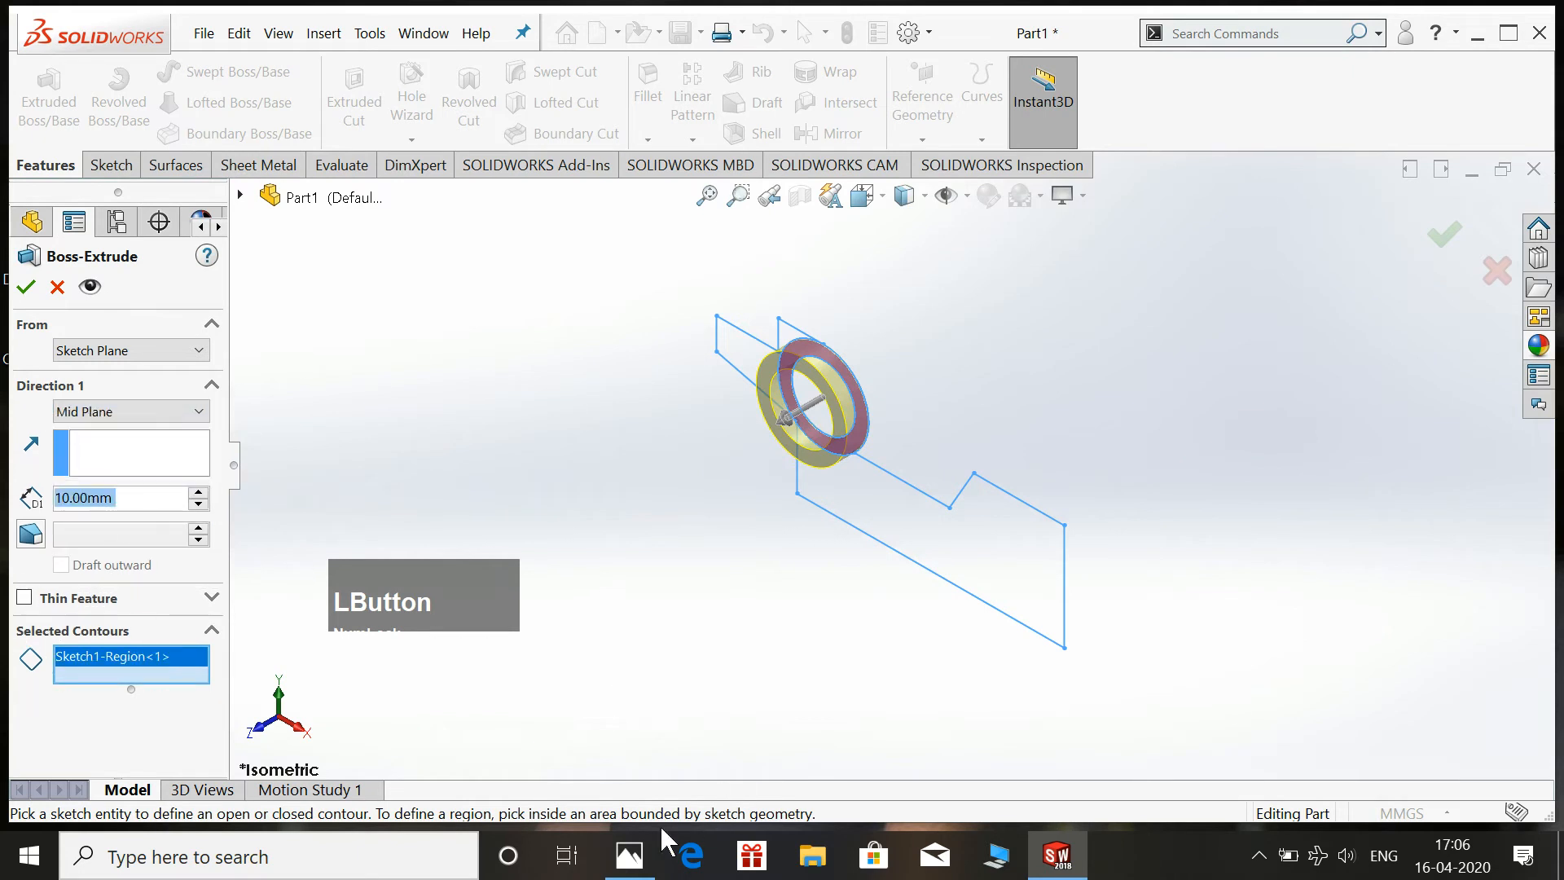
Check the ring's width on the reference drawing, then set the extrusion depth to 38 mm and finish the feature.
click(629, 856)
click(619, 855)
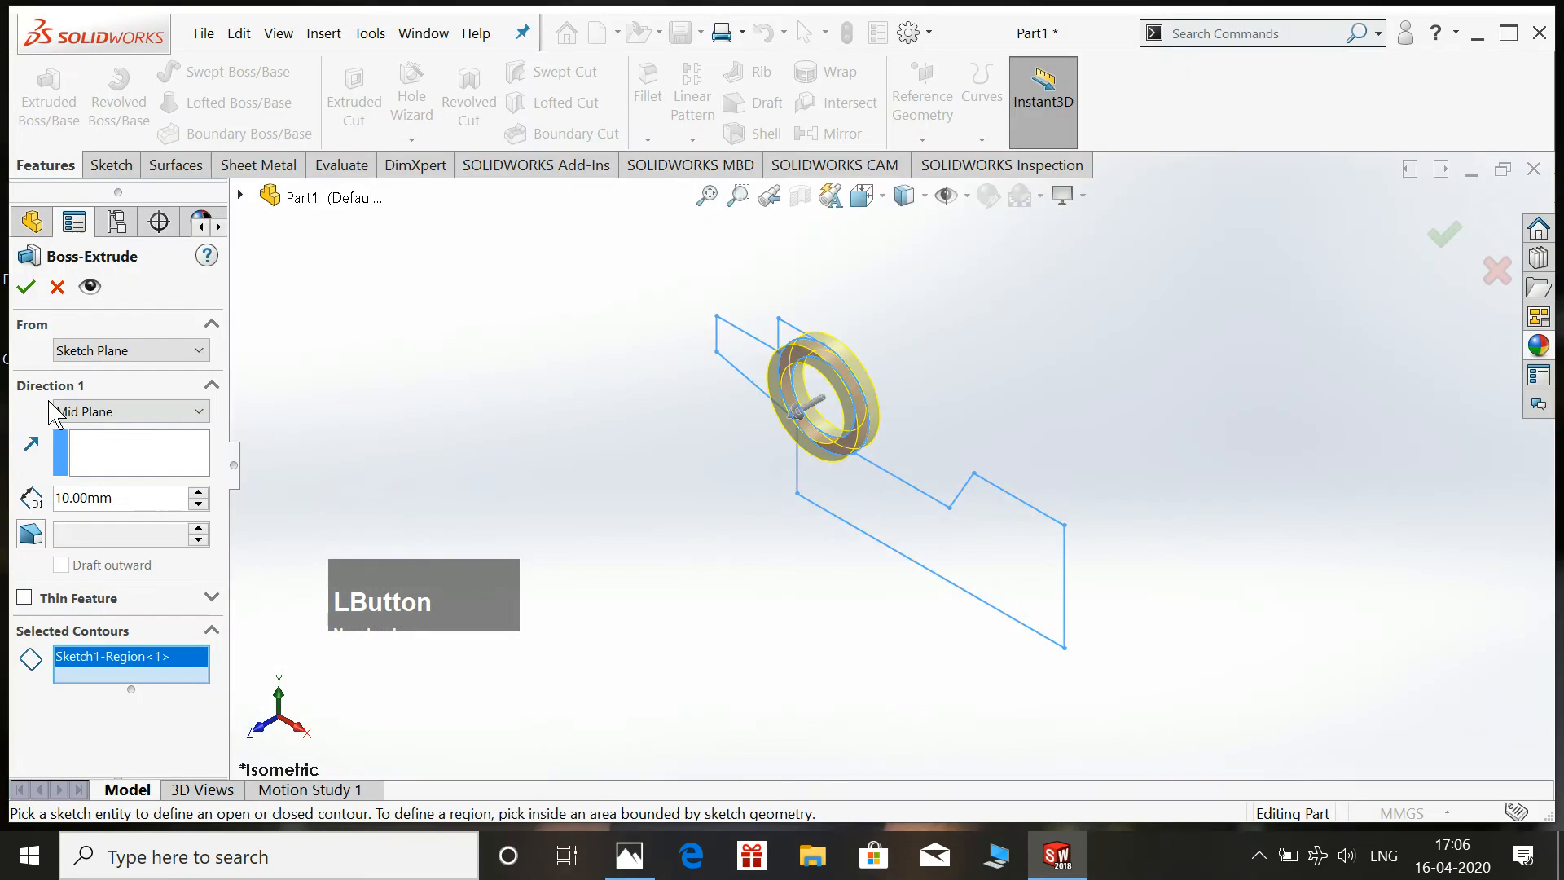
double_click(116, 499)
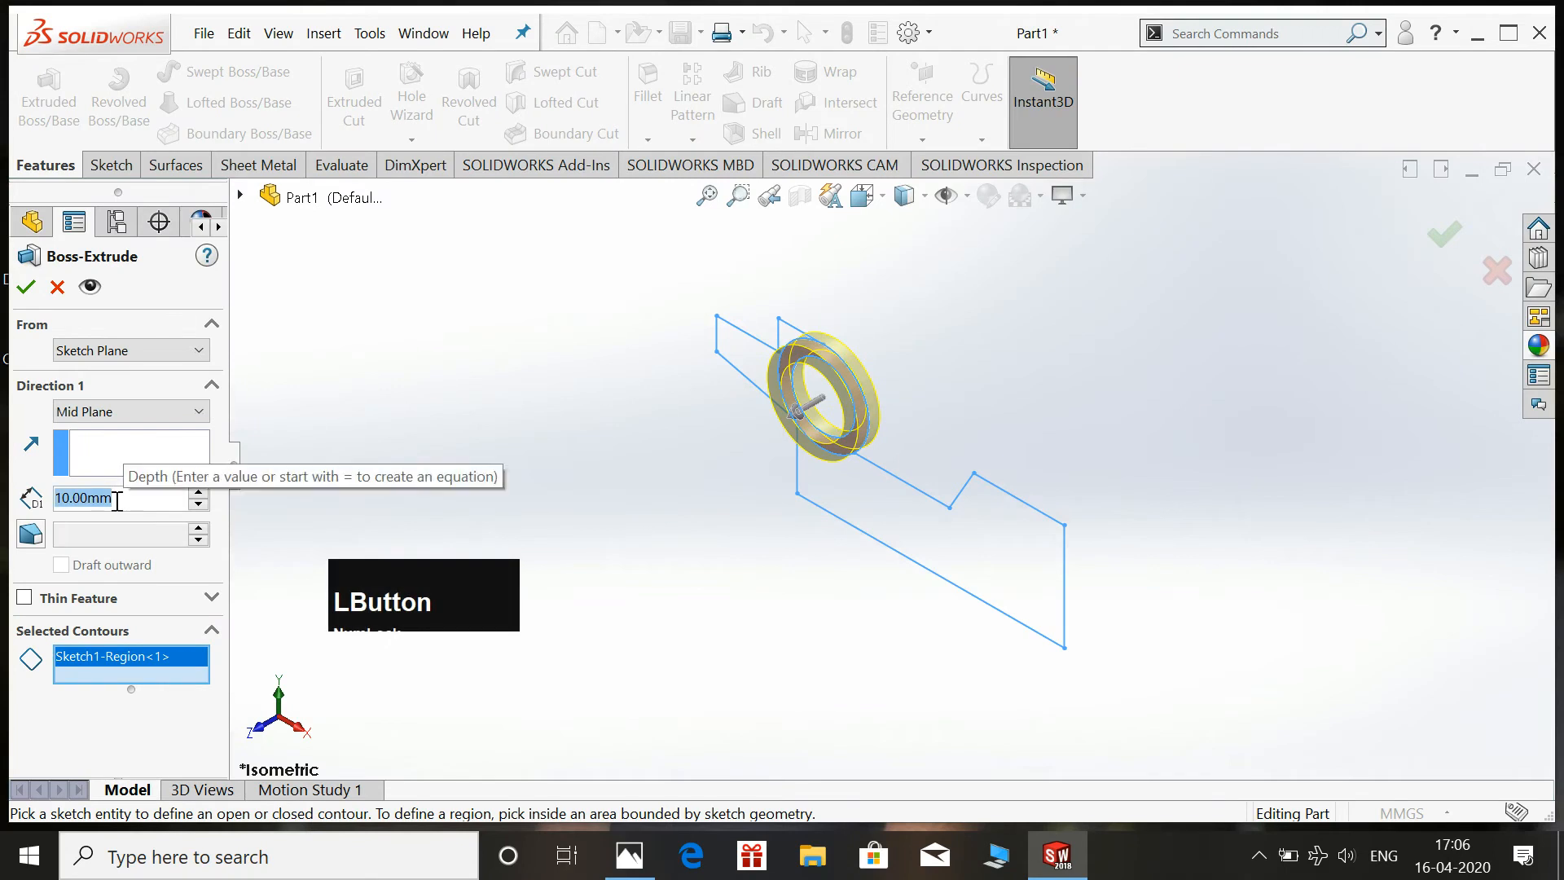
text(38)
key(Return)
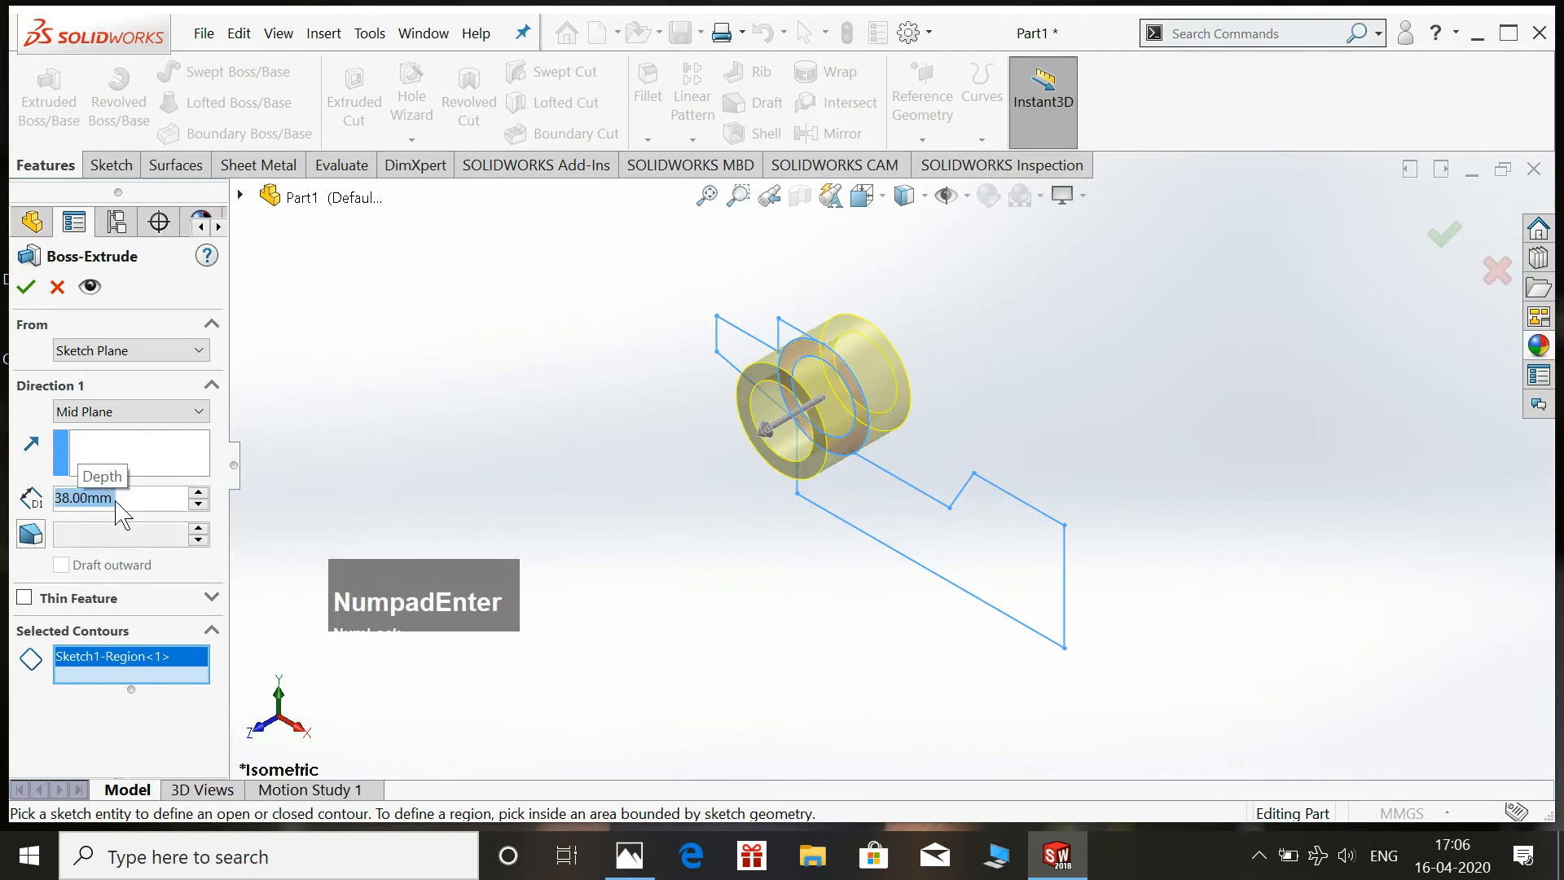
click(25, 286)
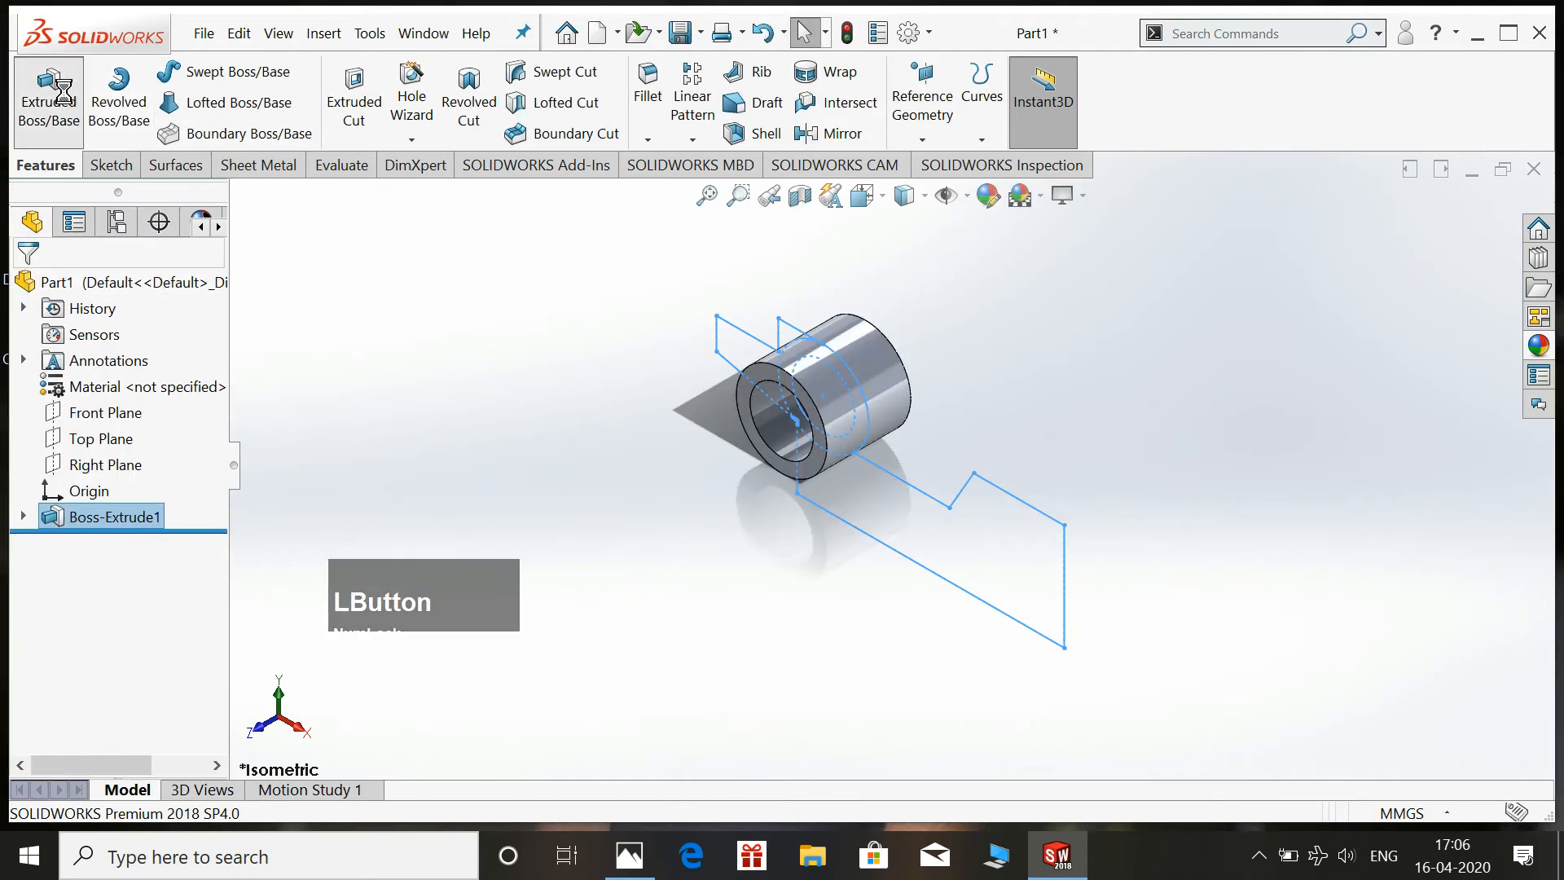
Extrude the notched lower body region of the existing side-profile sketch 32 mm with the Mid Plane end condition, consulting the reference drawing.
click(49, 93)
click(242, 196)
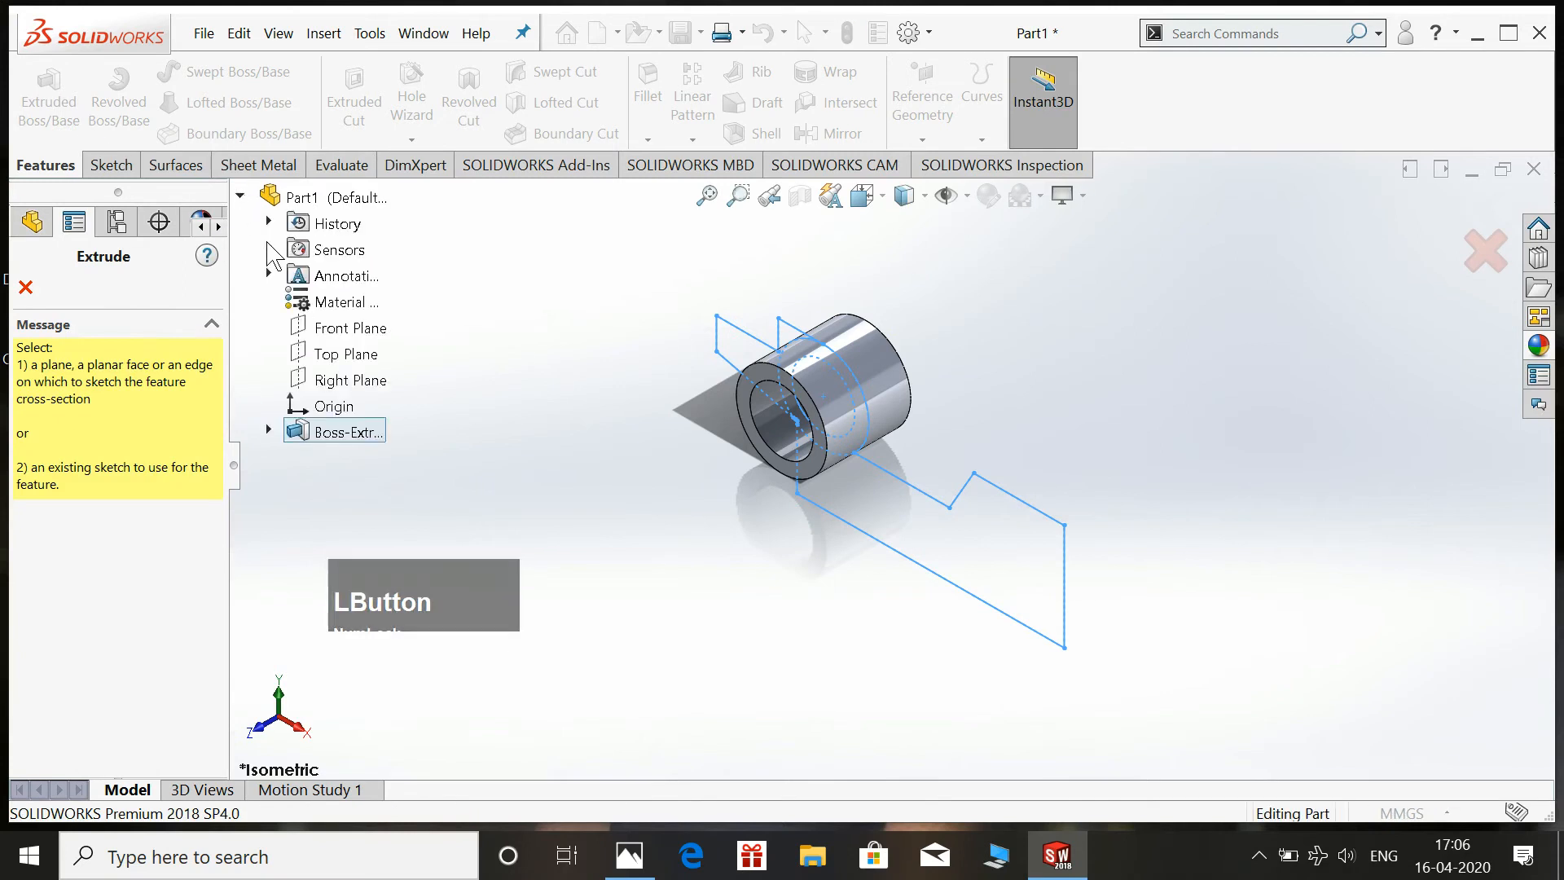
click(269, 430)
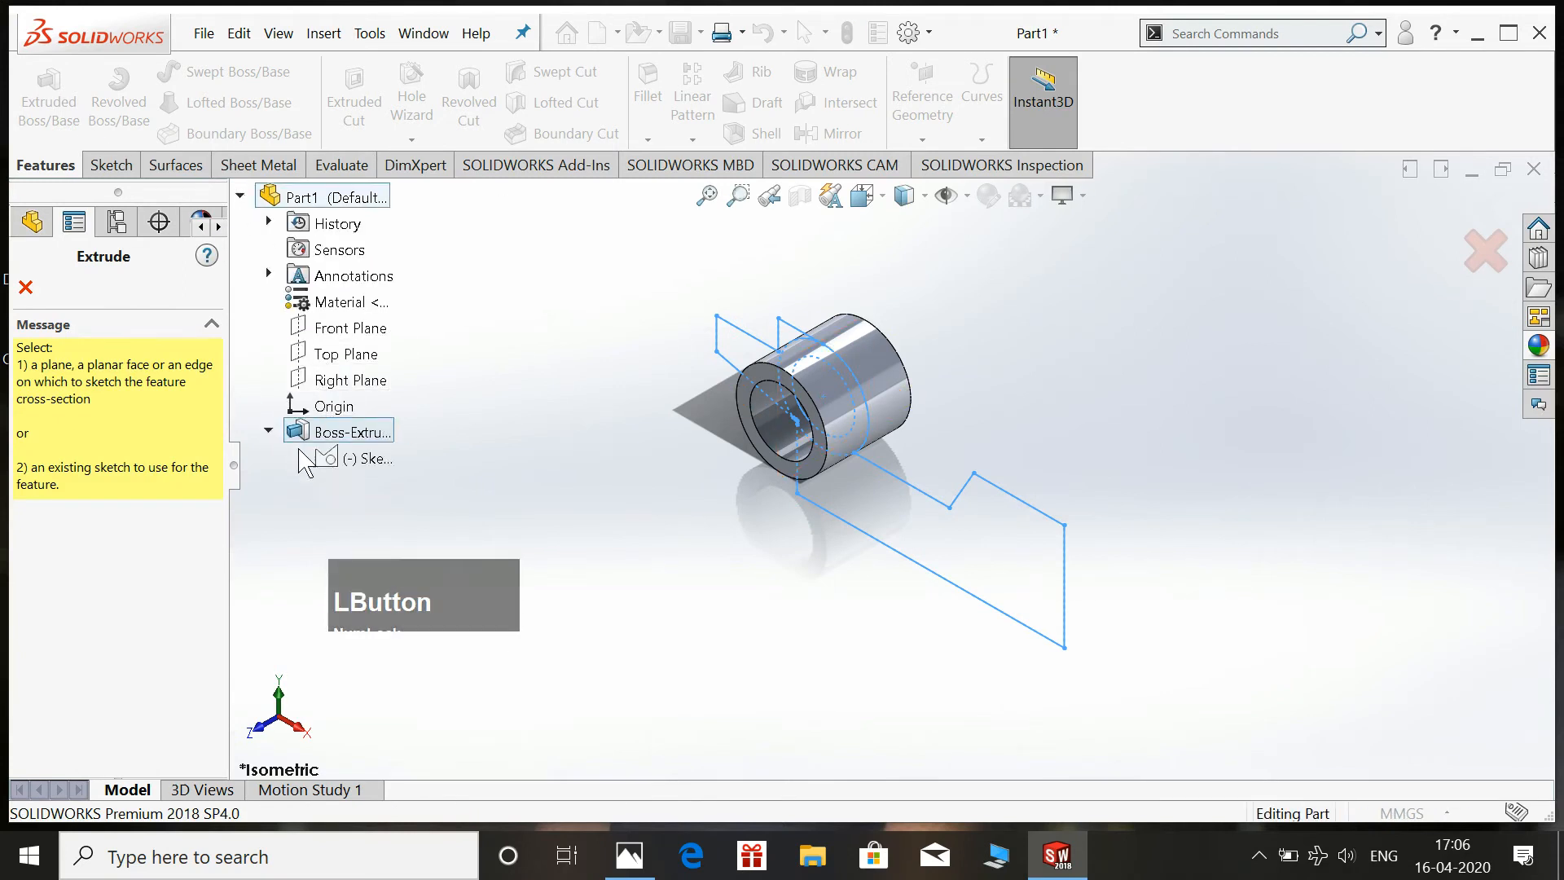
click(337, 468)
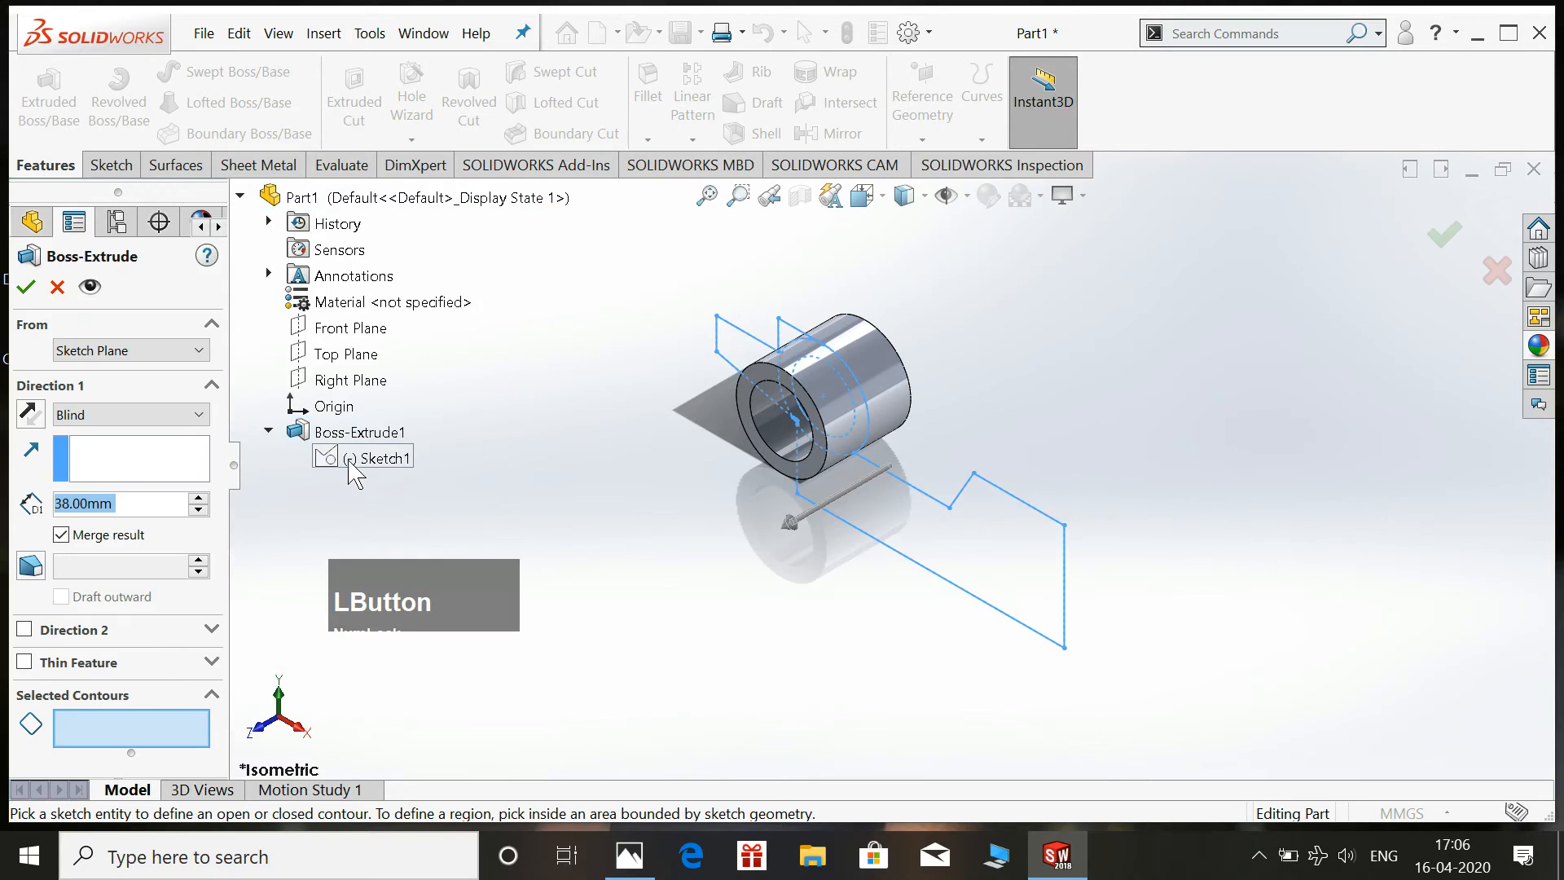
click(976, 559)
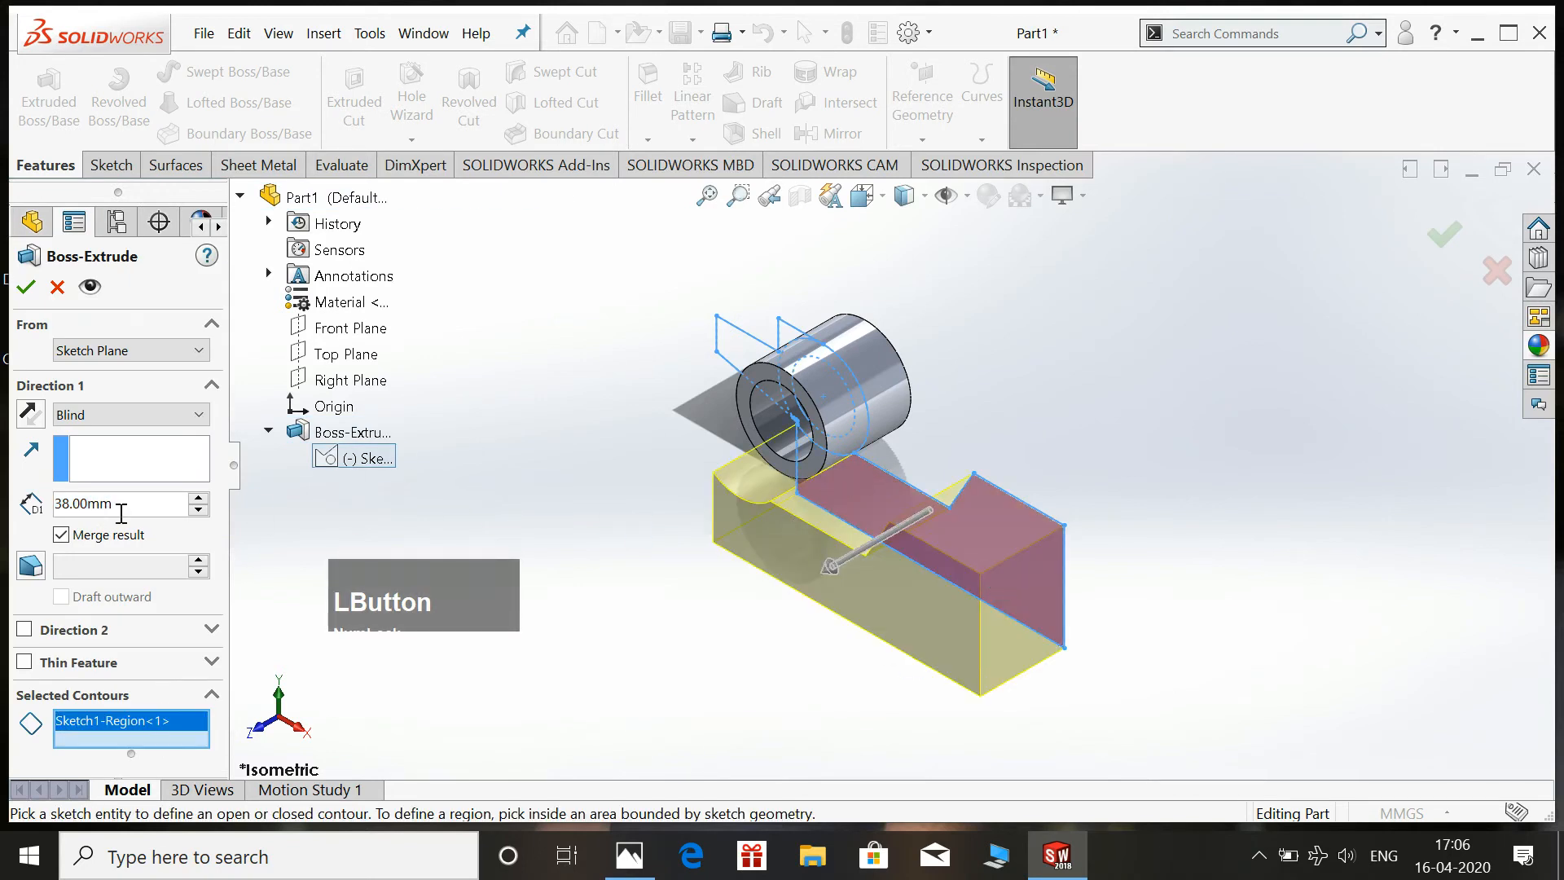
click(143, 415)
click(104, 538)
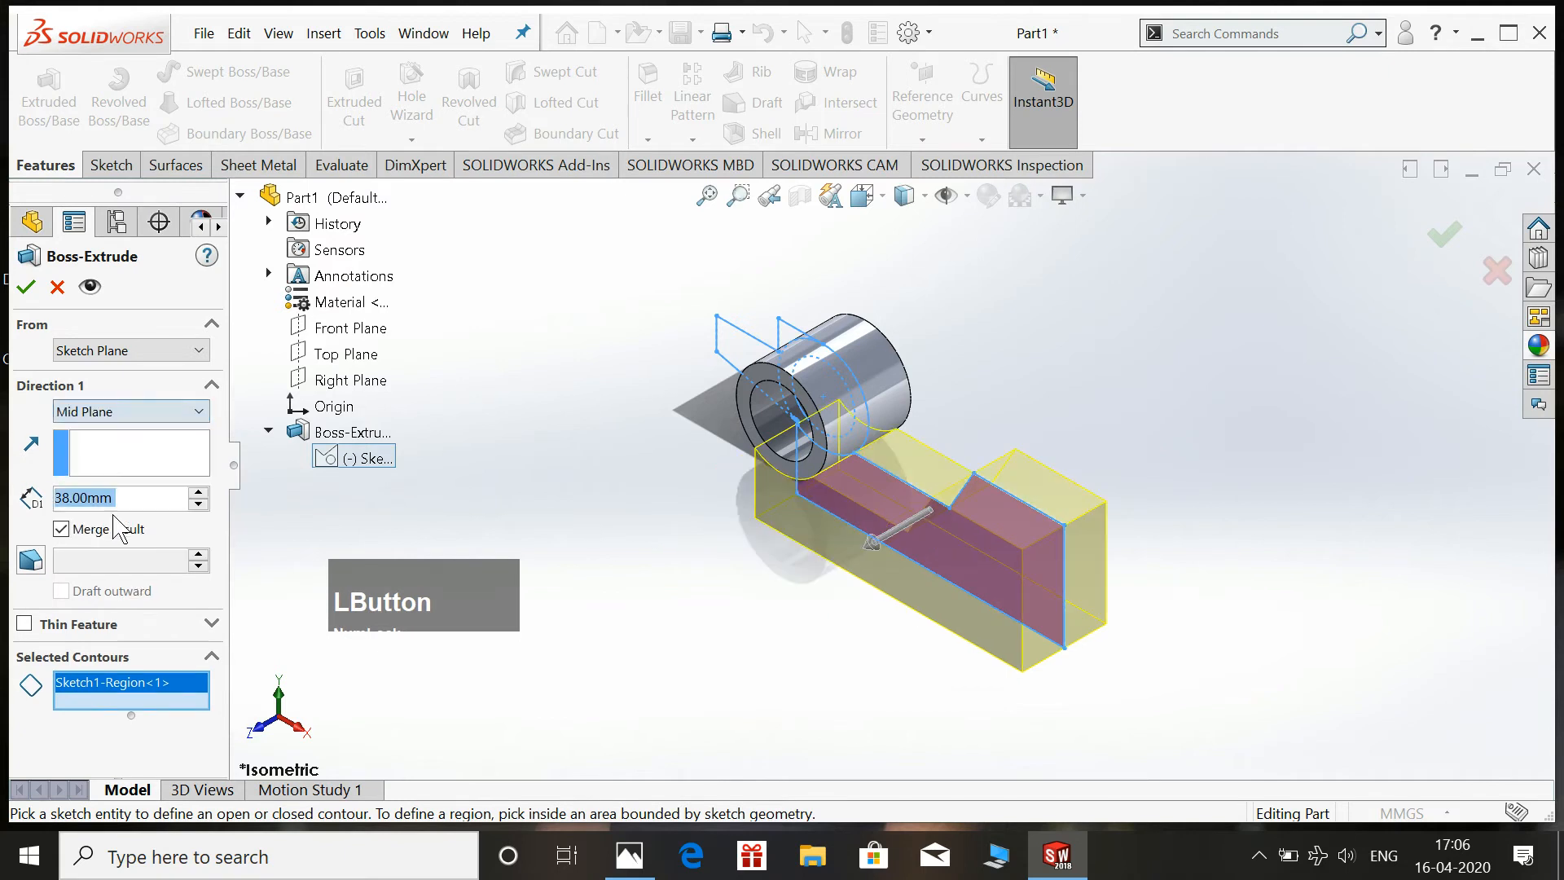
text(32)
key(KP_Enter)
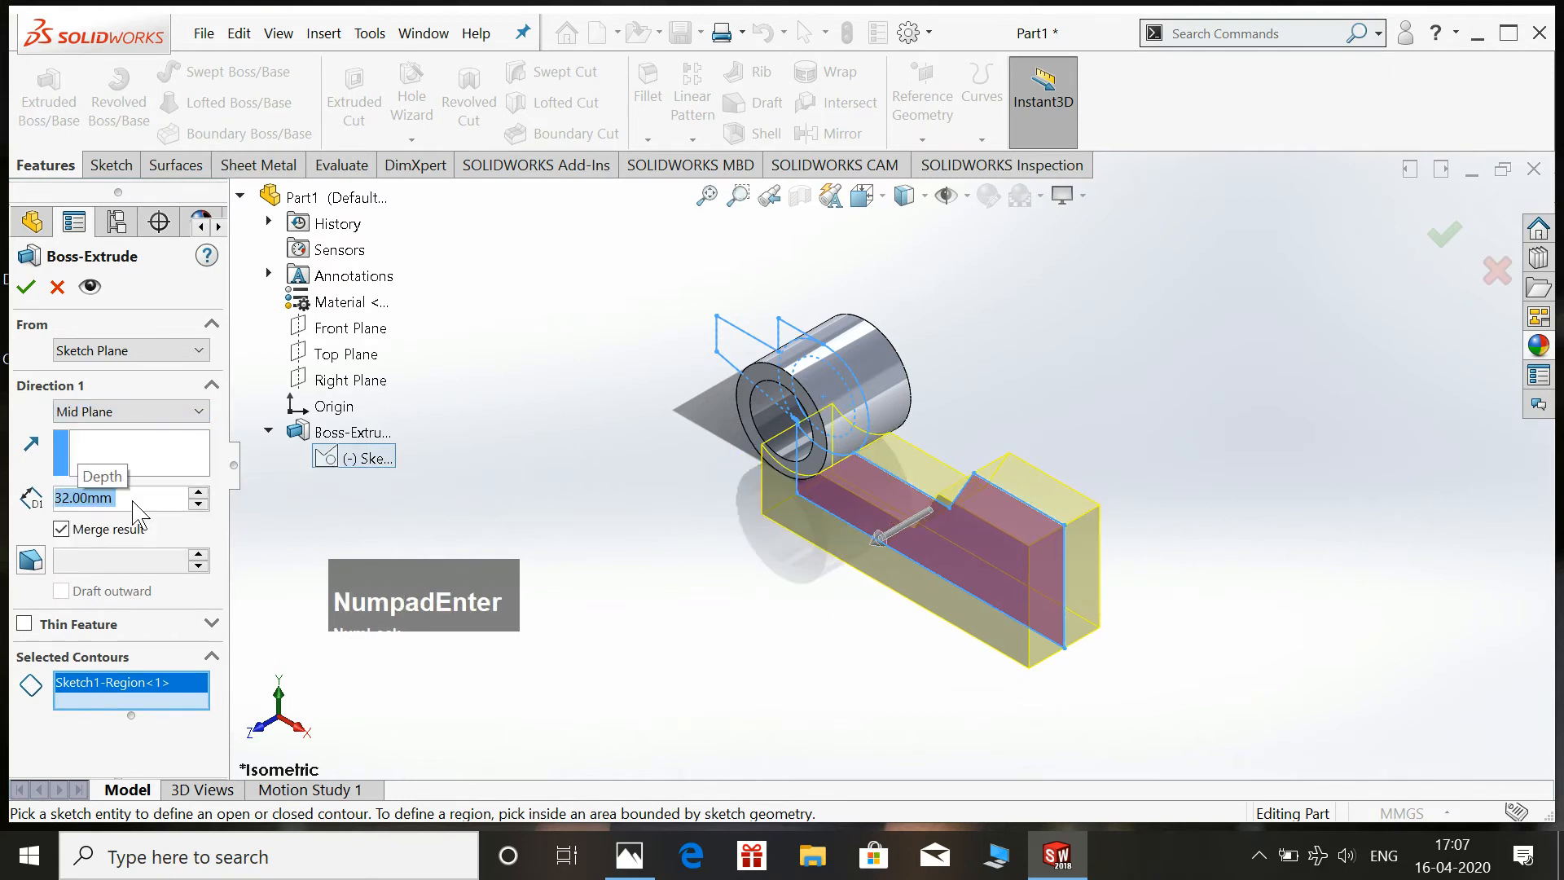
click(621, 861)
click(624, 861)
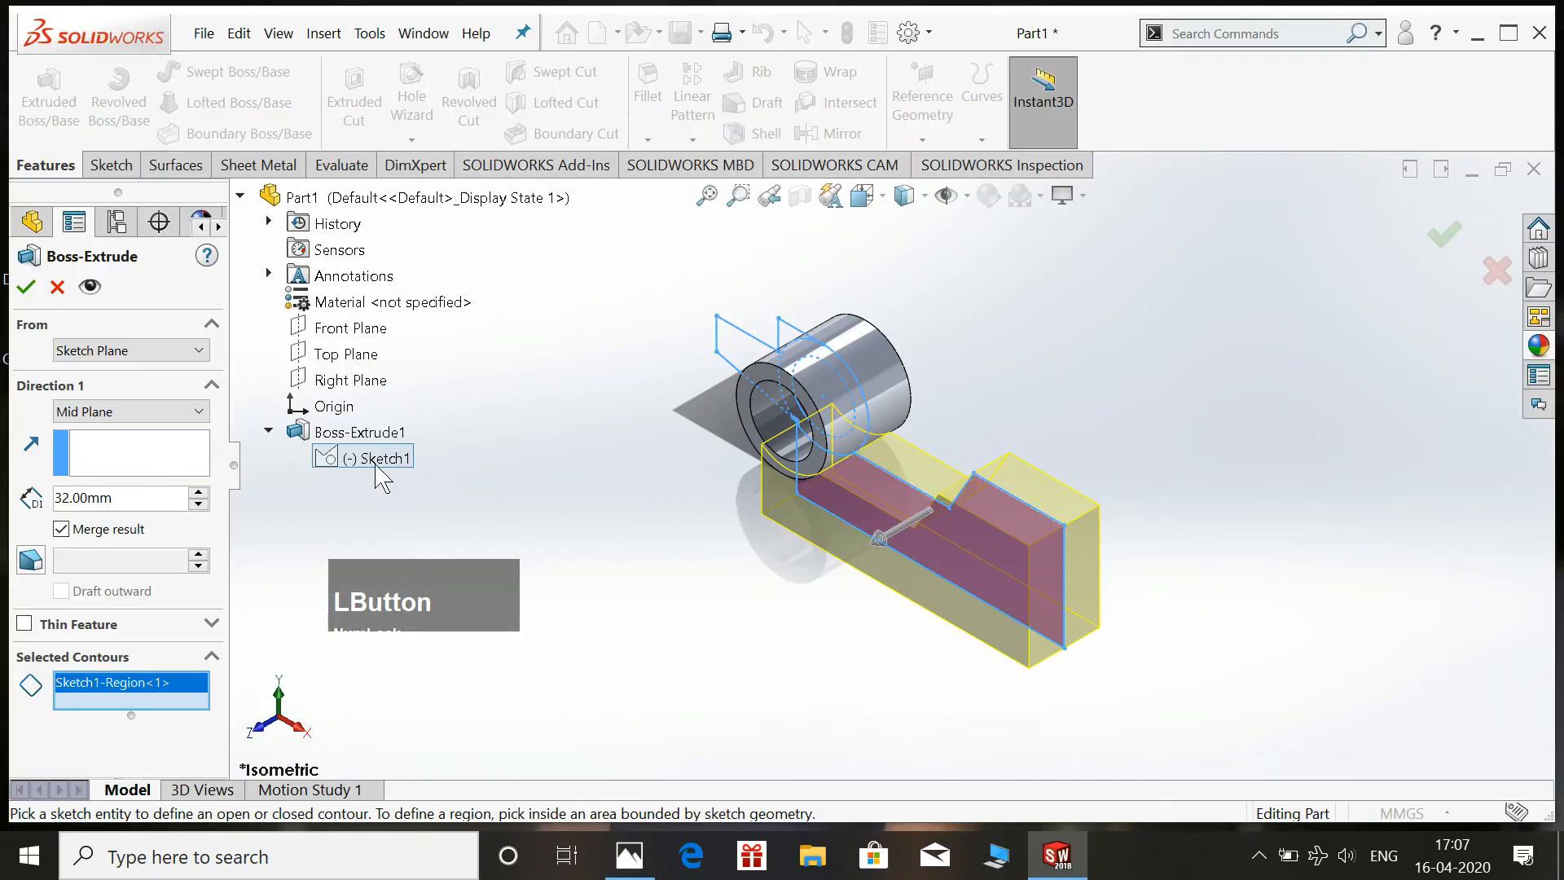
click(24, 290)
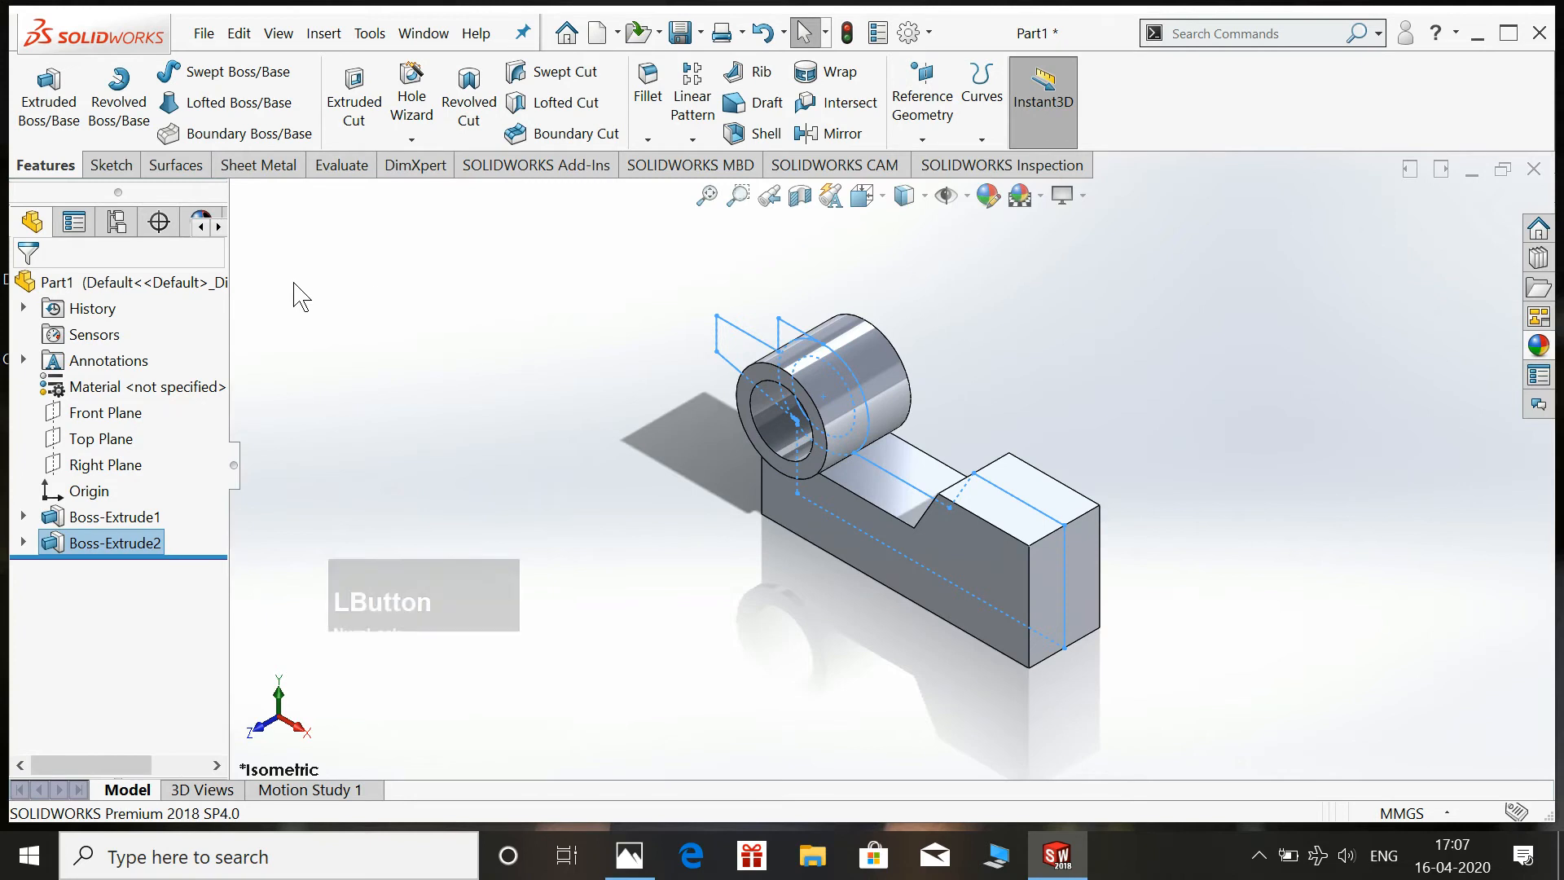
Extrude the small arm region beside the ring from the same sketch 20 mm with the Mid Plane end condition, checking the width on the drawing.
click(49, 106)
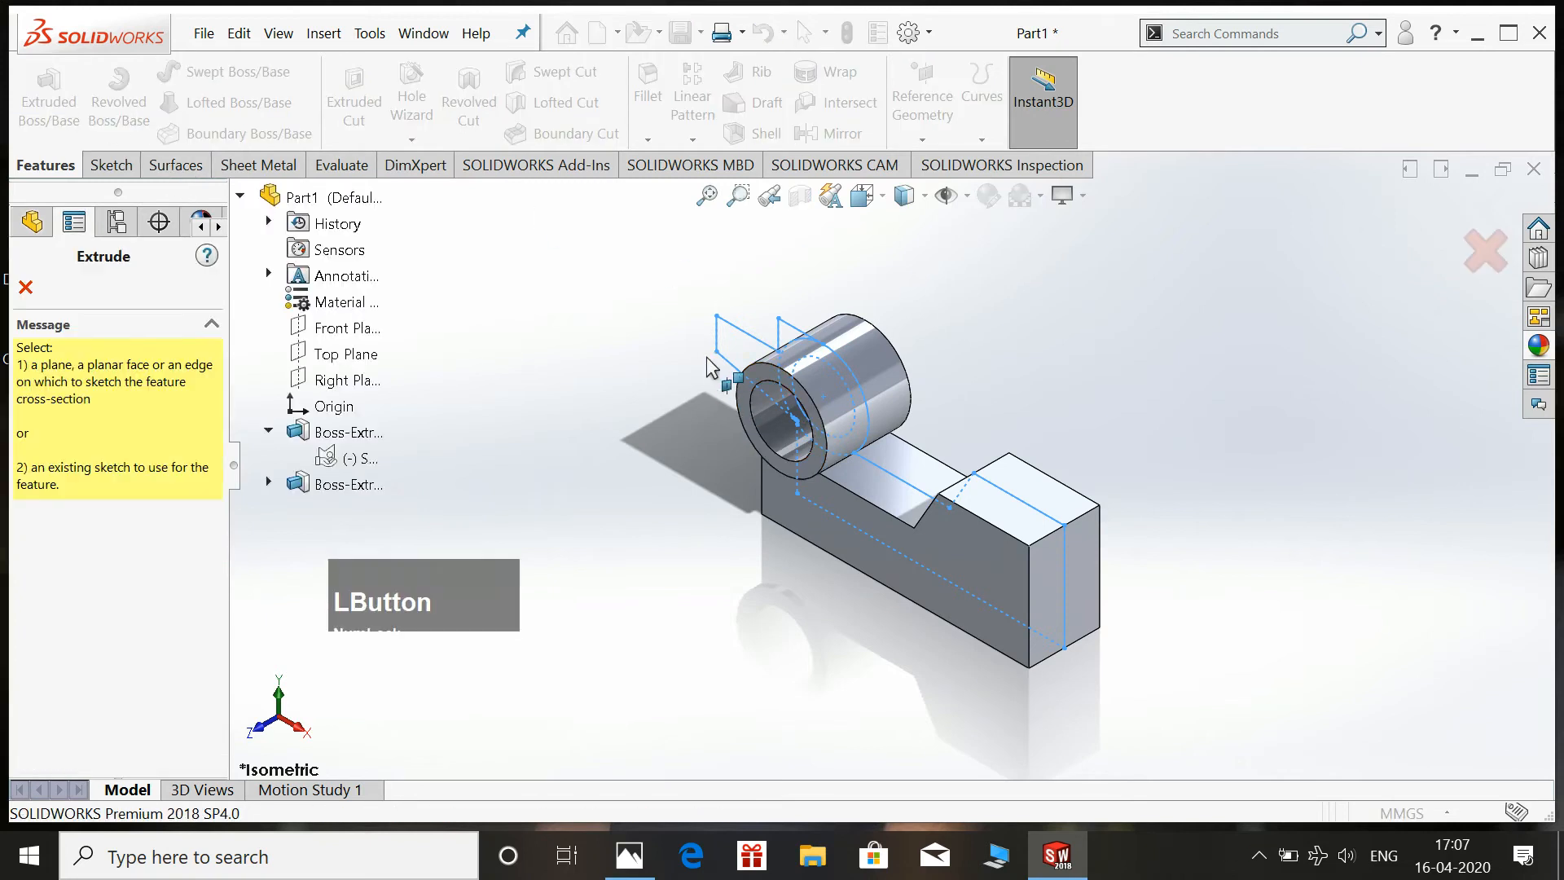
click(358, 458)
click(171, 733)
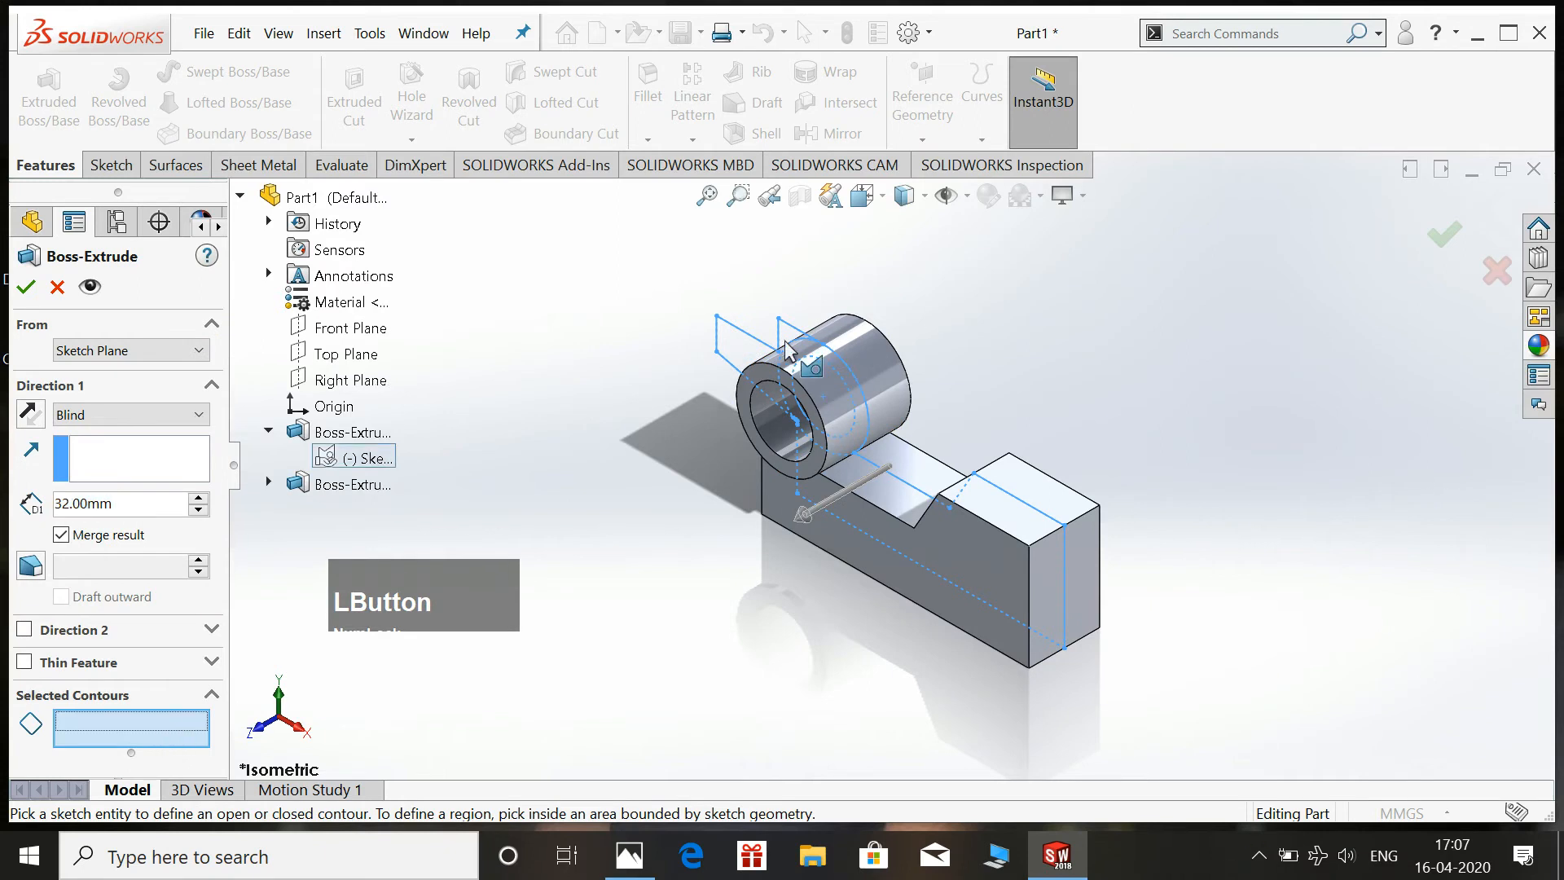
click(741, 359)
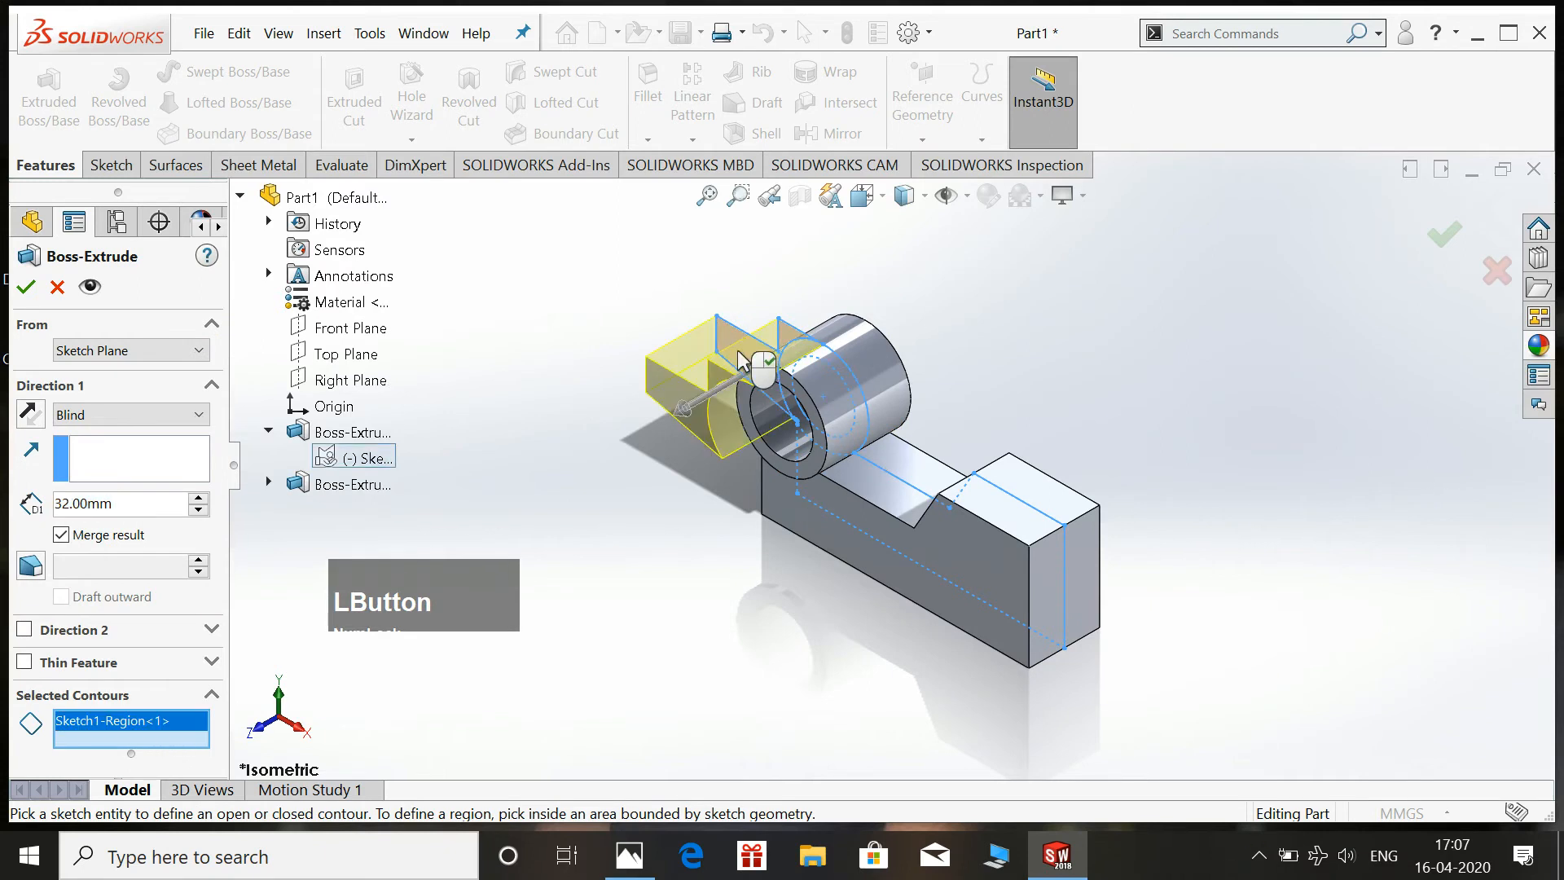
click(137, 416)
click(123, 538)
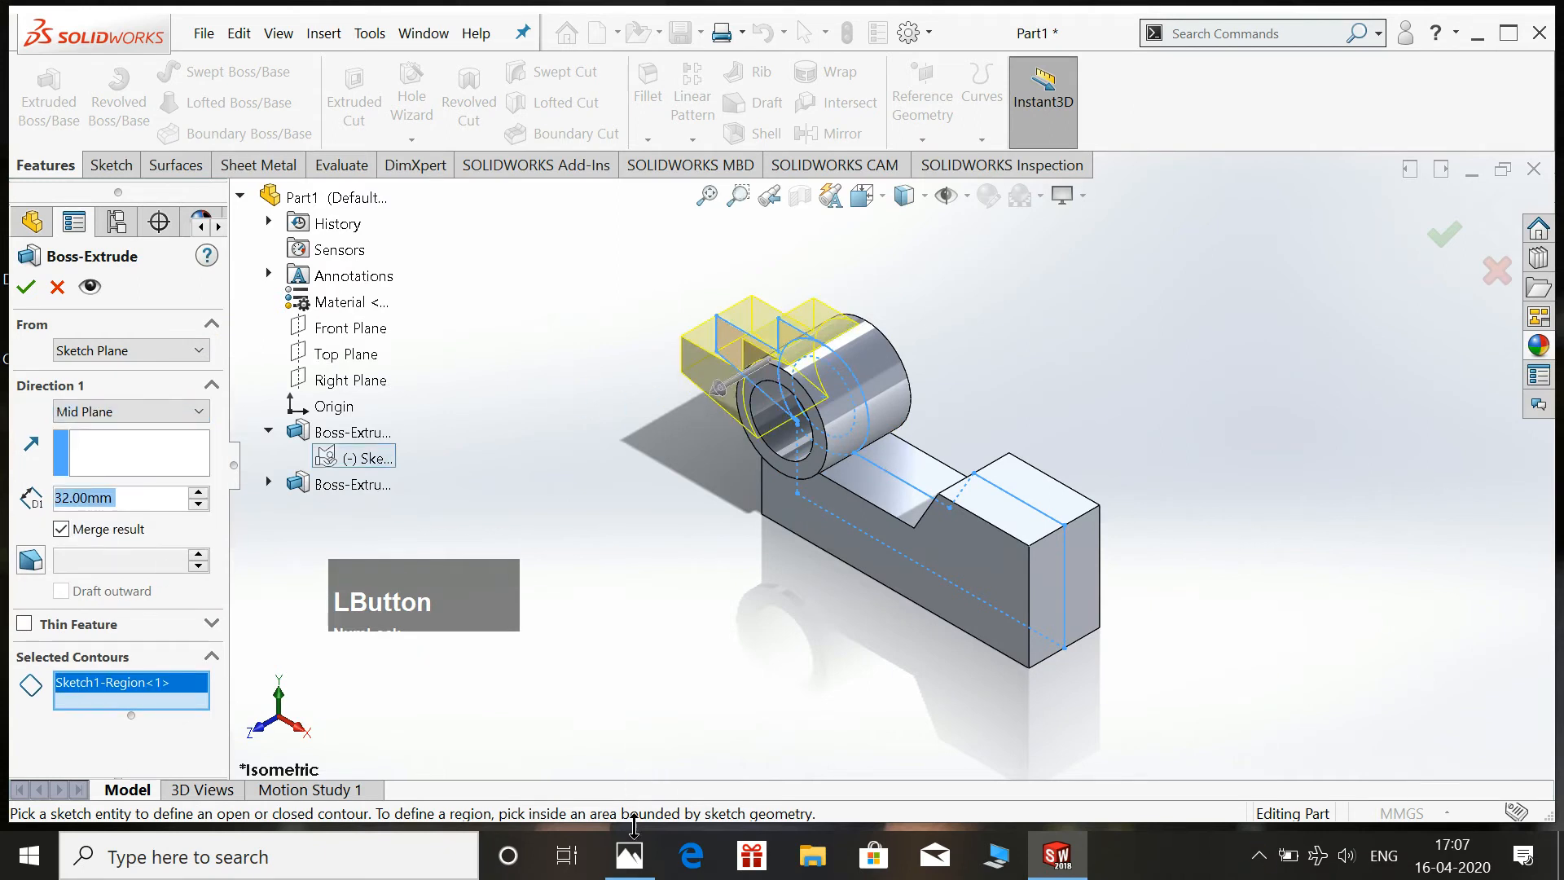
click(629, 856)
click(1056, 856)
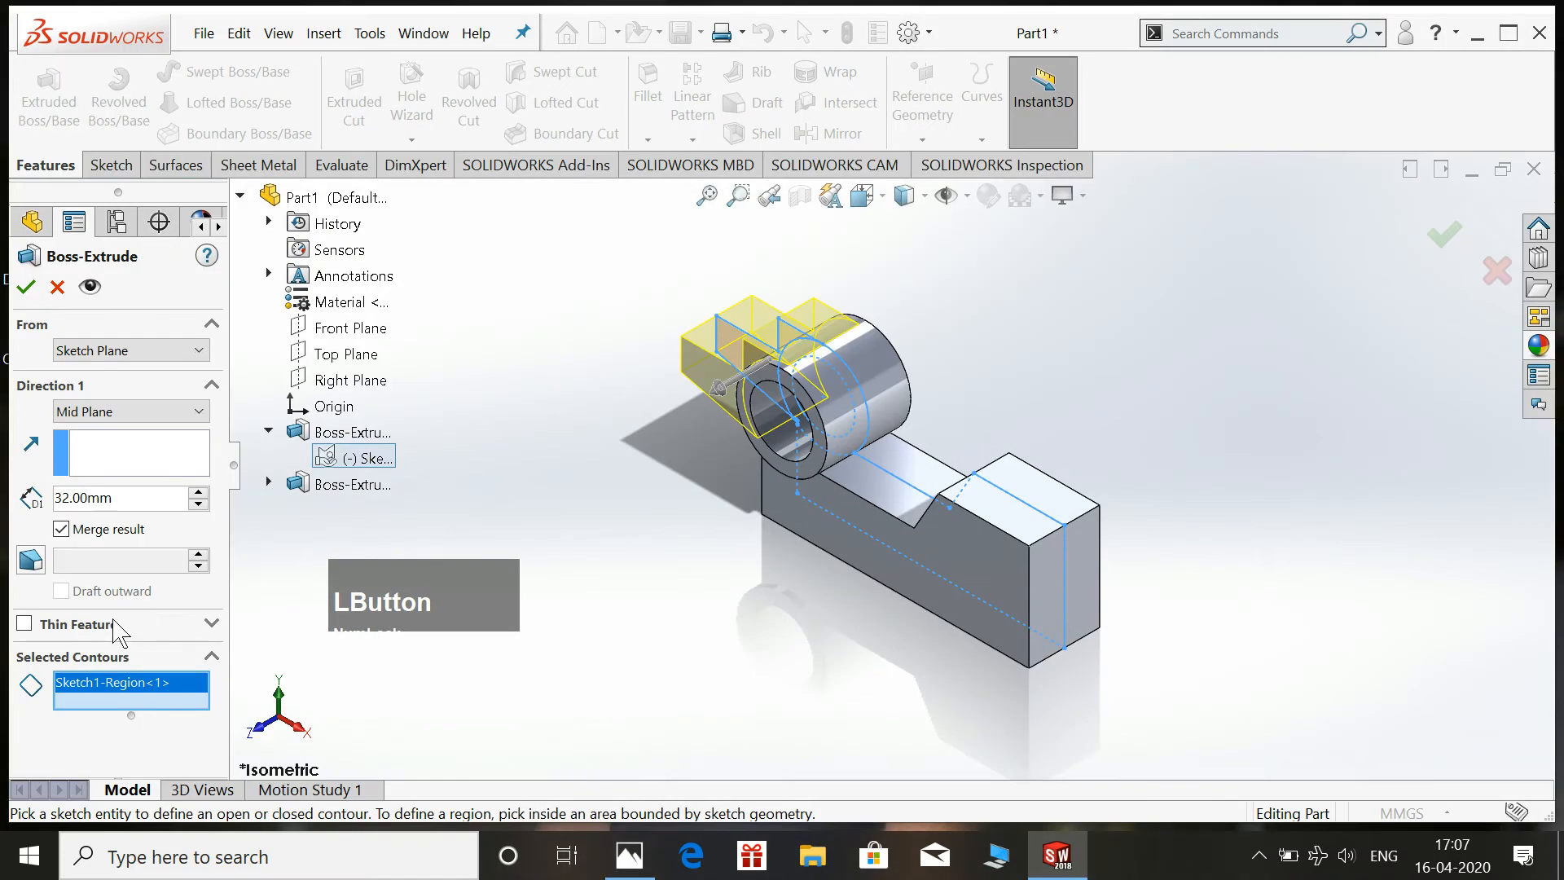
double_click(131, 497)
text(20)
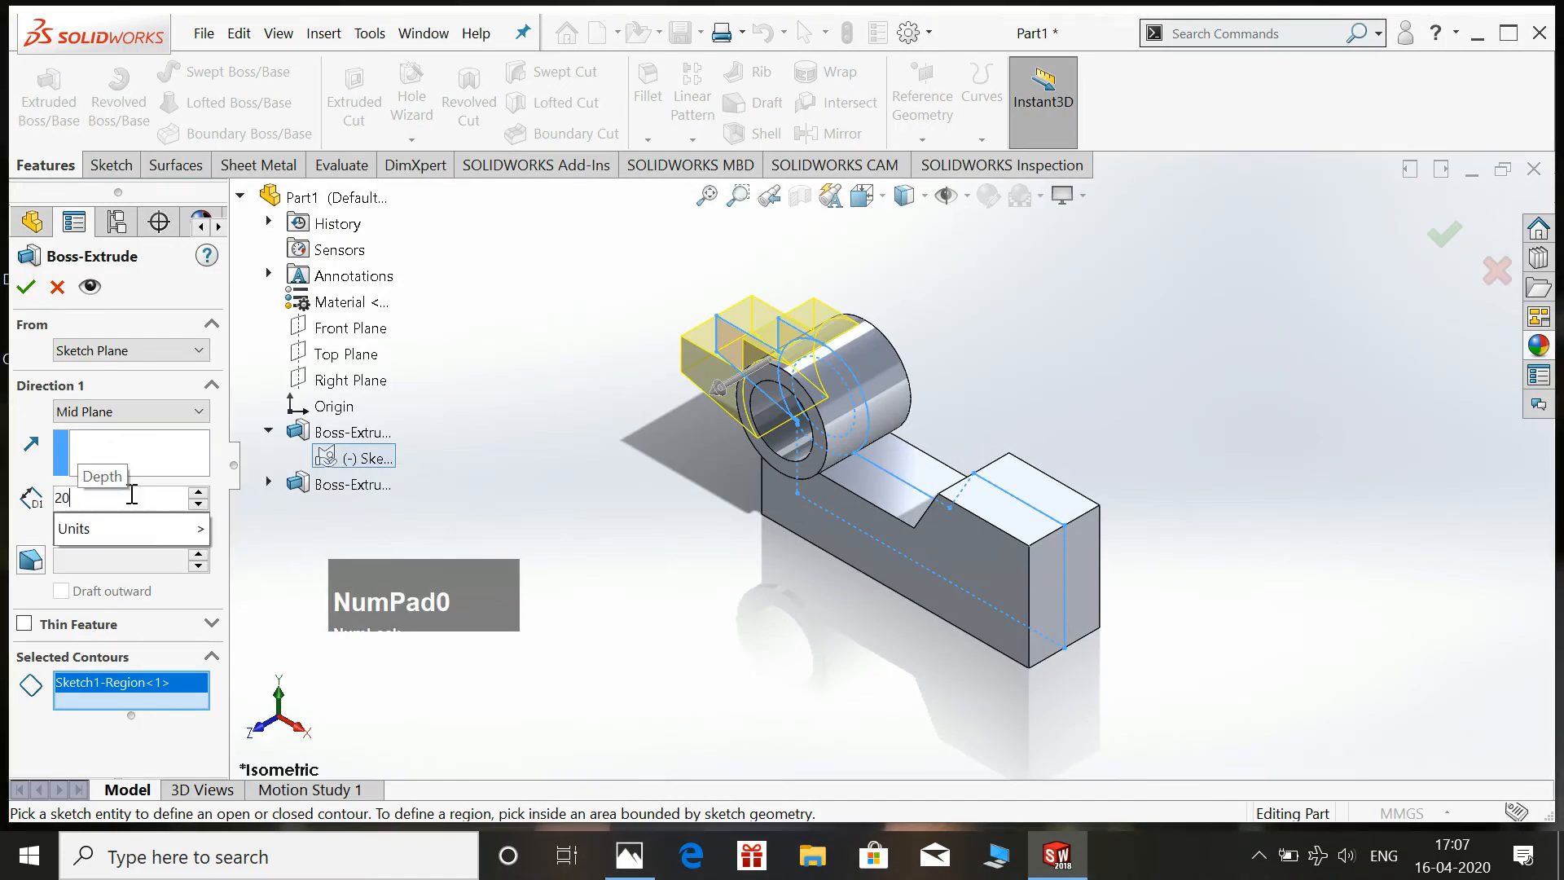
key(KP_Enter)
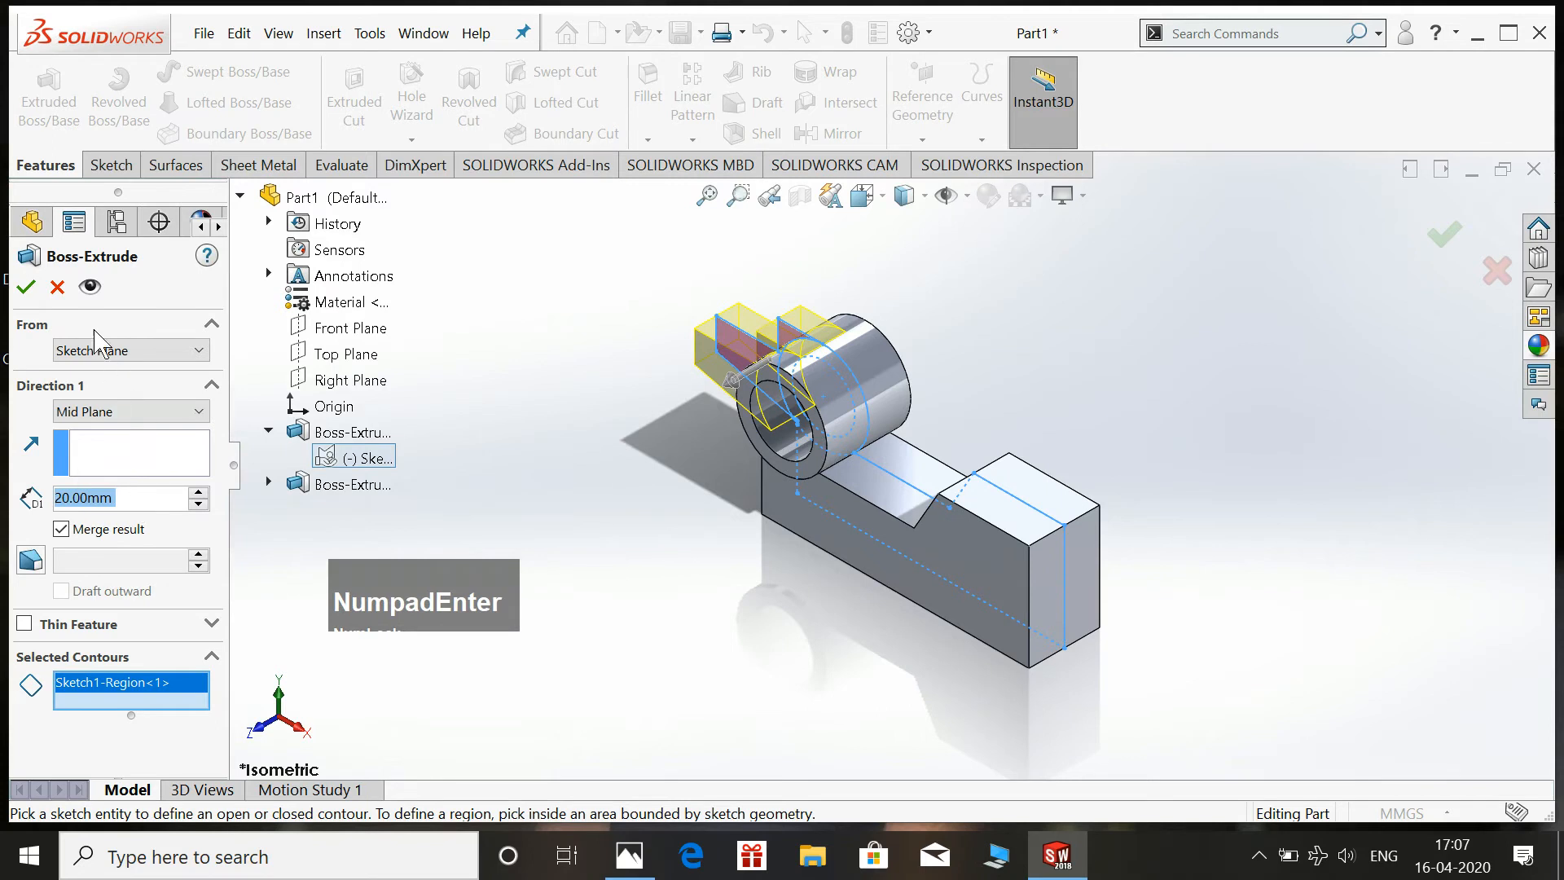
click(24, 287)
Start a new sketch on the underside face of the body and orient the view normal to it.
middle_drag(555, 519, 629, 551)
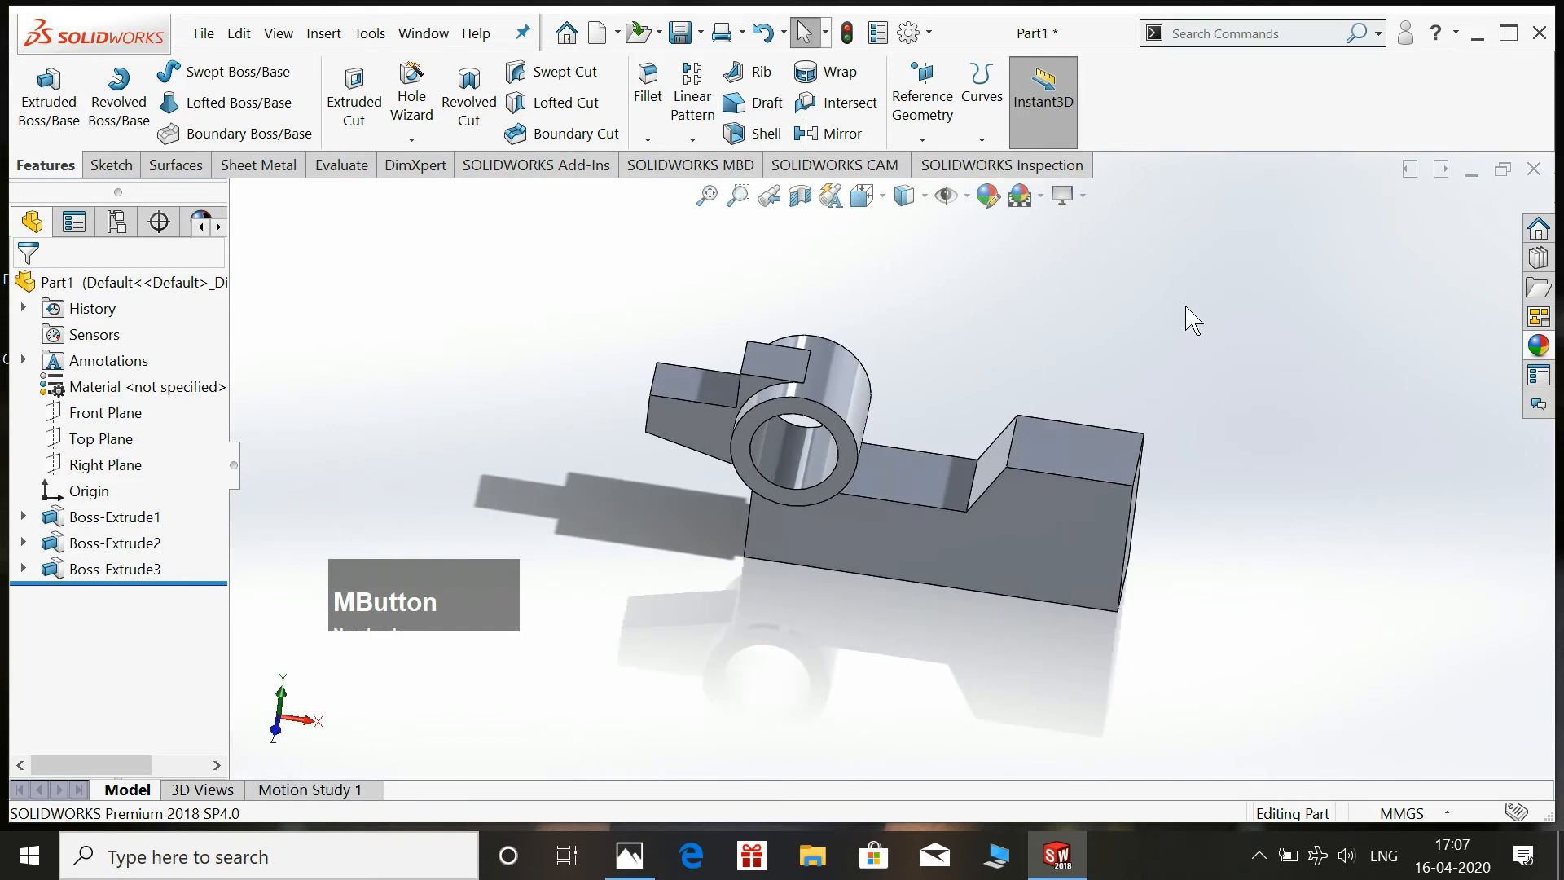
click(1206, 310)
middle_drag(1266, 546, 1320, 196)
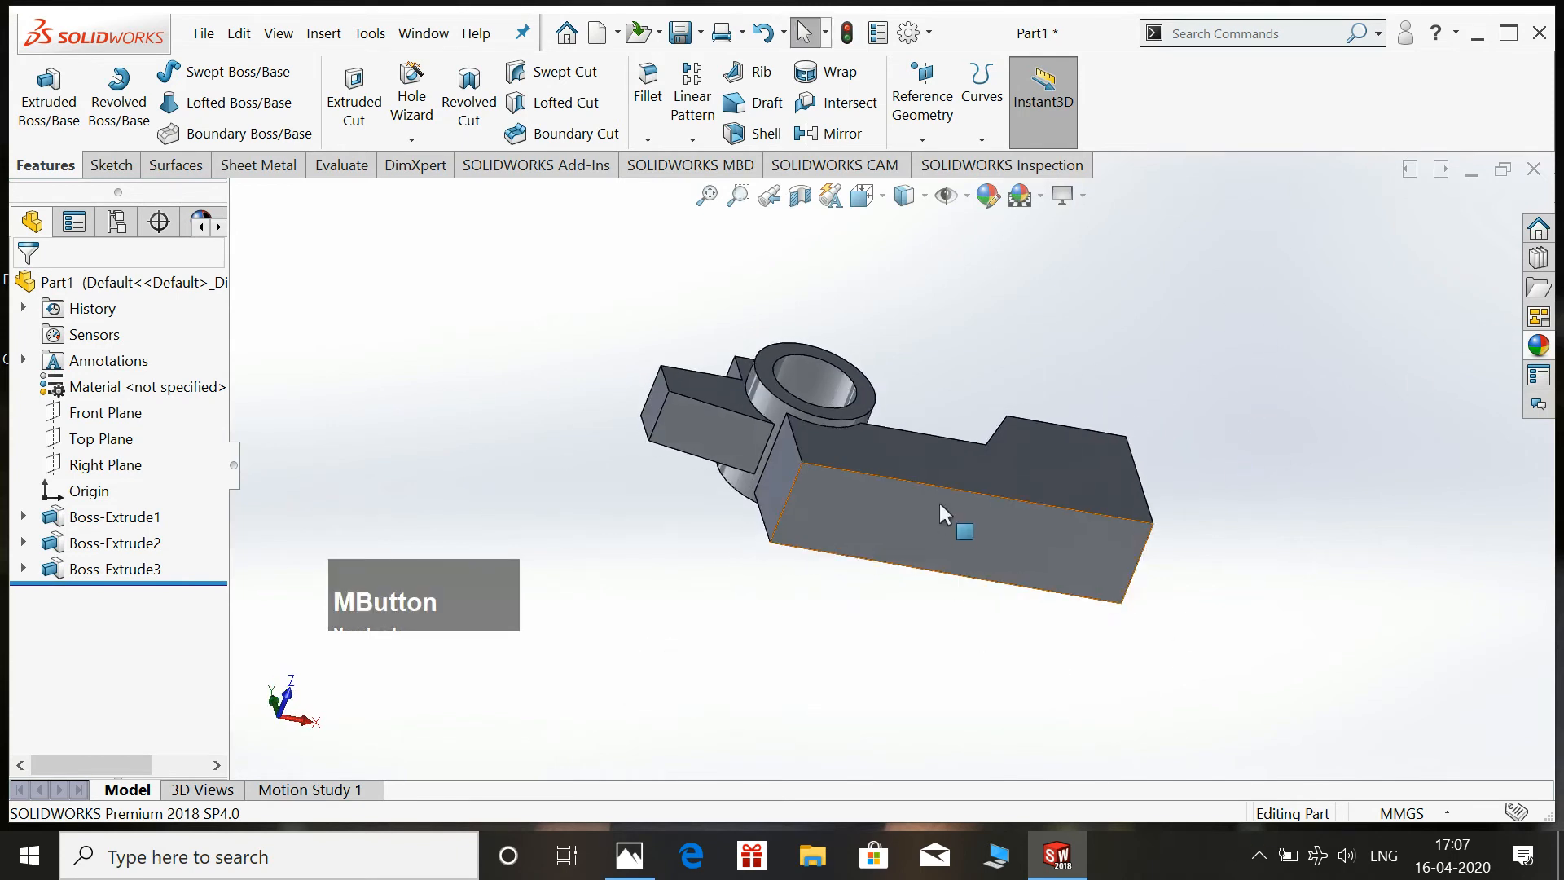
click(966, 511)
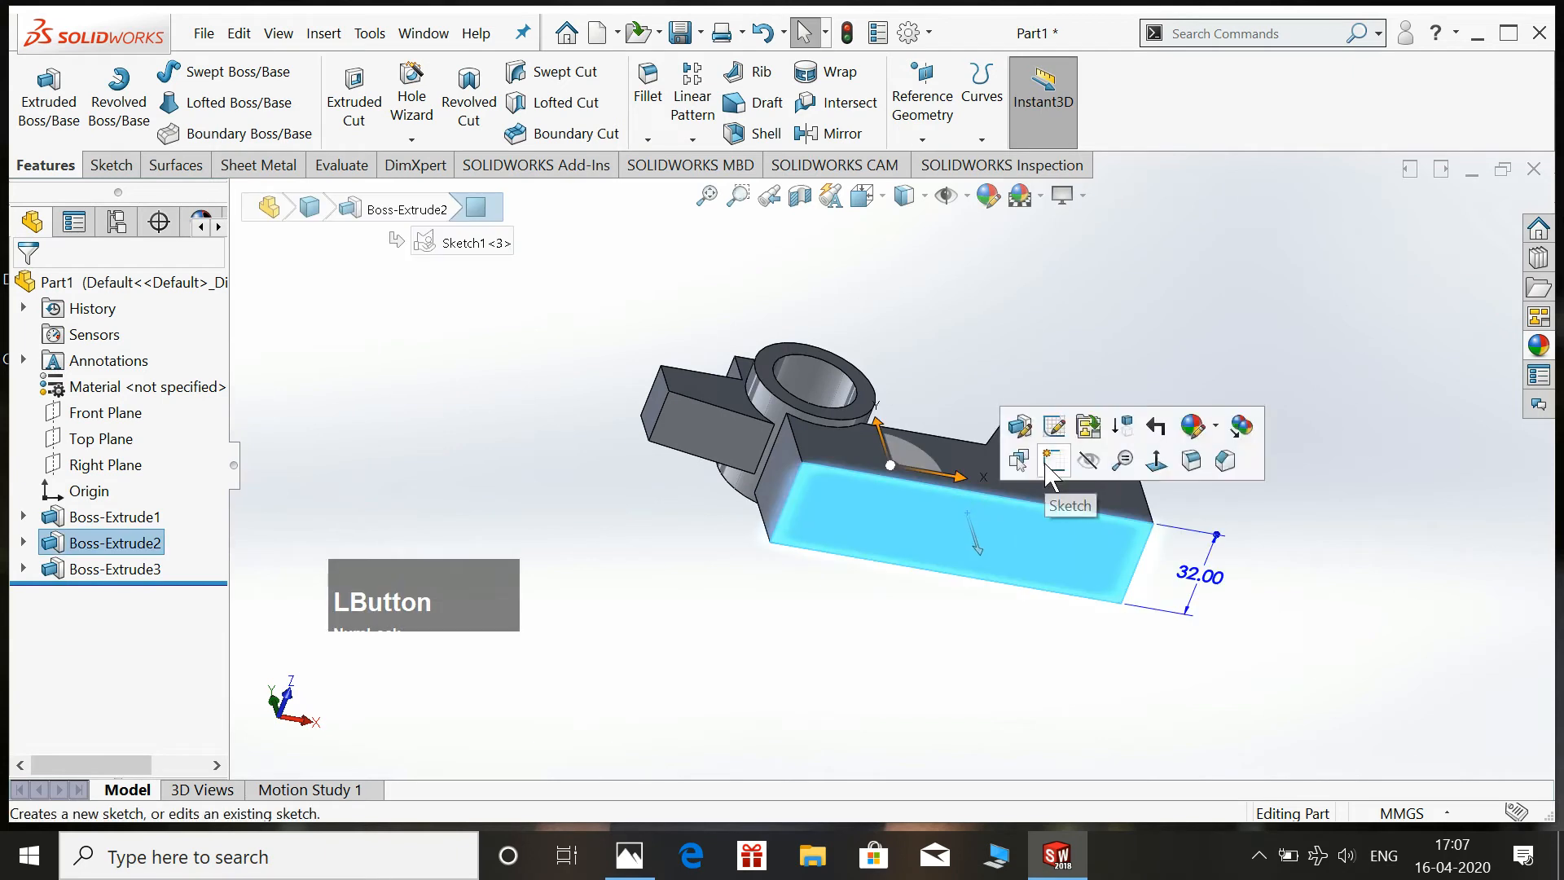
click(1046, 464)
key(space)
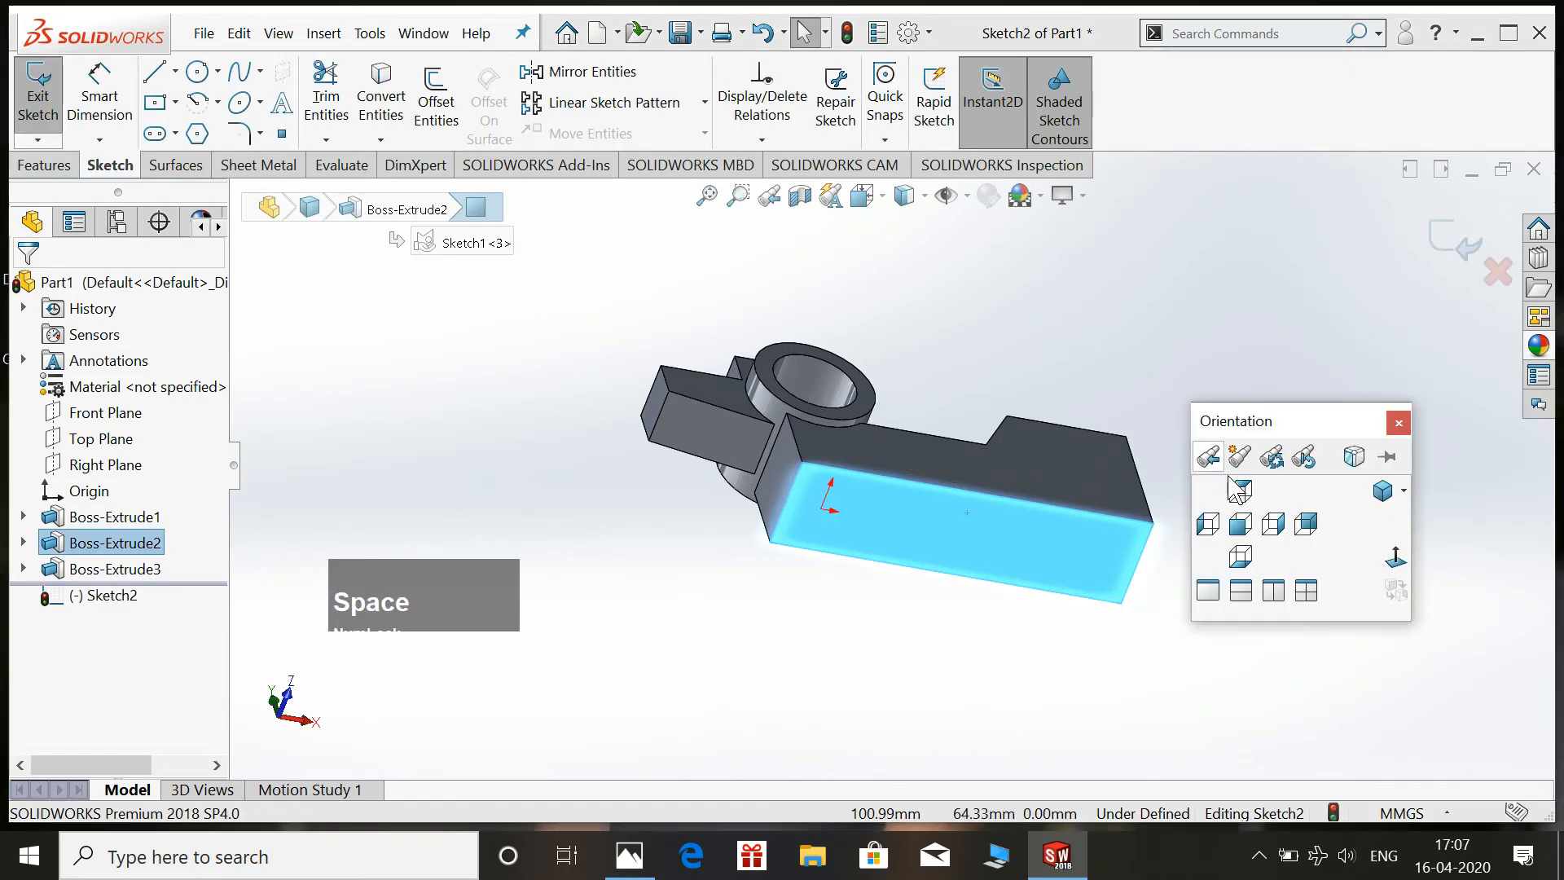
click(1398, 559)
scroll(1132, 367, up, 2)
scroll(1051, 335, down, 2)
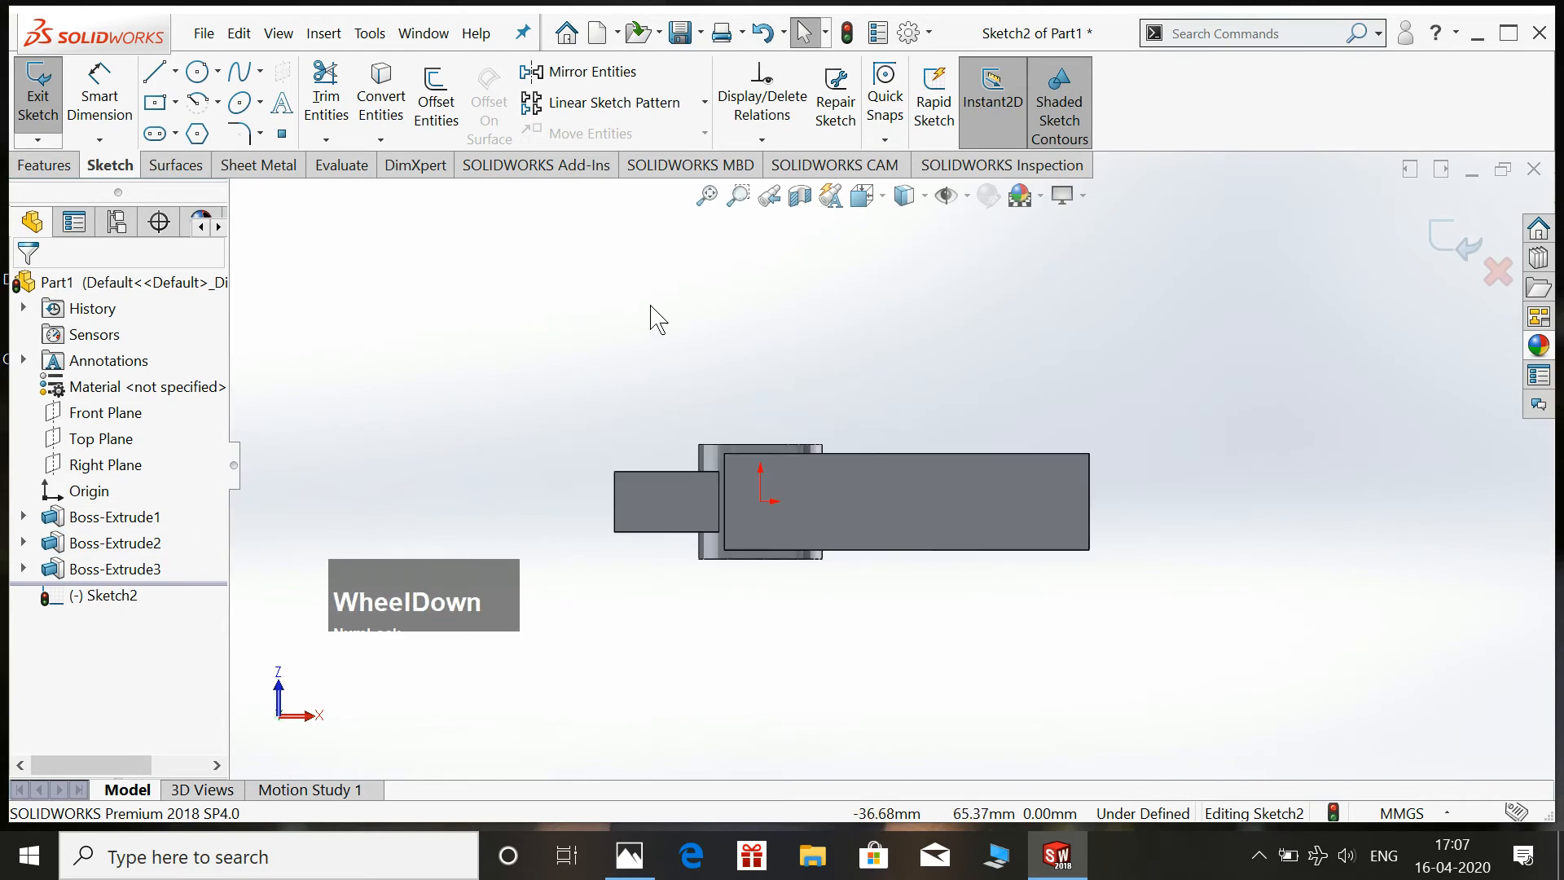
Consult the drawing and sketch a closed lug outline projecting about 14 mm from the body's long edge, with a perpendicular ring-side end and a sloped far end.
click(154, 72)
click(629, 854)
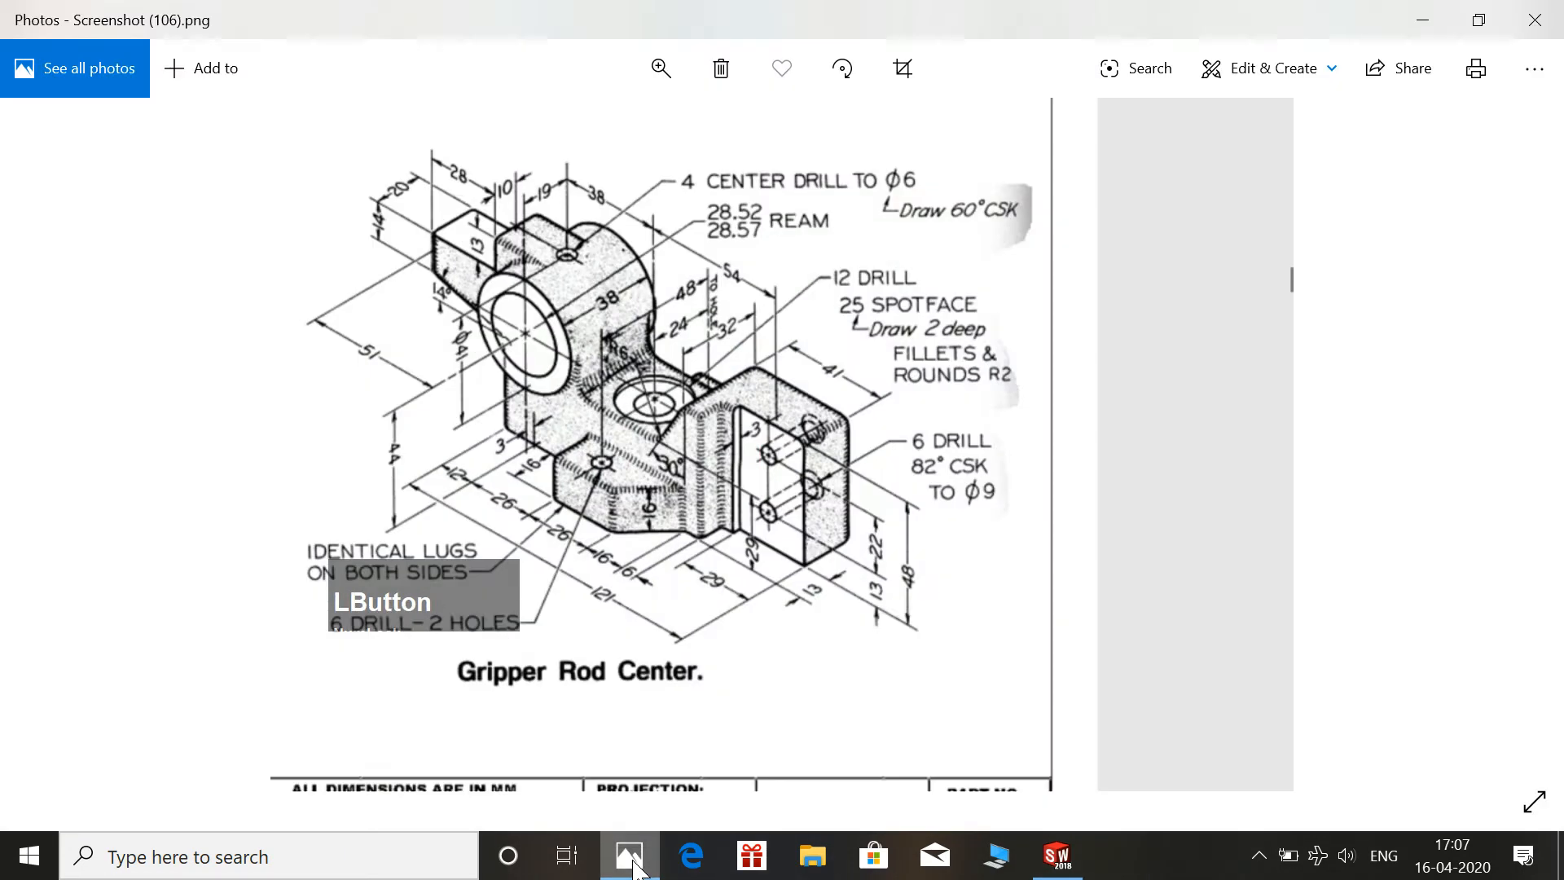
click(629, 854)
click(920, 454)
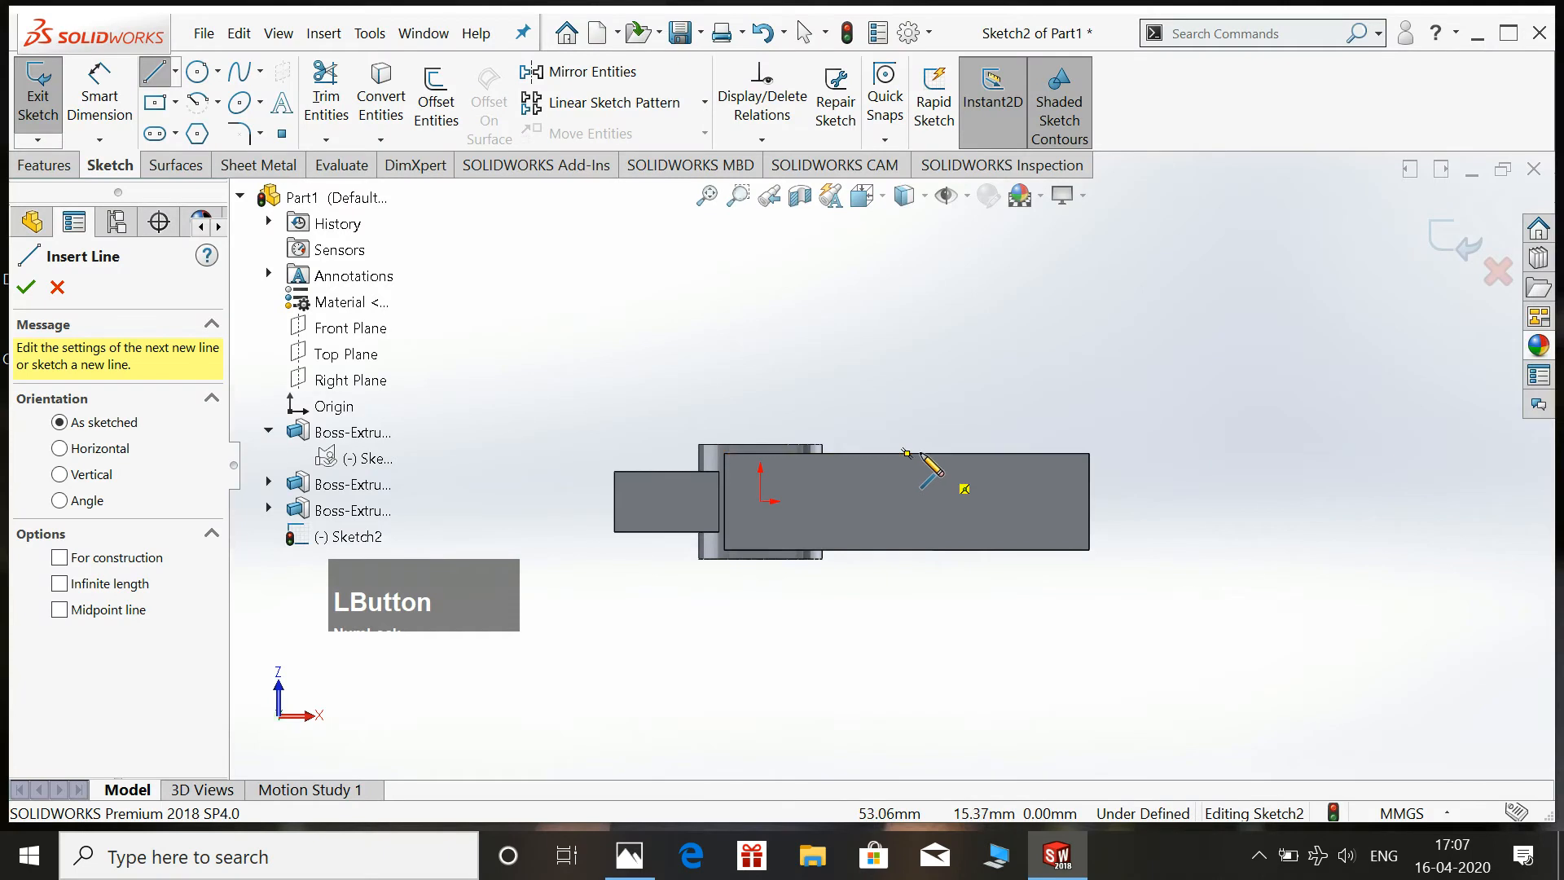
click(920, 410)
click(988, 410)
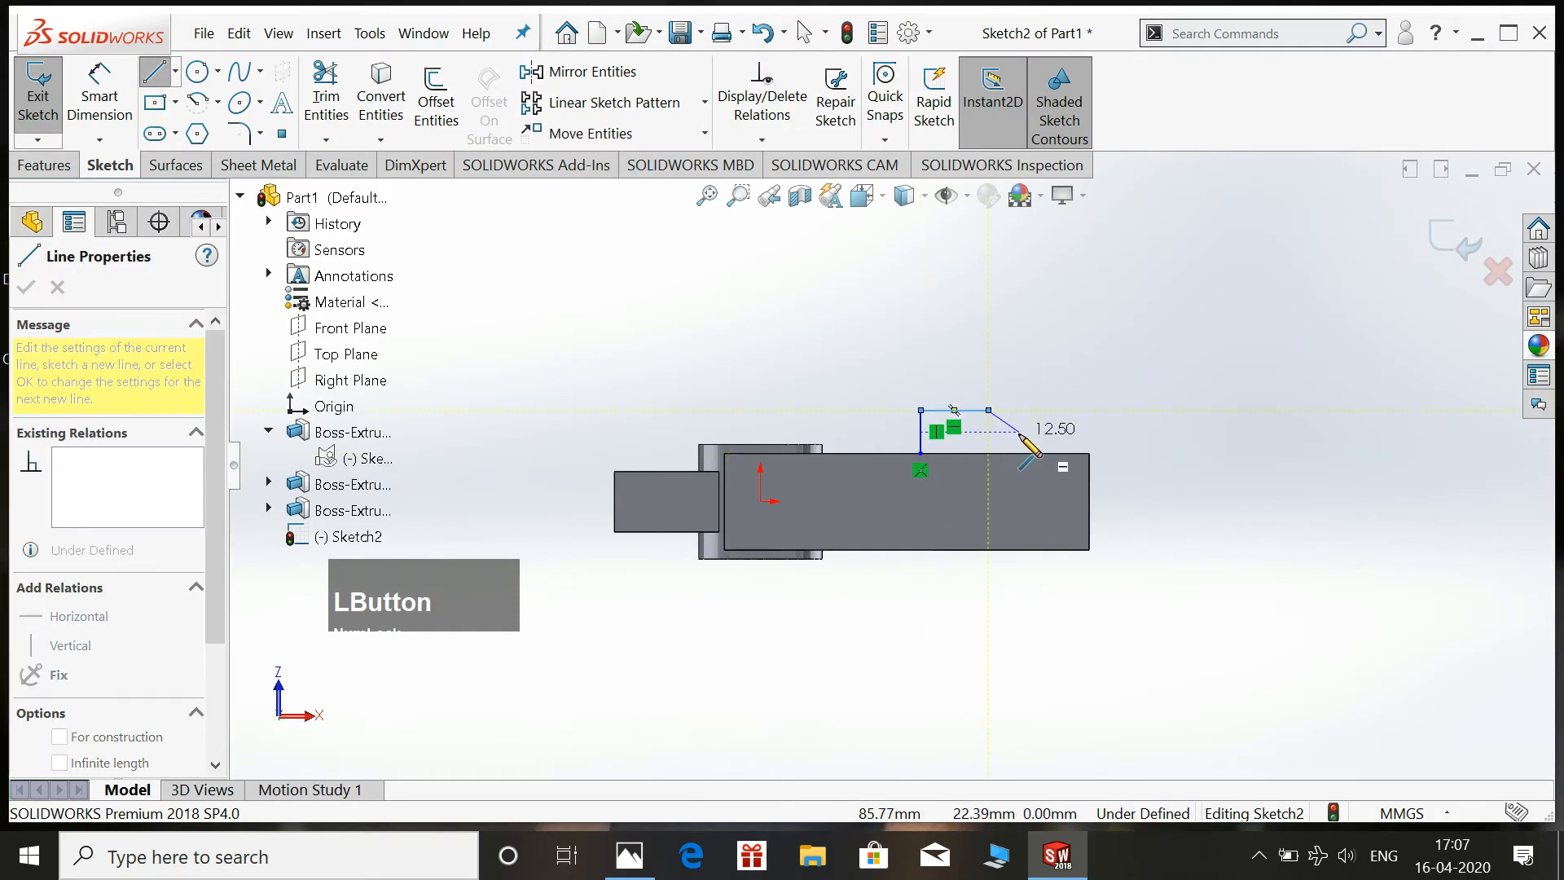
click(646, 864)
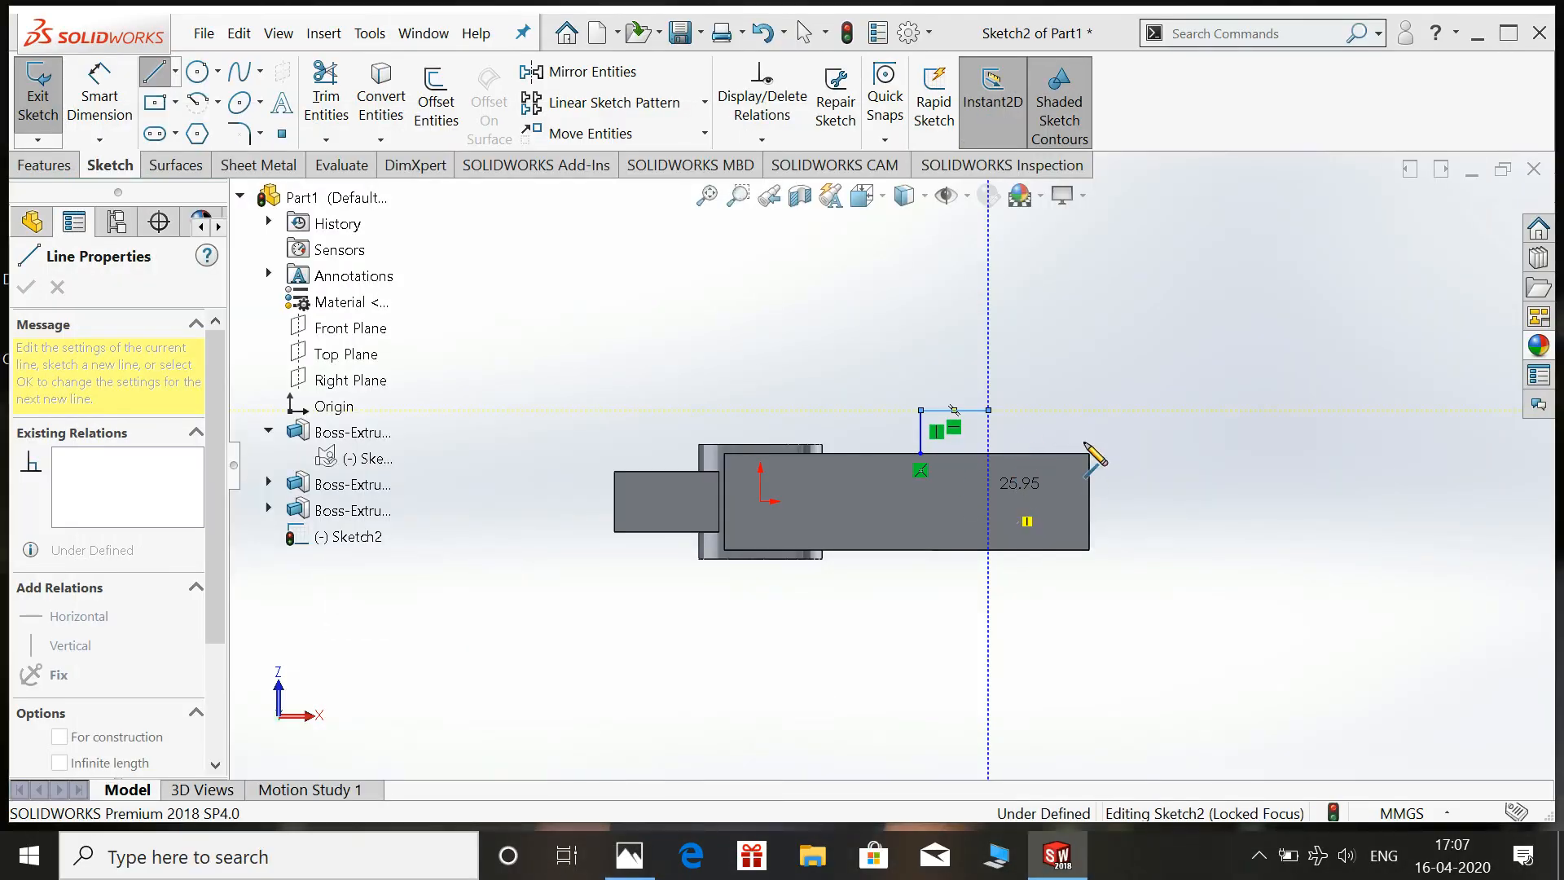
click(989, 410)
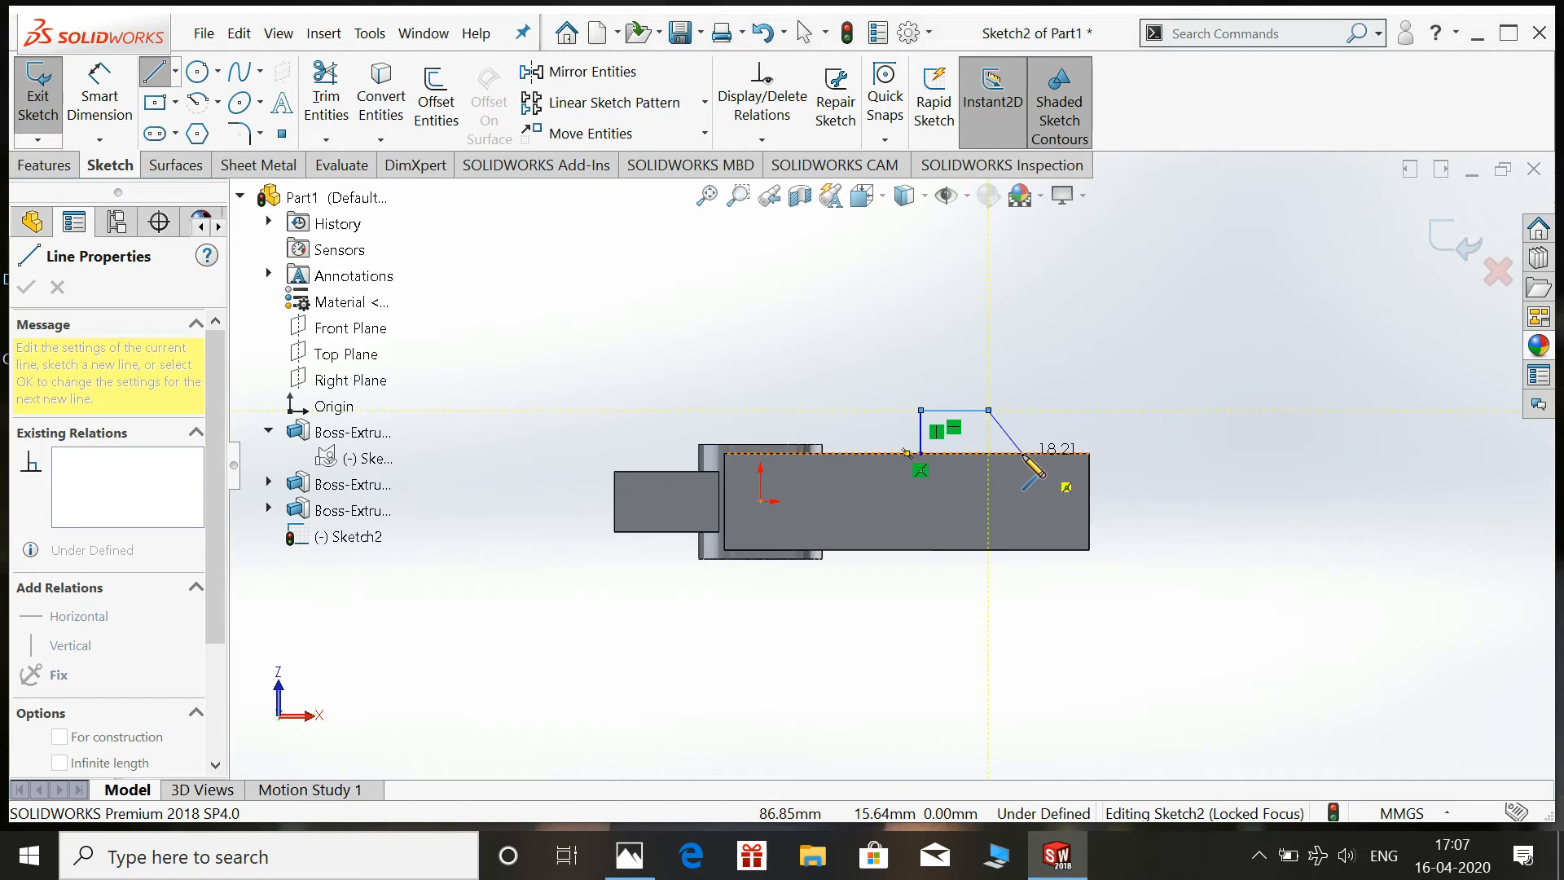
click(1023, 453)
click(921, 453)
key(Escape)
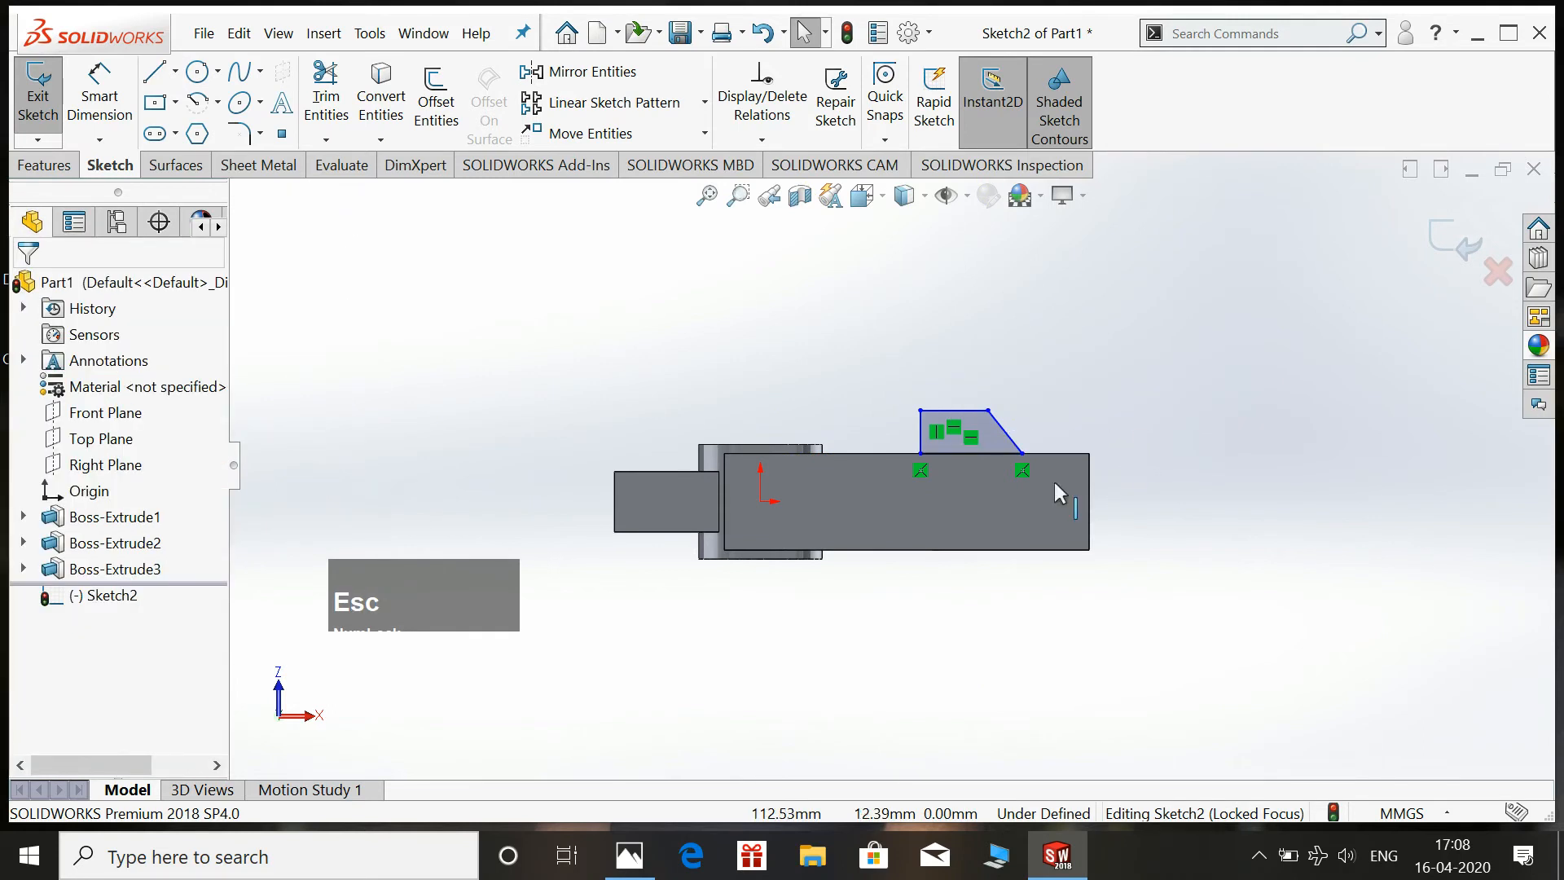
Dimension the lug's perpendicular end to the body's ring-side edge as 12+26 mm, consulting the reference drawing for the lug dimensions.
click(629, 860)
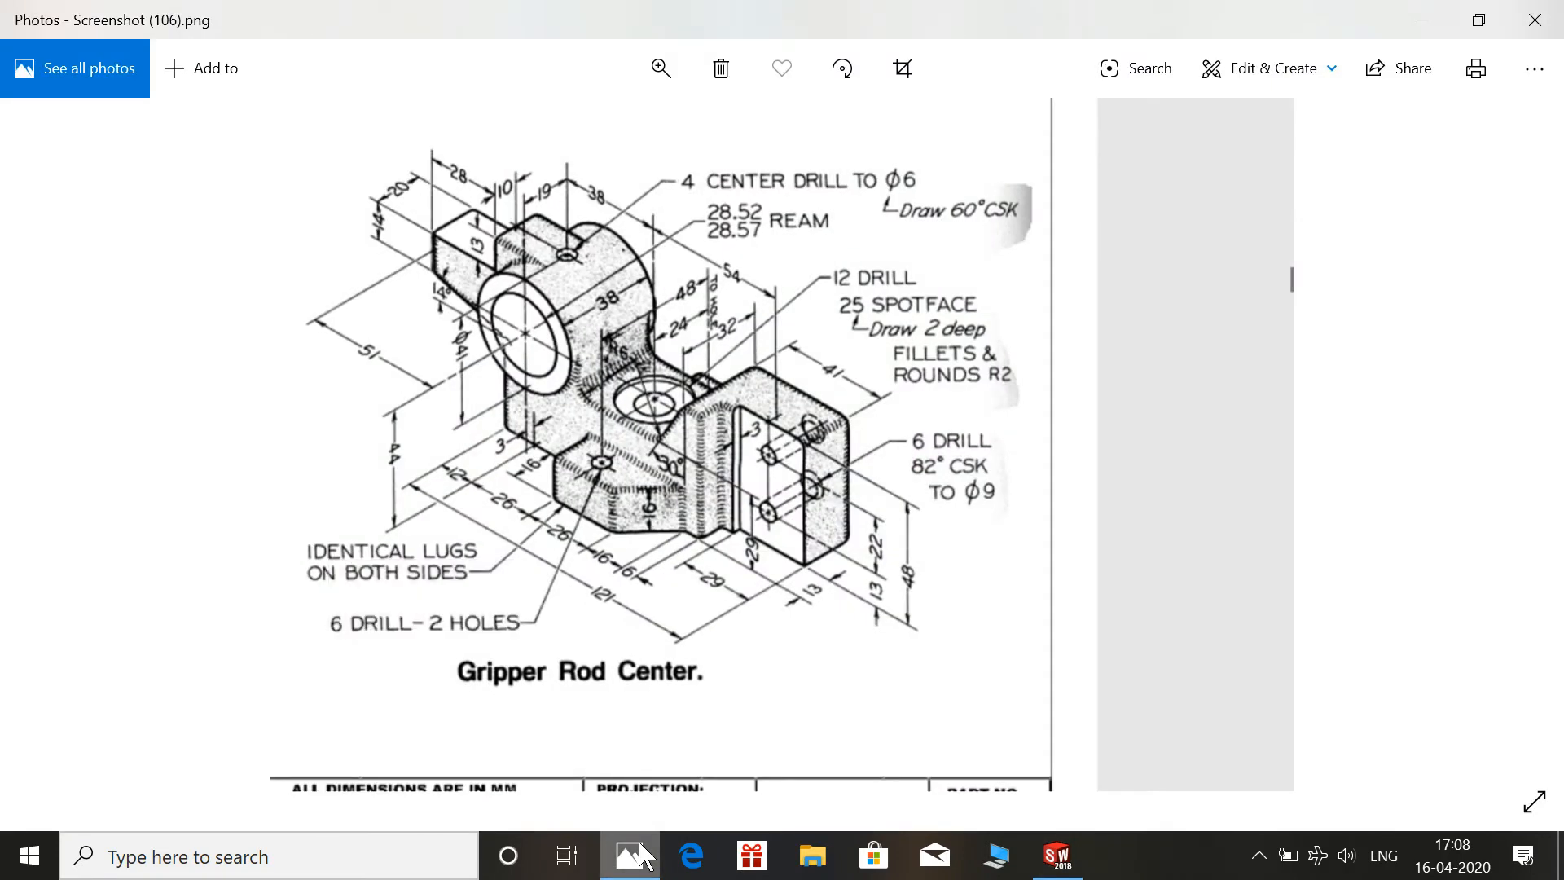
click(643, 855)
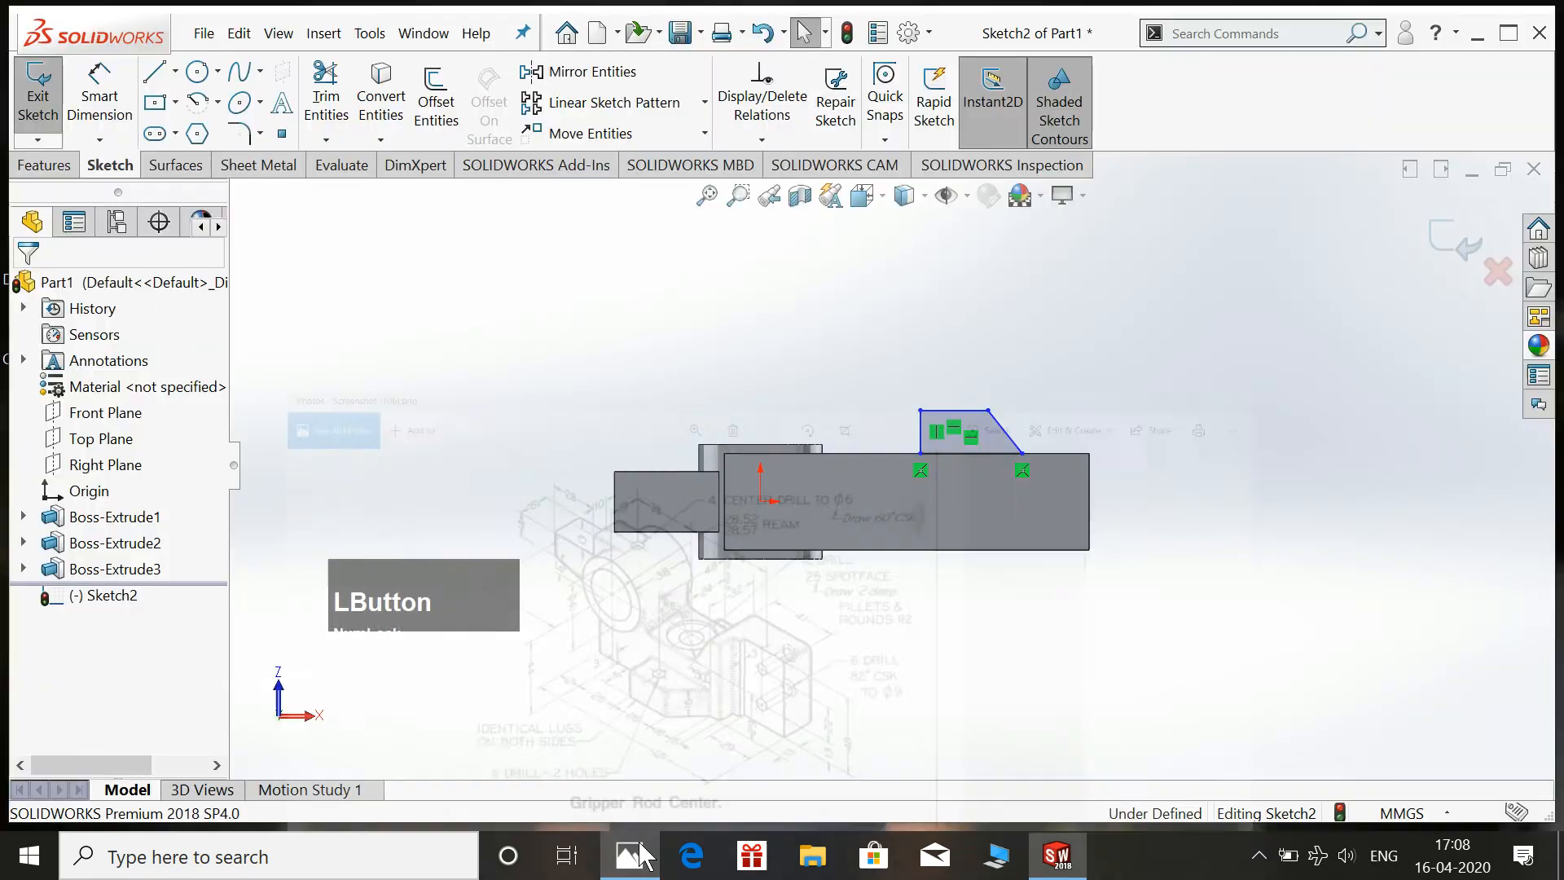
click(101, 116)
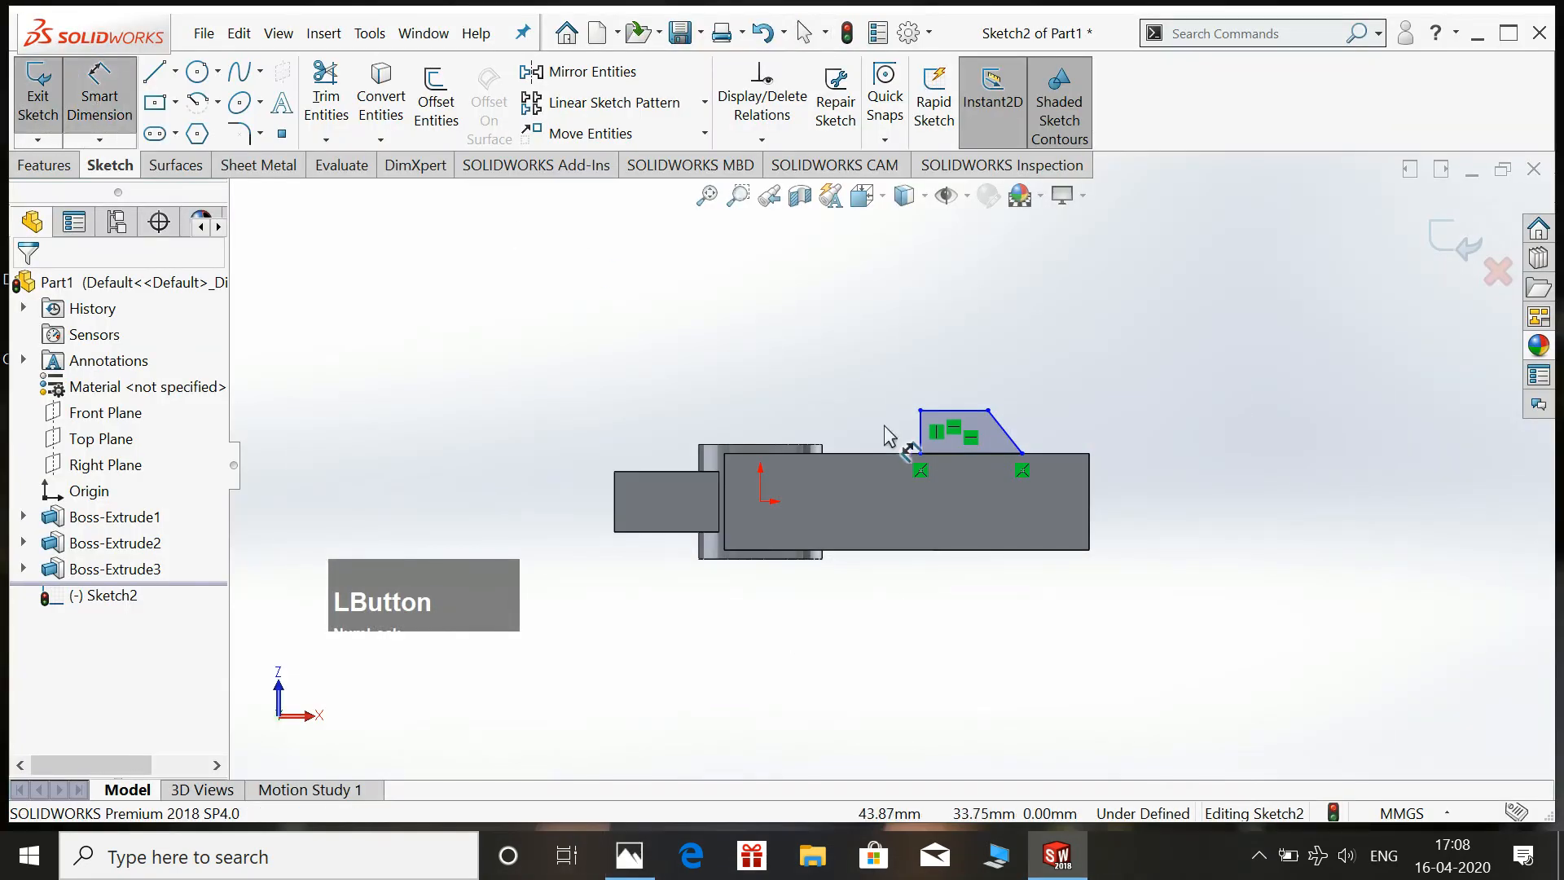
click(725, 477)
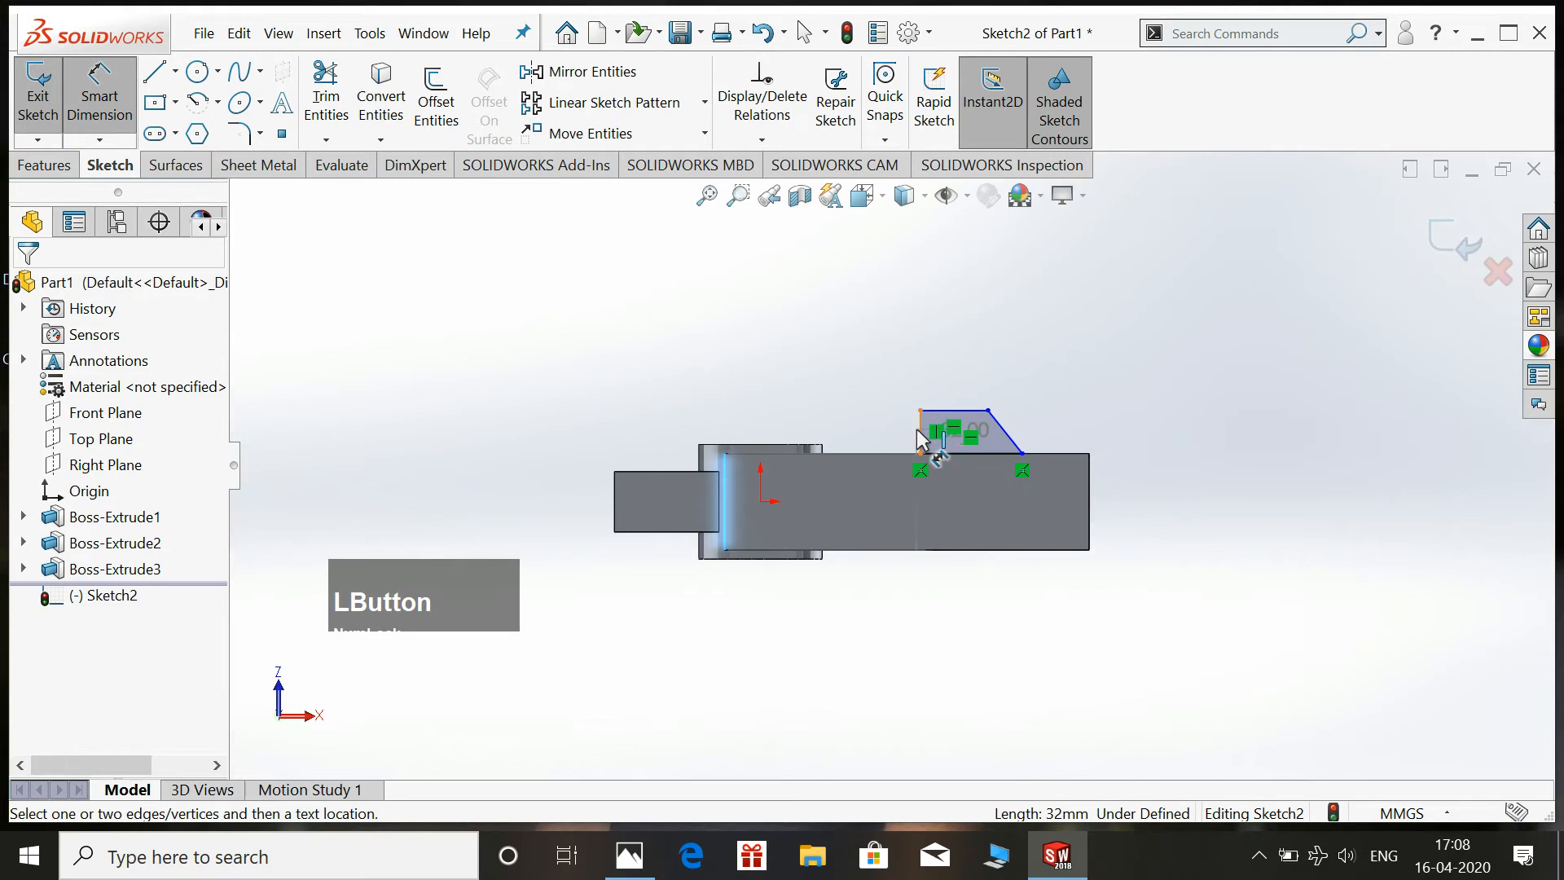
click(920, 428)
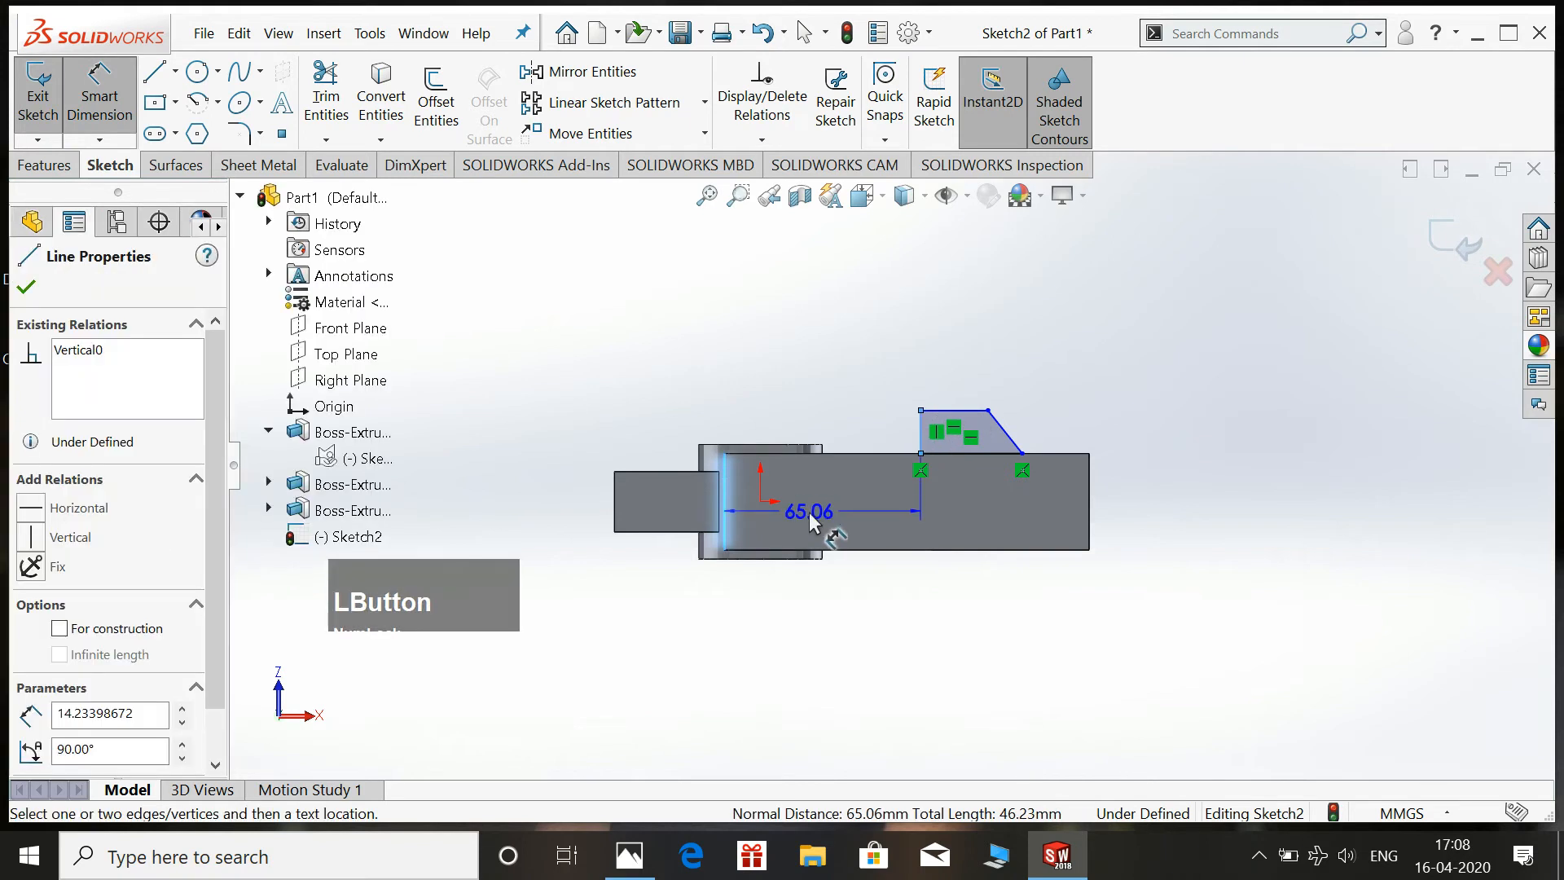
click(810, 517)
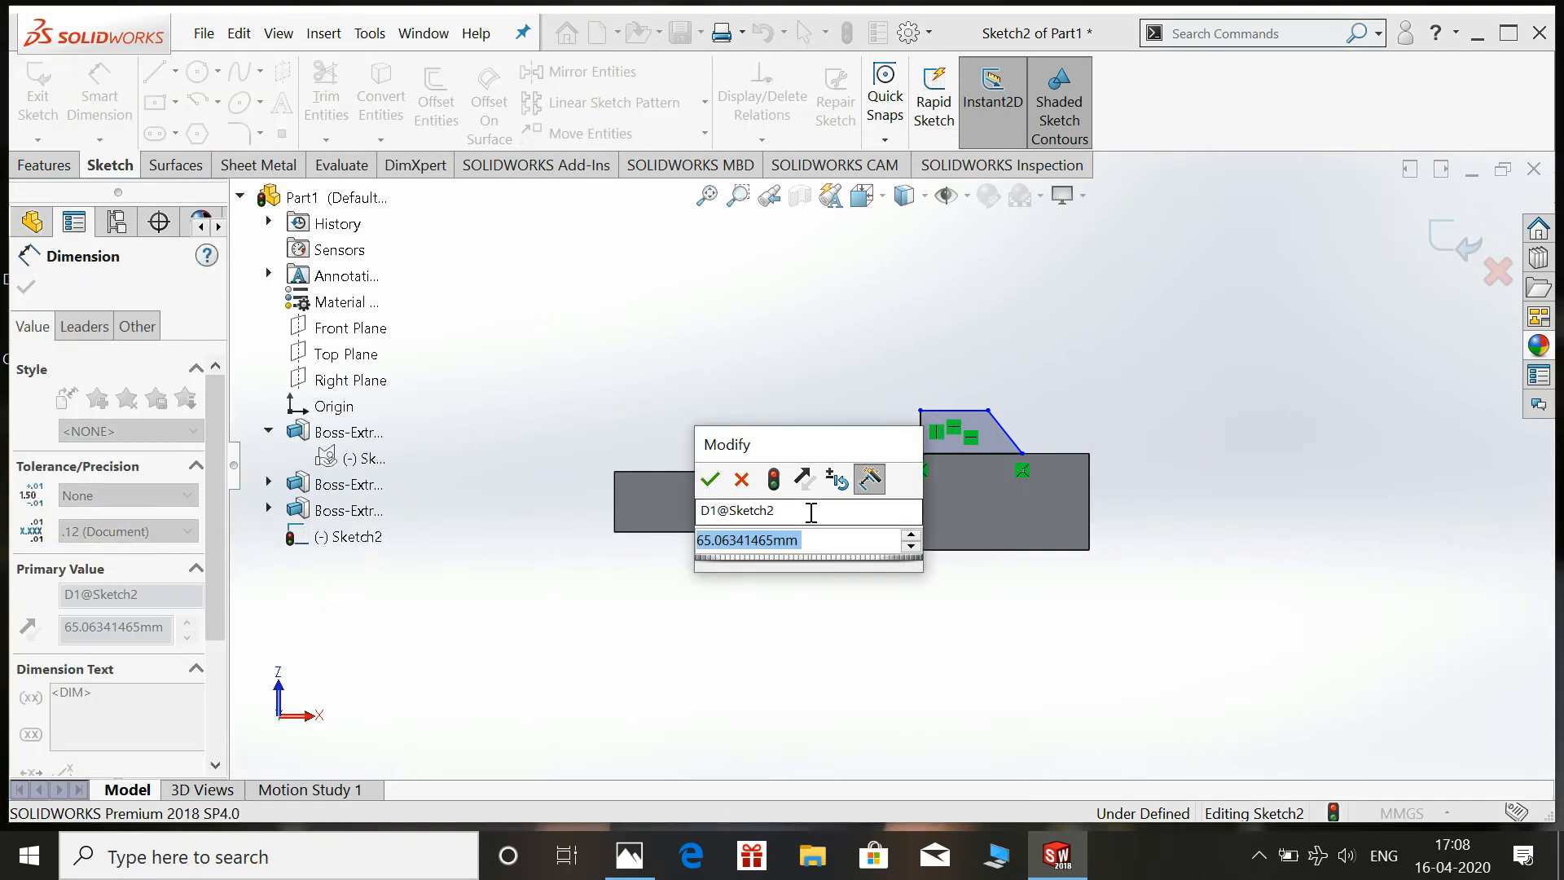
text(12+26)
key(Return)
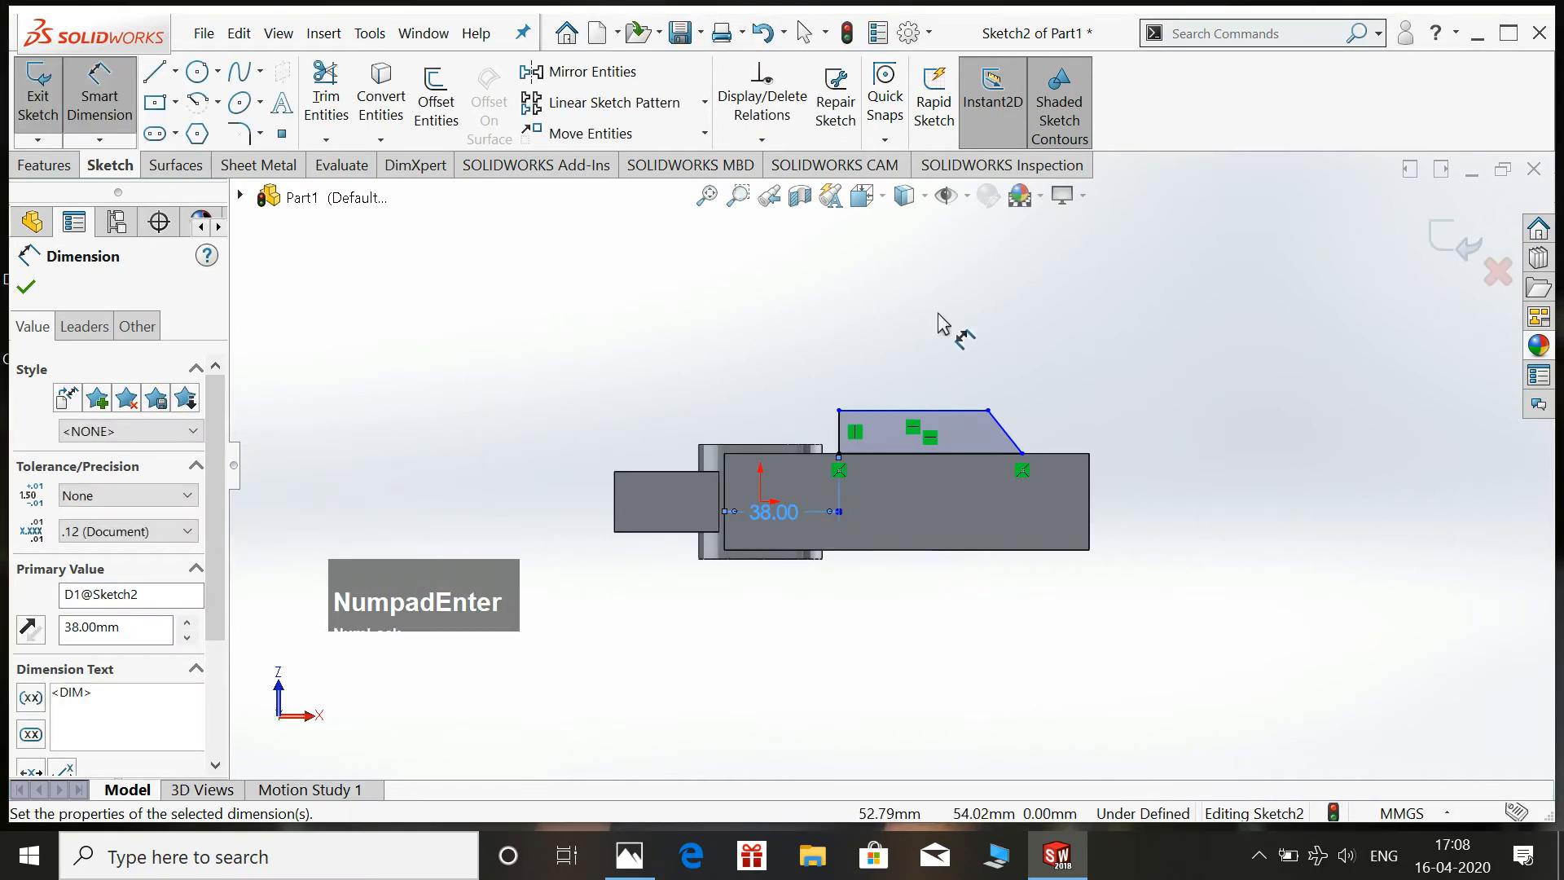
click(629, 857)
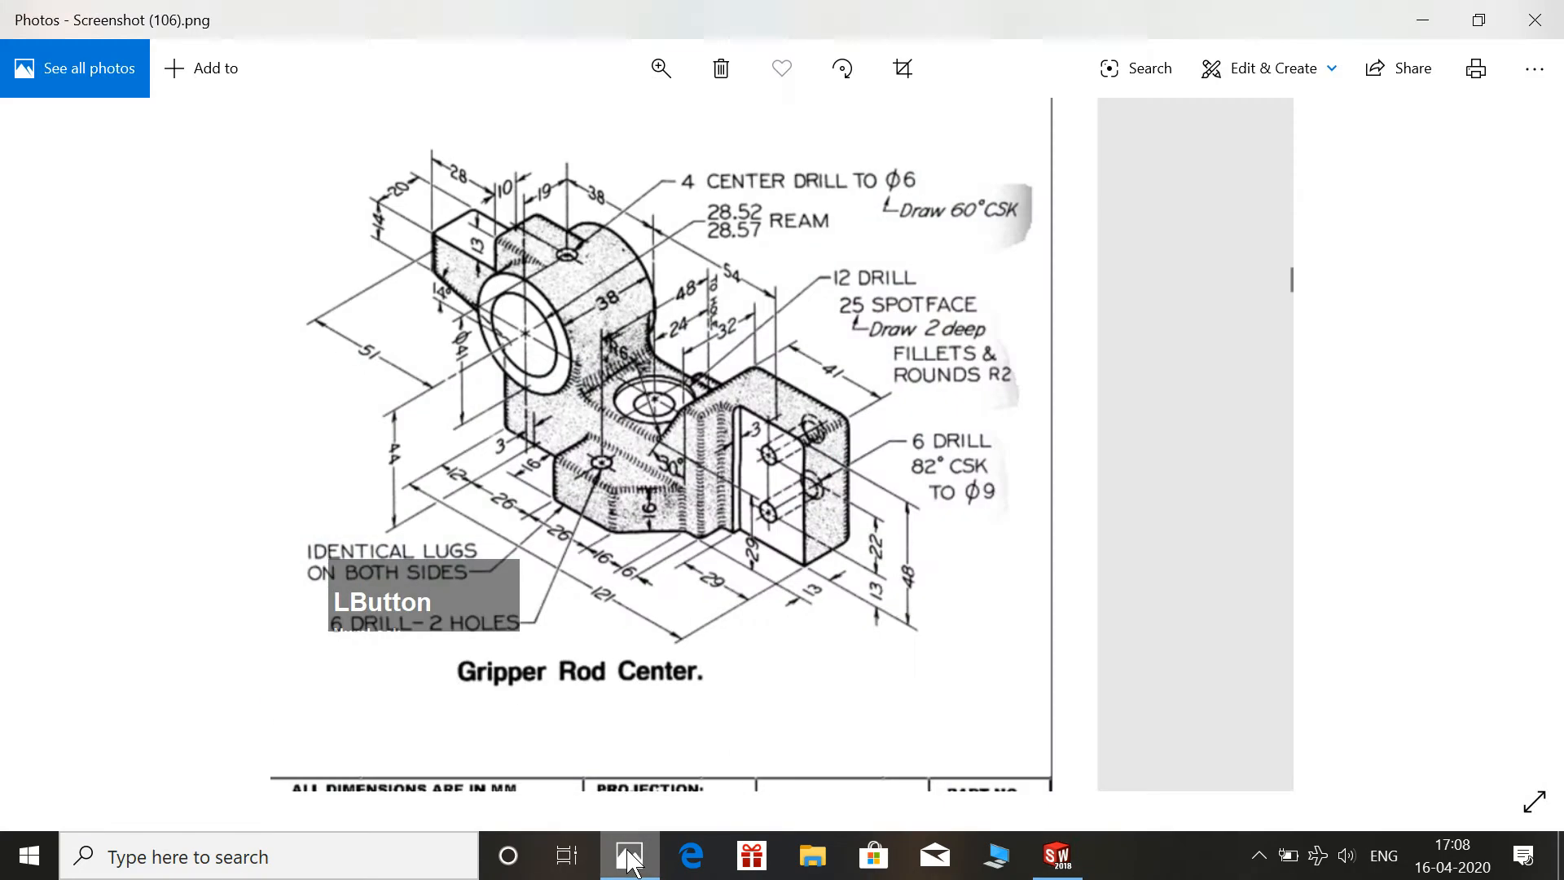
click(630, 856)
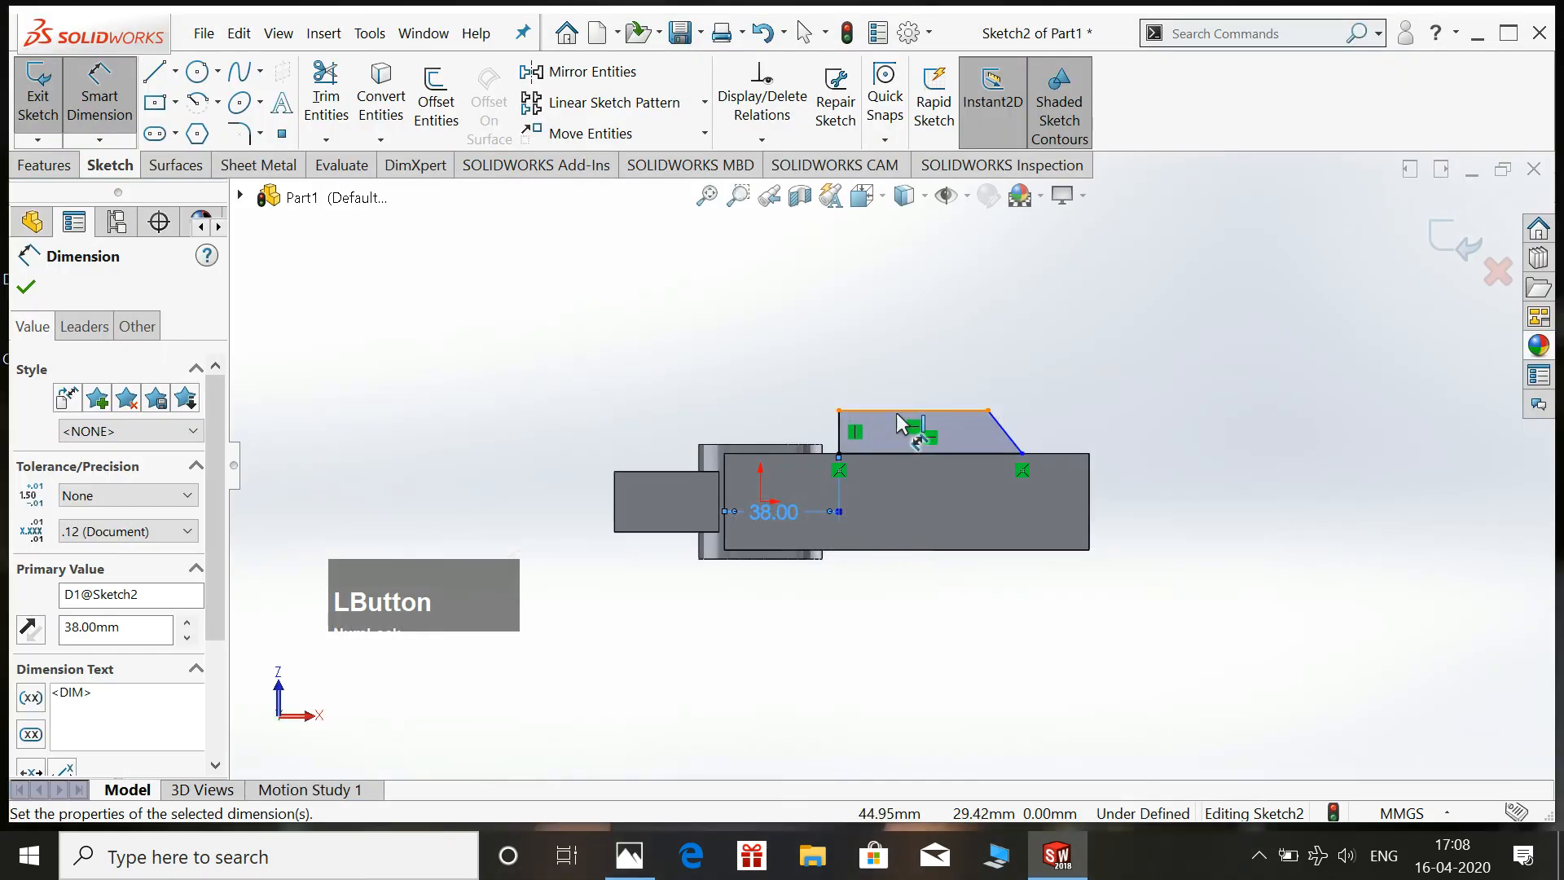
Dimension the length of the lug's outer edge parallel to the body as 26 mm.
click(898, 414)
click(908, 366)
text(26)
key(KP_Enter)
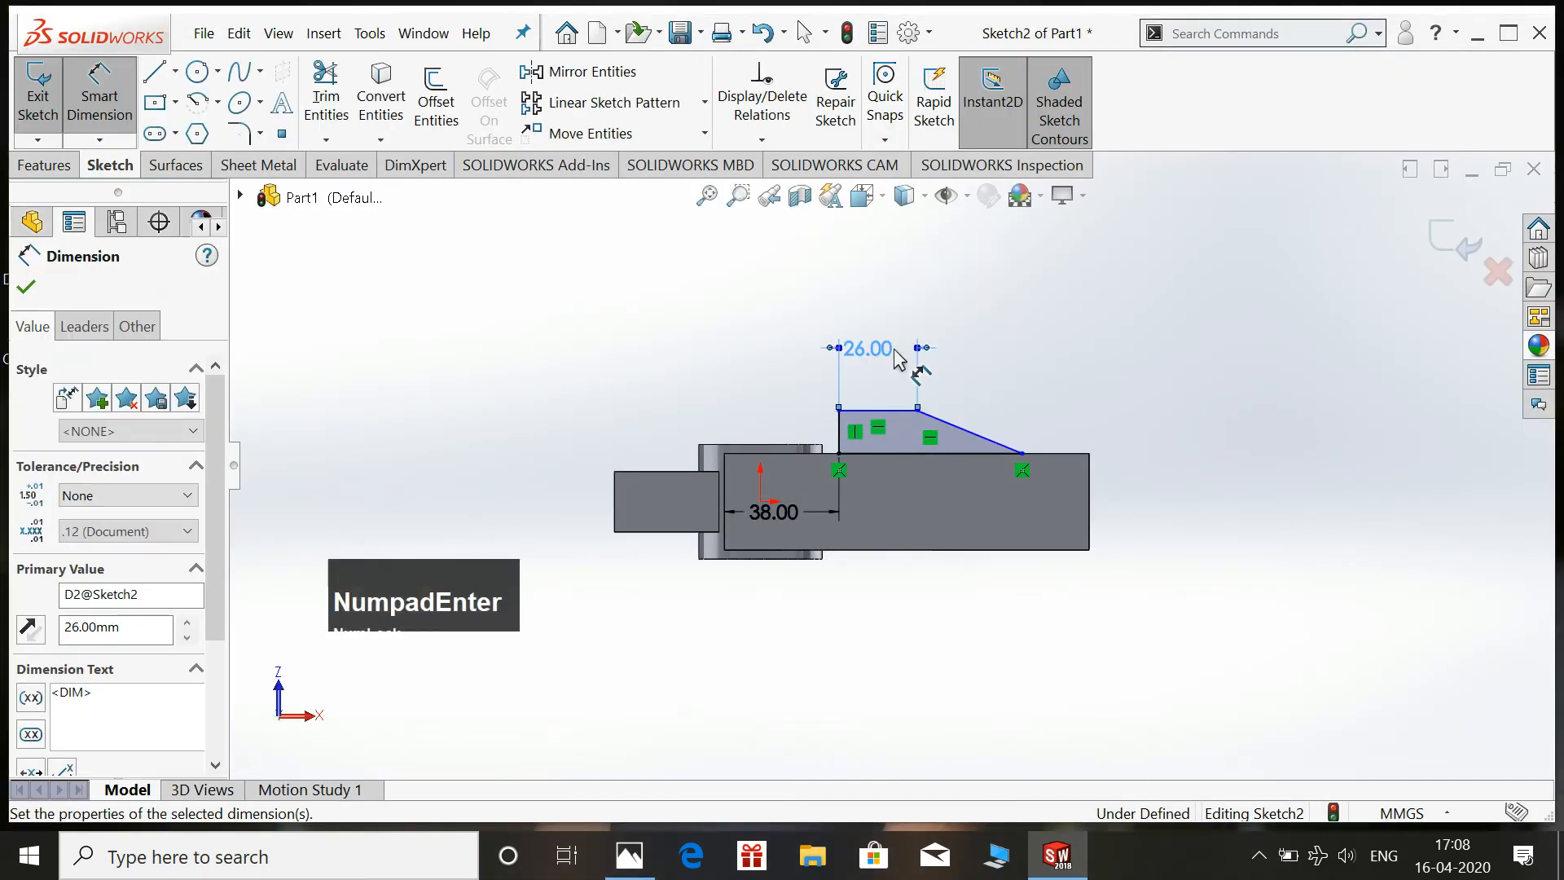
Check the drawing and dimension the horizontal span of the lug's sloped end as 16 mm.
click(630, 857)
click(630, 857)
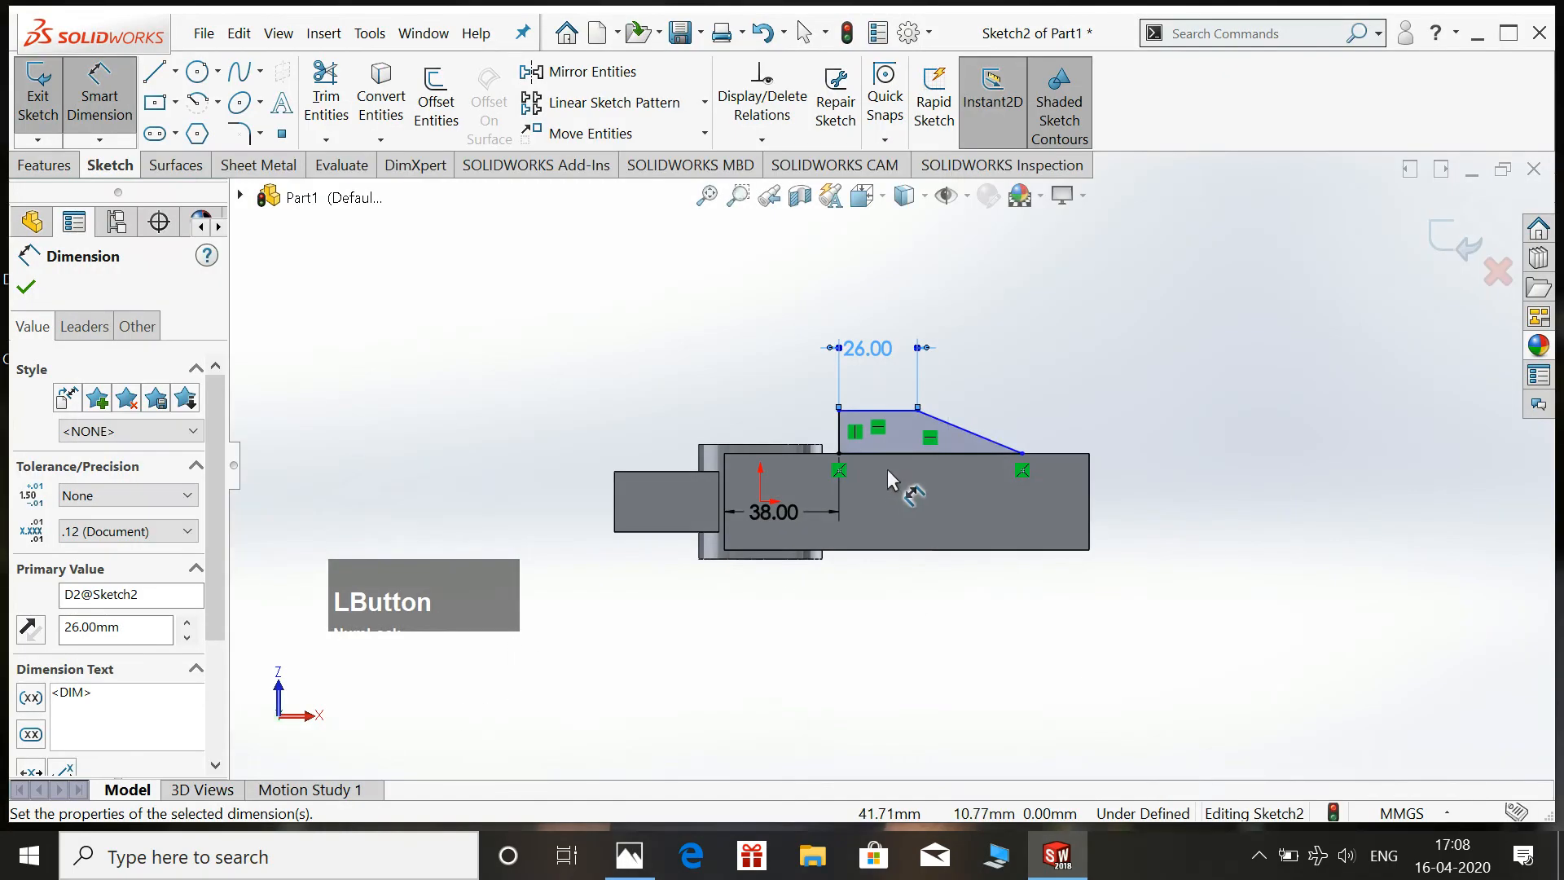
click(1009, 451)
click(1024, 454)
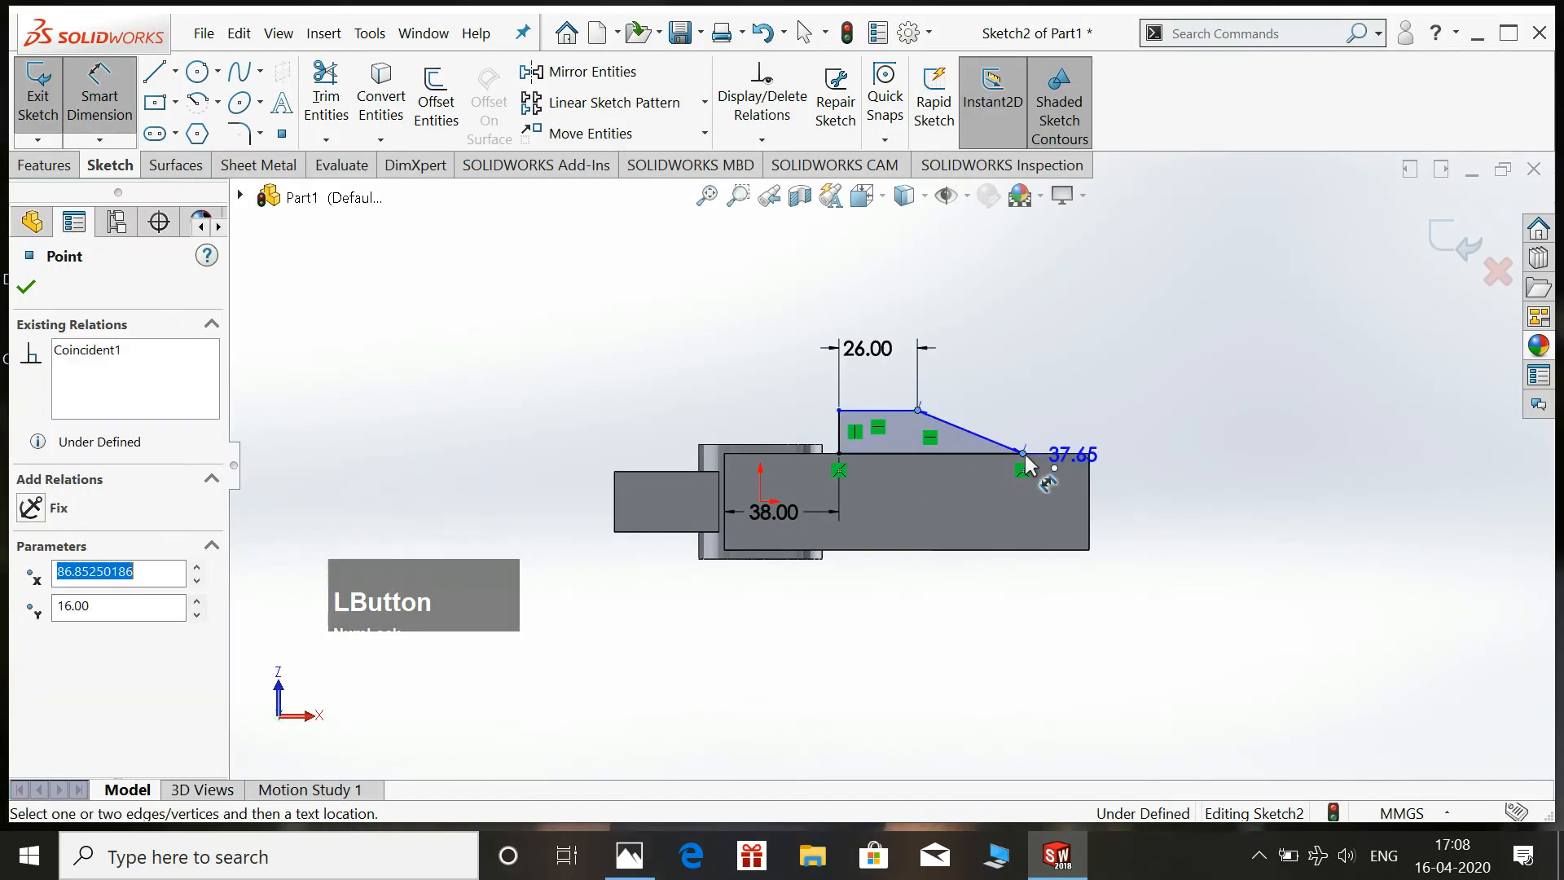
click(981, 528)
key(KP_1)
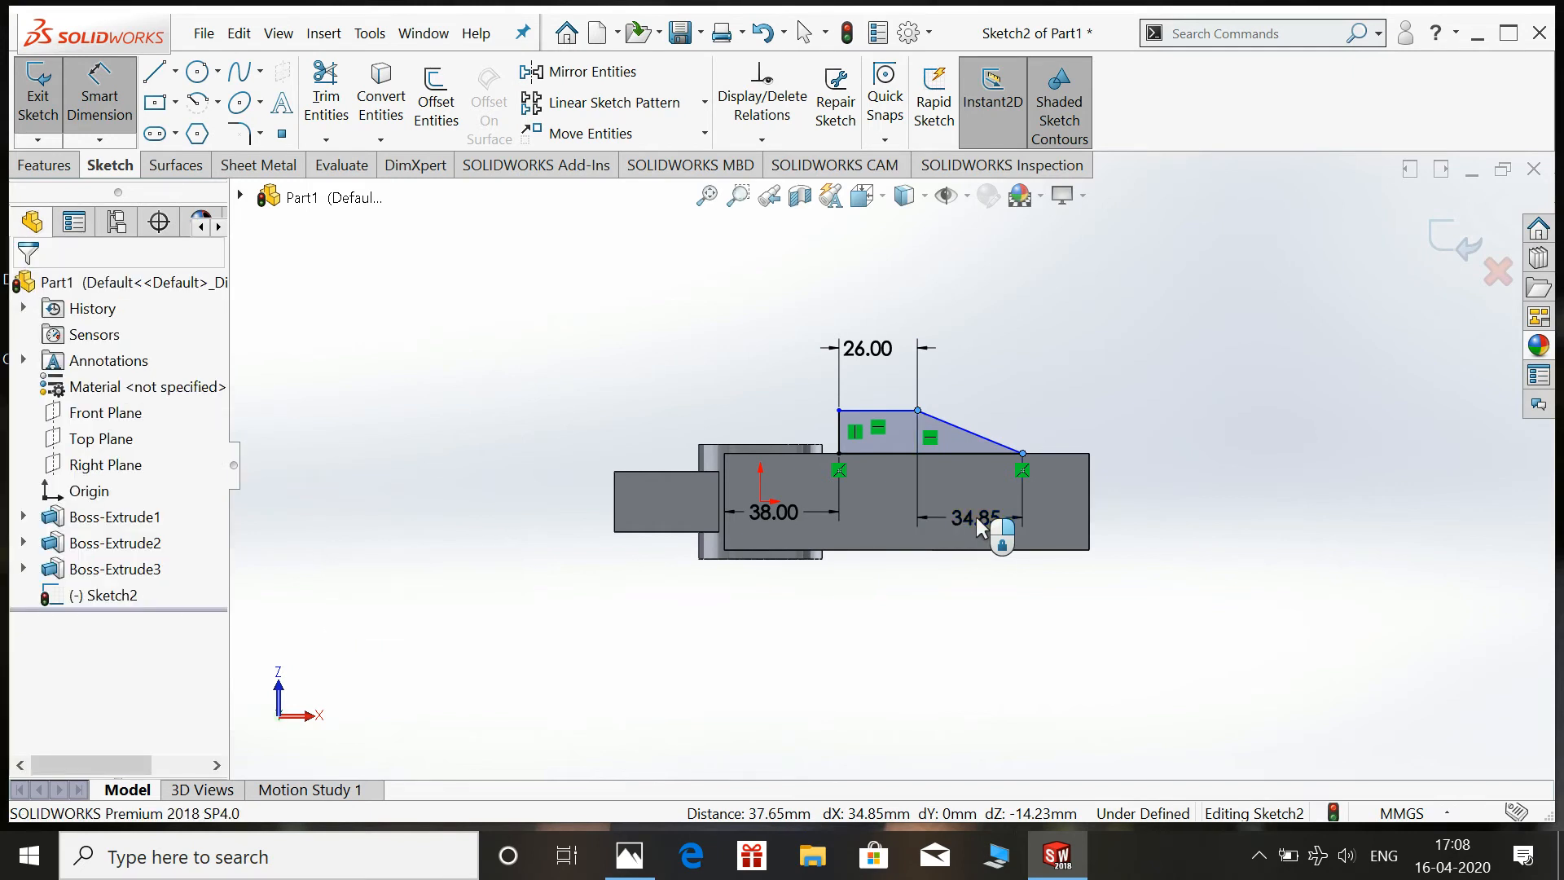
text(16)
key(KP_Enter)
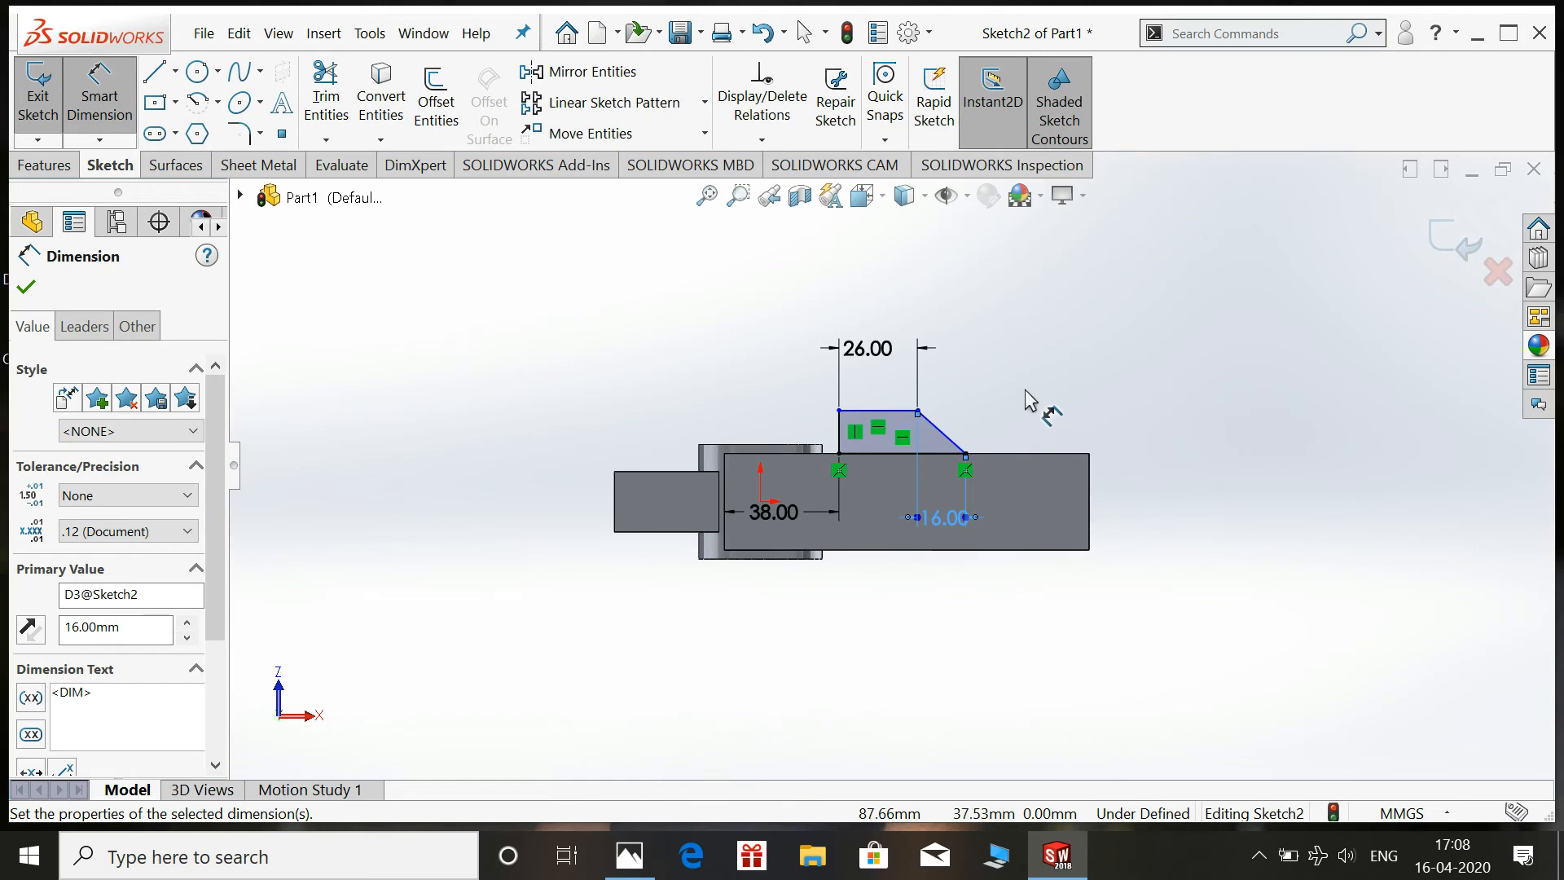
Check the drawing and dimension the lug's perpendicular end as 16 mm to set its projection from the body.
click(644, 857)
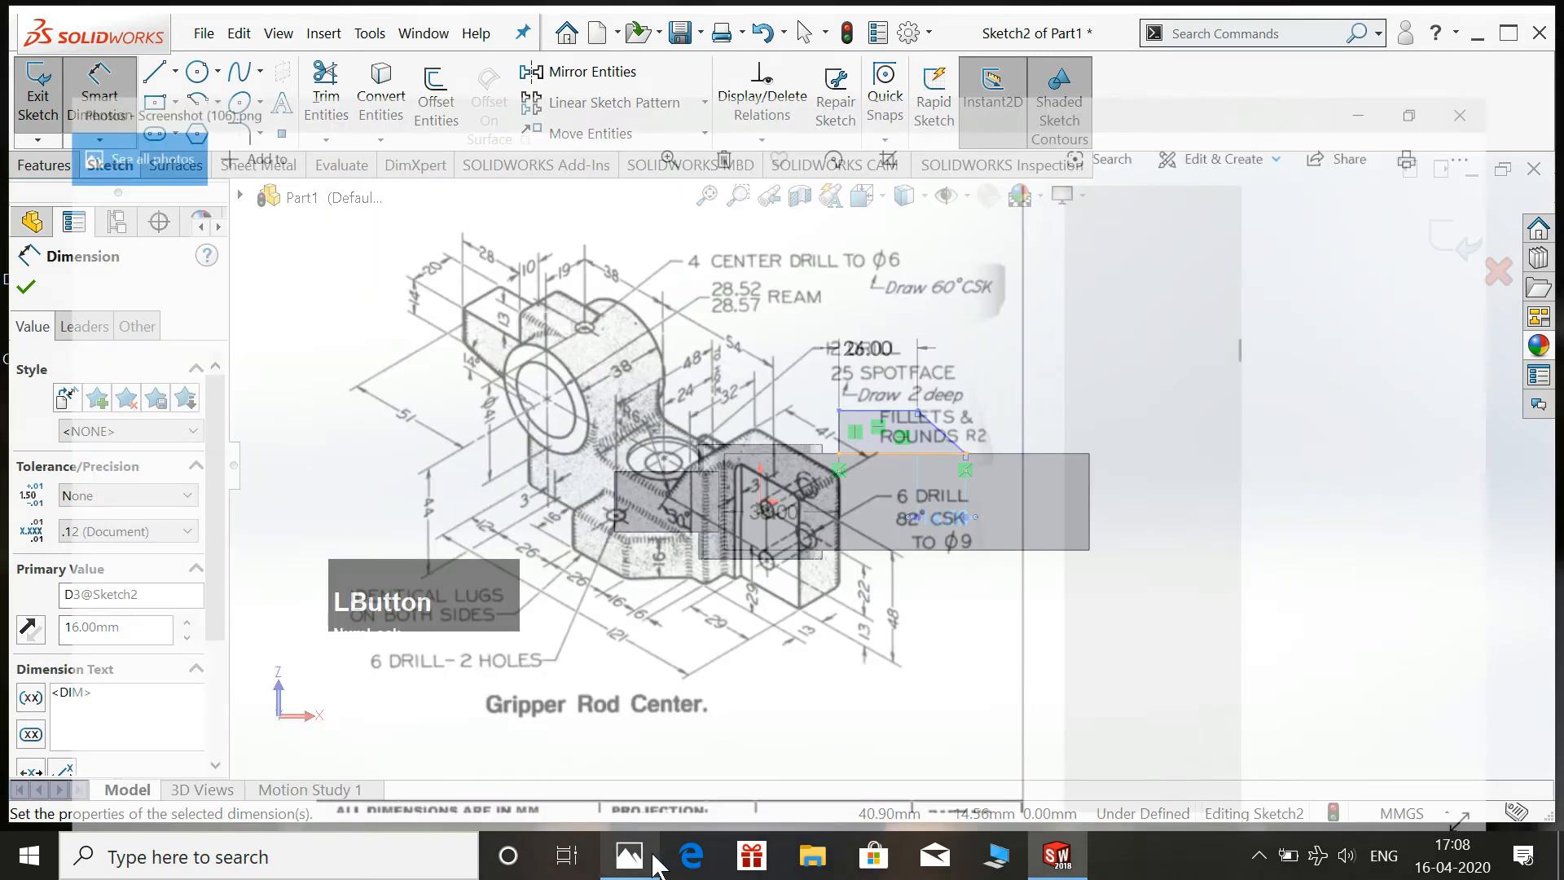
click(648, 857)
click(836, 436)
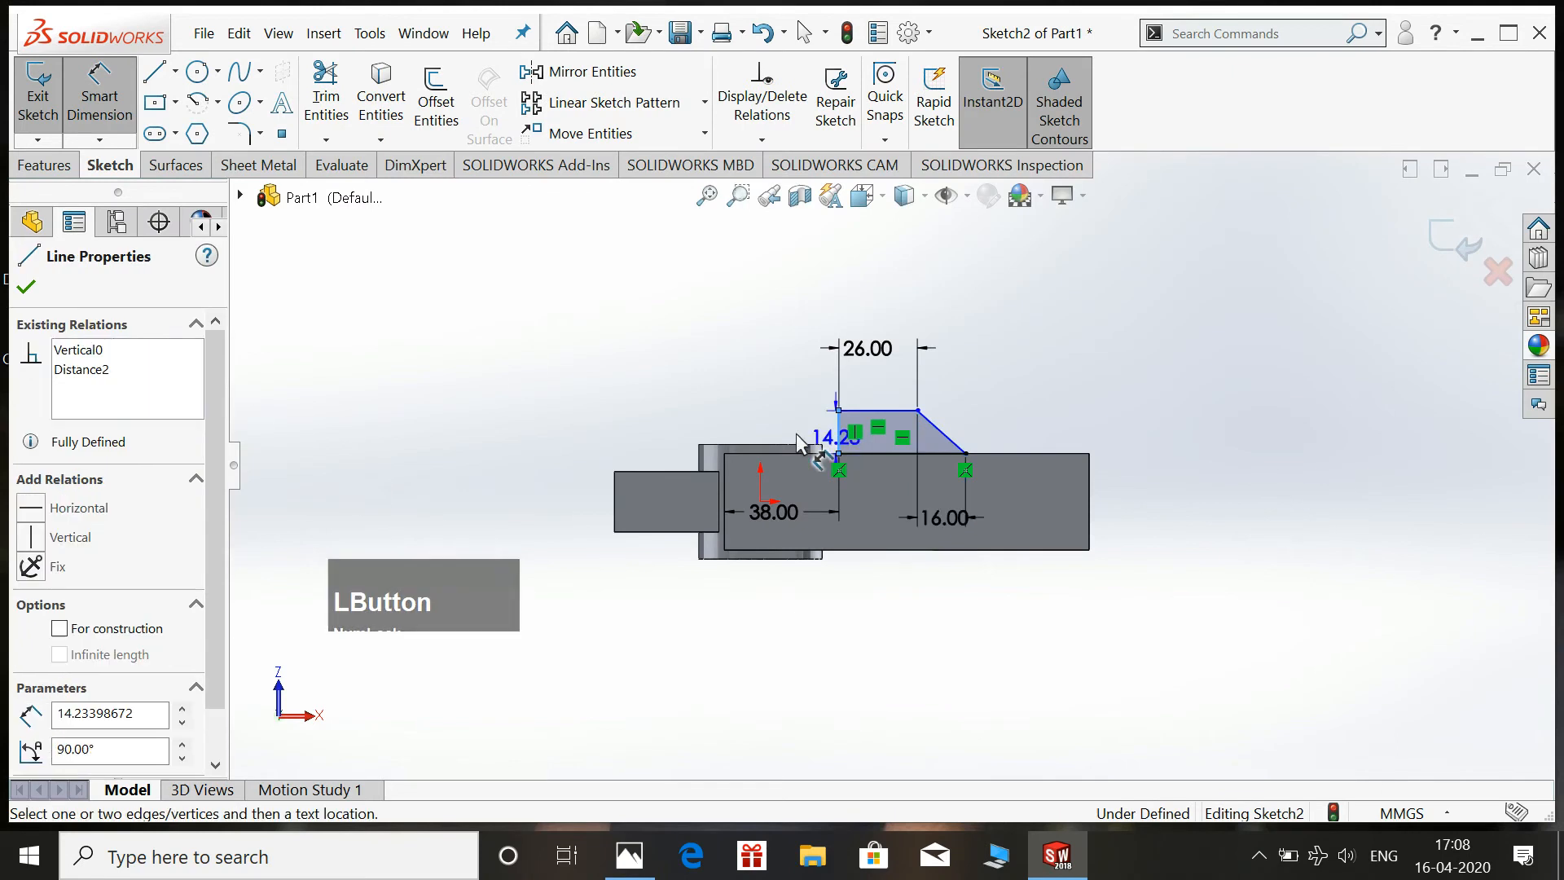
click(599, 436)
text(16)
key(Return)
key(Escape)
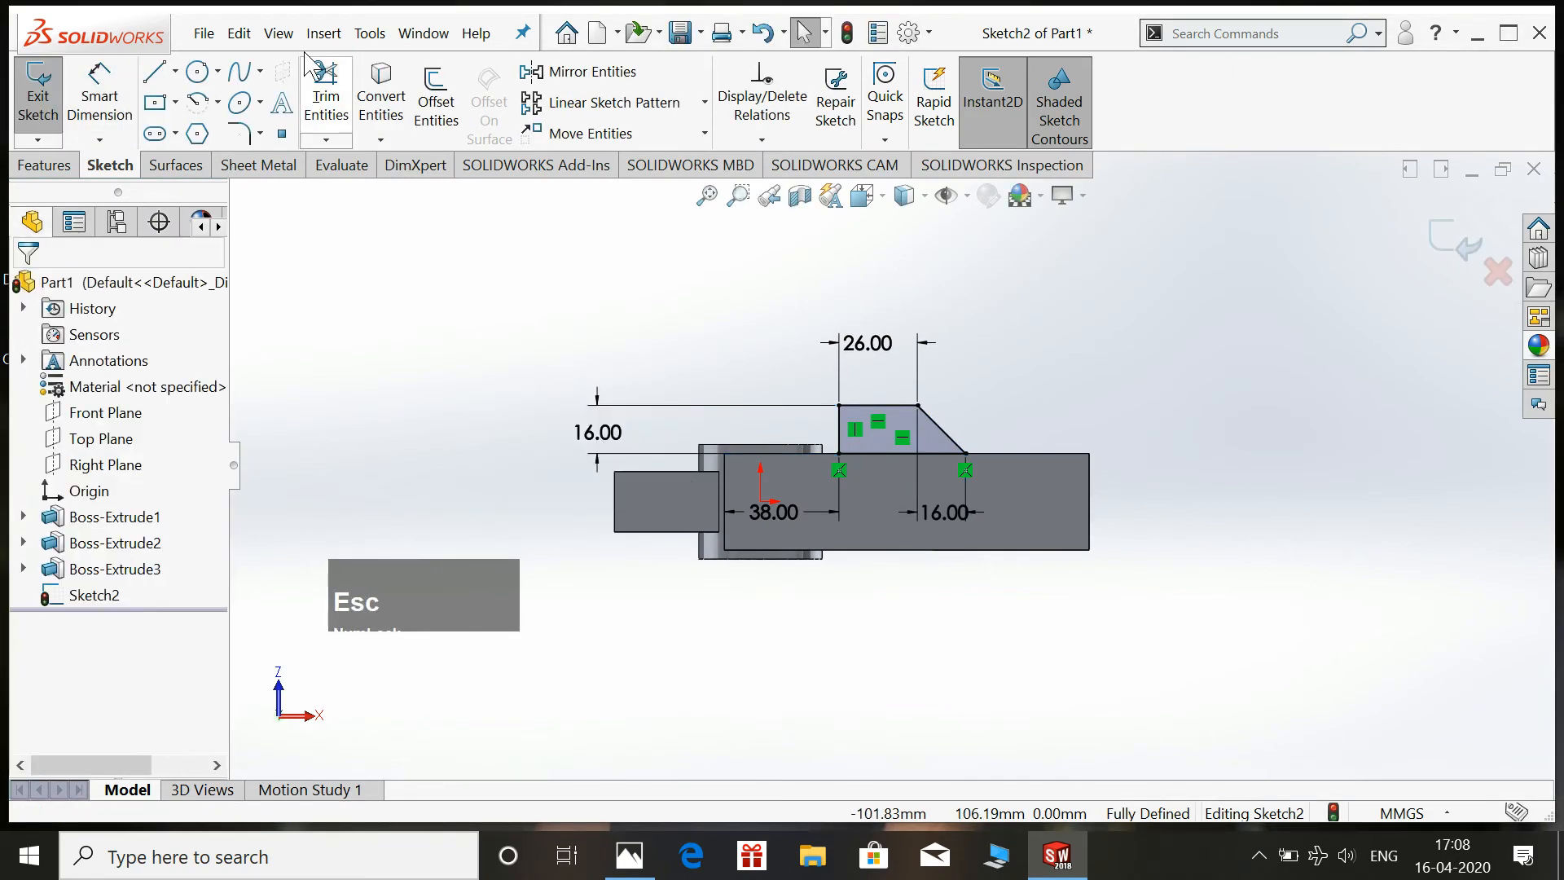
Check the hole callout on the drawing and sketch a circle about 8 mm in diameter inside the lug outline.
click(197, 71)
click(639, 866)
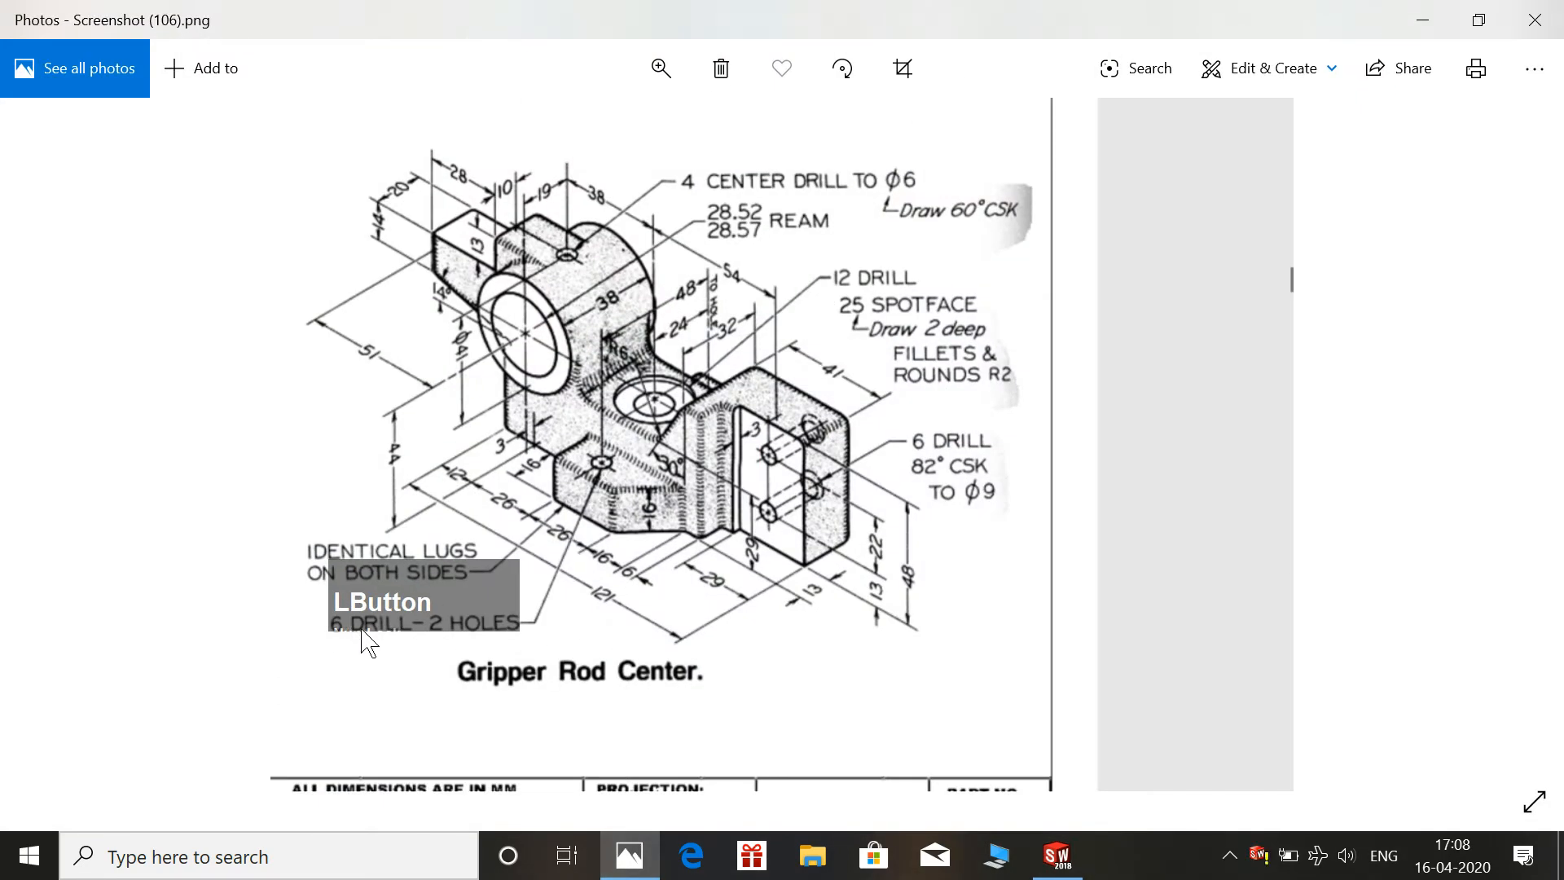
click(1057, 856)
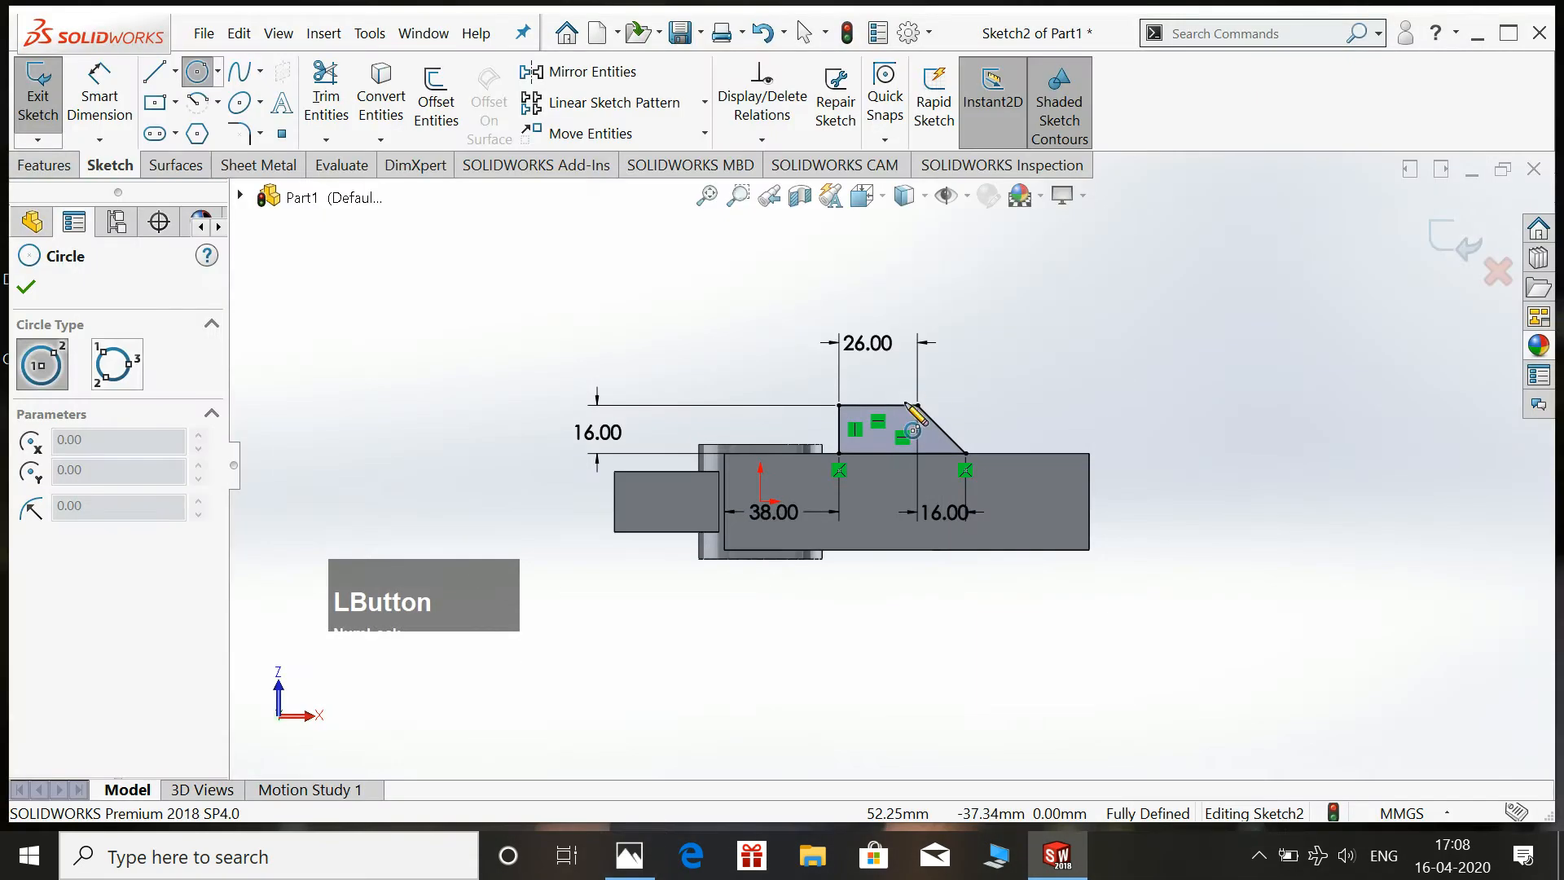
click(884, 433)
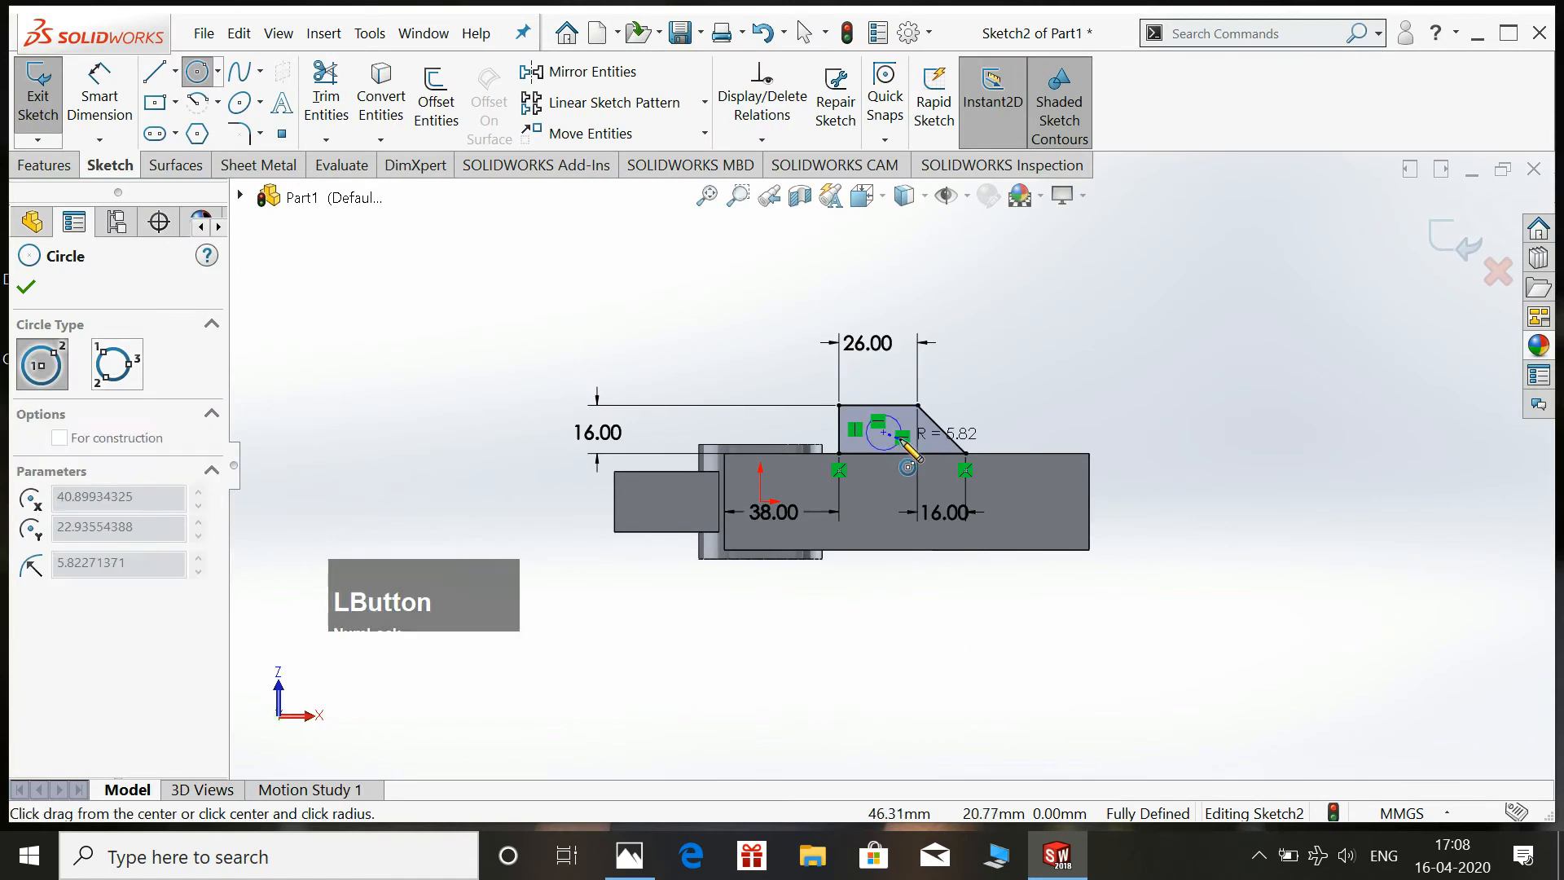
click(894, 445)
key(Escape)
Dimension the diameter of the circle inside the lug as 6 mm.
click(98, 92)
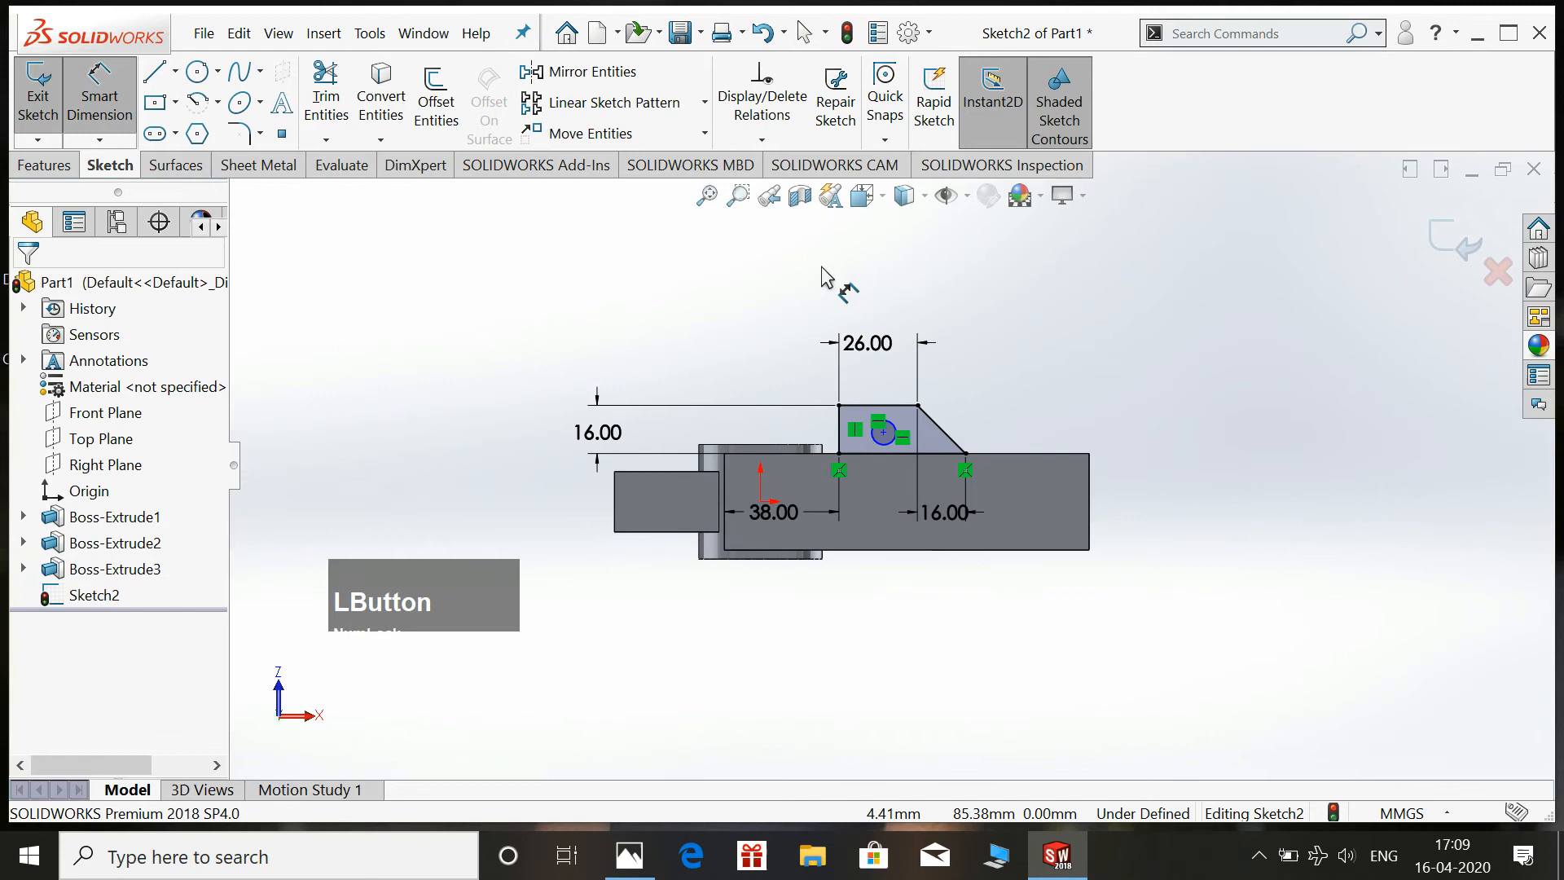
click(897, 437)
click(1069, 367)
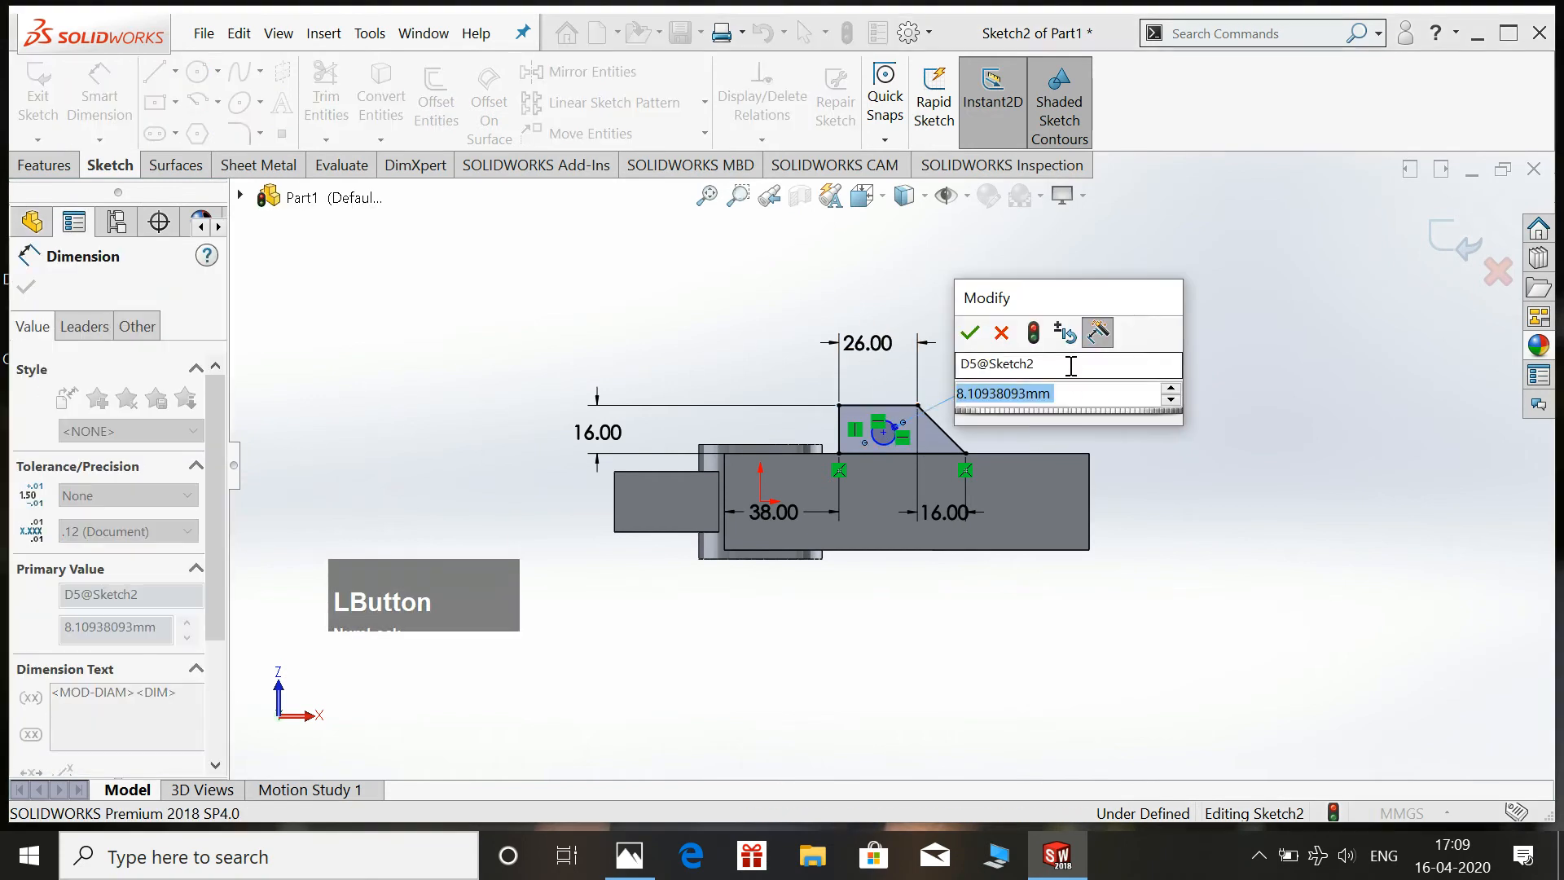
text(6)
key(KP_Enter)
key(Escape)
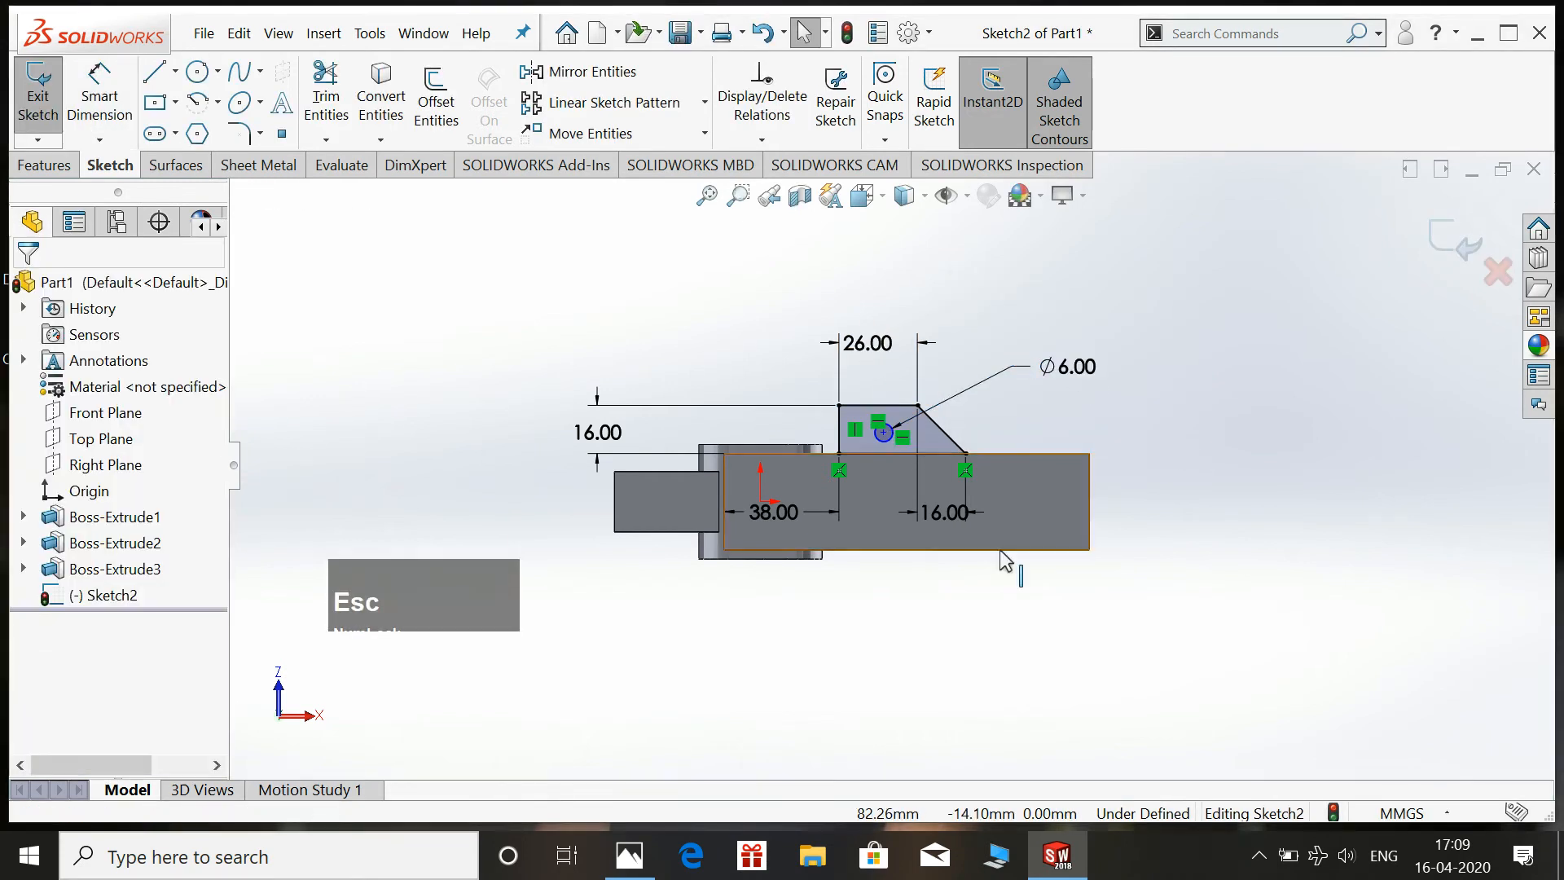
Consult the drawing and dimension the horizontal distance from the origin to the lug hole's centre as 38 mm.
click(100, 94)
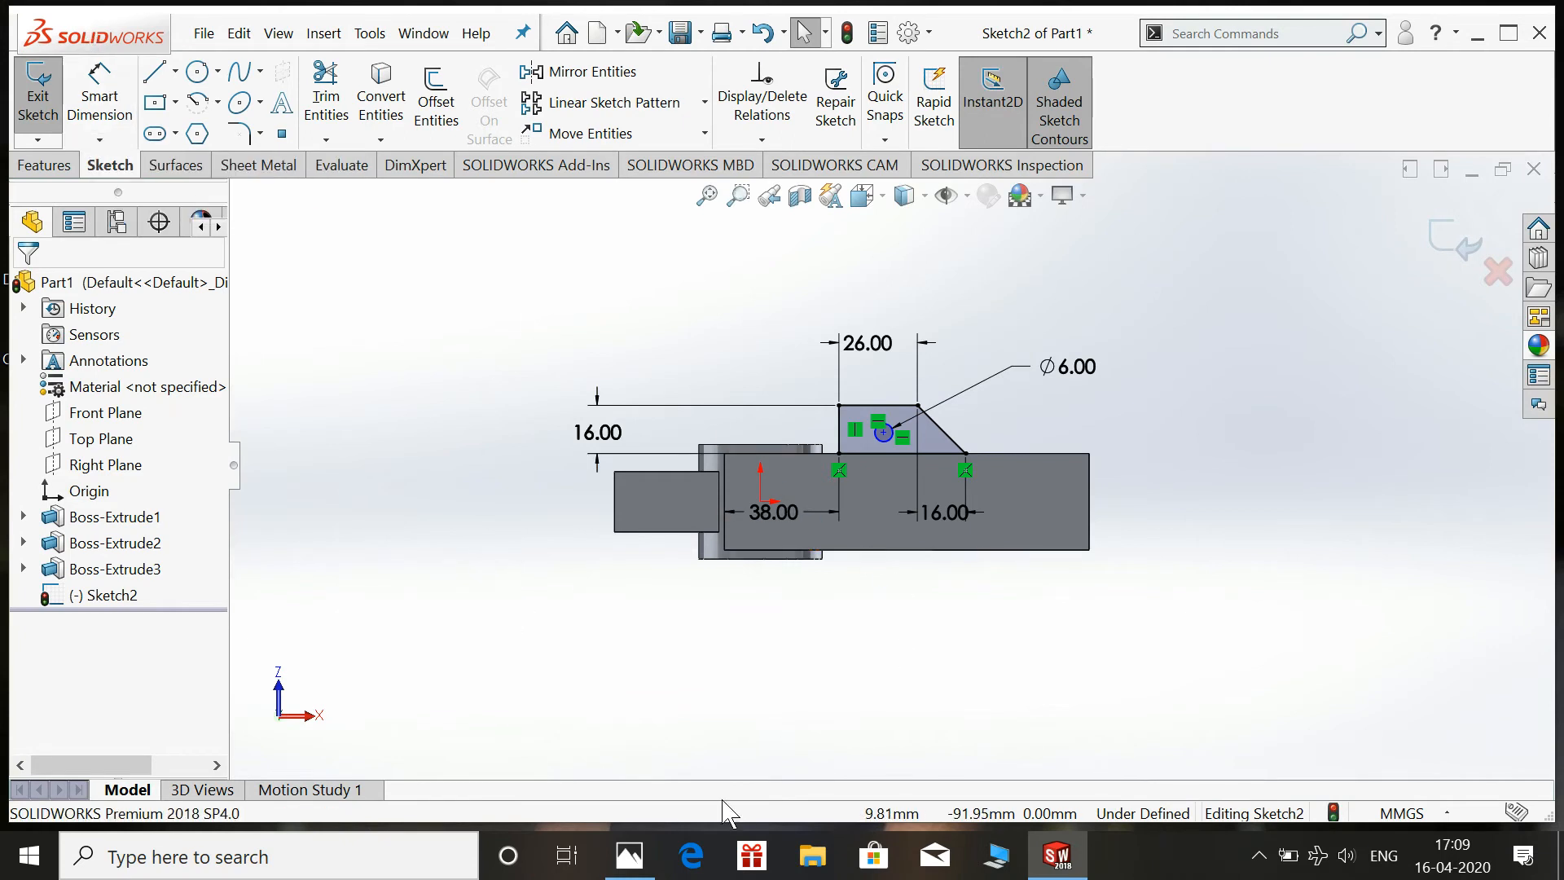
click(652, 855)
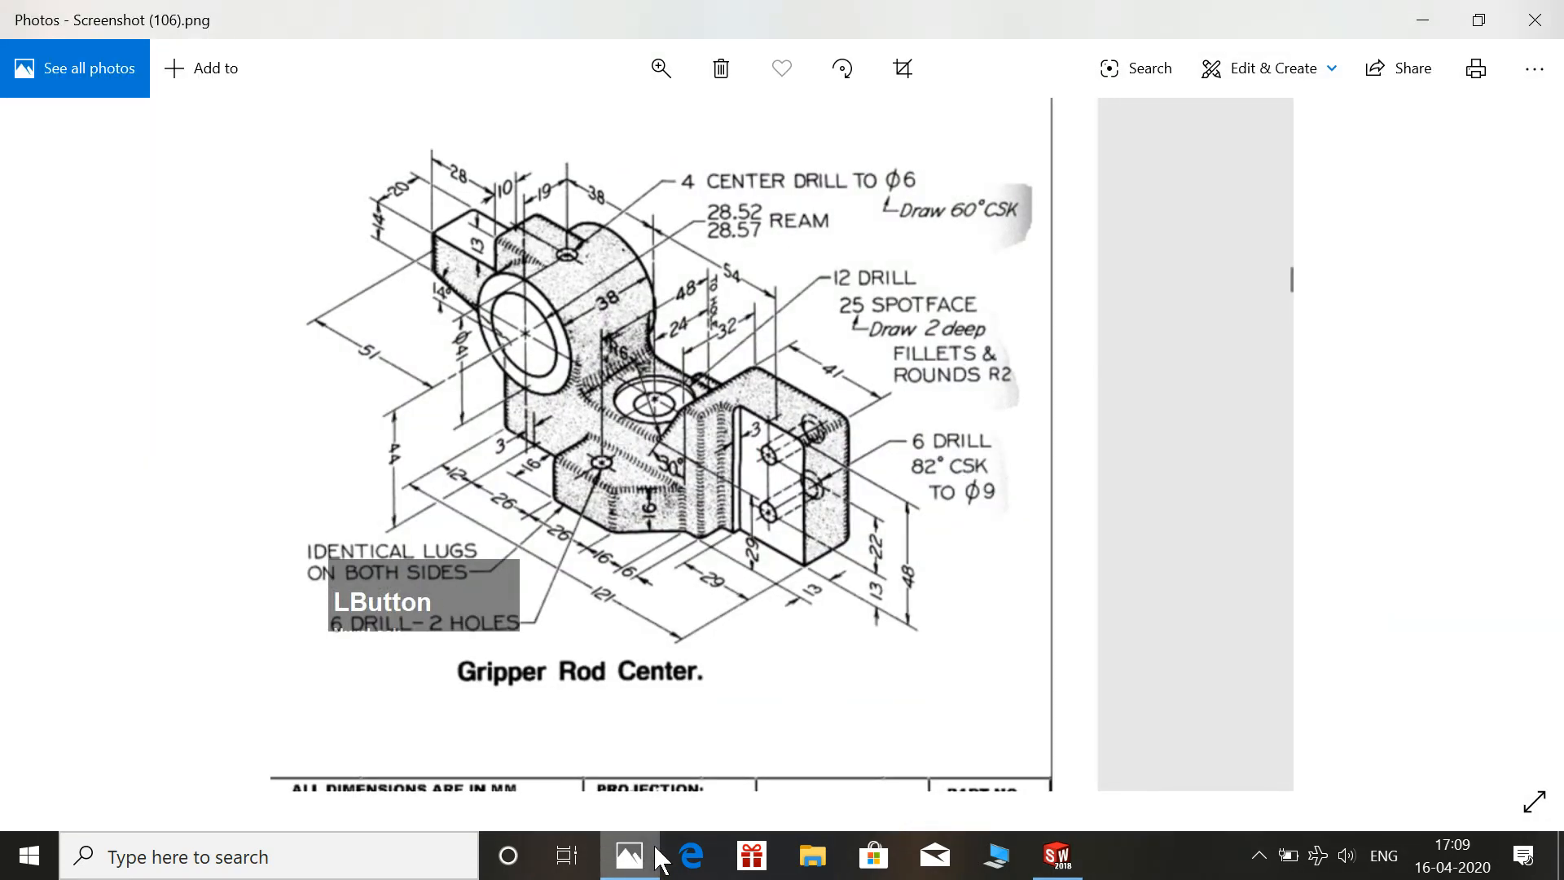
click(652, 856)
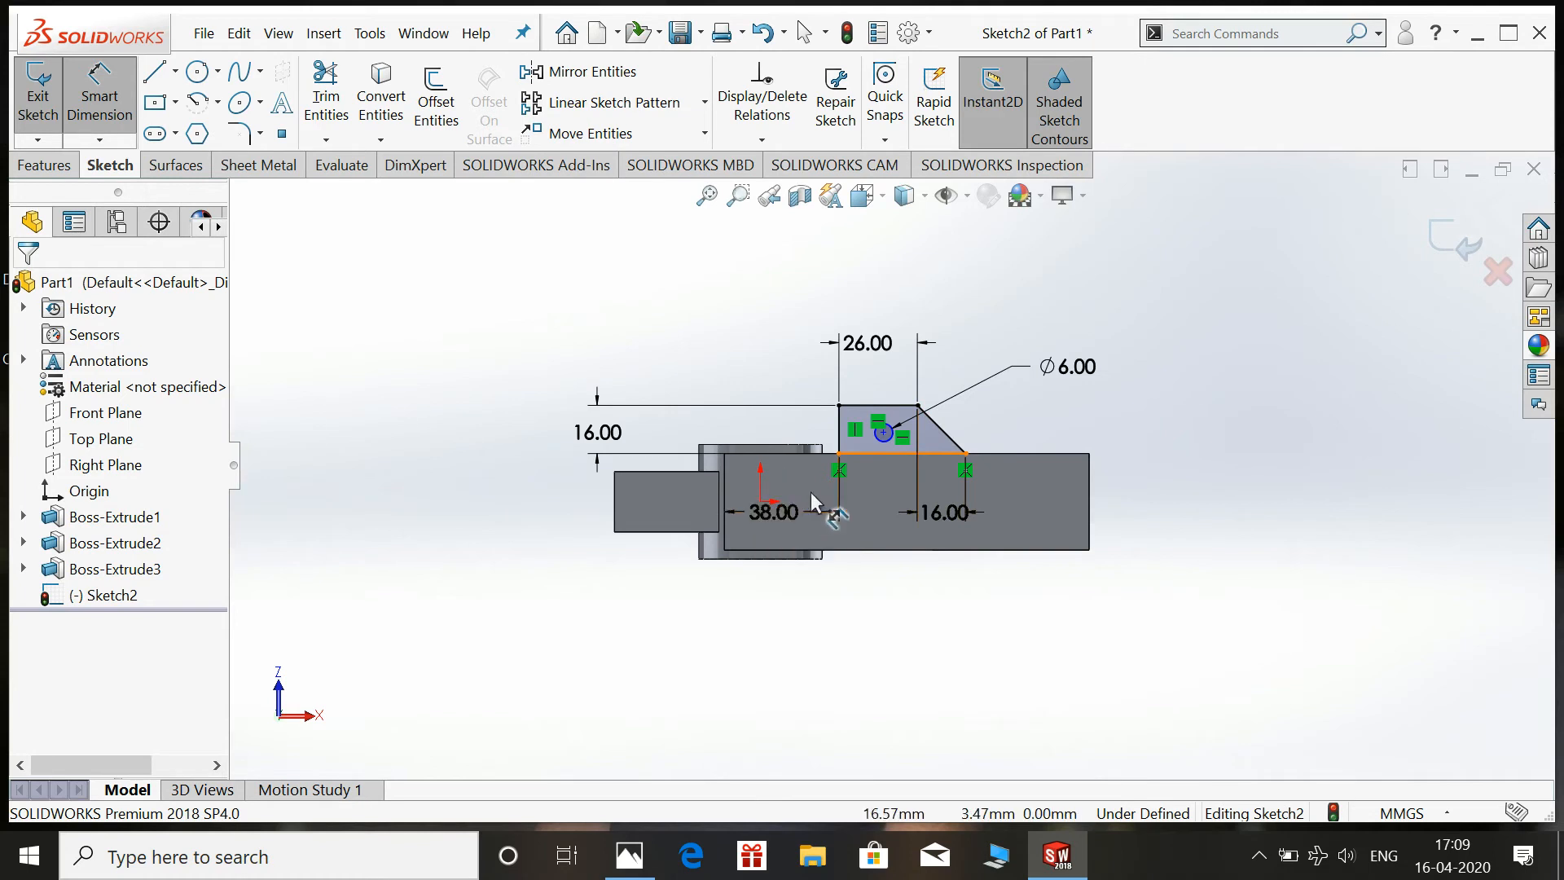
click(845, 461)
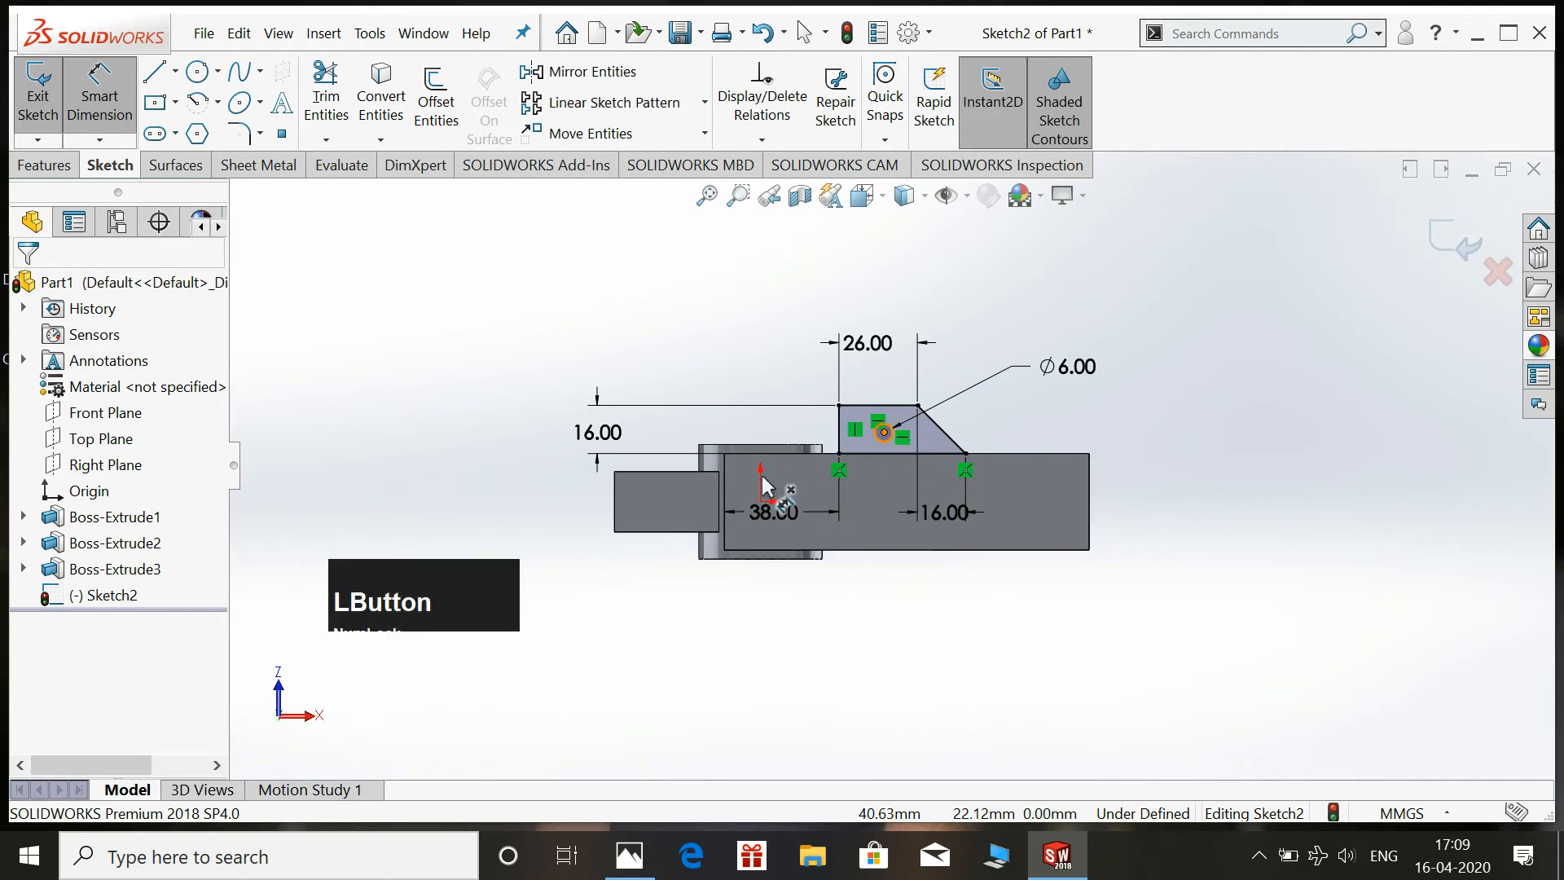
scroll(774, 509, down, 1)
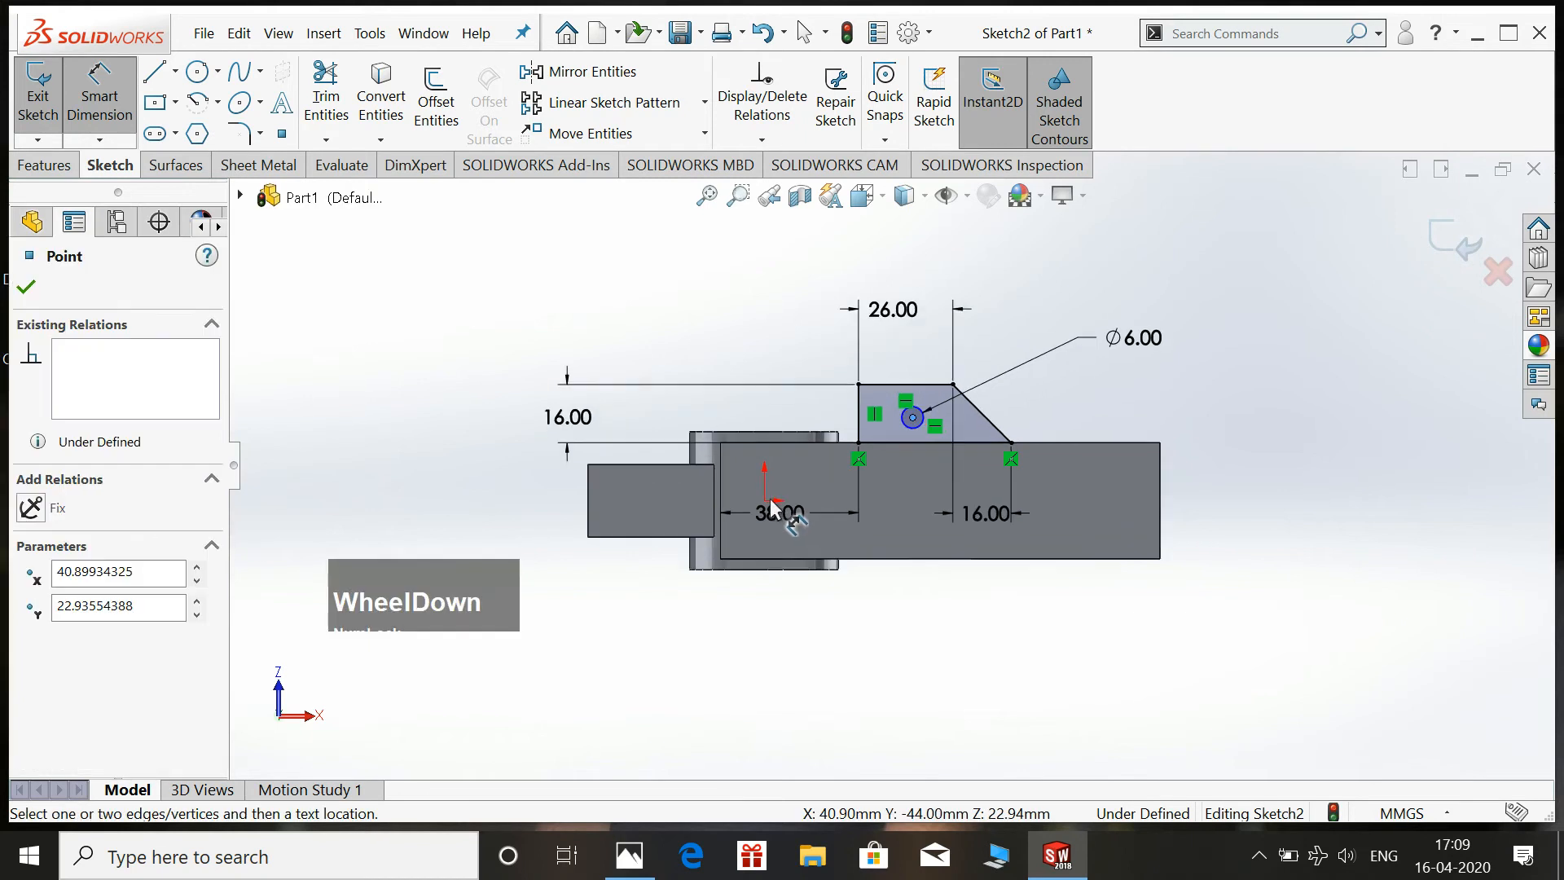
scroll(768, 504, up, 1)
scroll(770, 501, down, 2)
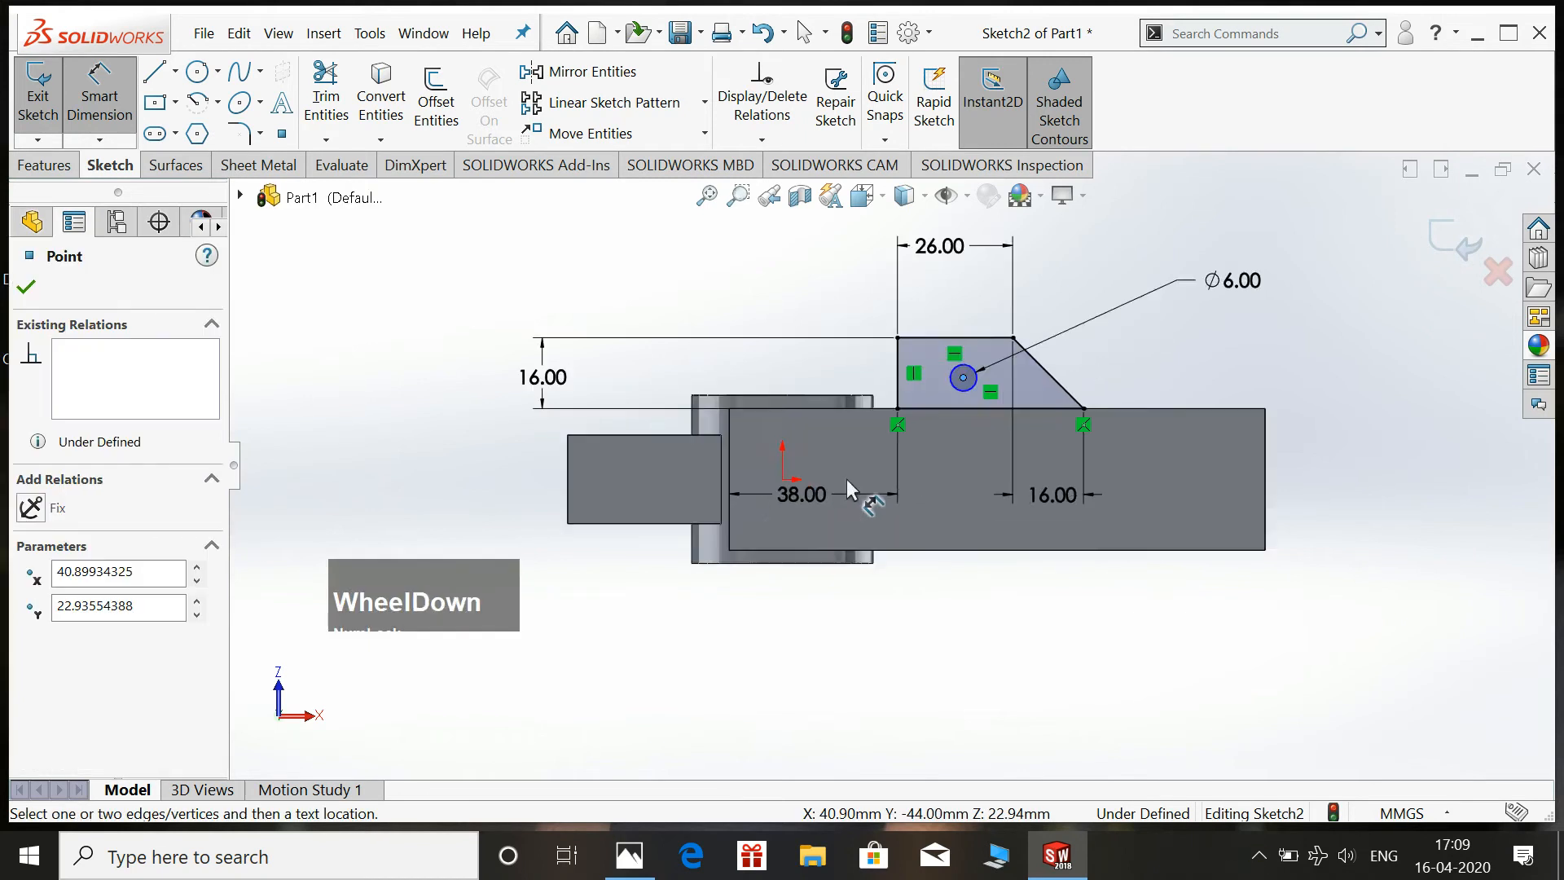
click(772, 489)
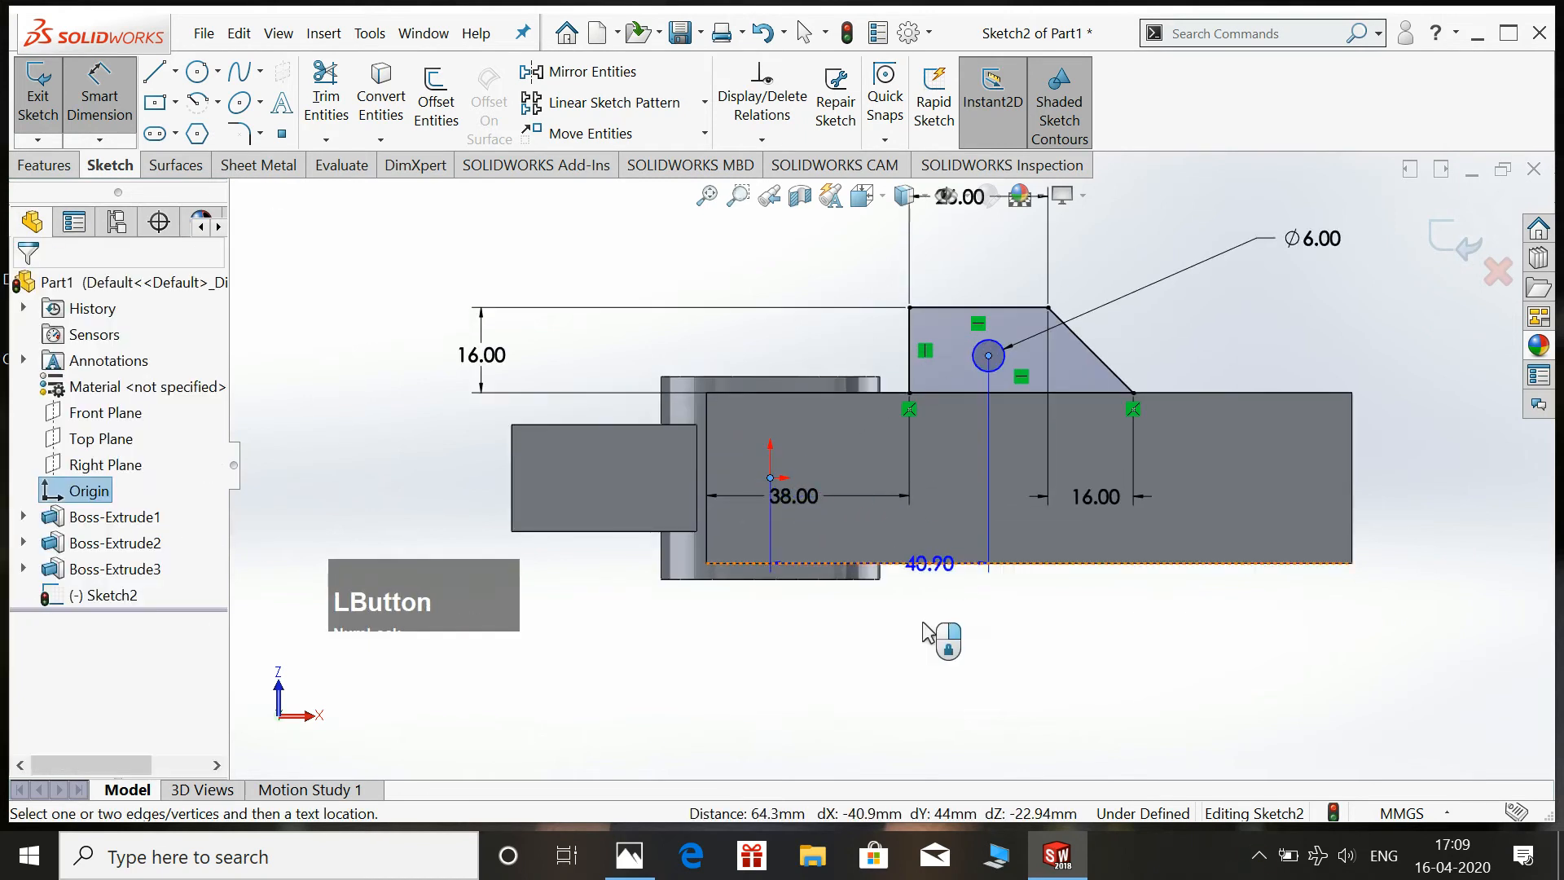
click(833, 646)
text(38)
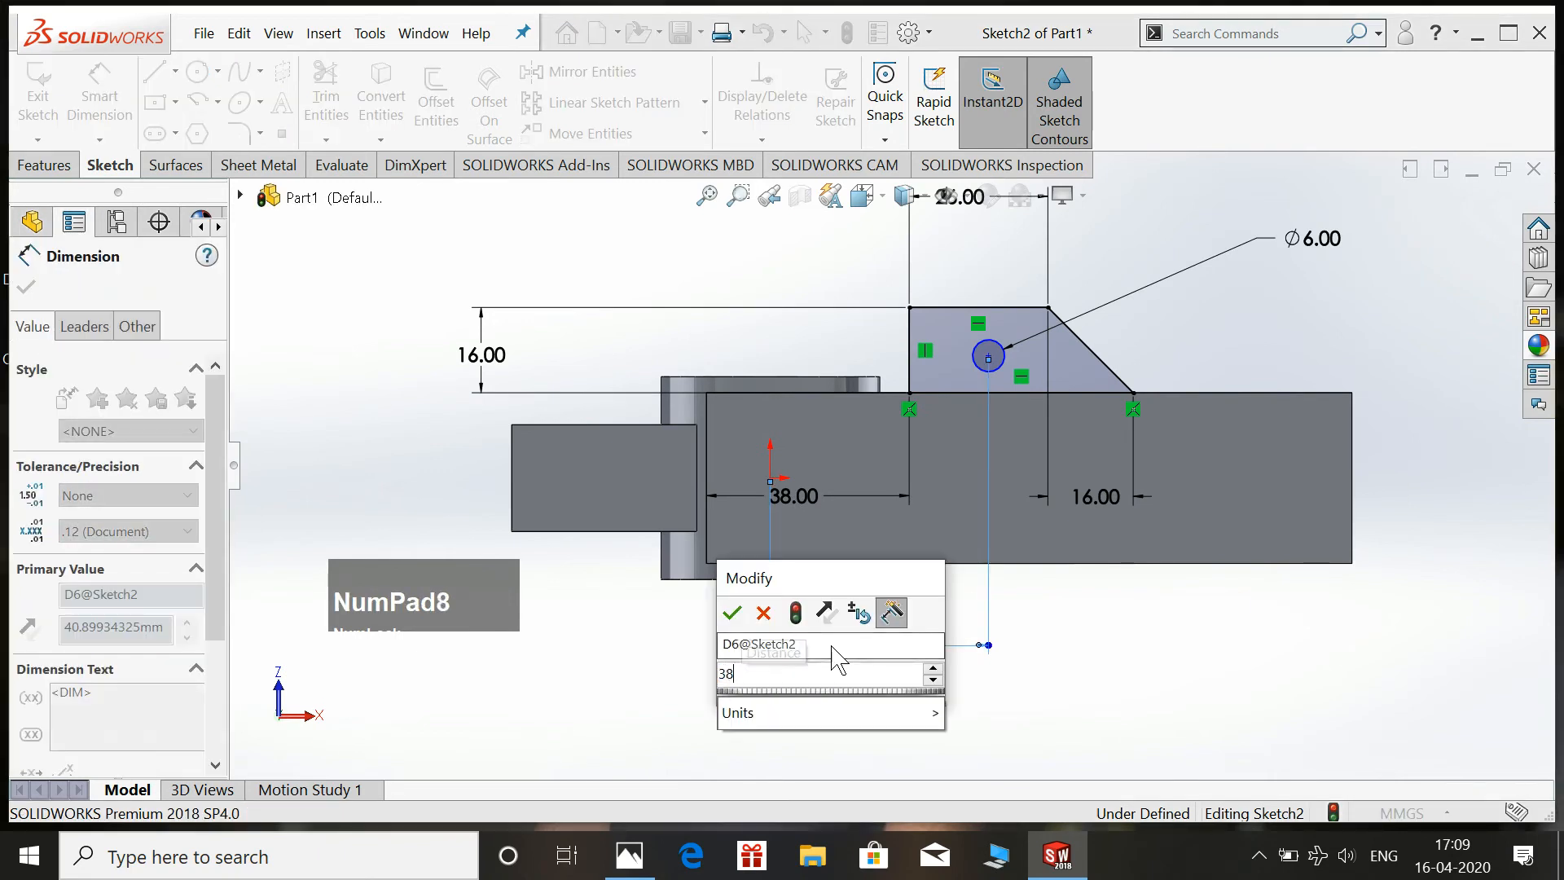
key(Return)
key(Escape)
scroll(892, 481, up, 1)
Check the hole spacing on the drawing and dimension the lug hole's centre vertically from the origin as 48/2 mm.
click(631, 855)
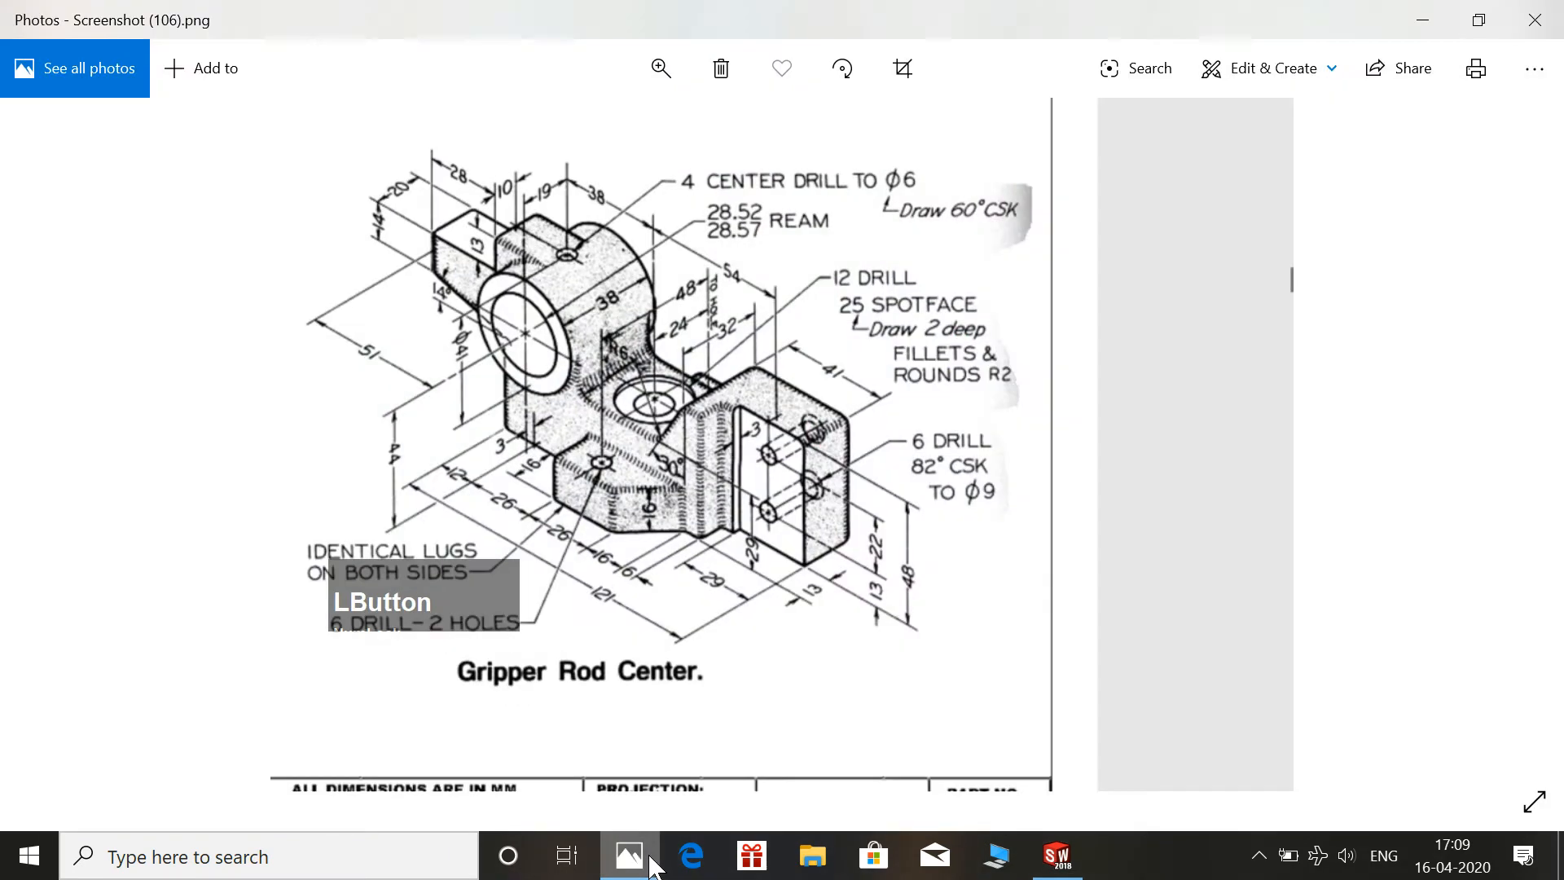
click(651, 865)
click(99, 96)
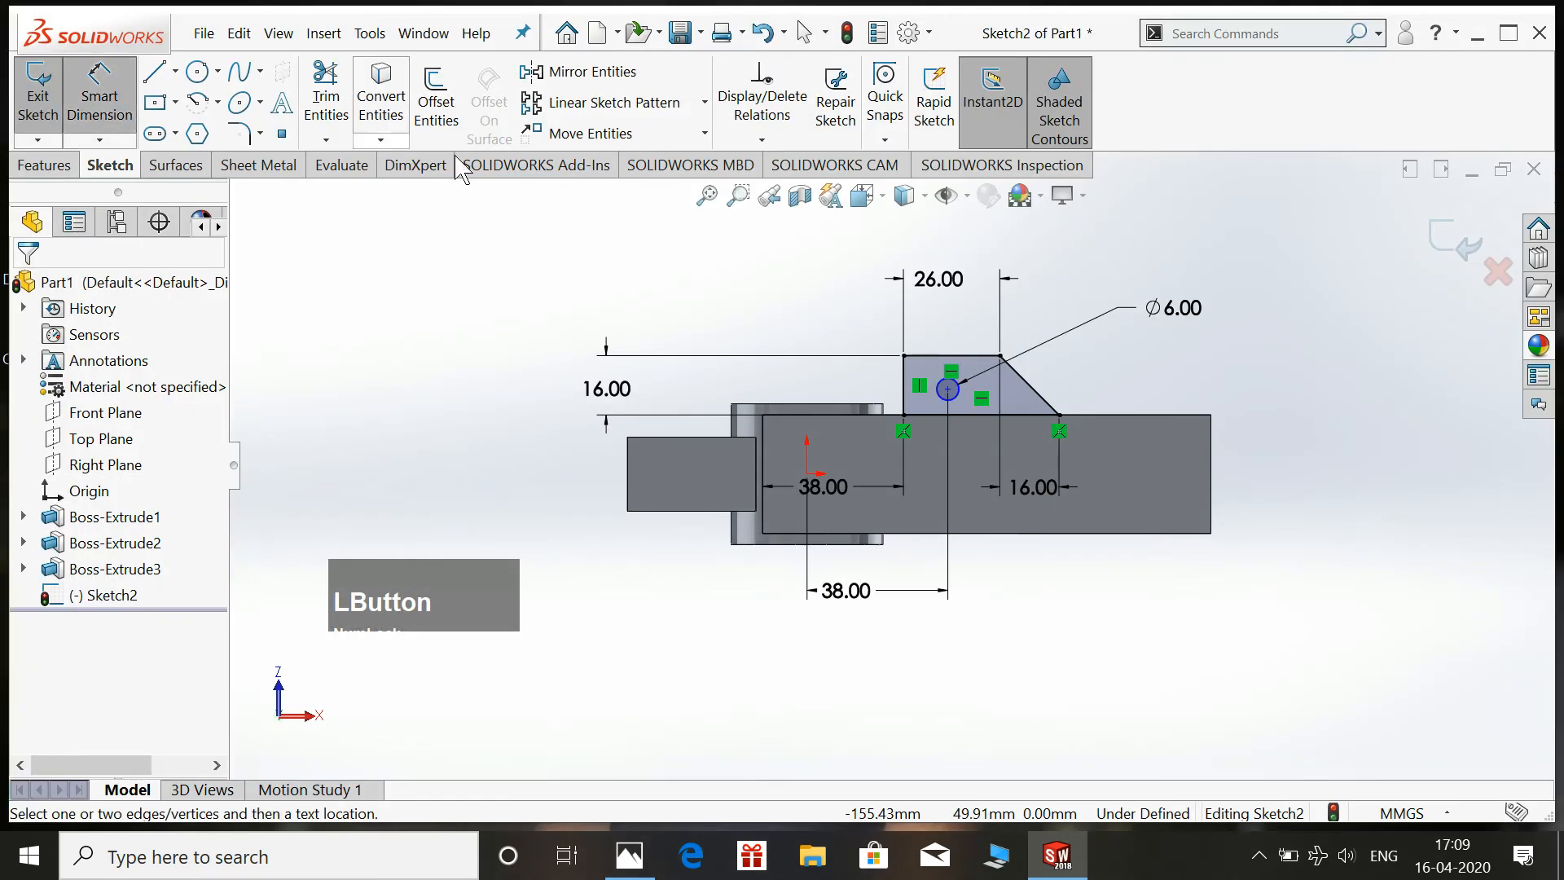
scroll(814, 478, down, 1)
scroll(820, 462, down, 1)
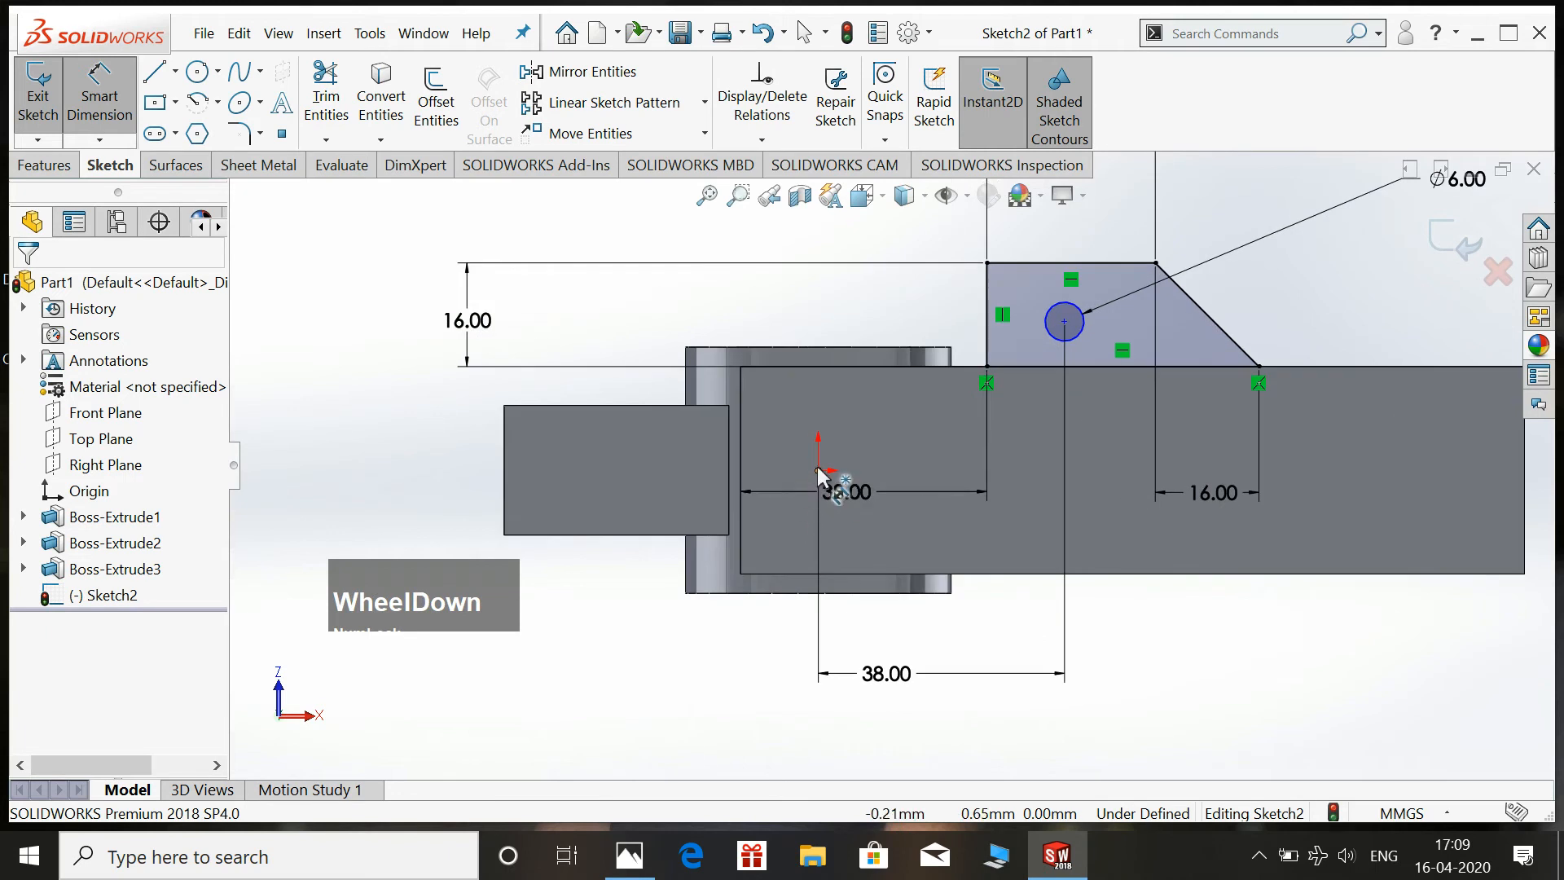
click(819, 471)
click(1064, 323)
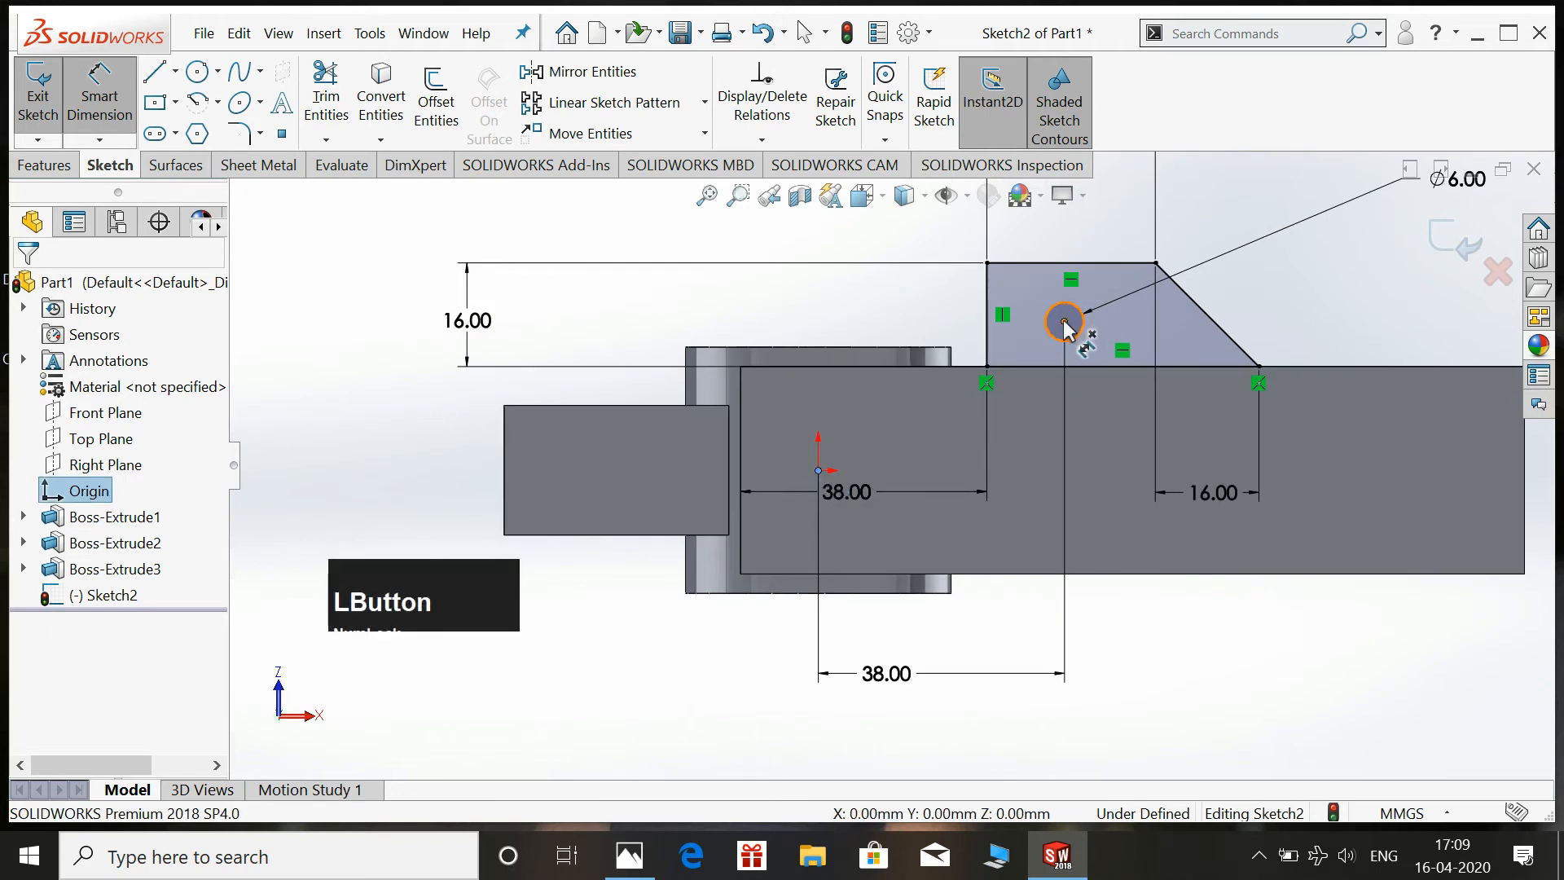
click(384, 374)
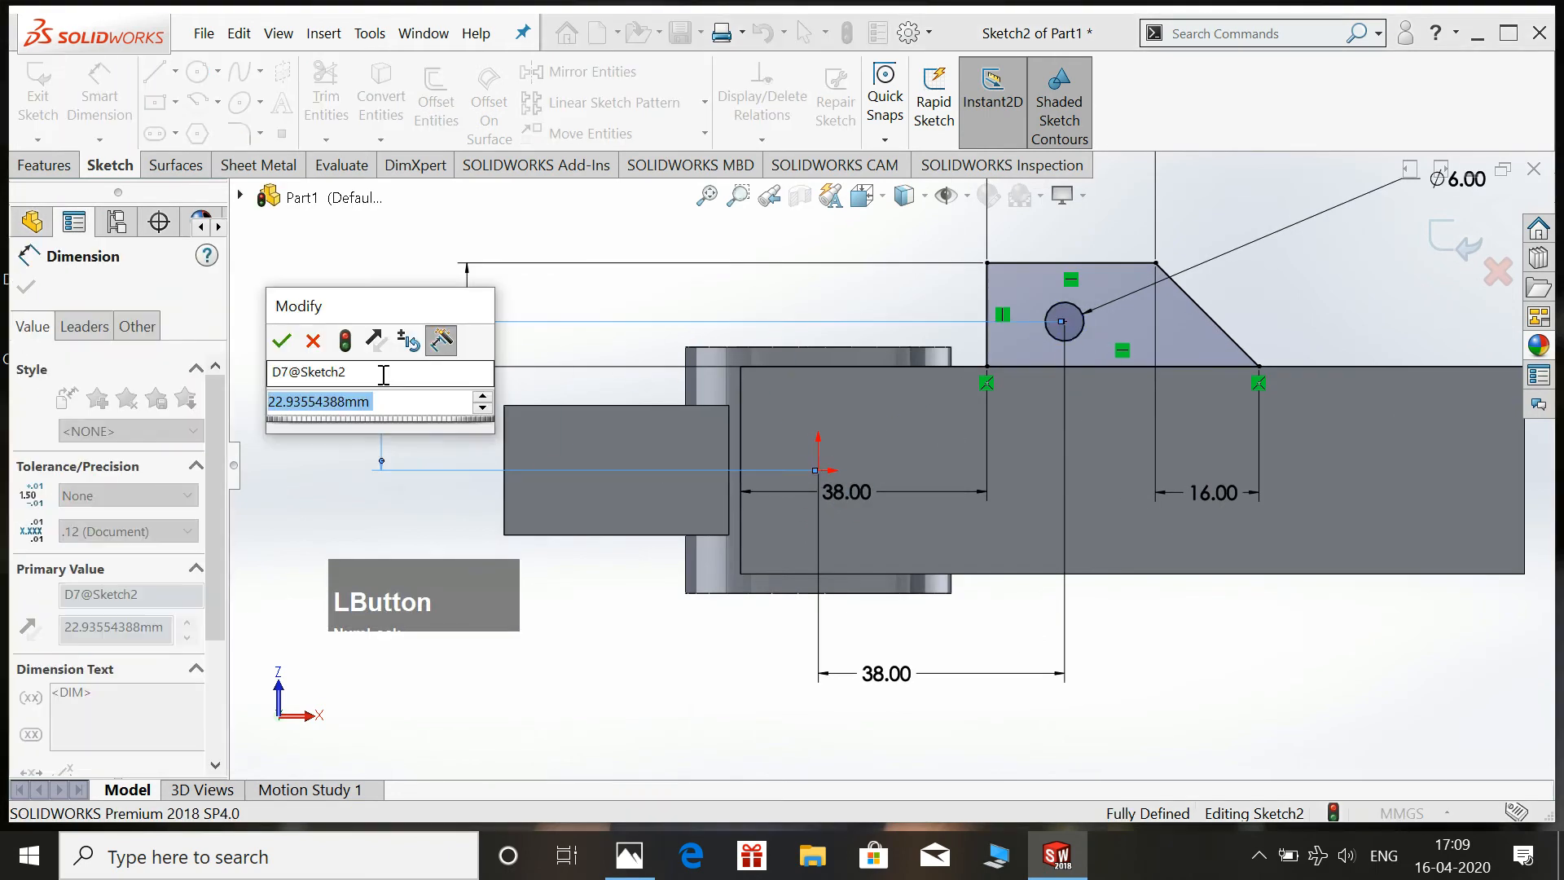
text(48/2)
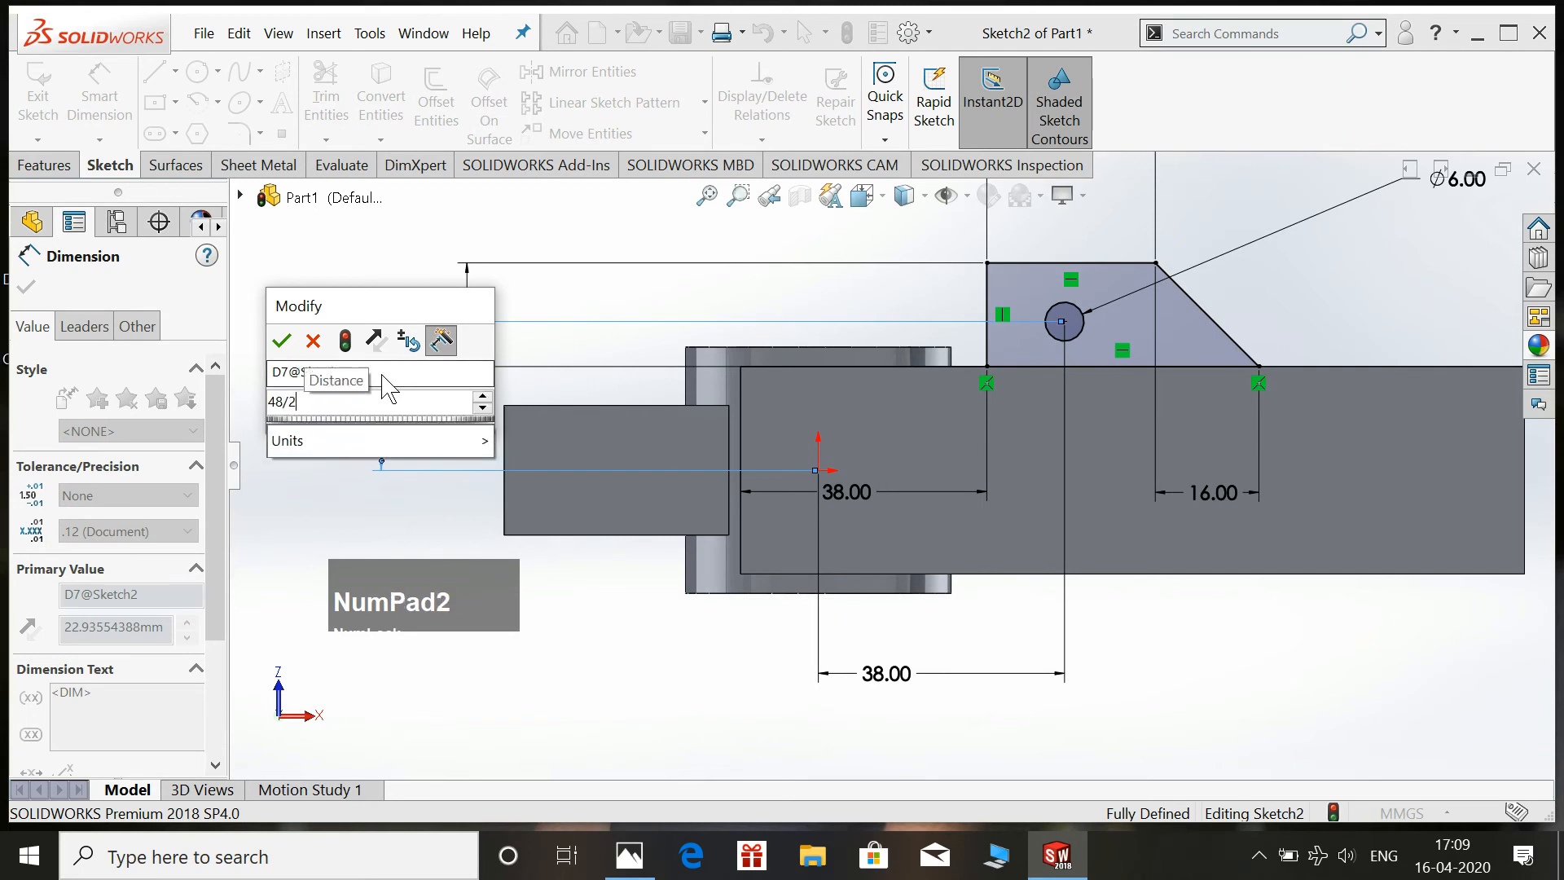
key(KP_Enter)
key(Escape)
scroll(535, 422, up, 5)
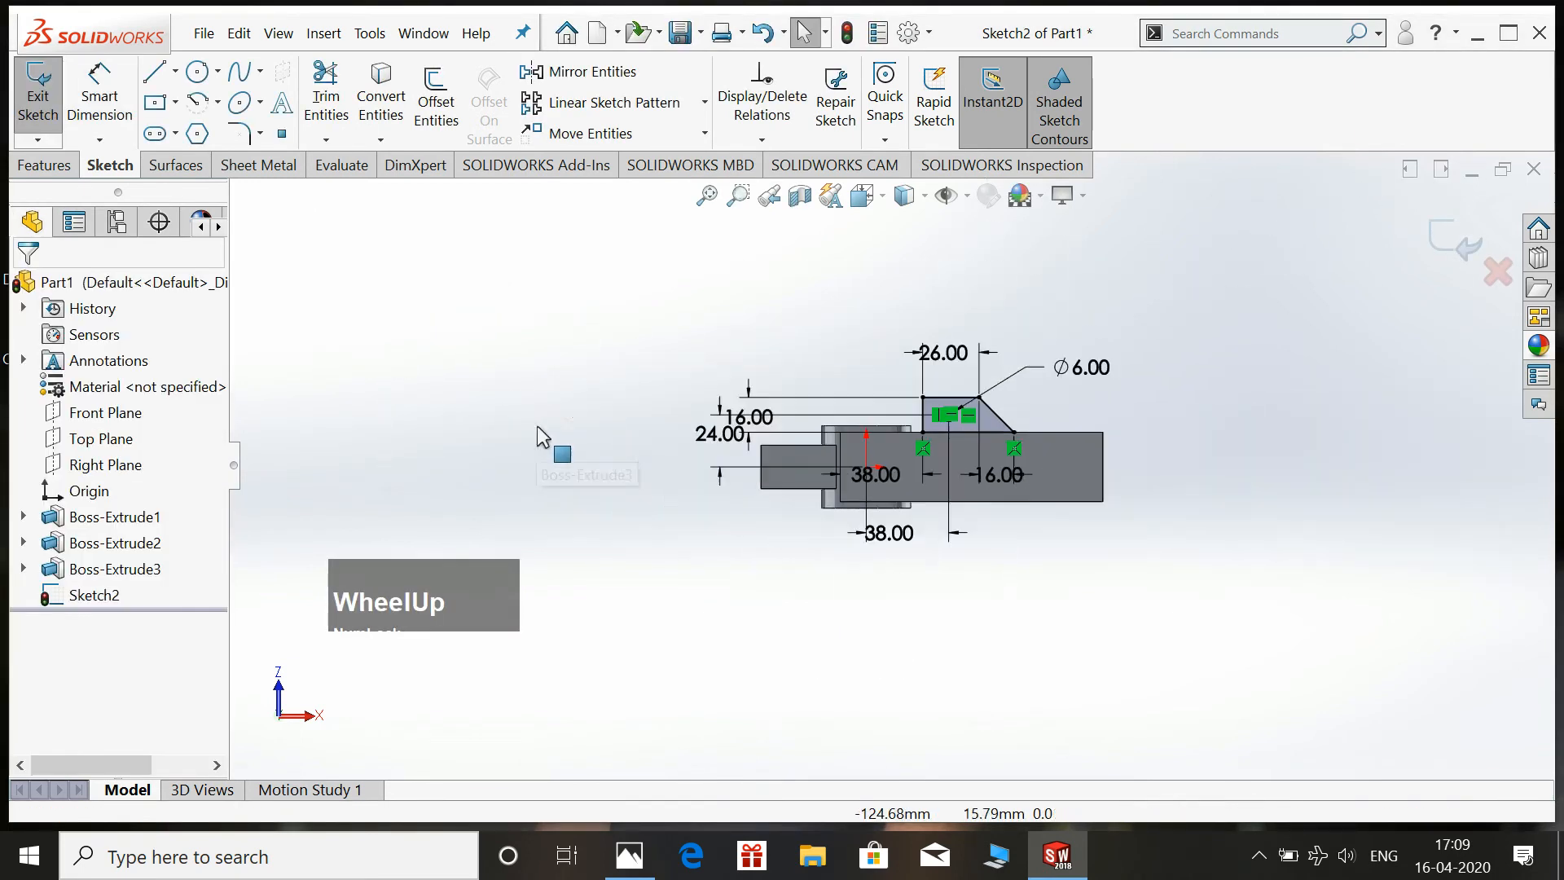
Finish the lug sketch, consult the drawing, and extrude the lug as a 16 mm blind boss in the reversed direction, upward alongside the body.
click(1216, 440)
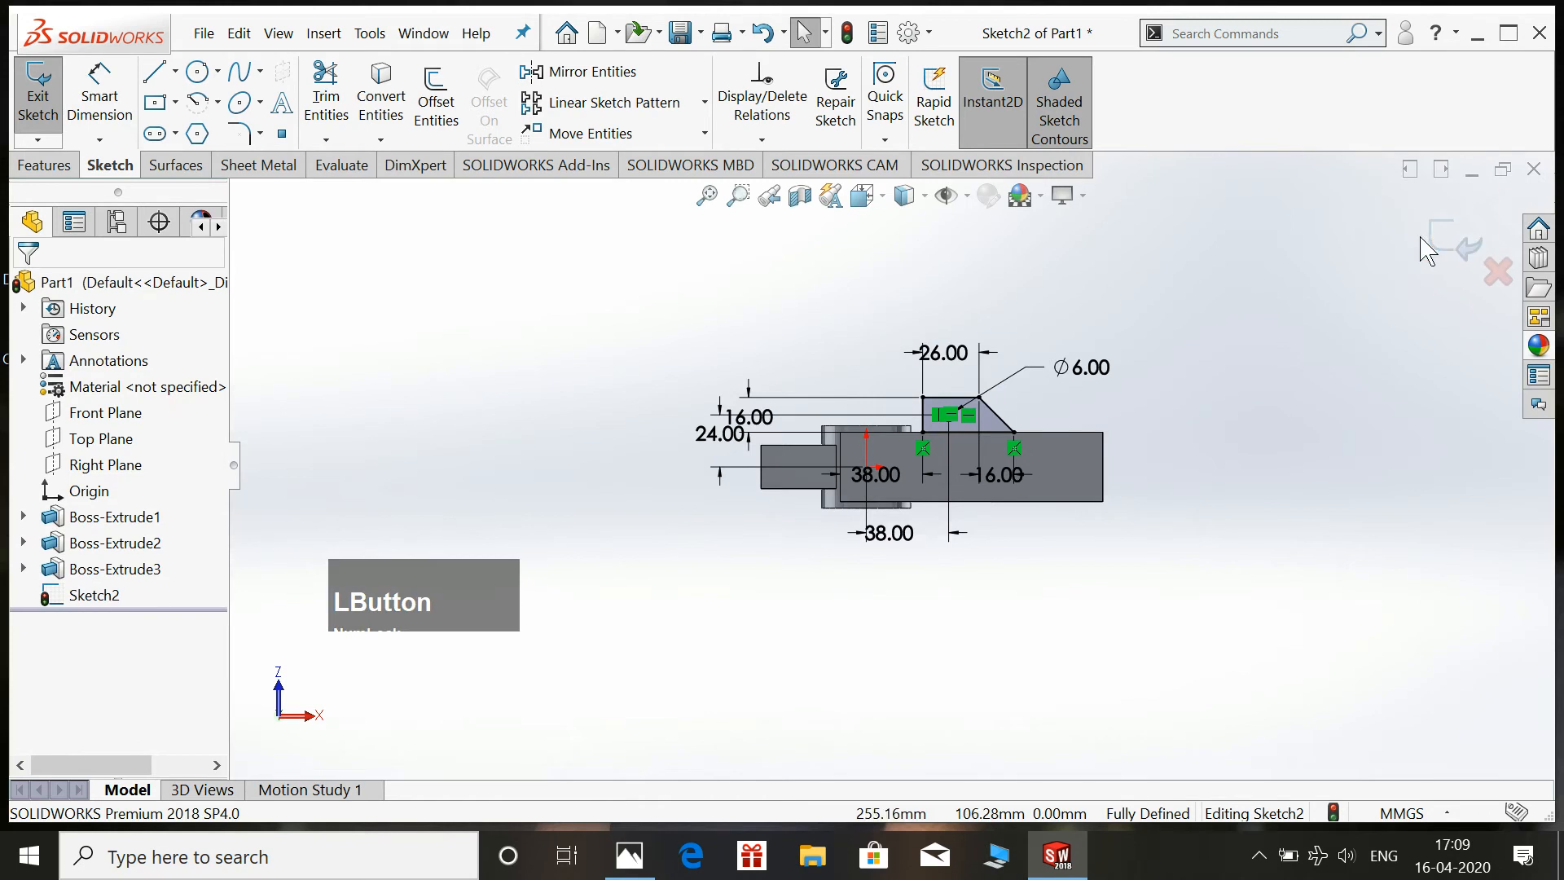
click(1455, 250)
key(space)
click(1397, 268)
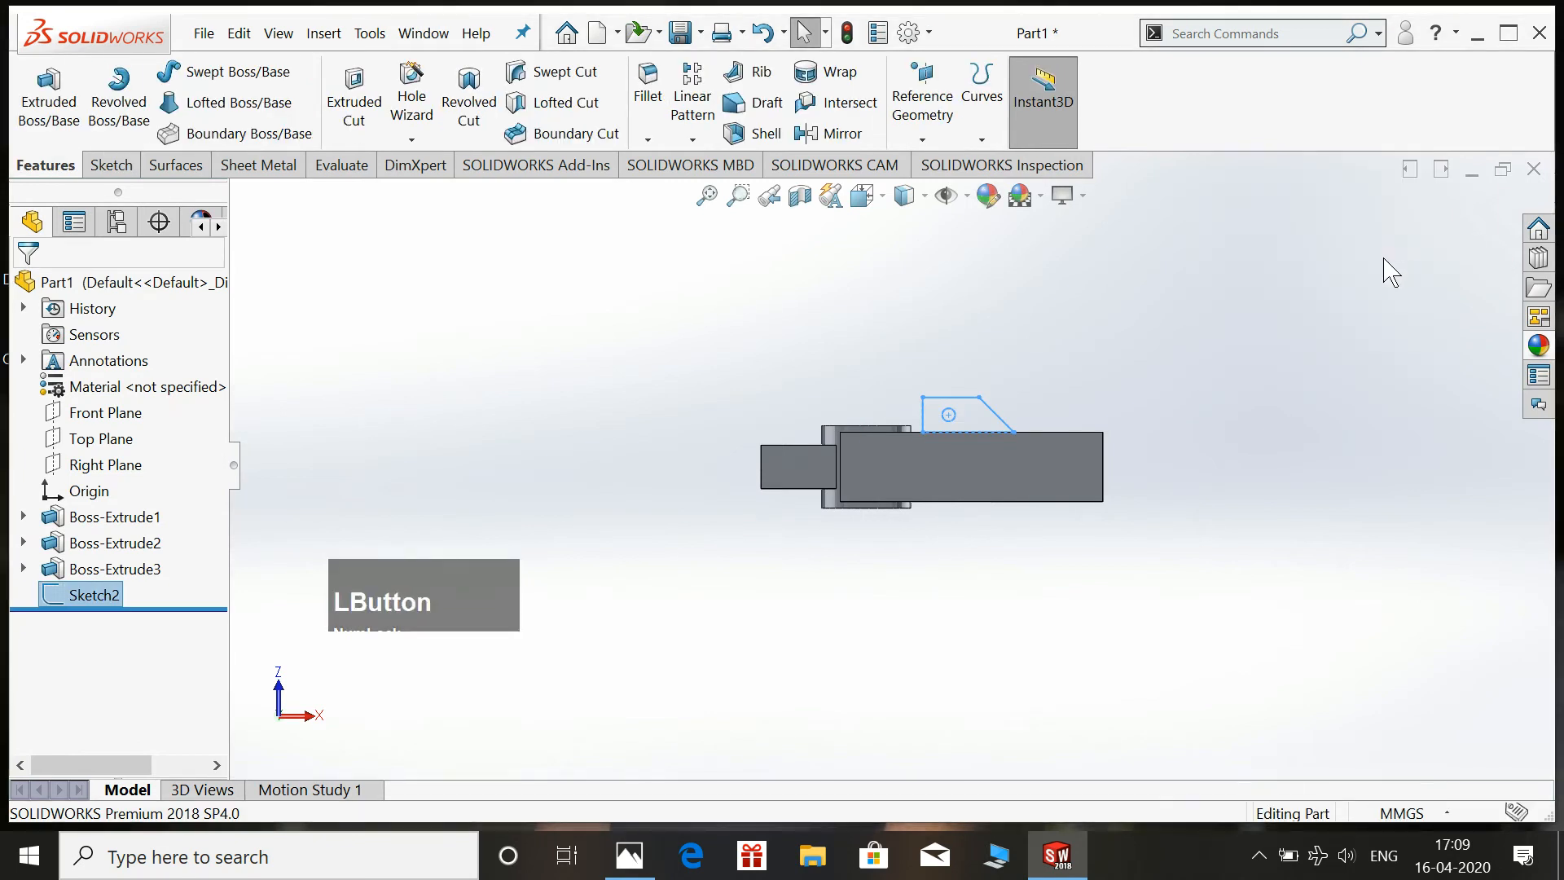
click(49, 96)
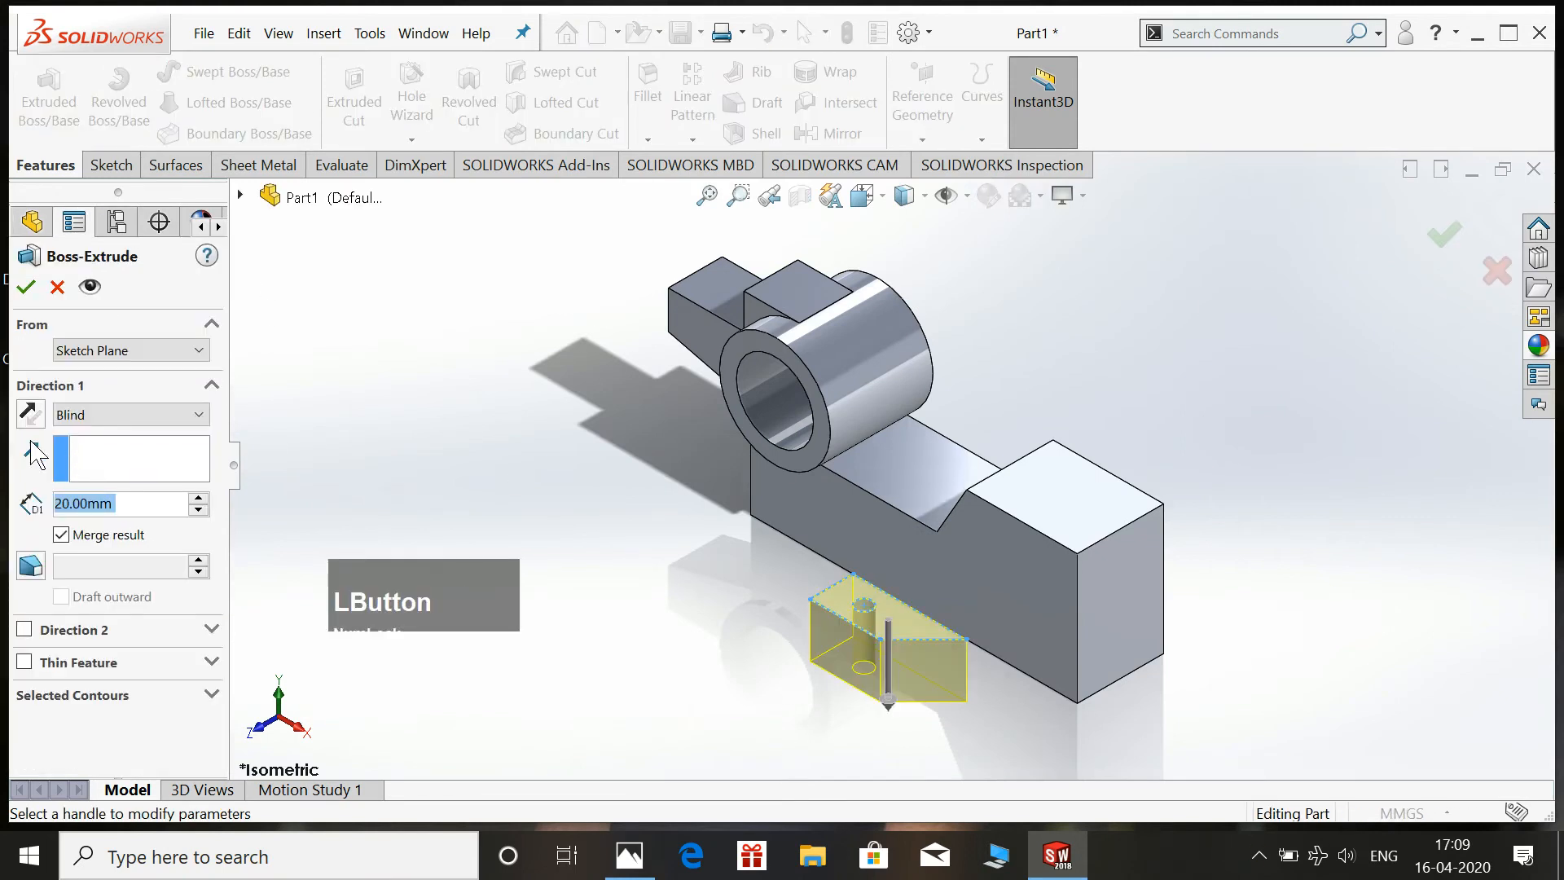
click(30, 414)
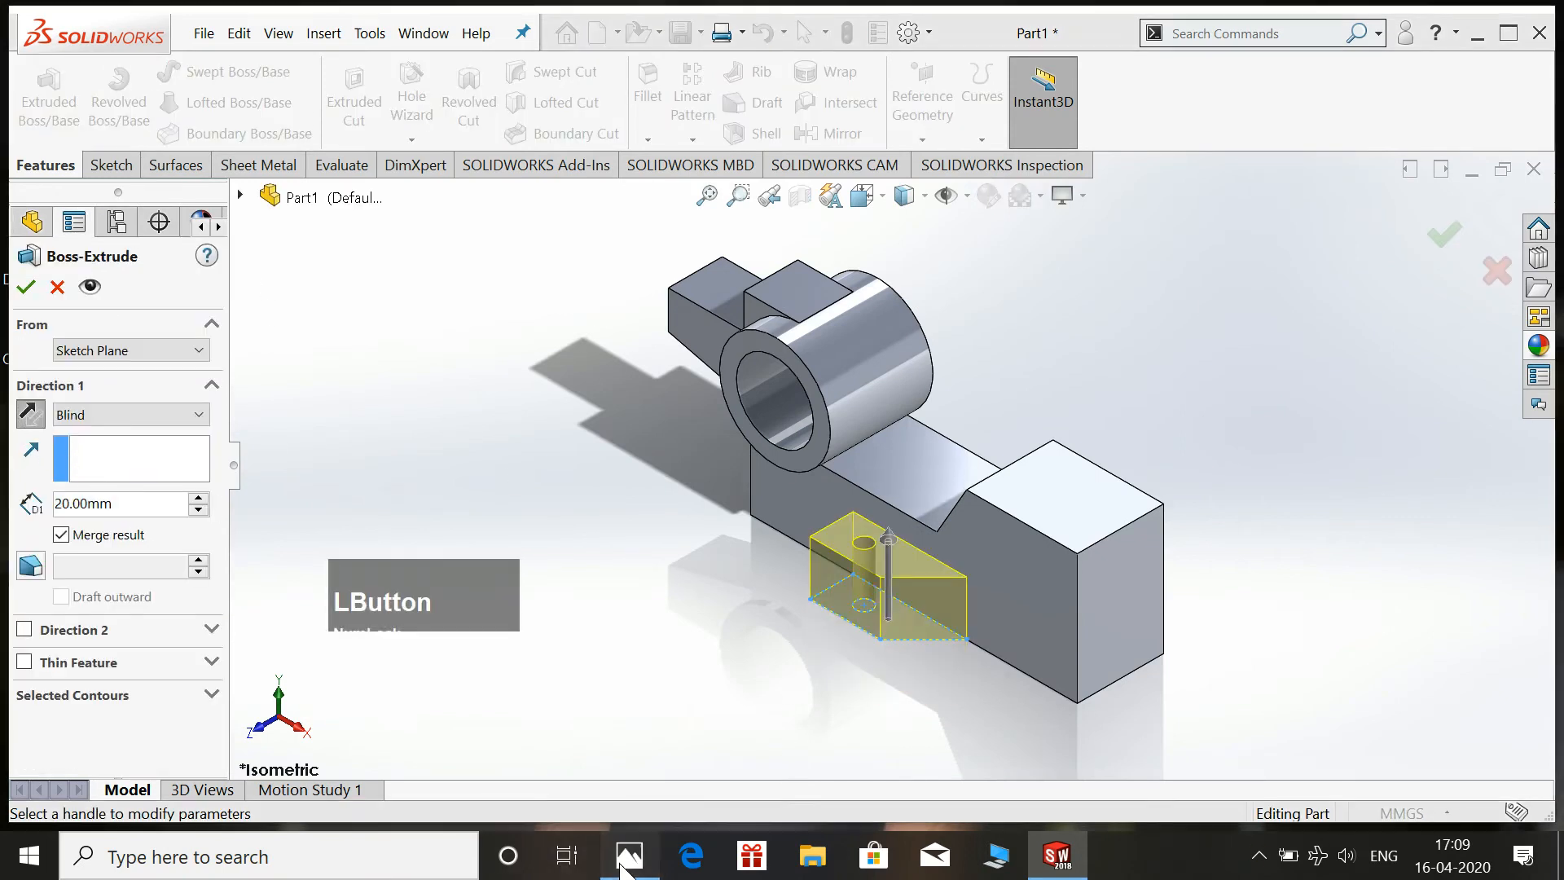
click(625, 871)
click(624, 870)
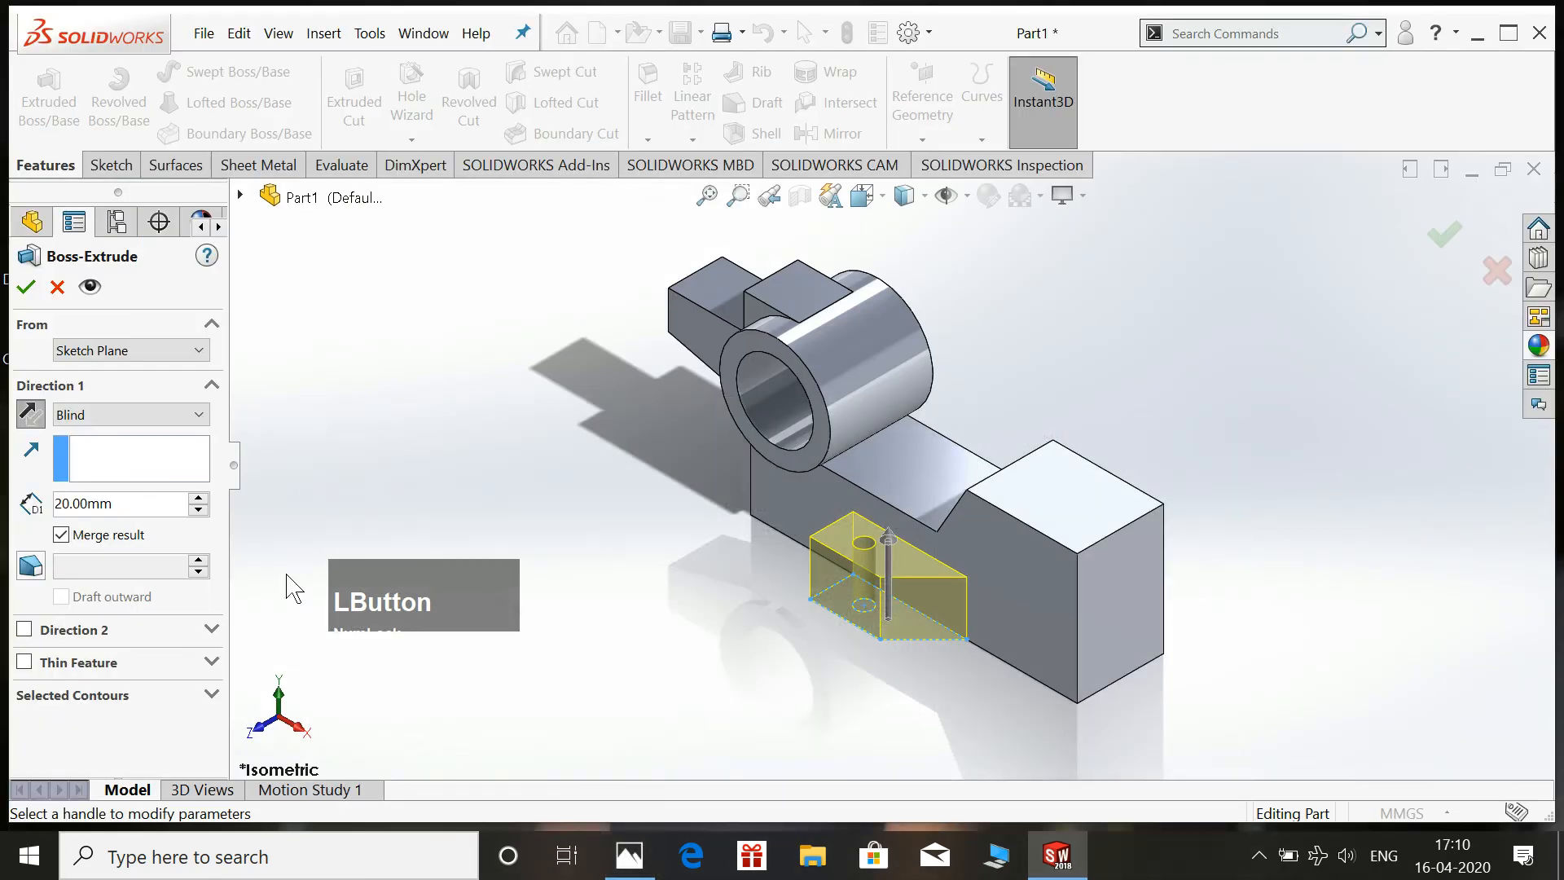
double_click(115, 508)
text(16)
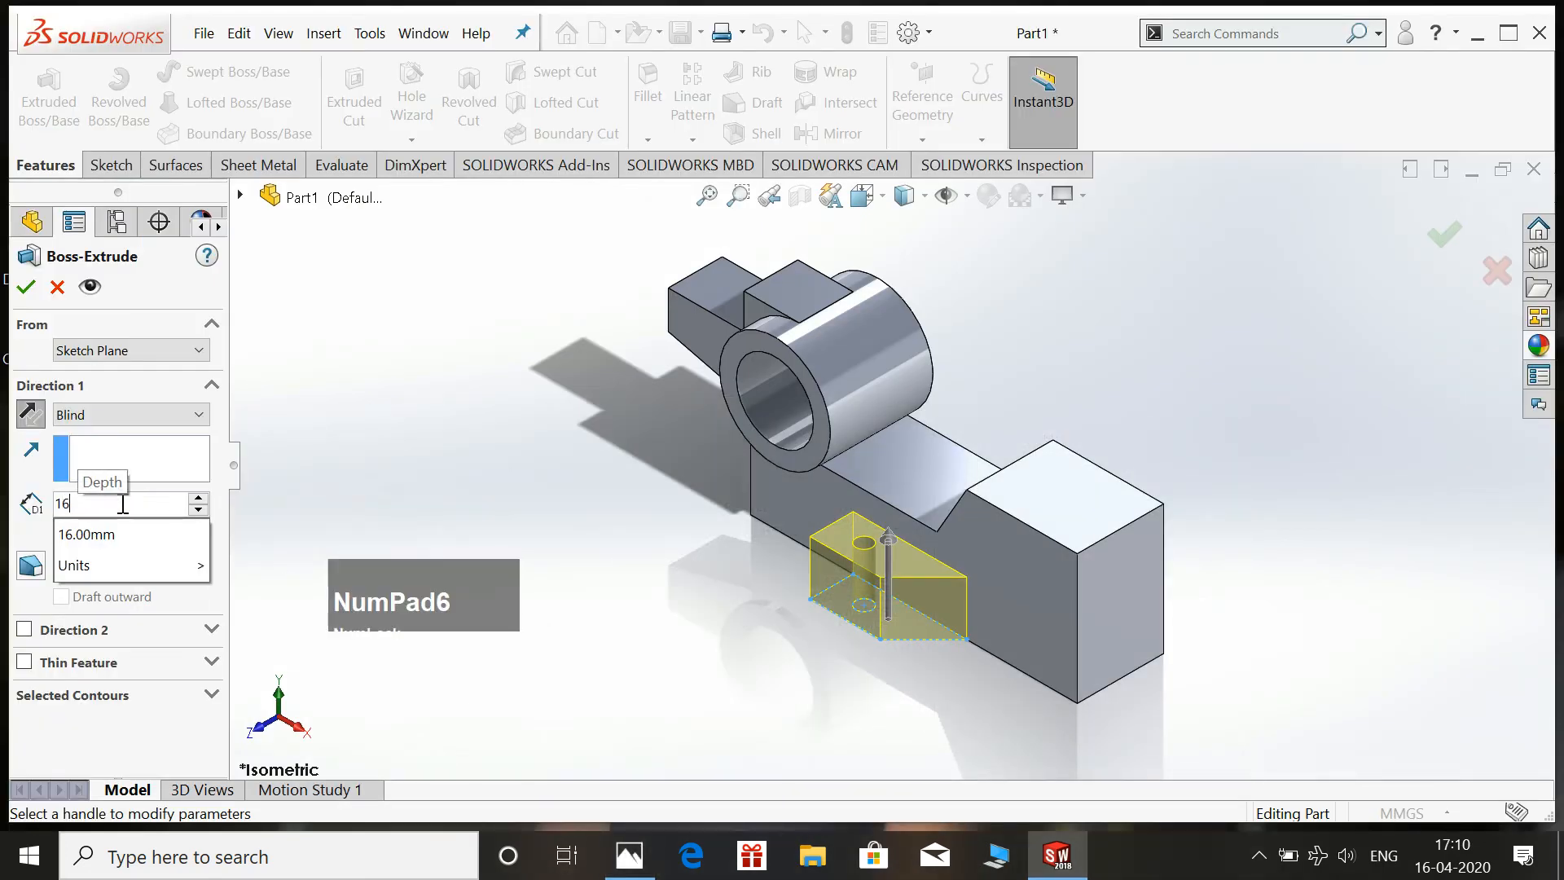
key(KP_Enter)
click(26, 287)
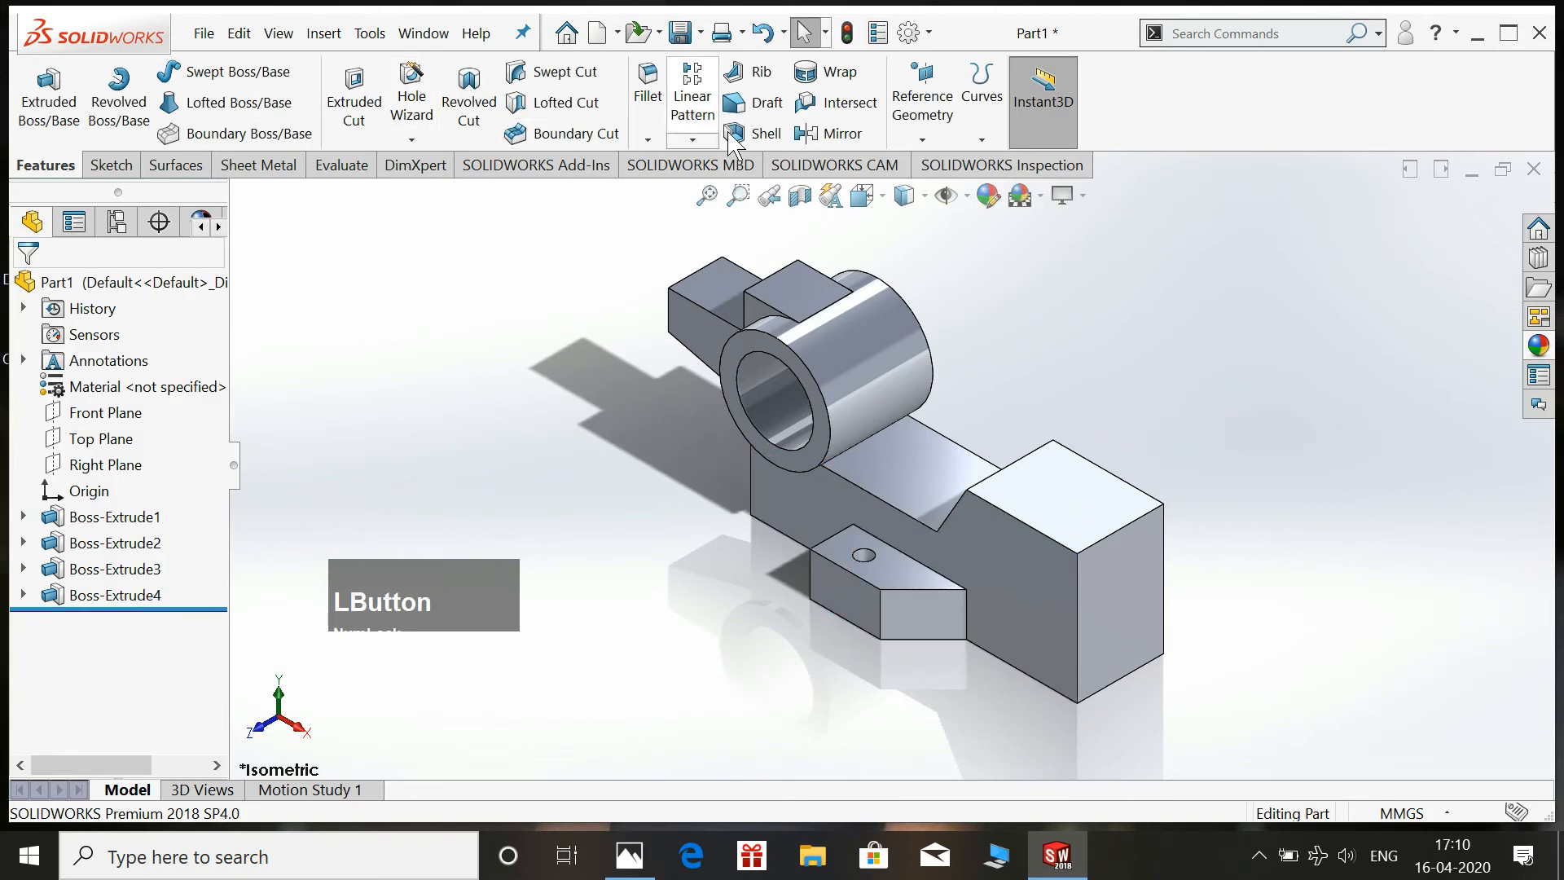
Mirror the lug extrusion with its hole about the Front Plane to the body's opposite side.
click(828, 133)
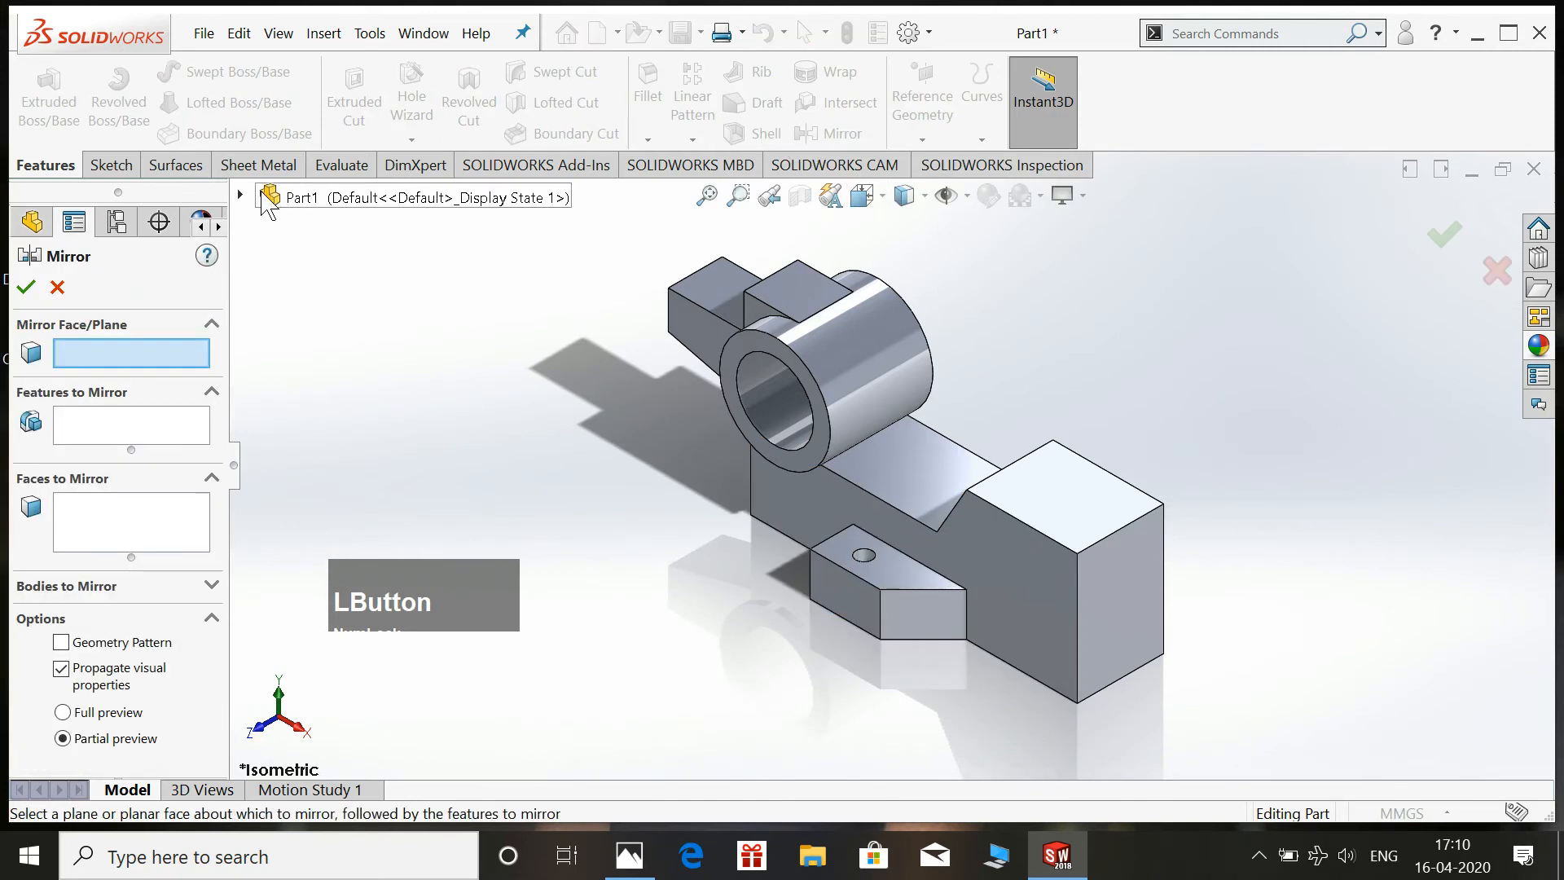
click(241, 197)
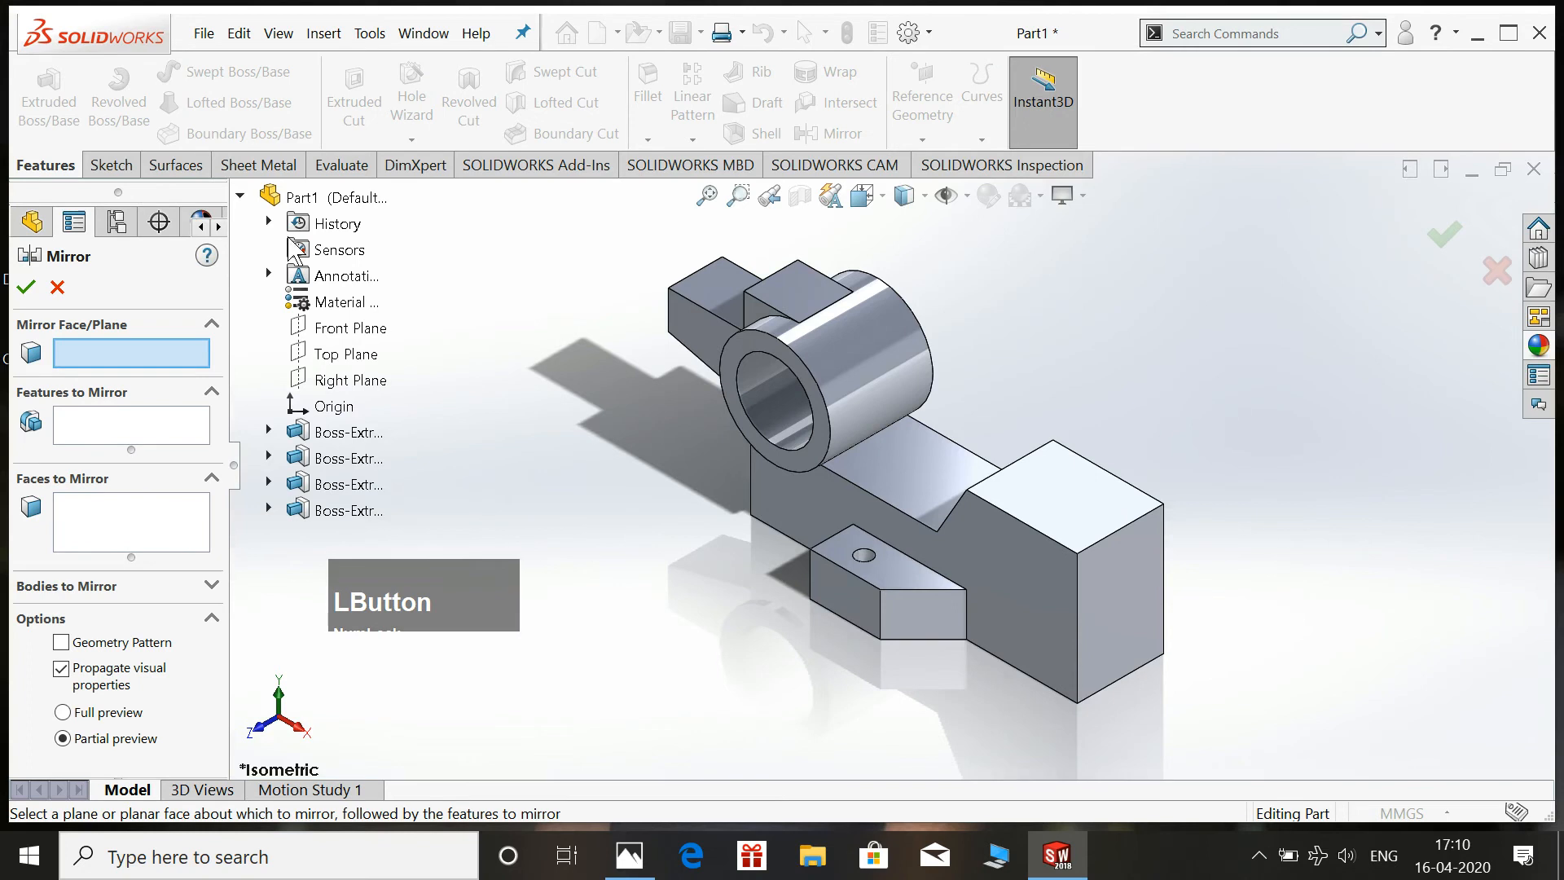
click(339, 330)
click(342, 510)
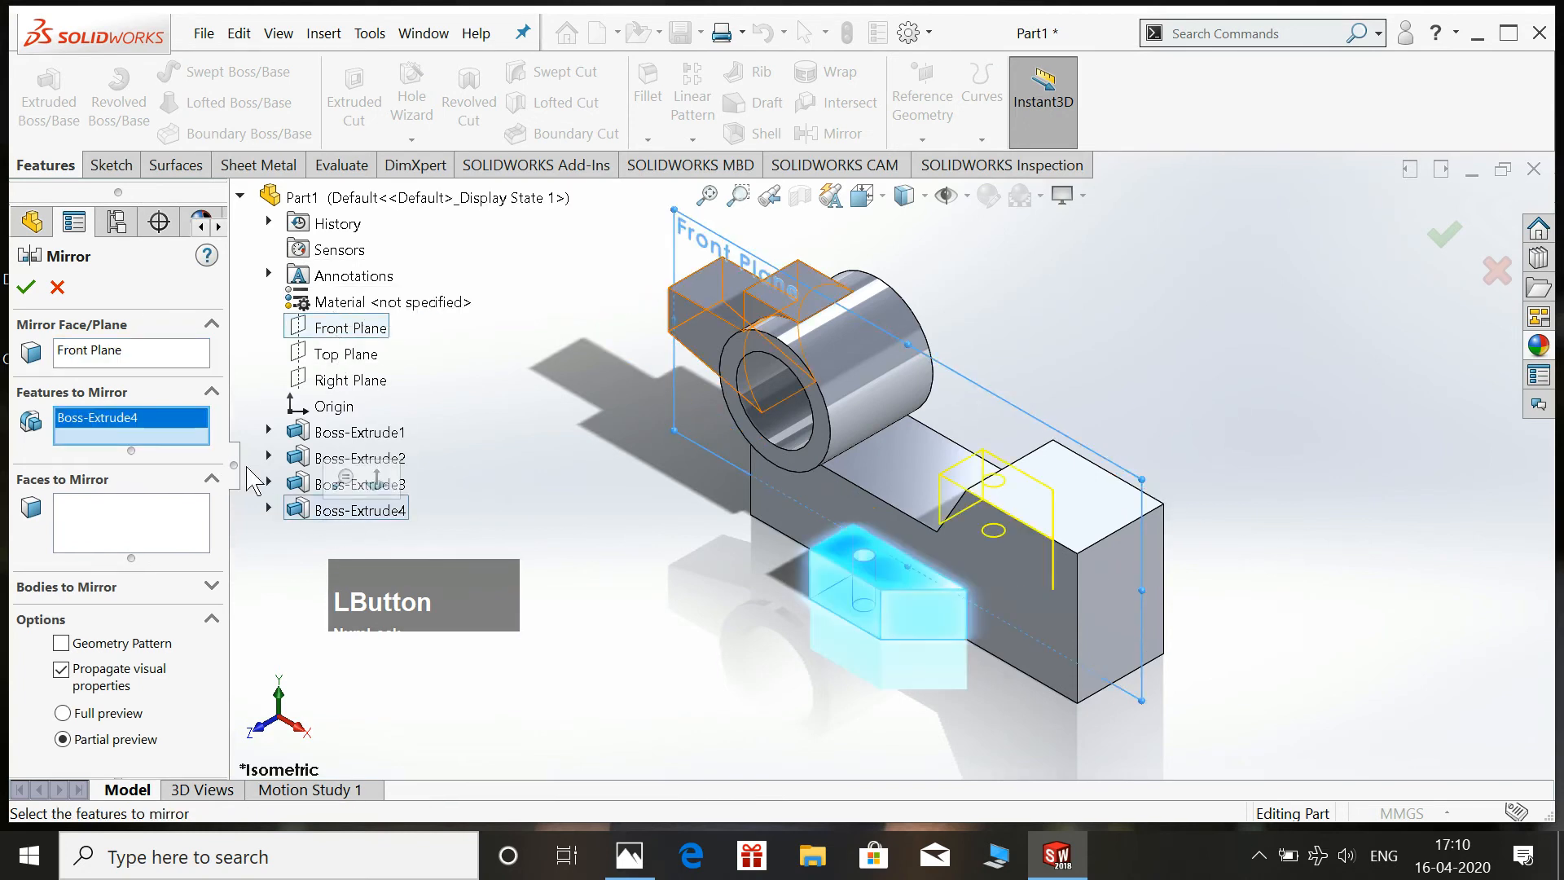
click(22, 291)
Start a sketch on the top face of the raised end block and view it face-on.
middle_drag(1257, 402, 1155, 550)
click(1104, 575)
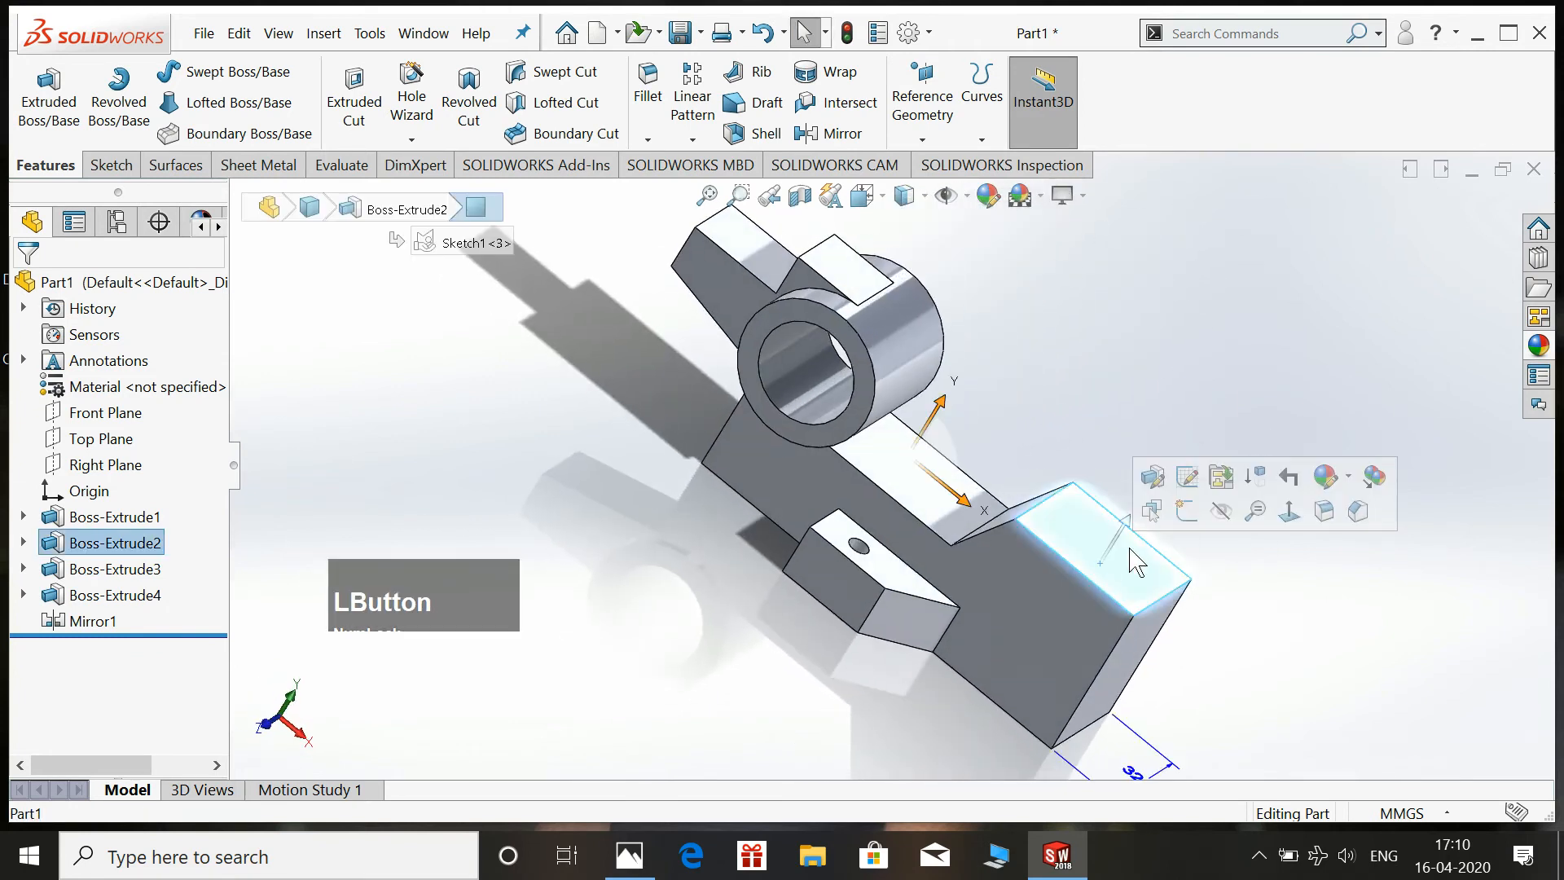
click(1187, 526)
key(space)
click(1359, 538)
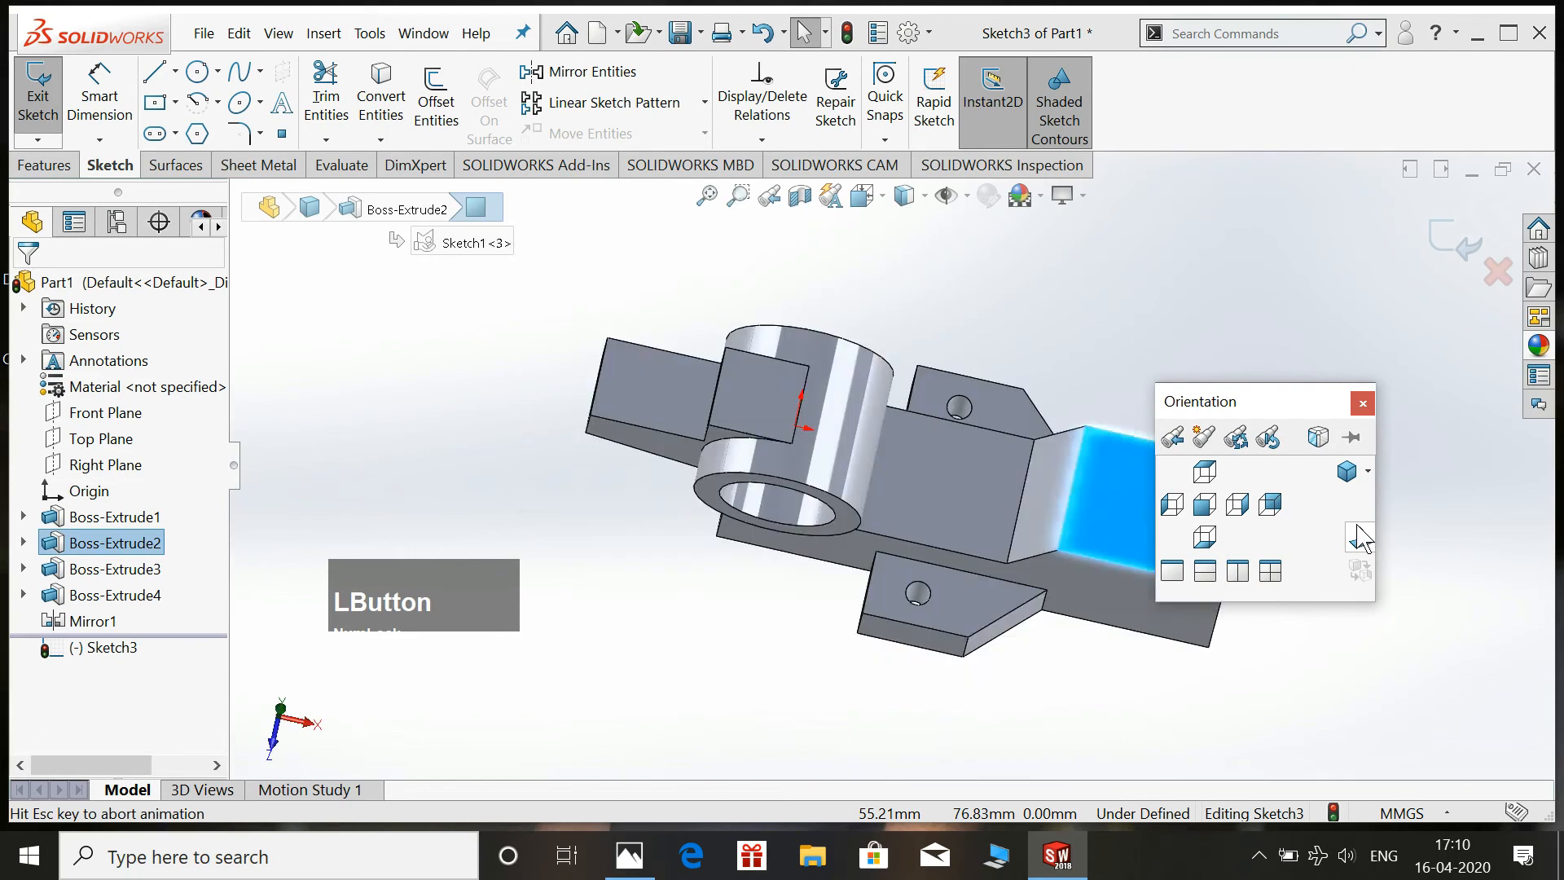
click(1149, 281)
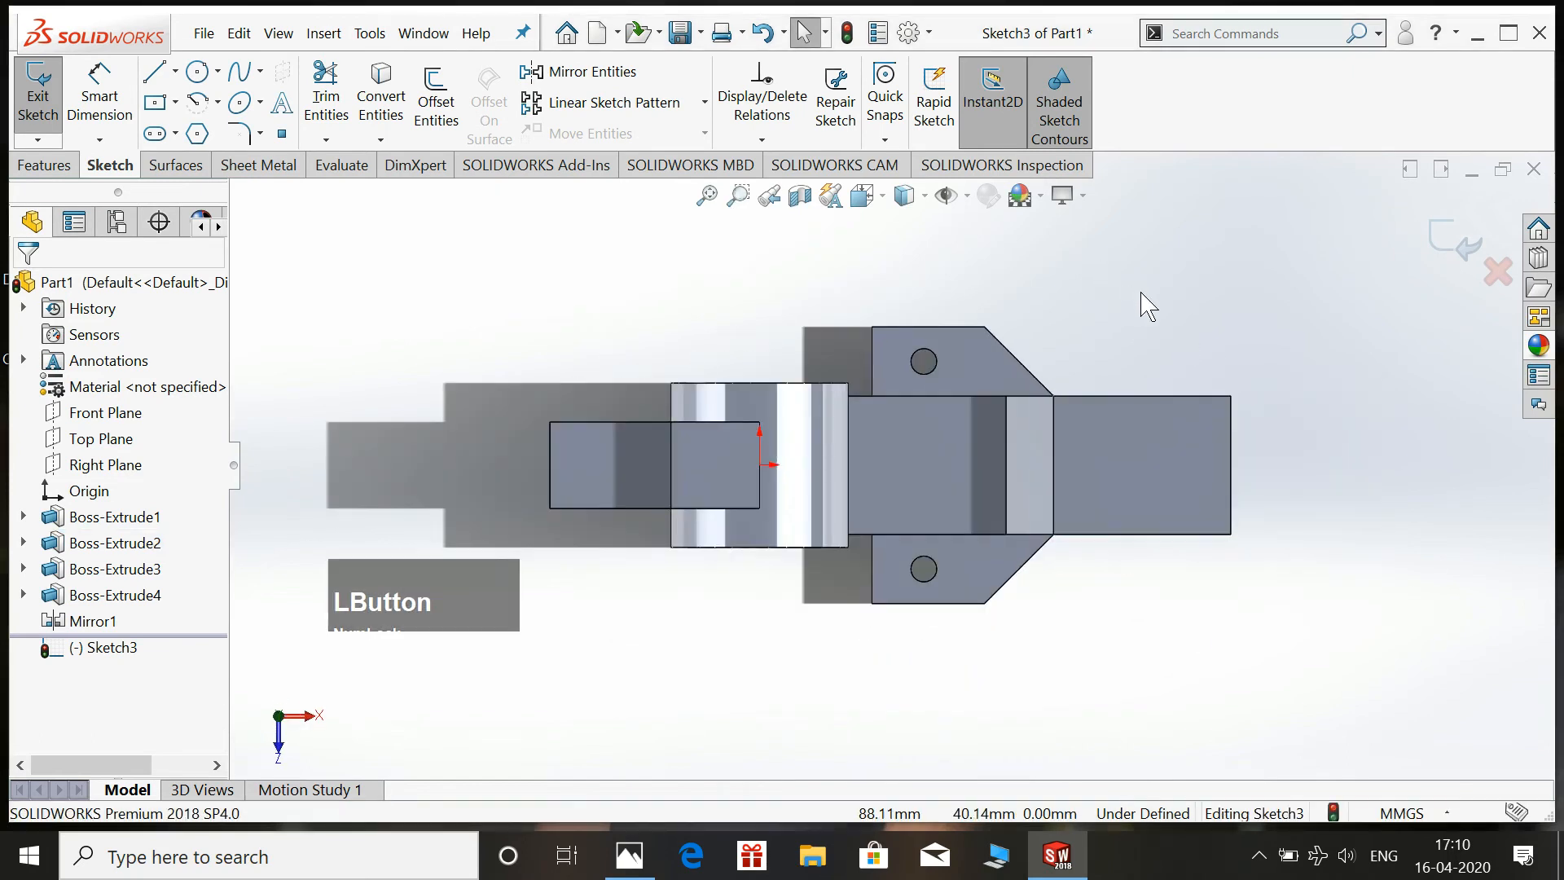
Following the drawing, sketch a stepped line chain from the end block's lower long edge to its end edge, with the last segment about 28 mm long.
click(146, 75)
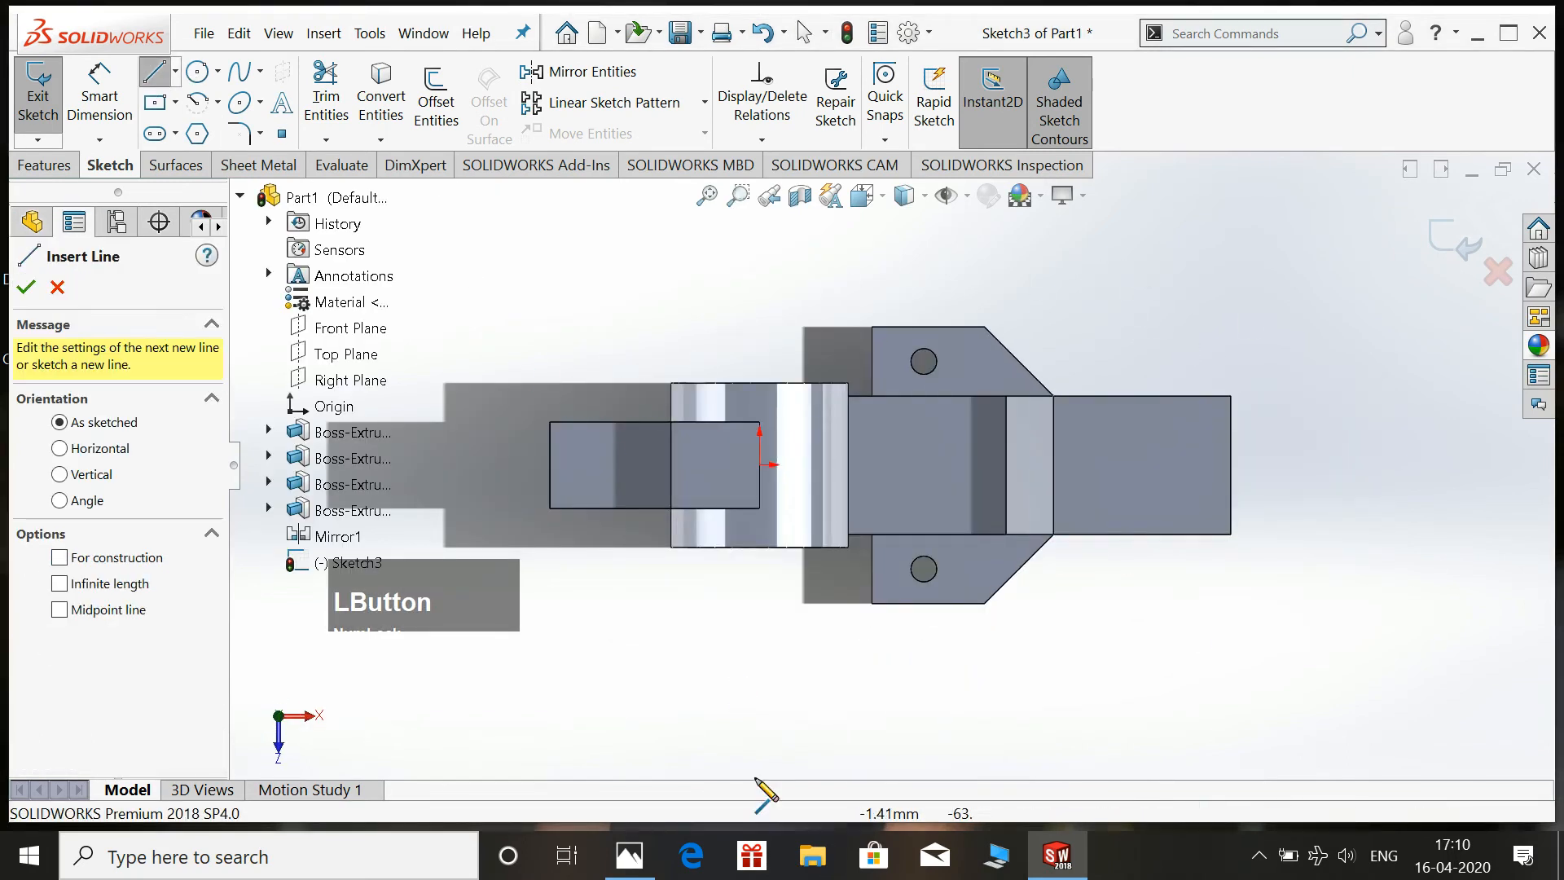
click(644, 856)
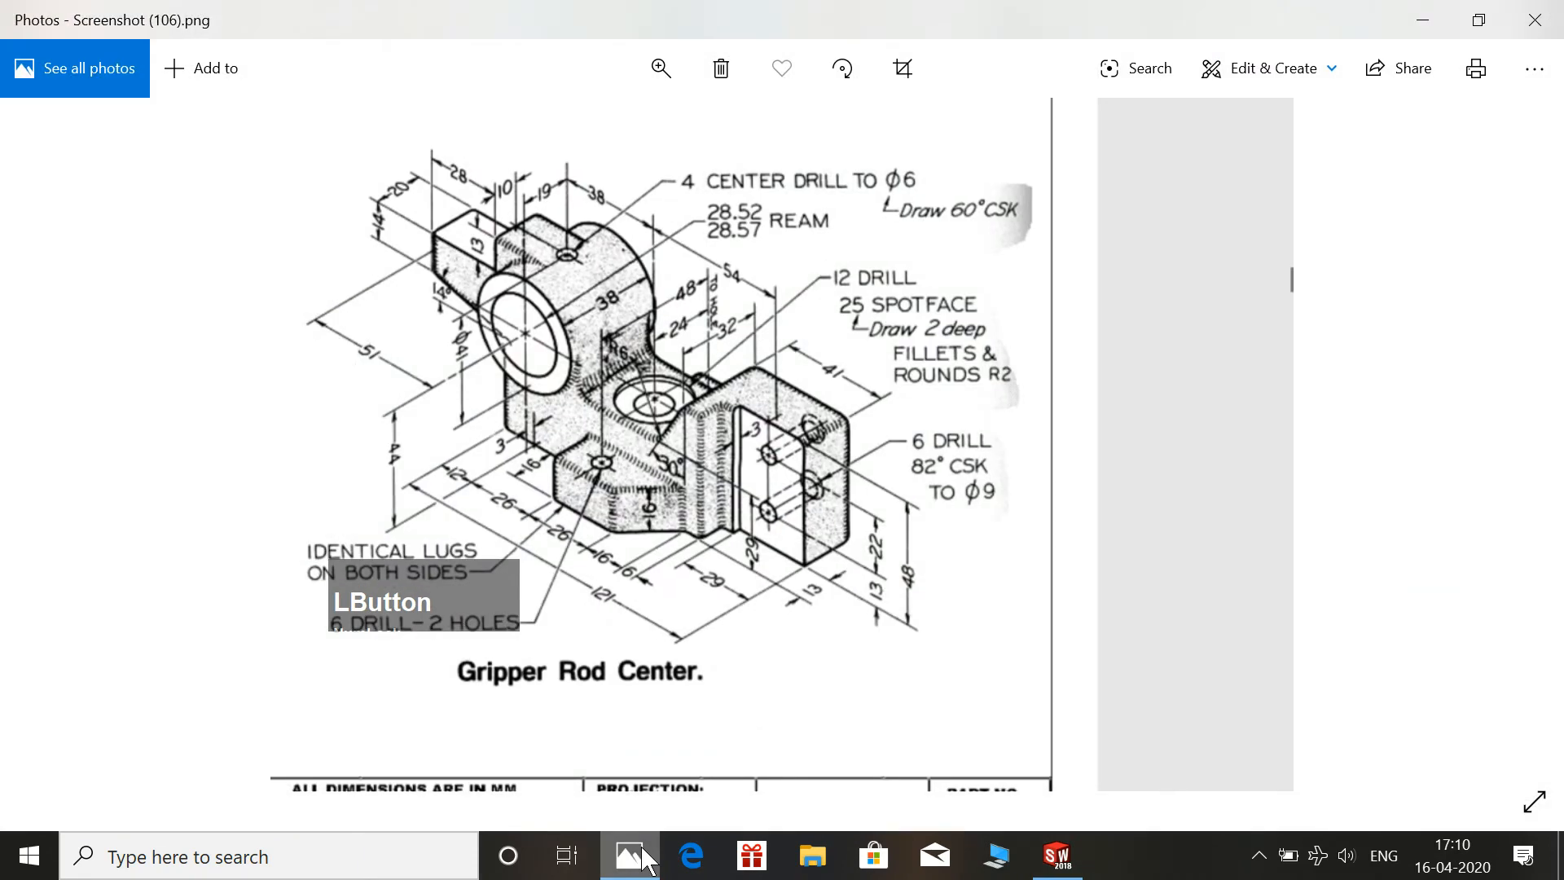
click(644, 855)
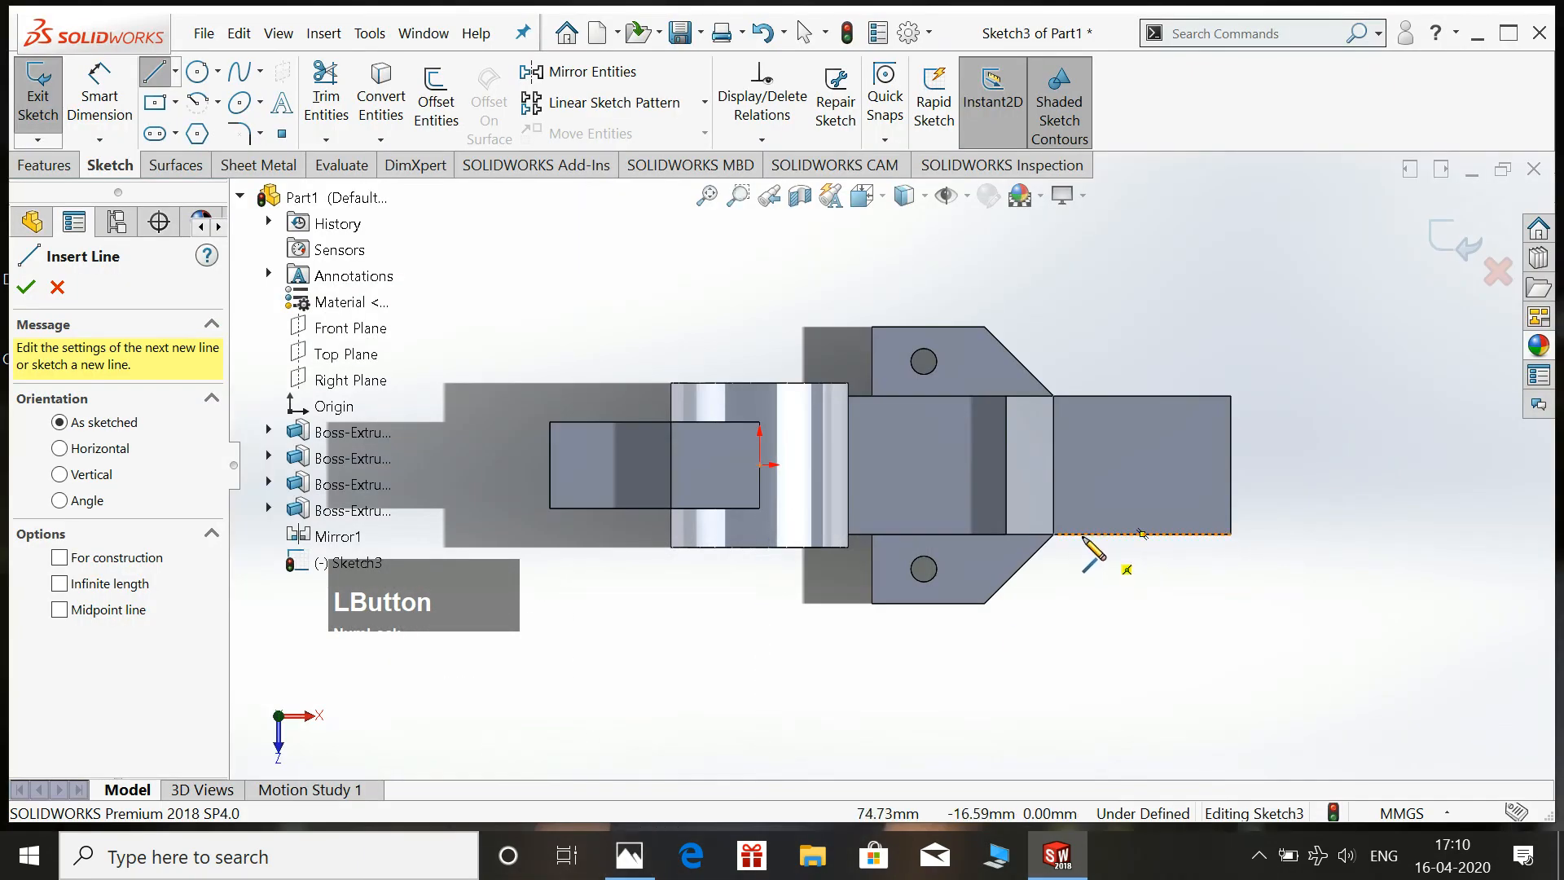
click(1083, 533)
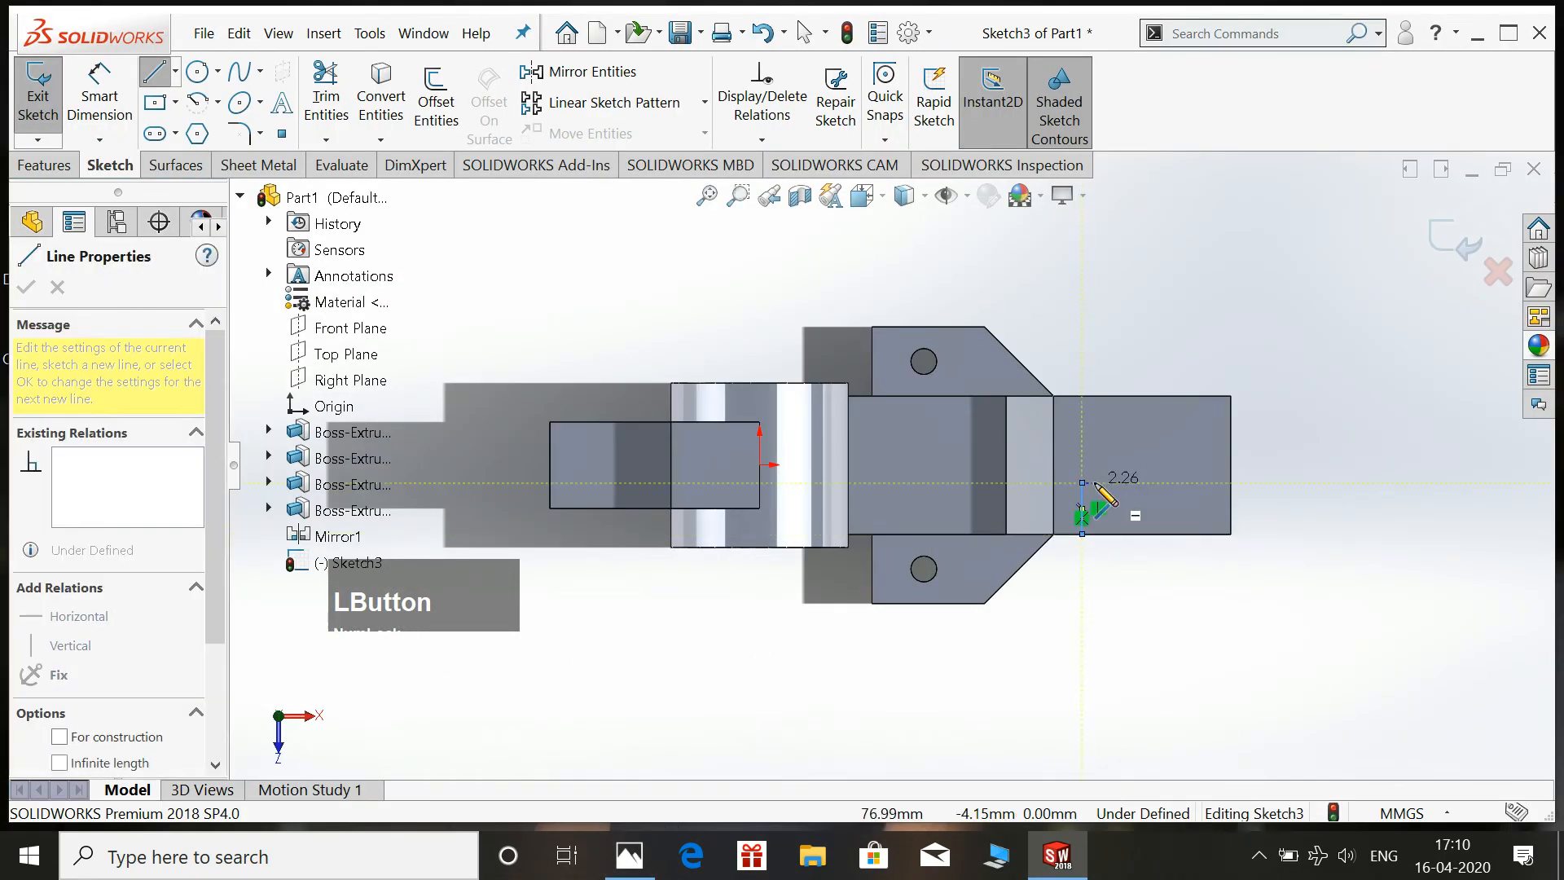
click(1084, 482)
click(1110, 482)
click(629, 856)
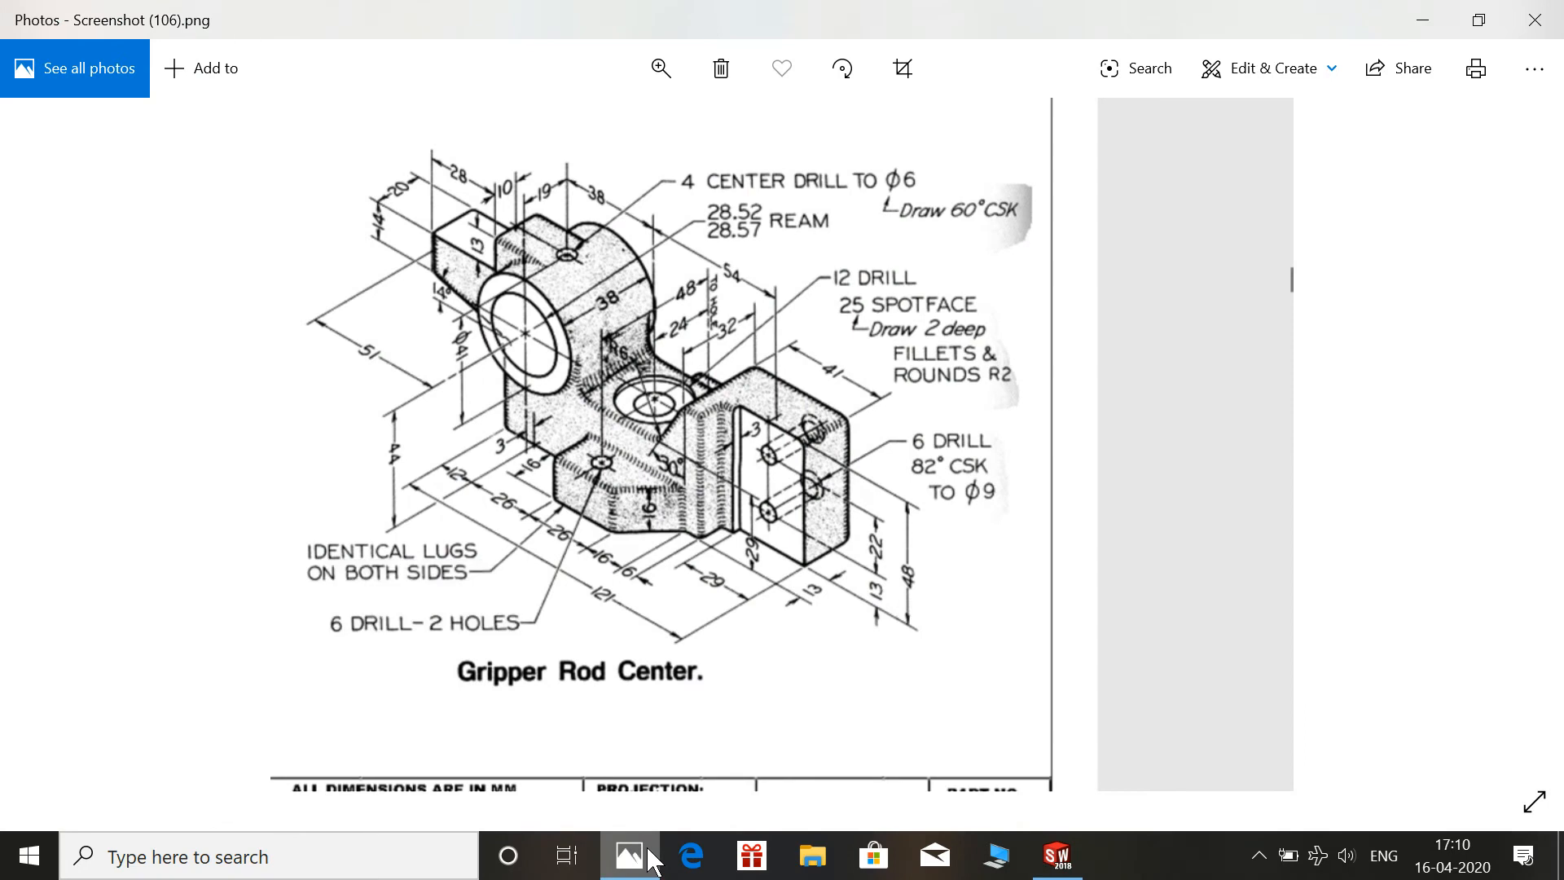
click(650, 855)
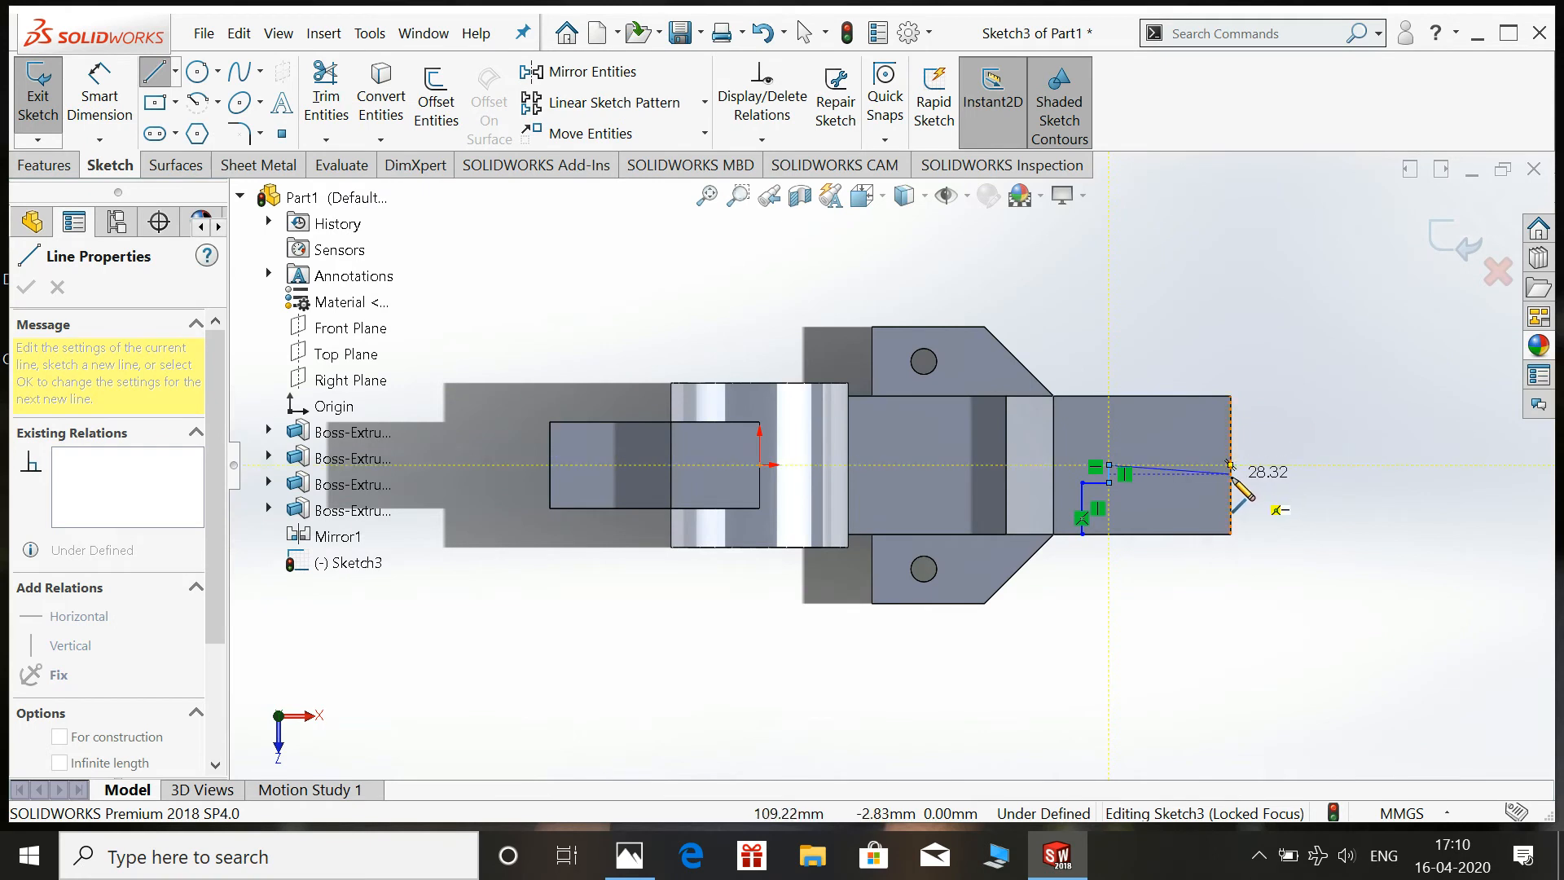
click(1232, 467)
key(Escape)
Make the sloping last segment of the stepped line chain horizontal.
scroll(1183, 509, down, 3)
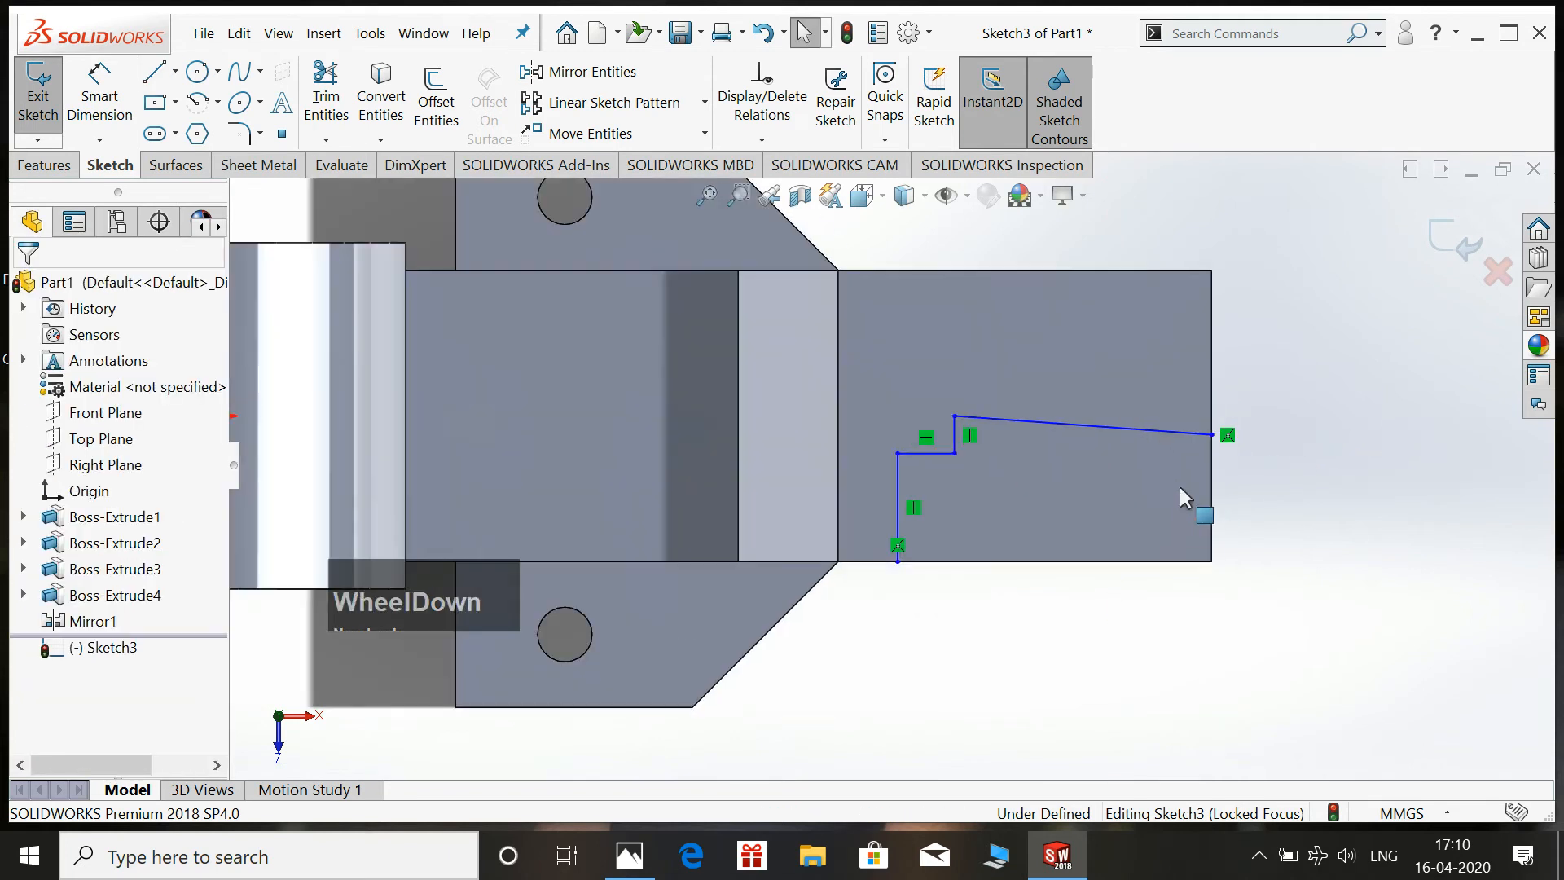
click(1127, 428)
click(1181, 340)
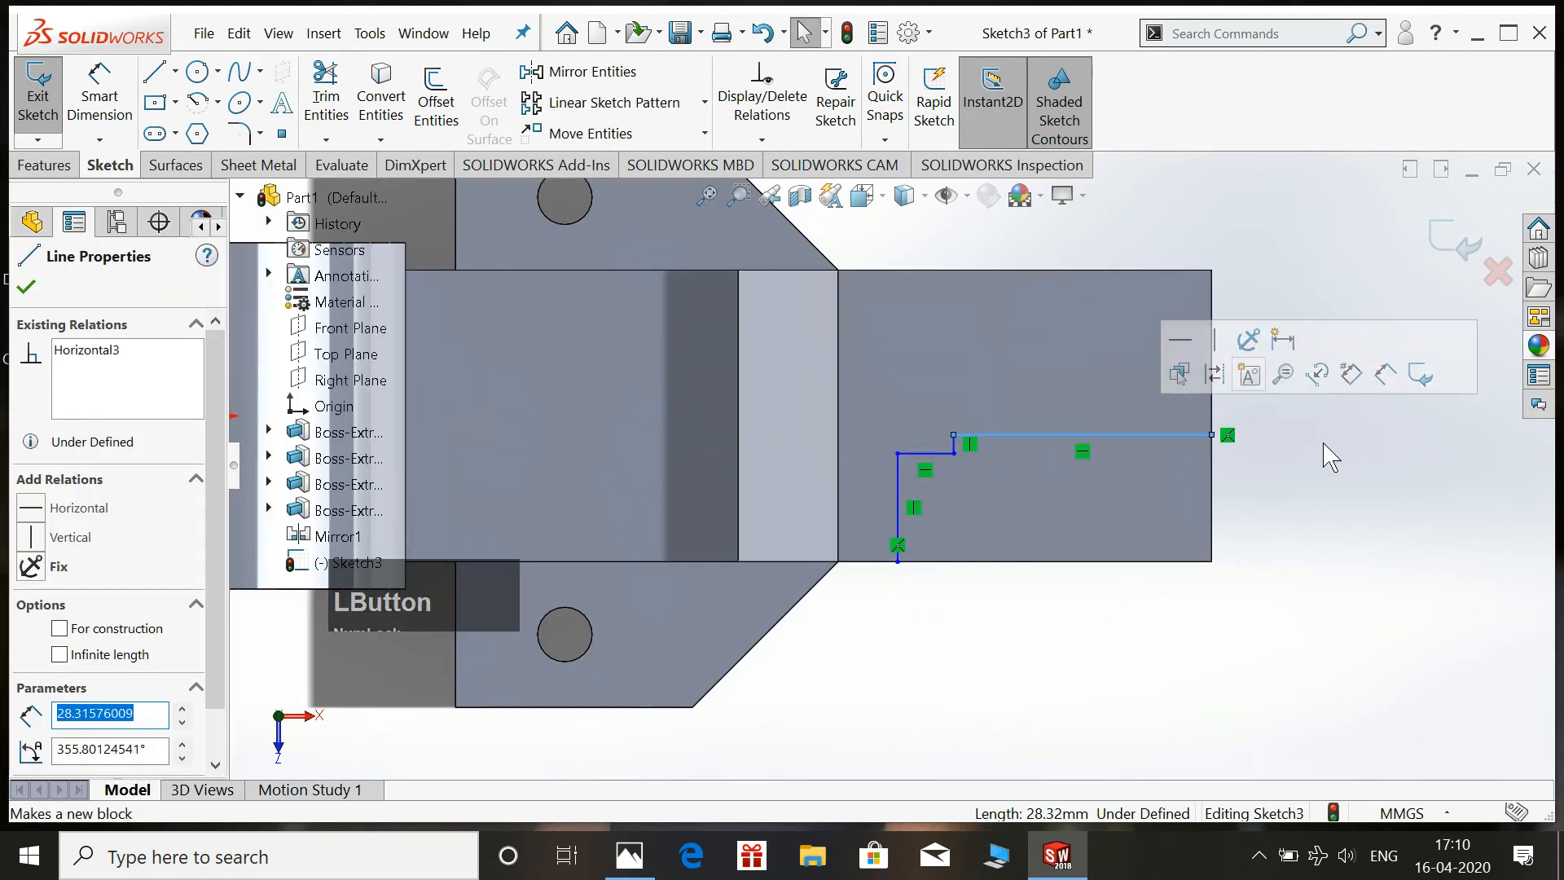
click(1313, 444)
Close the stepped profile with a line along the block's lower long edge and a vertical line about 14 mm long on its end edge.
scroll(1204, 489, up, 4)
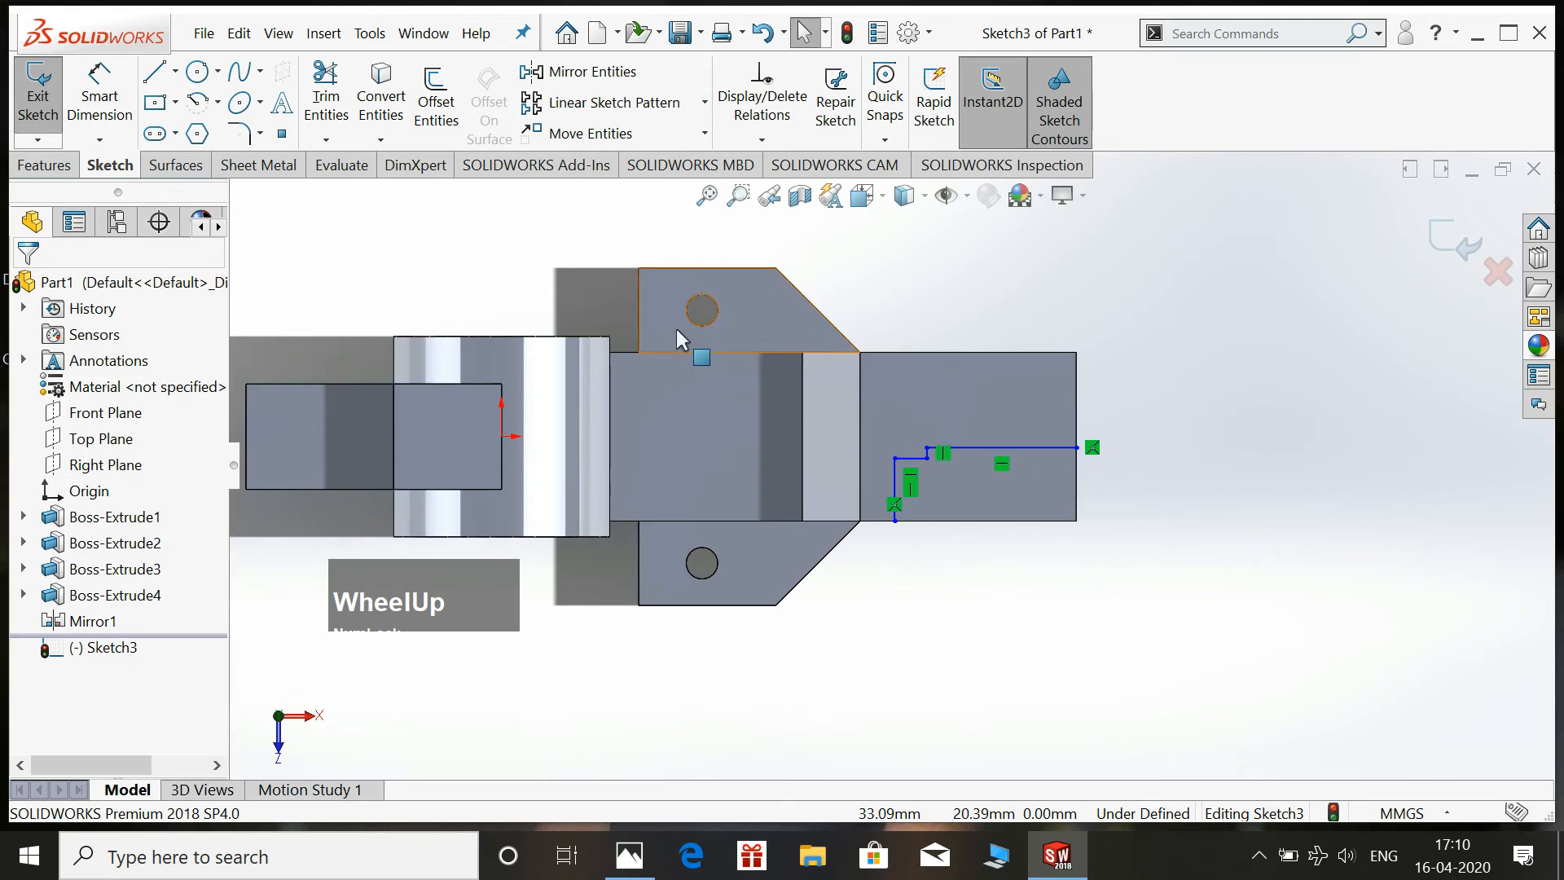
click(155, 71)
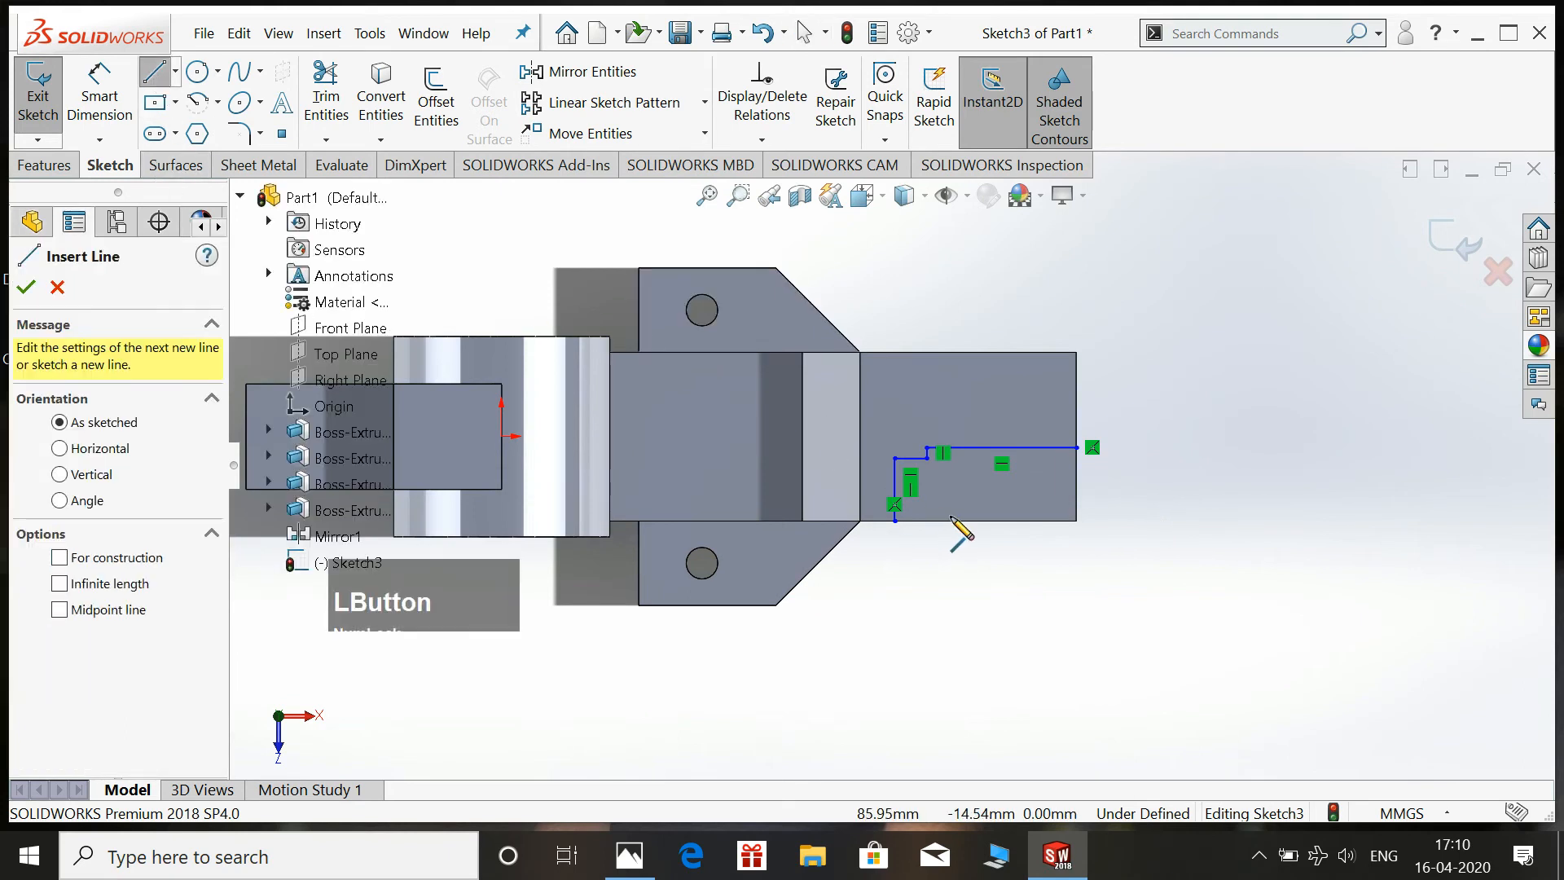
click(894, 520)
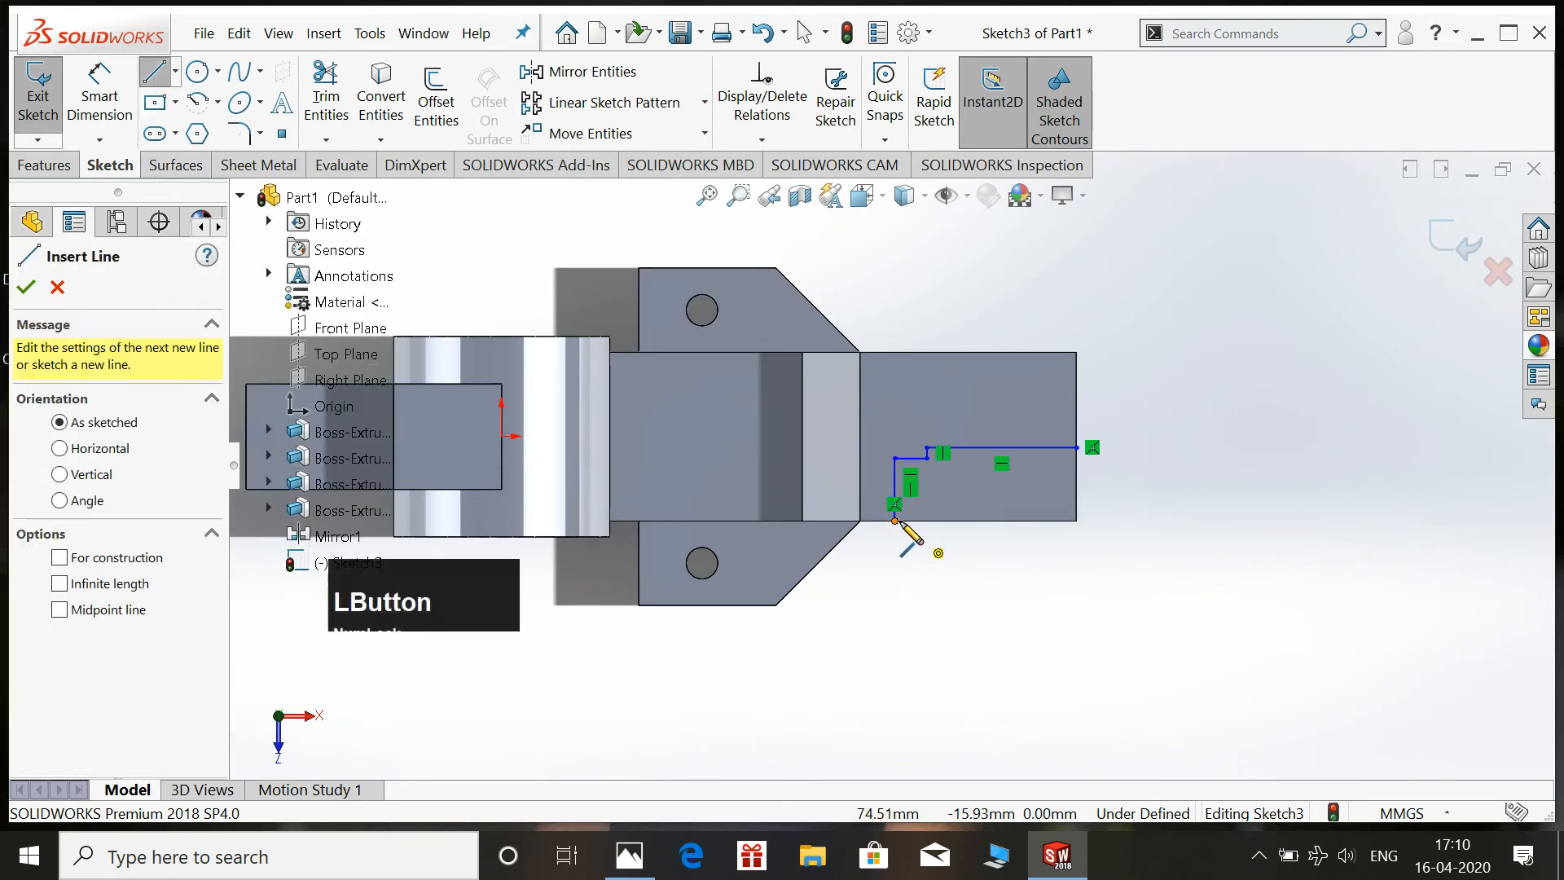
click(1076, 519)
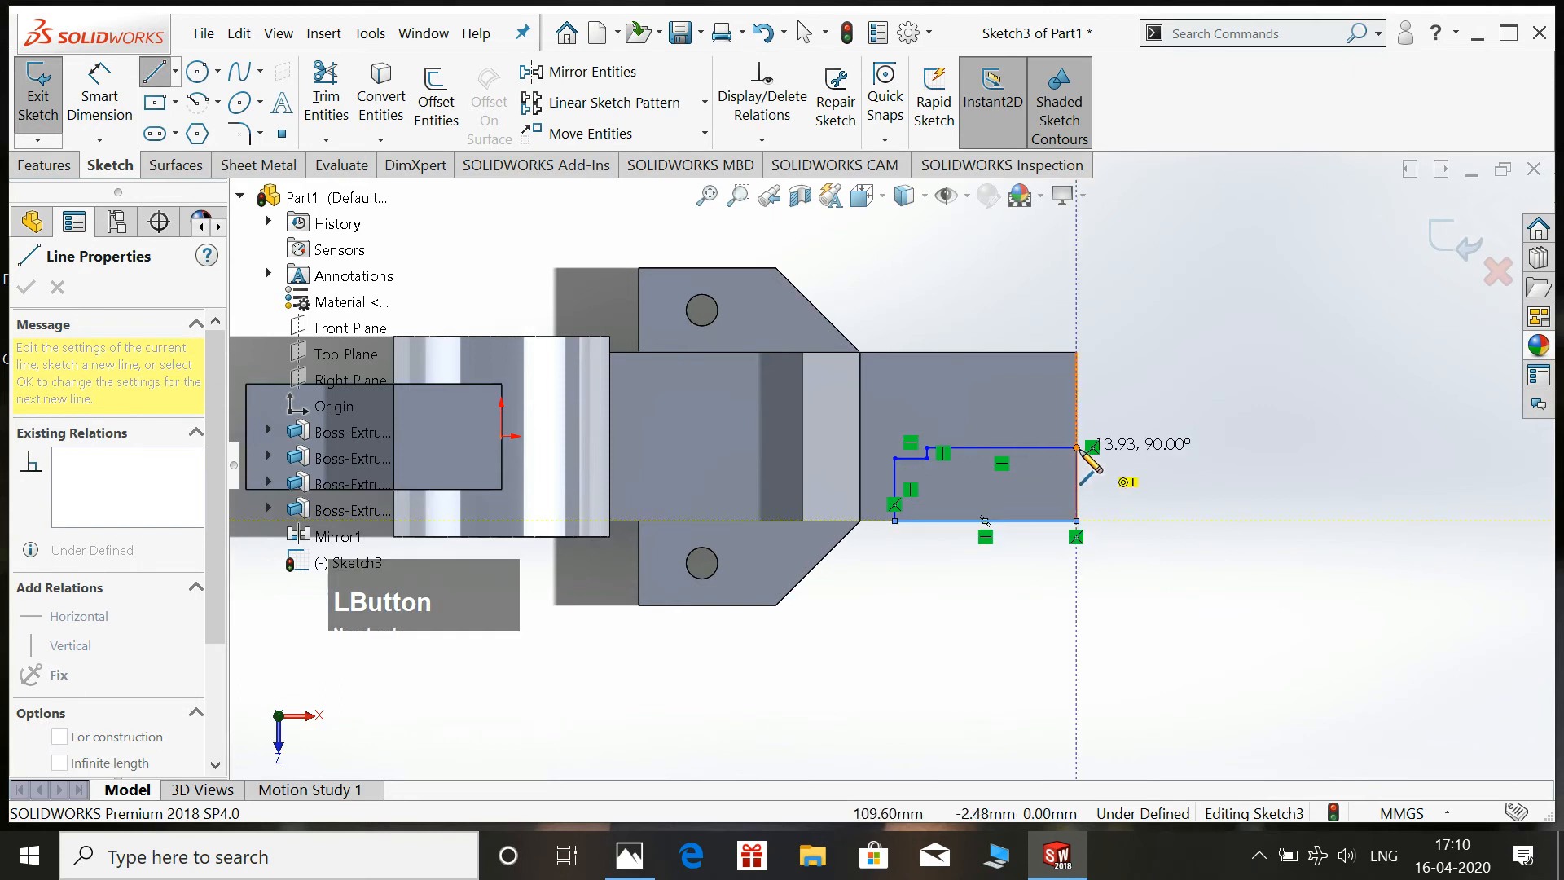
click(1076, 447)
key(Escape)
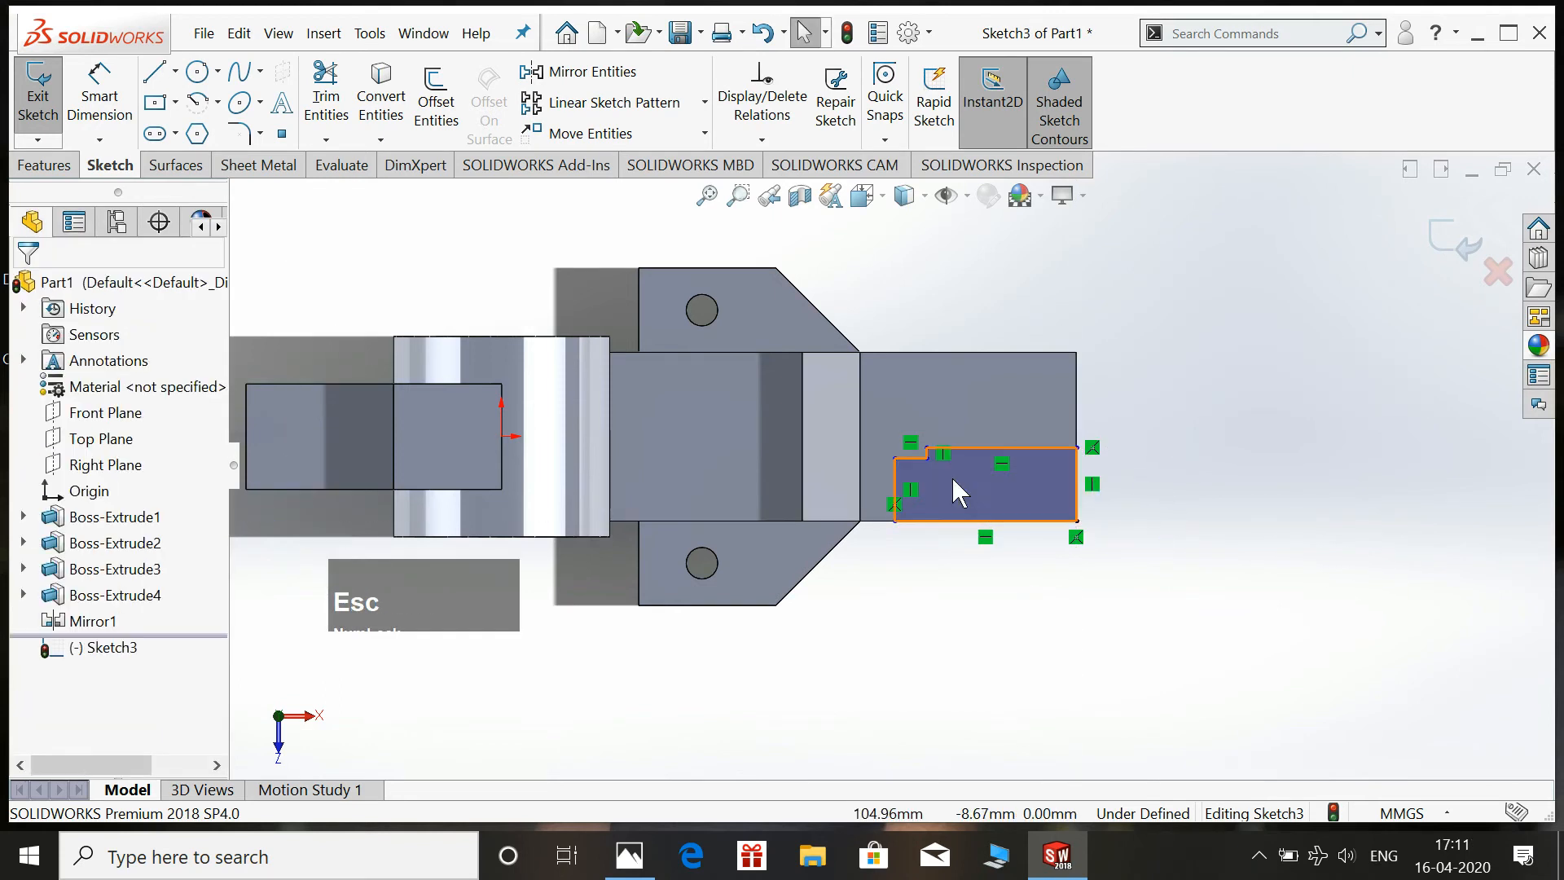
Consult the drawing and dimension the profile's long upper horizontal line as 29 mm.
click(639, 862)
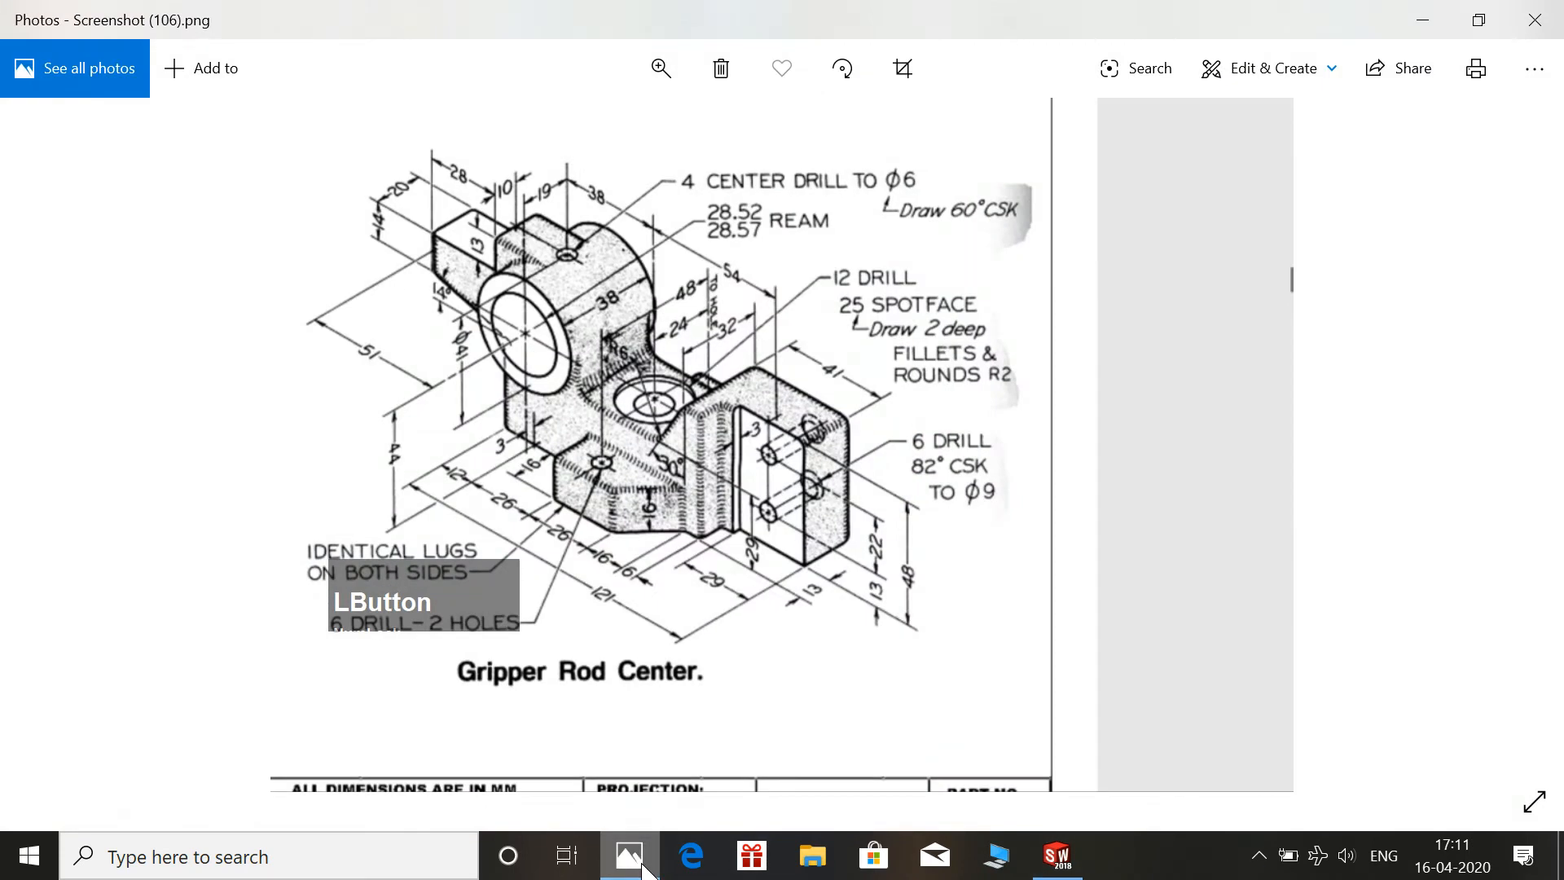
click(644, 866)
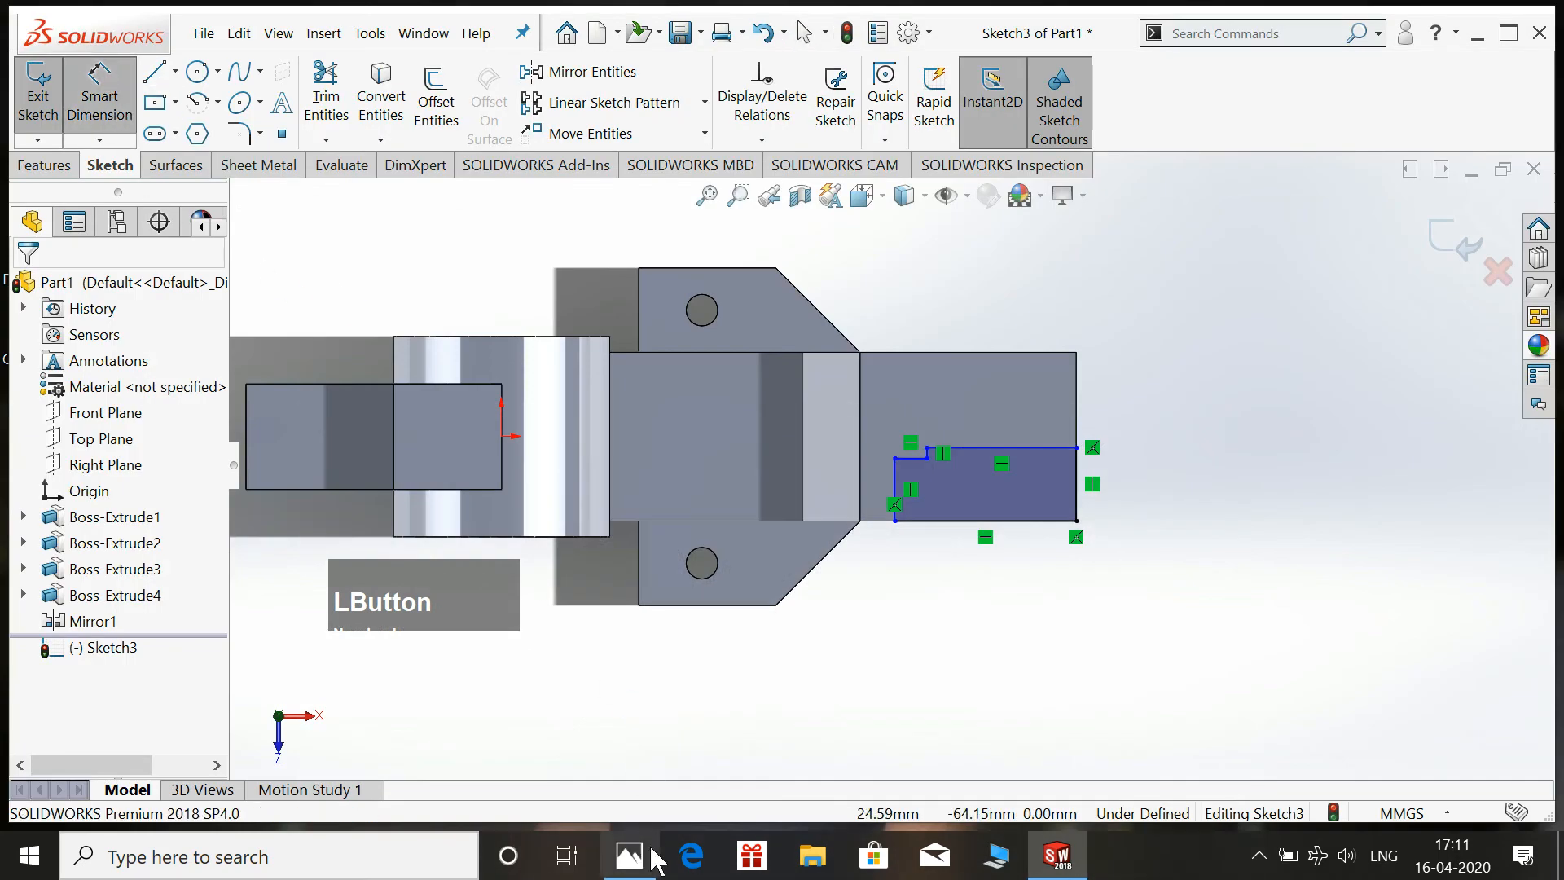
click(650, 863)
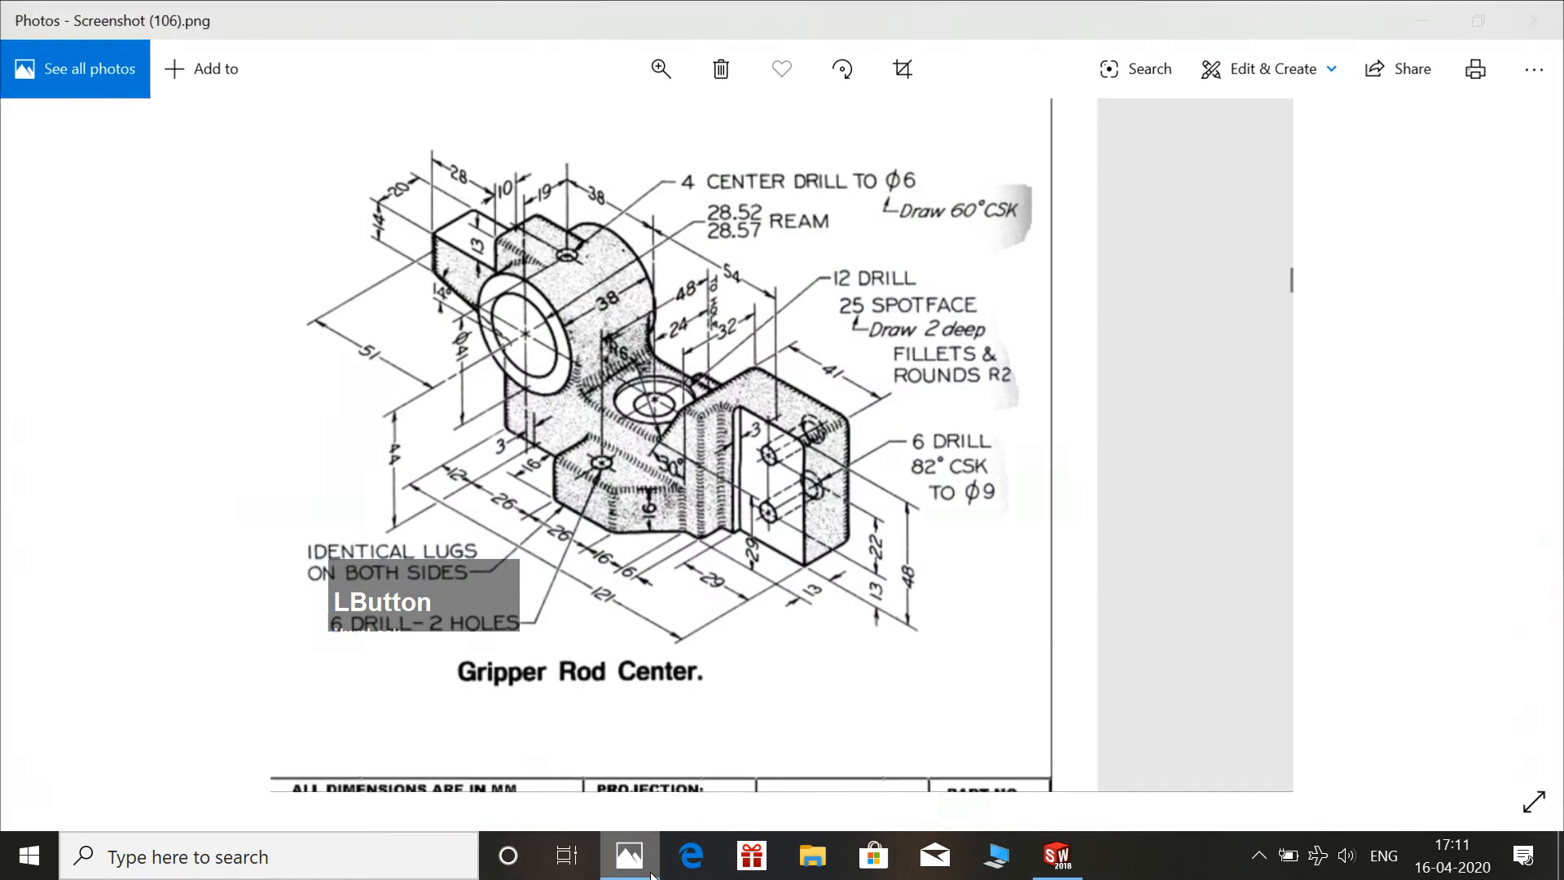
click(651, 871)
click(972, 450)
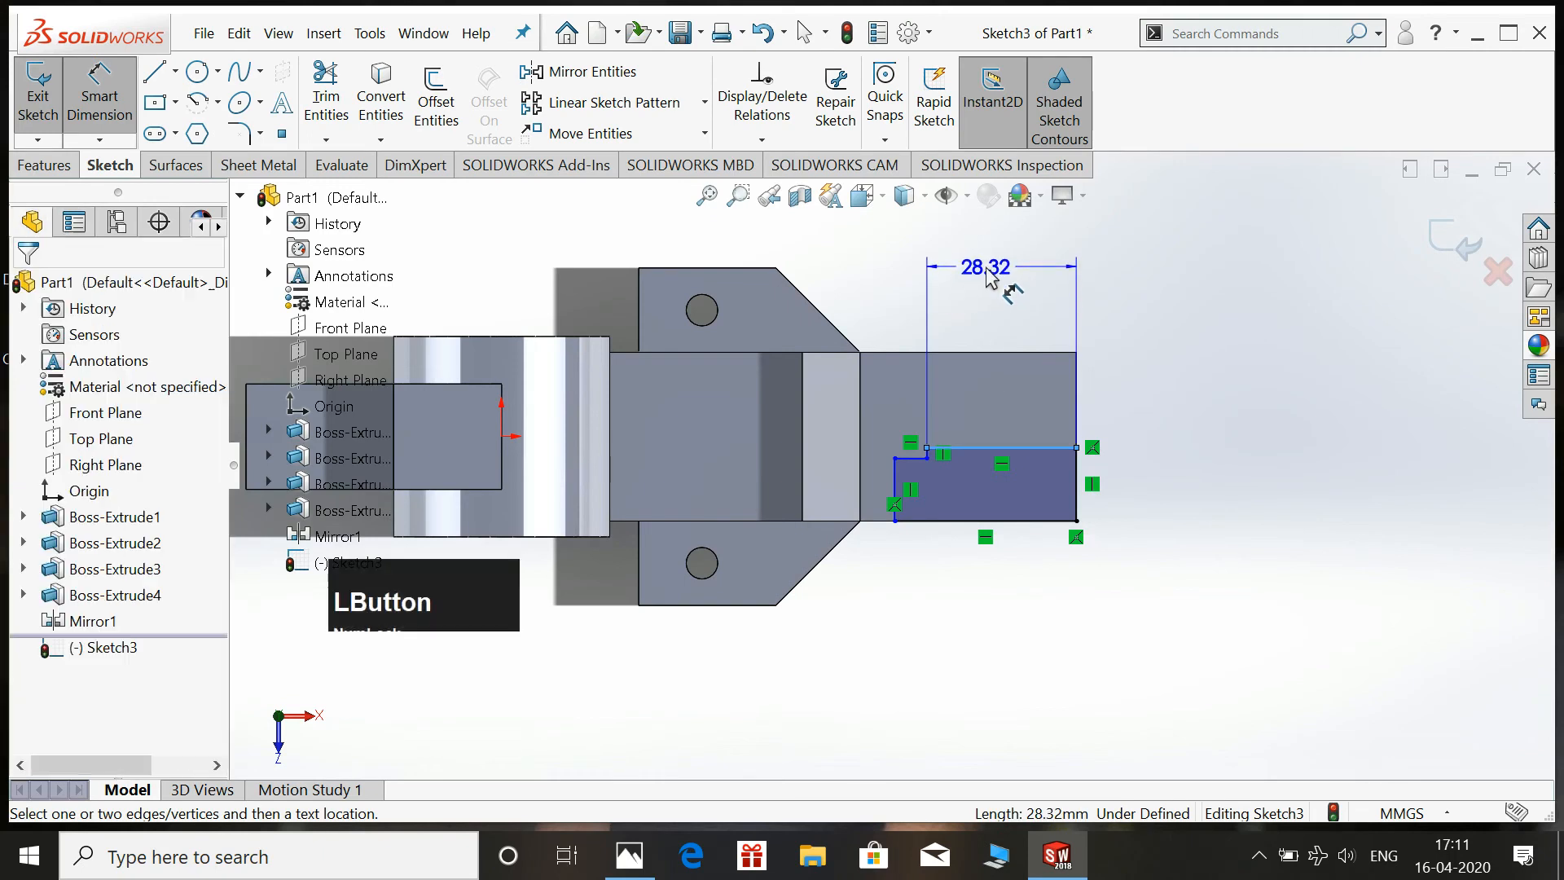
click(988, 266)
text(29)
key(Return)
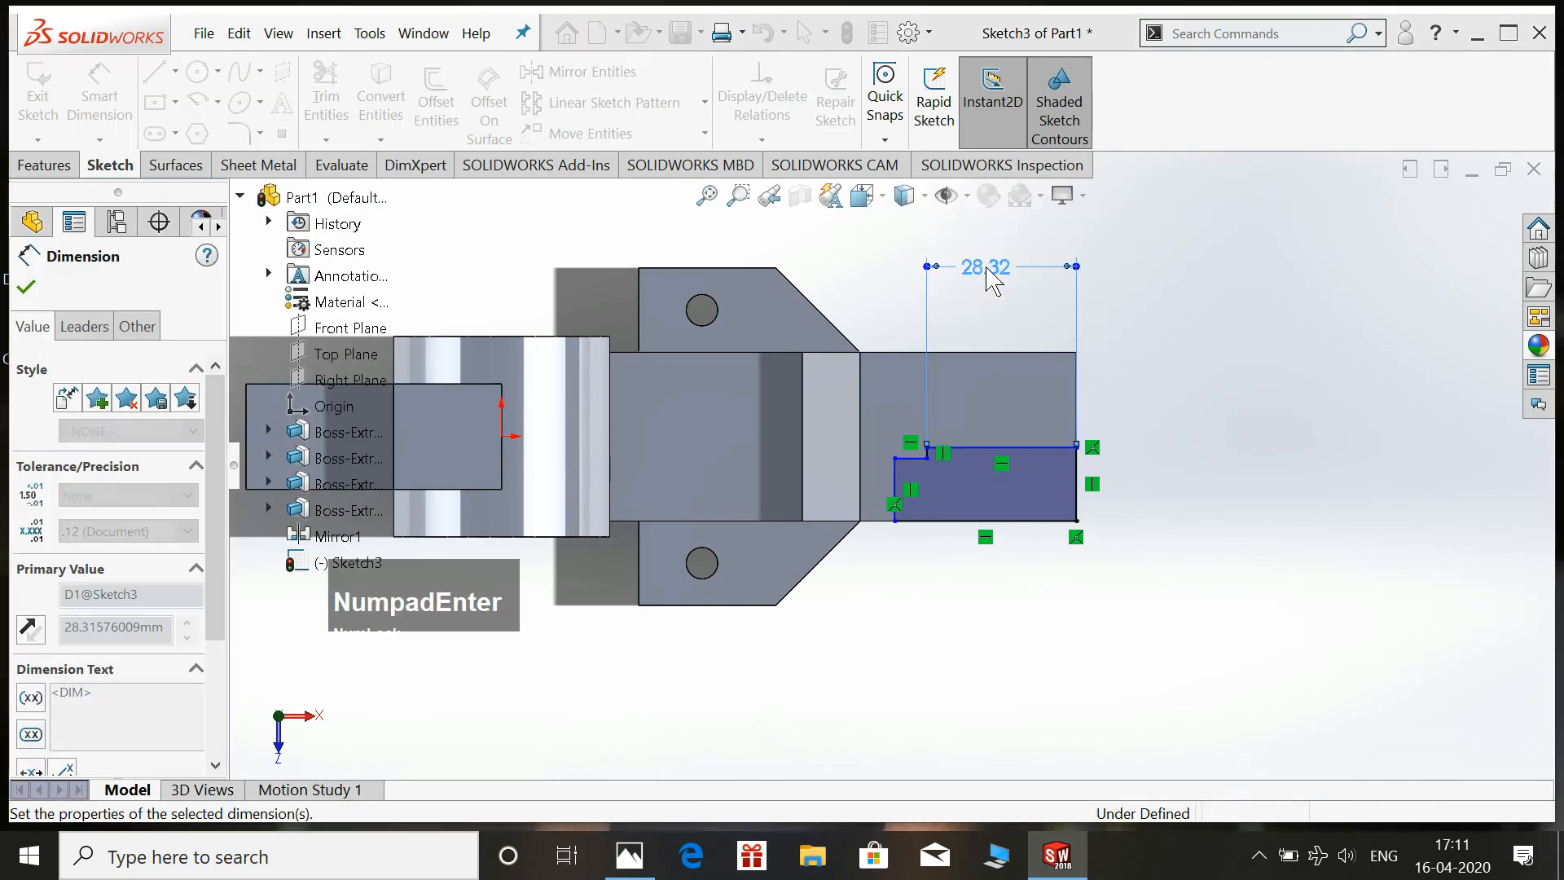
key(Escape)
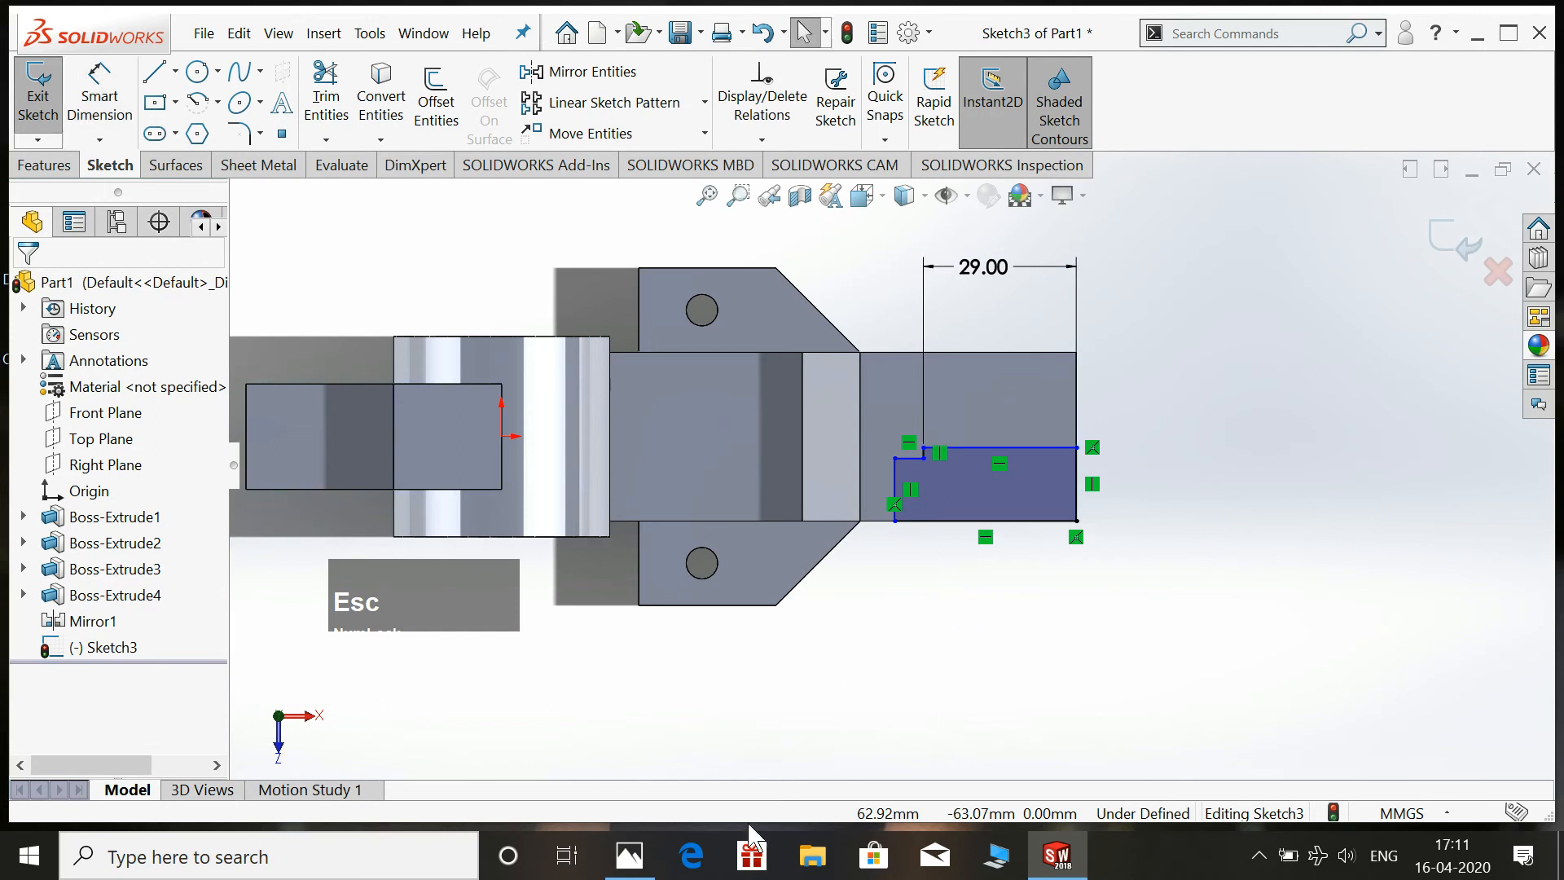
Consult the drawing and dimension the profile's vertical line on the end block's end edge as 13 mm.
click(638, 851)
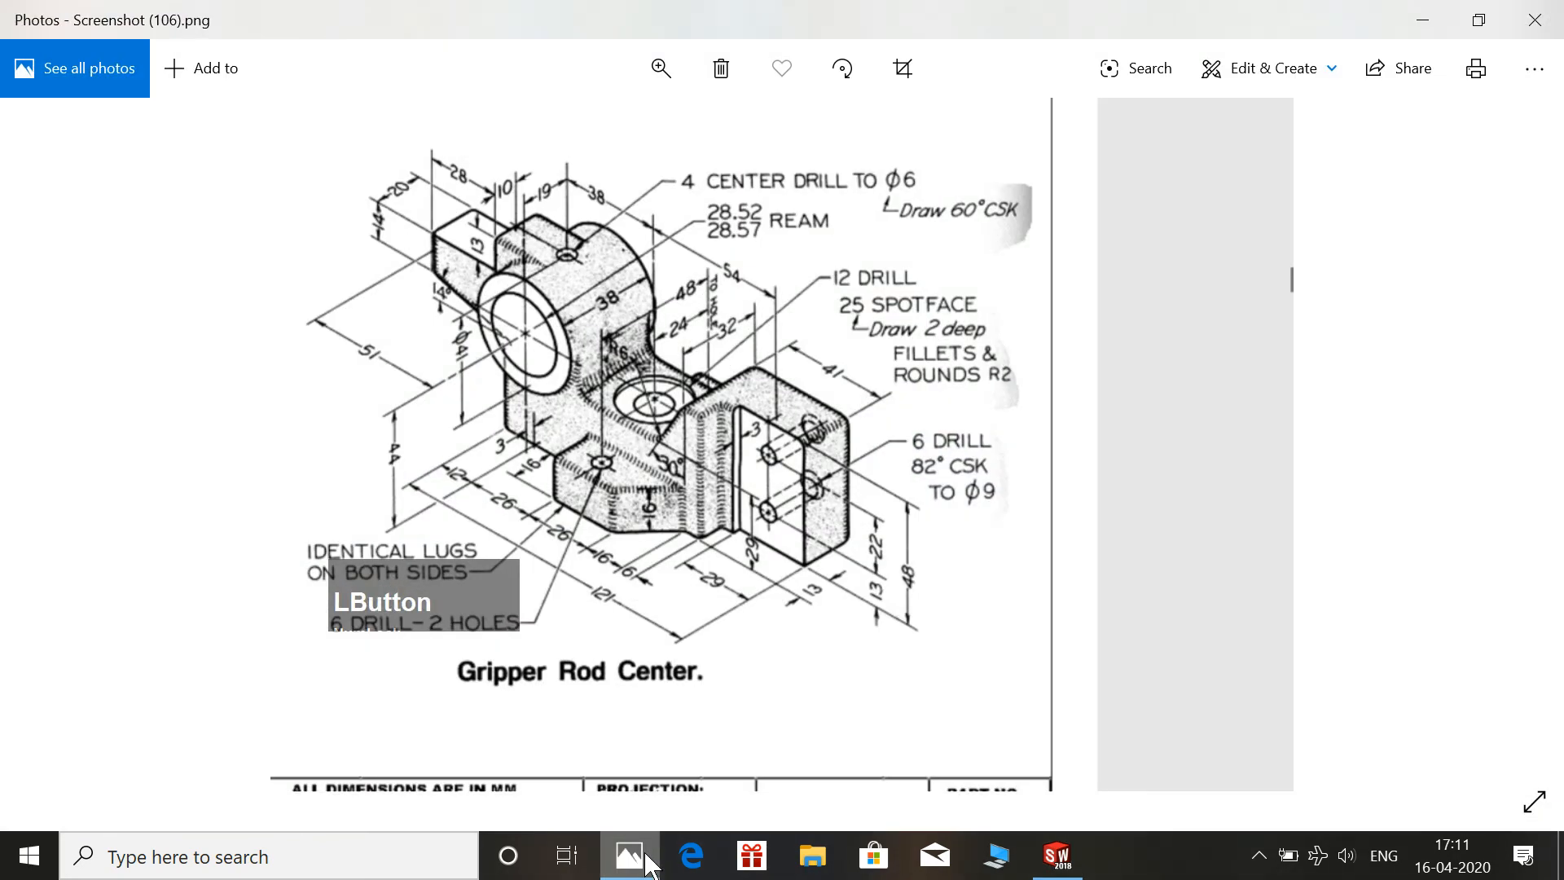
click(644, 855)
click(99, 90)
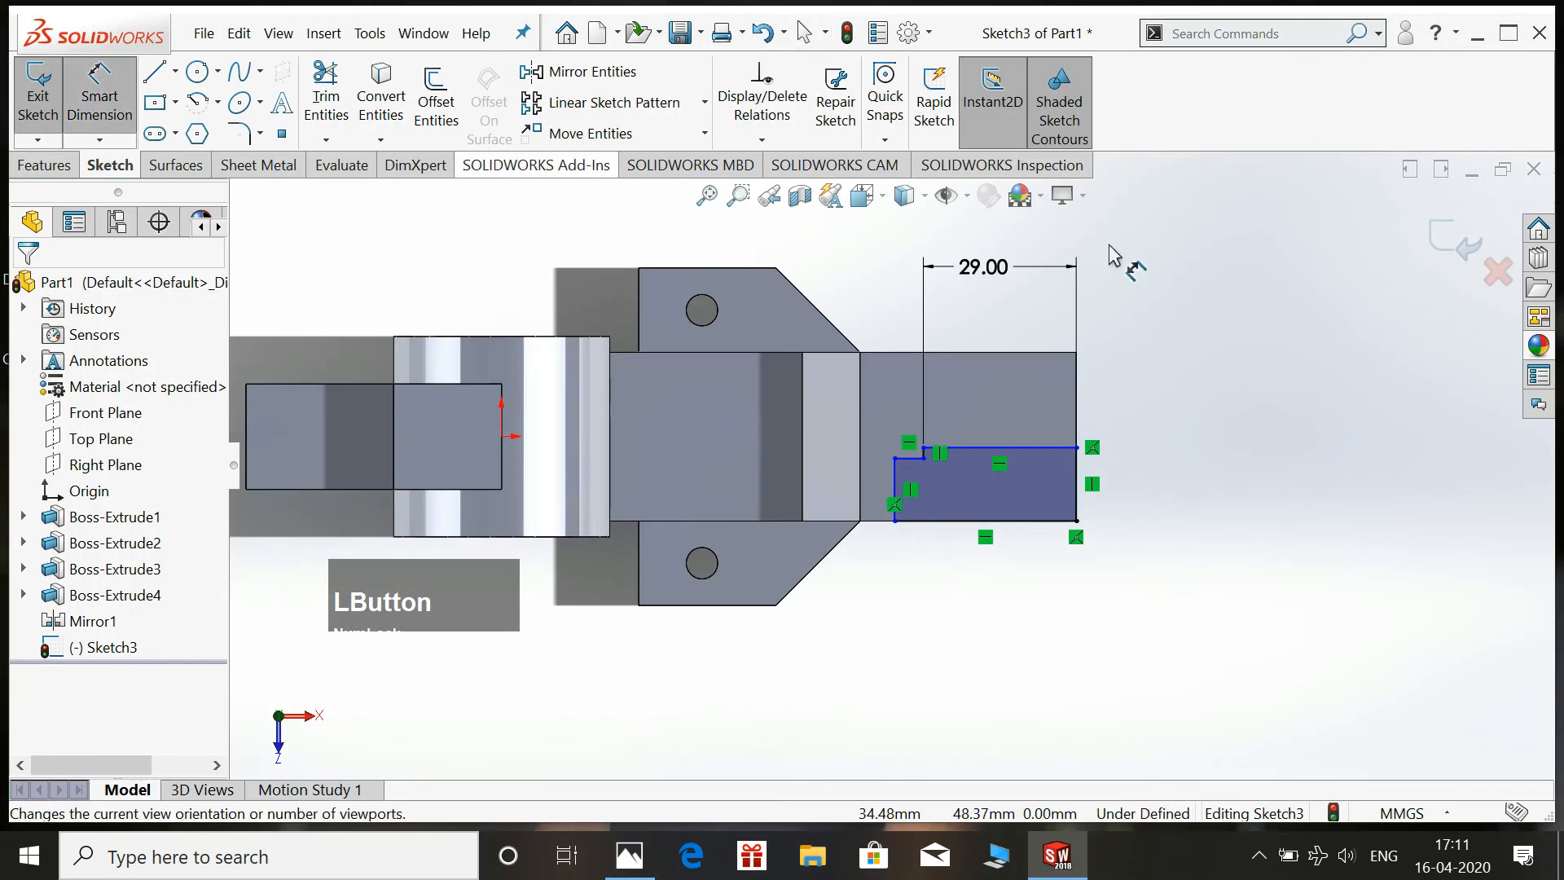
click(1077, 481)
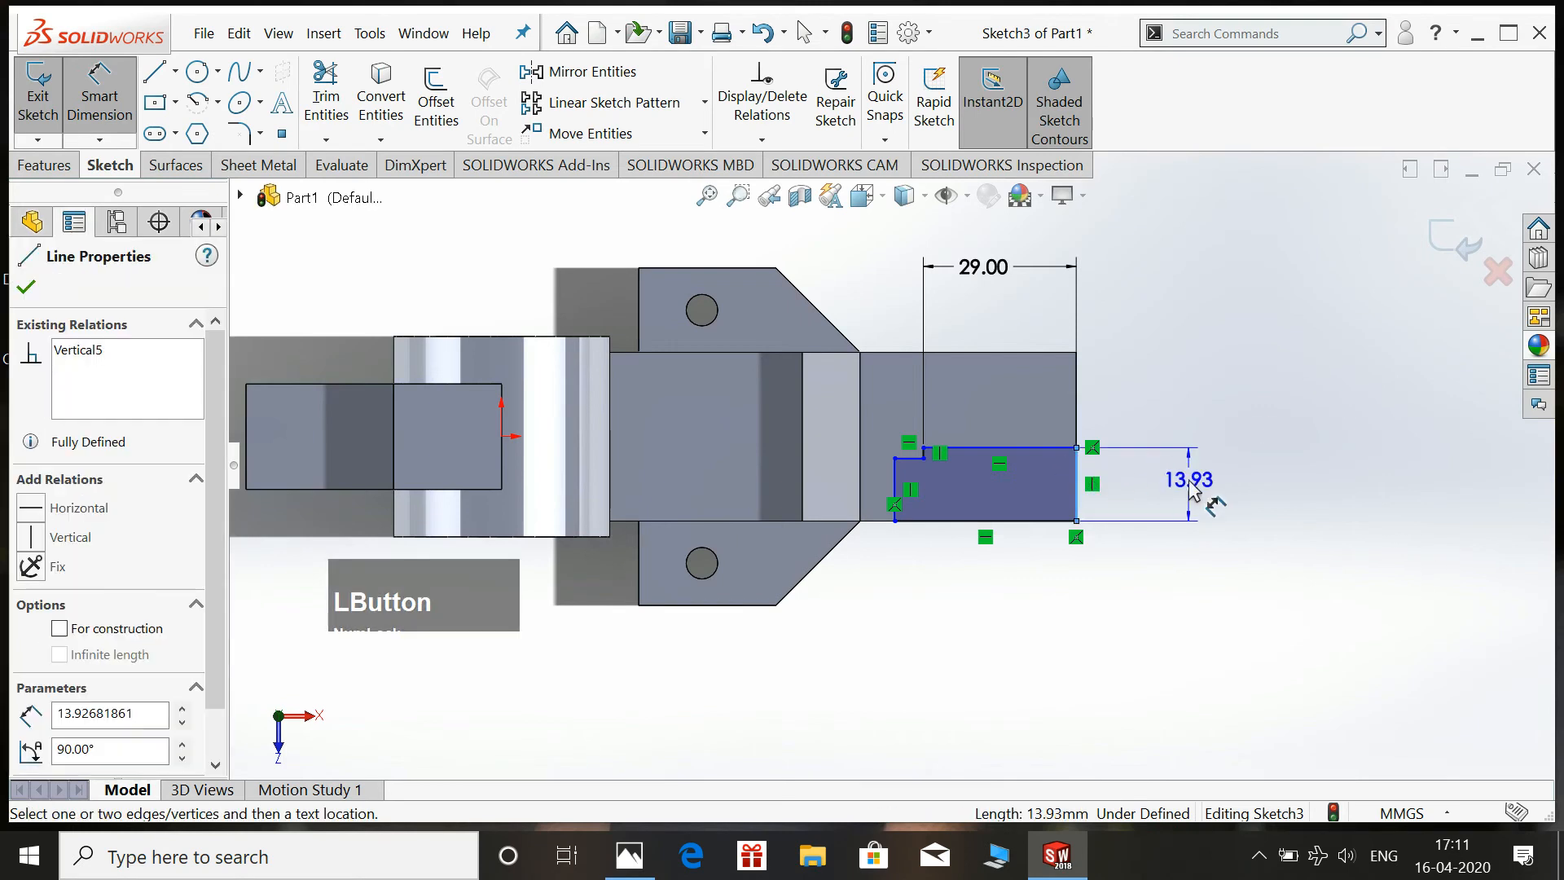
click(1194, 493)
text(13)
key(Return)
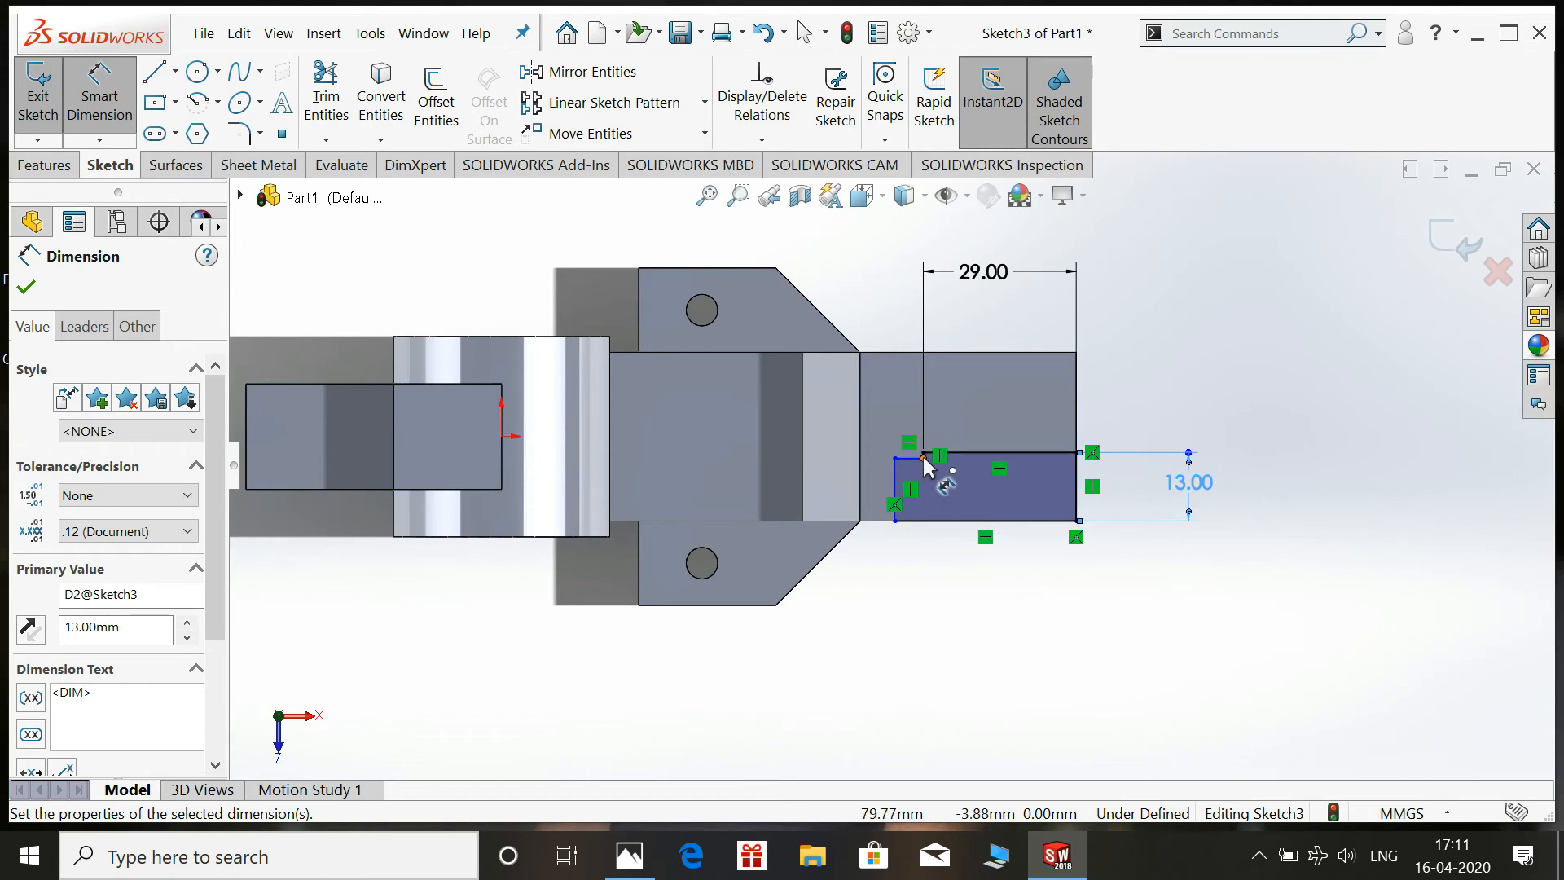
Dimension the short vertical line at the profile's step as 3 mm.
scroll(929, 485, down, 5)
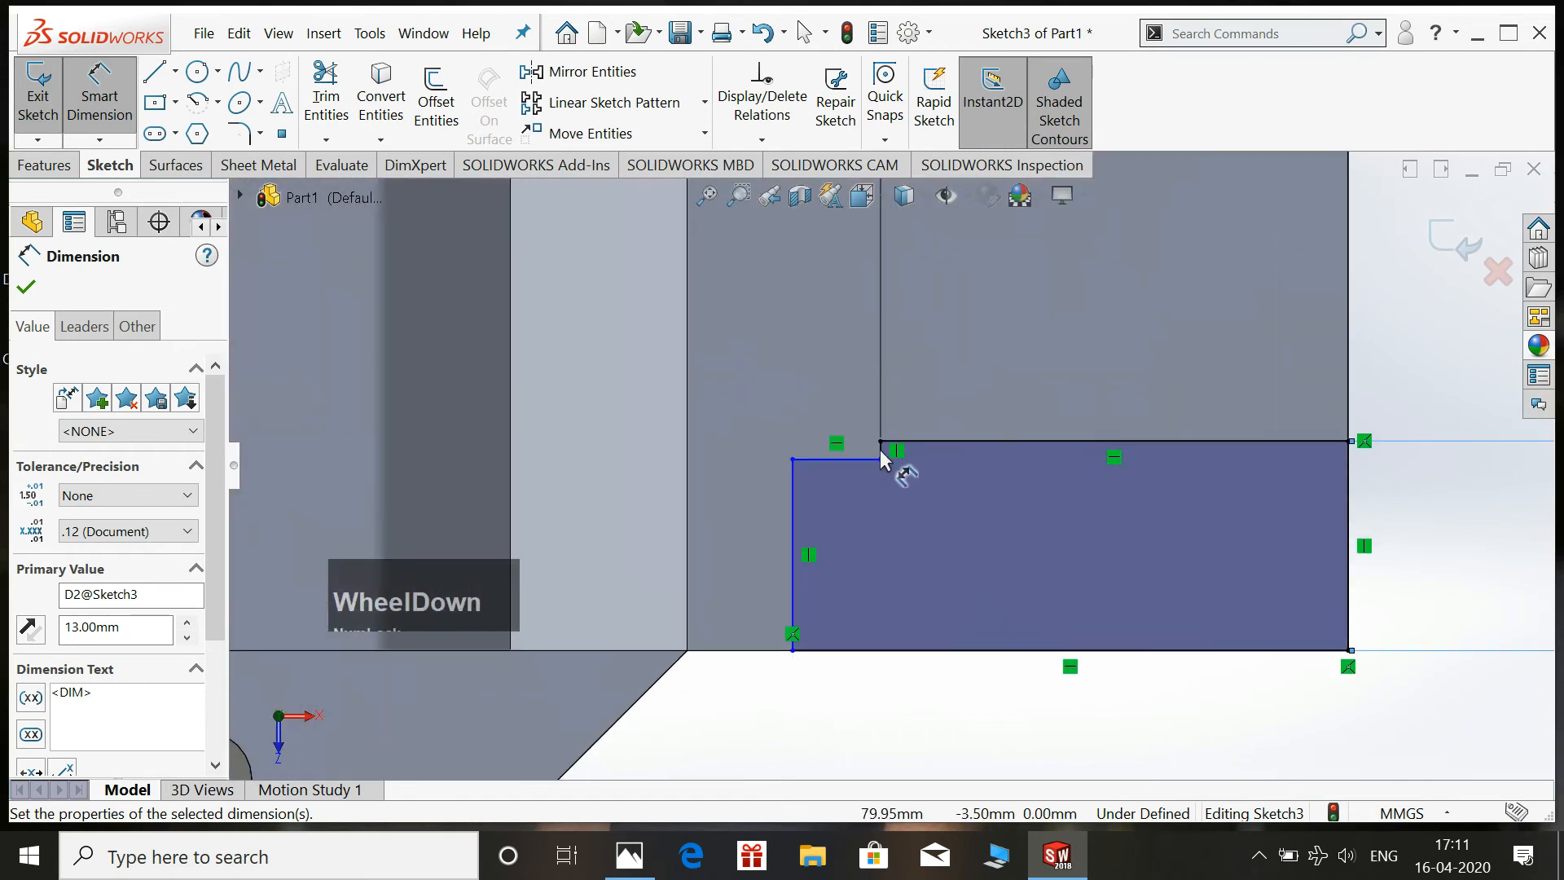
click(882, 457)
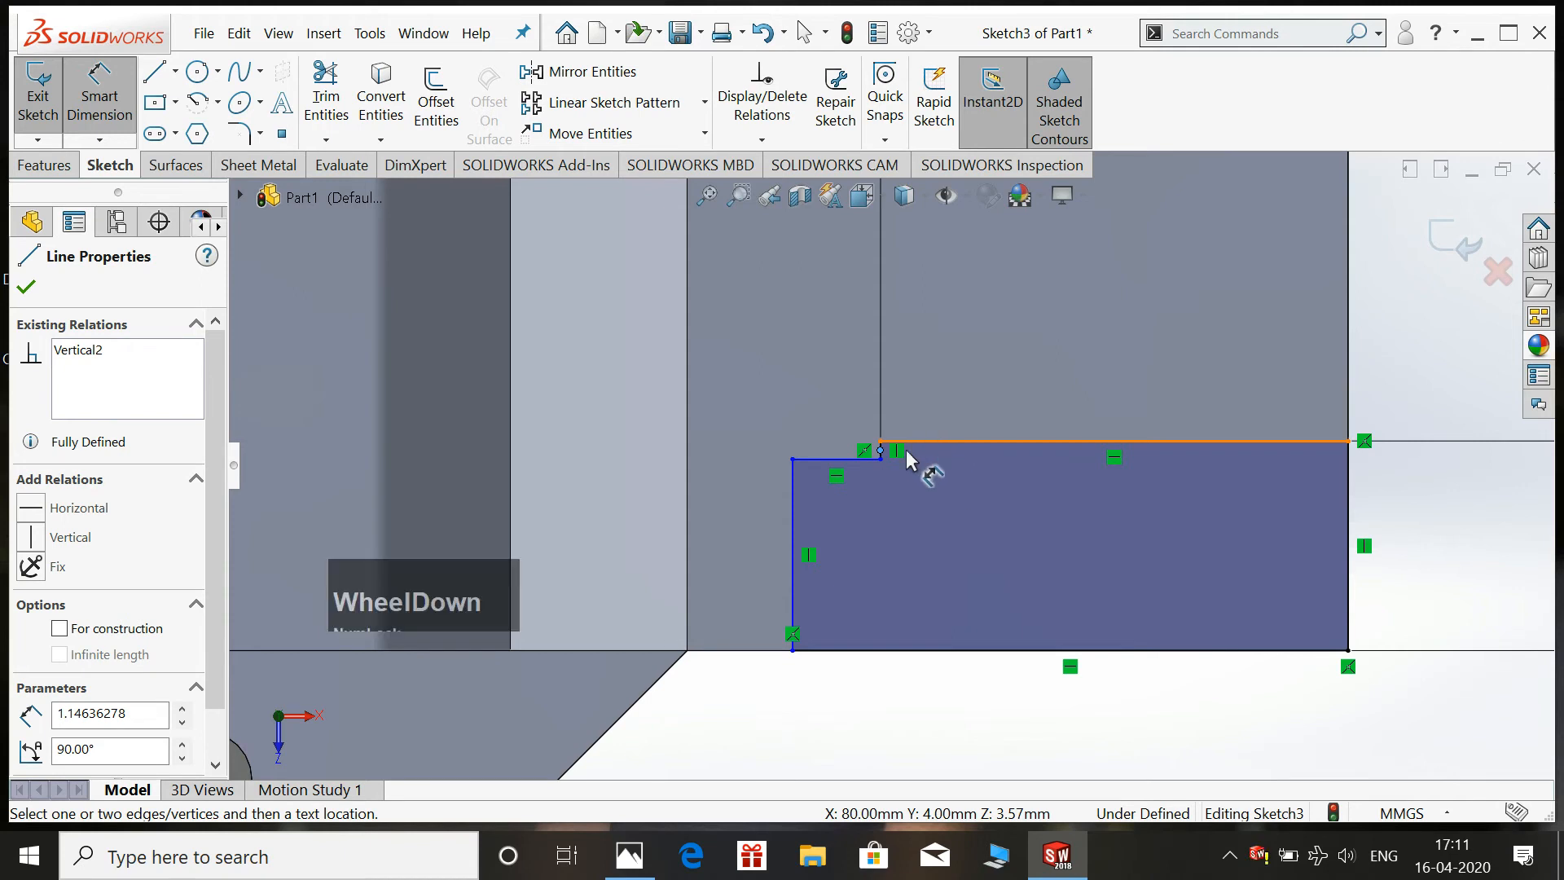
scroll(911, 453, down, 3)
key(Escape)
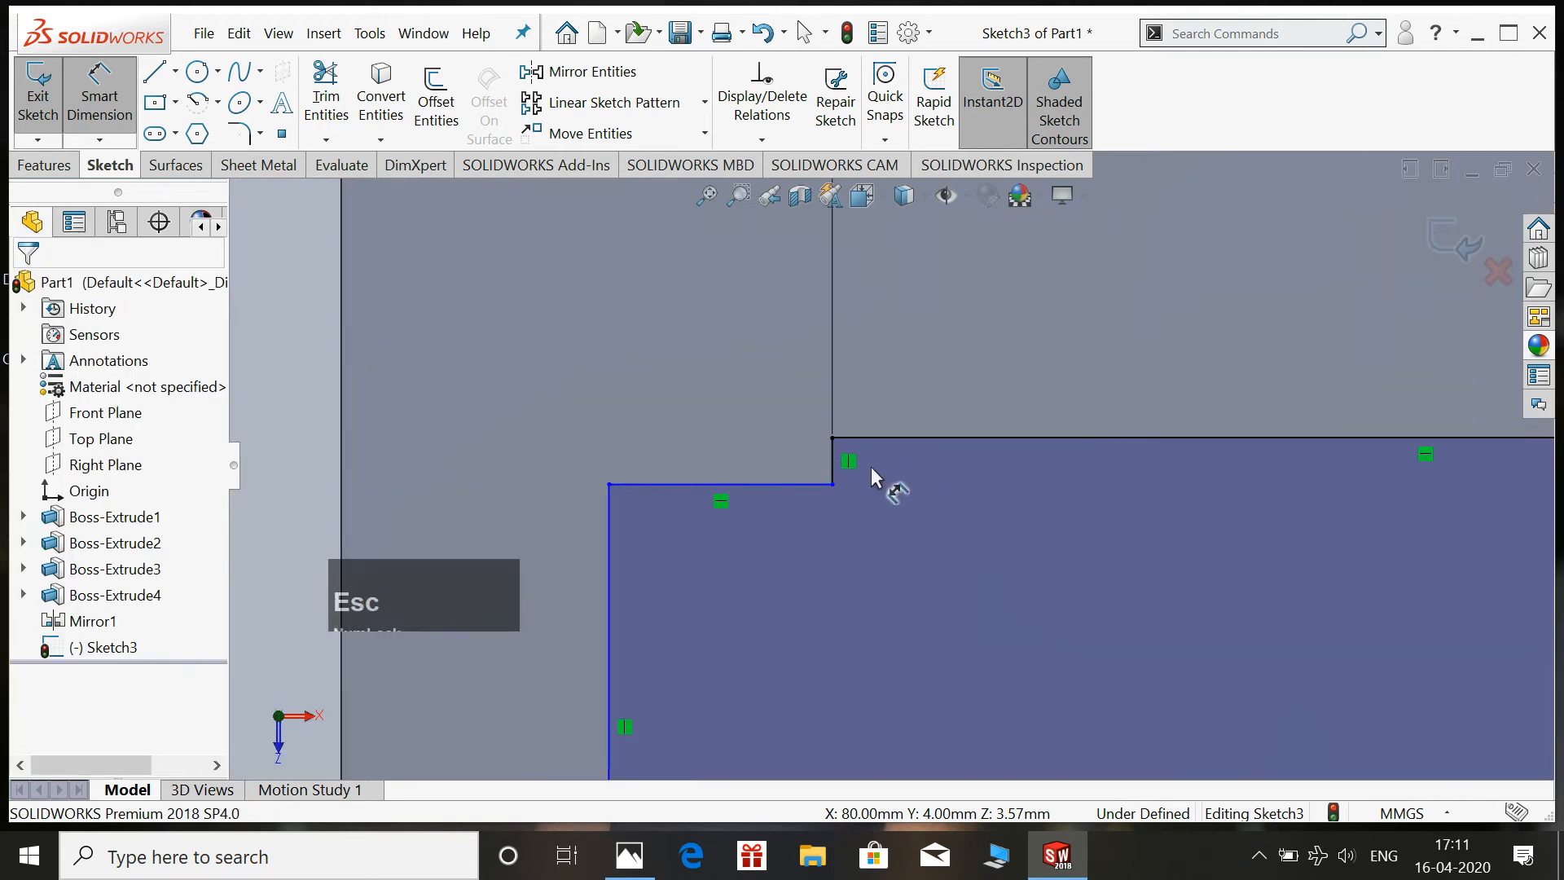
click(832, 485)
click(830, 483)
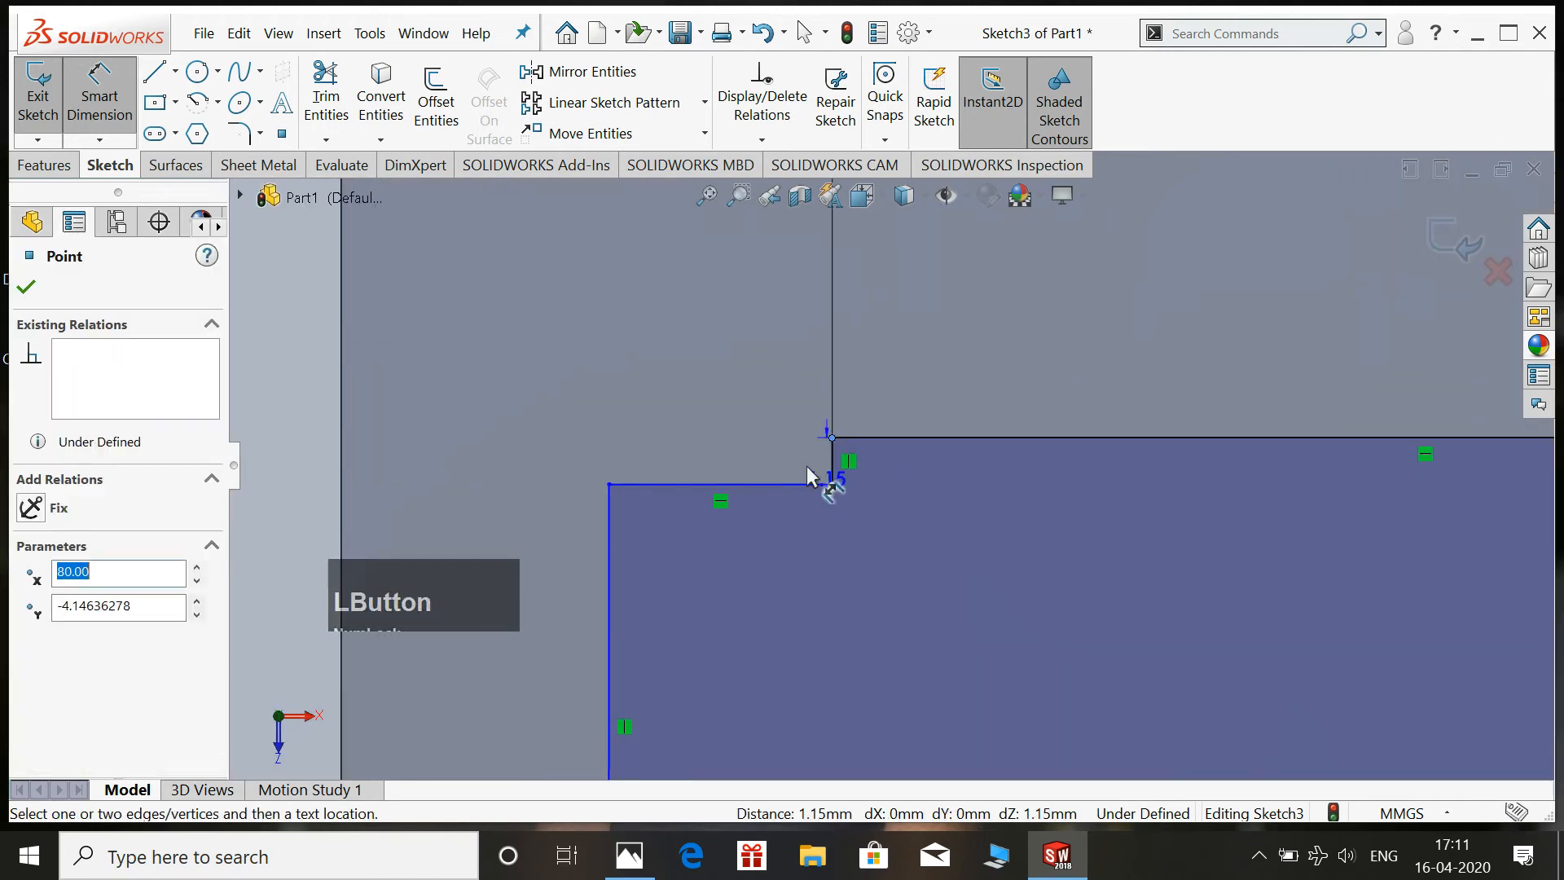
click(721, 460)
text(3)
key(KP_Enter)
key(Escape)
scroll(585, 407, up, 5)
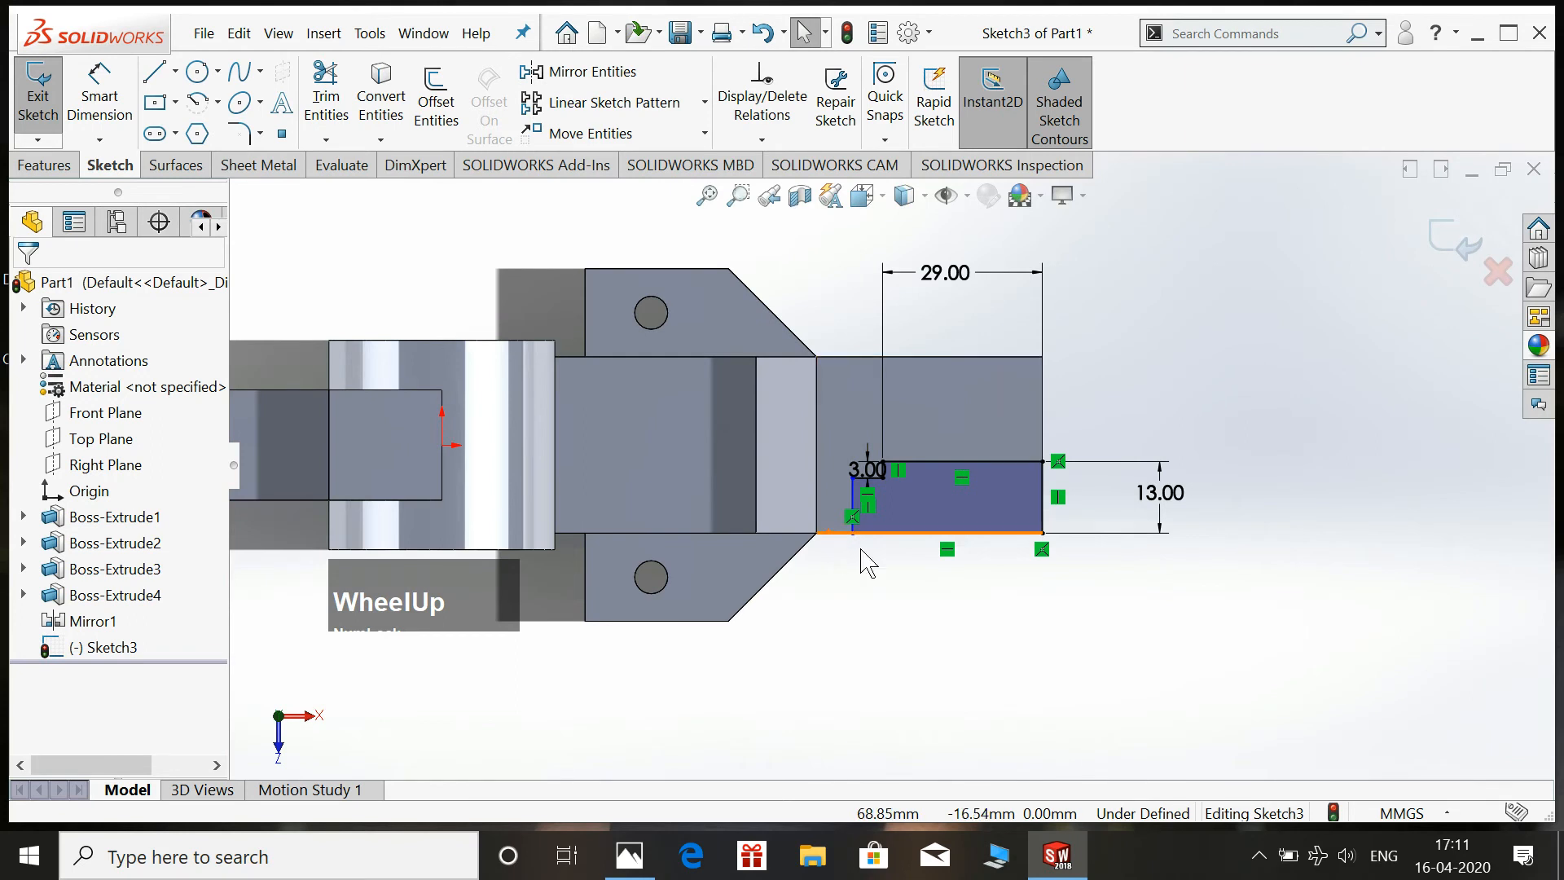
Following the drawing, dimension the horizontal distance from the lug's chamfer corner to the profile's nearest lower corner as 6 mm.
click(630, 855)
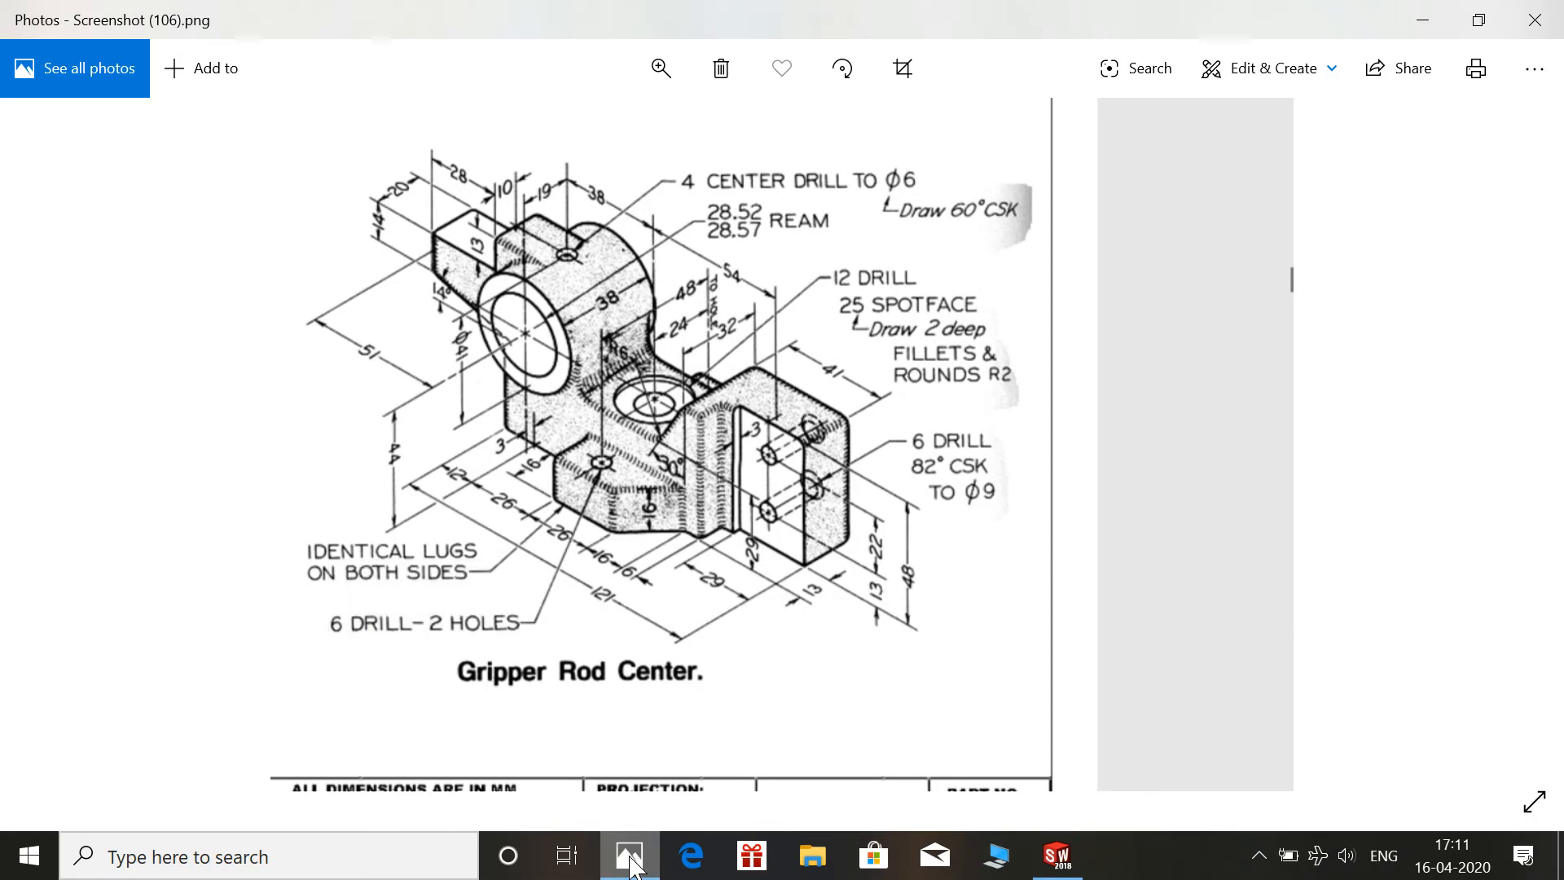
click(630, 858)
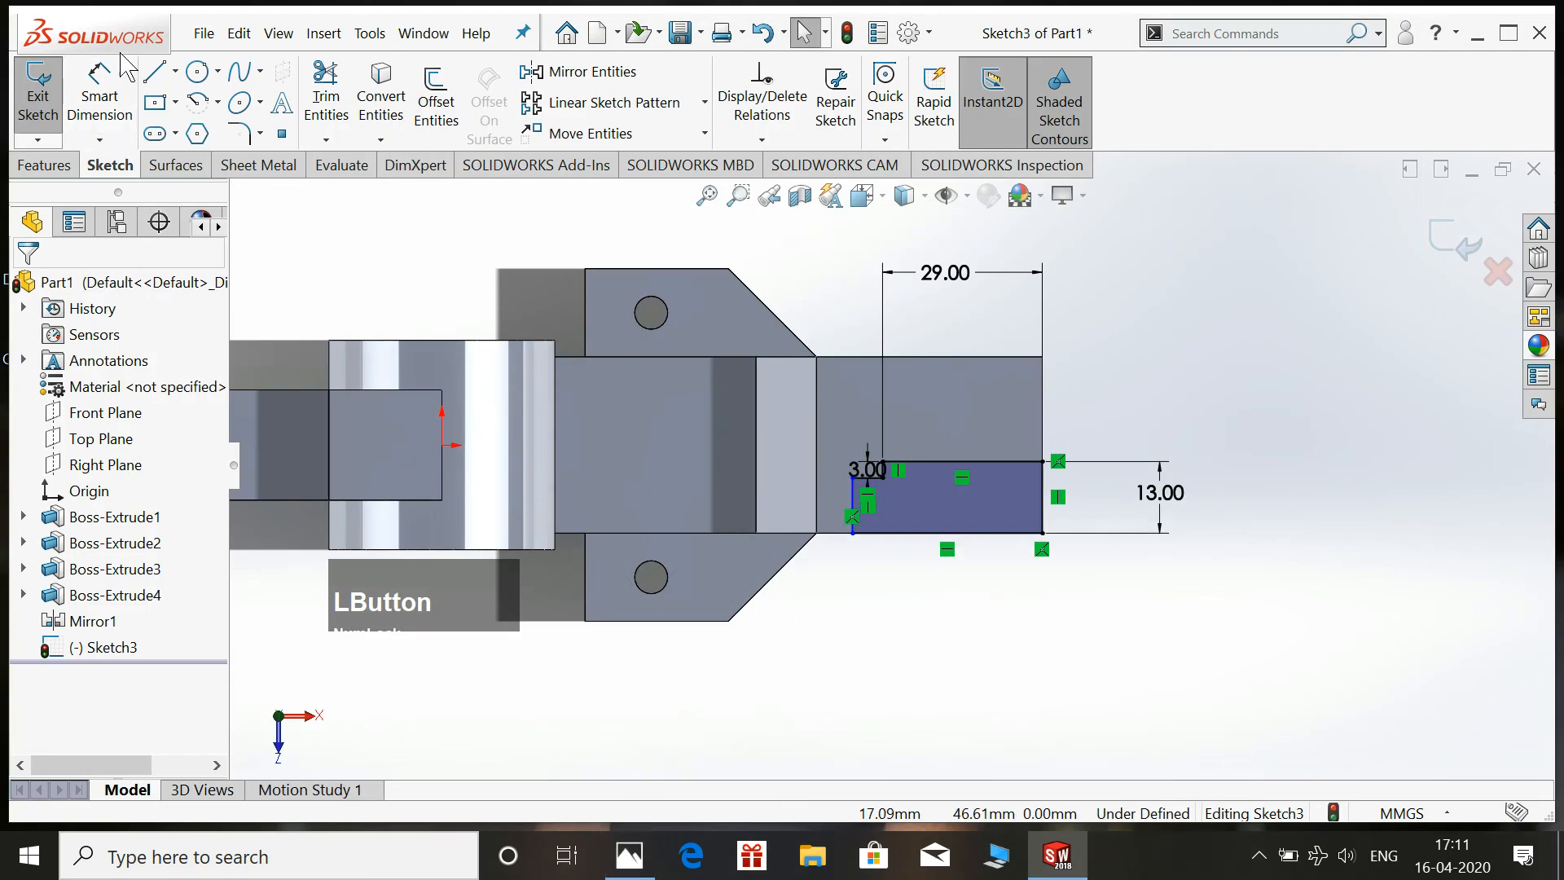
click(101, 99)
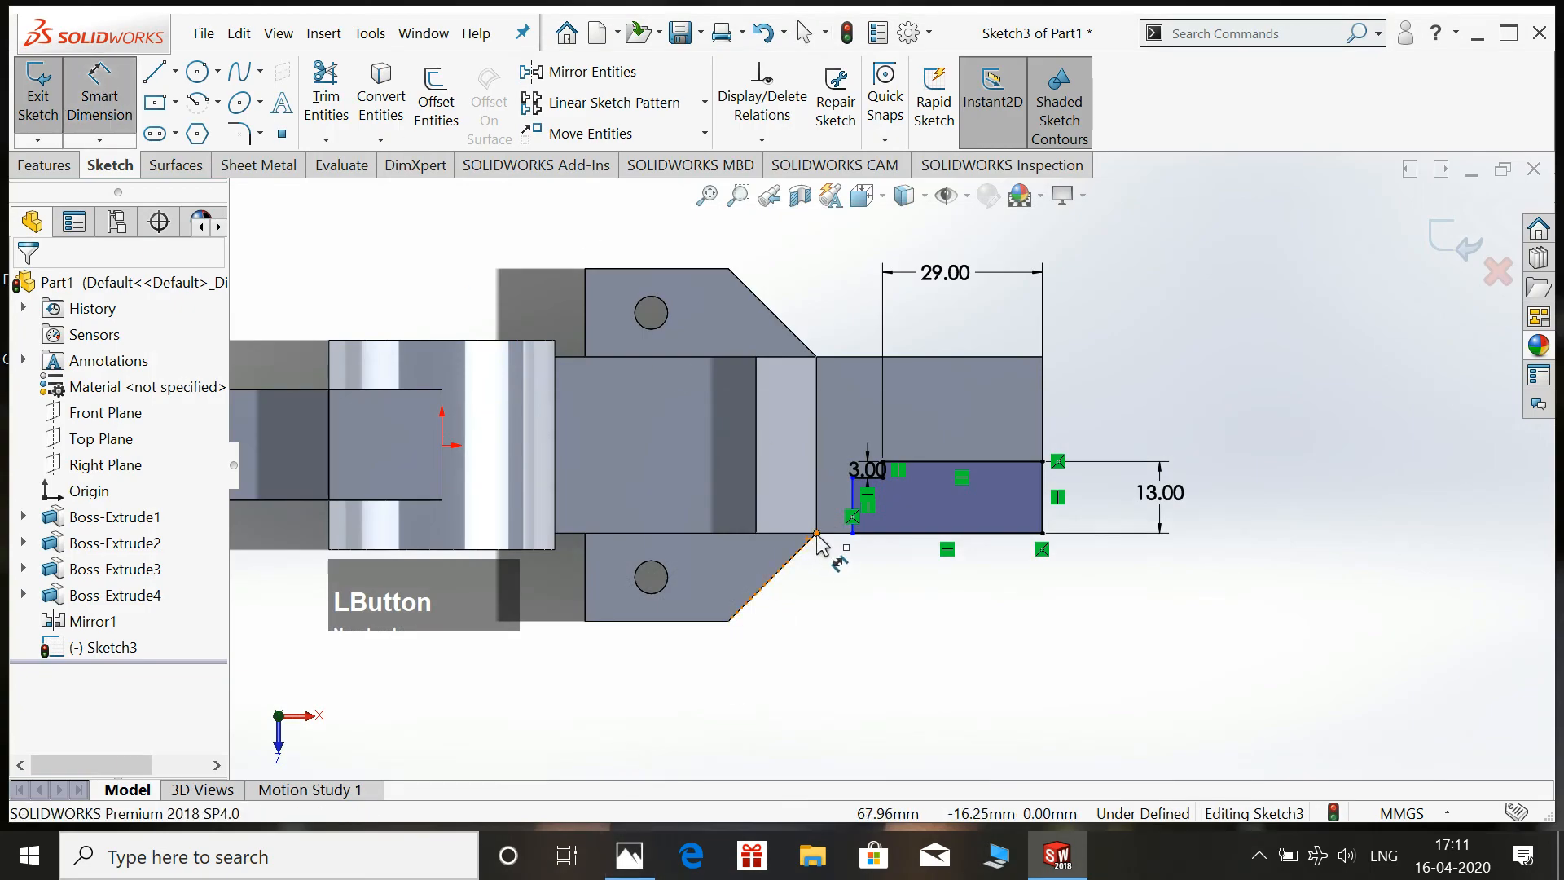
click(853, 535)
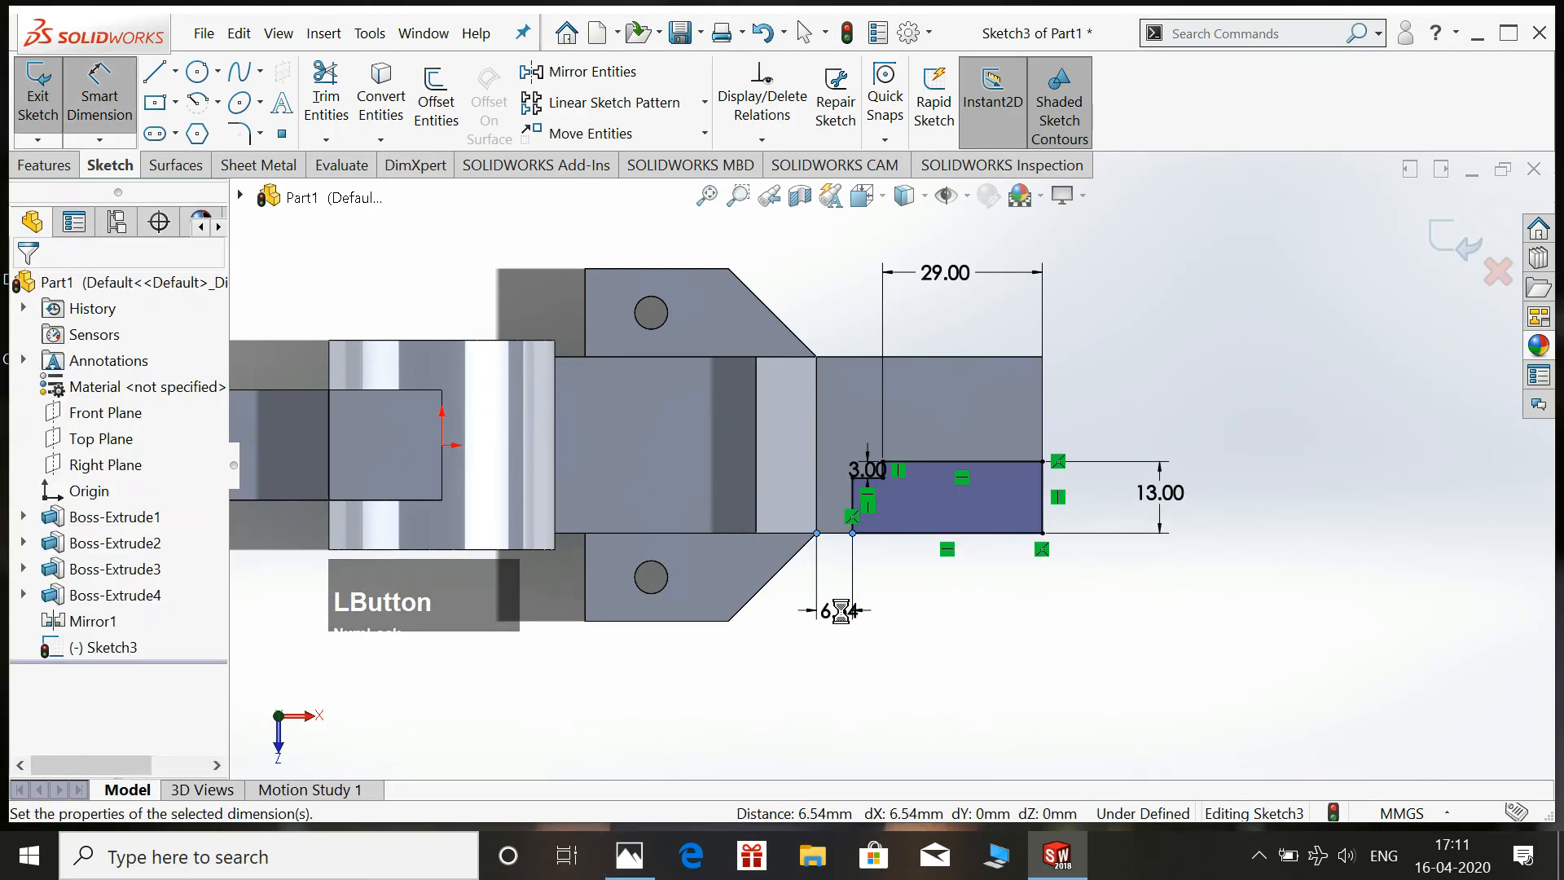
click(843, 621)
key(Right)
key(Return)
key(Escape)
scroll(937, 562, down, 1)
scroll(939, 560, down, 1)
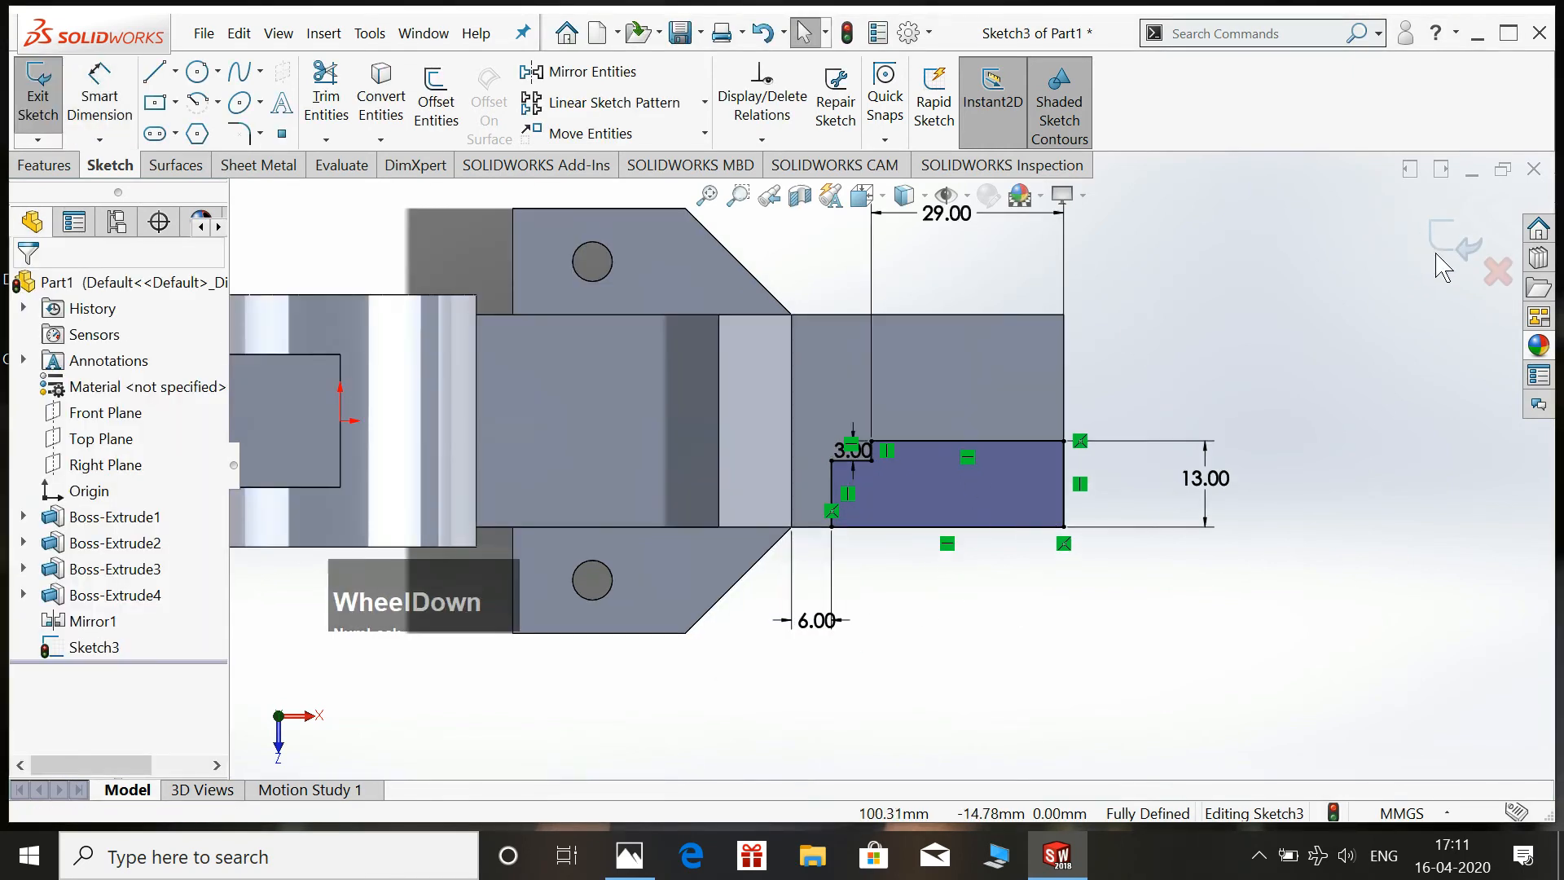
scroll(1198, 444, up, 4)
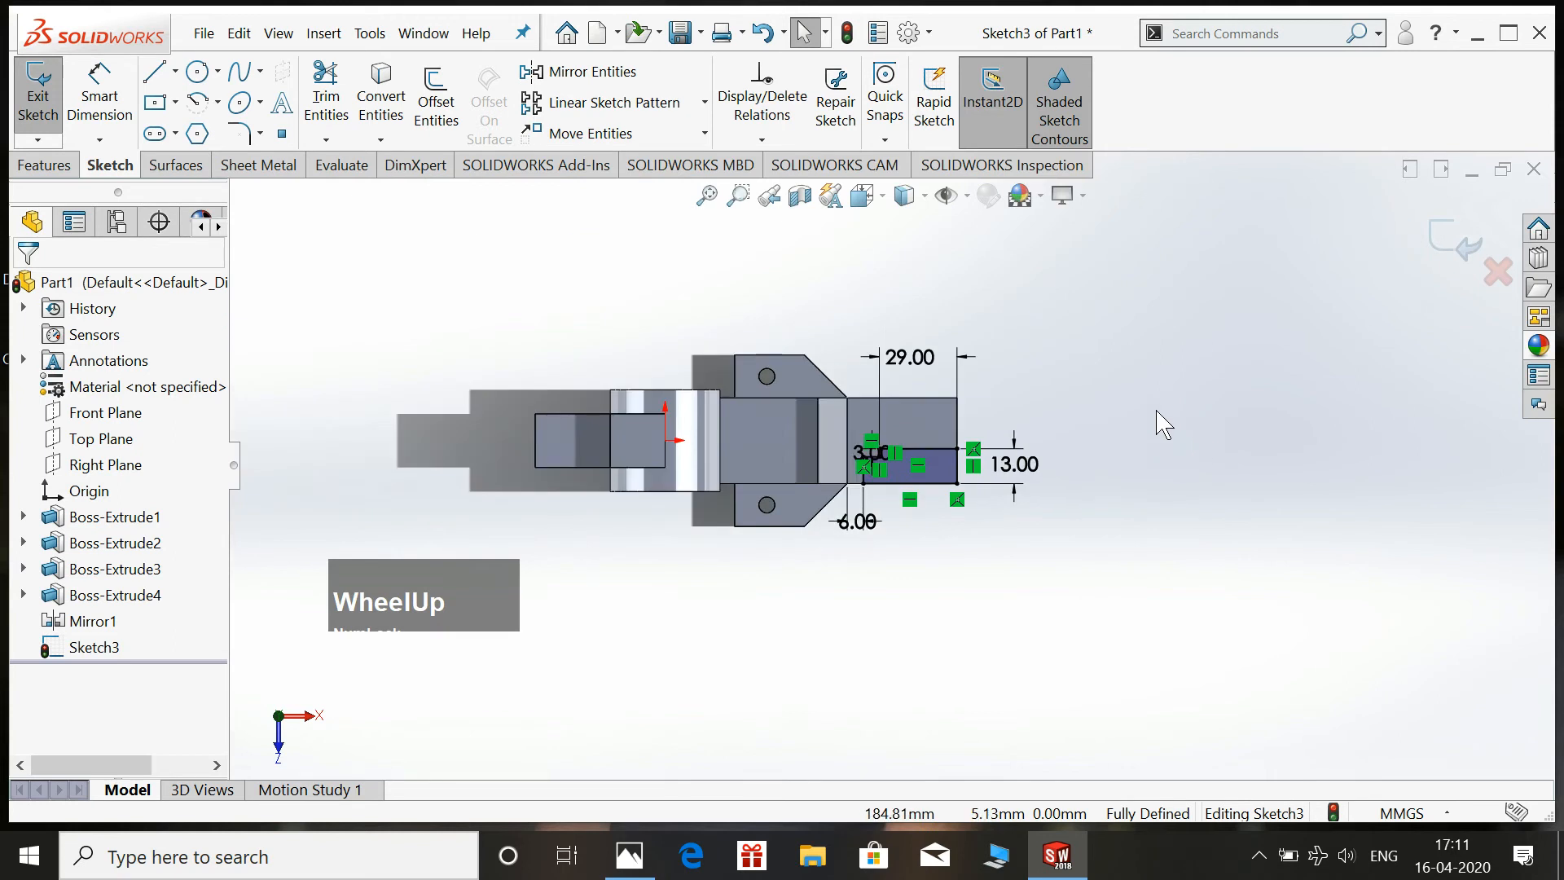
Finish the sketch and, in isometric view, cut-extrude the stepped profile down through the full height of the end block.
click(1440, 244)
key(space)
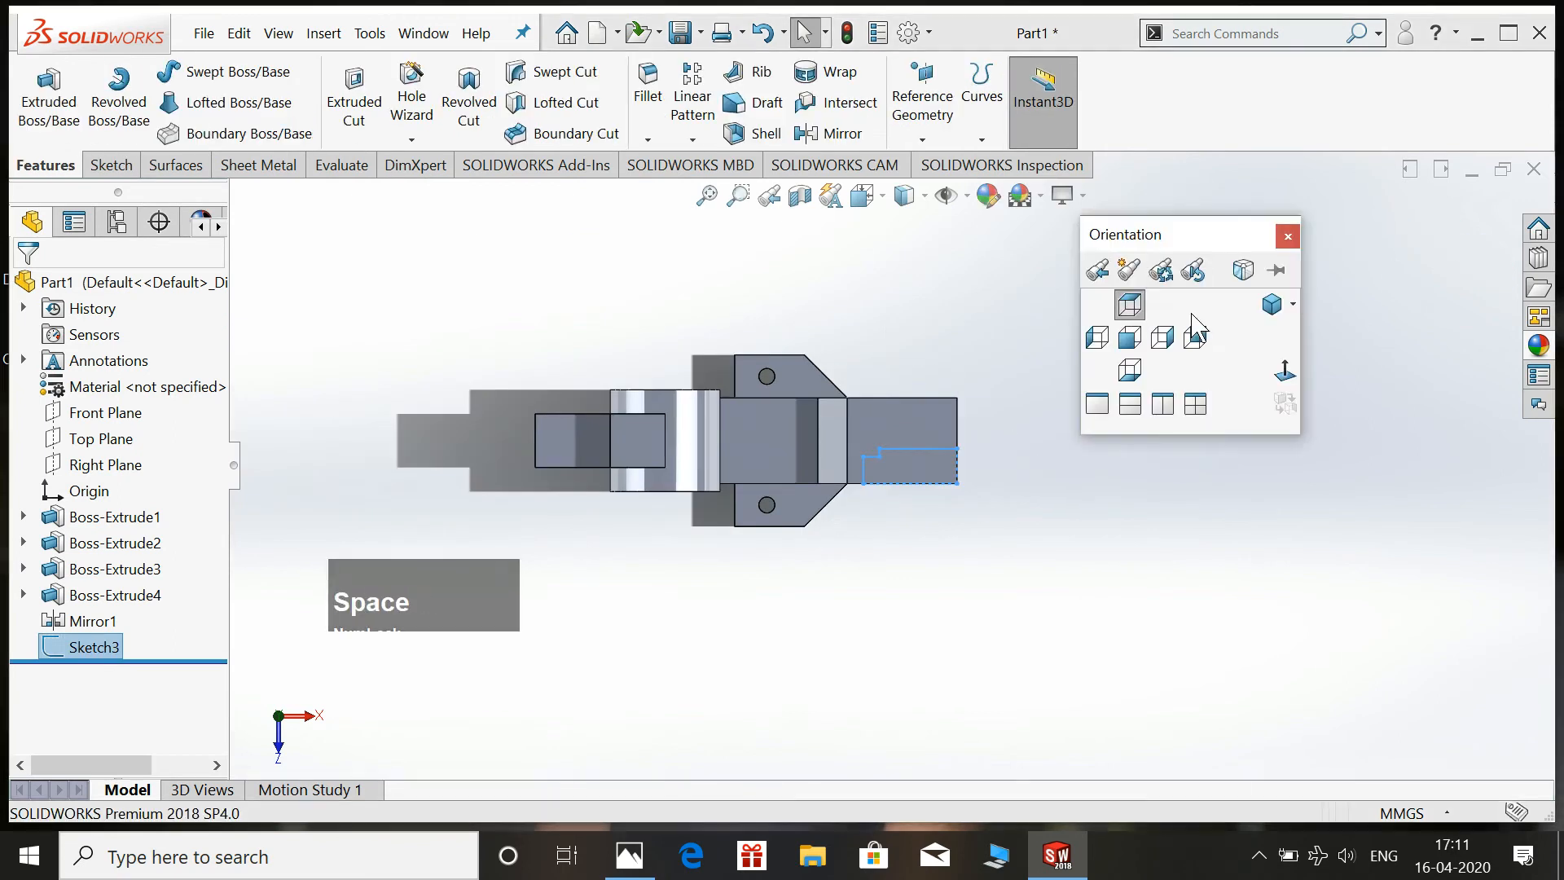
click(1272, 304)
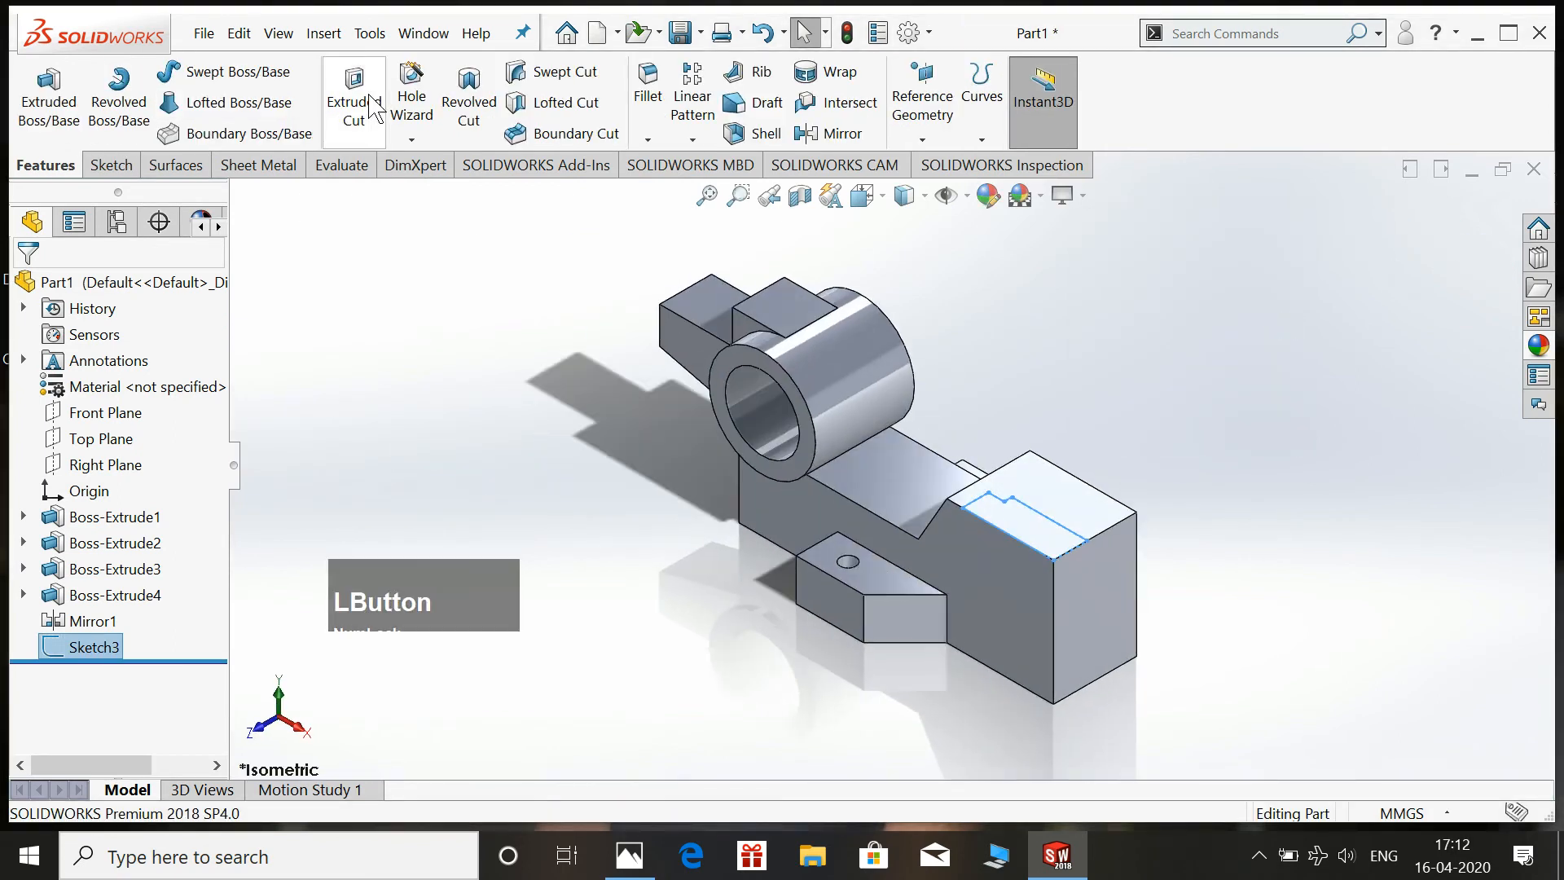
click(354, 102)
drag(1025, 588, 1026, 770)
click(26, 287)
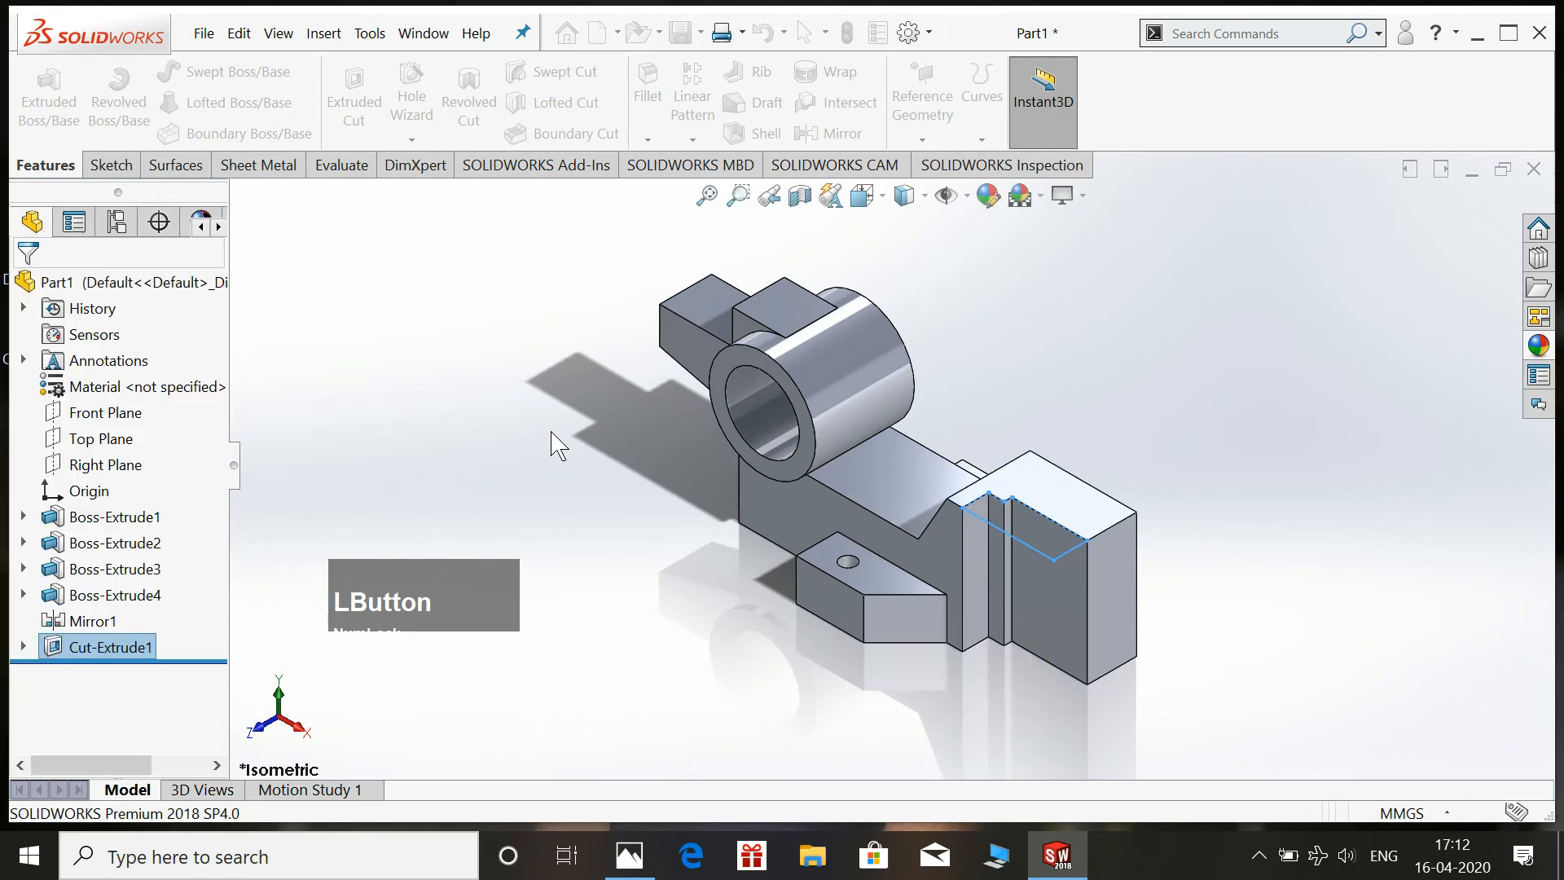
scroll(1079, 407, up, 1)
scroll(985, 389, down, 1)
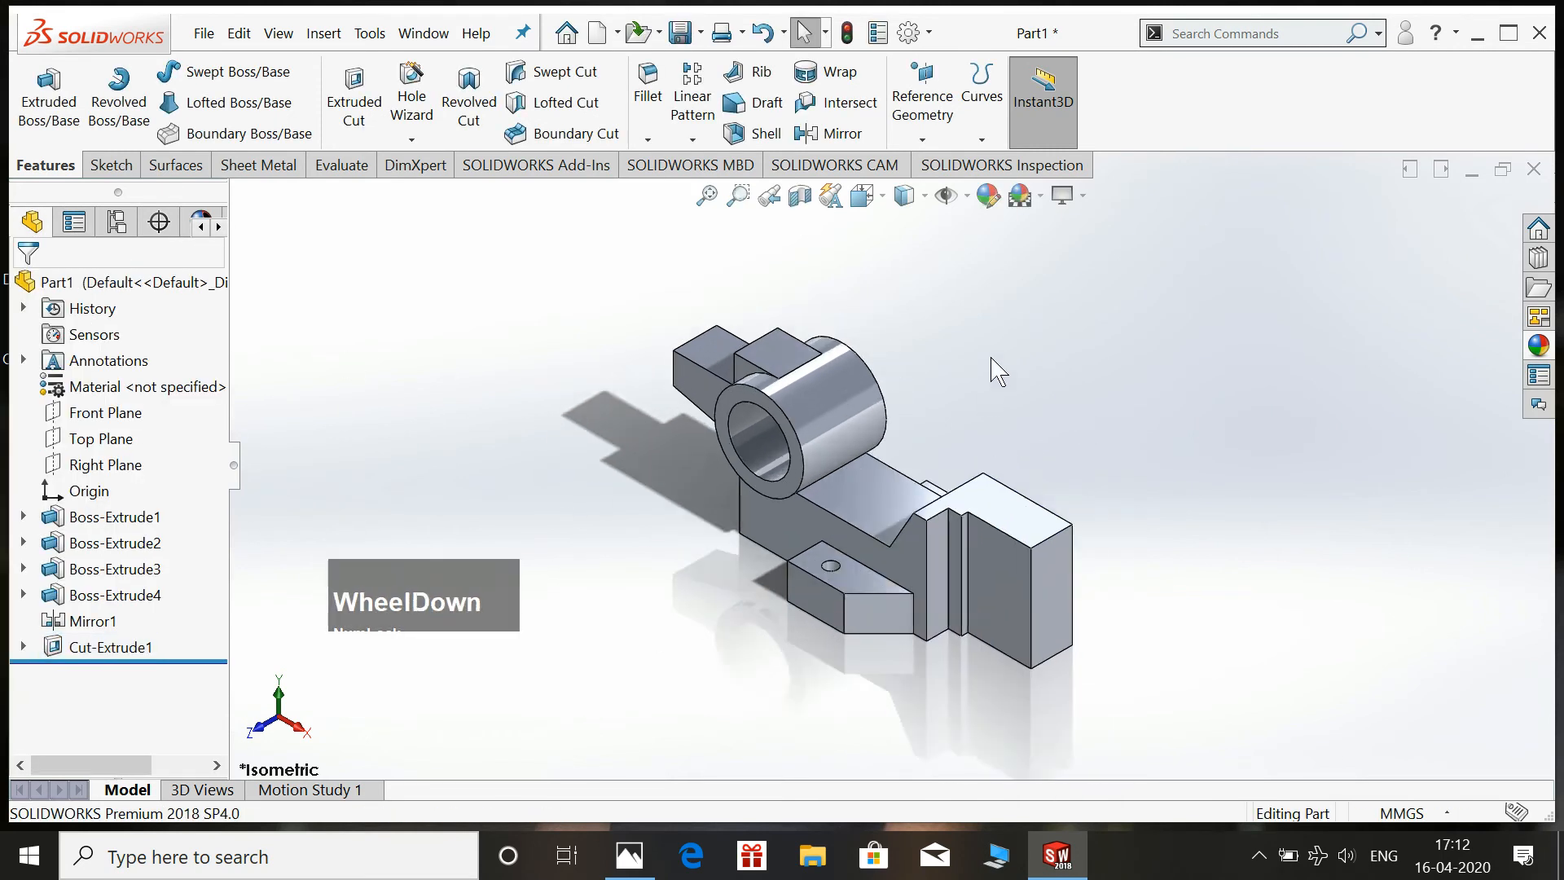
click(440, 307)
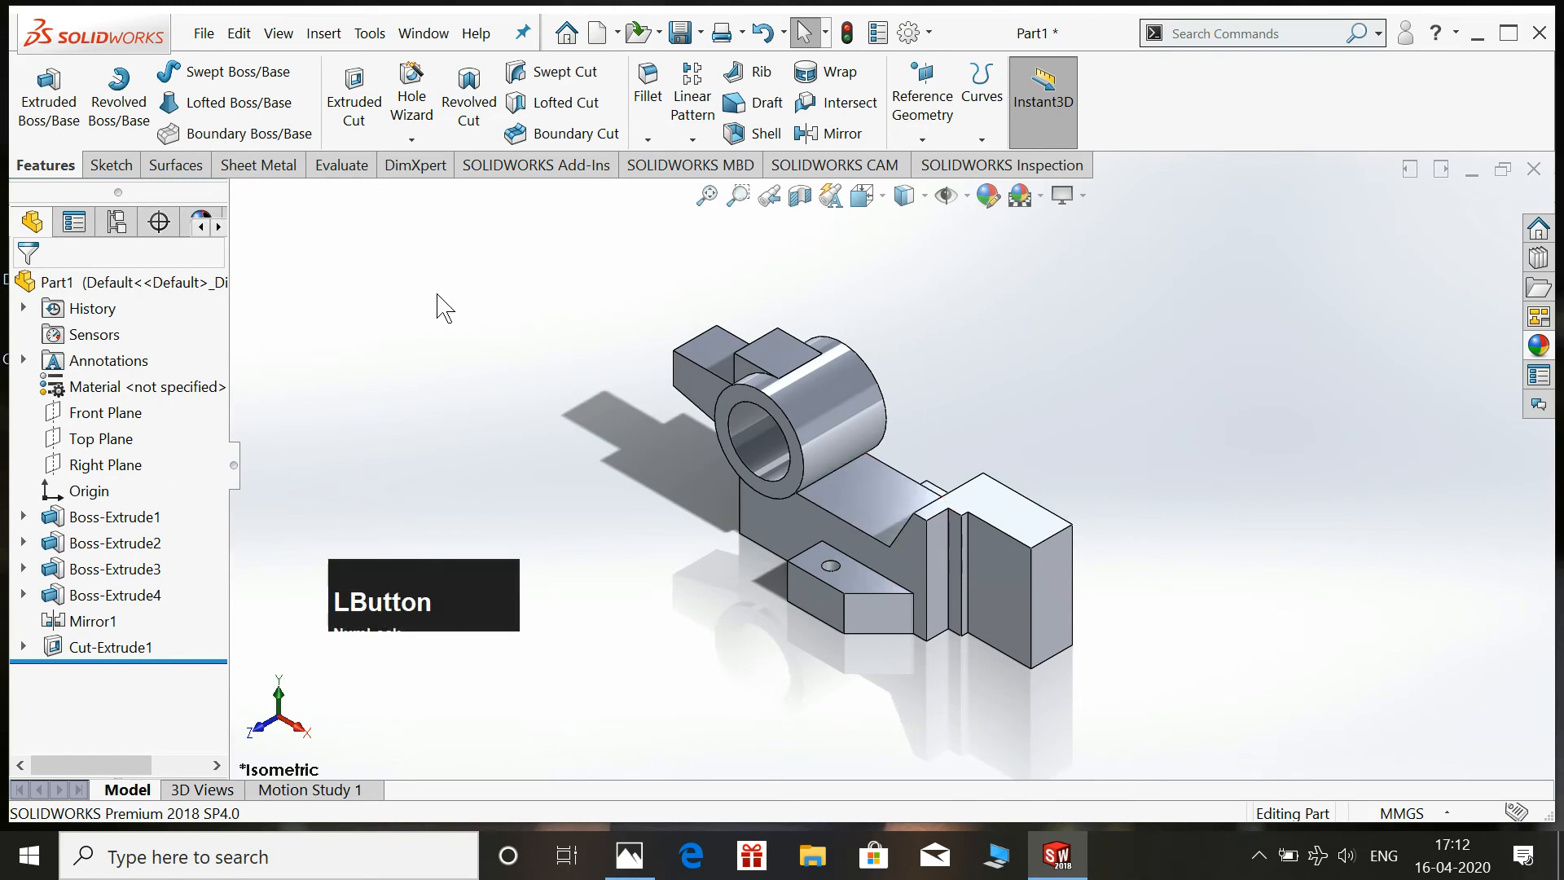
Start a Hole Wizard countersunk hole following the drawing, with ANSI Metric standard, Flat Head Screw type and size M6.
click(412, 94)
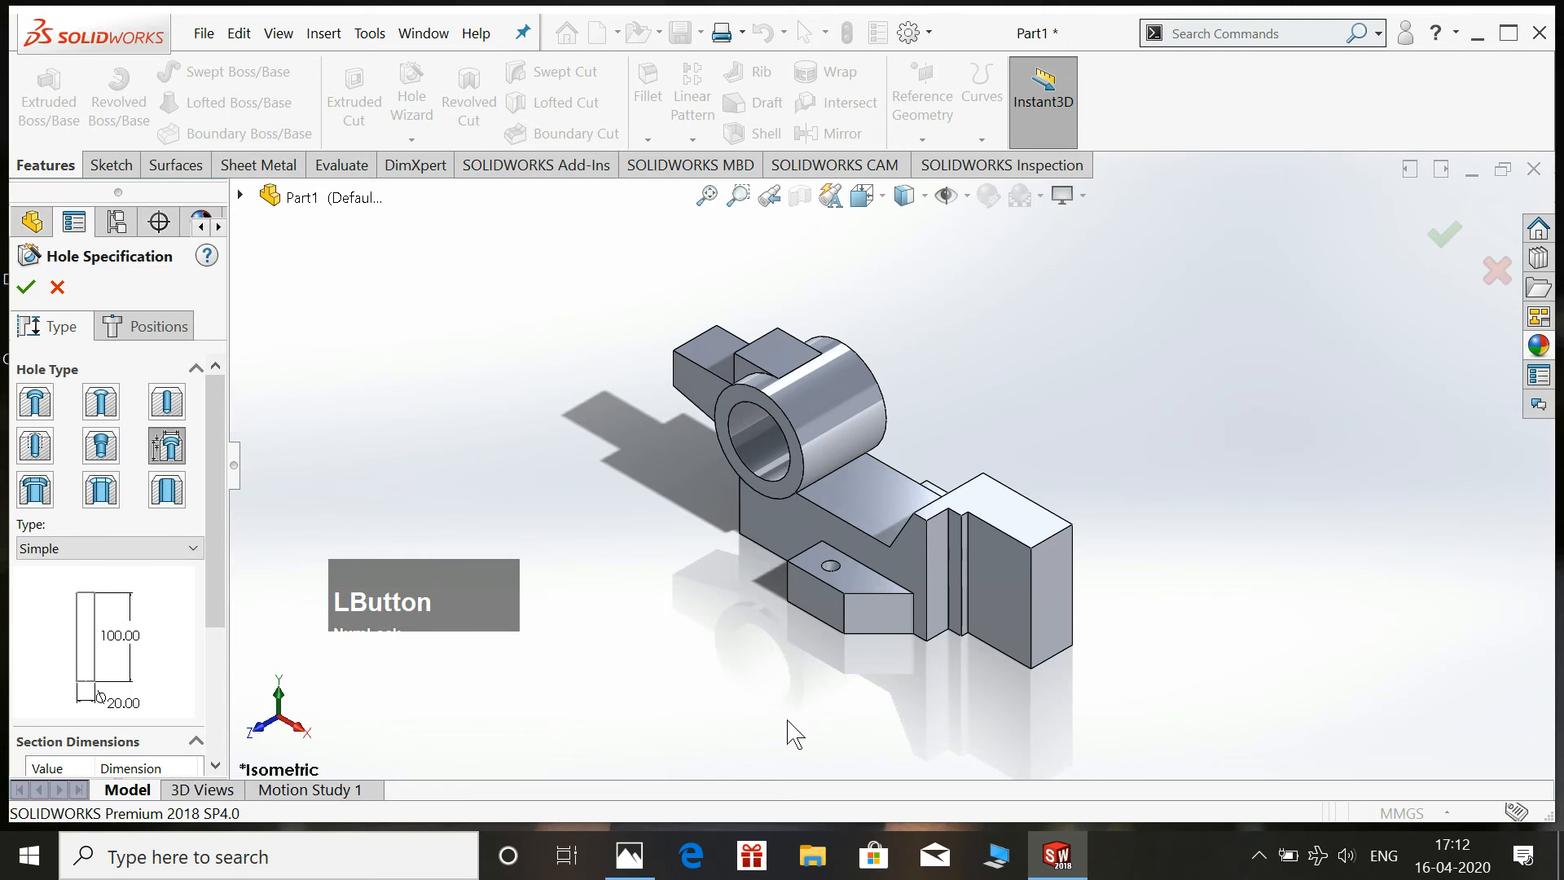
click(632, 856)
click(650, 865)
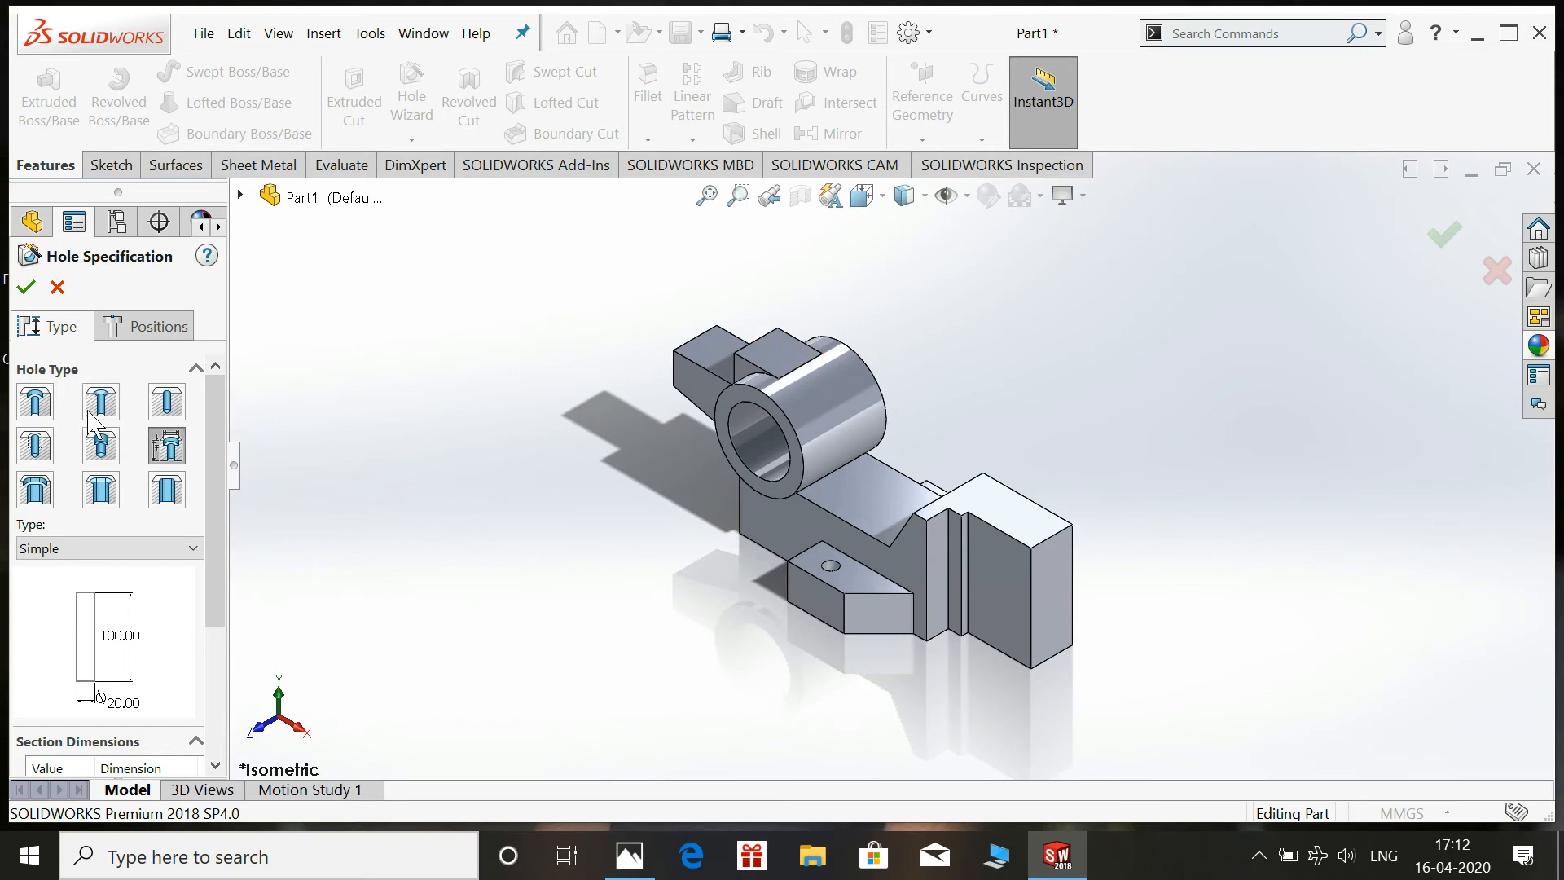
click(637, 857)
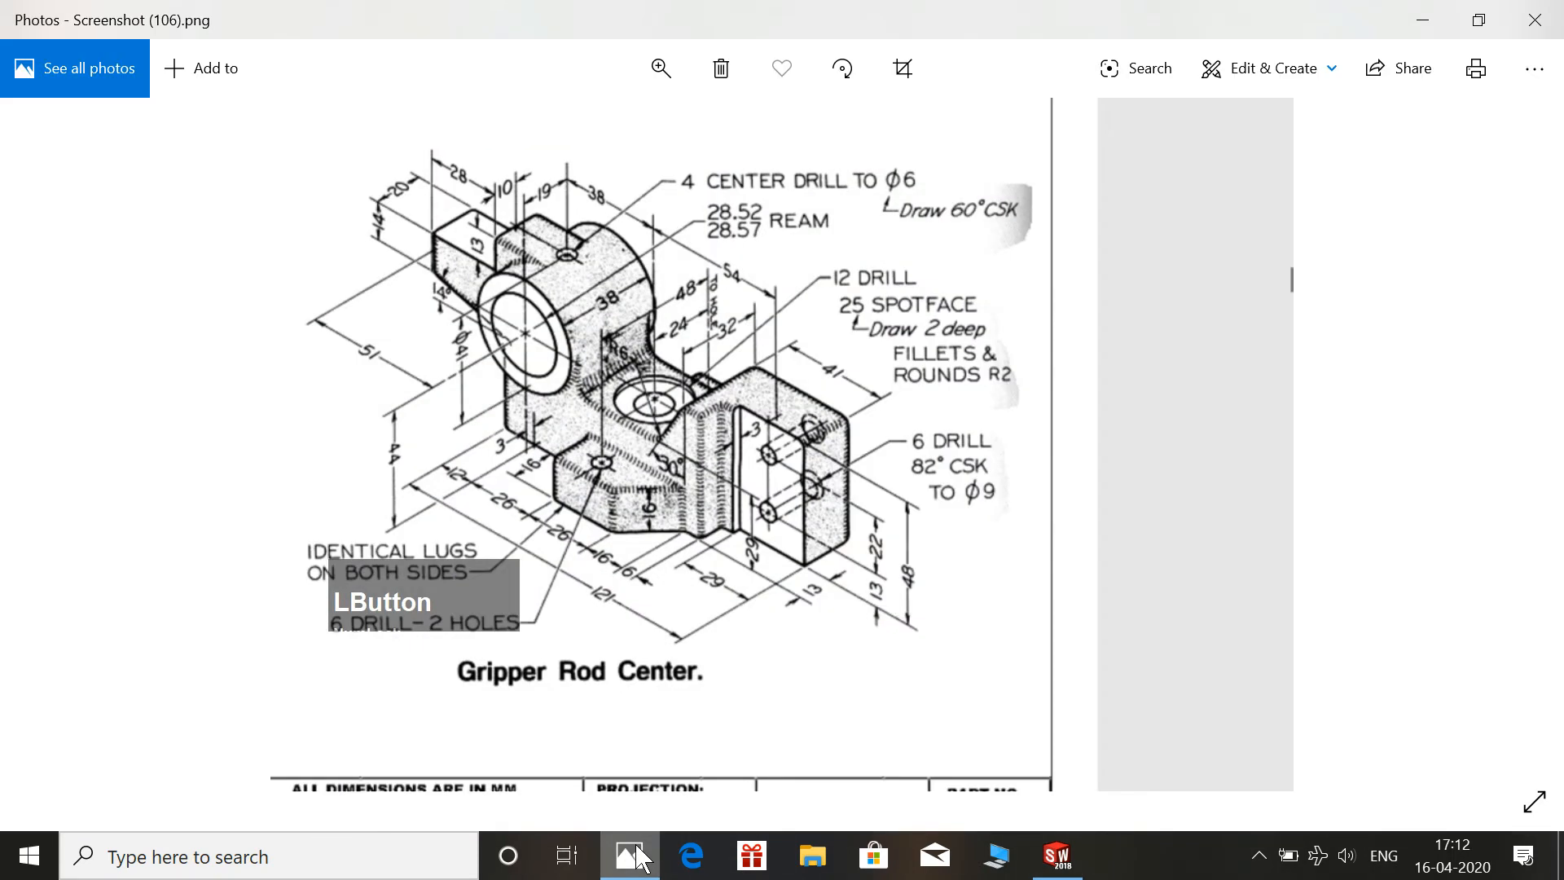
click(636, 856)
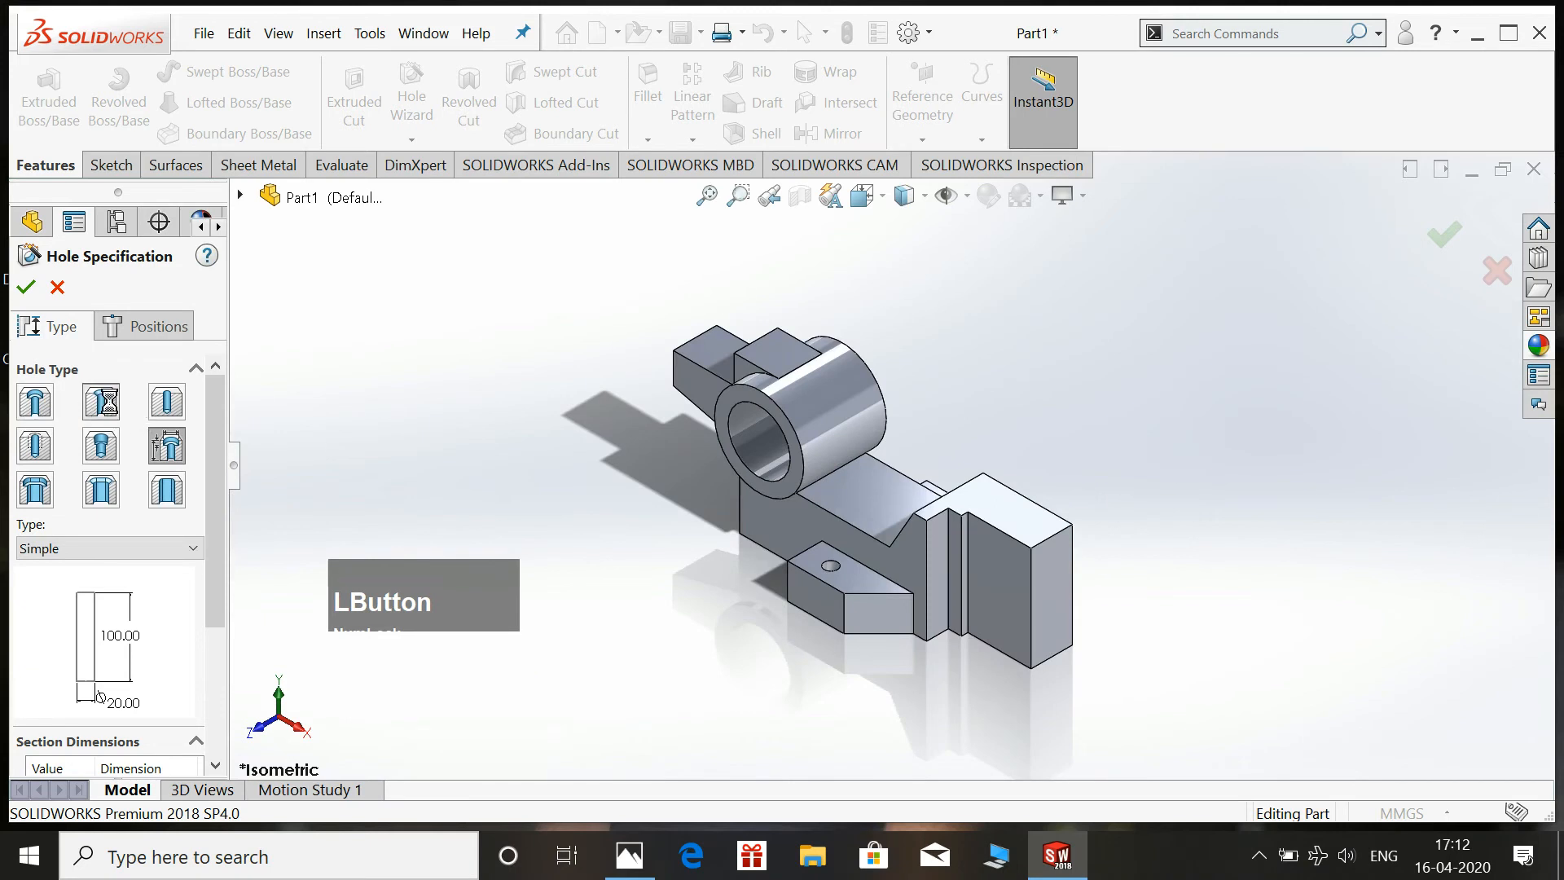
drag(216, 591, 216, 692)
click(149, 603)
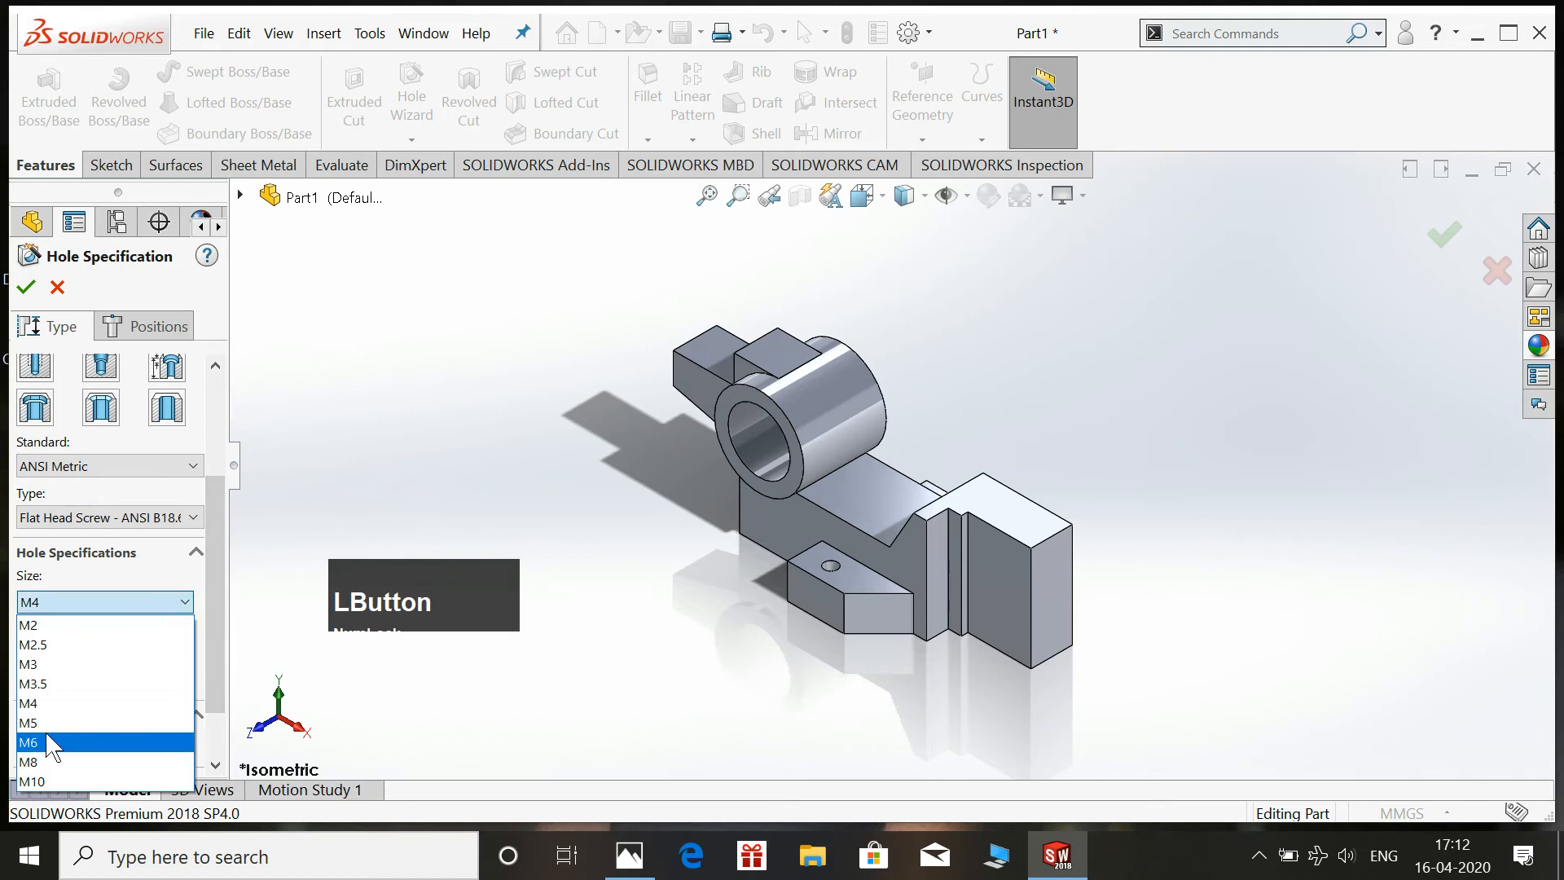
click(638, 852)
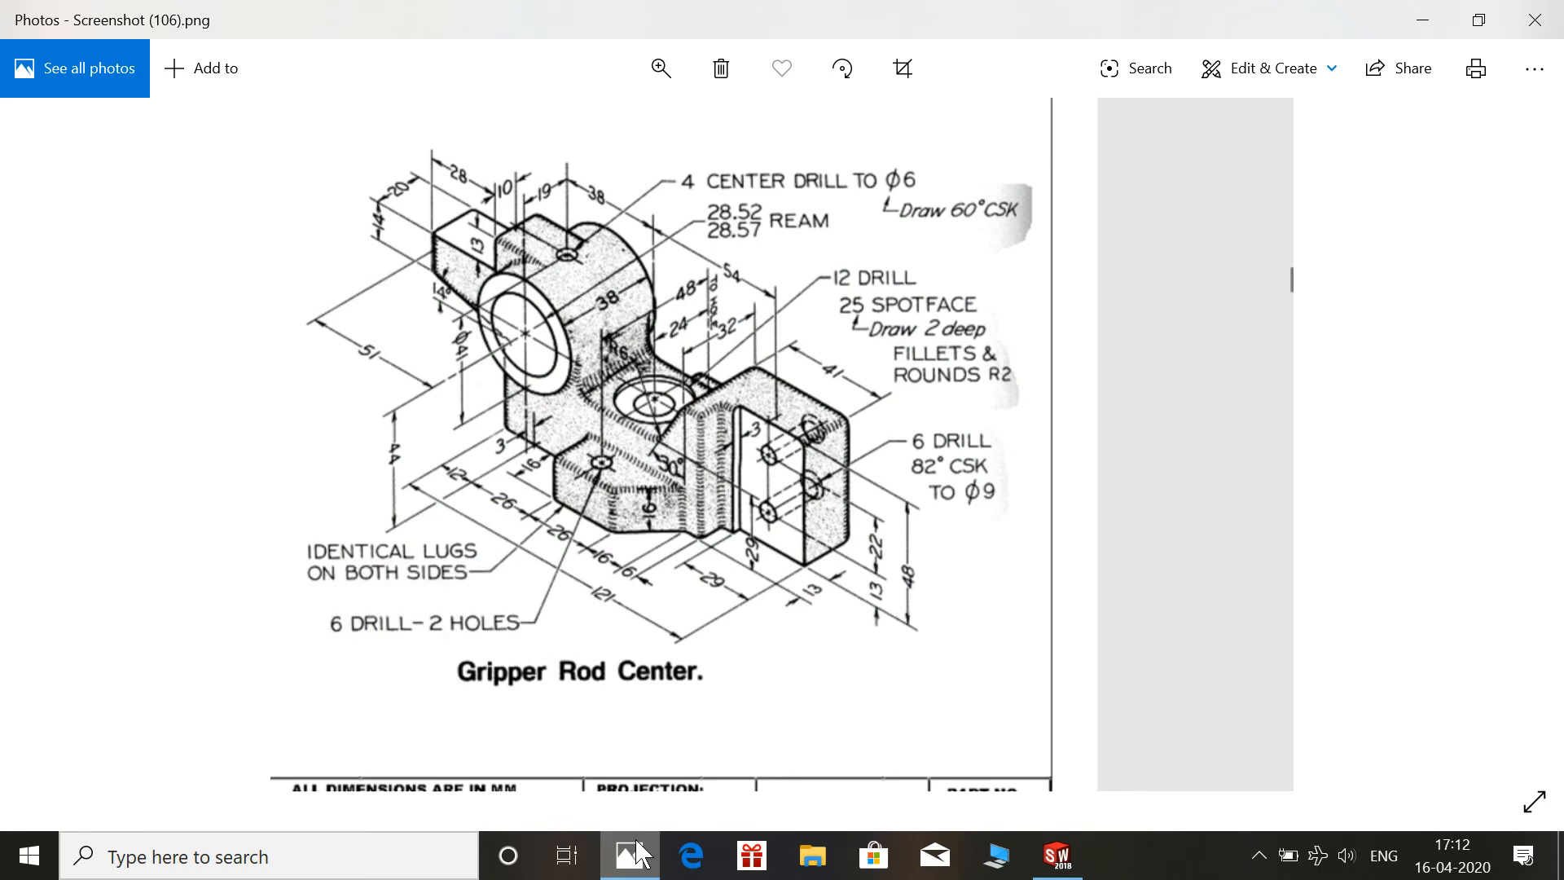
click(638, 852)
click(61, 603)
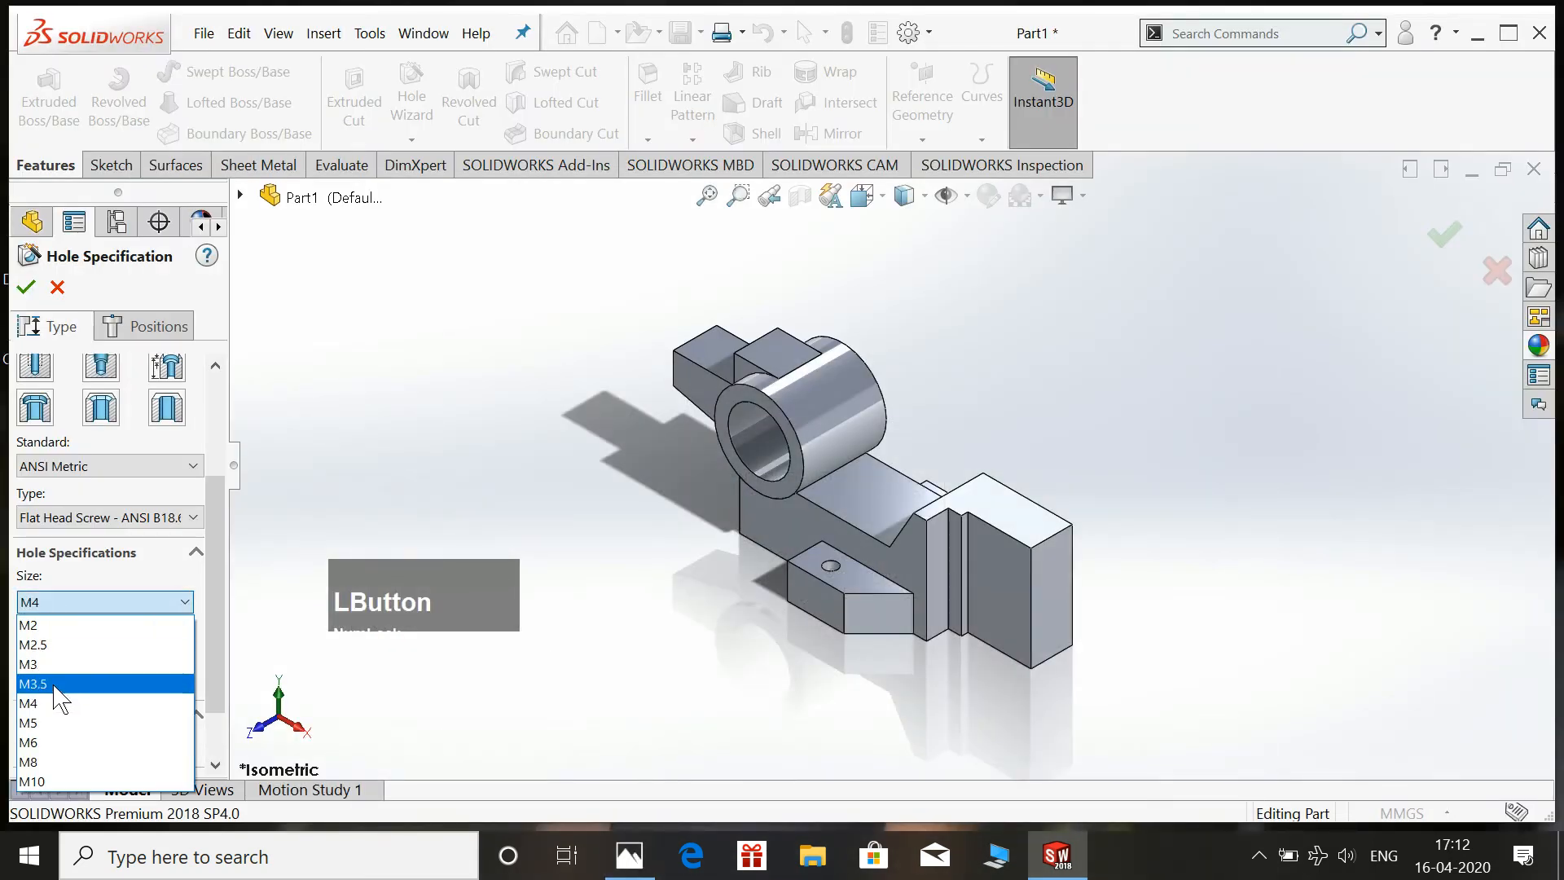
click(35, 741)
Enable custom sizing for the countersunk hole and set a 4 mm hole diameter, 6 mm countersink diameter and 60° countersink angle.
scroll(207, 644, down, 2)
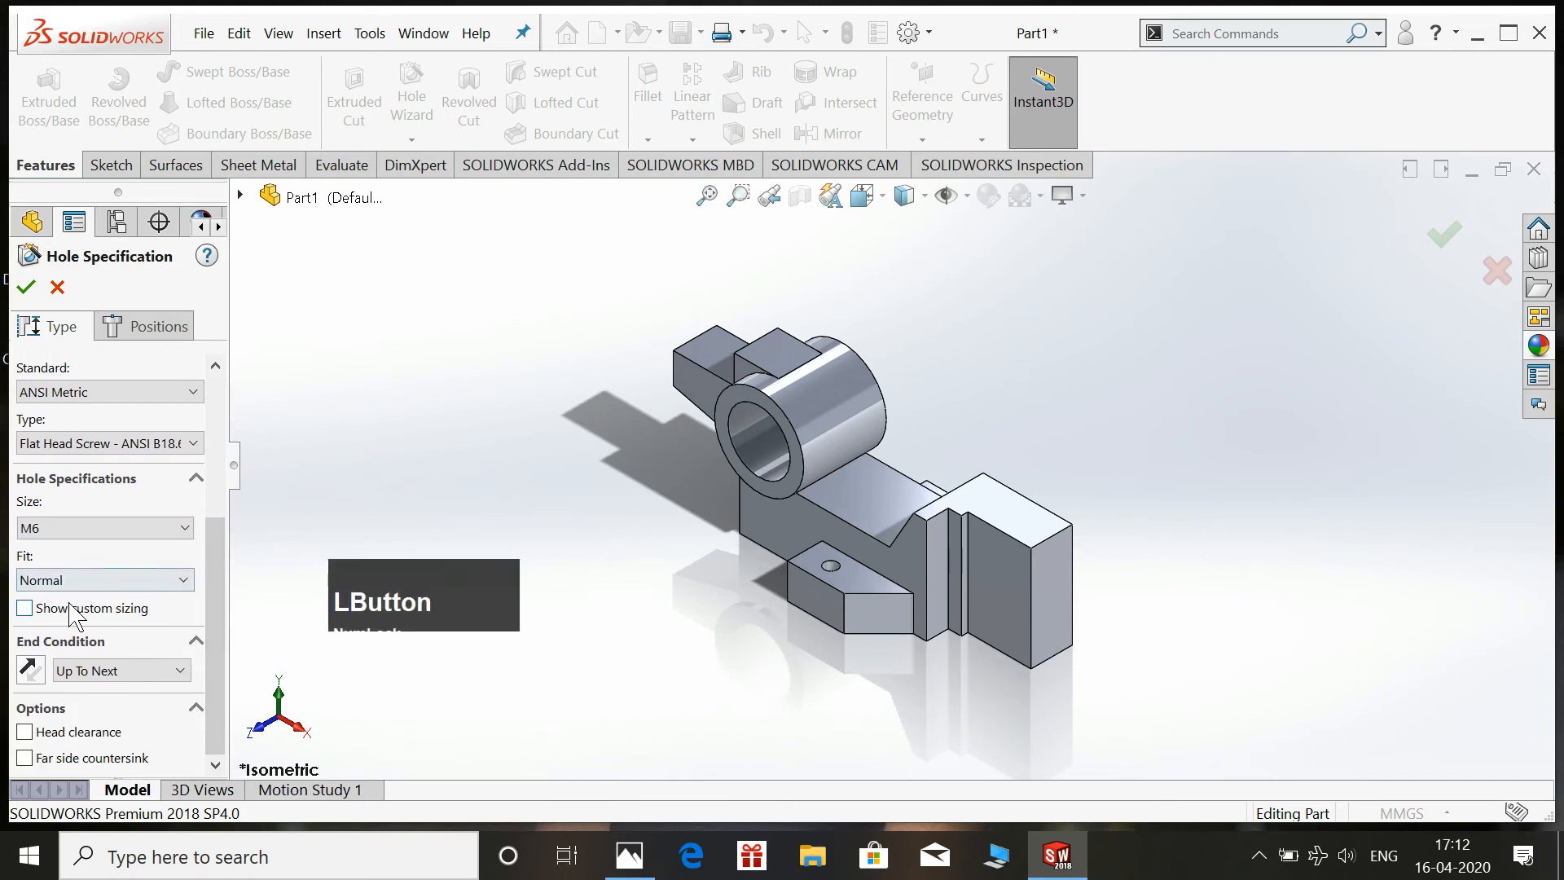
click(71, 609)
double_click(136, 644)
text(4)
key(Return)
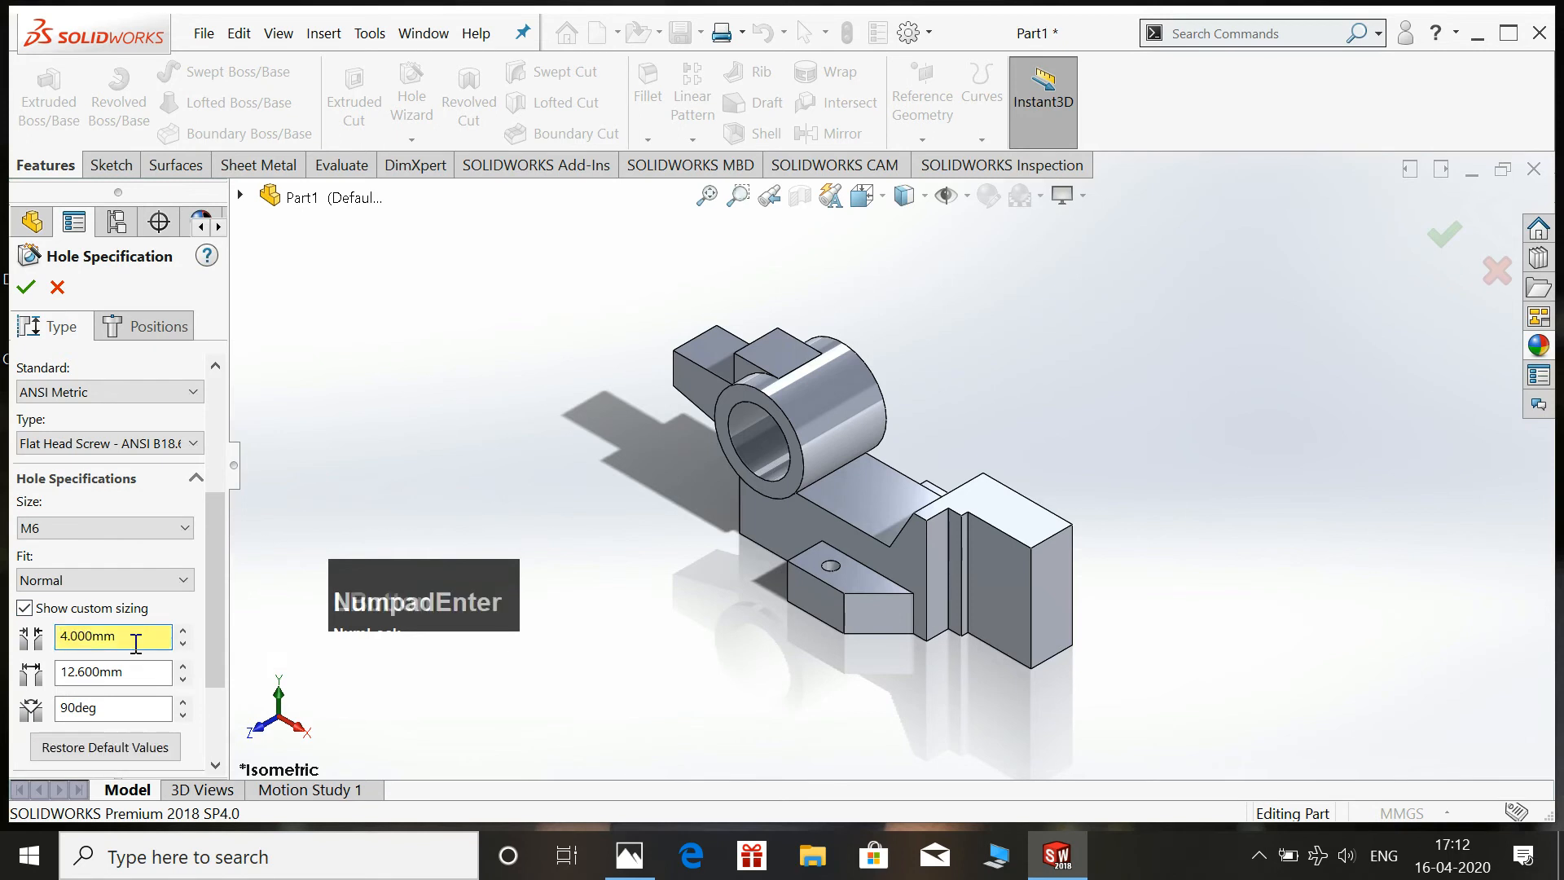
click(134, 674)
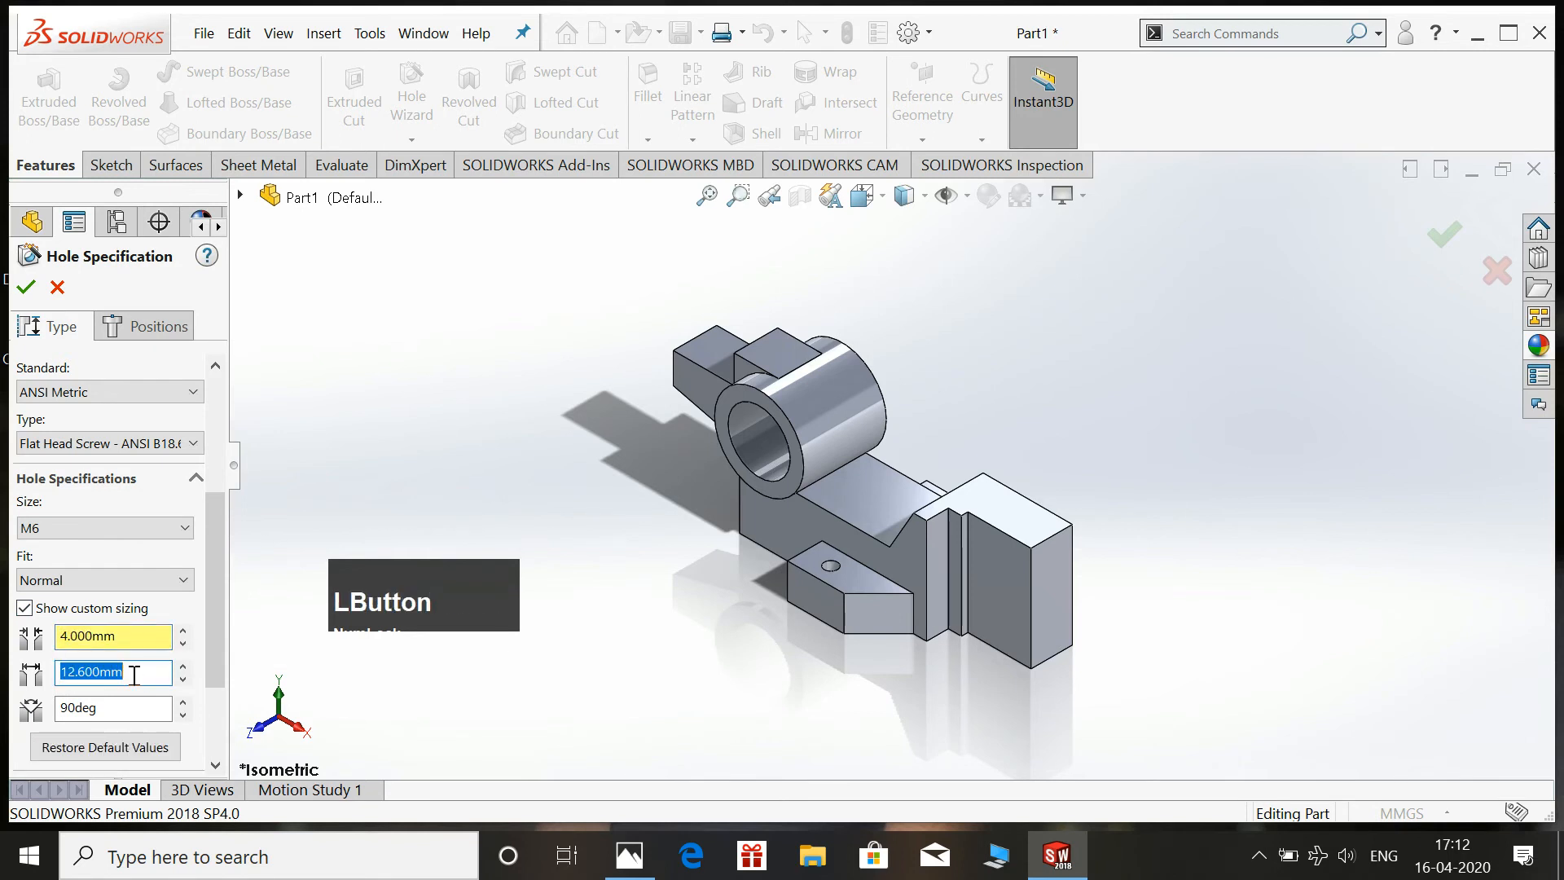
text(6)
key(Return)
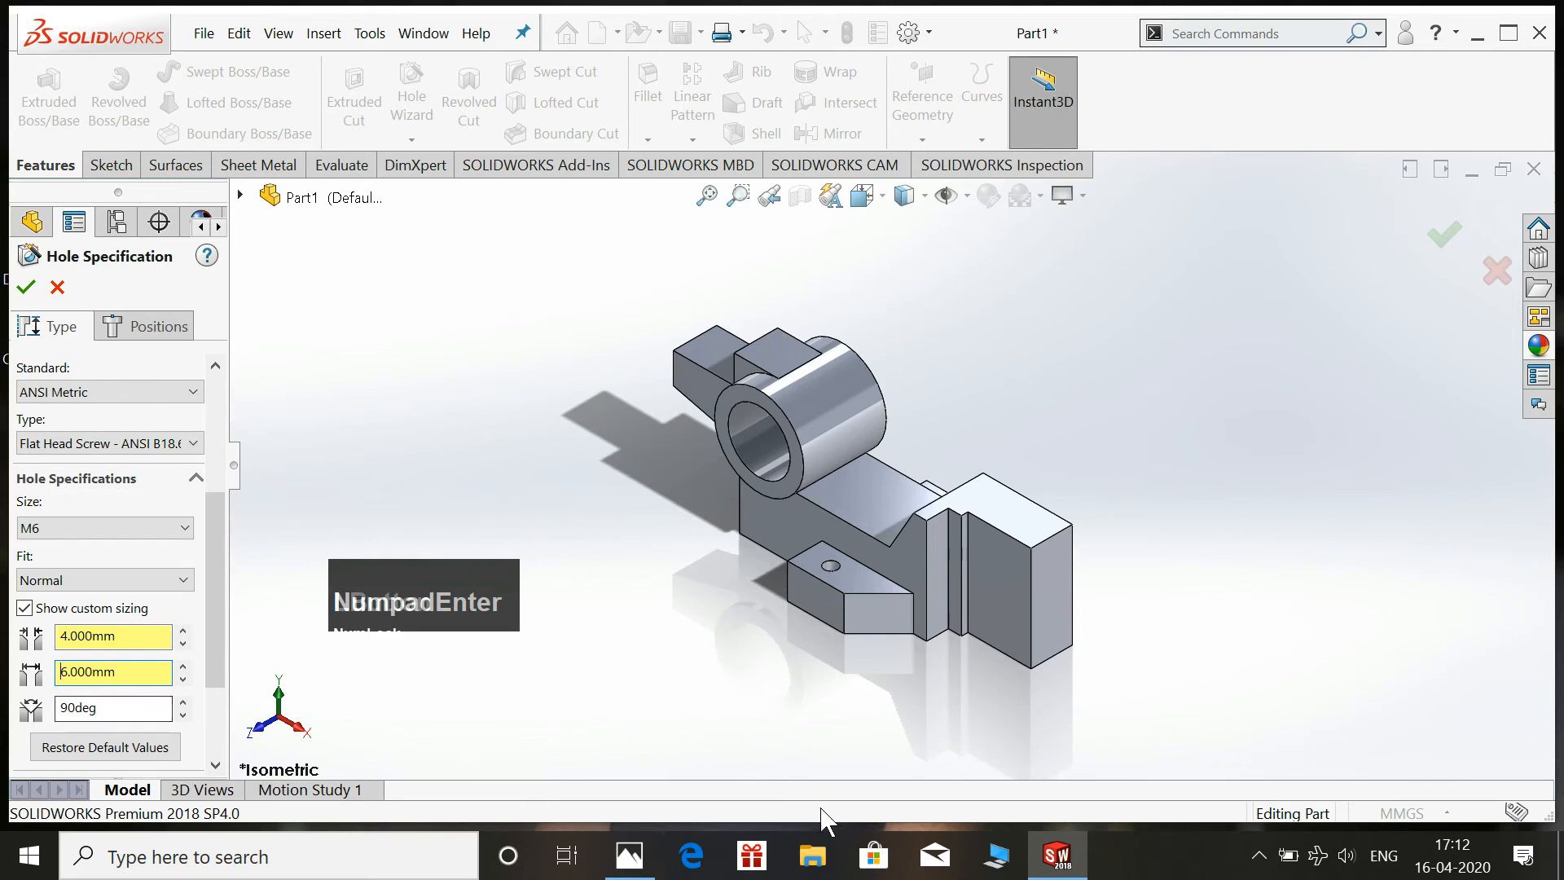
click(639, 864)
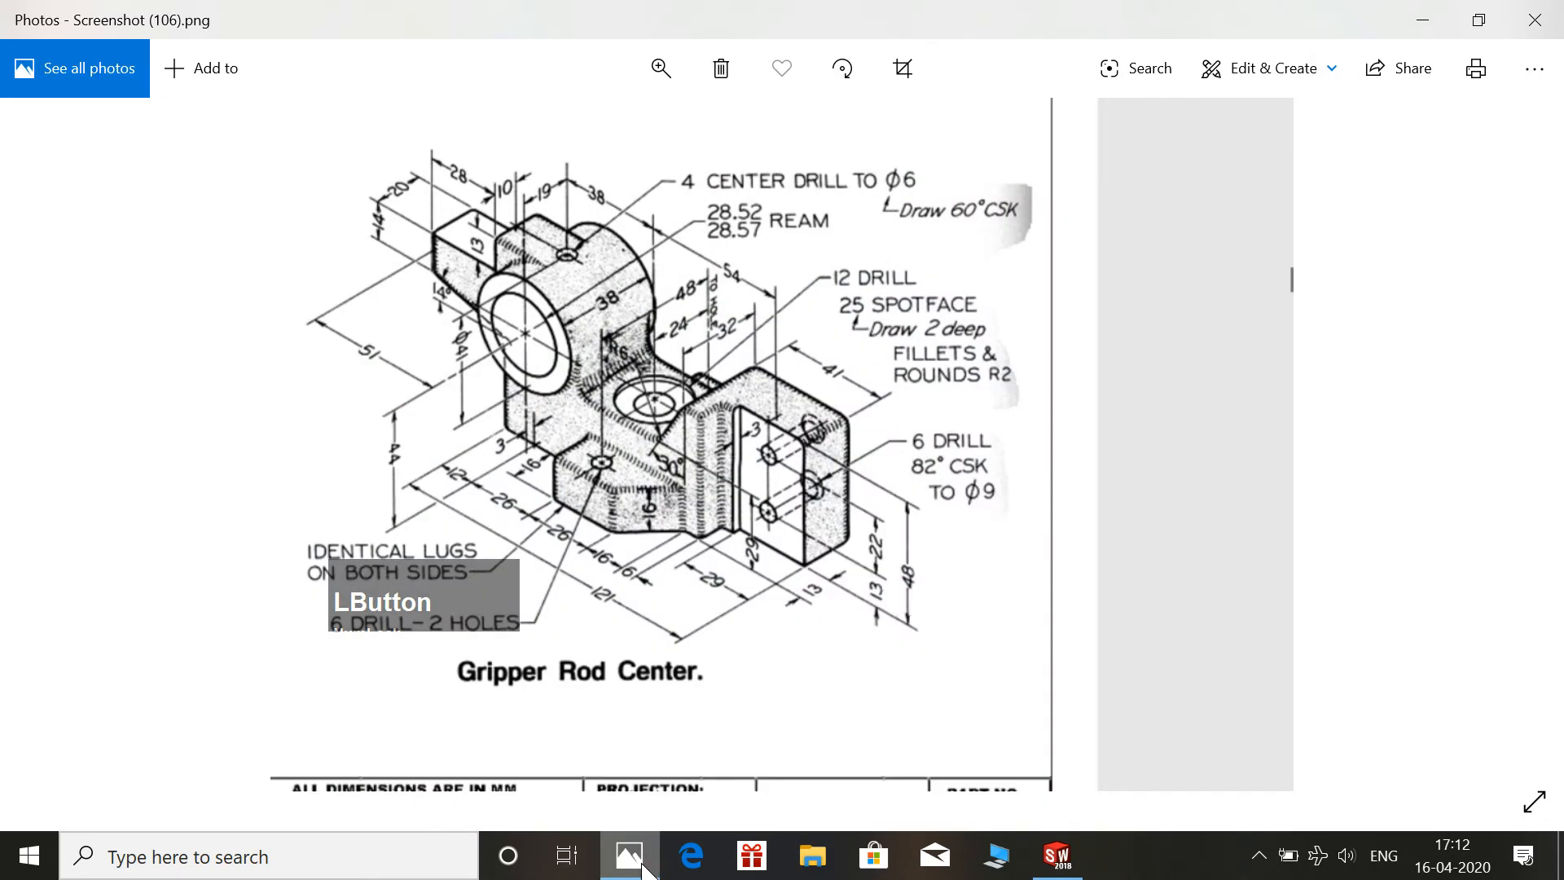
click(641, 864)
text(6)
key(Return)
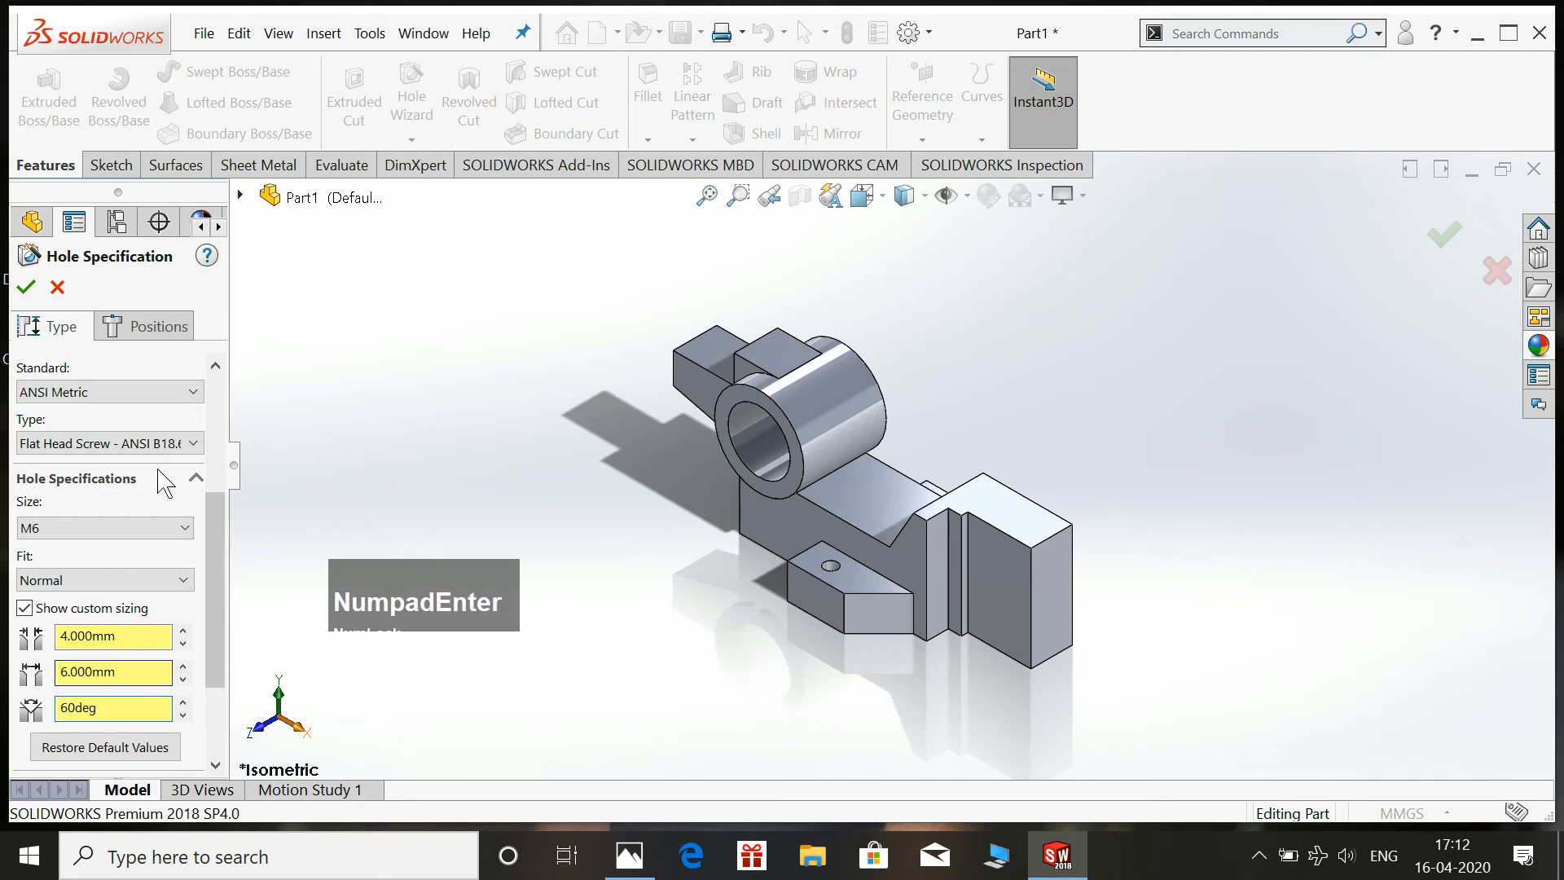
Place the countersunk hole at the origin on the flat top face of the block over the cylinder and finish it.
click(147, 326)
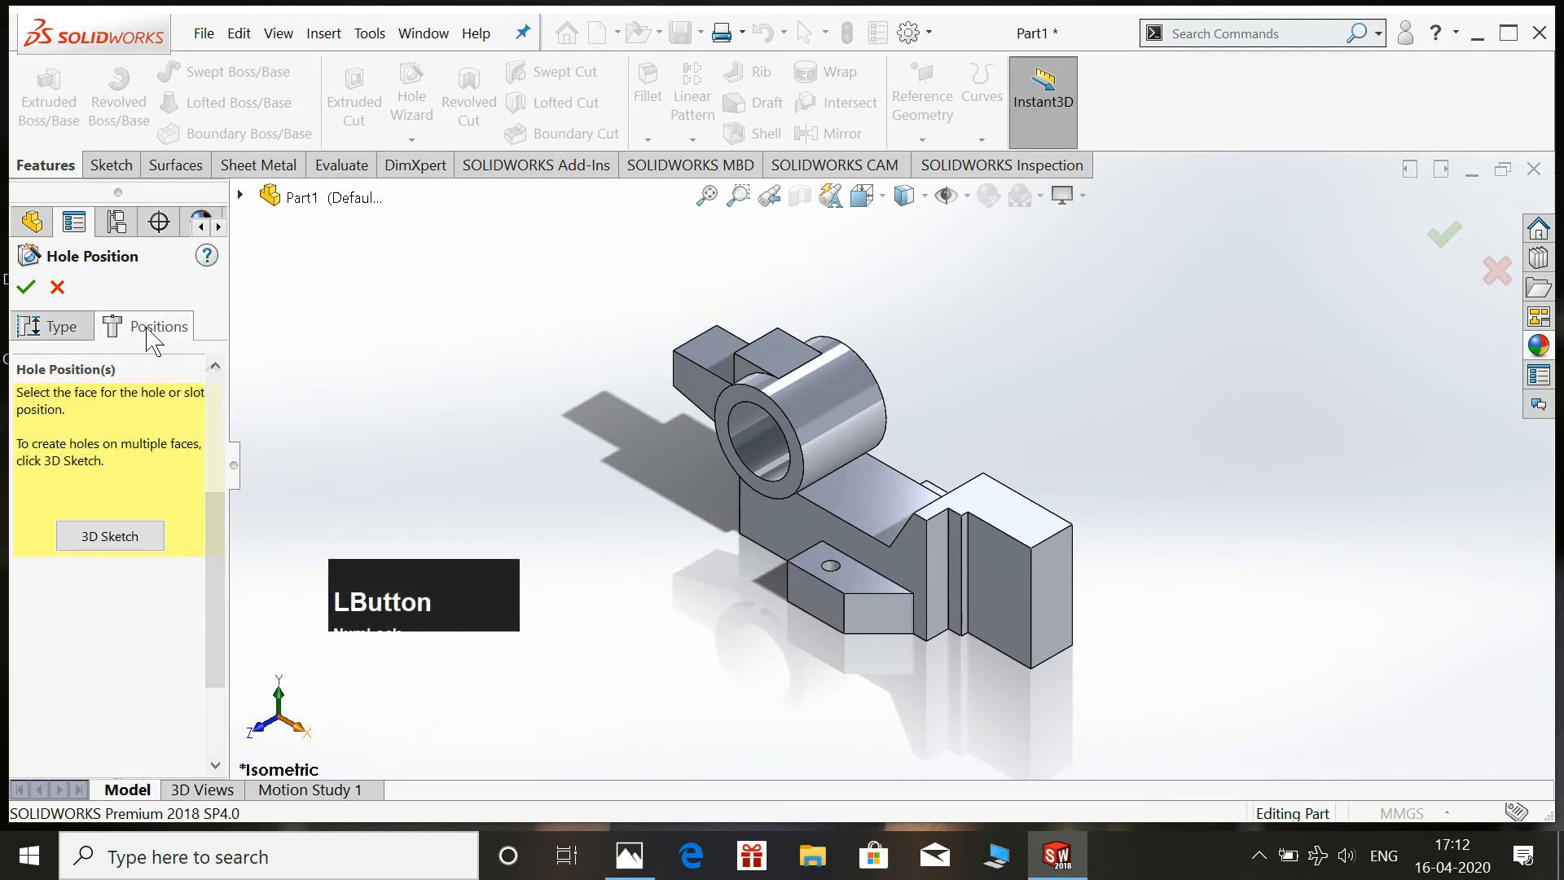
click(794, 368)
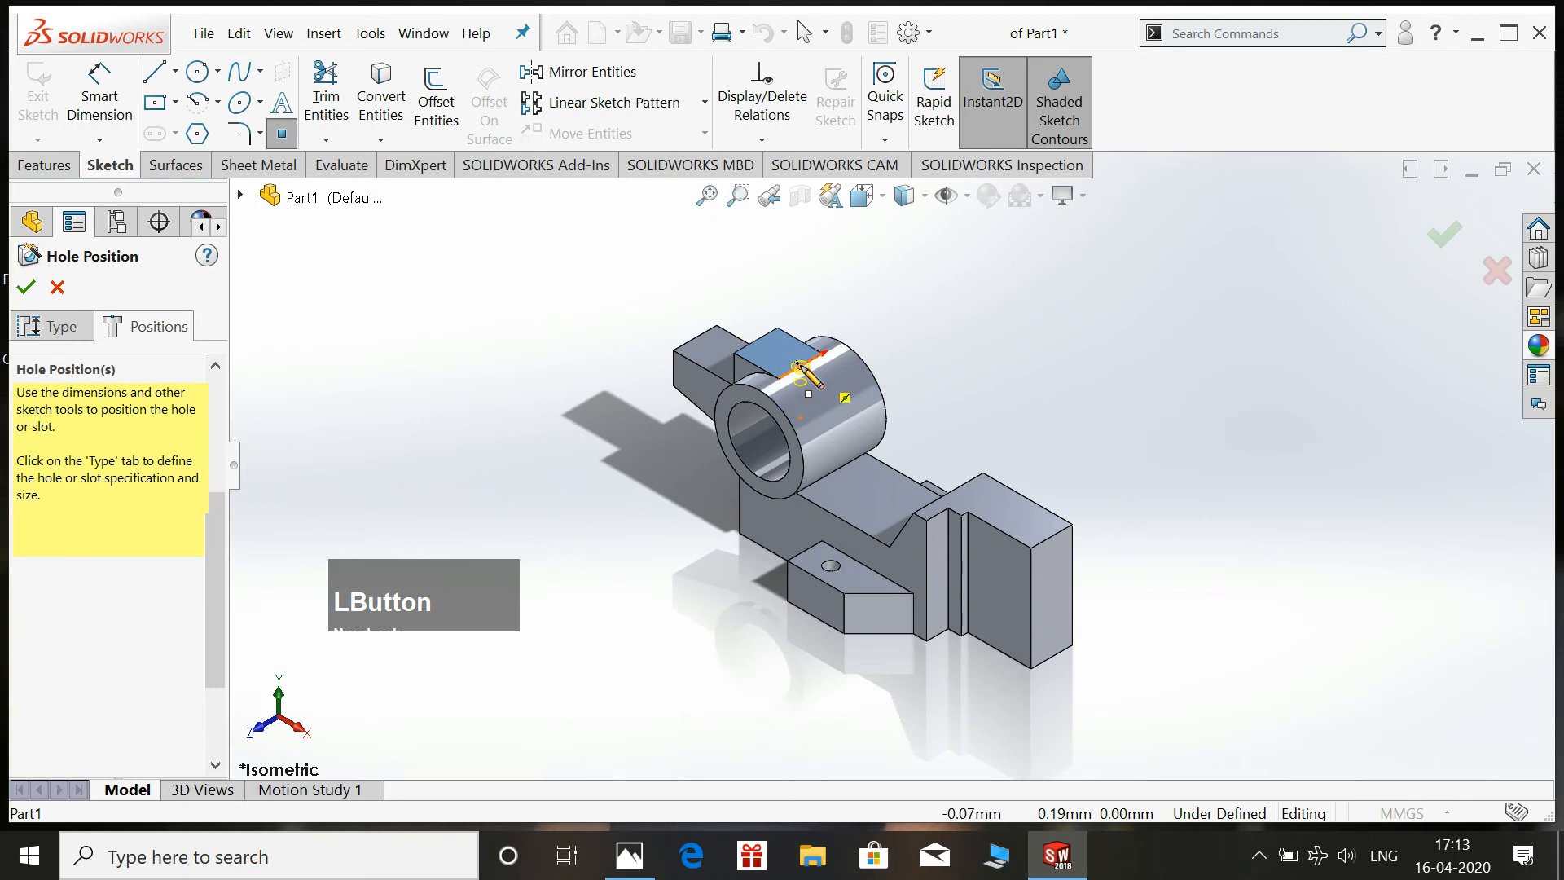
click(798, 365)
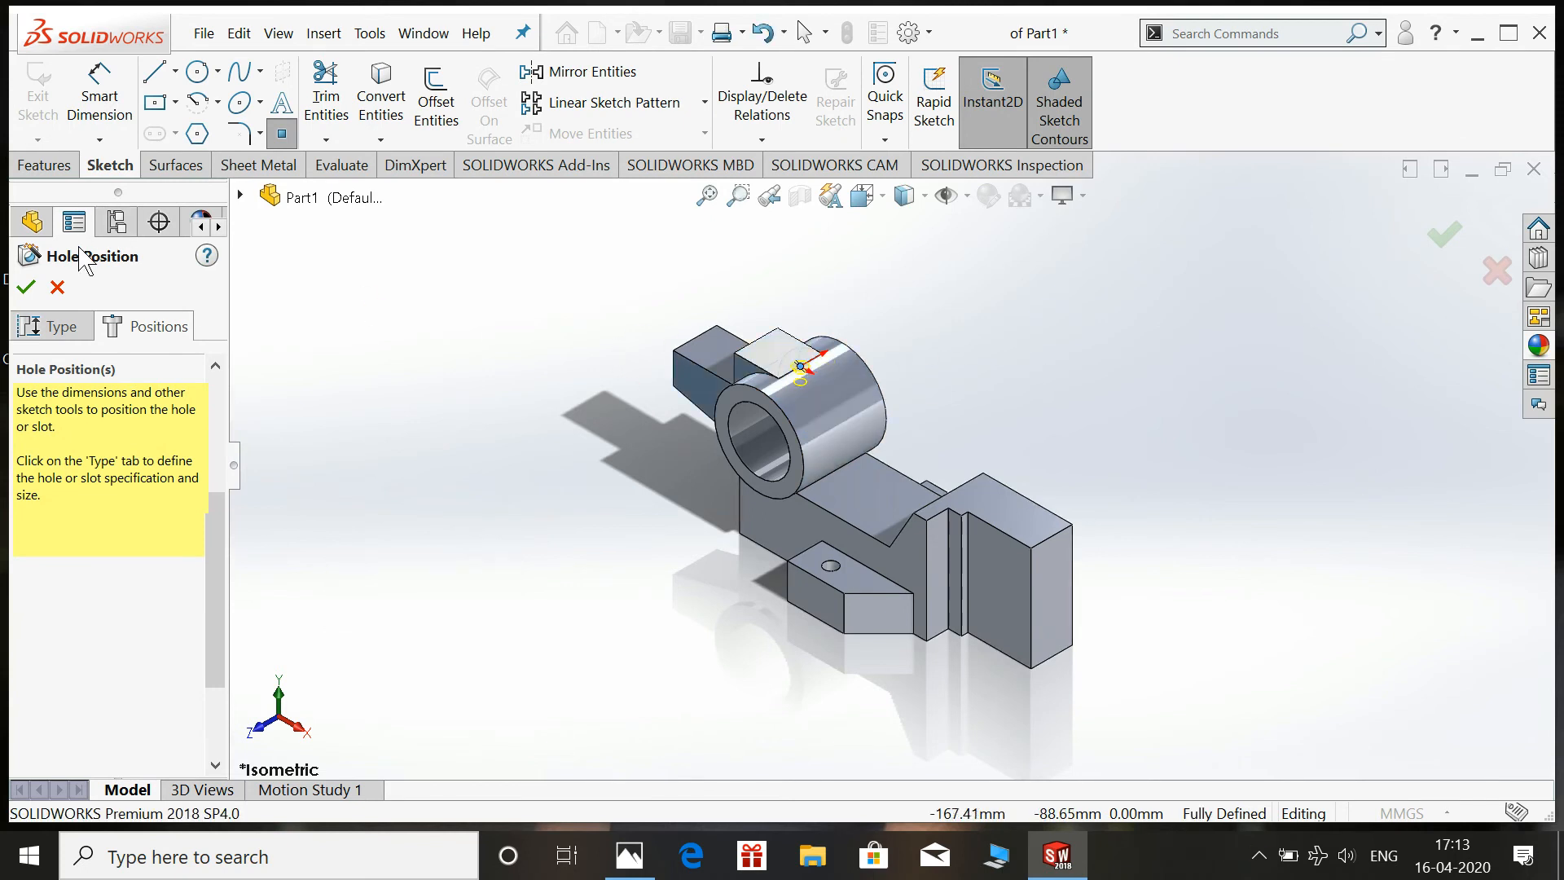
click(26, 292)
middle_drag(935, 356, 847, 138)
click(950, 376)
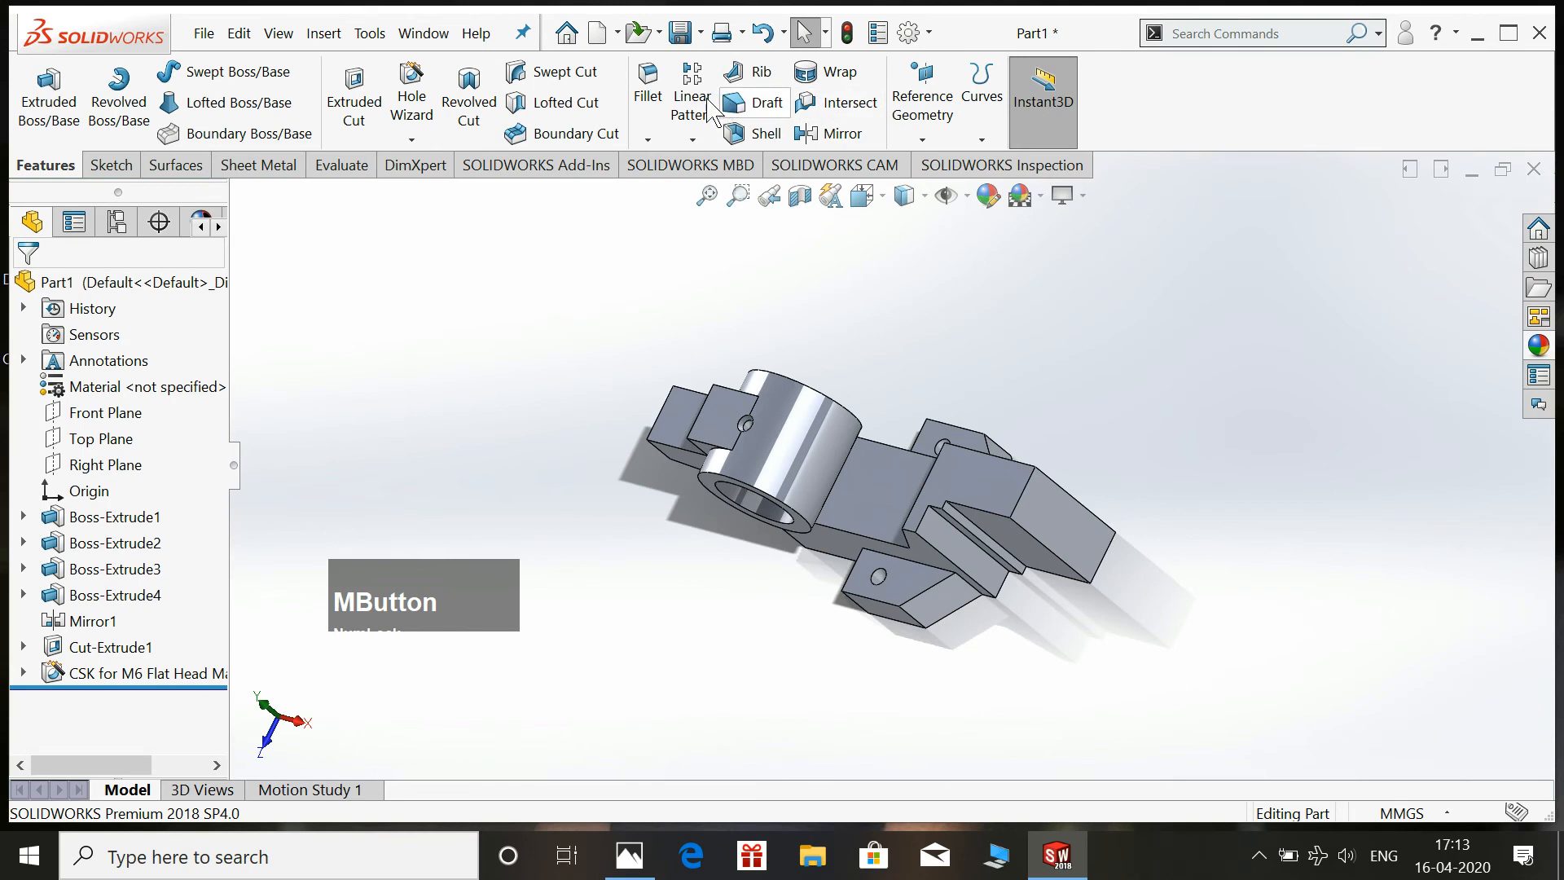
Fillet the edge between the cylinder and the base's upper face and the edge at the foot of the sloped face with 6 mm radius.
click(649, 101)
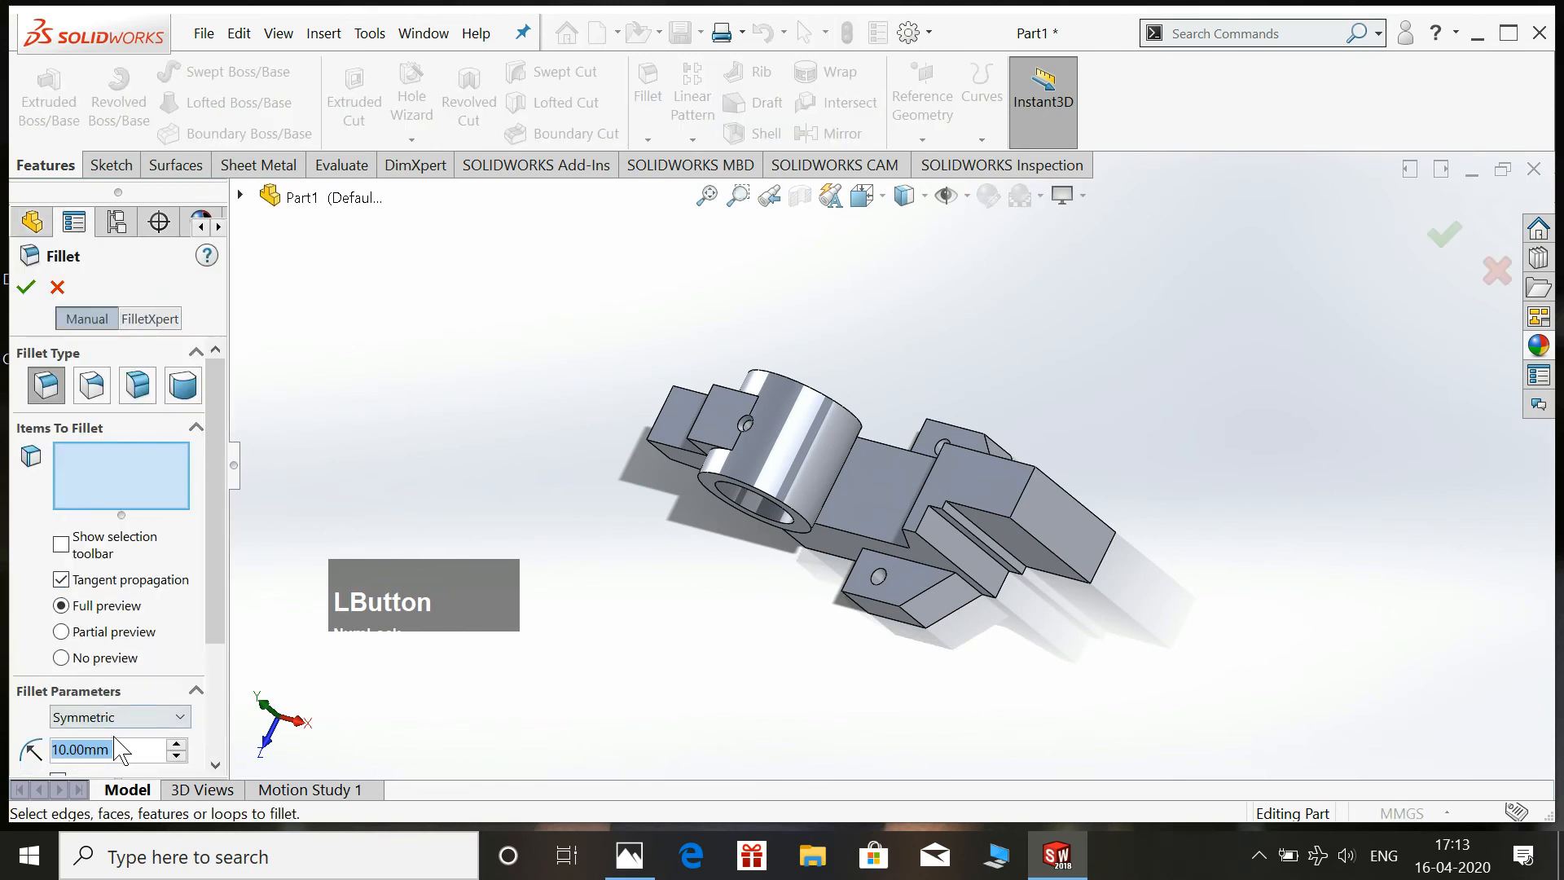
text(6)
key(Return)
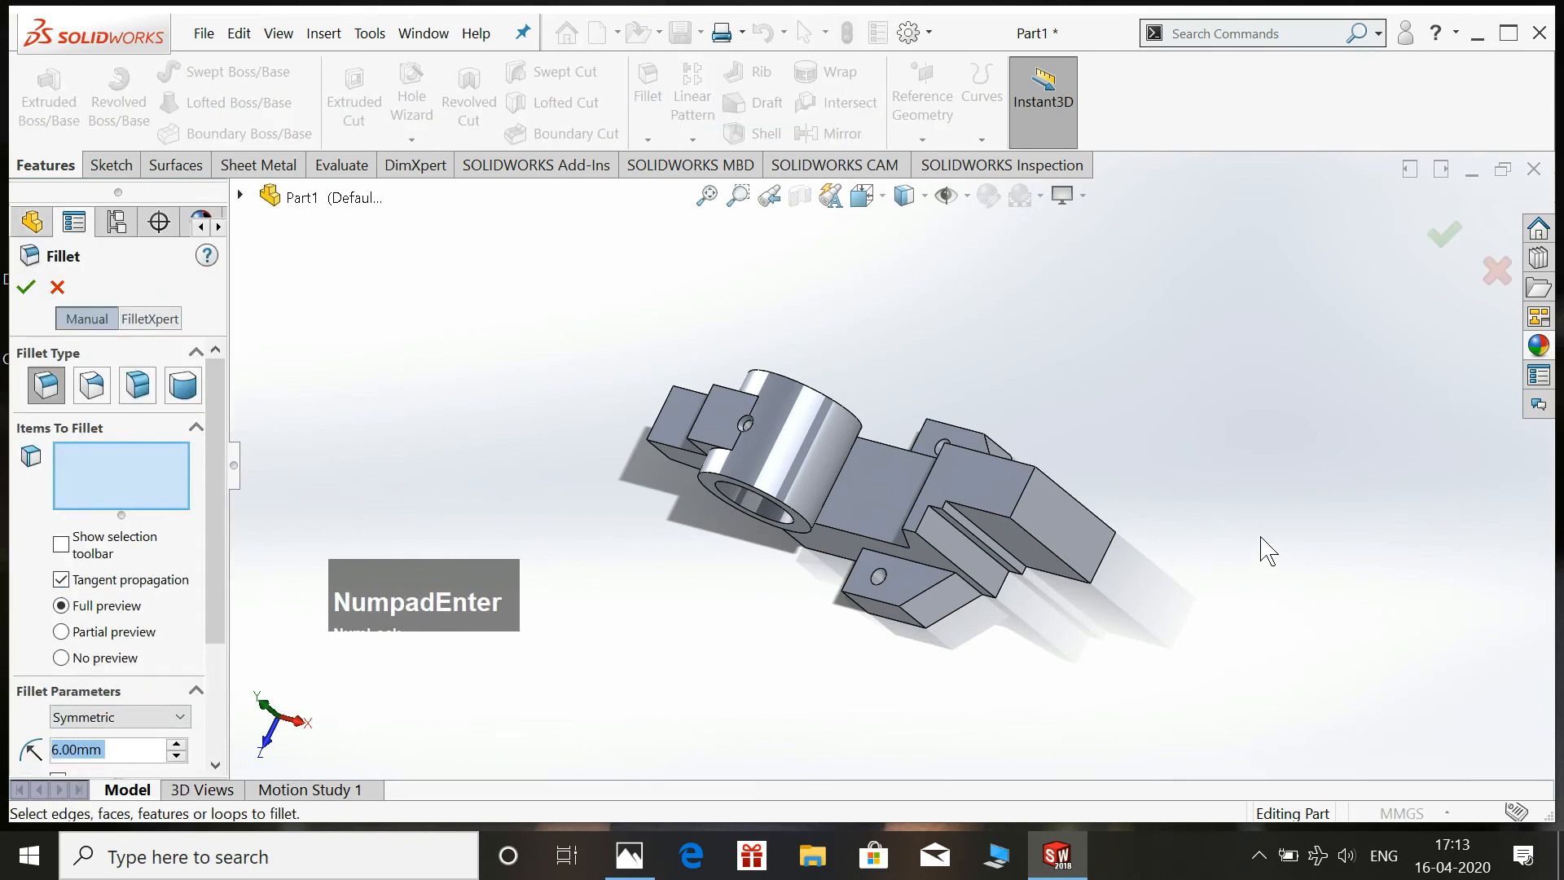
middle_drag(1239, 428, 1198, 304)
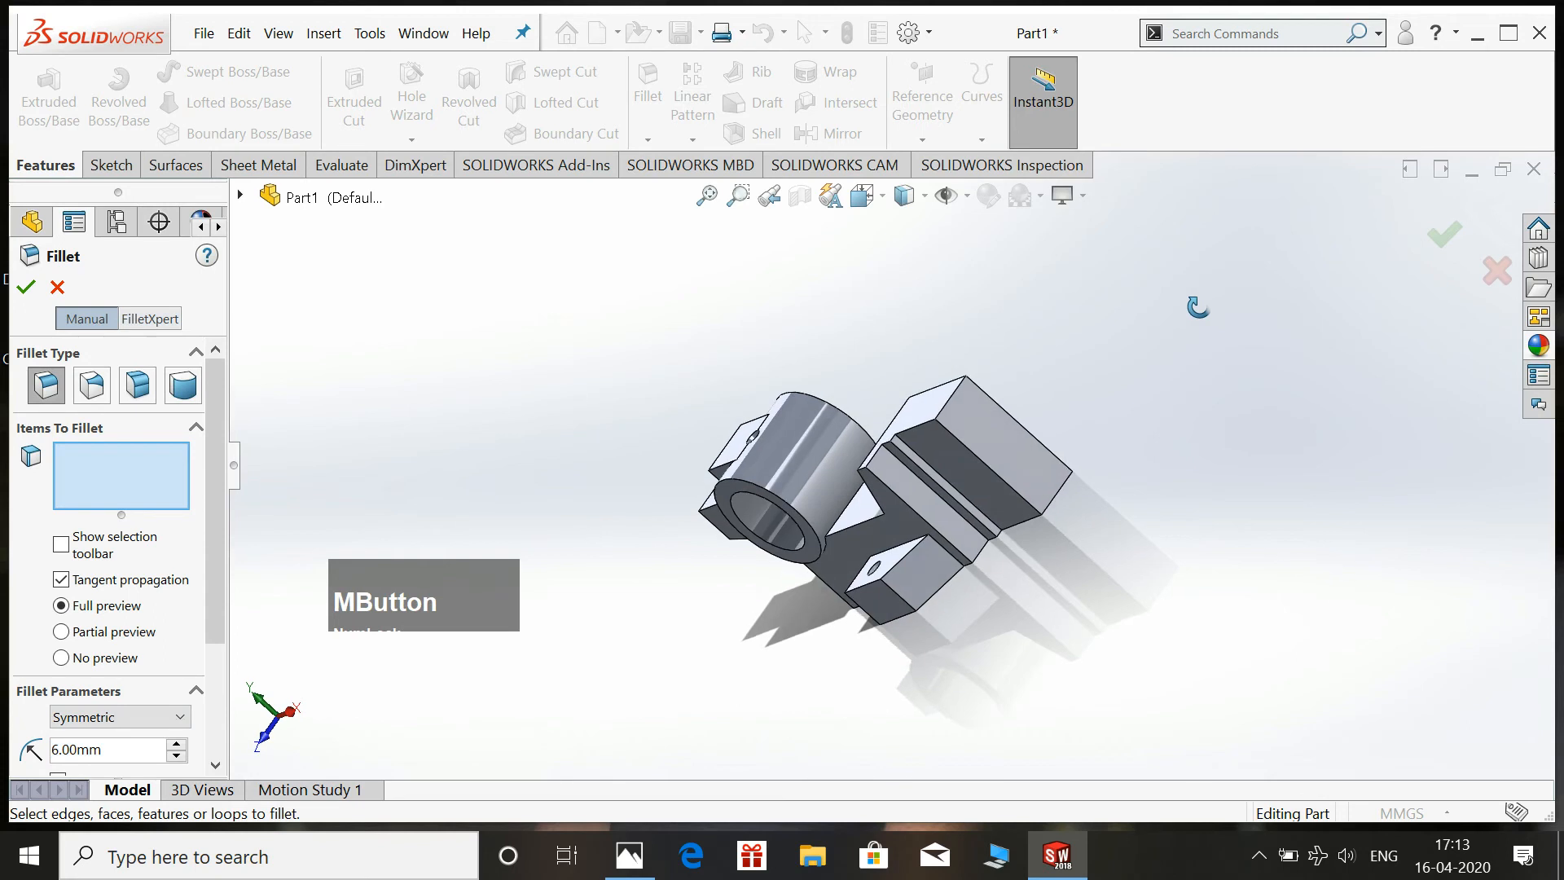
click(858, 506)
middle_click(1210, 495)
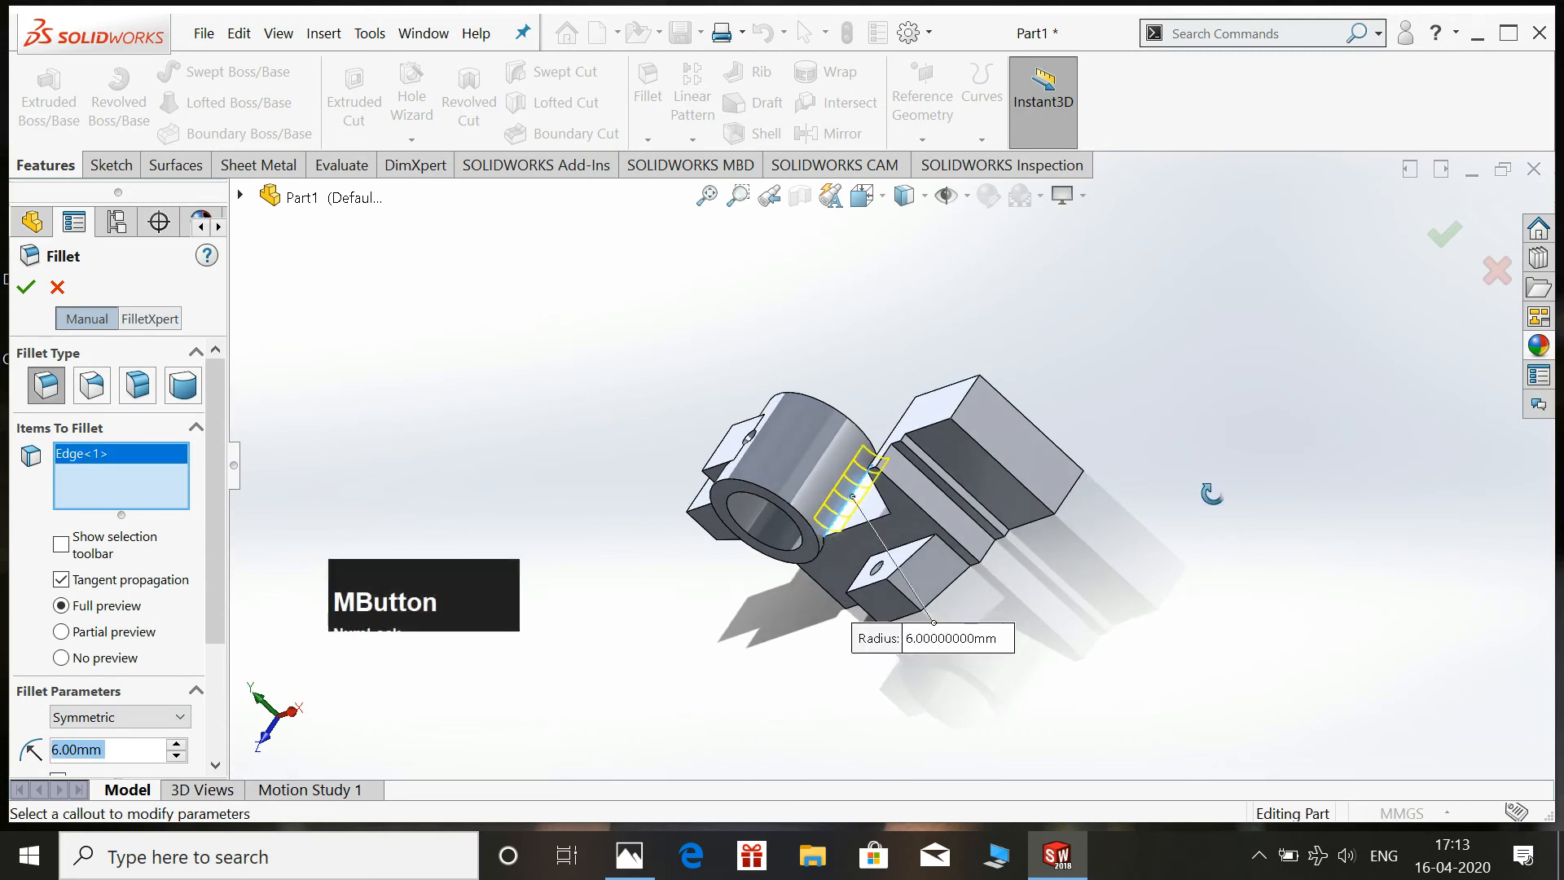
middle_drag(1210, 496, 1223, 491)
click(949, 492)
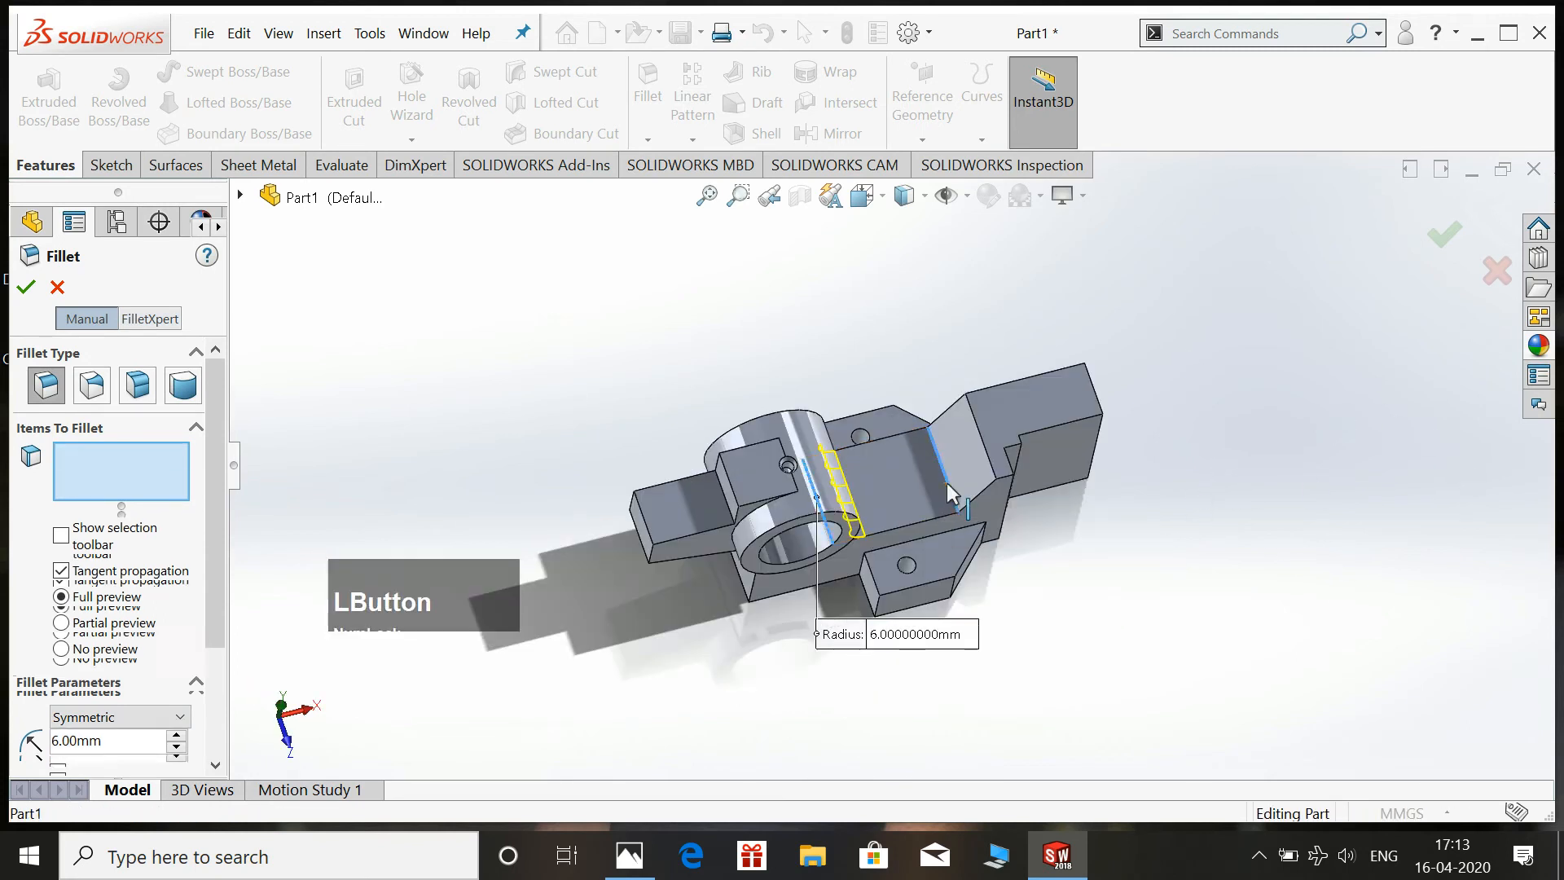
click(36, 290)
middle_drag(594, 364, 528, 358)
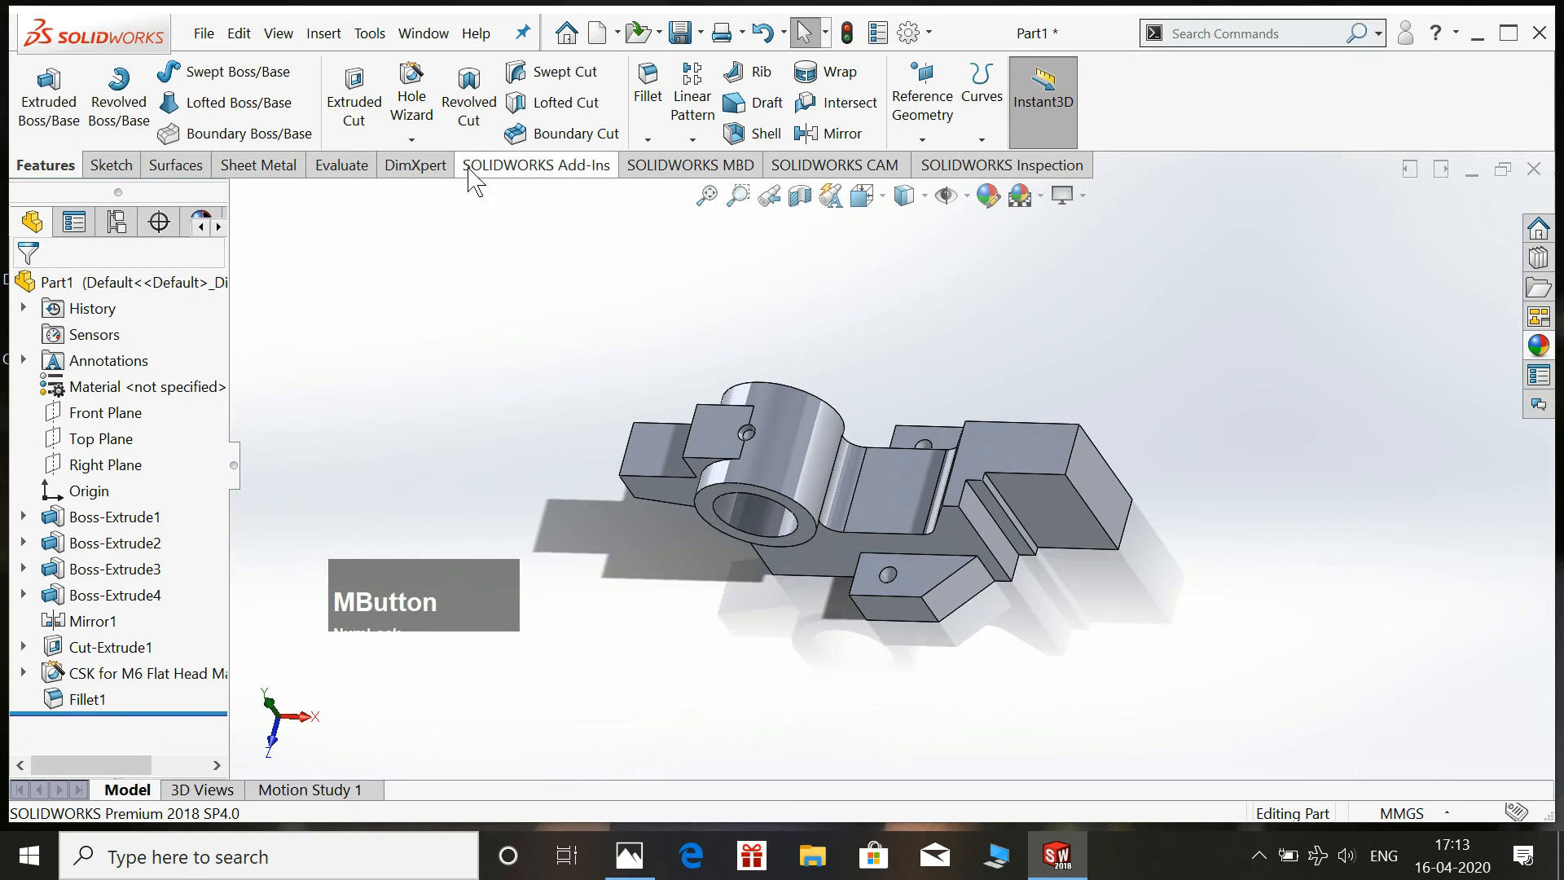
Start a Hole Wizard legacy hole and choose the Counterbored type.
click(412, 102)
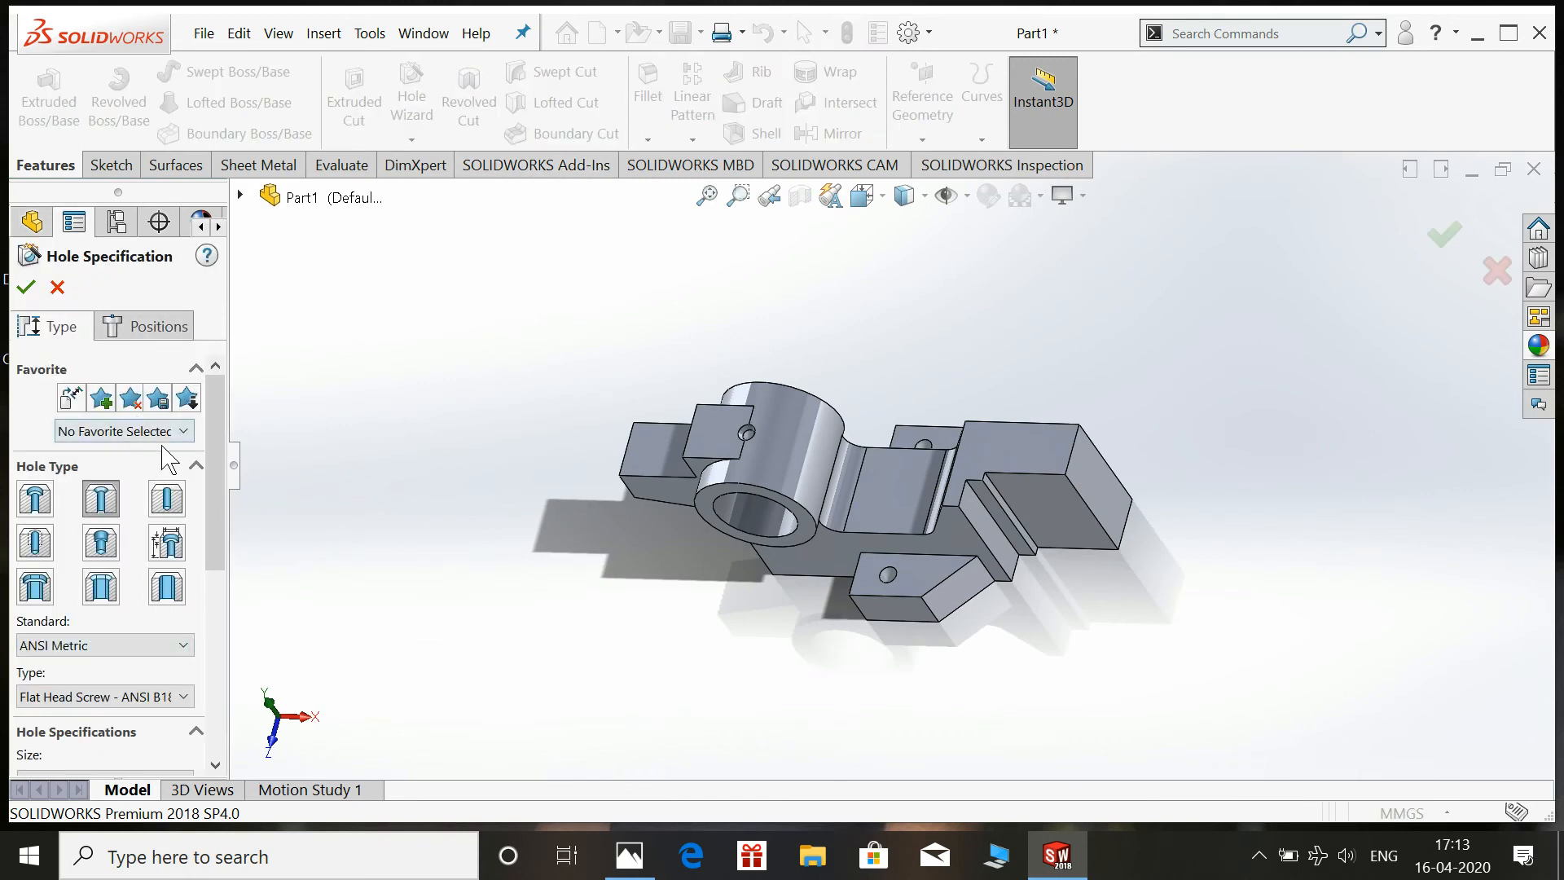
drag(217, 509, 222, 562)
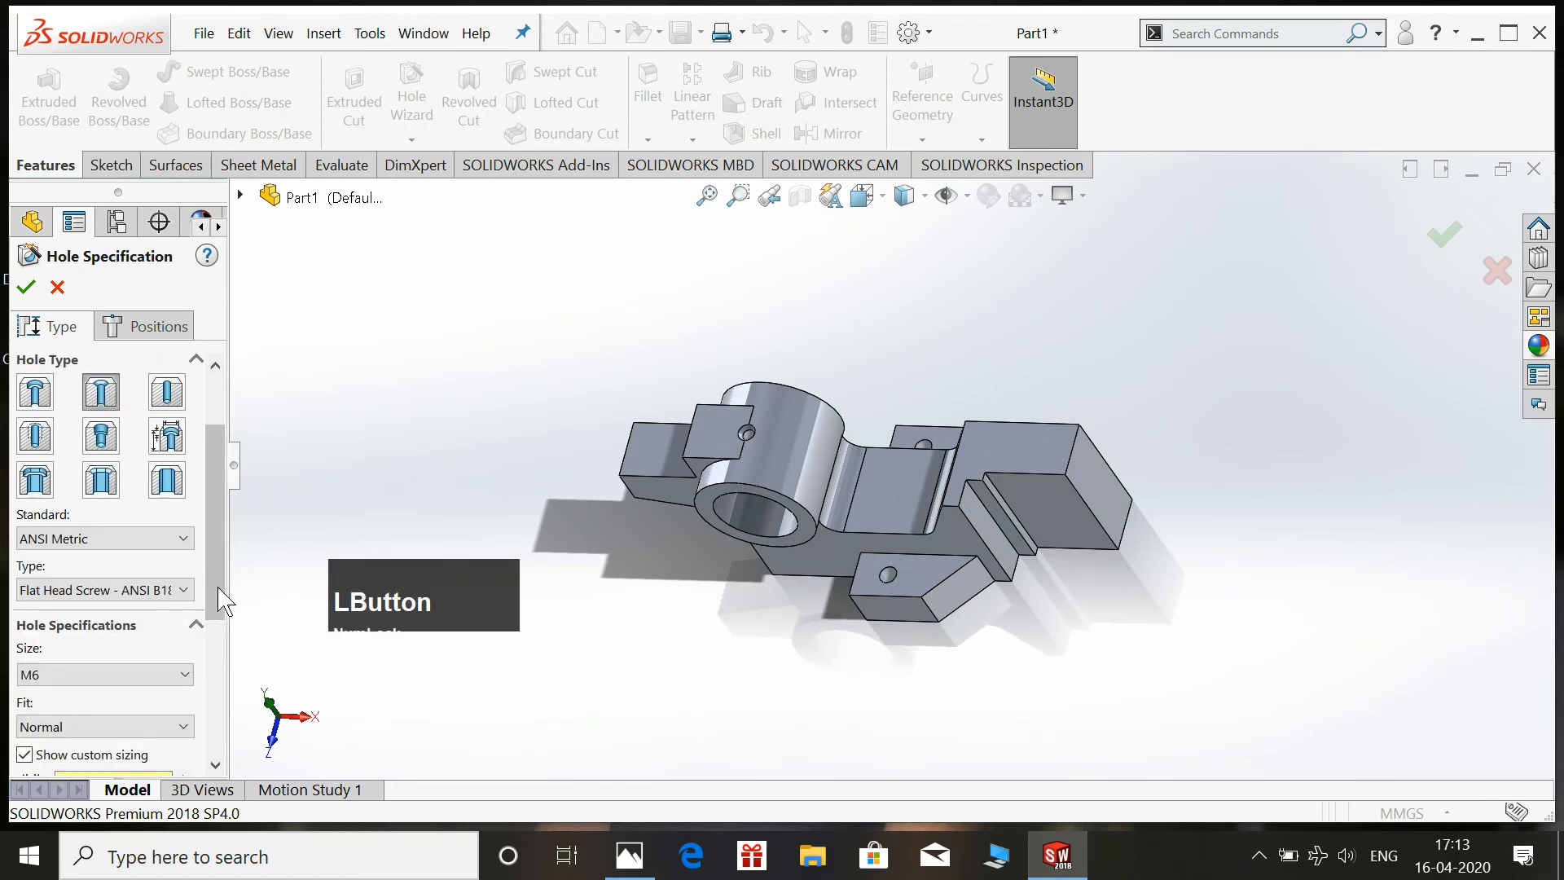
click(208, 552)
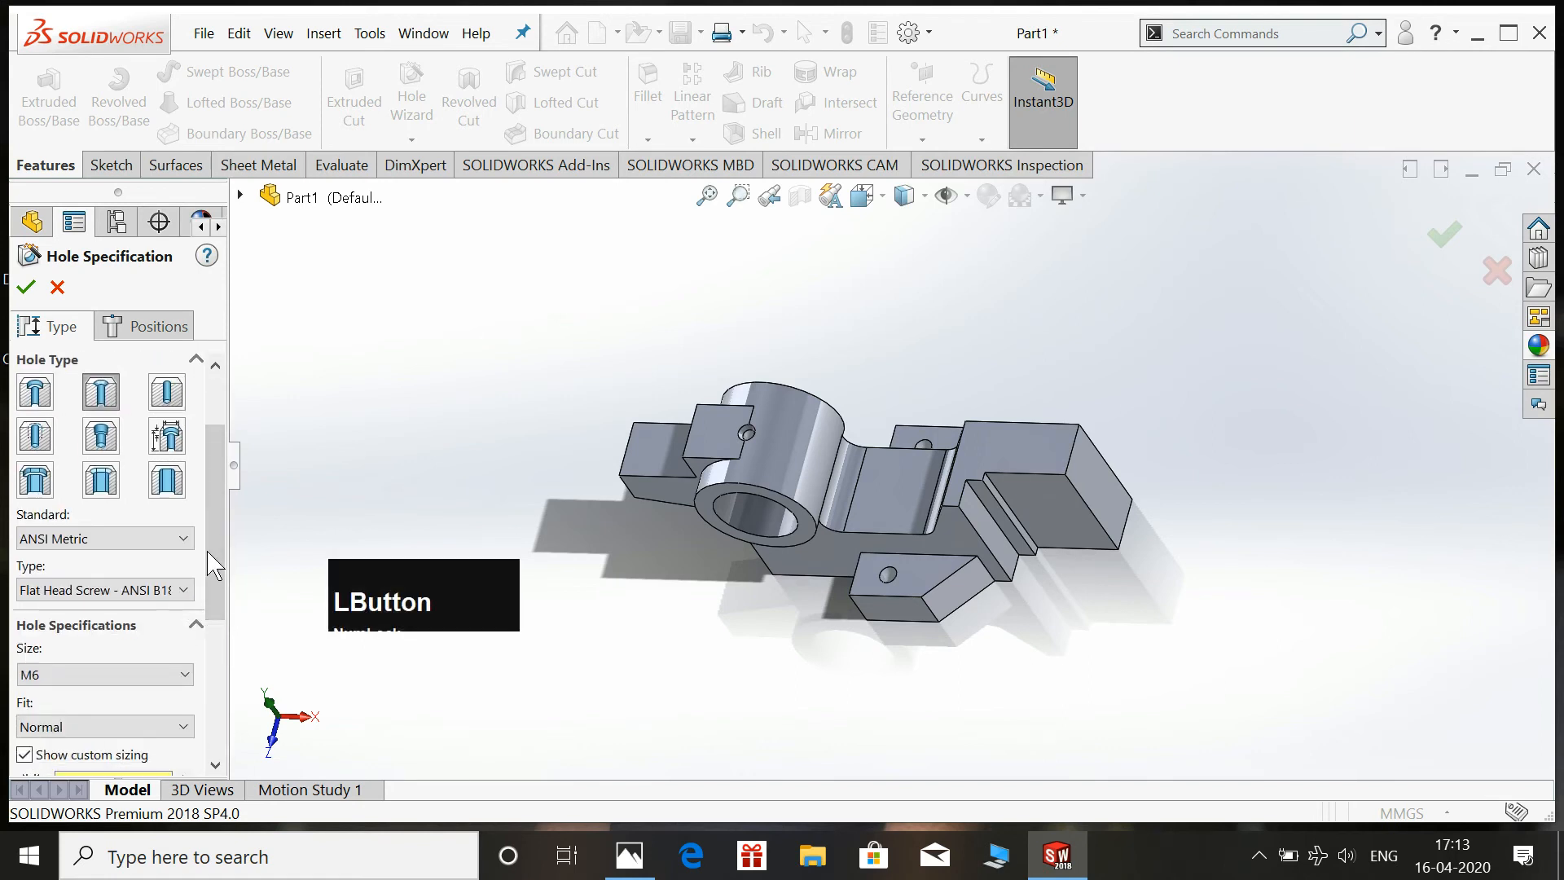
click(167, 438)
click(104, 443)
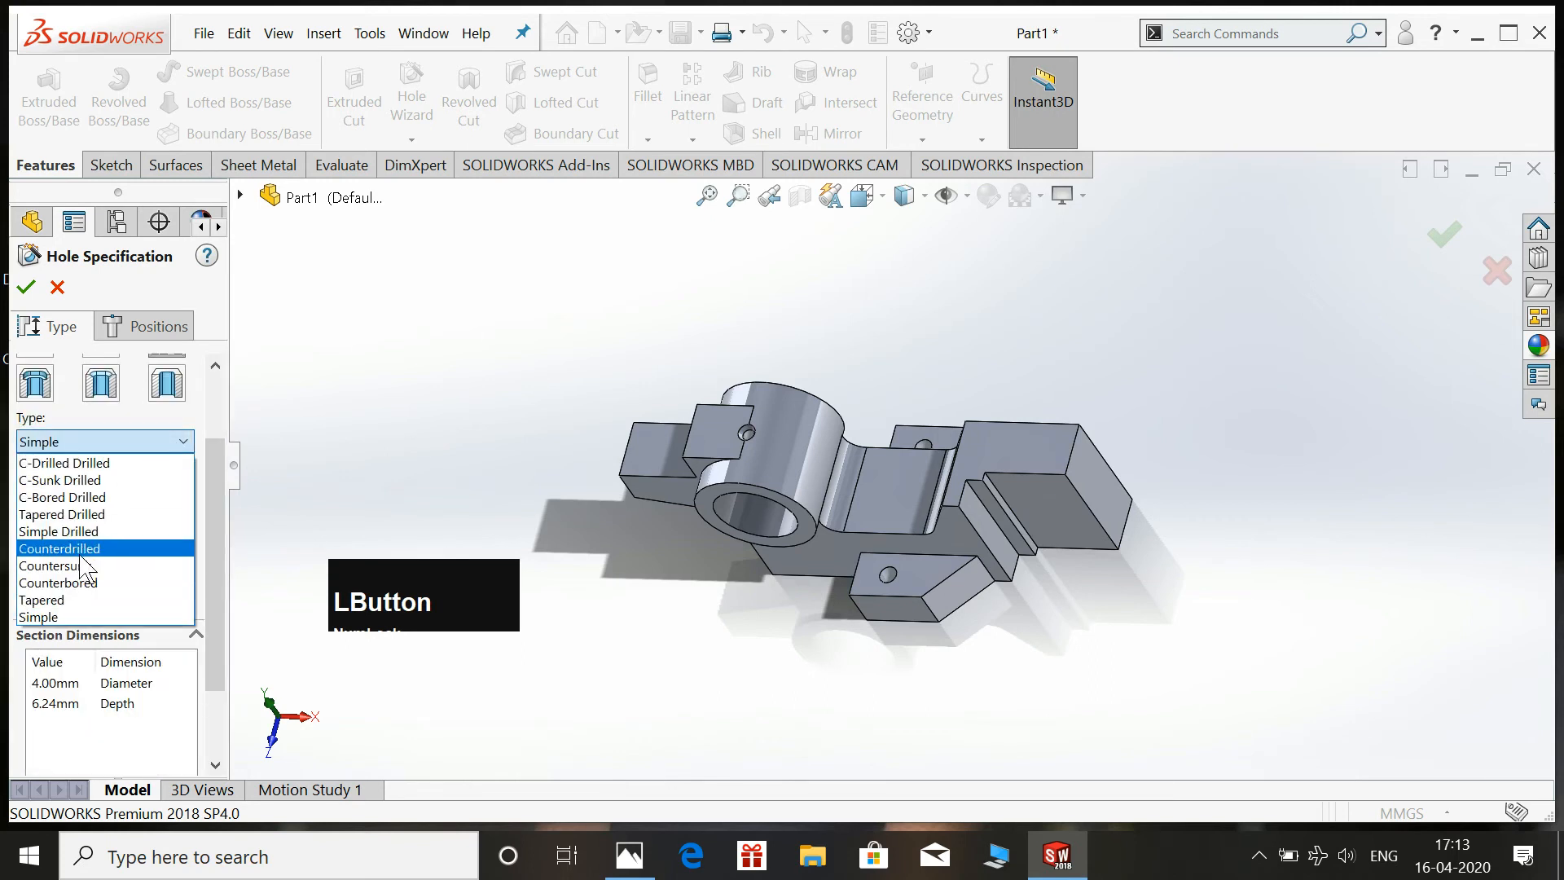
click(78, 584)
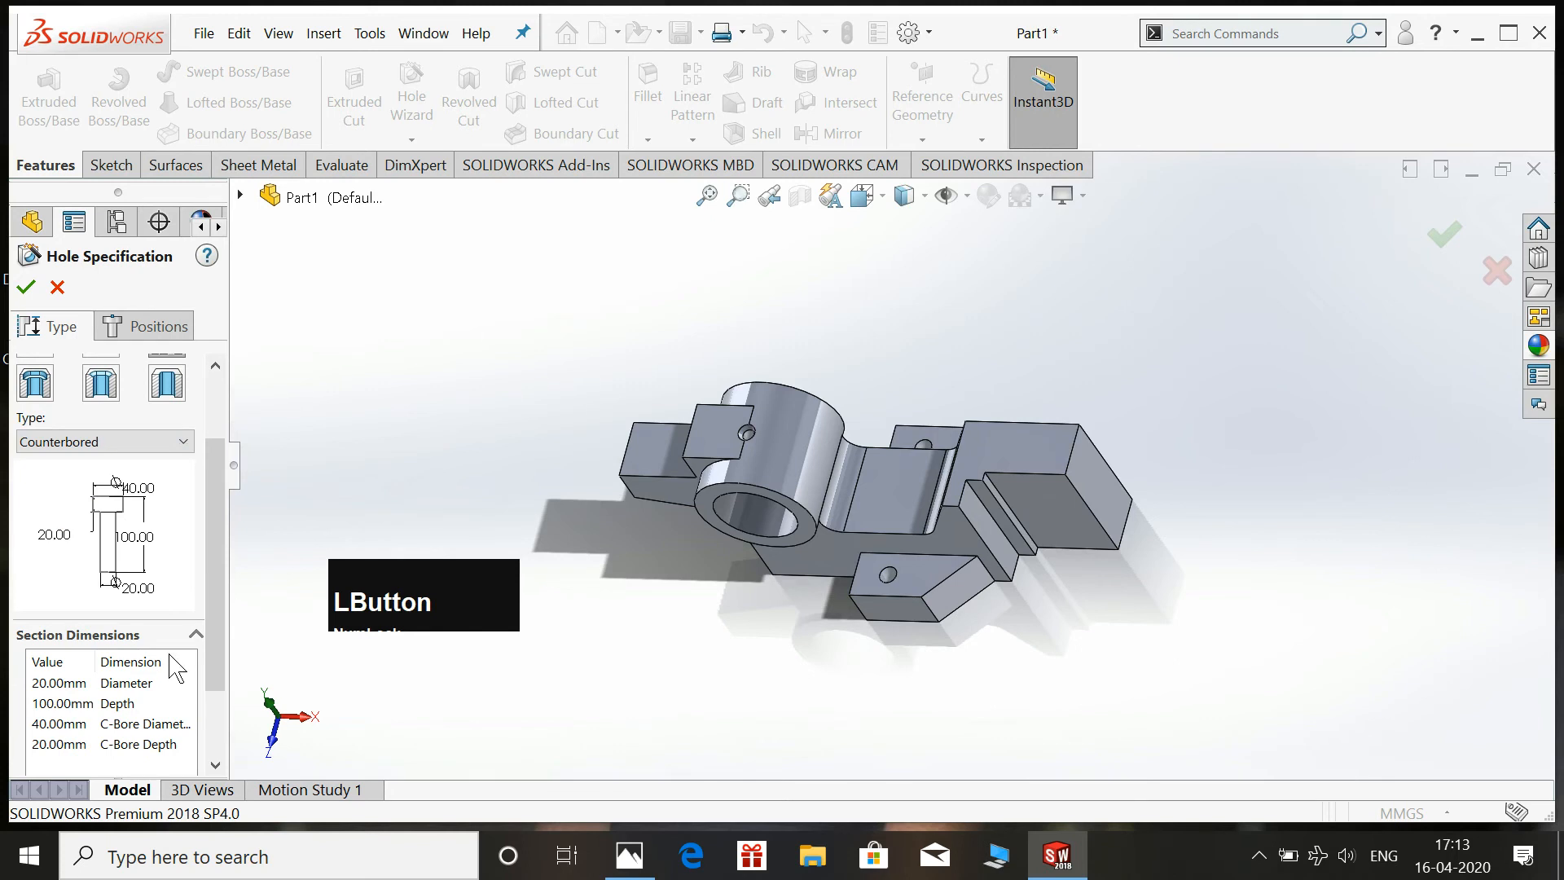
drag(211, 627, 213, 655)
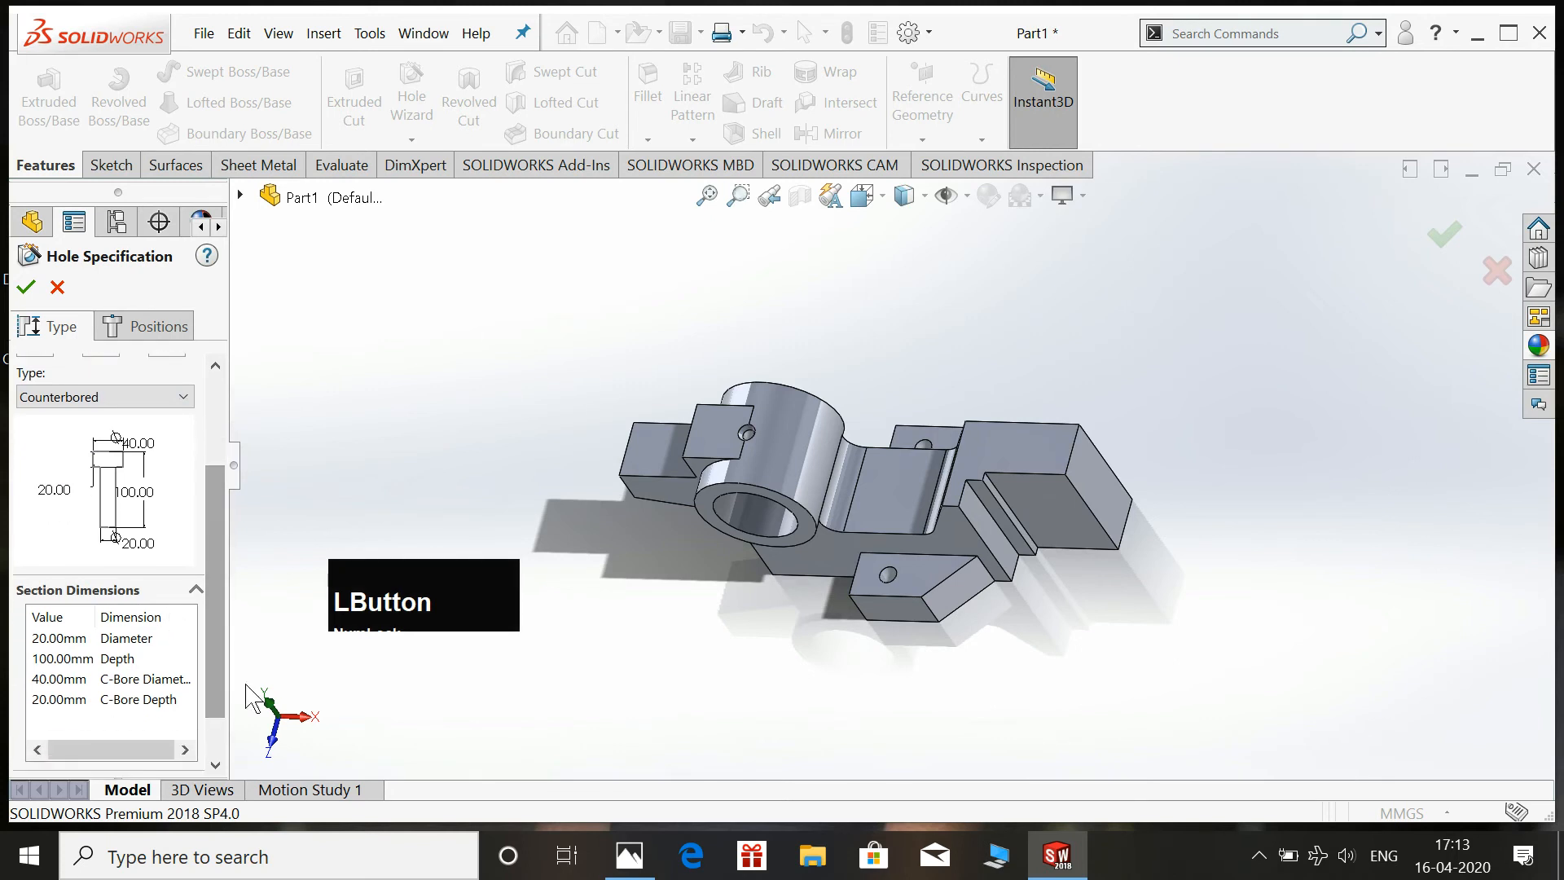
Following the drawing's drill and spotface note, set the hole diameter to 12, the counterbore diameter to 25 and the counterbore depth to 2 mm.
click(629, 856)
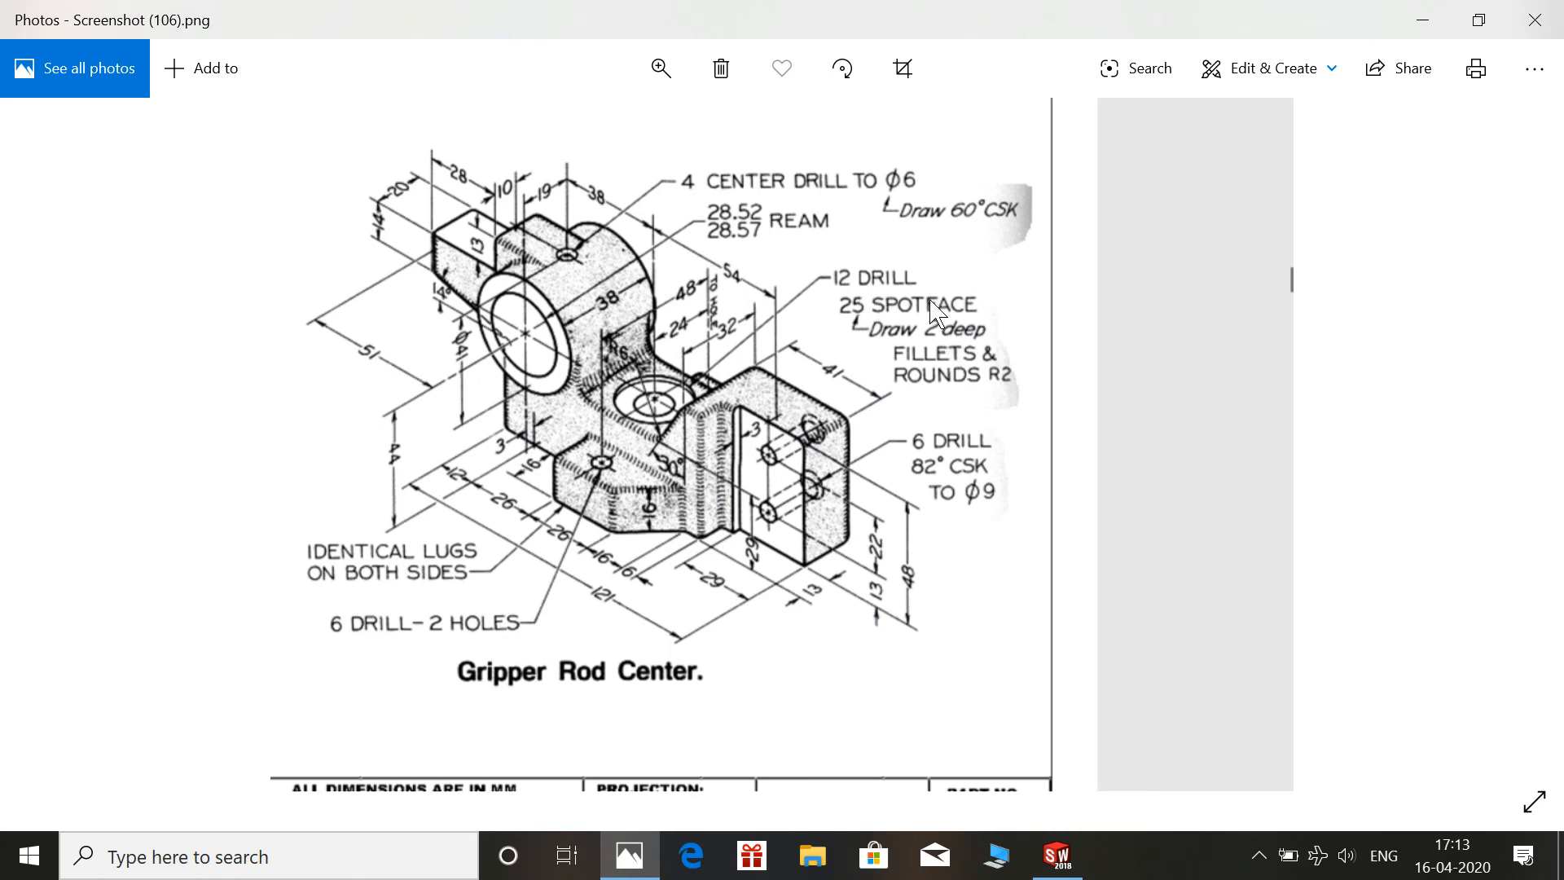
click(1423, 20)
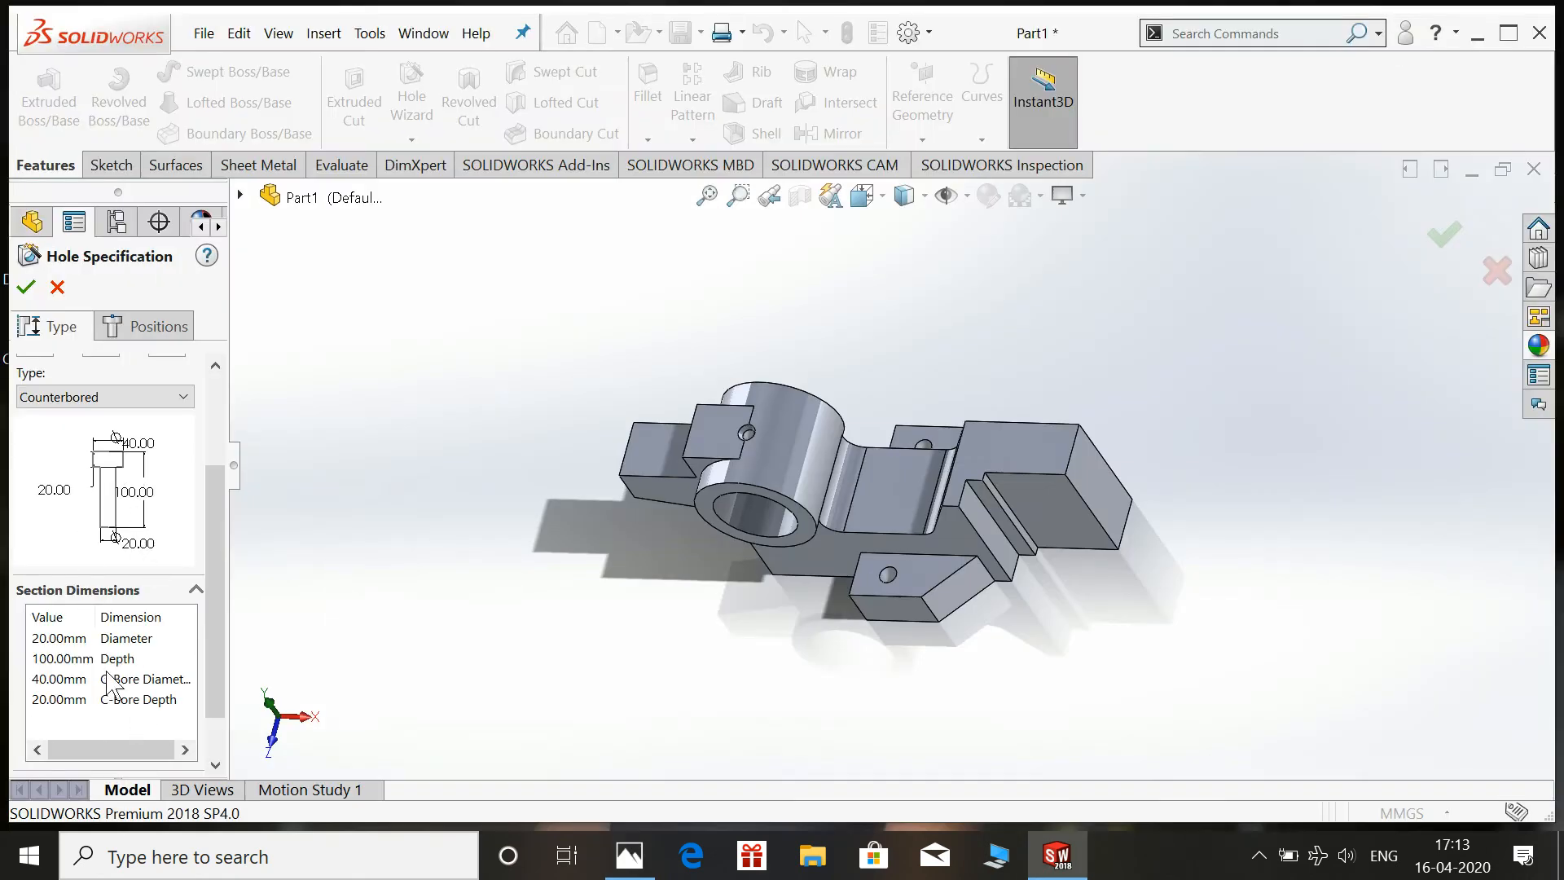
click(65, 684)
text(25)
key(Return)
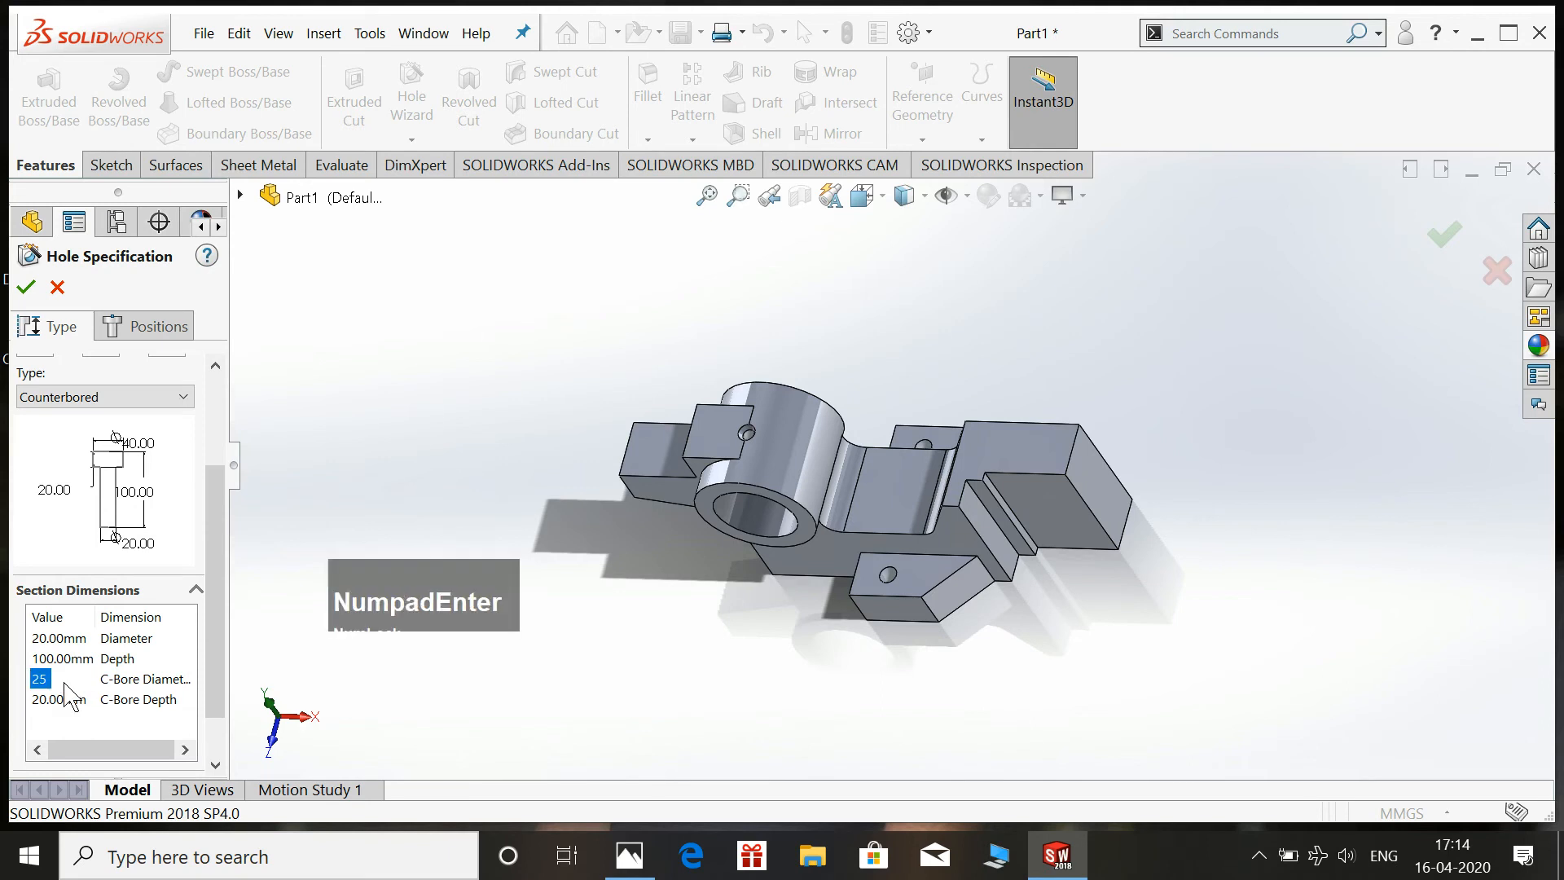
click(62, 638)
text(12)
key(Return)
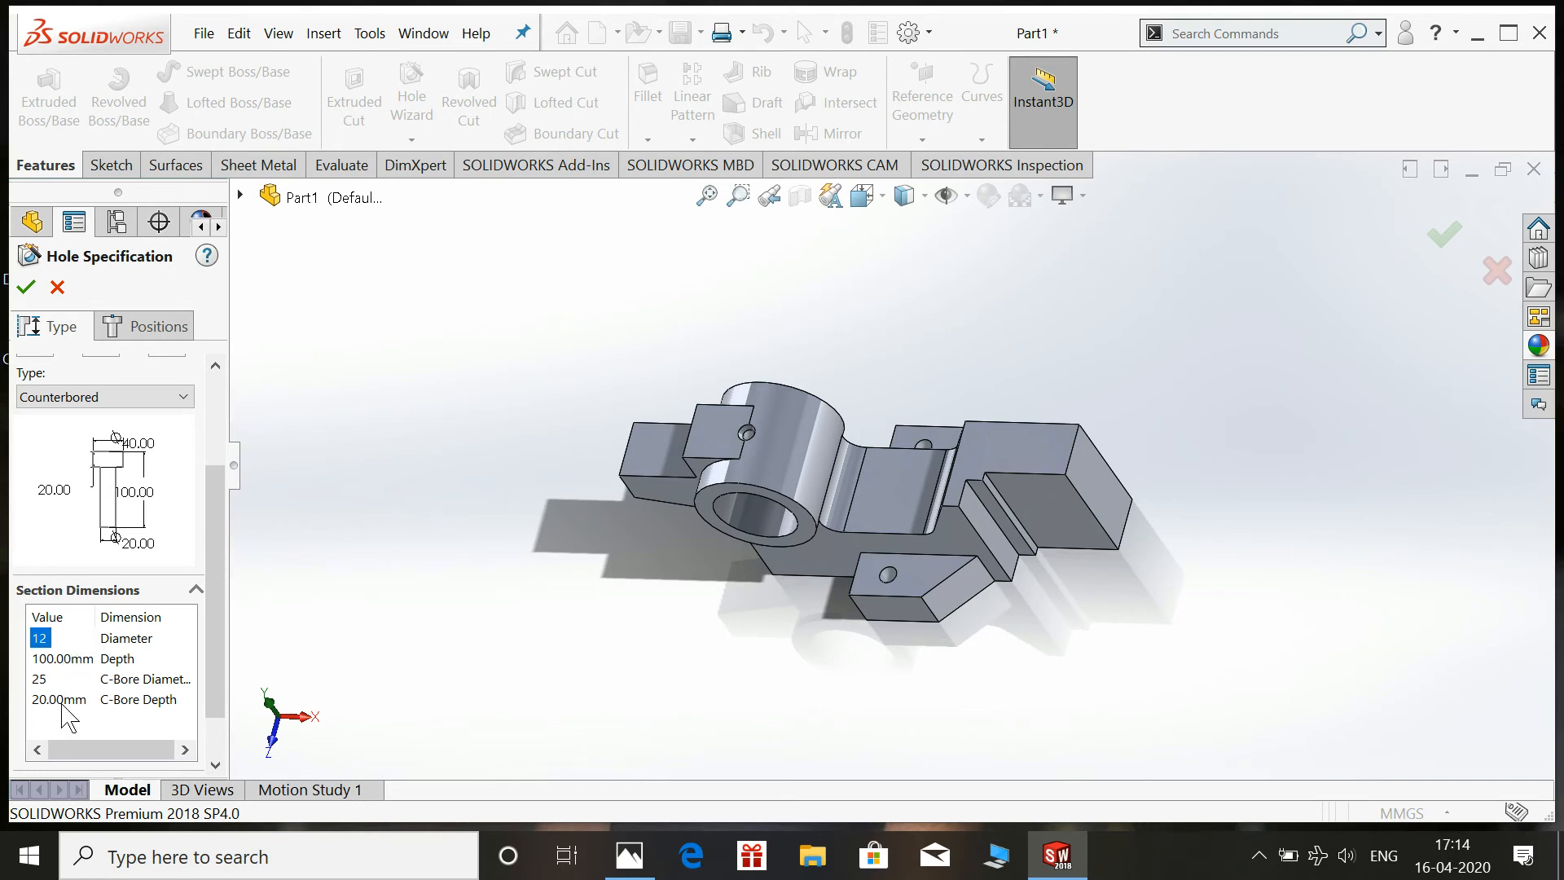
click(62, 701)
text(2)
key(Return)
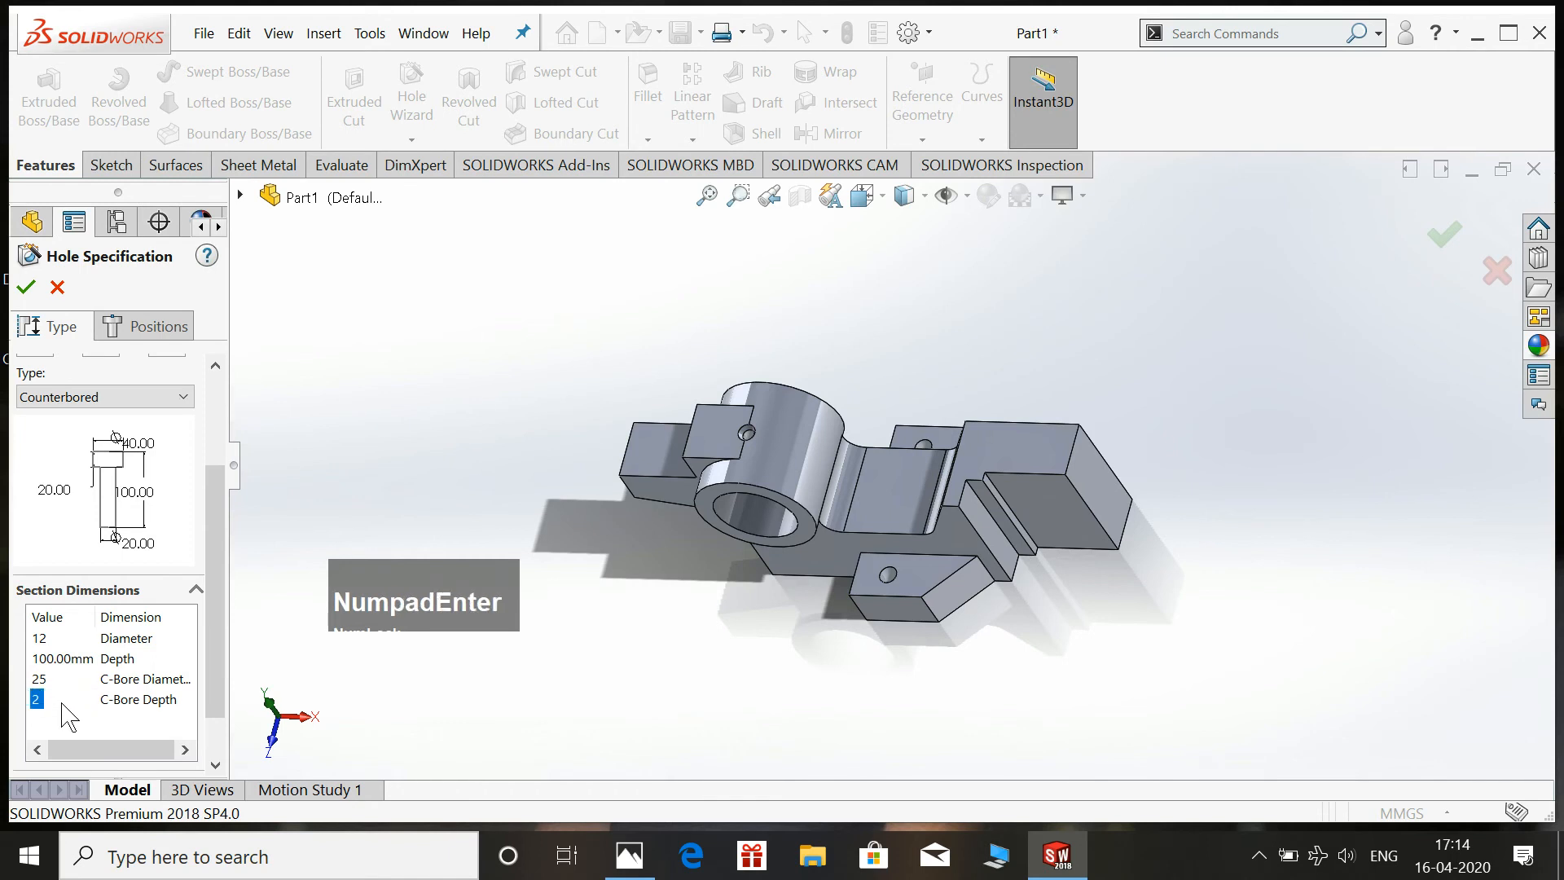
click(627, 857)
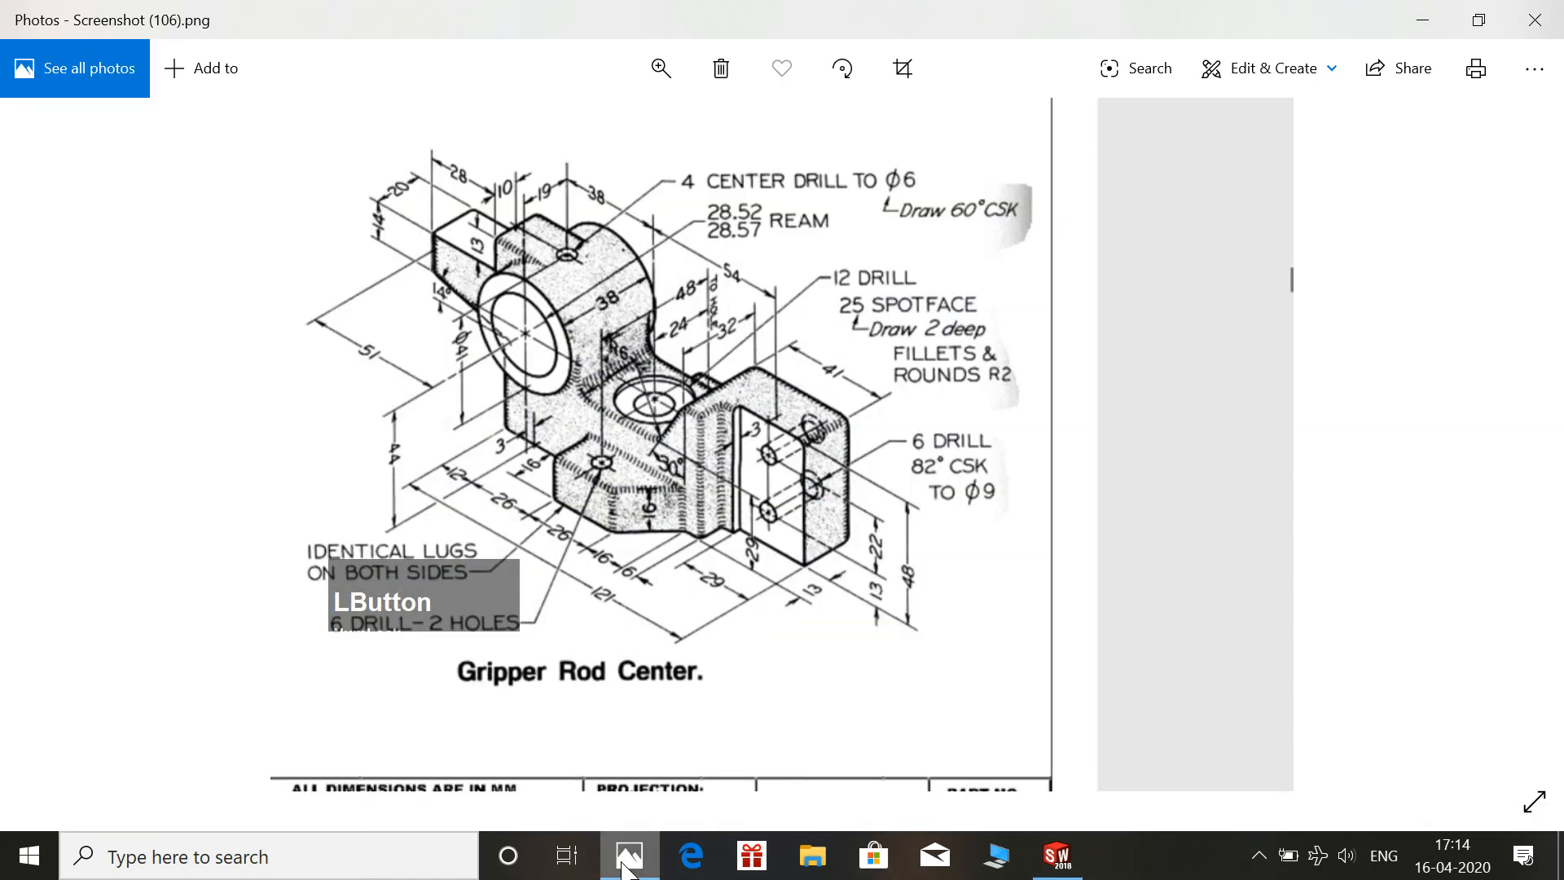
click(628, 857)
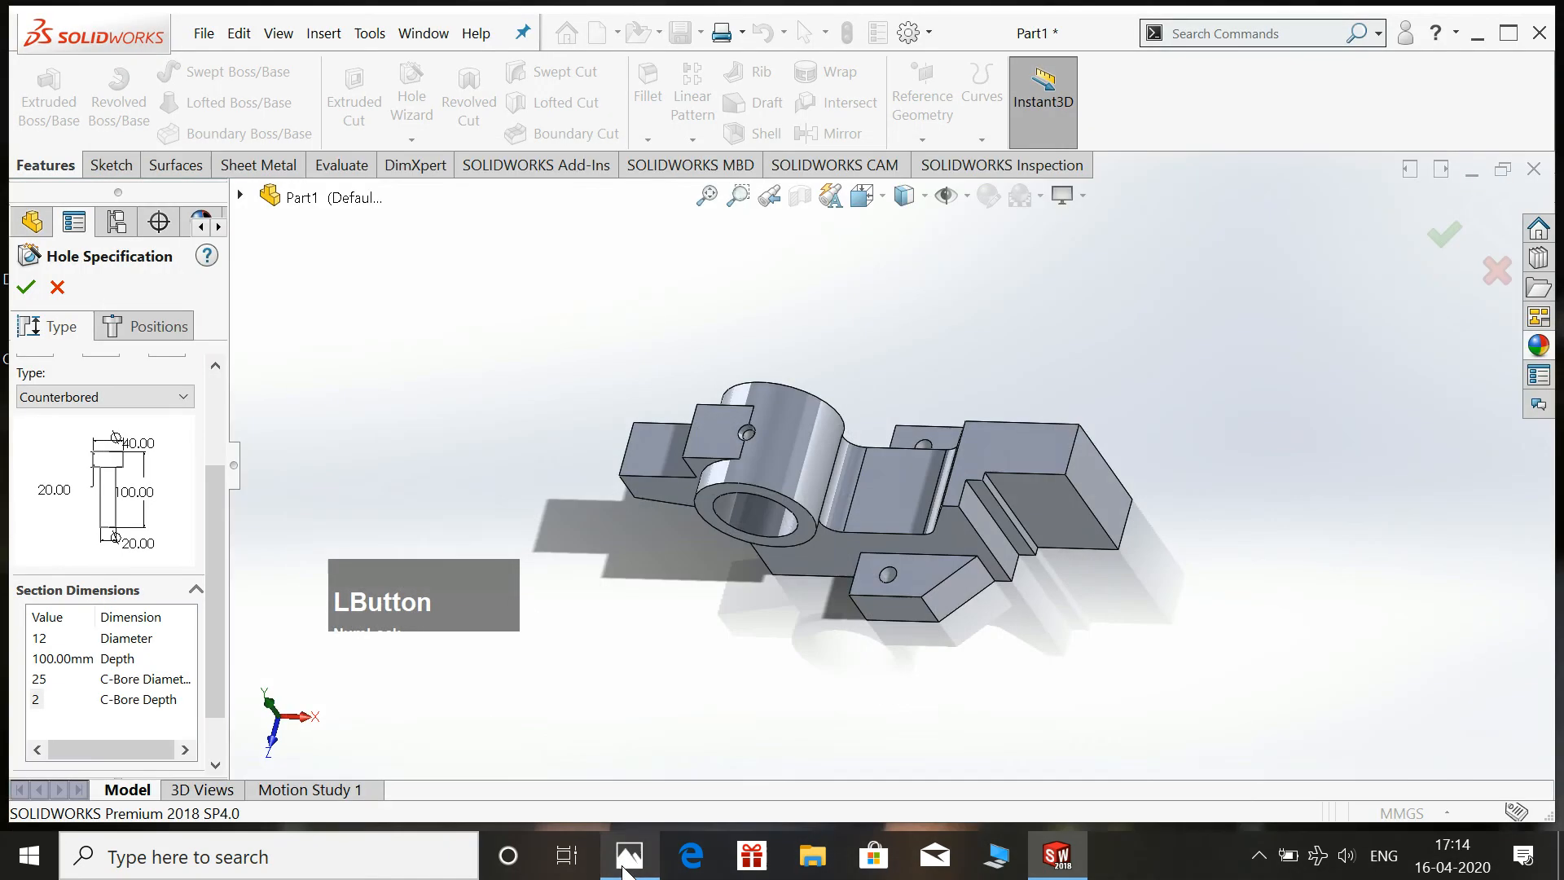
In top view, place the counterbored hole on the base's upper face between the two lugs, about 38 mm from the origin.
click(150, 328)
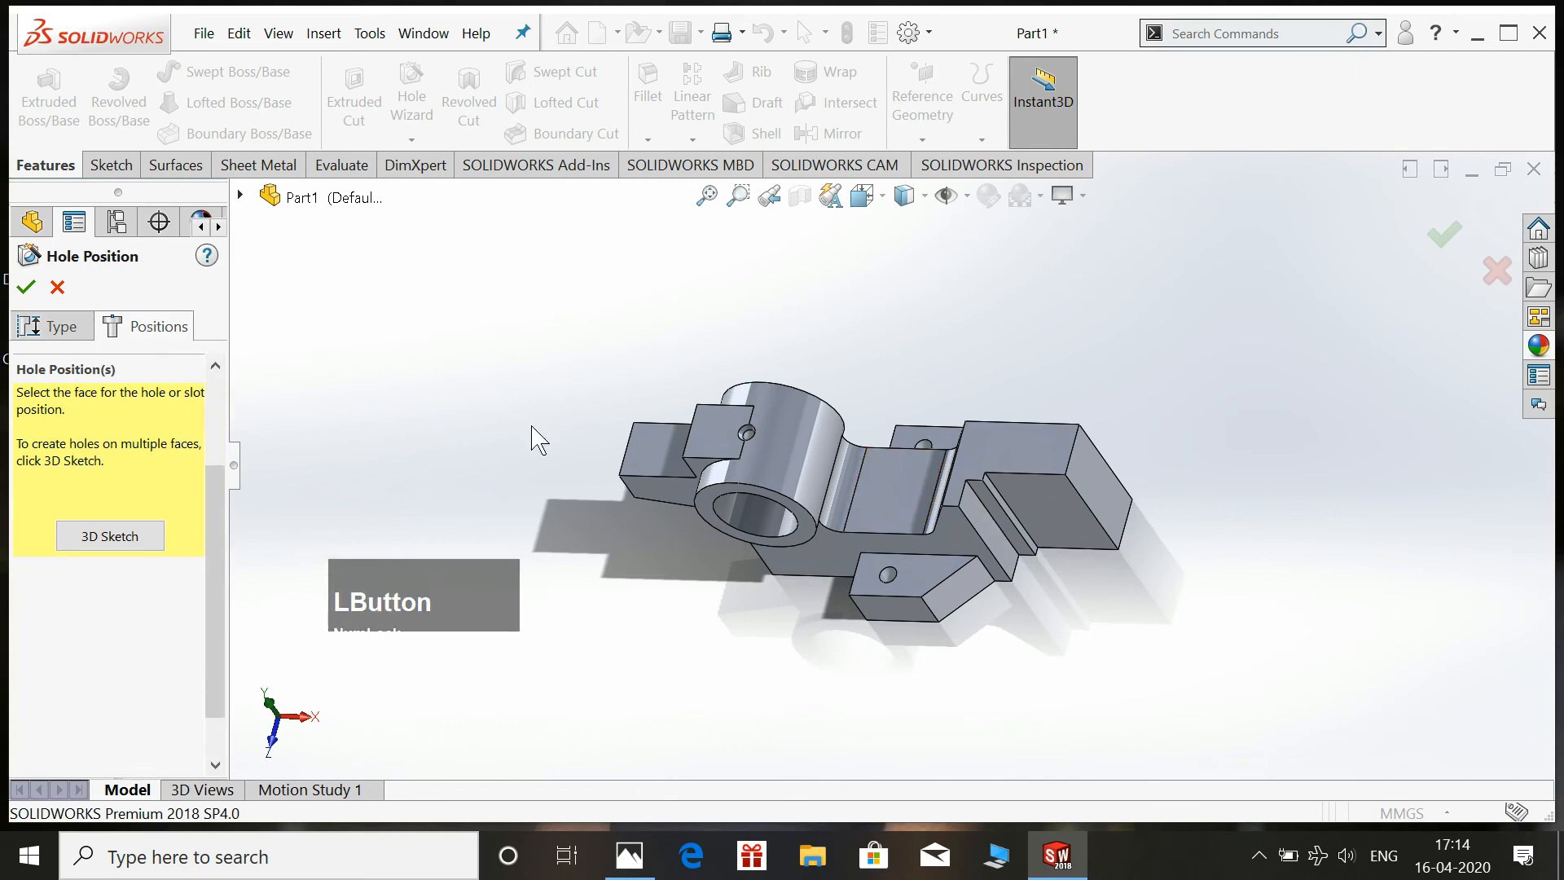
click(890, 487)
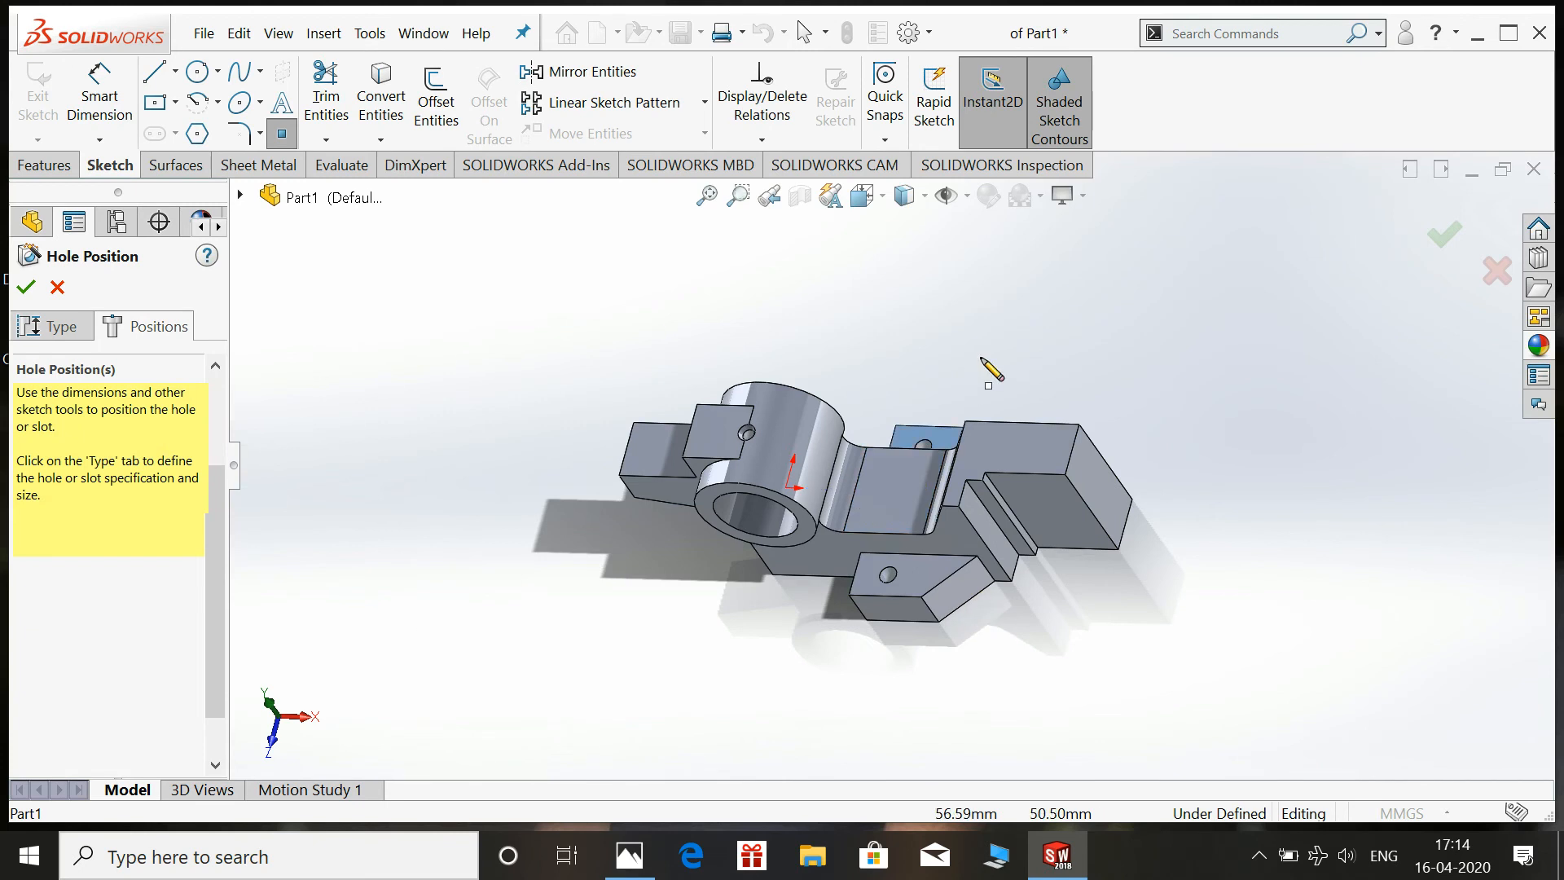
key(space)
click(1194, 510)
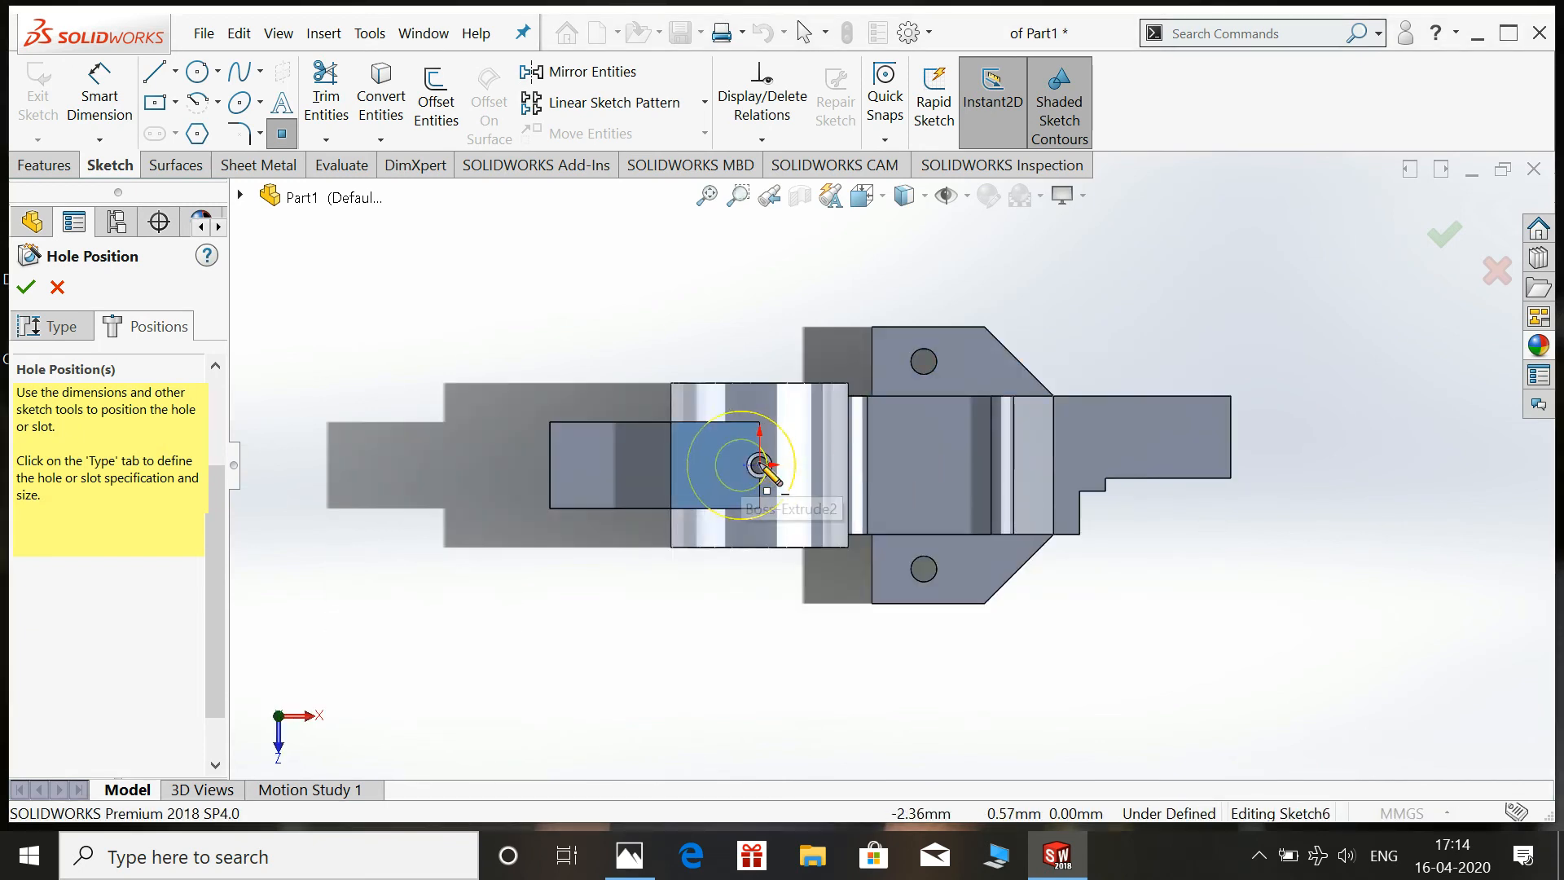
click(927, 465)
key(Escape)
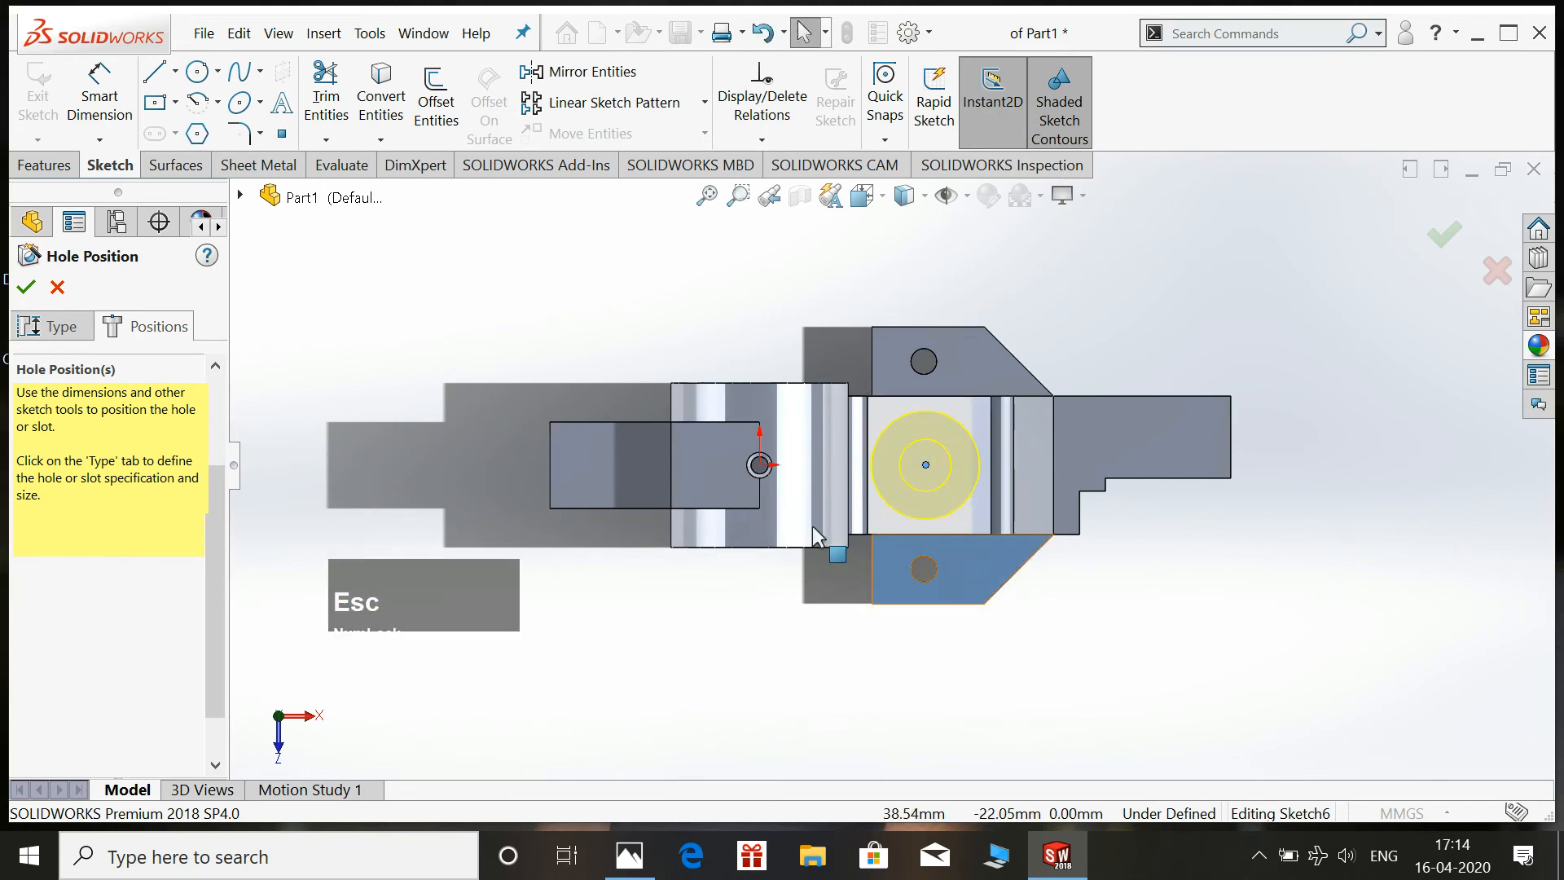
Dimension the horizontal distance from the origin to the counterbored hole's center as 38 mm.
click(99, 95)
click(761, 466)
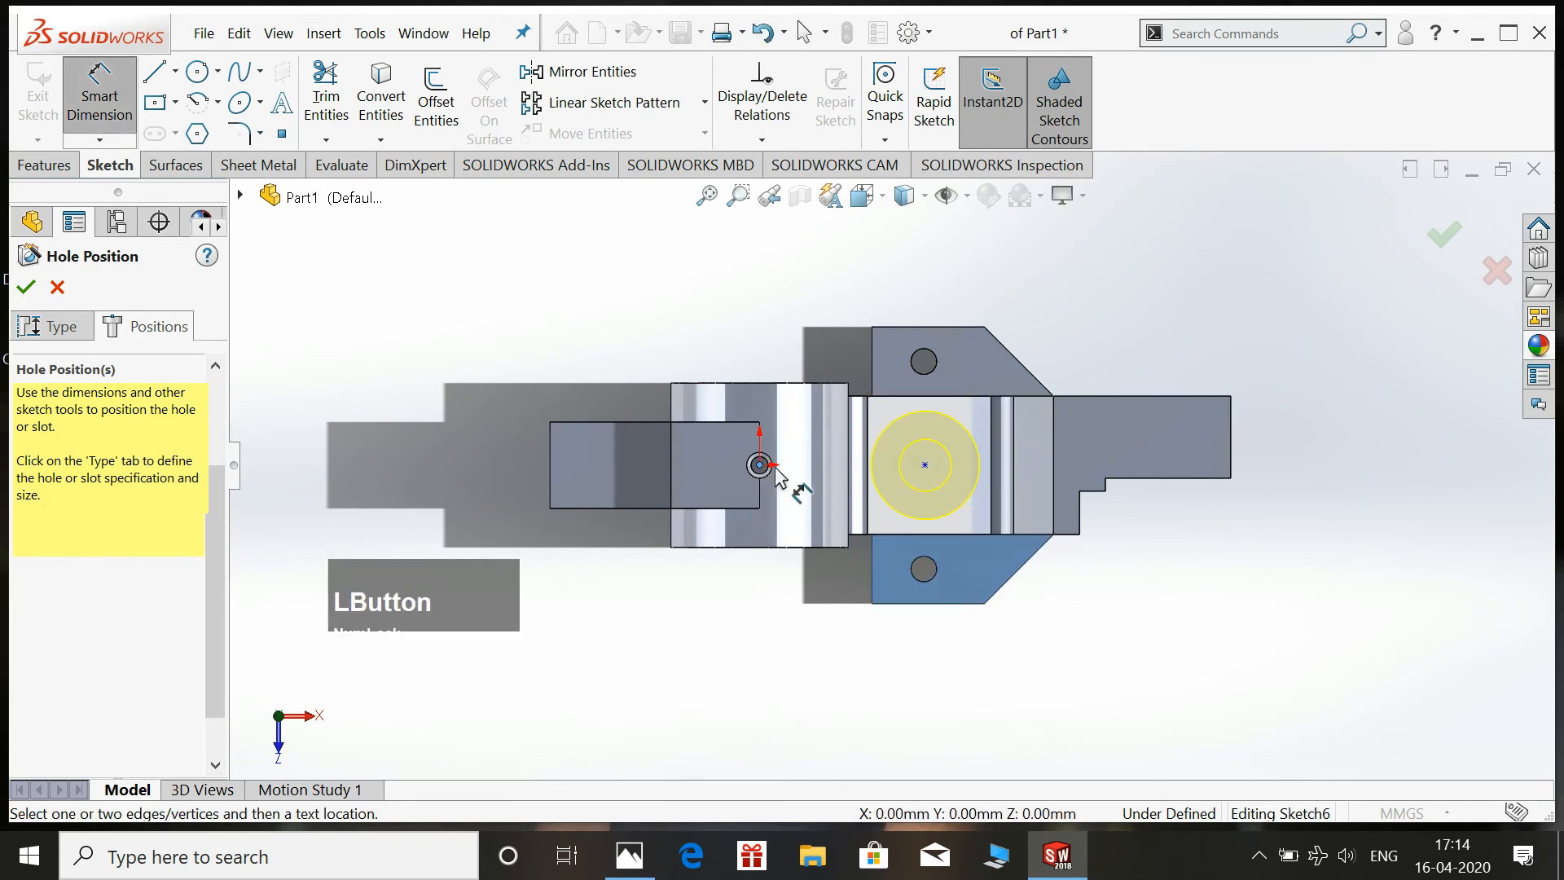
click(926, 465)
click(843, 281)
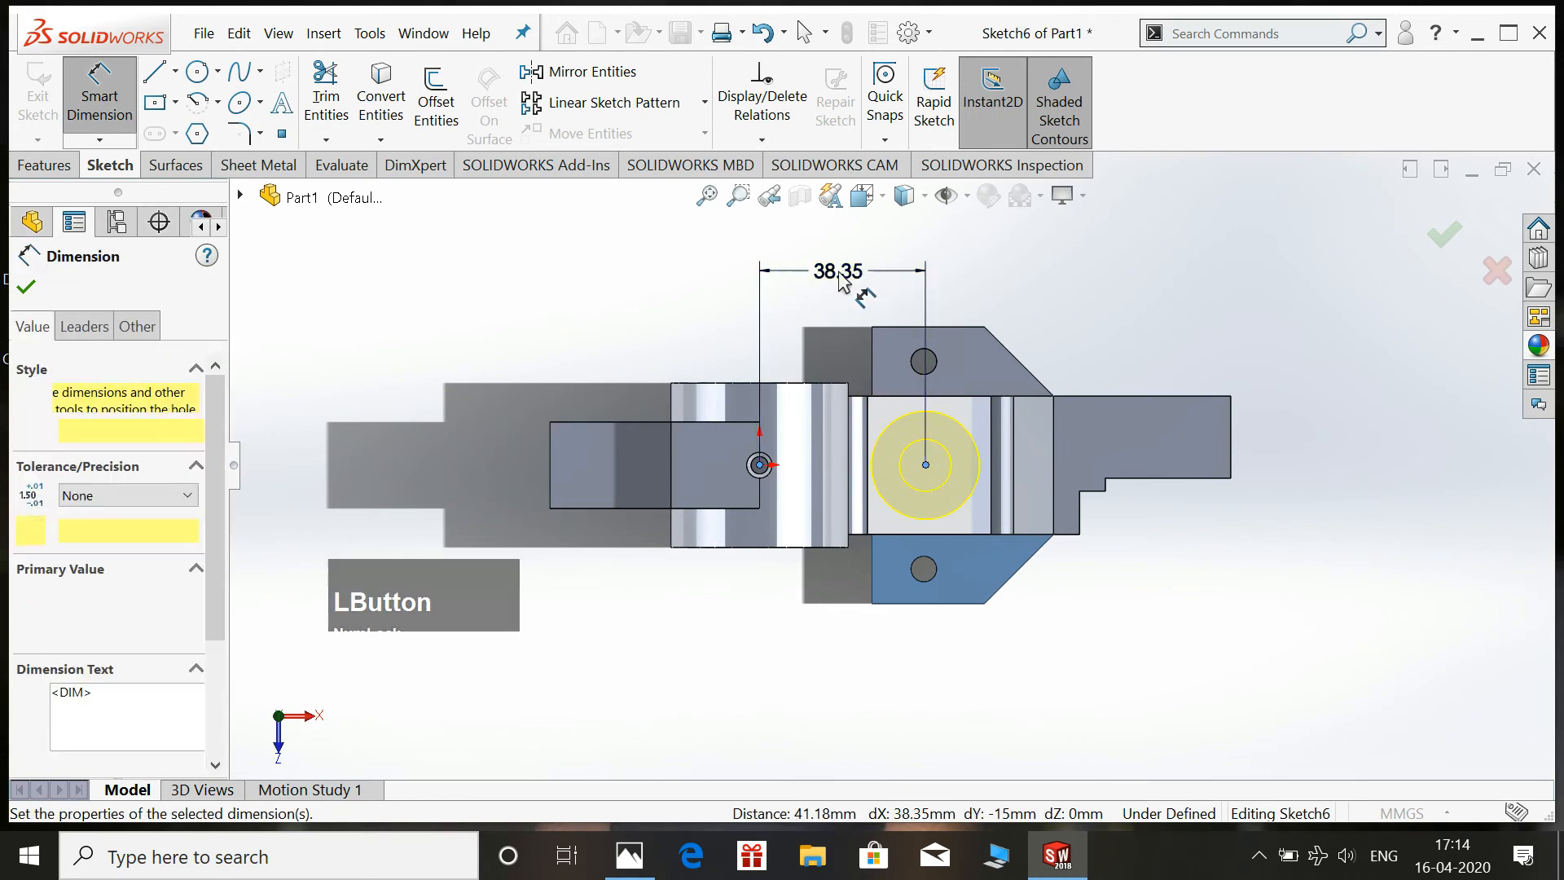
text(38)
key(Return)
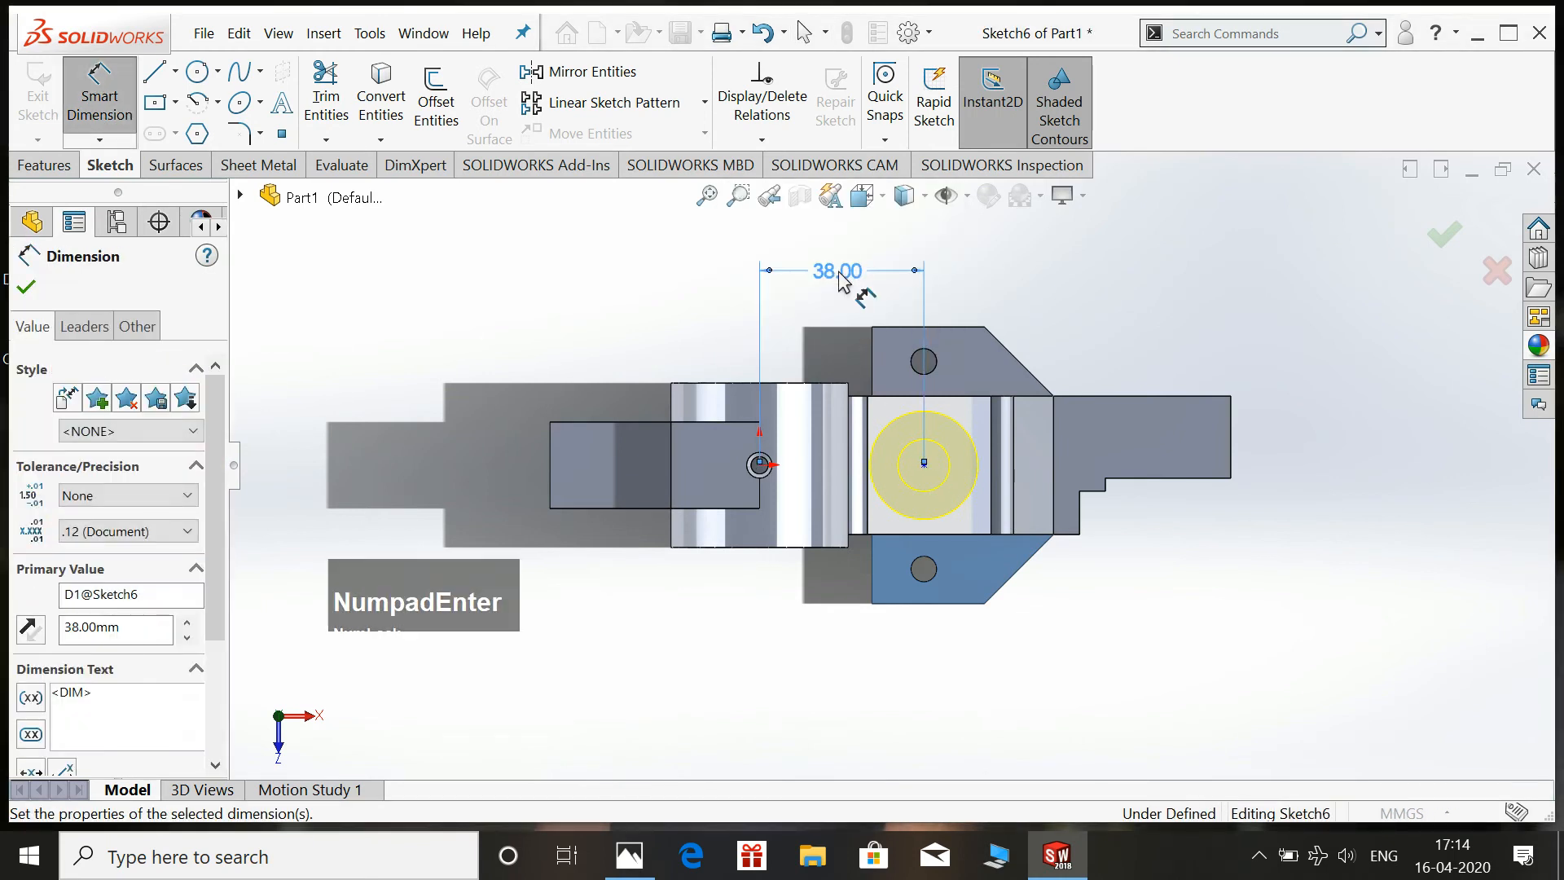
click(1011, 260)
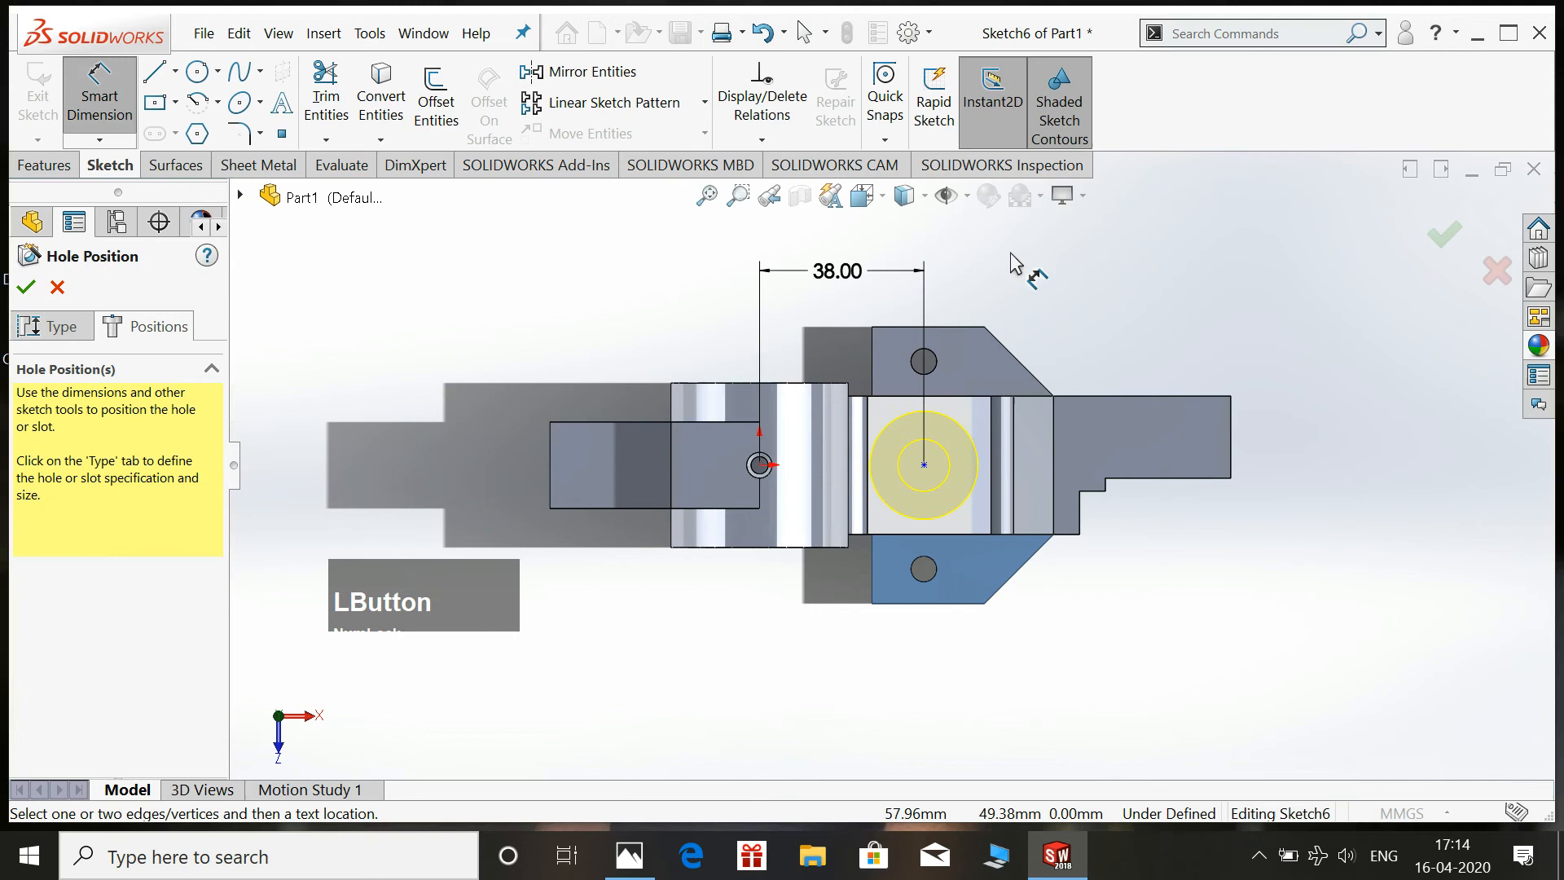
ctrl+click(924, 464)
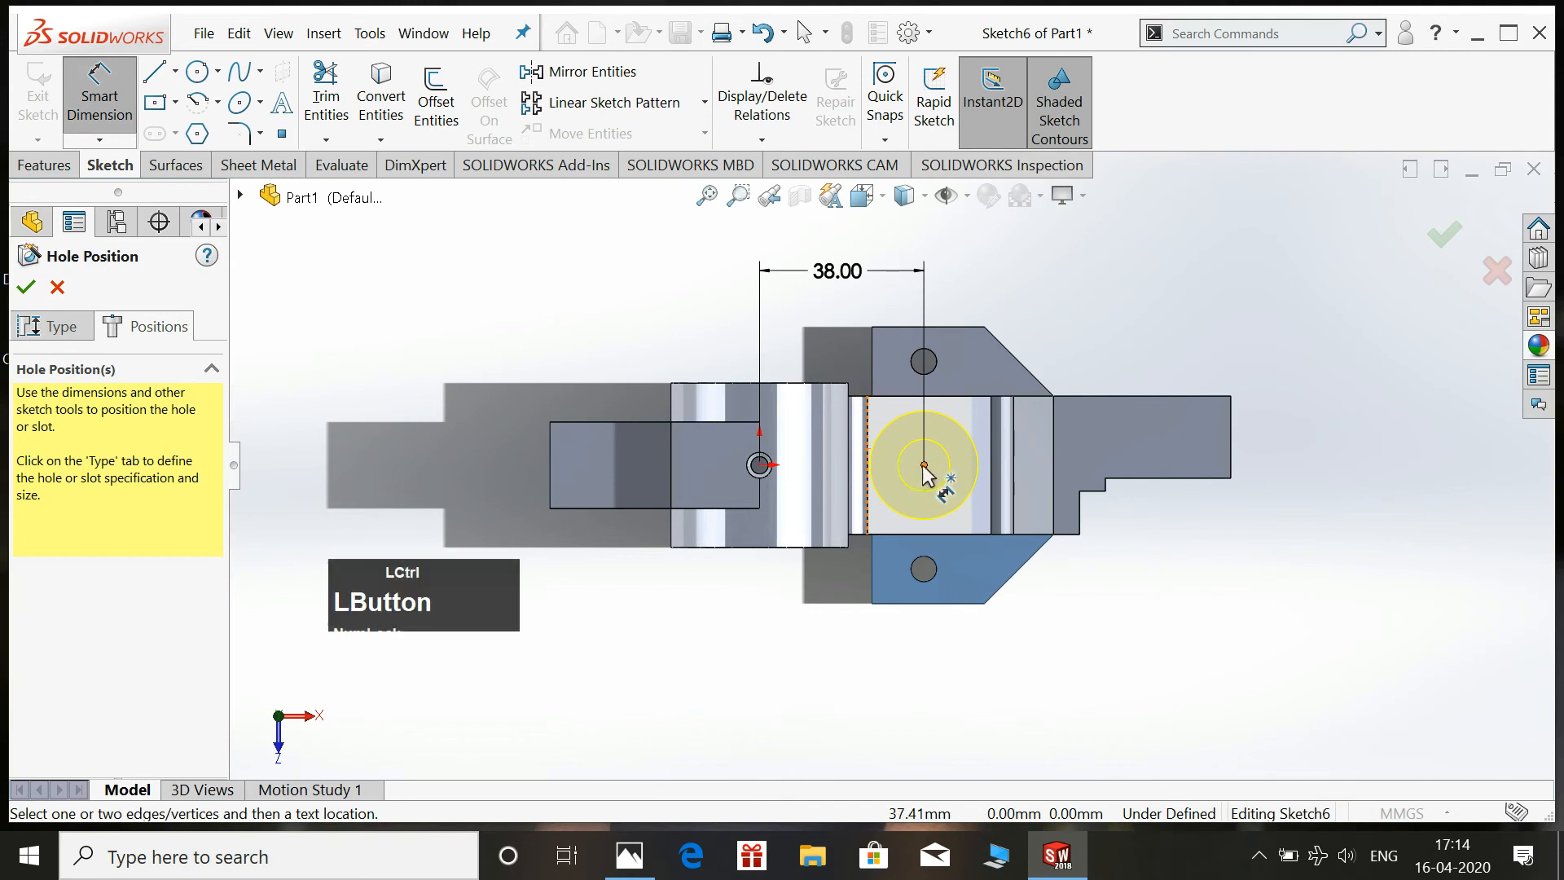
click(759, 465)
key(Escape)
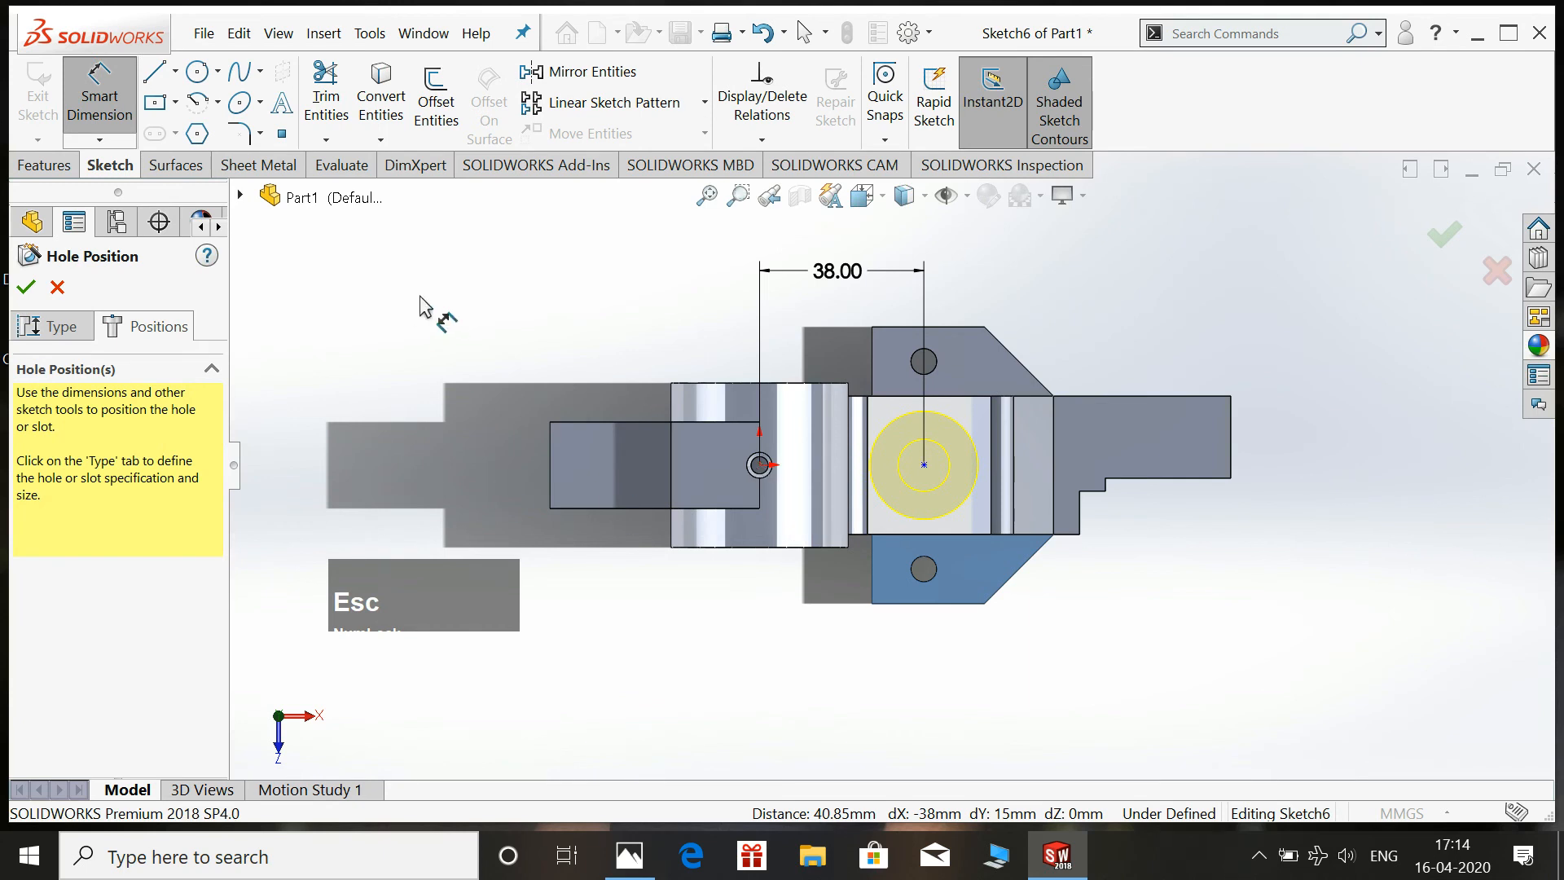
Leave dimensioning and add a Horizontal relation between the origin and the counterbored hole's center point.
key(Escape)
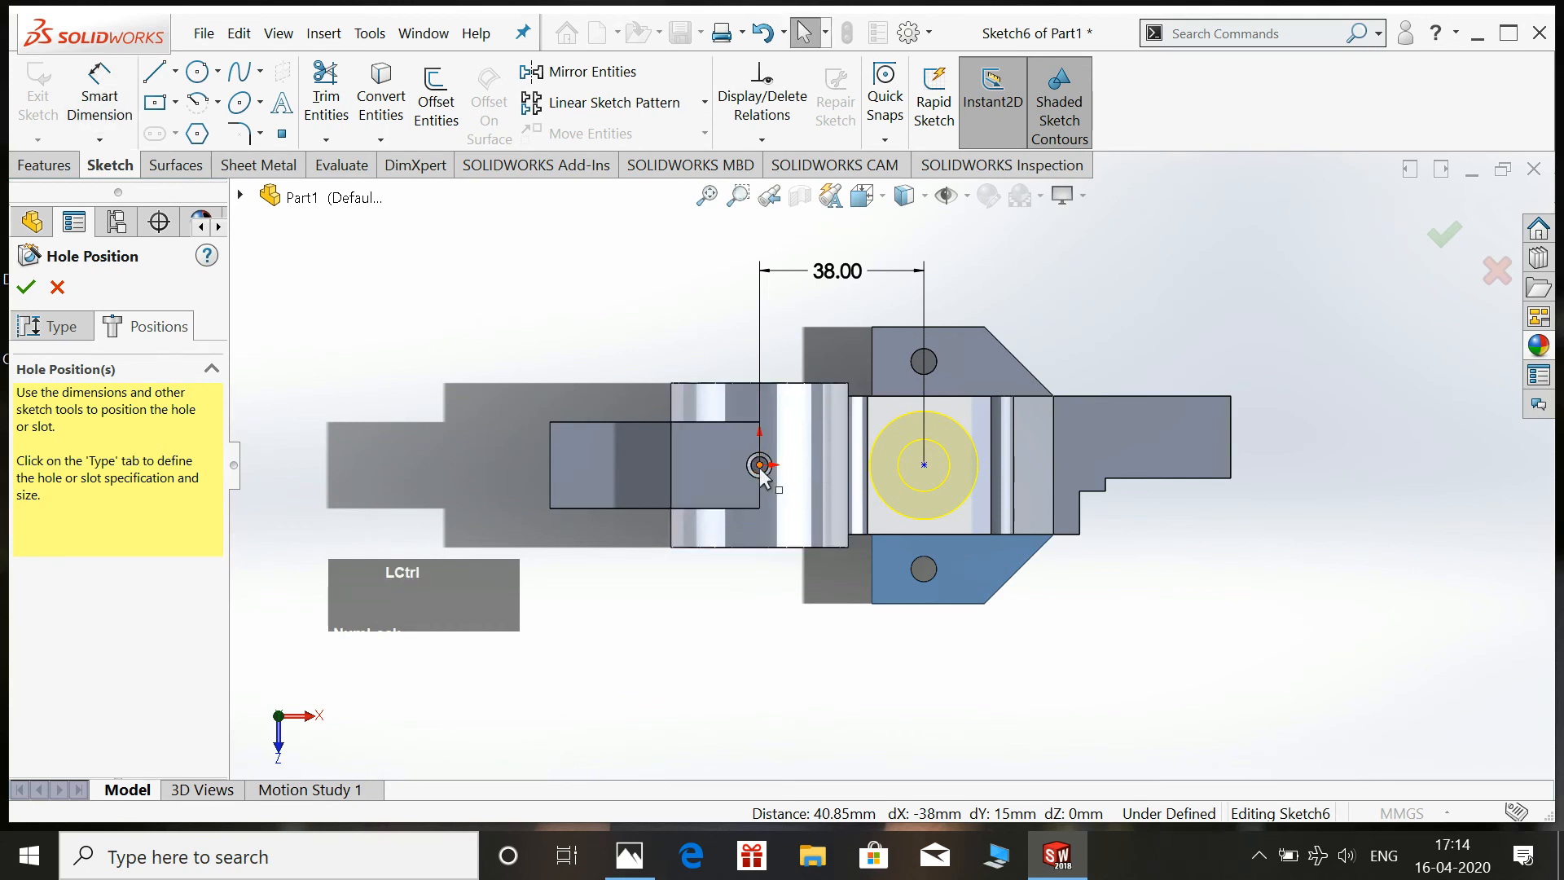
ctrl+click(924, 466)
click(978, 381)
click(1277, 489)
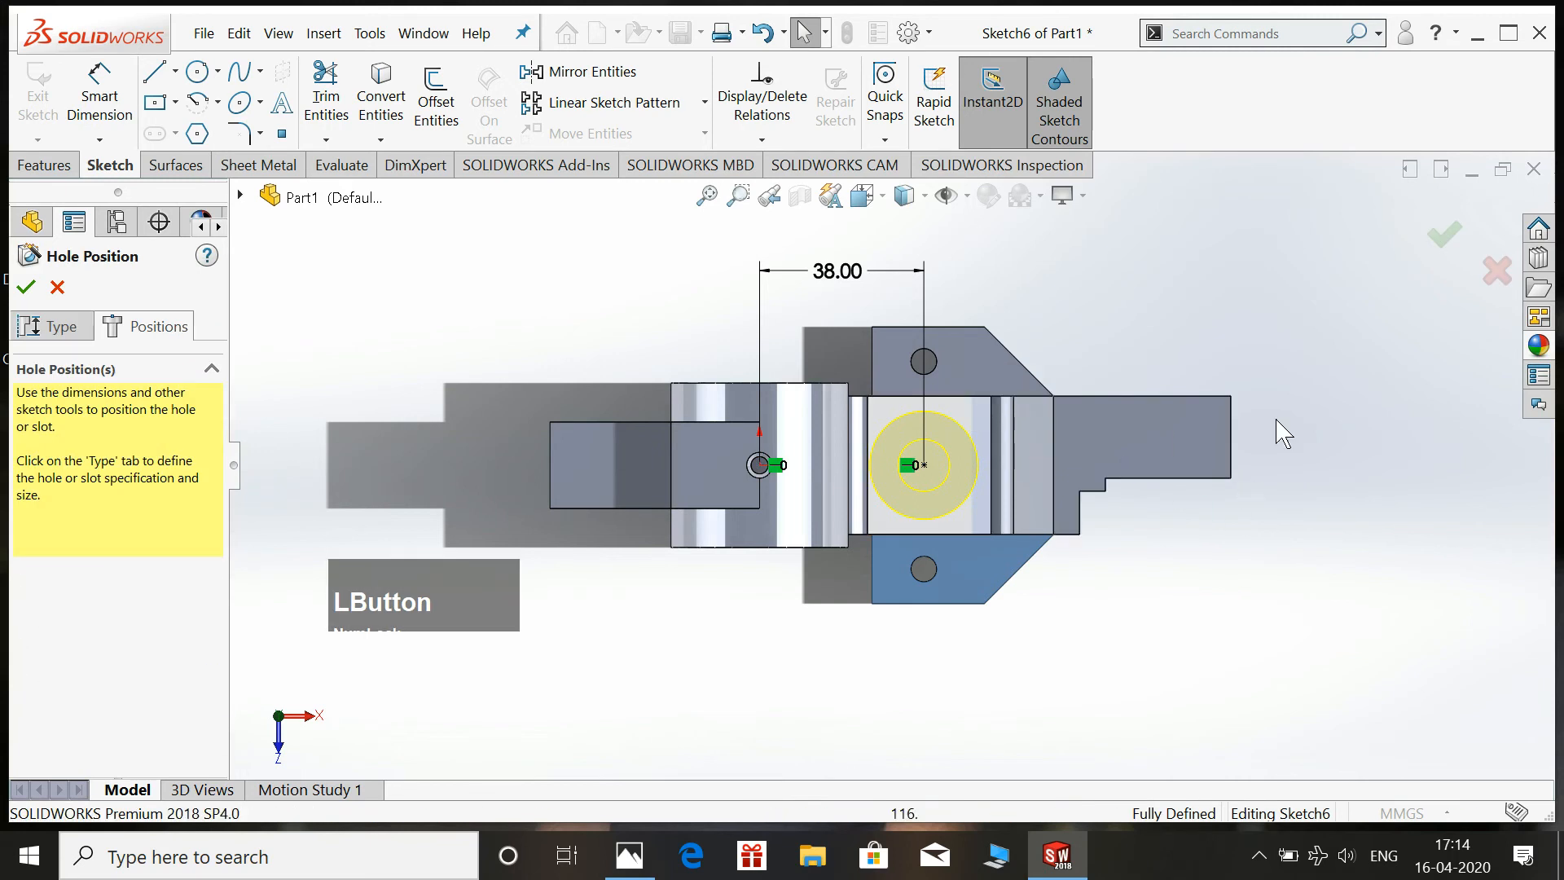
Finish the counterbored hole and show the part in isometric view.
click(1445, 239)
key(space)
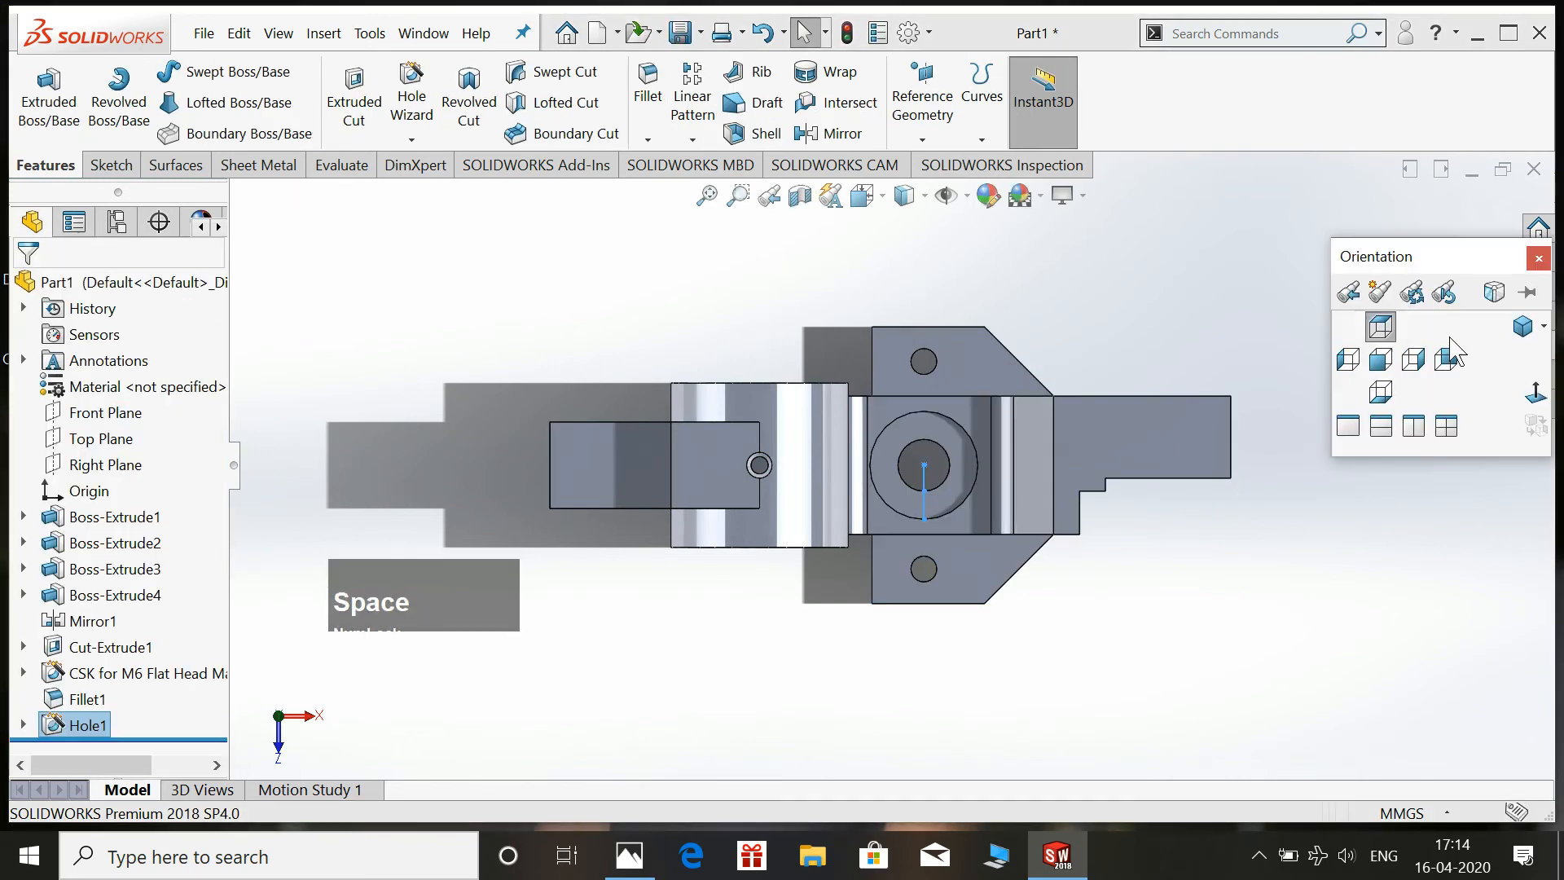
click(1522, 328)
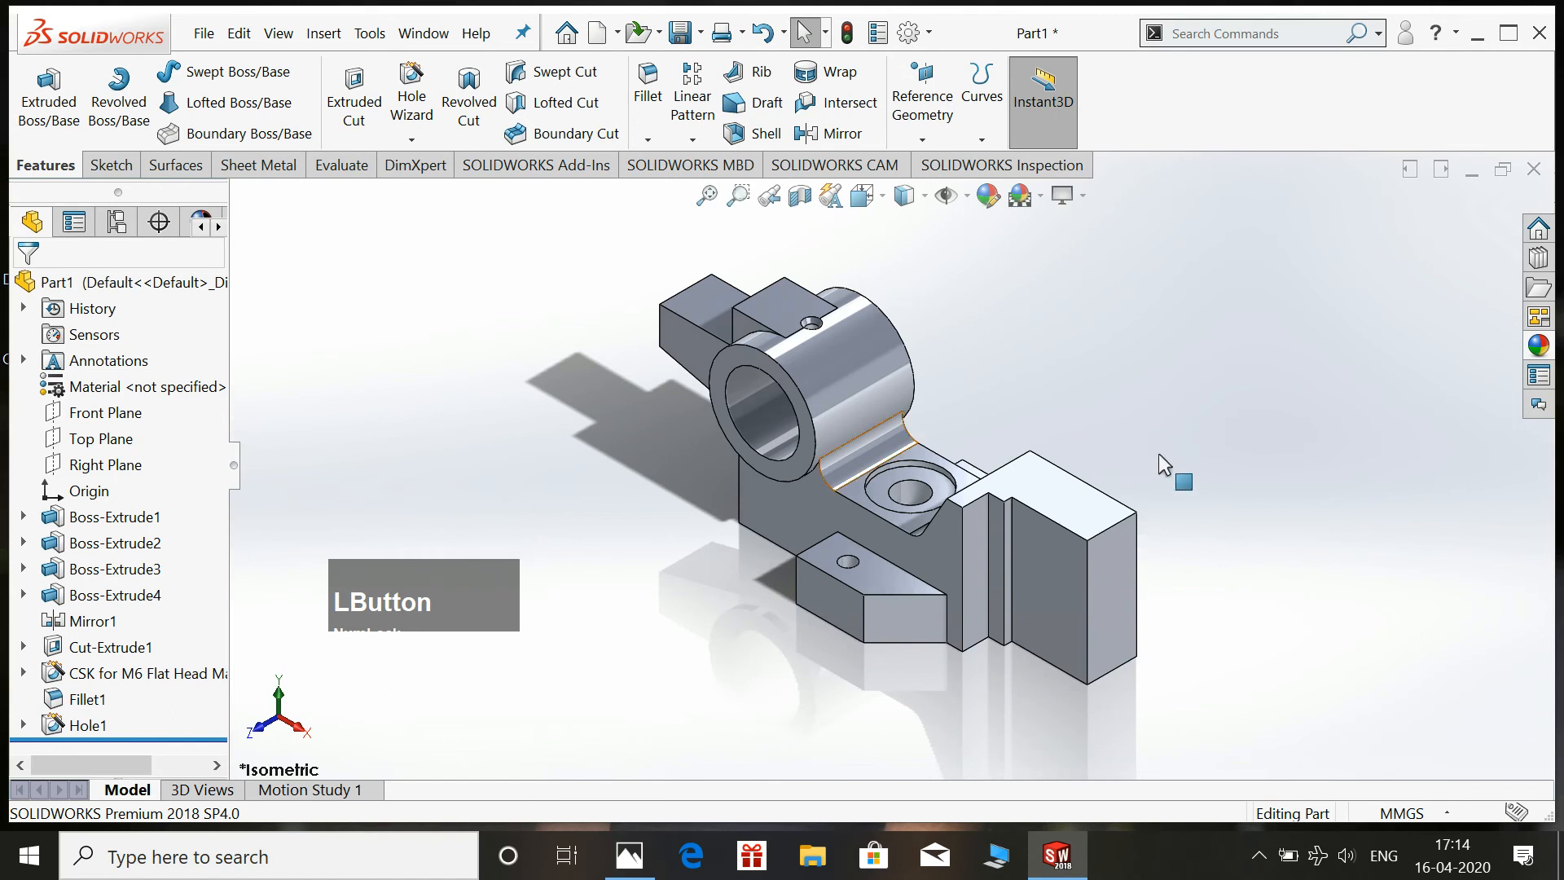
Following the drawing's hole note, start a new Hole Wizard feature and set its type to Countersunk.
click(630, 855)
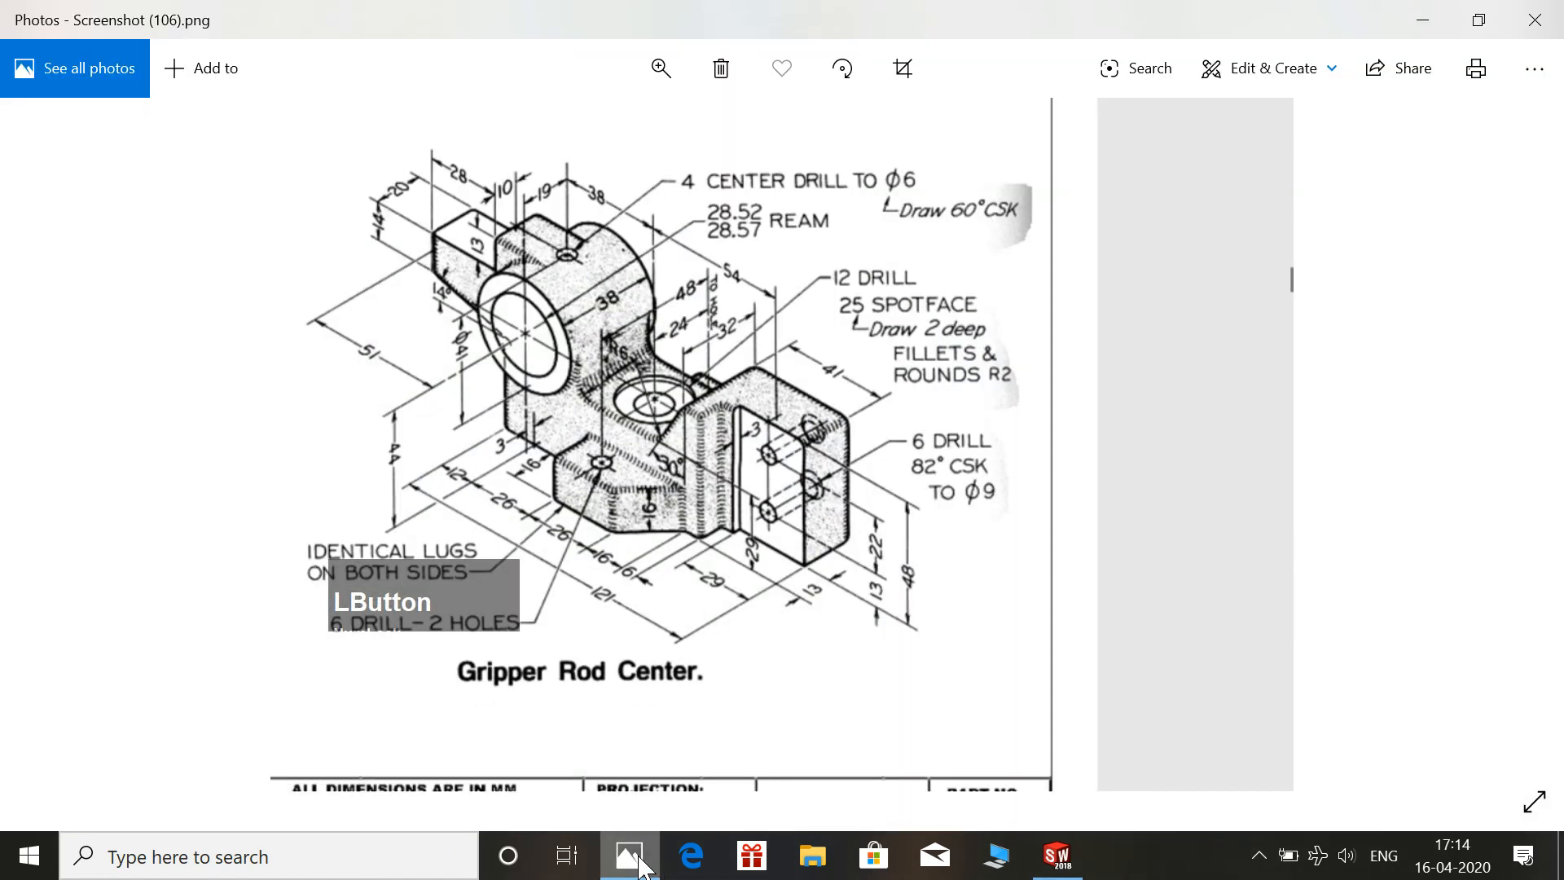
click(639, 860)
middle_drag(1219, 440, 1020, 498)
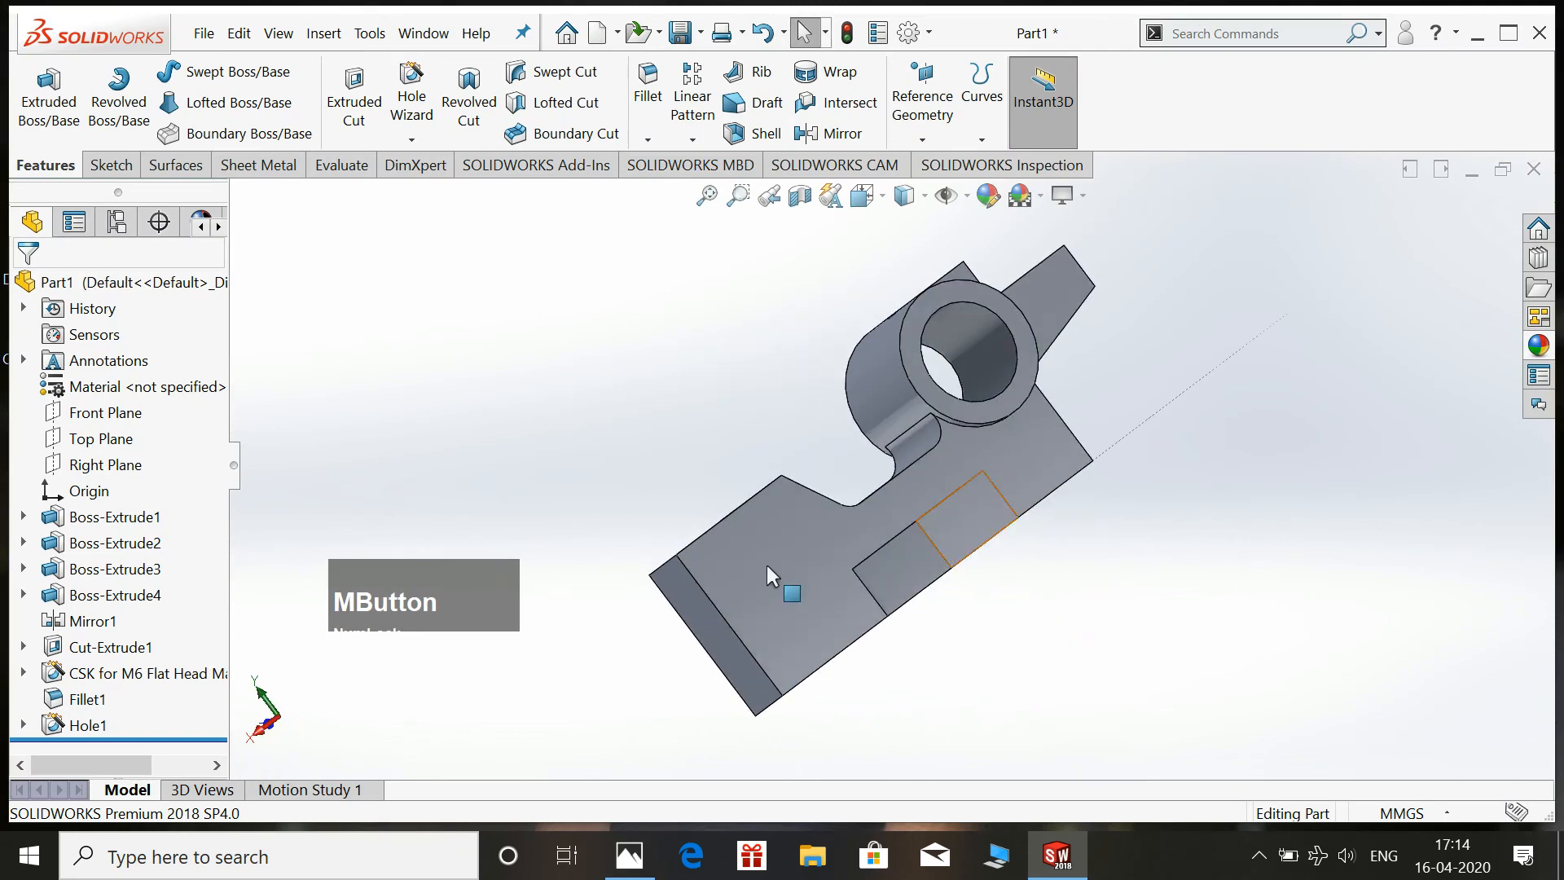
click(411, 94)
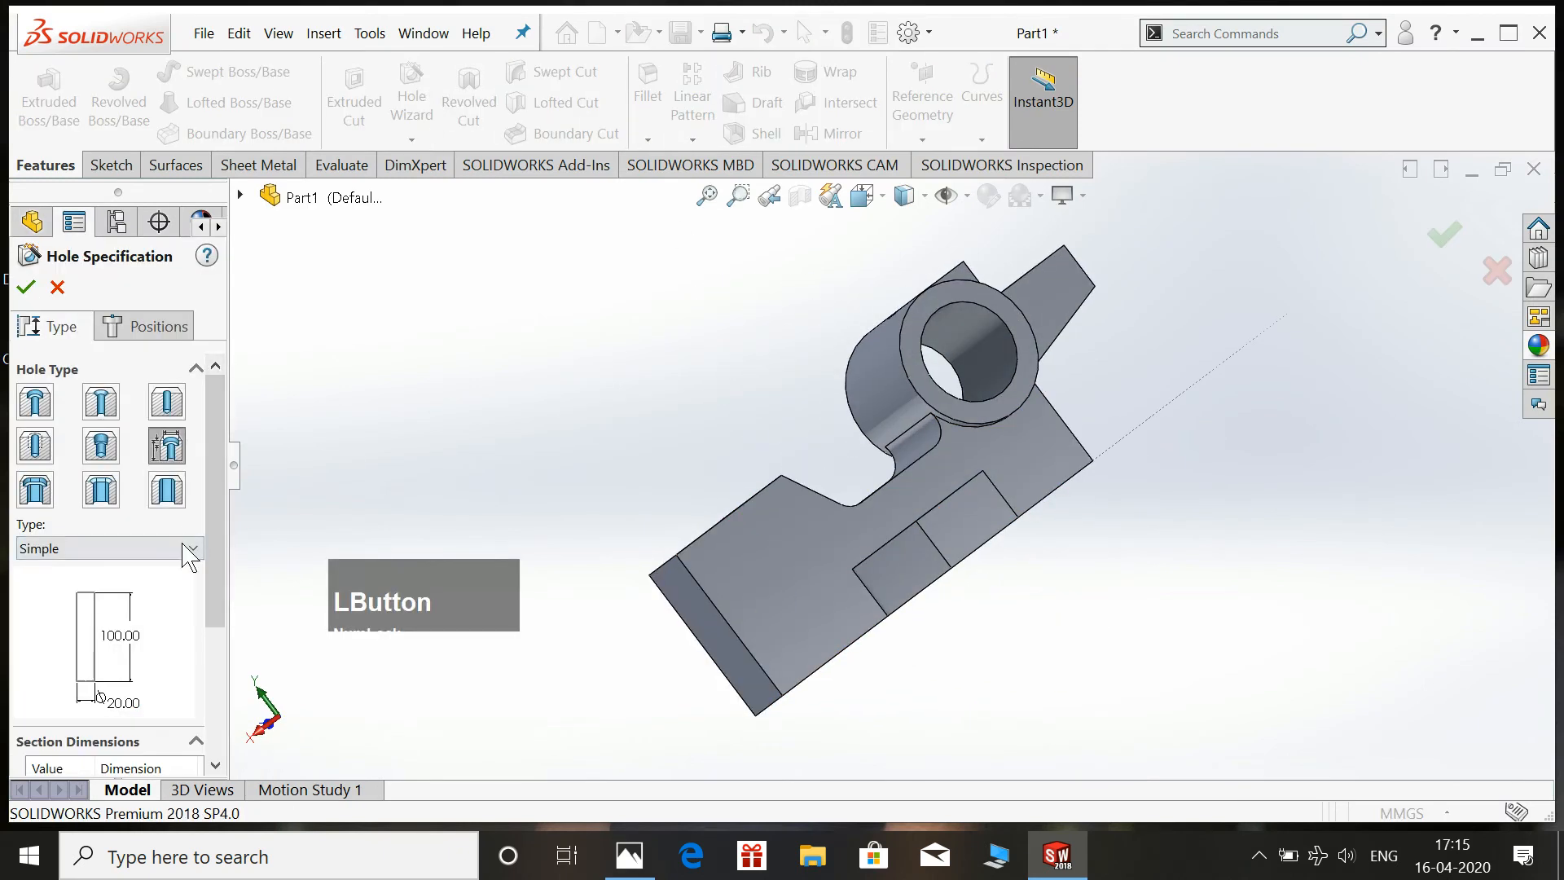
click(190, 549)
click(97, 673)
drag(217, 595, 238, 701)
click(630, 852)
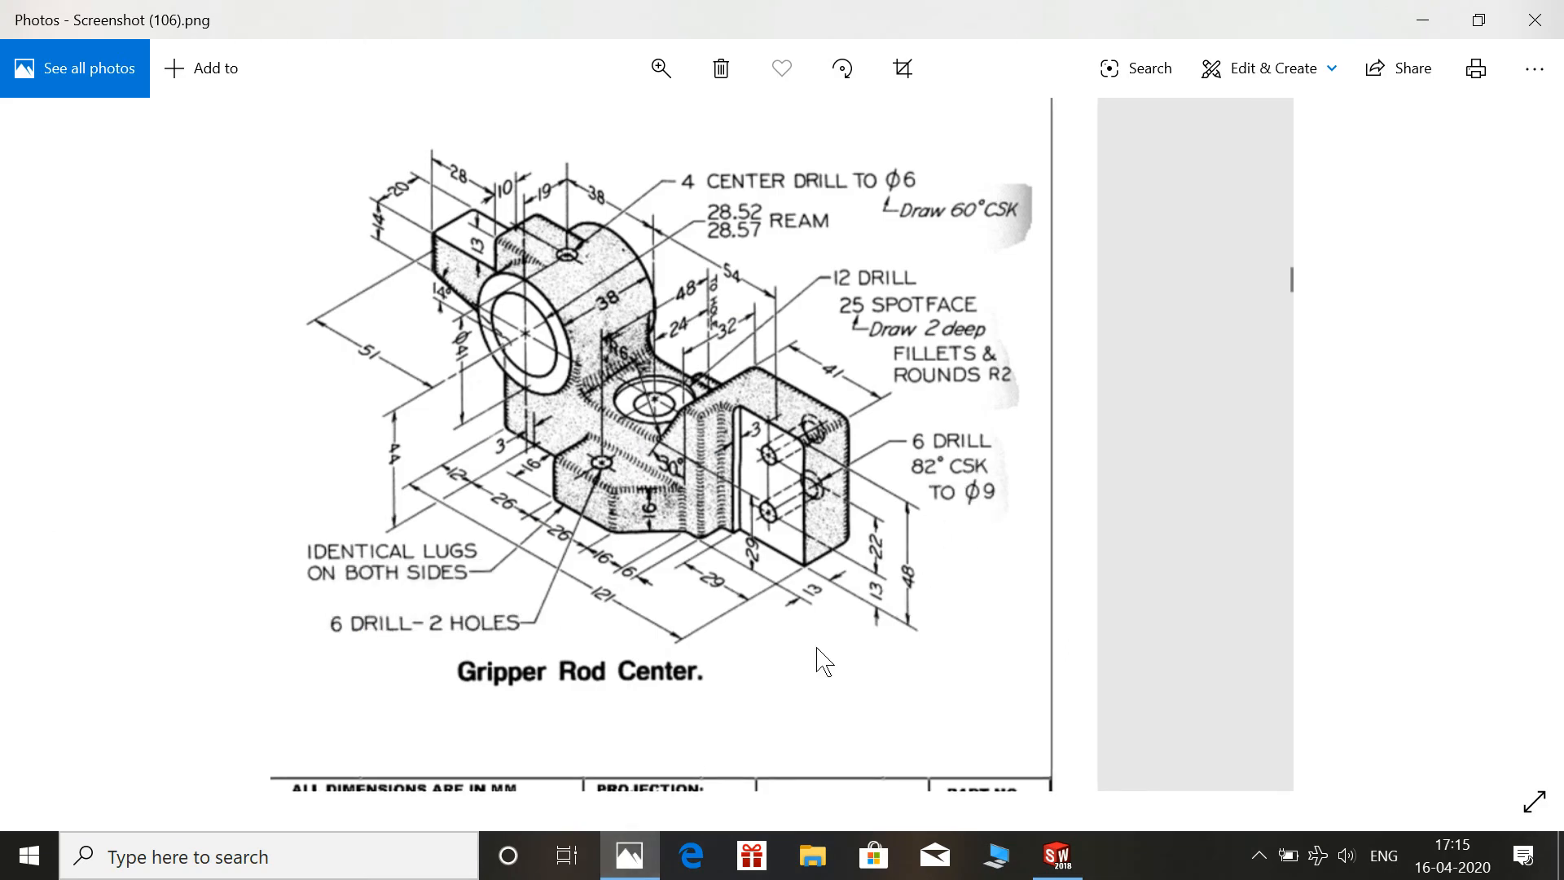
click(629, 853)
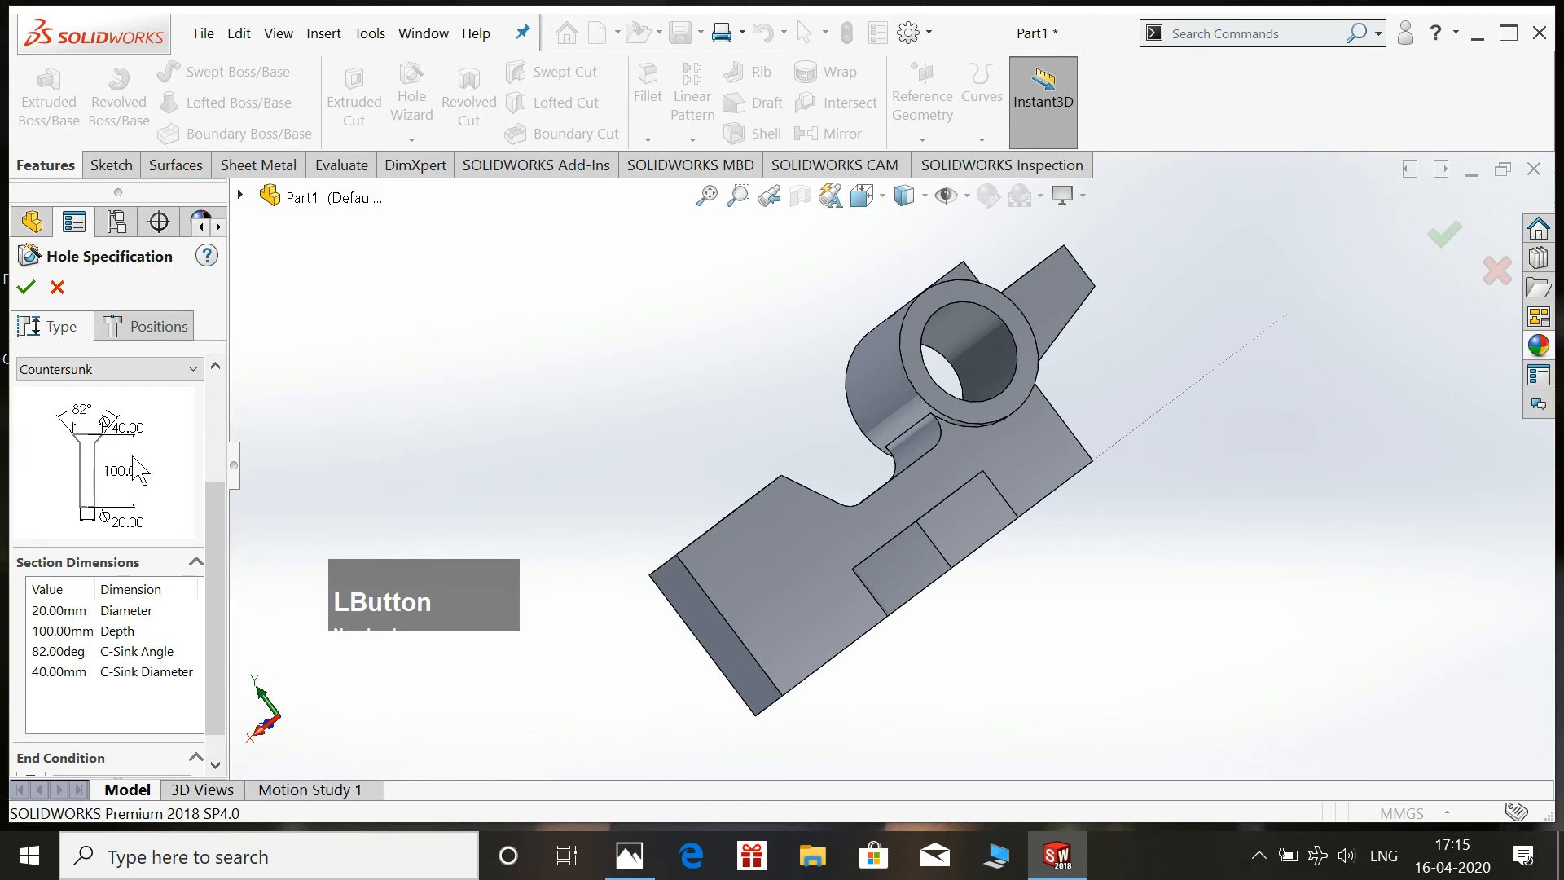
Set the countersink diameter to 9 and the hole diameter to 6, and check the countersink angle against the drawing.
click(50, 673)
text(9)
key(Return)
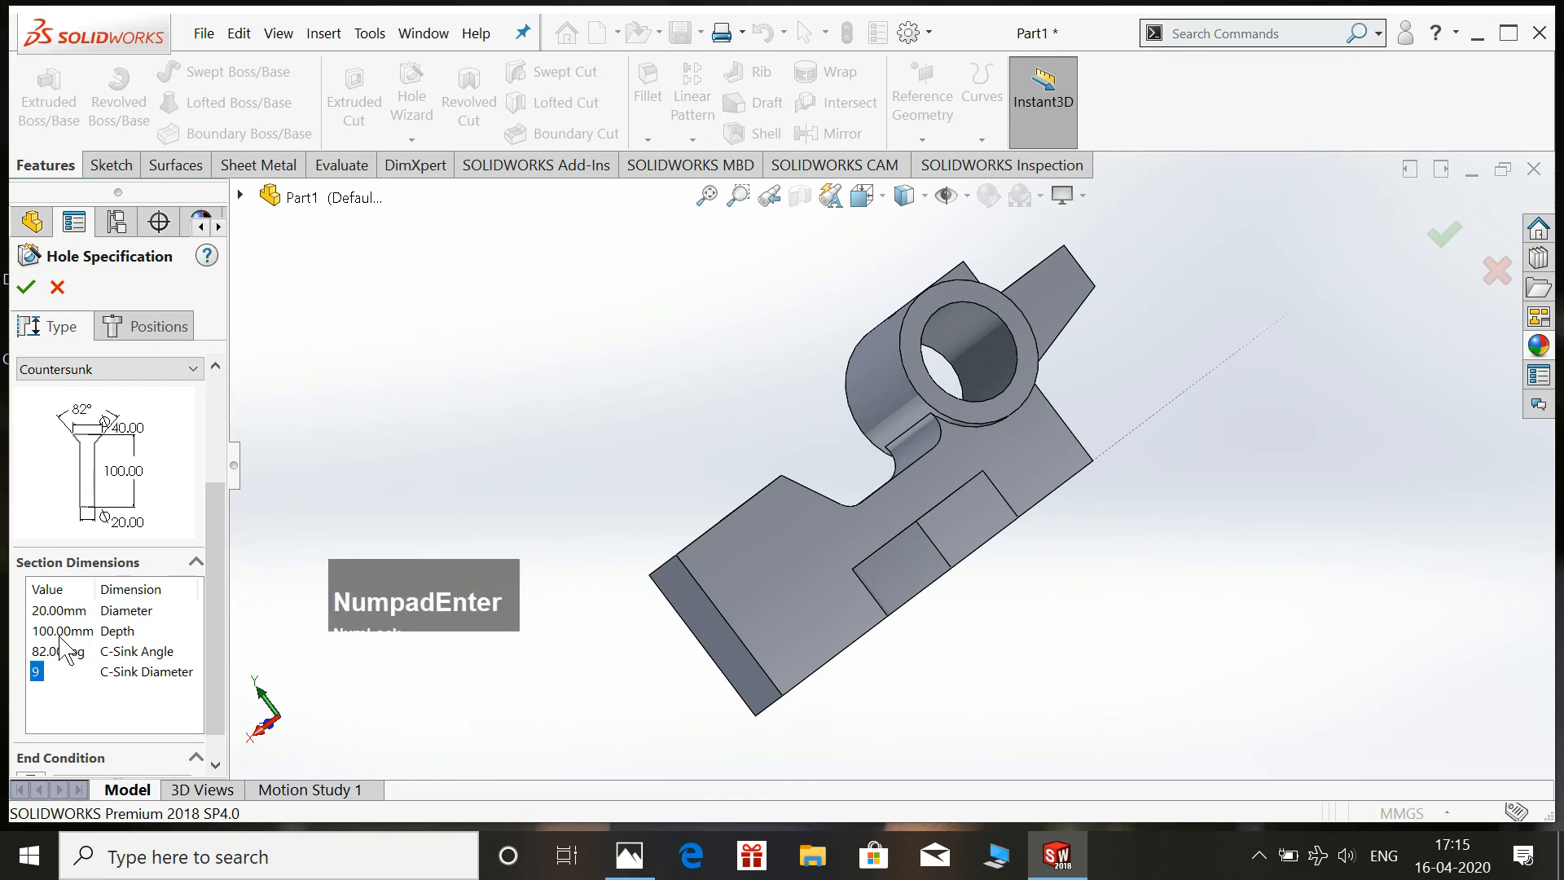
click(63, 617)
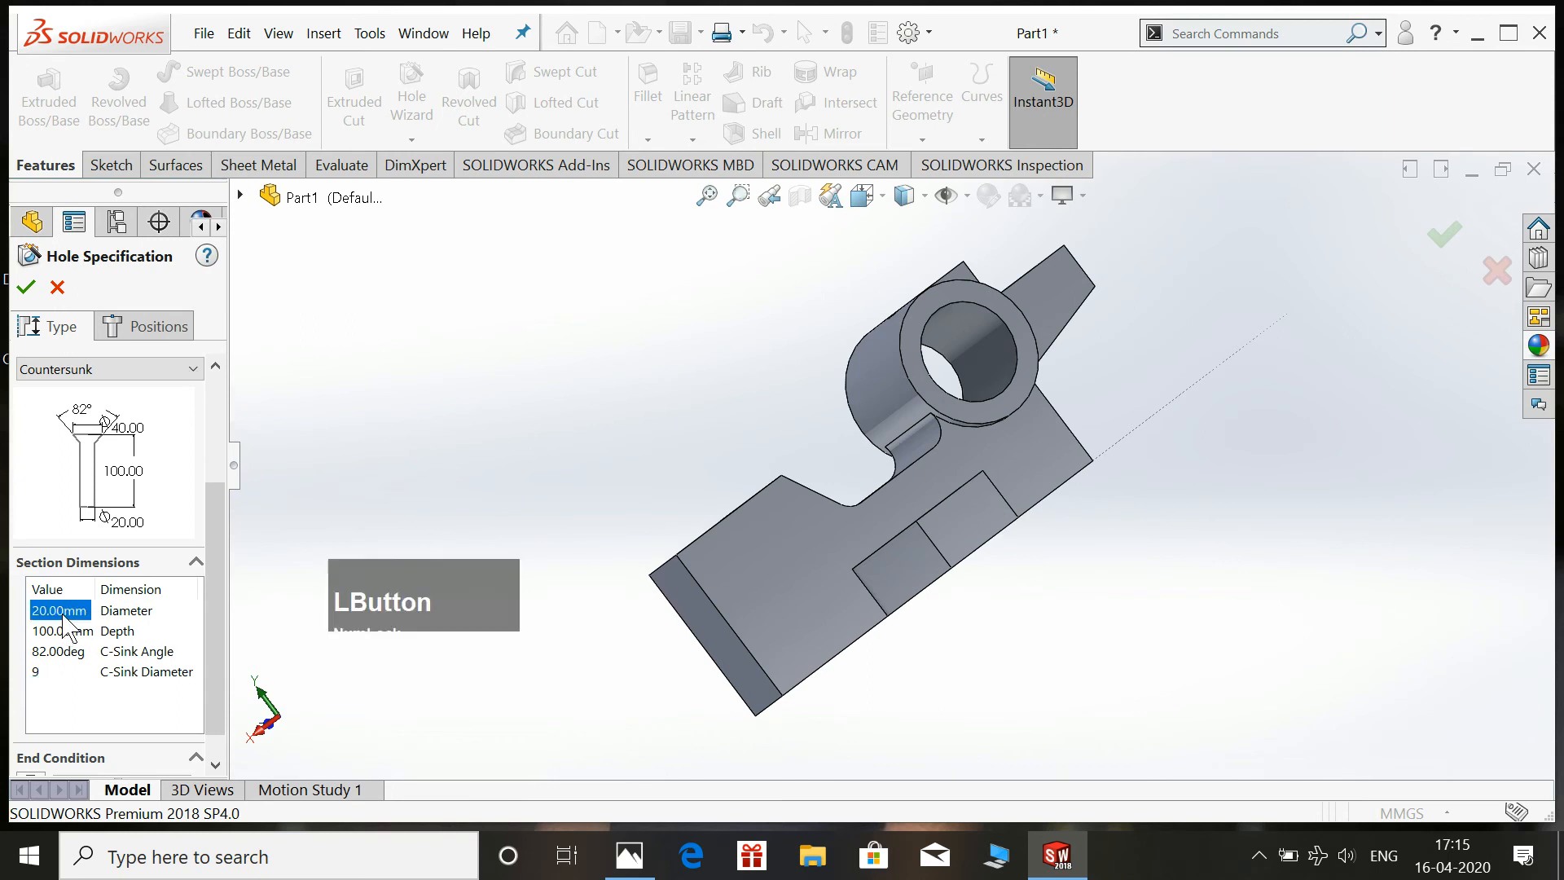
text(6)
key(Return)
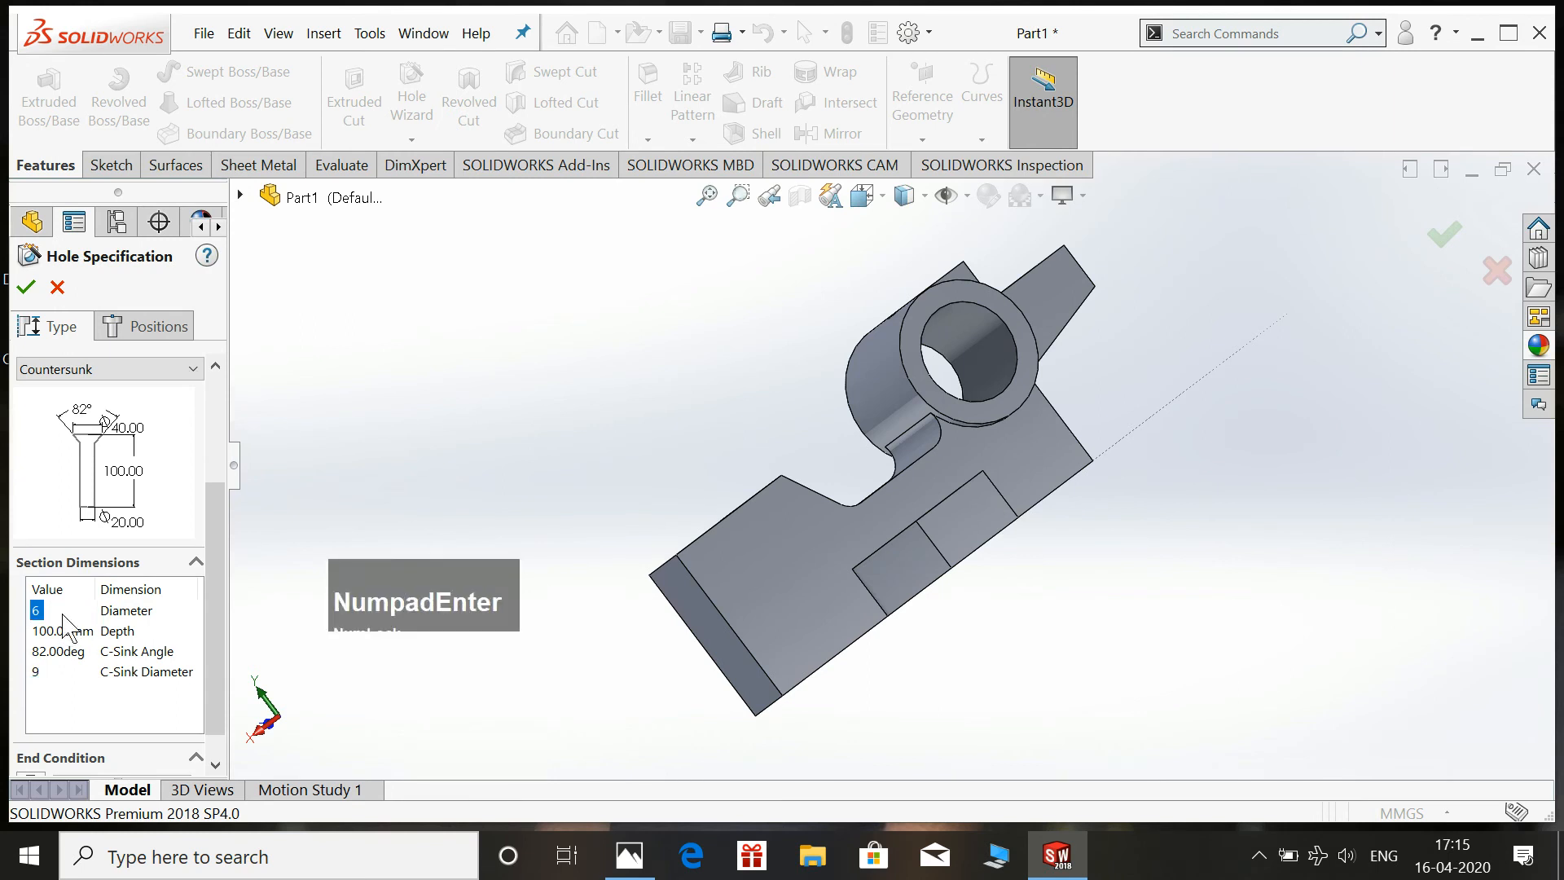
click(68, 650)
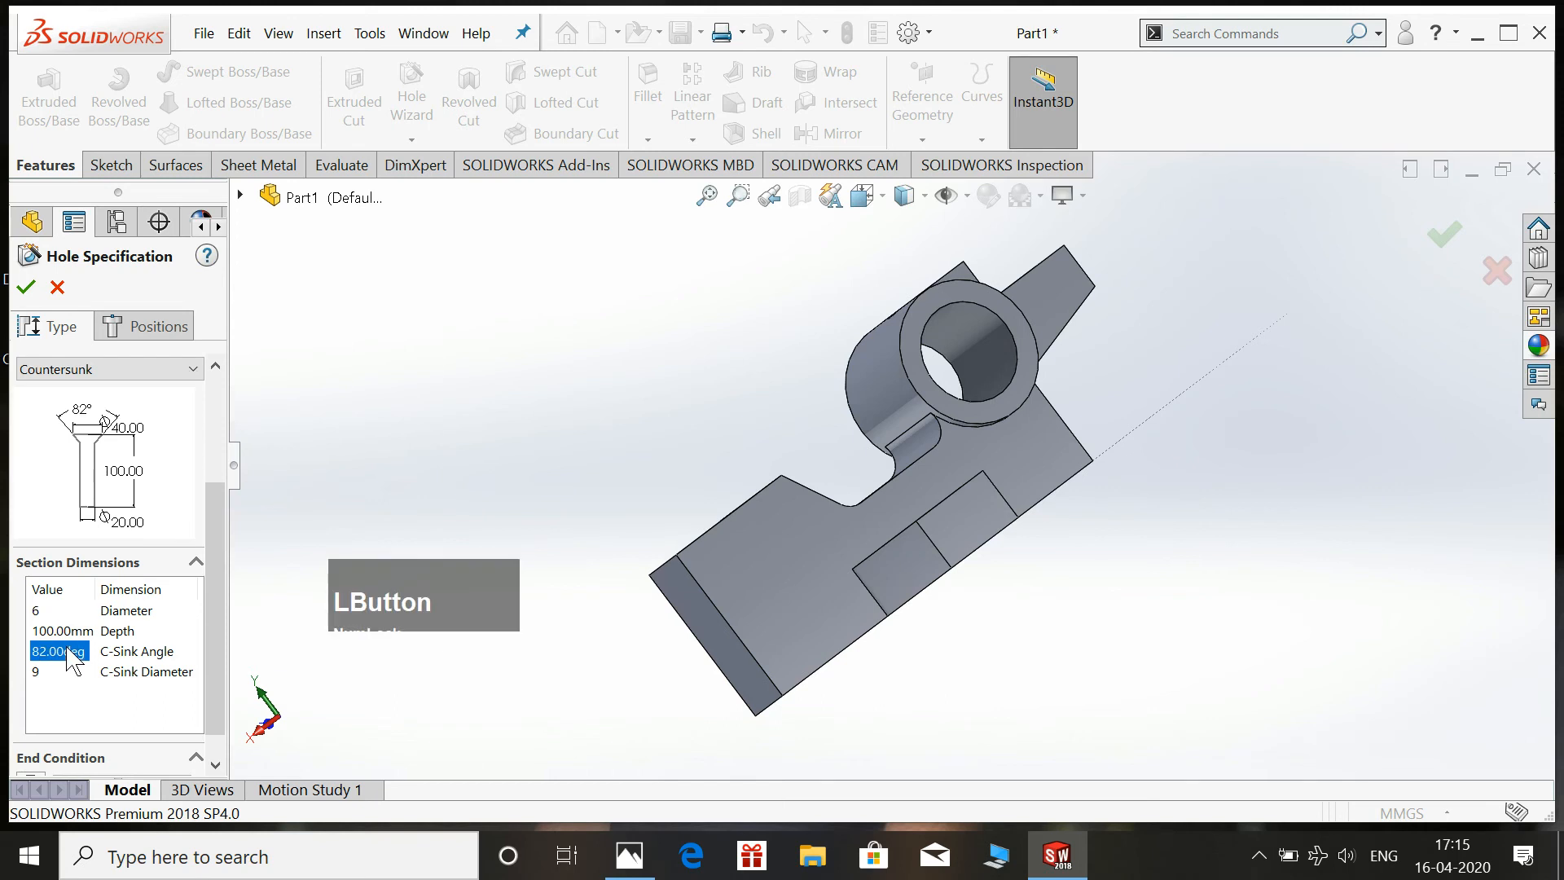
click(630, 855)
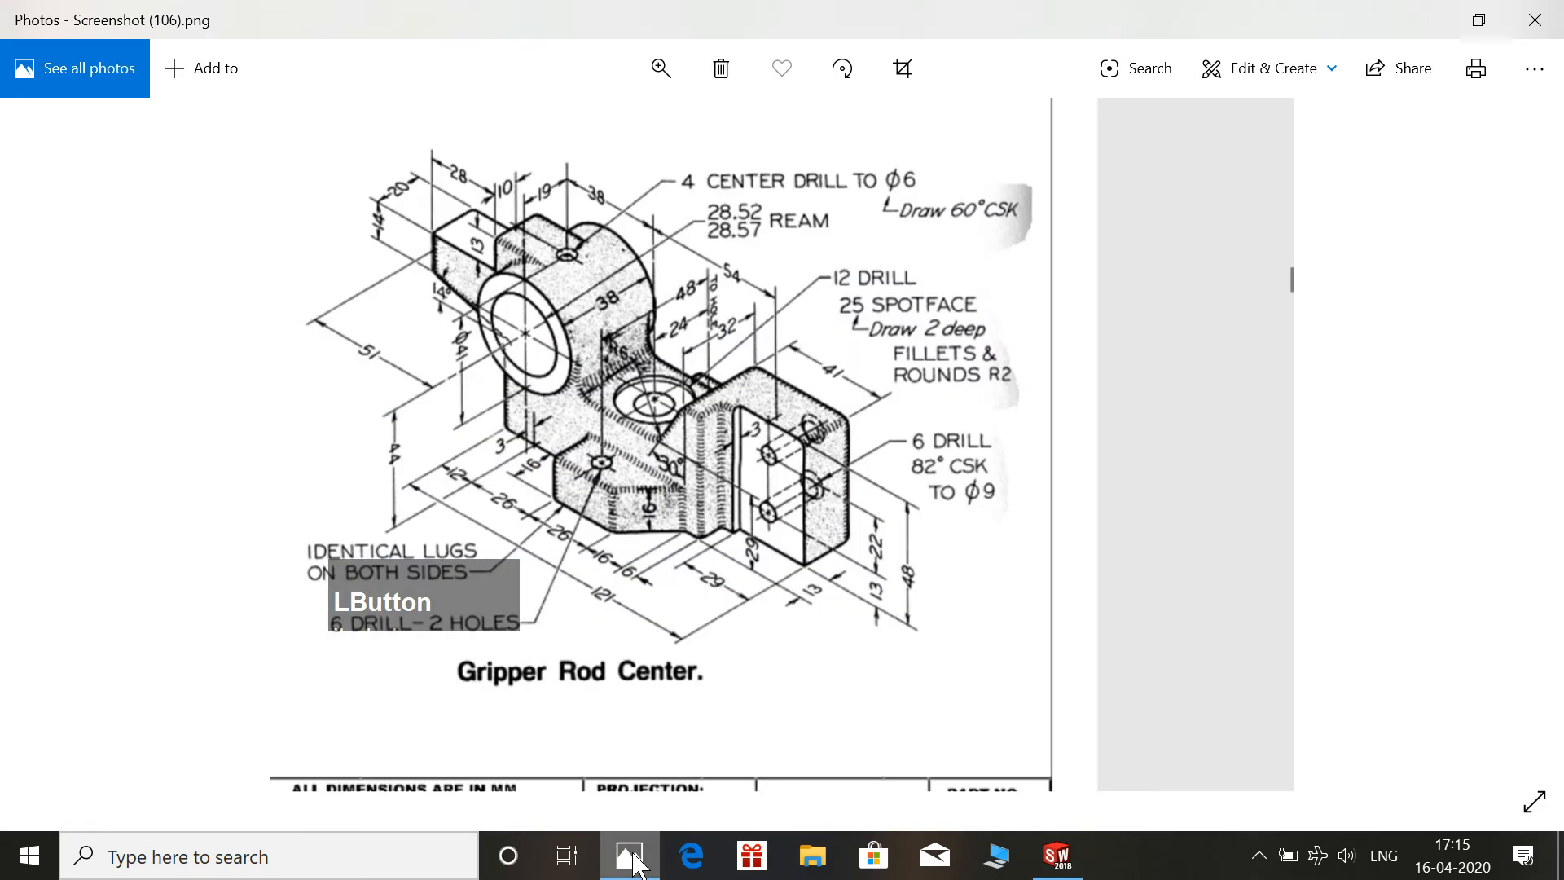
click(632, 857)
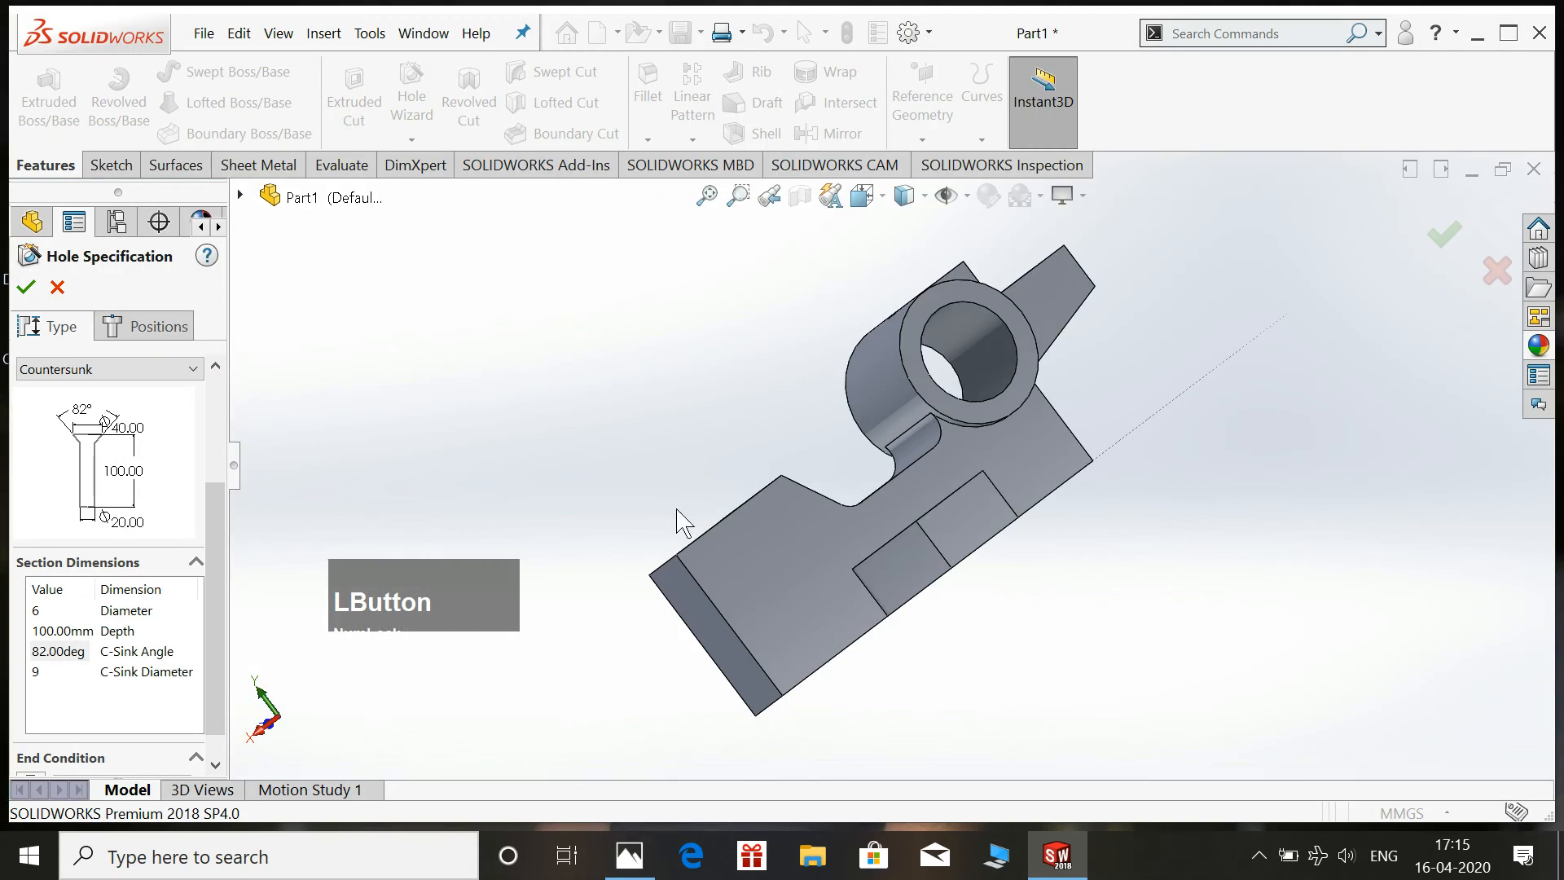
In back view, place two vertically aligned countersunk holes about 16 mm from the thick block's outer edge, the lower about 8 mm above the base.
click(163, 325)
click(764, 575)
key(space)
click(951, 617)
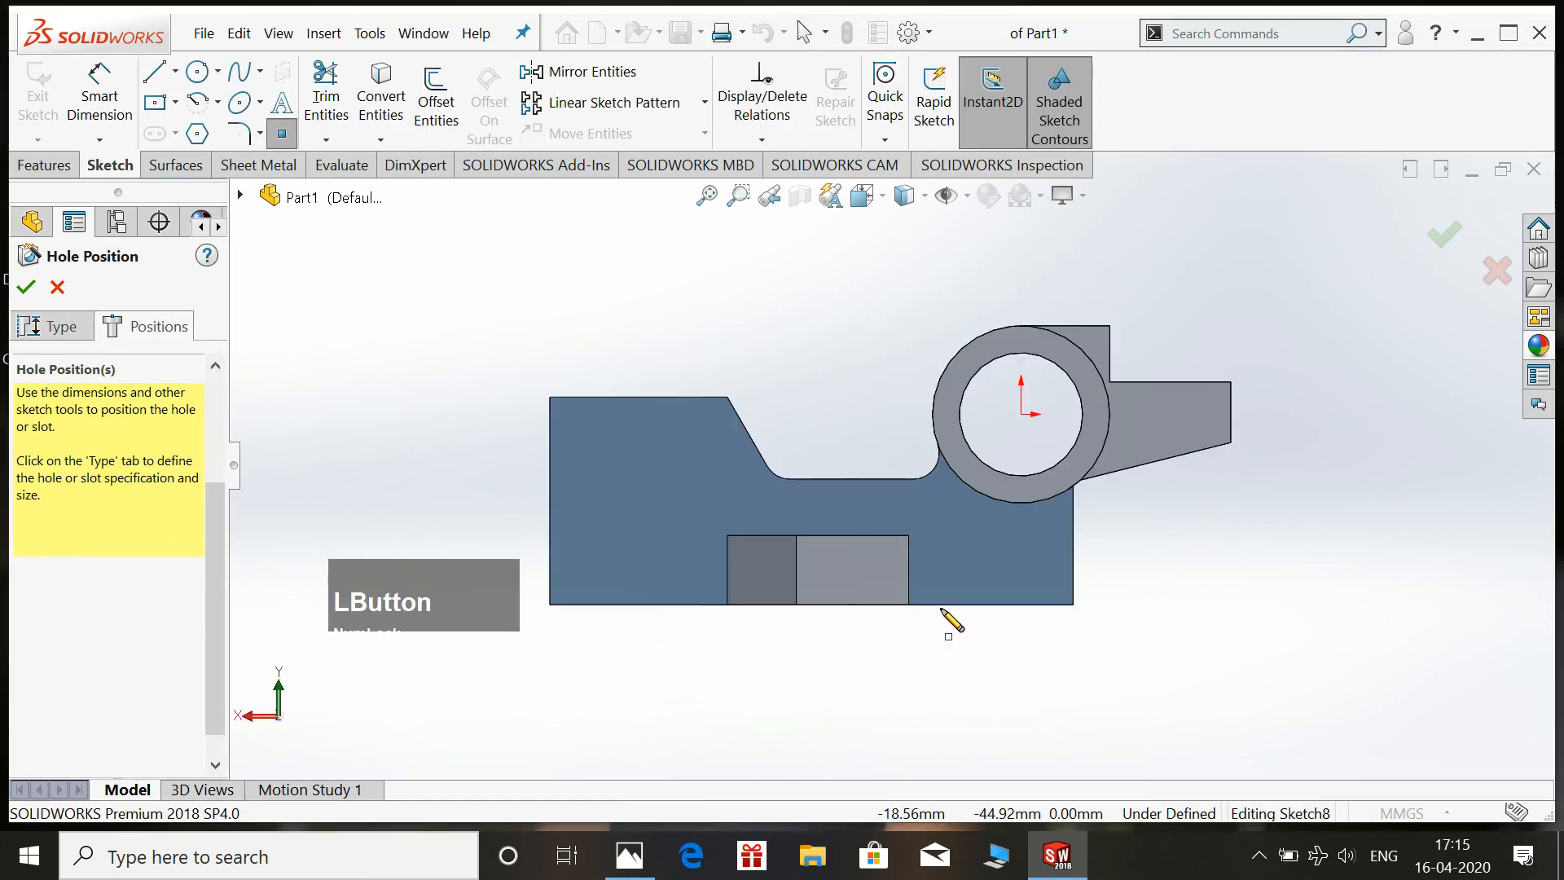
click(618, 462)
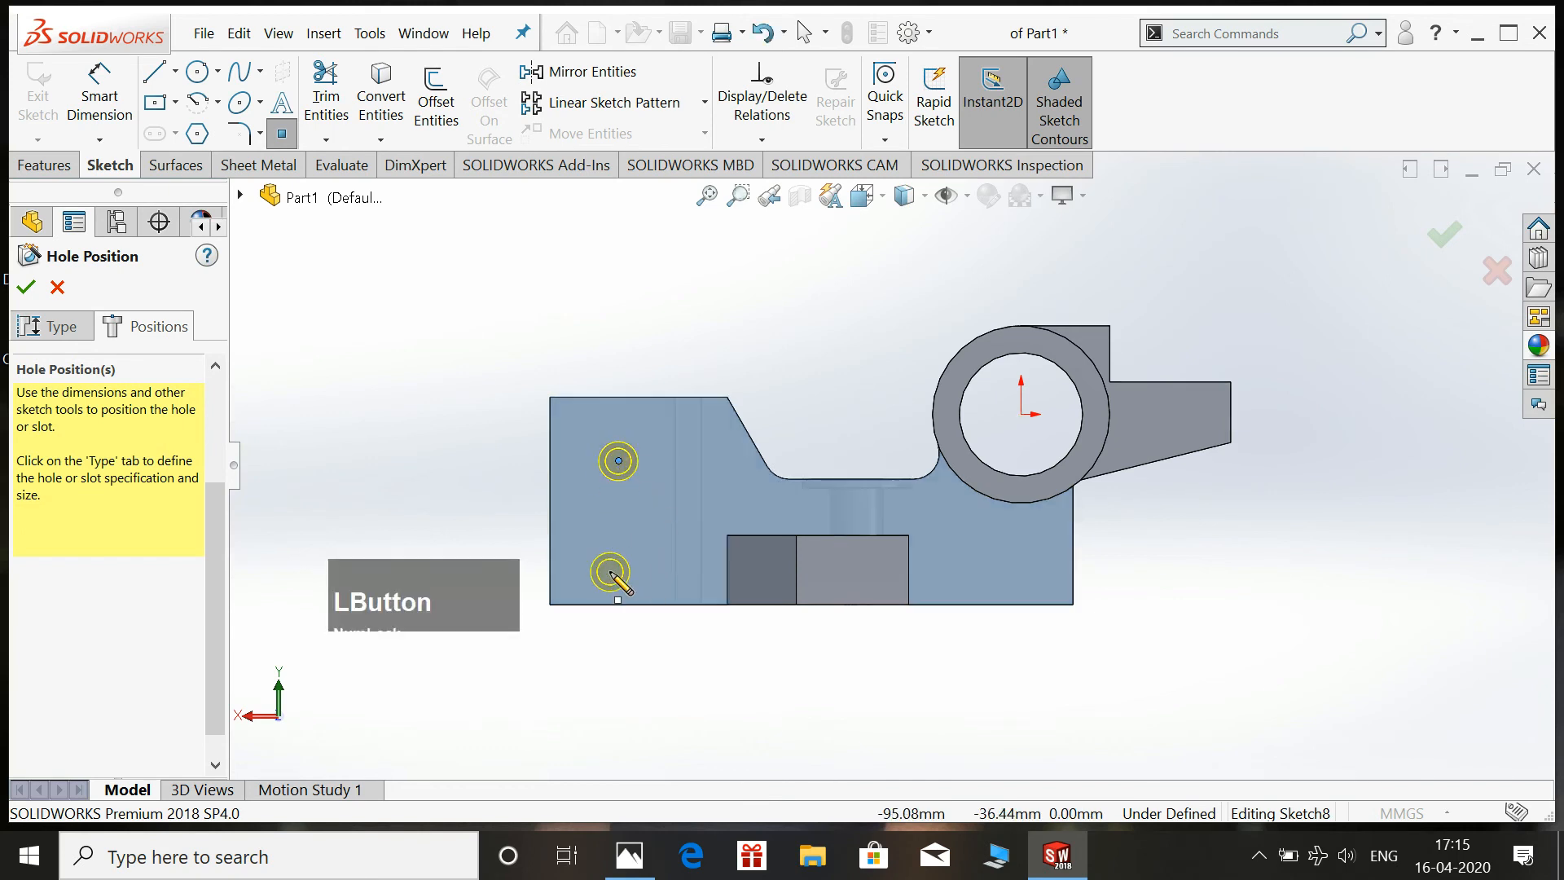
click(618, 571)
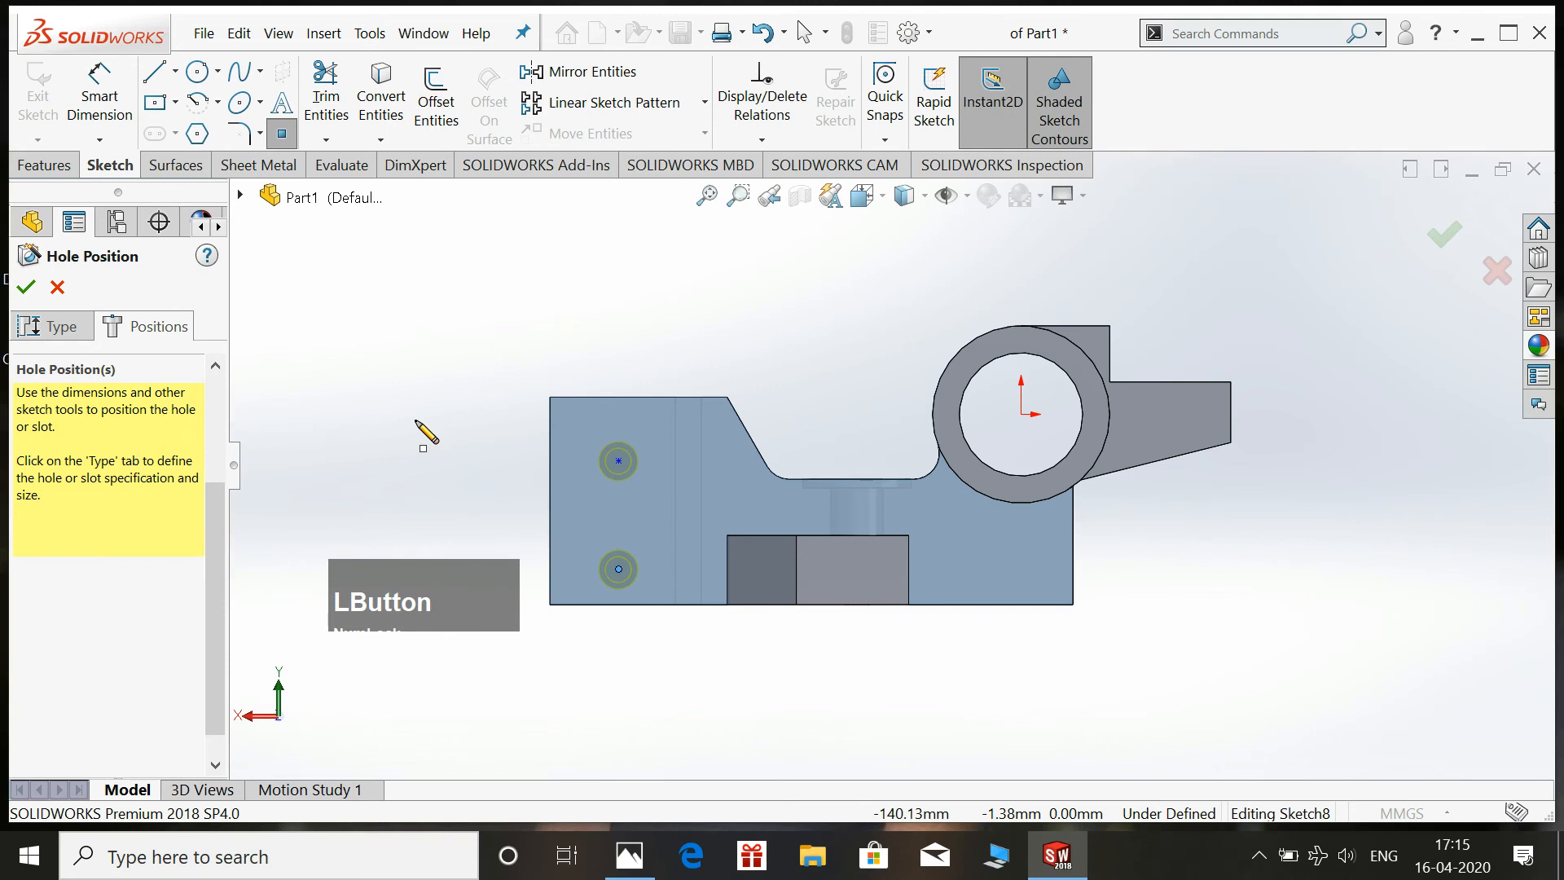
key(Escape)
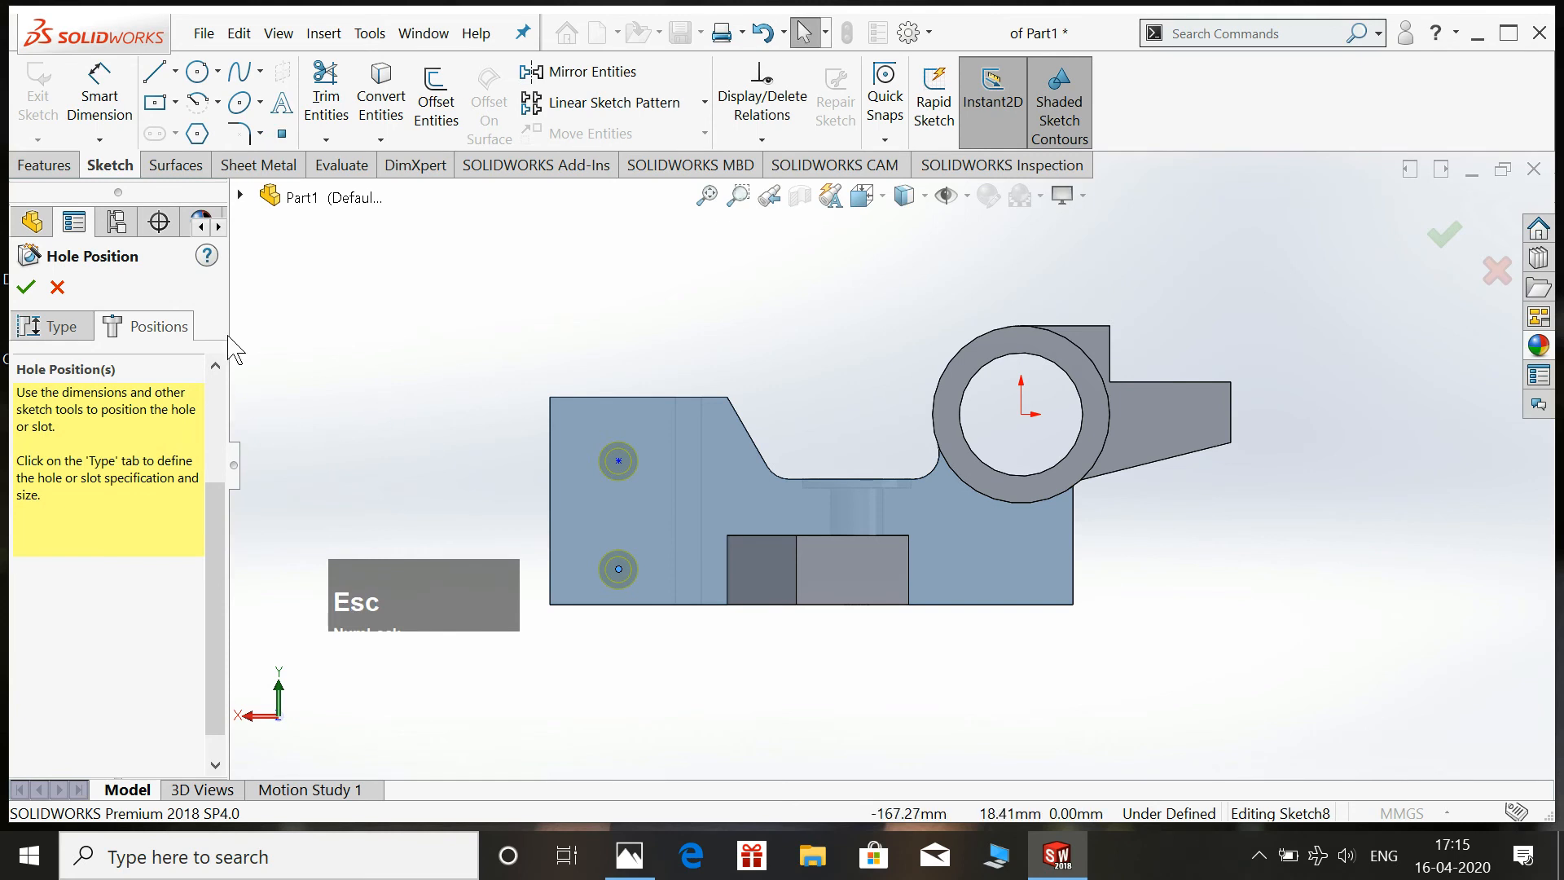
Following the drawing, dimension the lower countersunk hole's center 13 mm above the base's bottom edge.
click(99, 96)
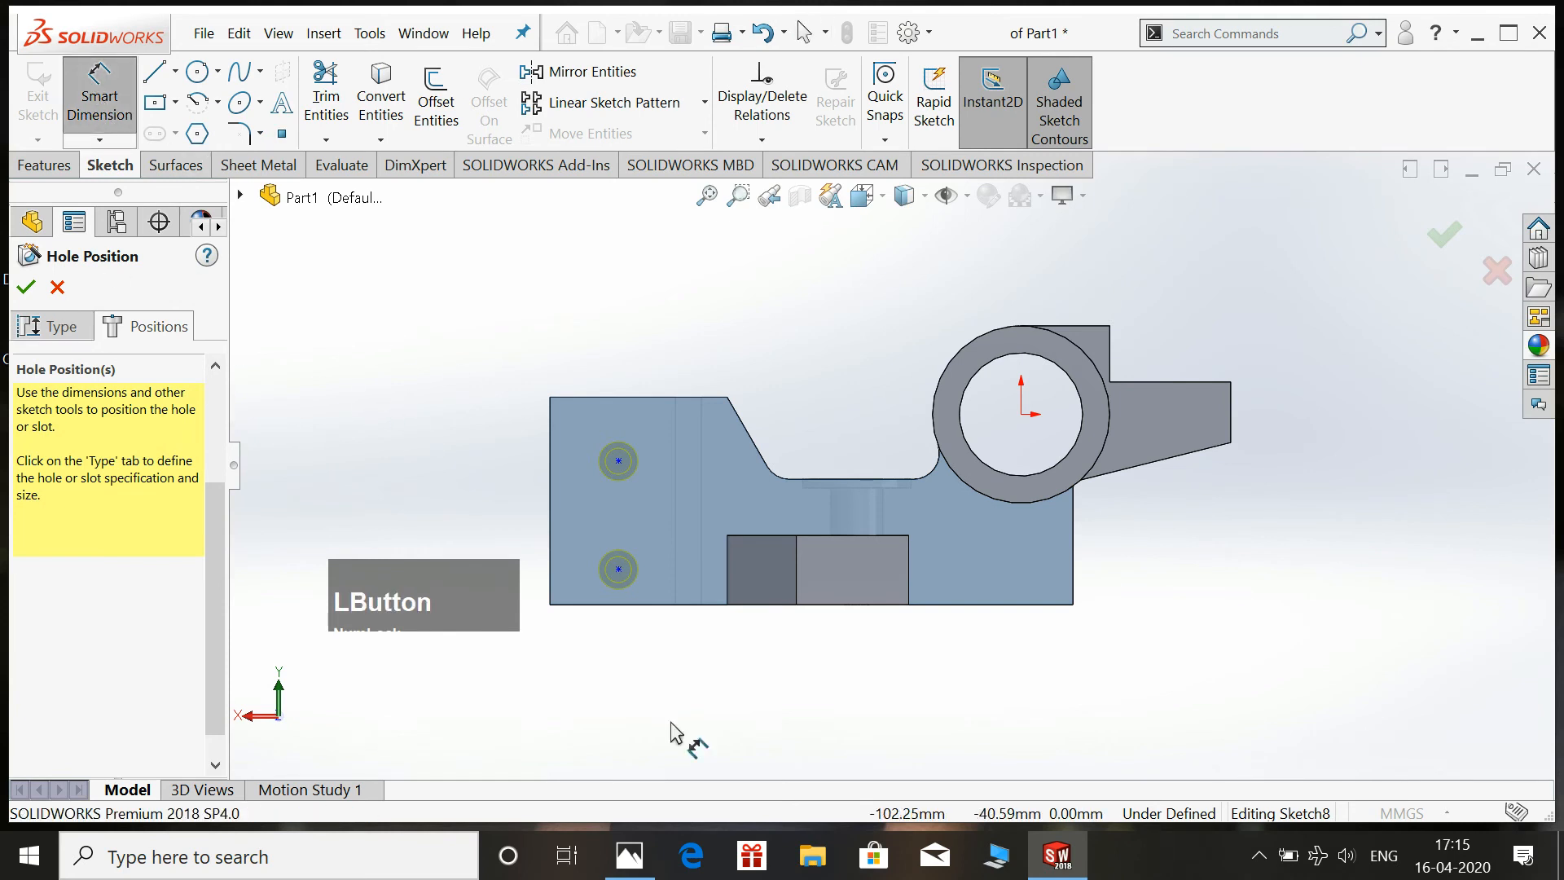
click(630, 856)
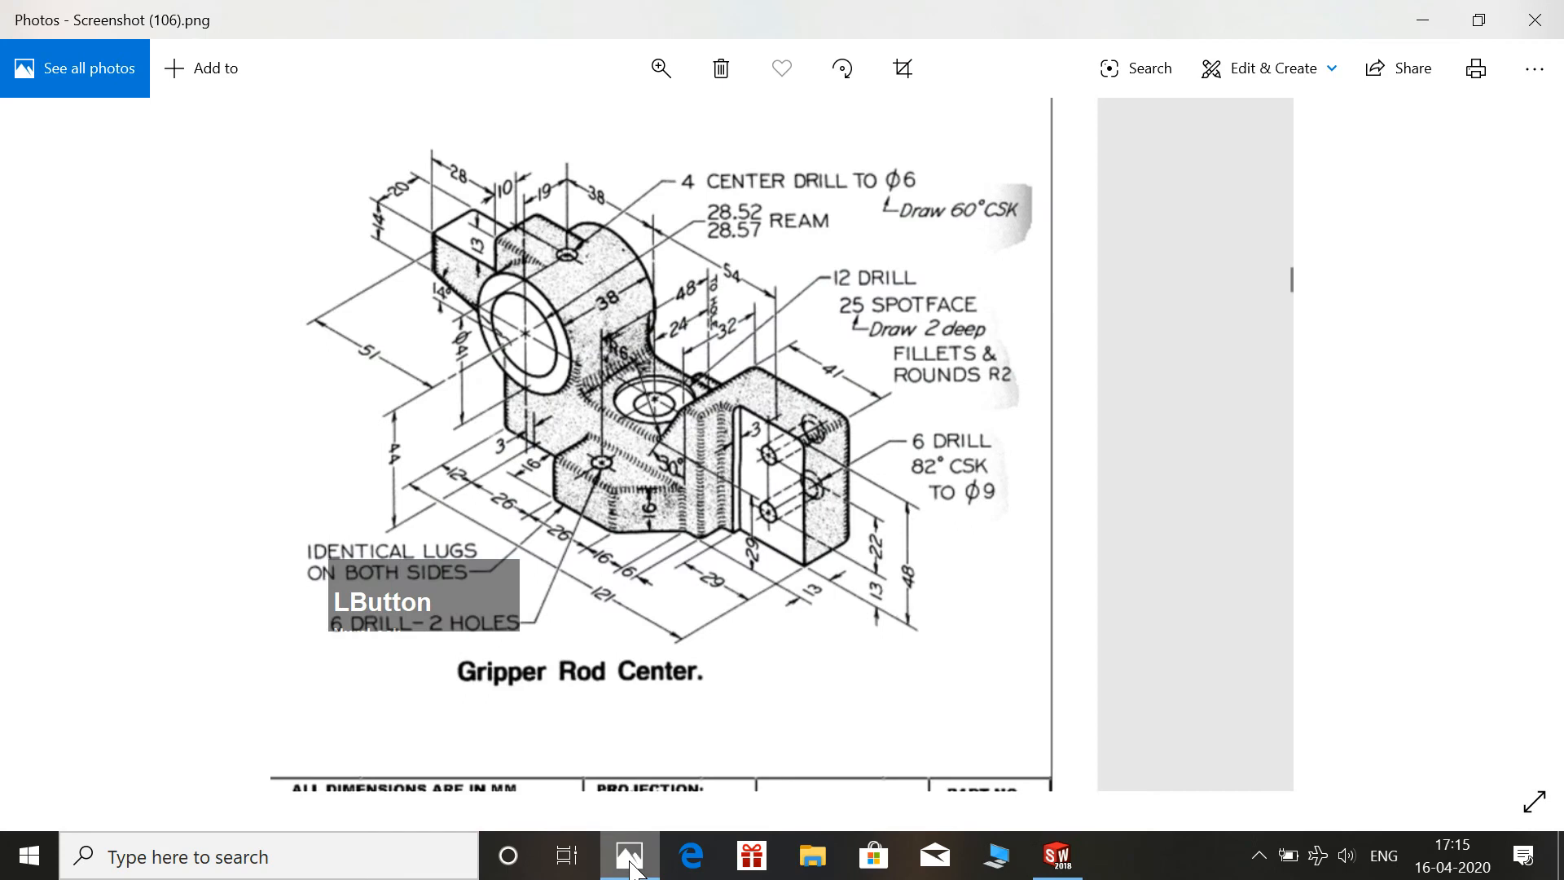
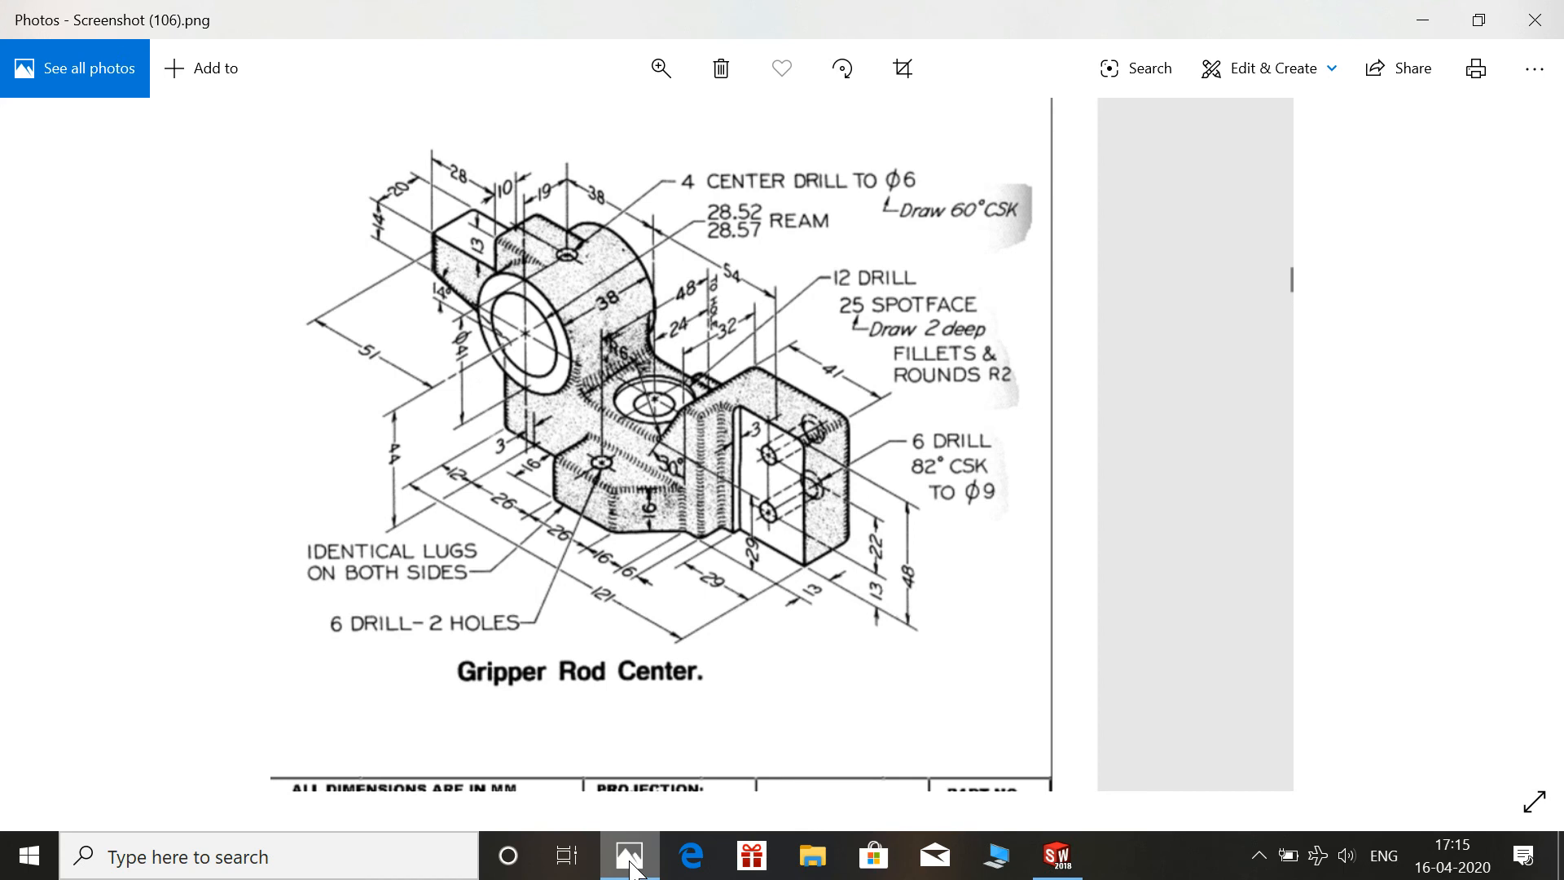
click(635, 869)
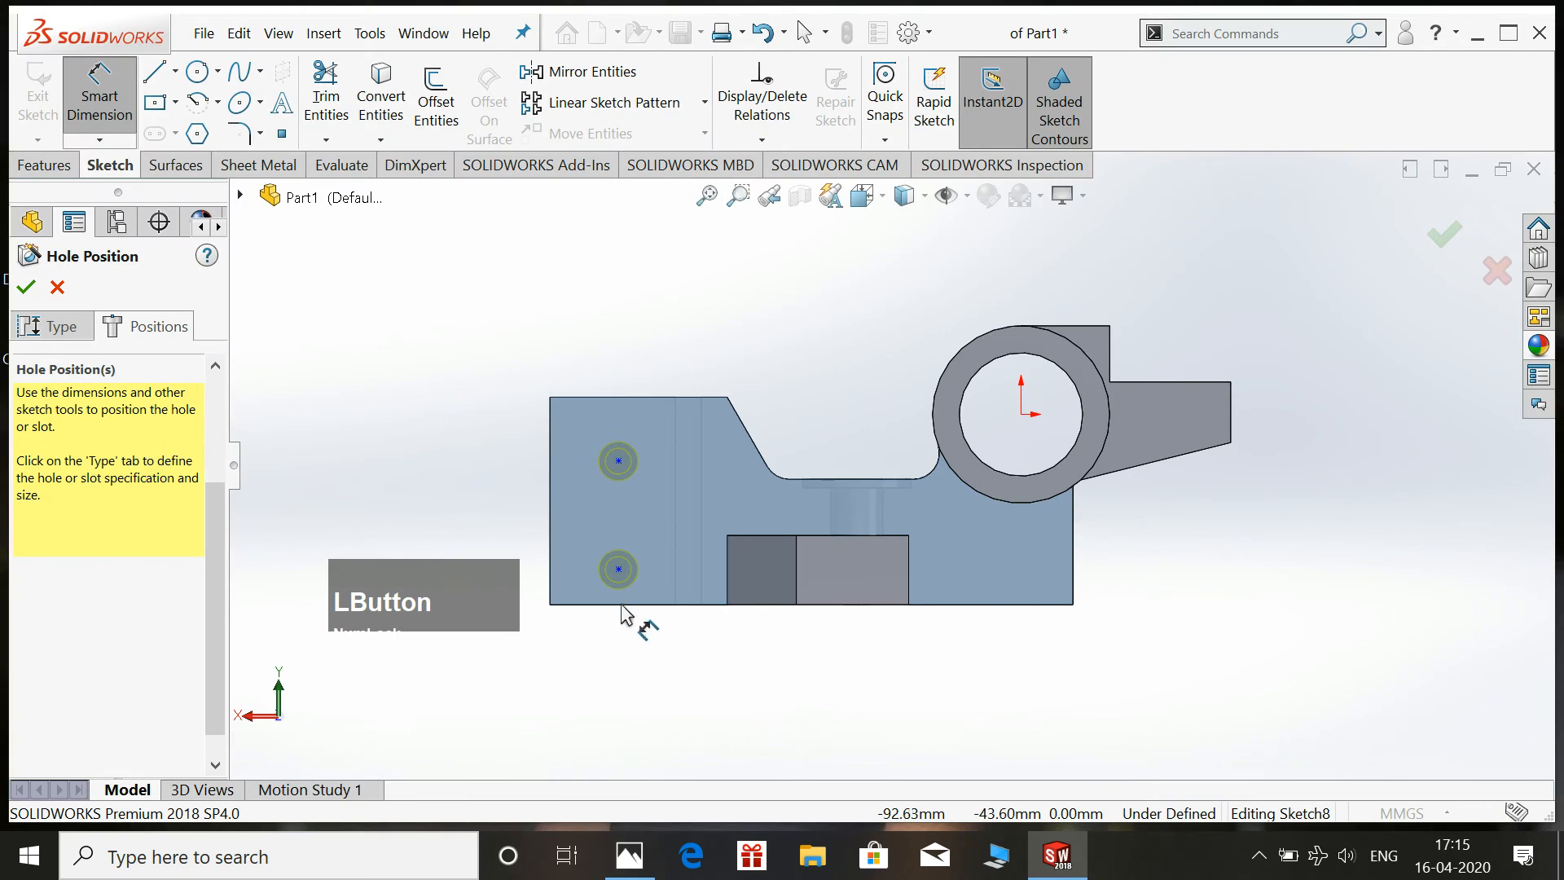
click(615, 604)
click(620, 570)
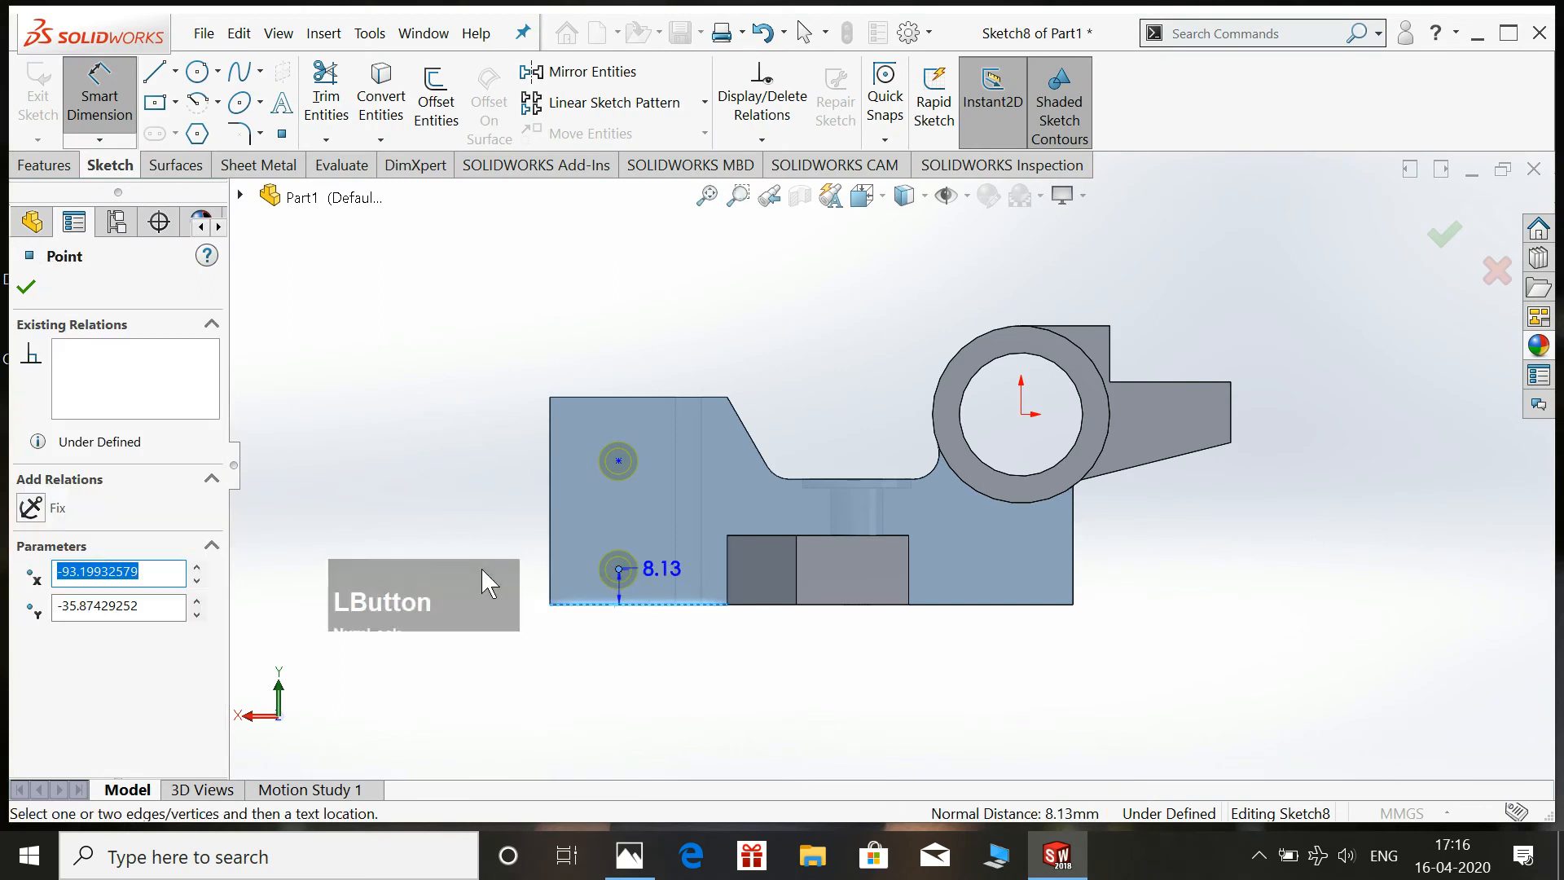
click(449, 578)
text(13)
key(KP_Enter)
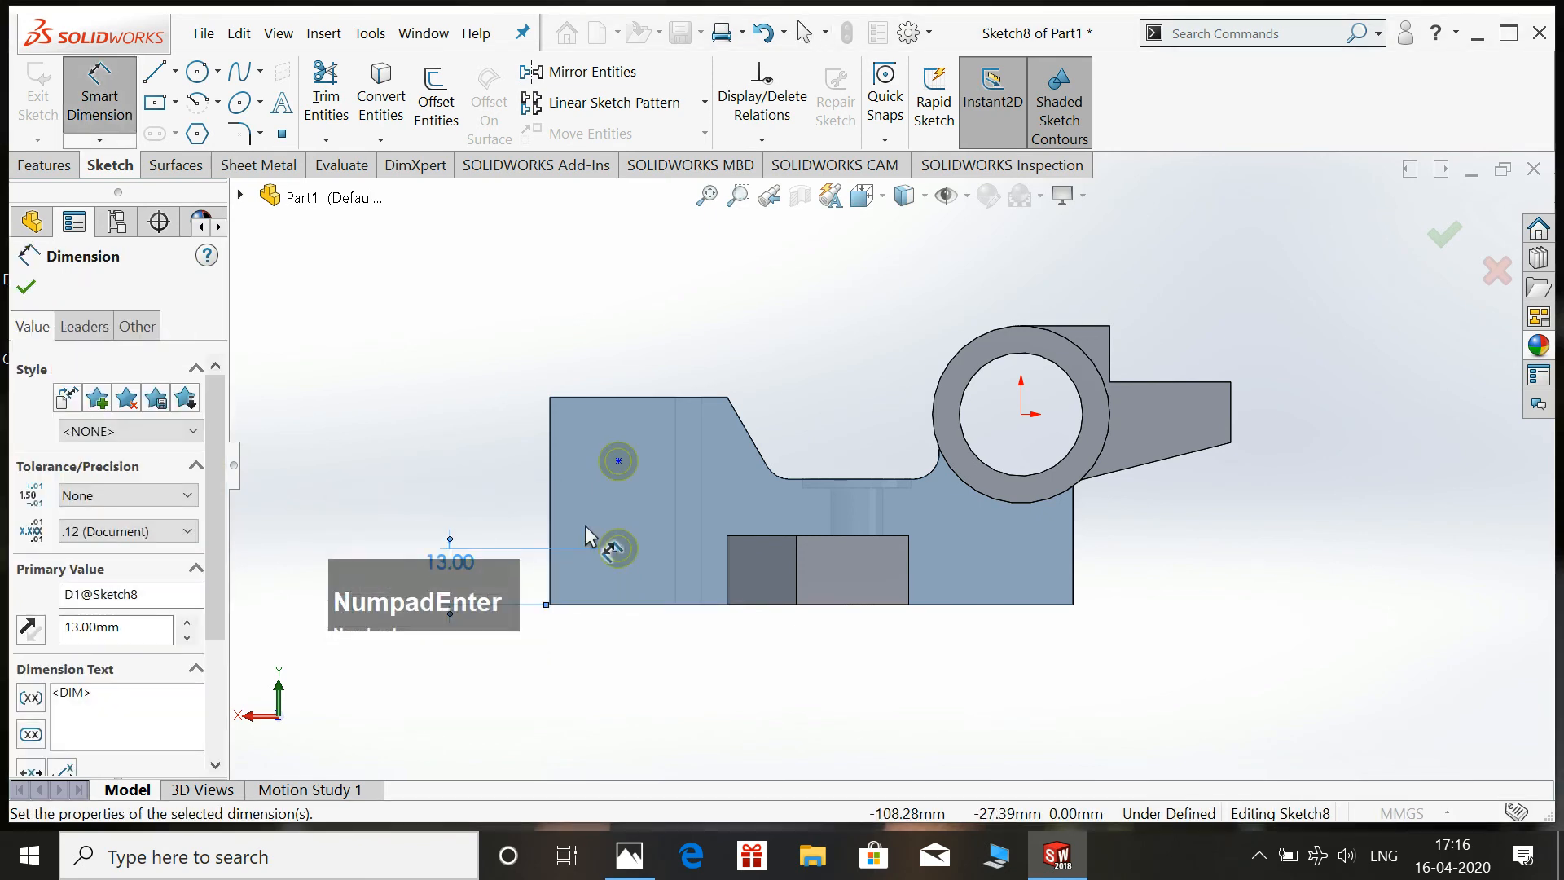
Dimension the vertical distance between the two countersunk hole centers as 22 mm.
click(618, 549)
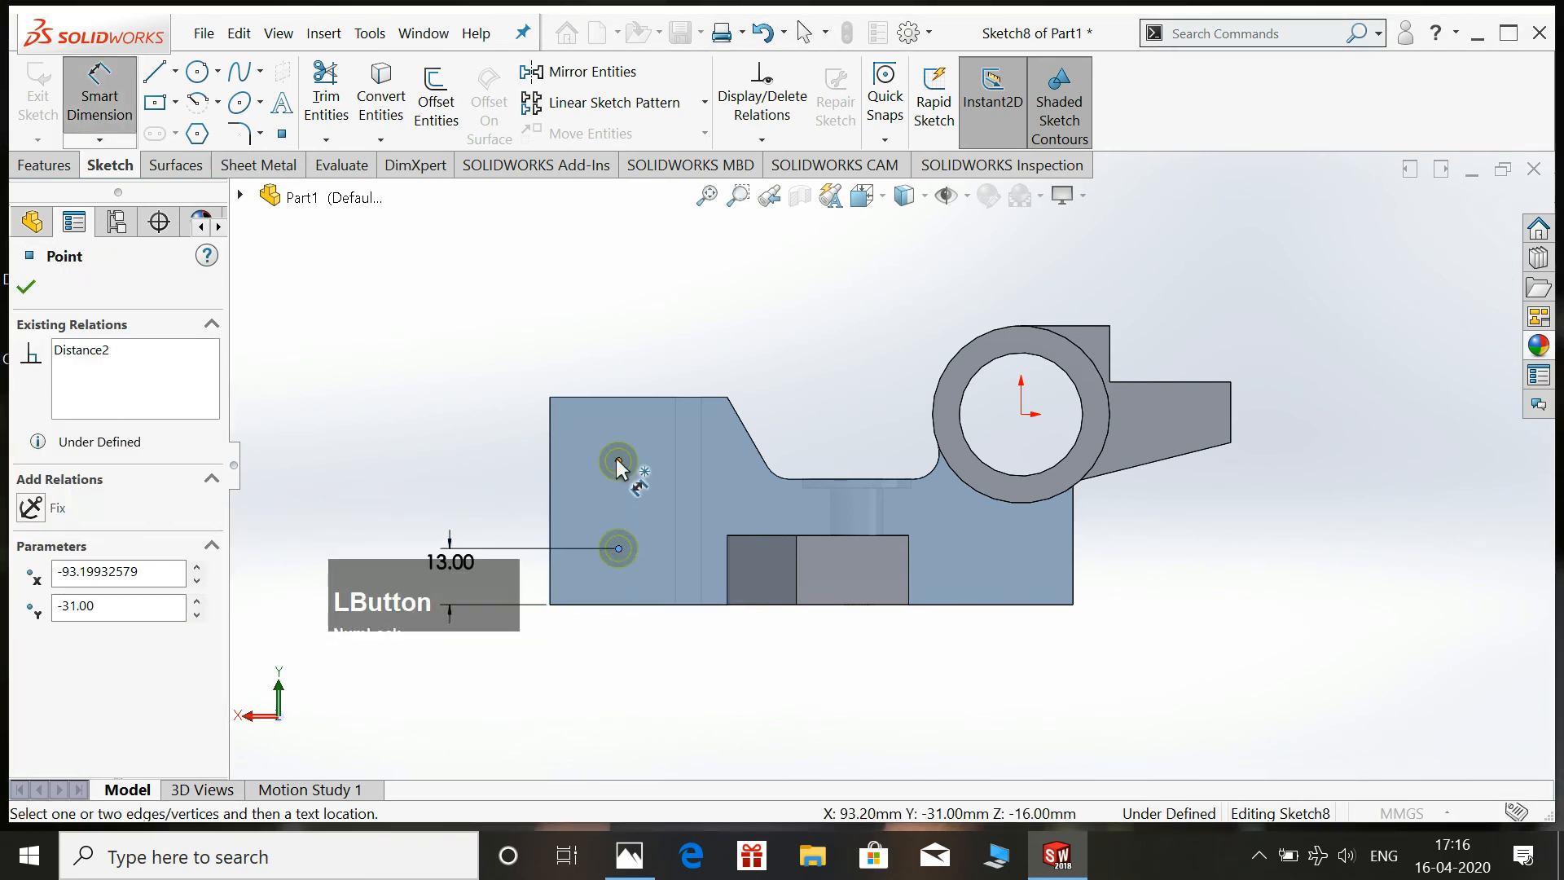
click(616, 461)
click(492, 481)
text(22)
key(Return)
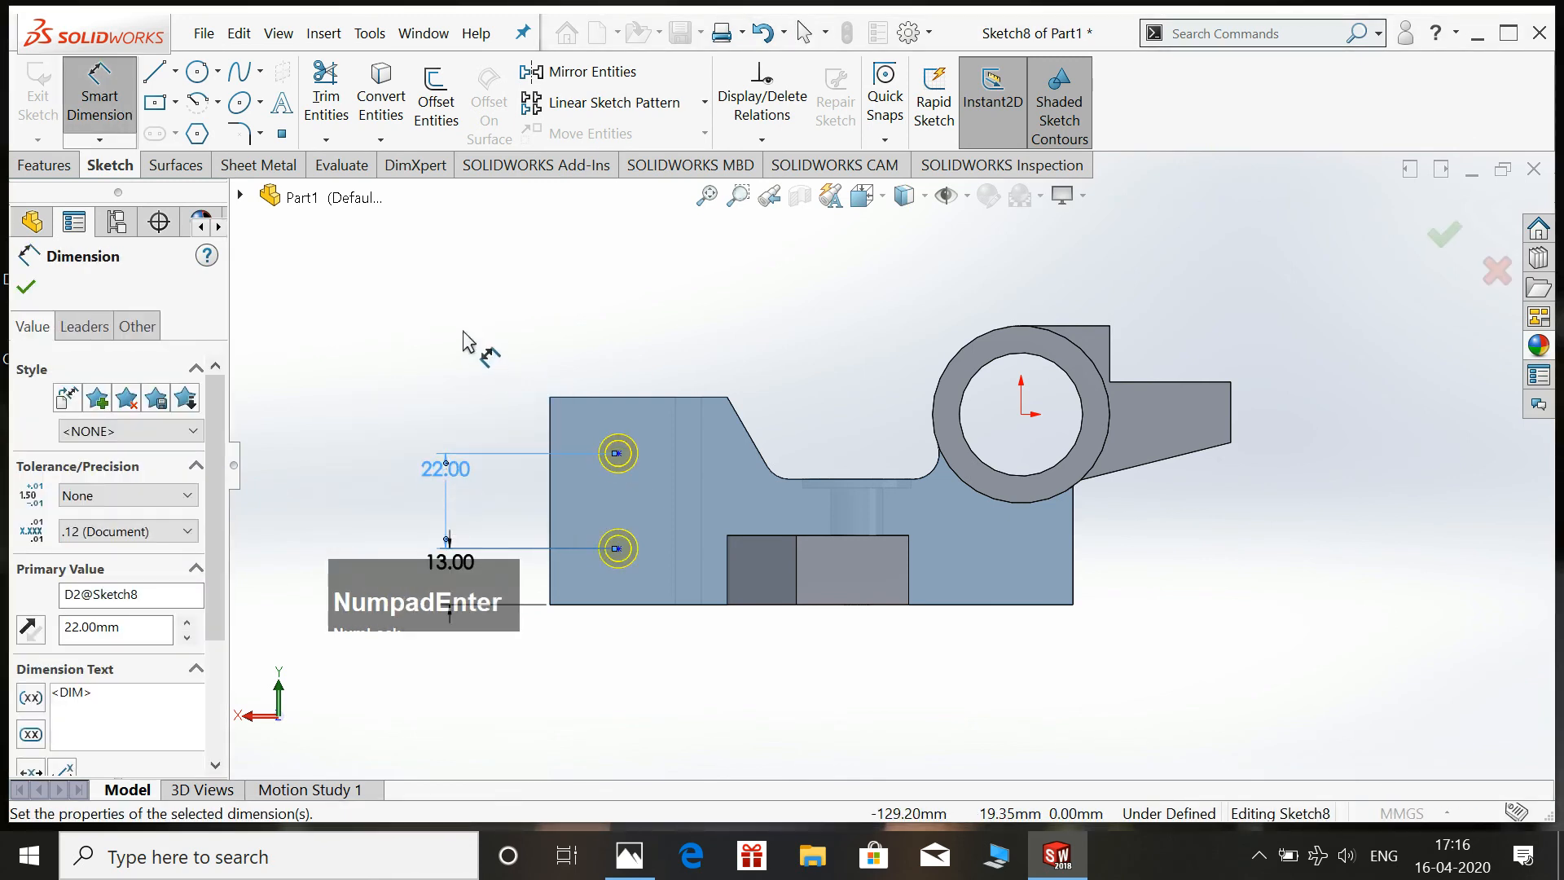
Leave dimensioning and add a Vertical relation between the two countersunk hole centers.
key(Escape)
click(618, 549)
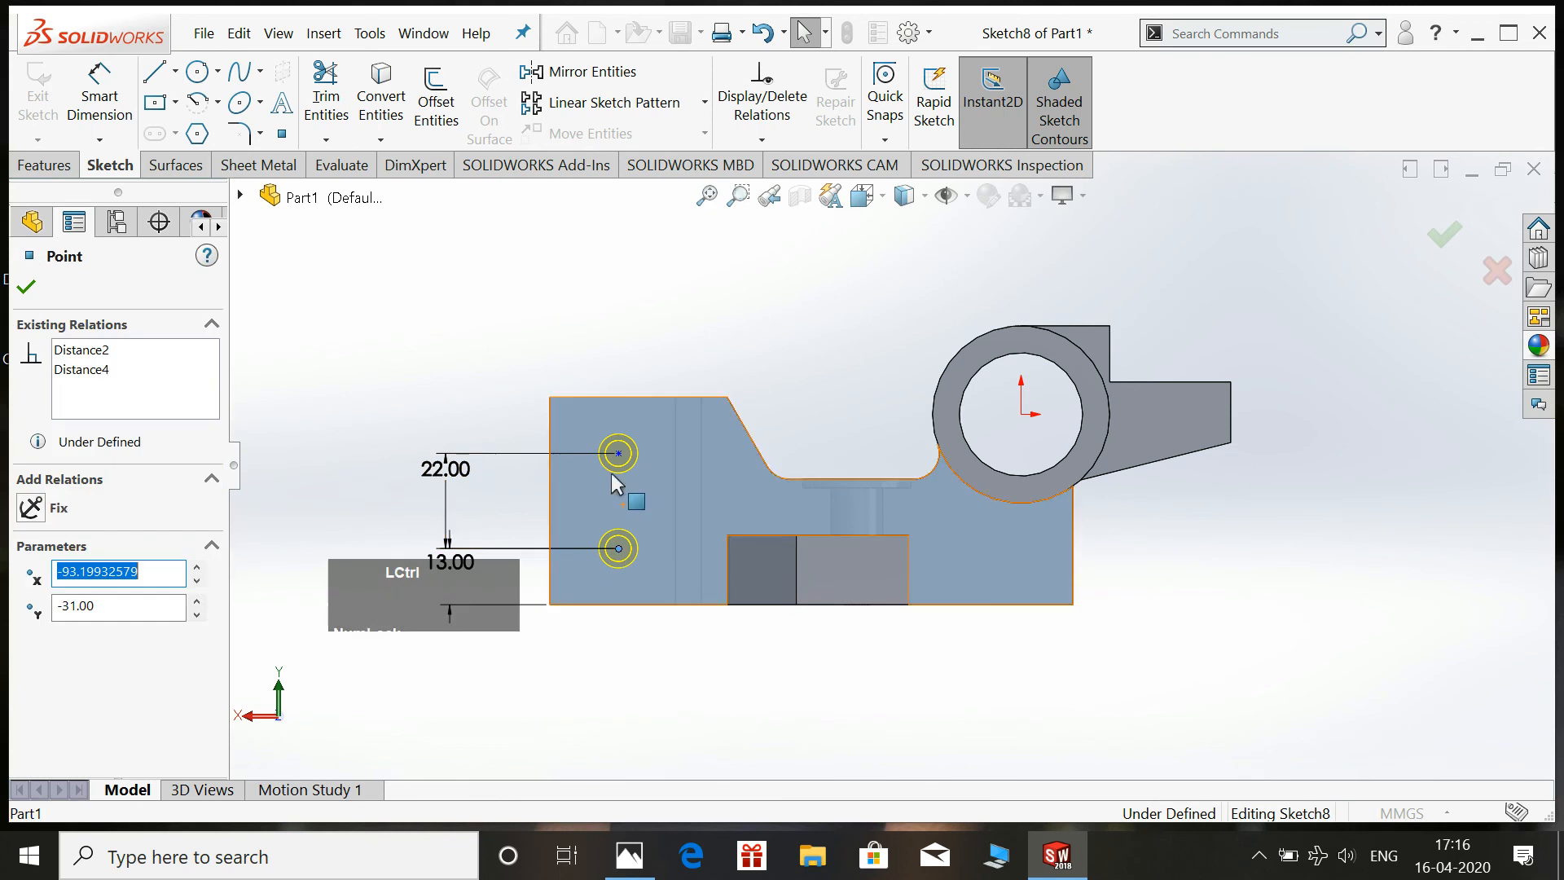
ctrl+click(619, 453)
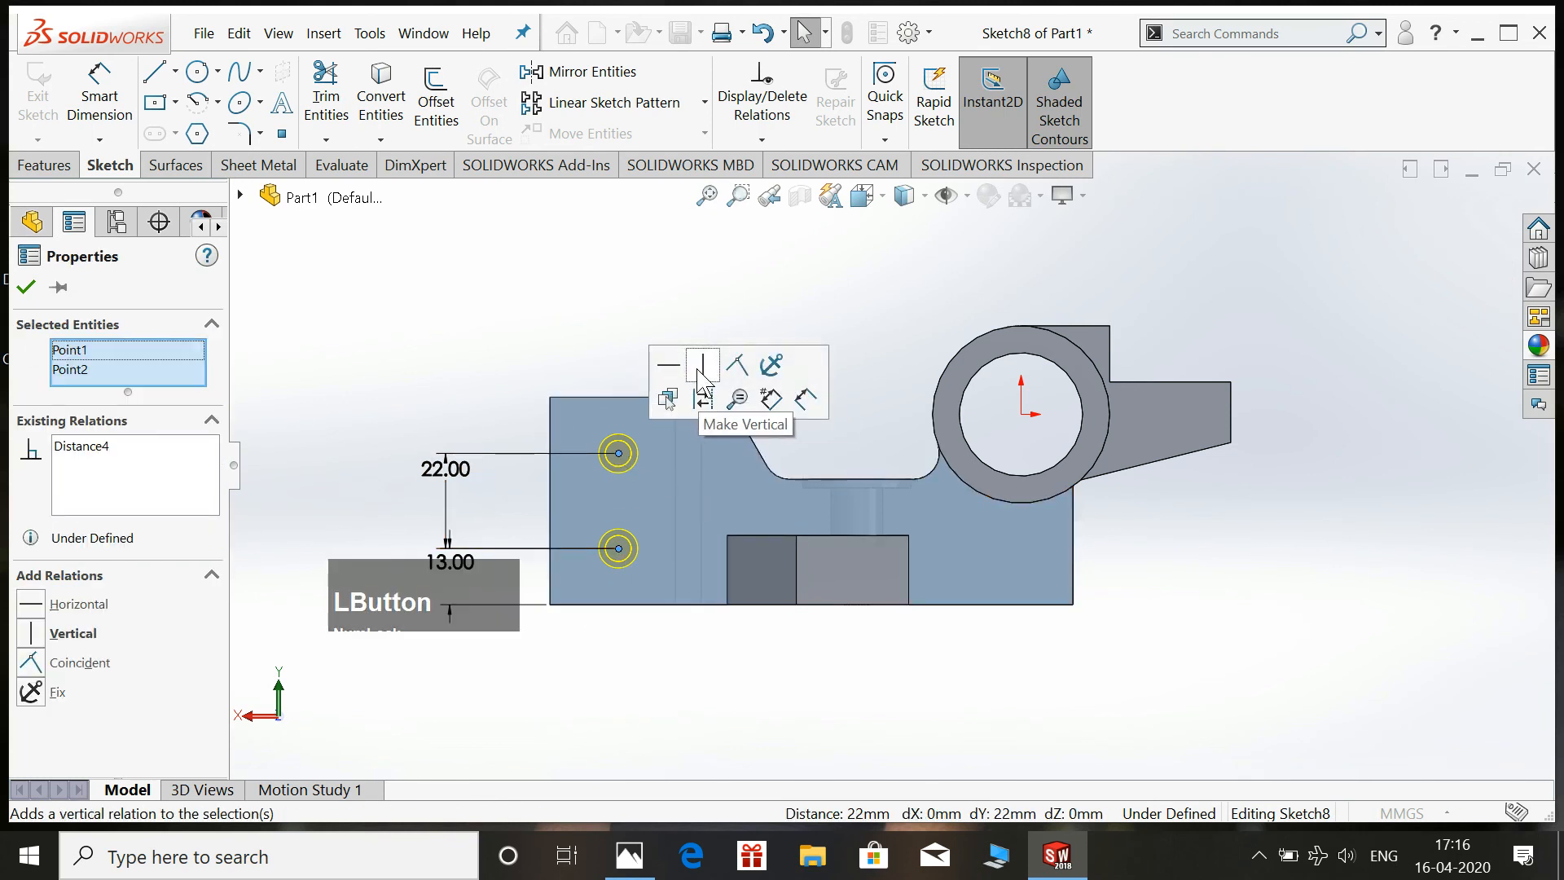
click(702, 378)
click(550, 277)
Dimension the horizontal distance from the block's outer vertical edge to the lower countersunk hole's center as 29/2 mm.
click(114, 106)
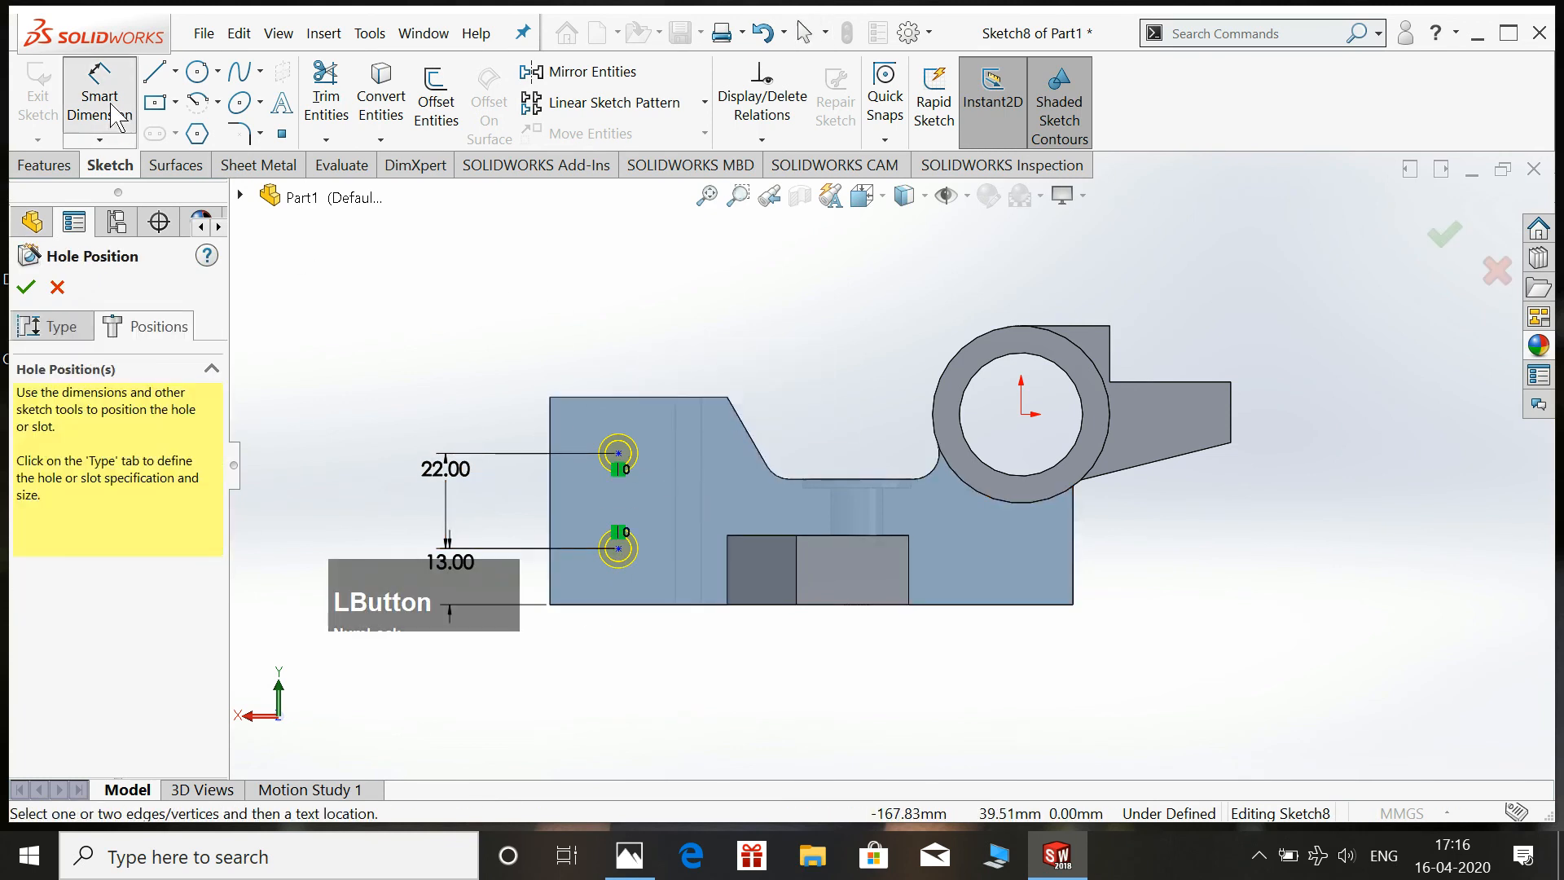
click(551, 531)
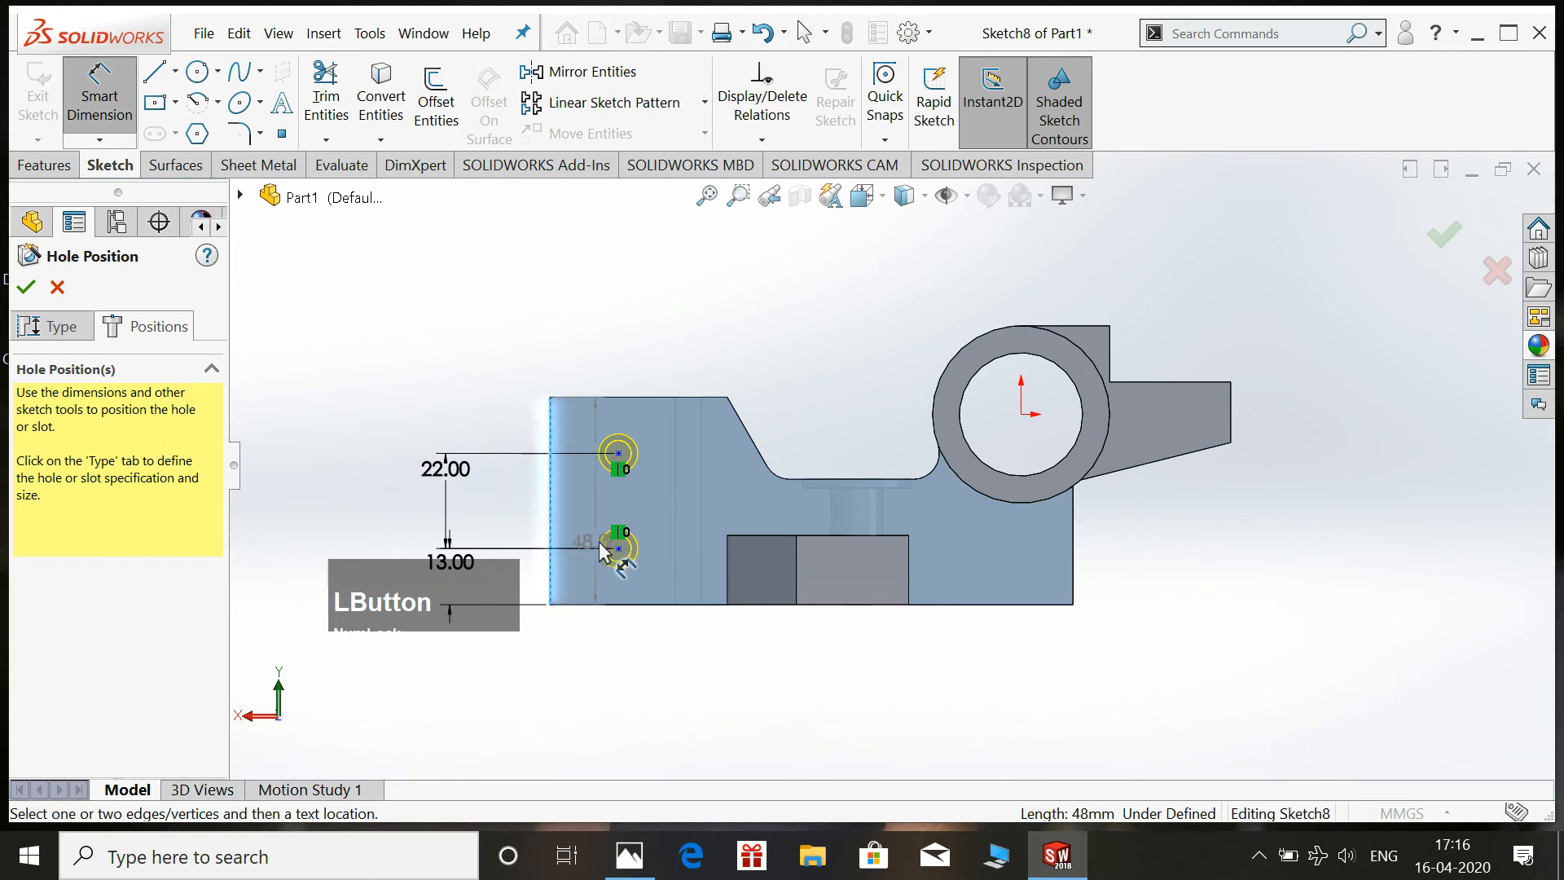
click(618, 548)
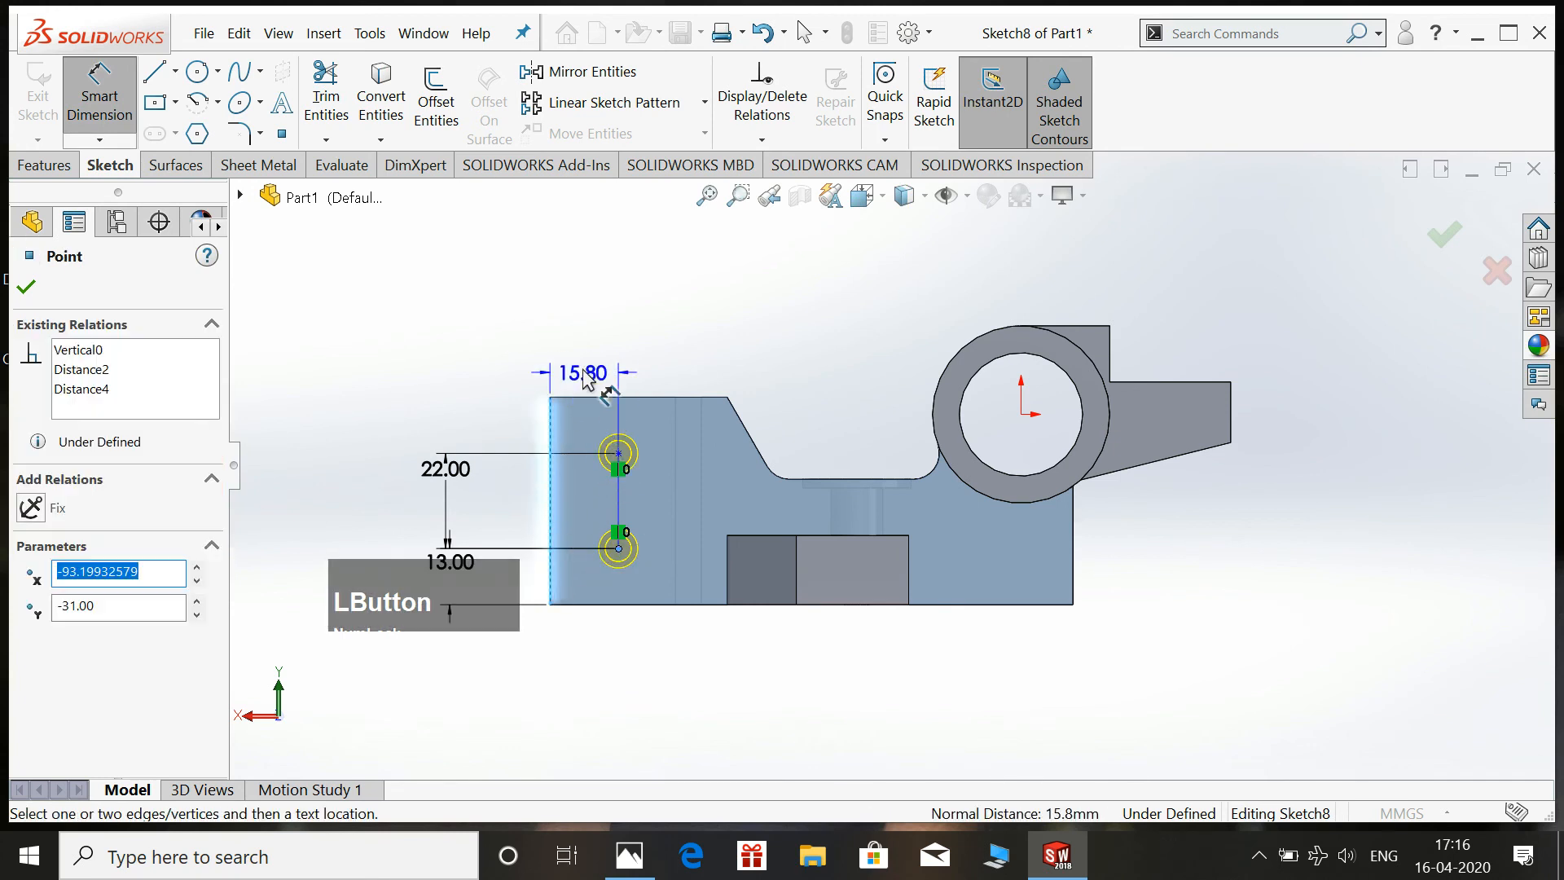
click(585, 376)
text(29/2)
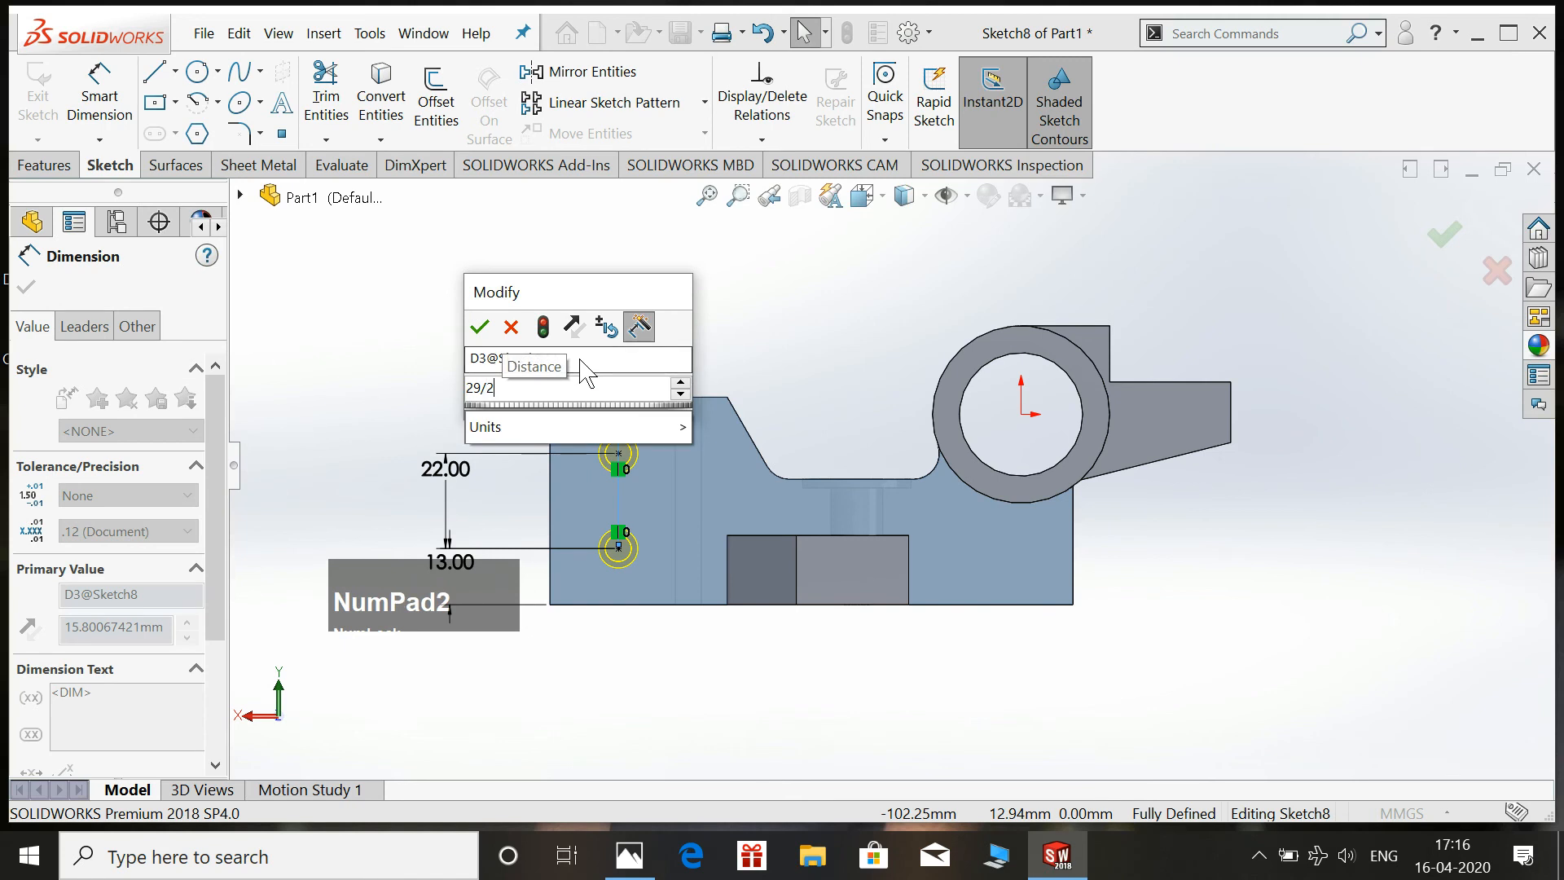
key(Return)
key(Escape)
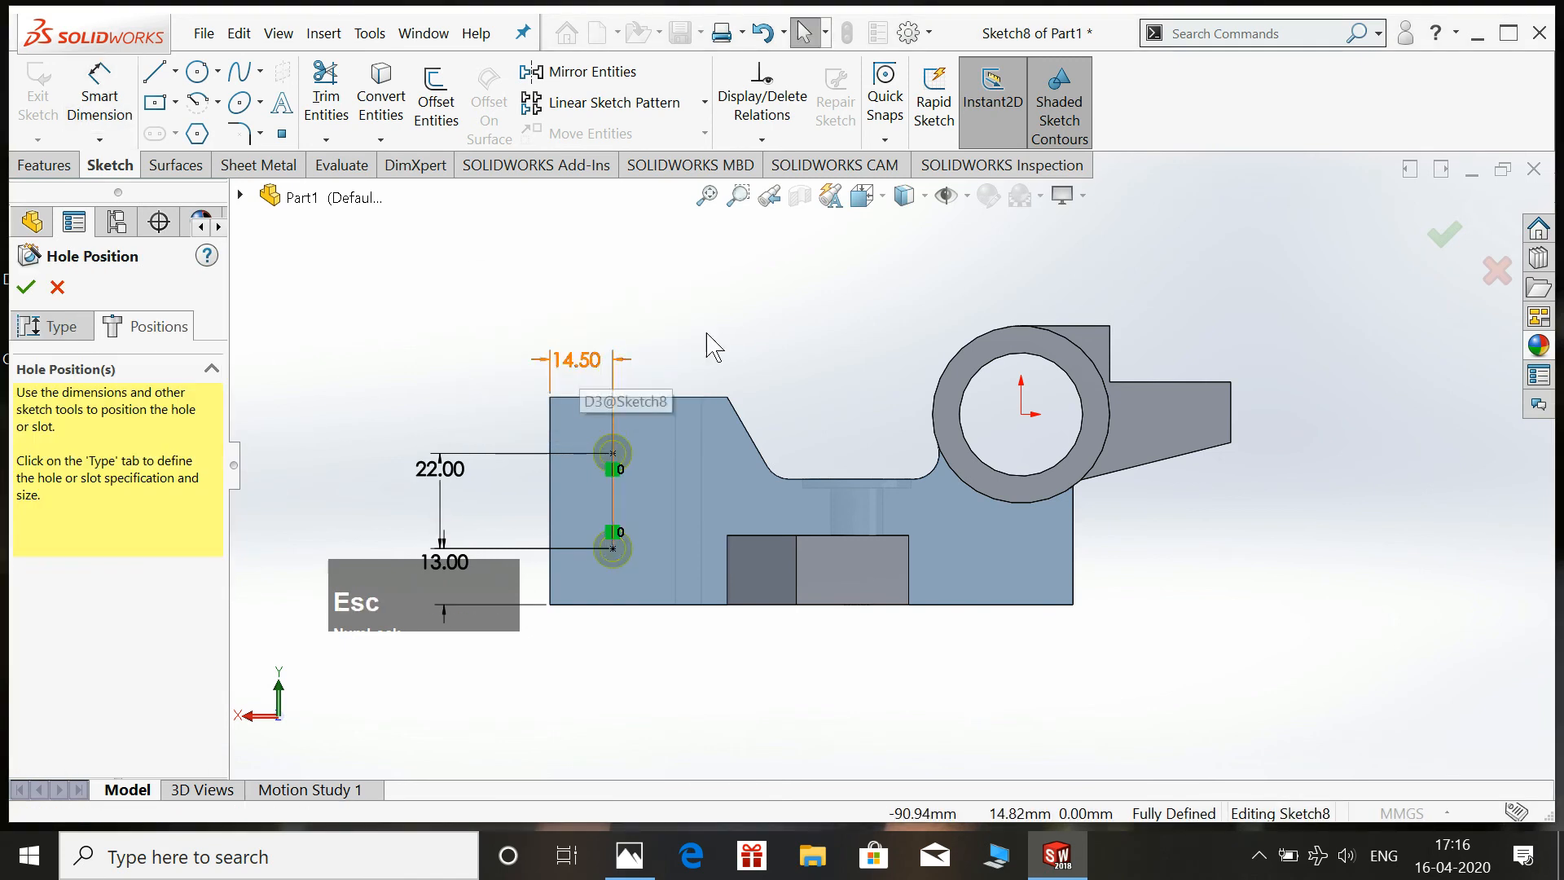
Finish the two countersunk holes and compare the part in isometric view with the reference drawing in Photos.
click(1446, 236)
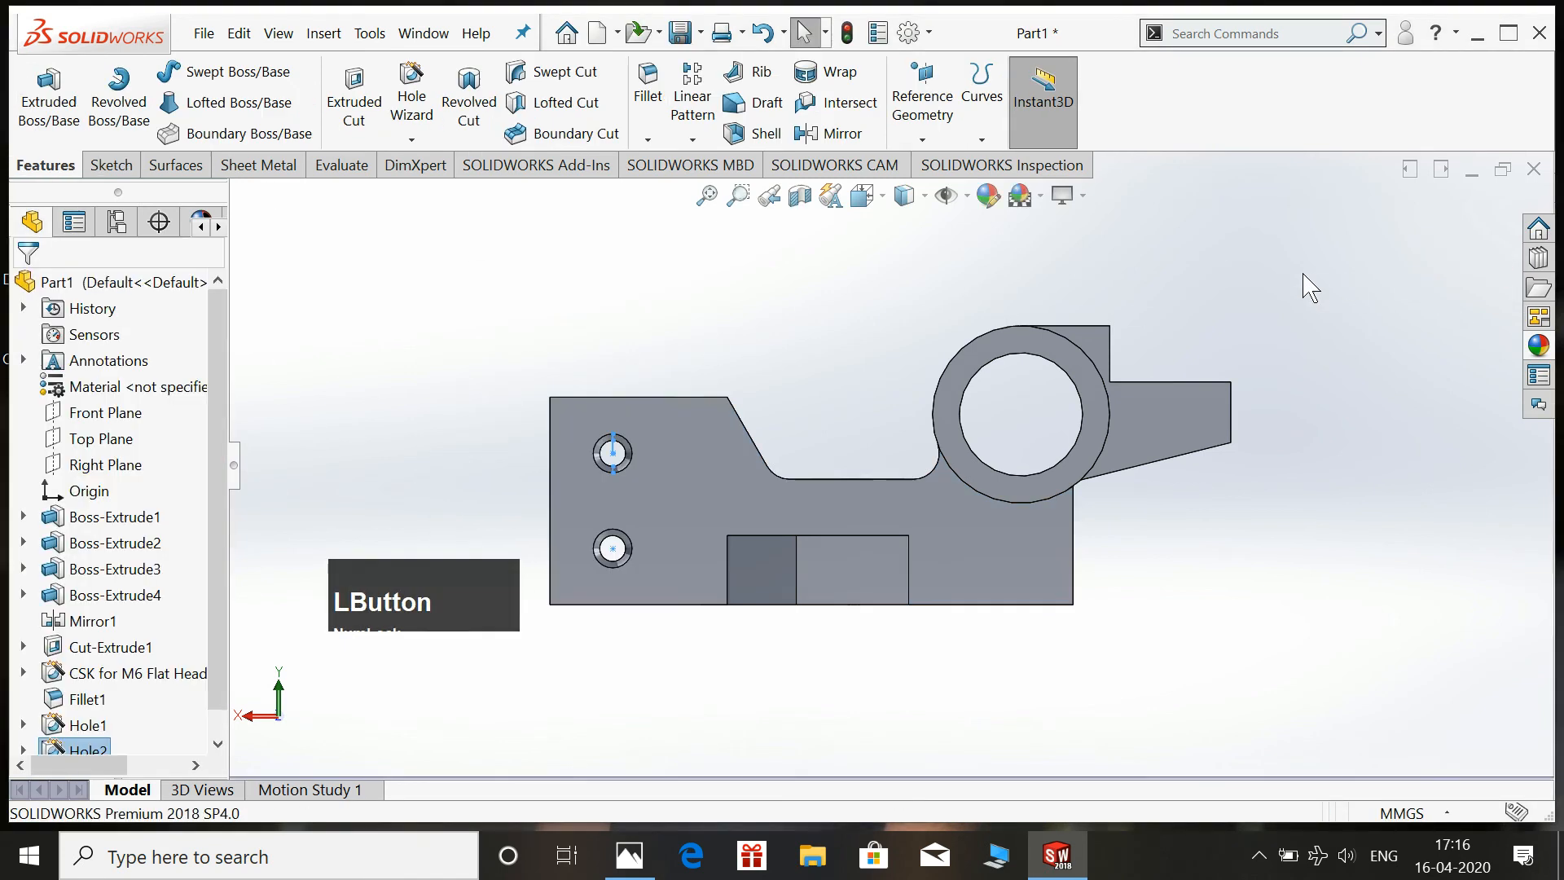
key(space)
click(1383, 240)
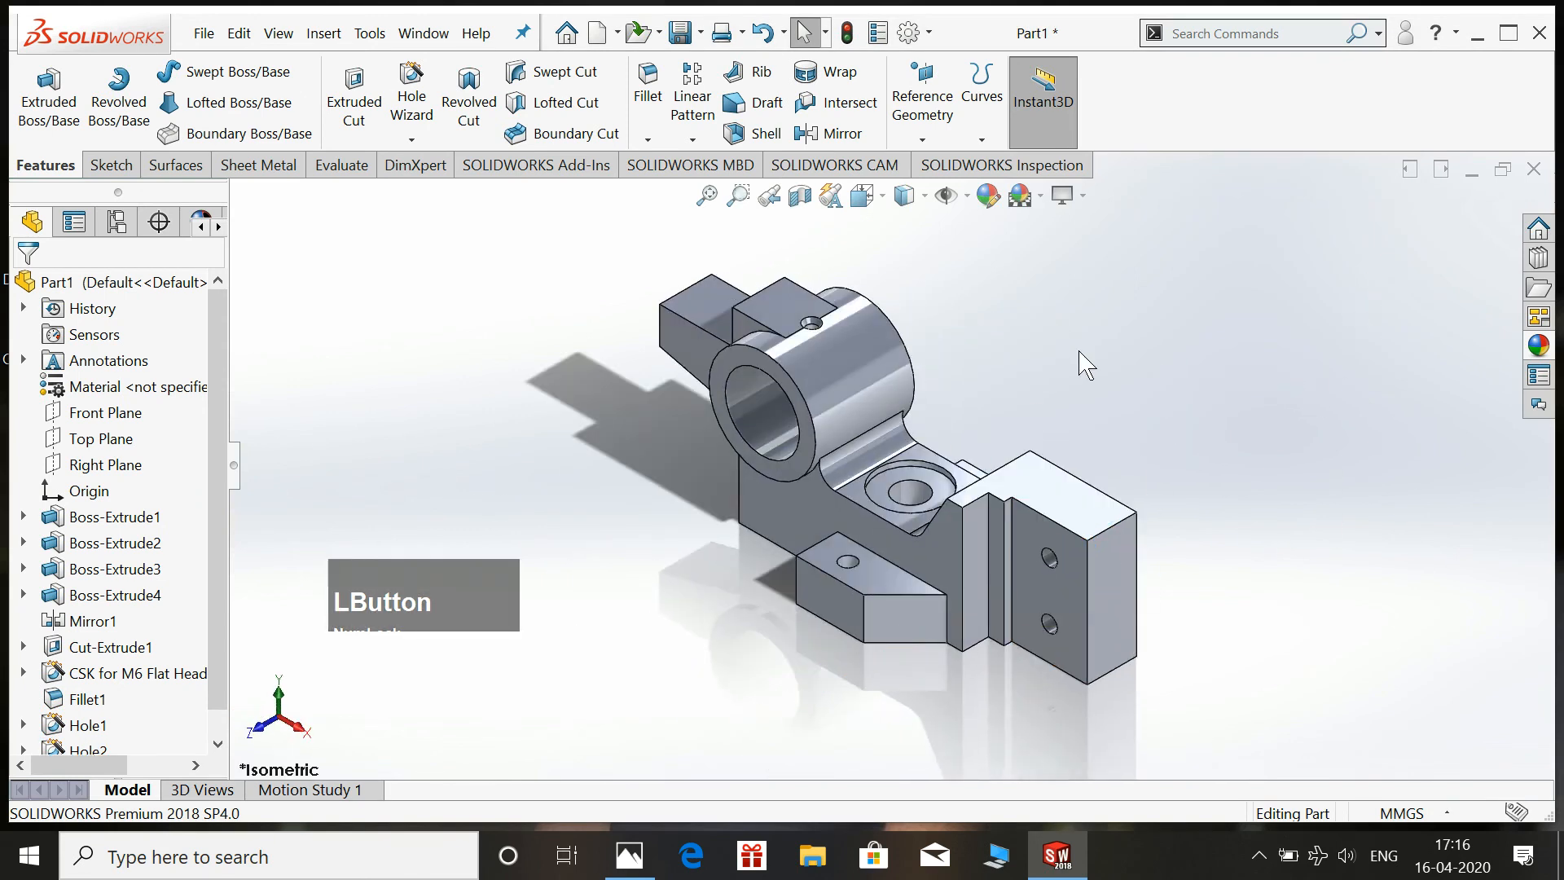
click(630, 855)
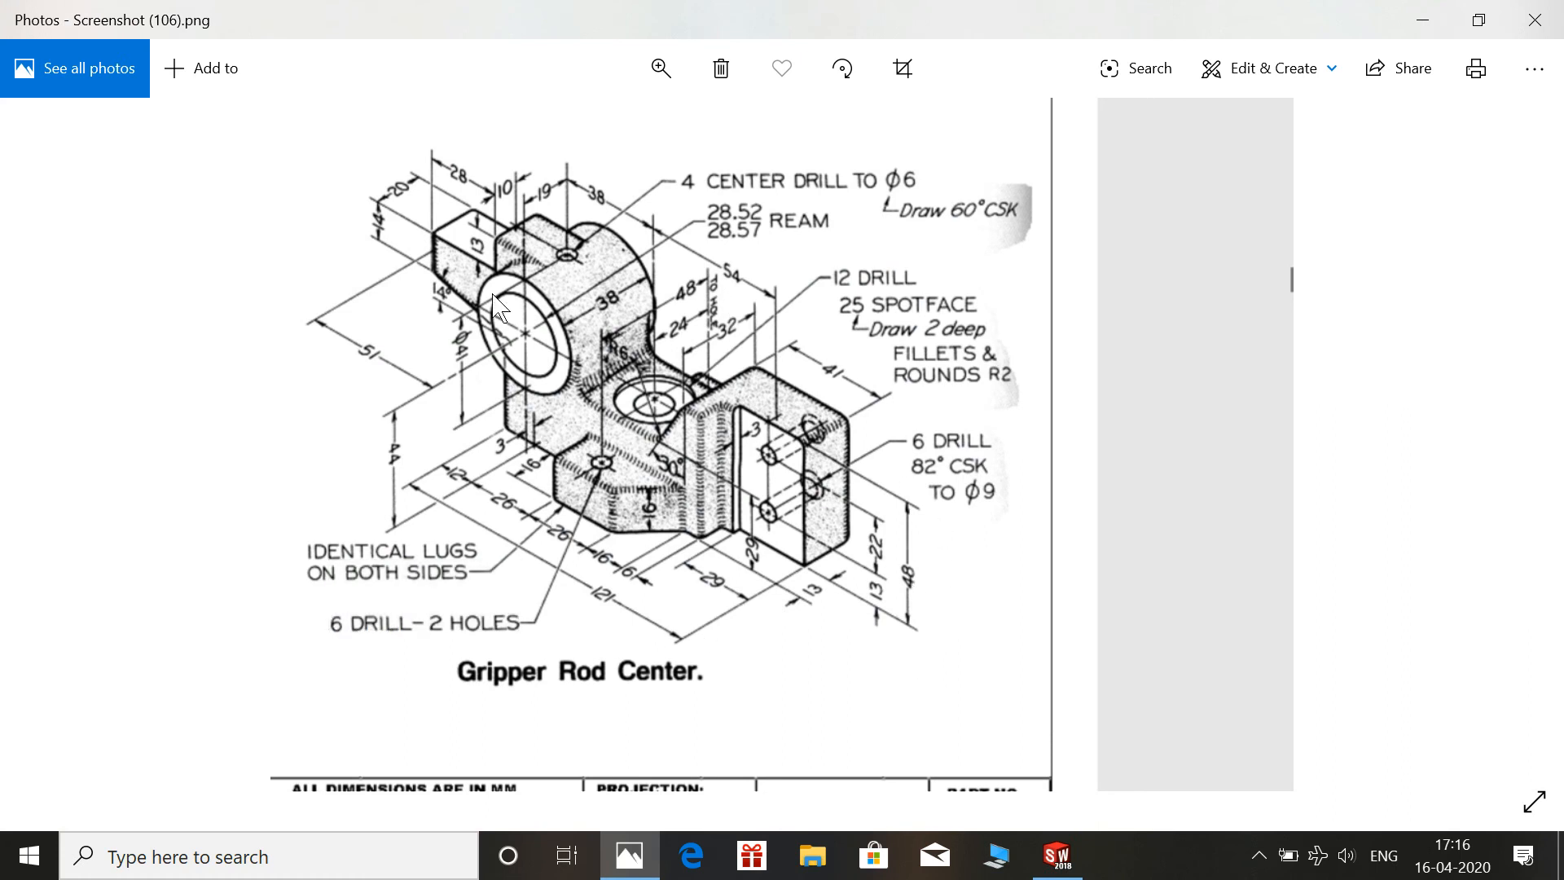
Return to SOLIDWORKS and start a Fillet with a 2 mm radius, selecting the top and vertical edges of the front lug.
click(630, 856)
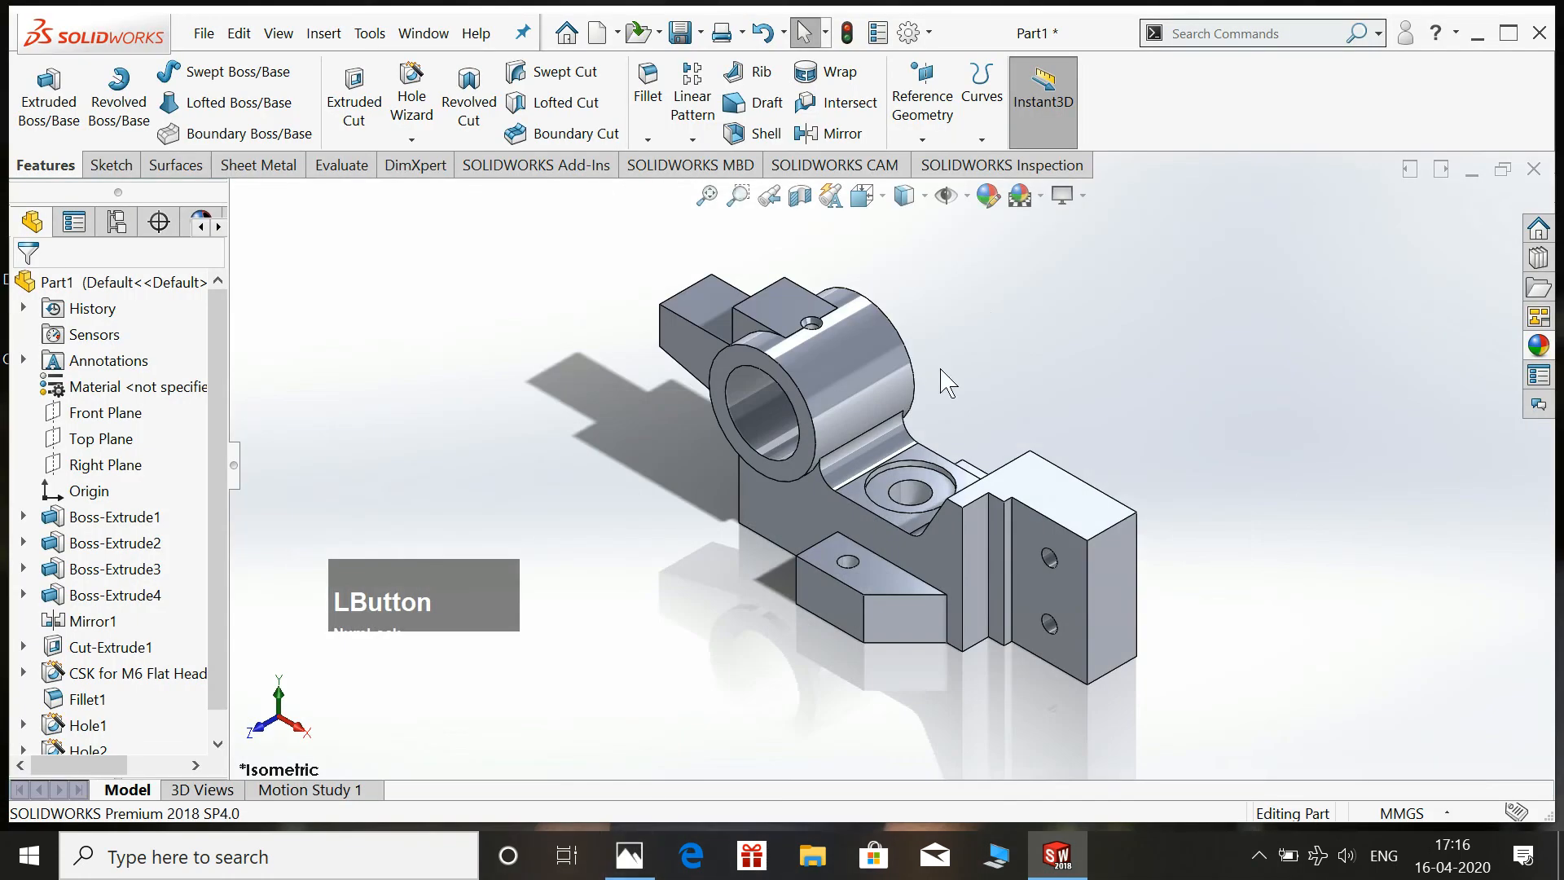
click(646, 102)
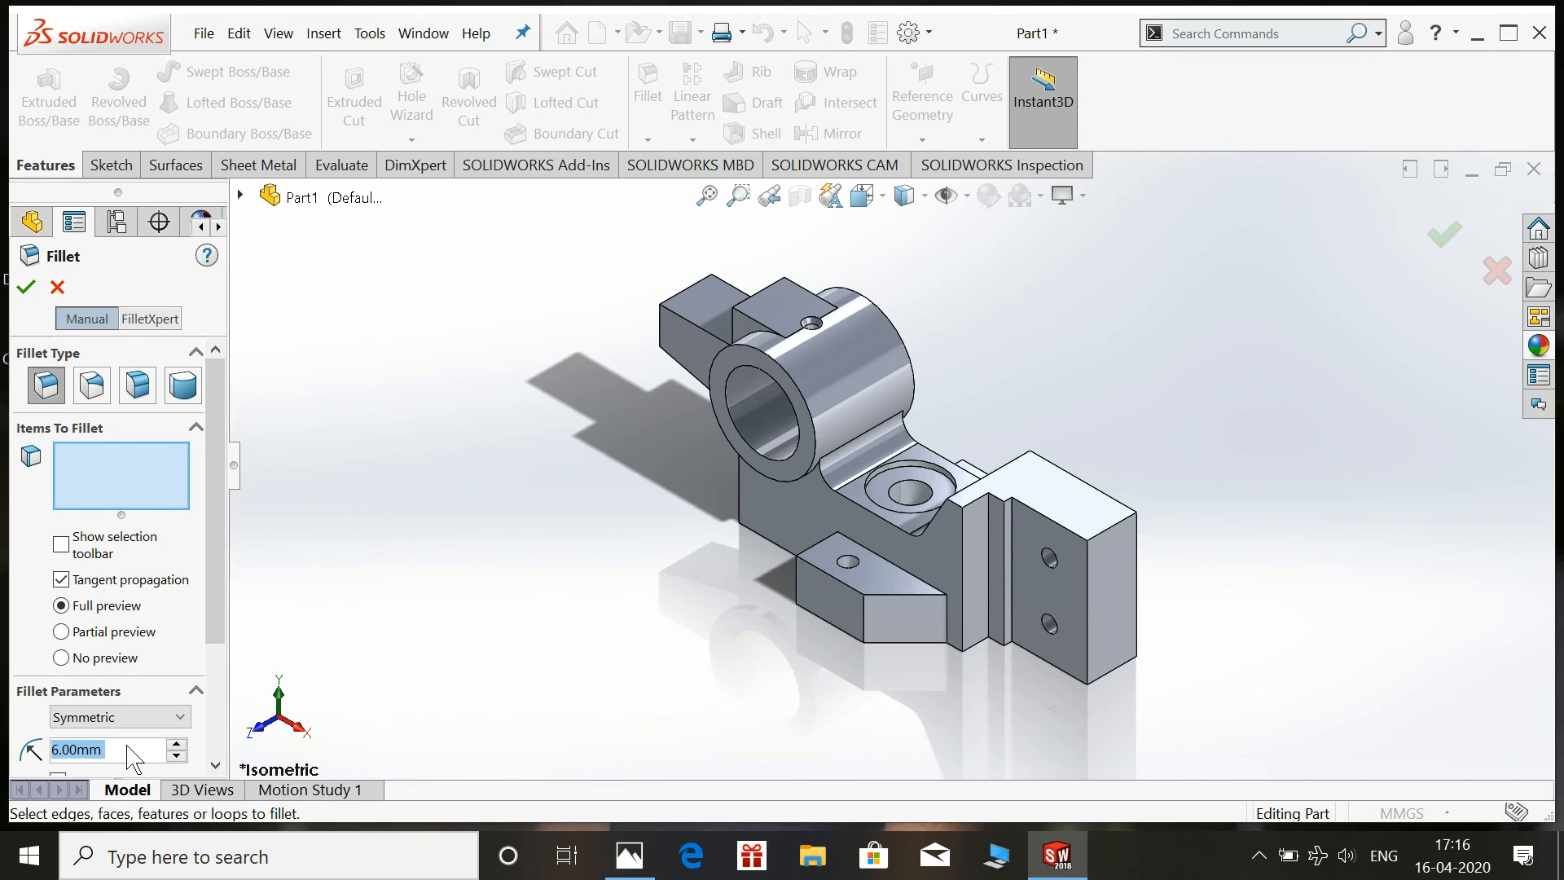
text(2)
key(Return)
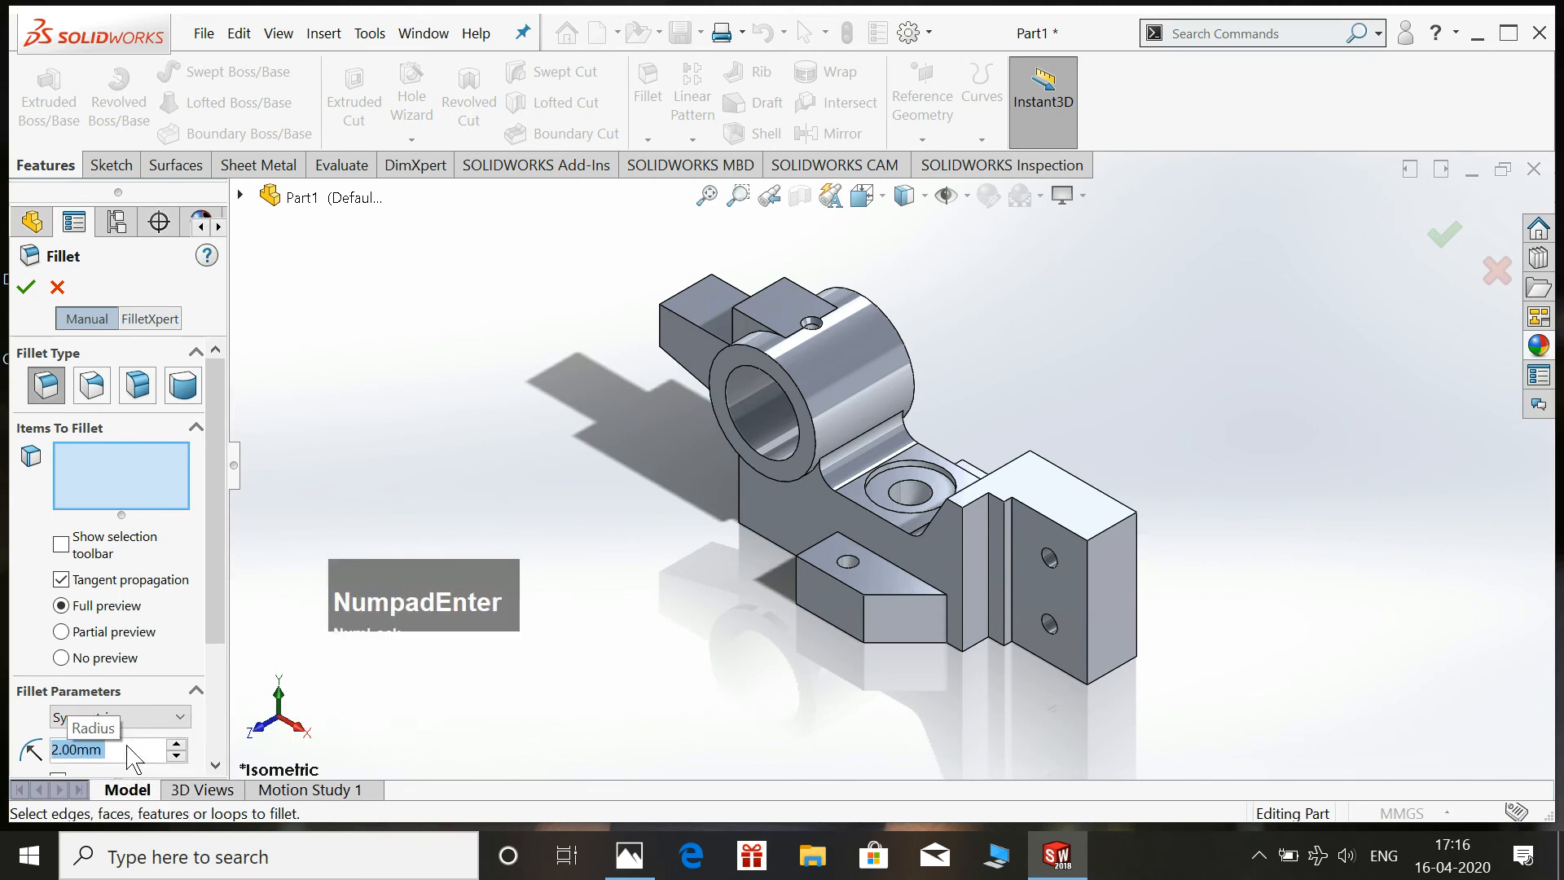
click(878, 595)
click(864, 622)
click(850, 588)
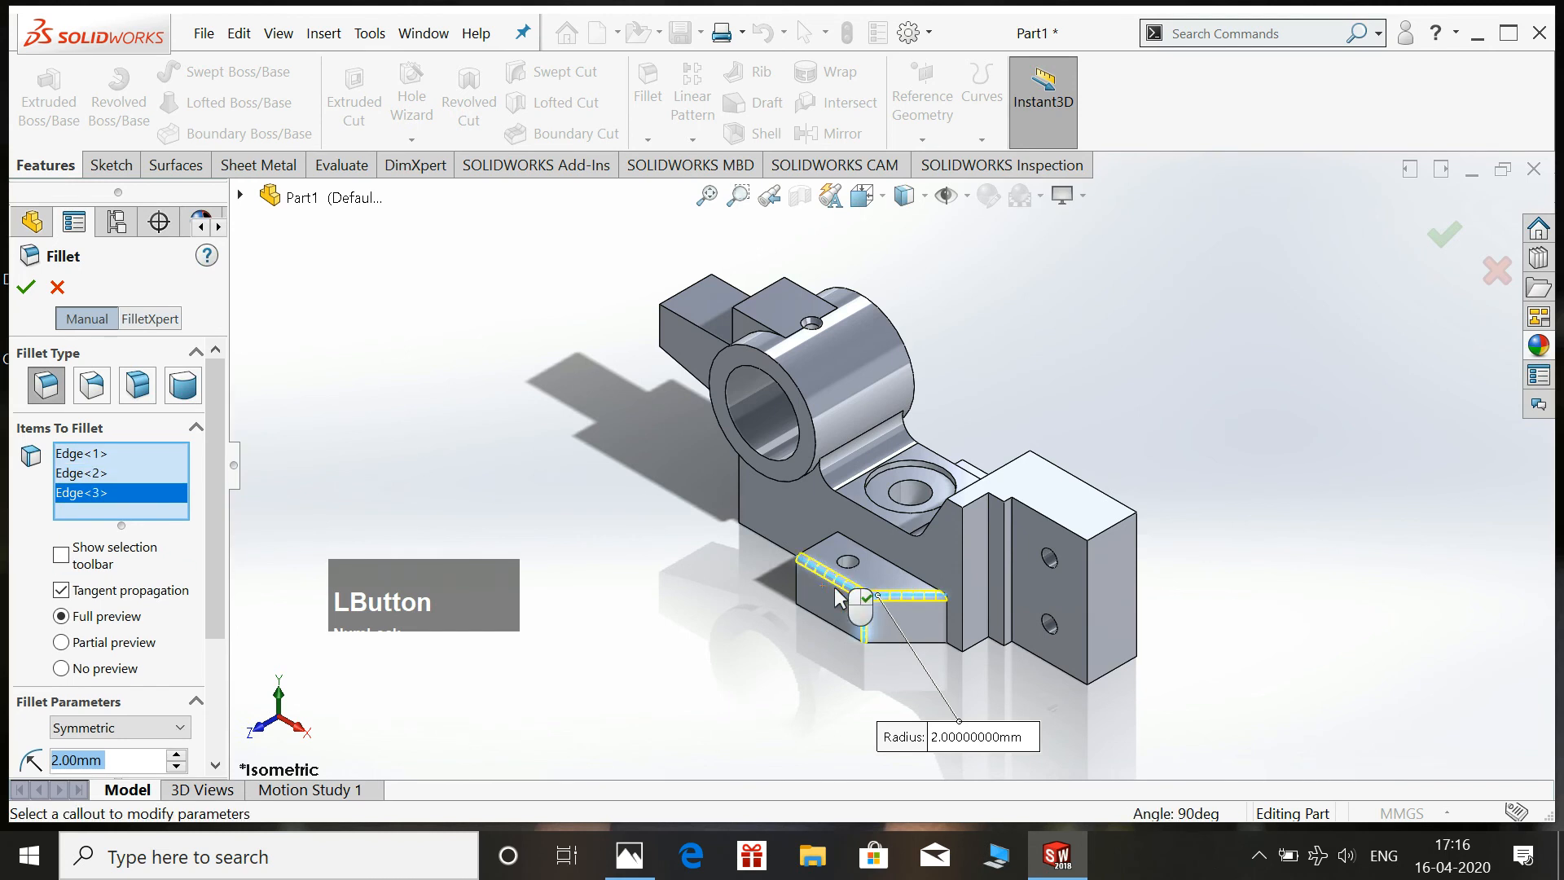
click(800, 587)
click(823, 557)
click(871, 561)
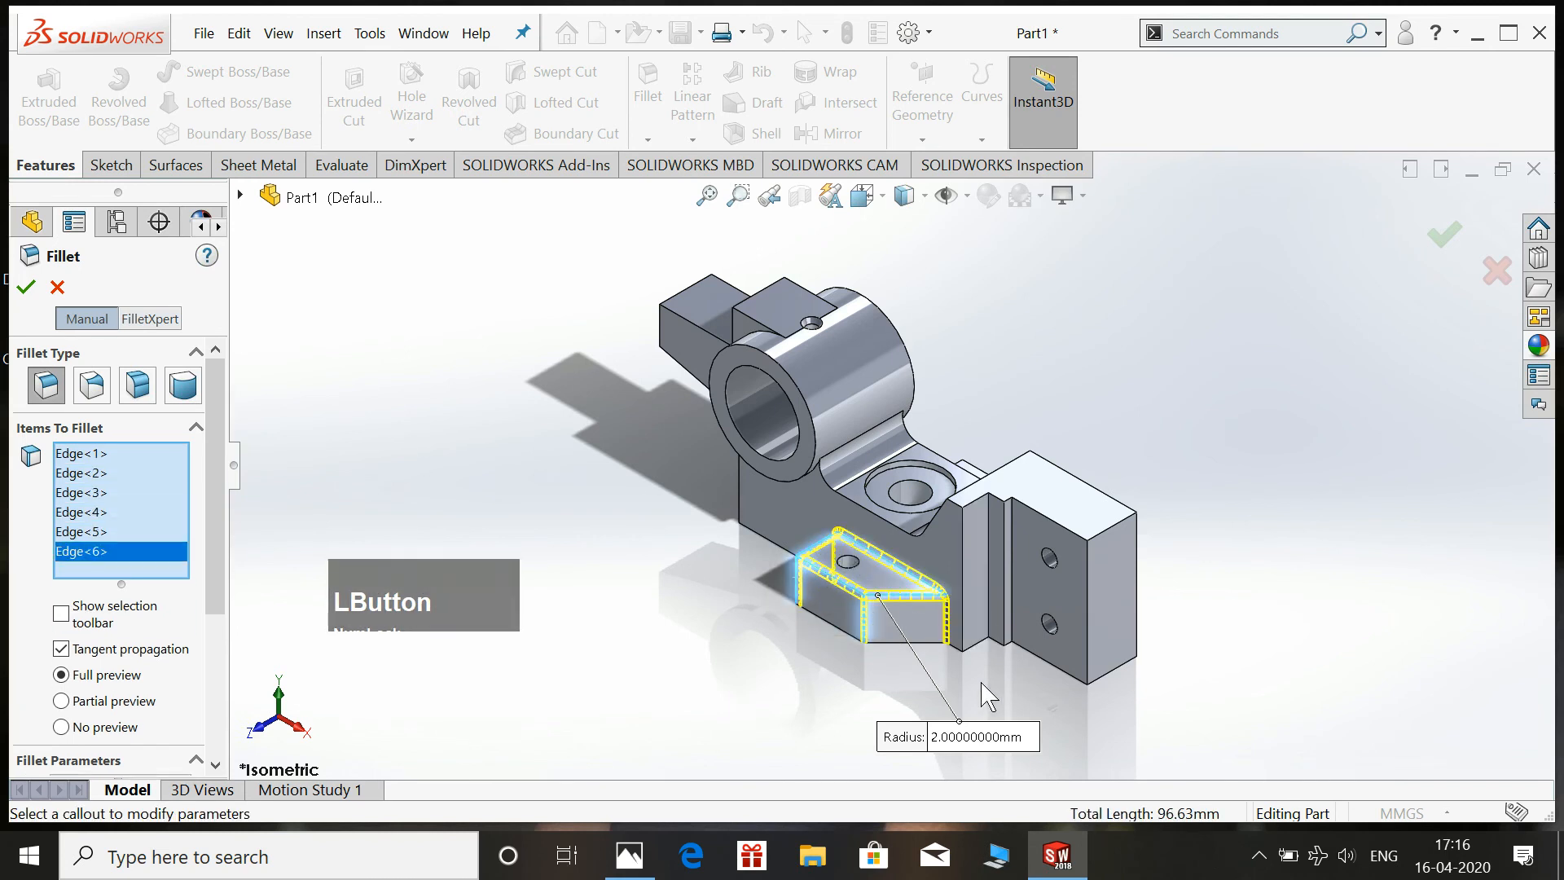
Add the narrow step's two vertical edges and short top edge to the fillet, checking them against the drawing in Photos.
scroll(954, 603, down, 2)
click(930, 569)
click(955, 416)
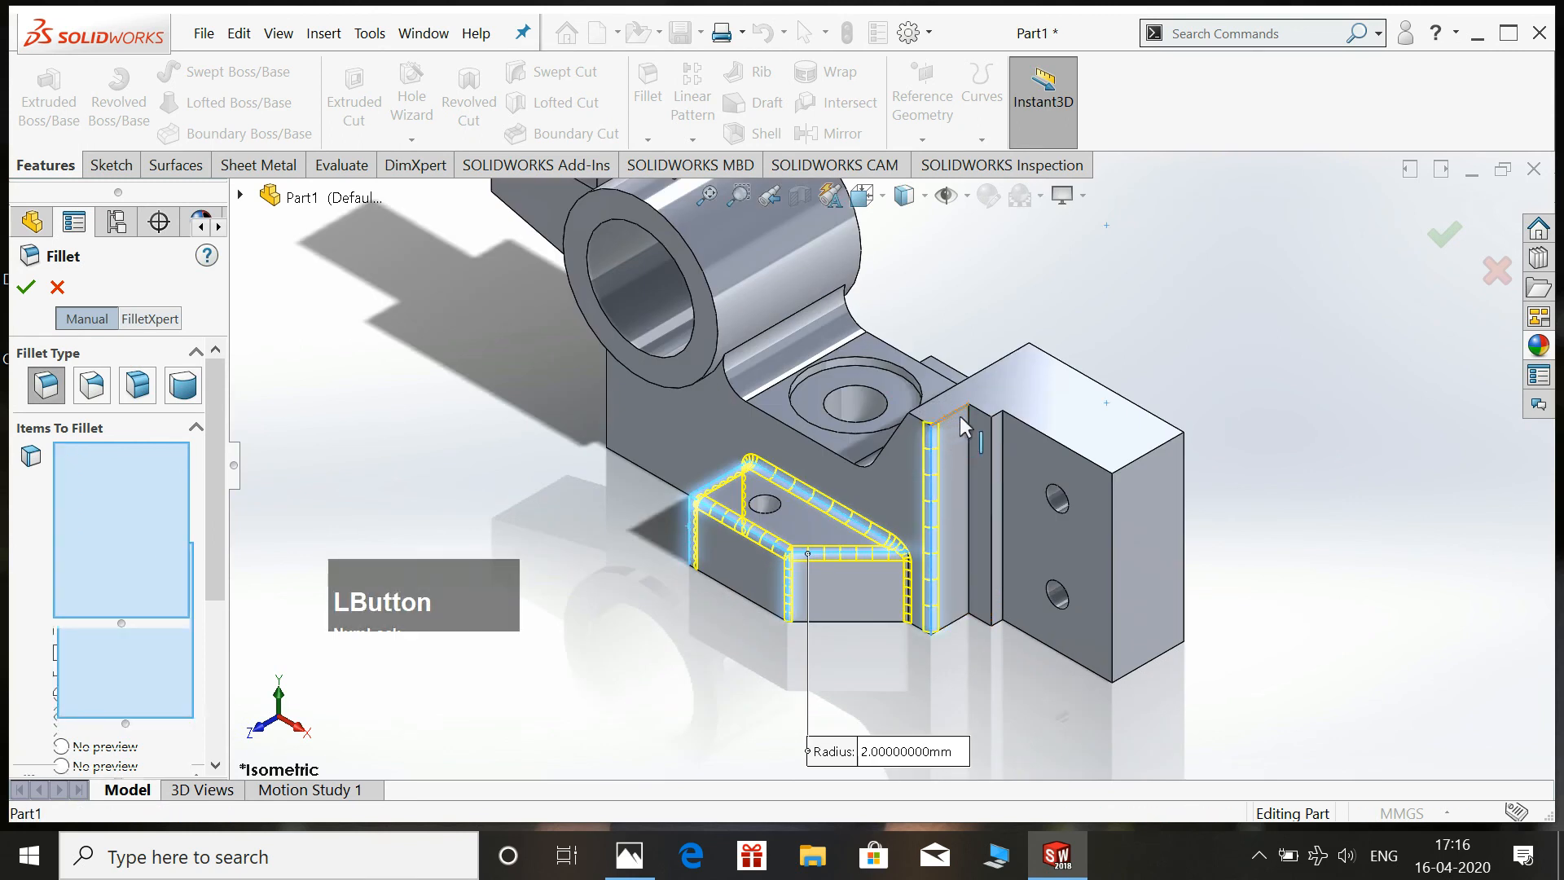
click(632, 854)
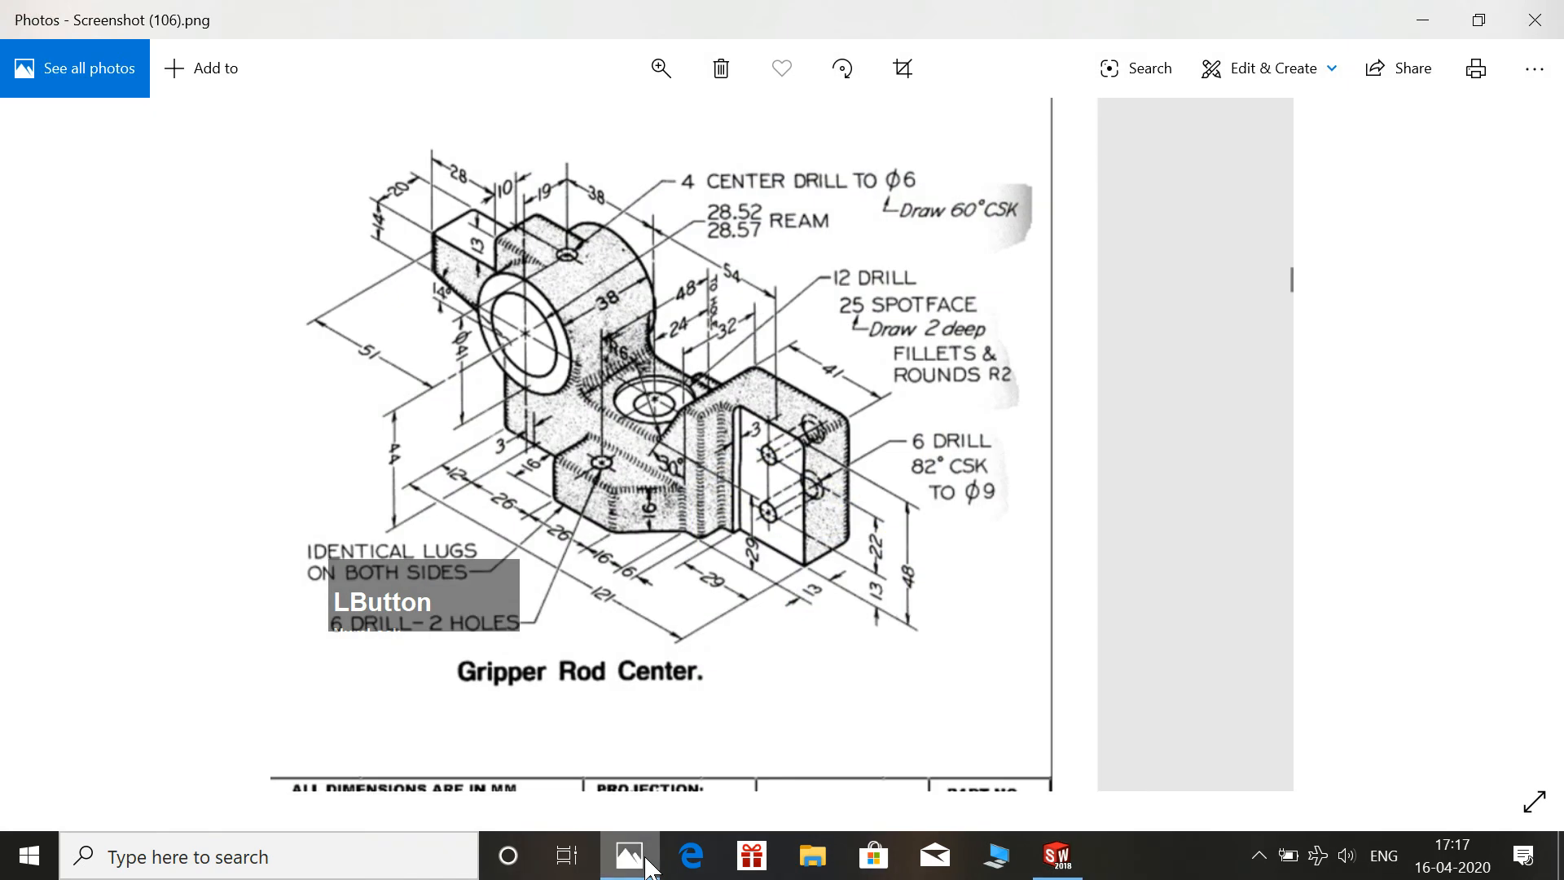
click(649, 865)
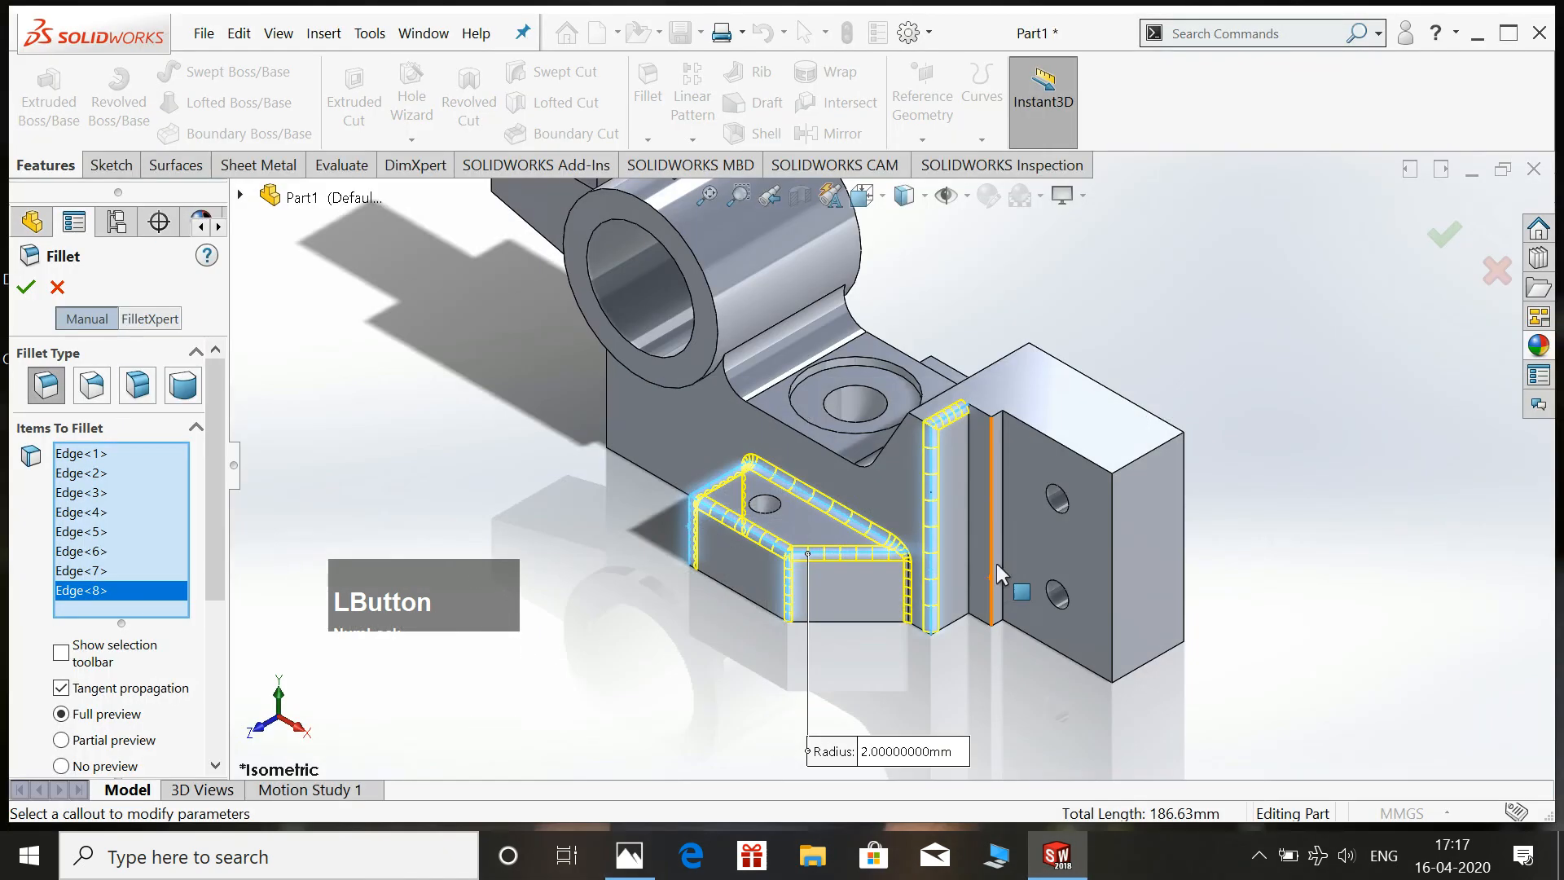
click(969, 504)
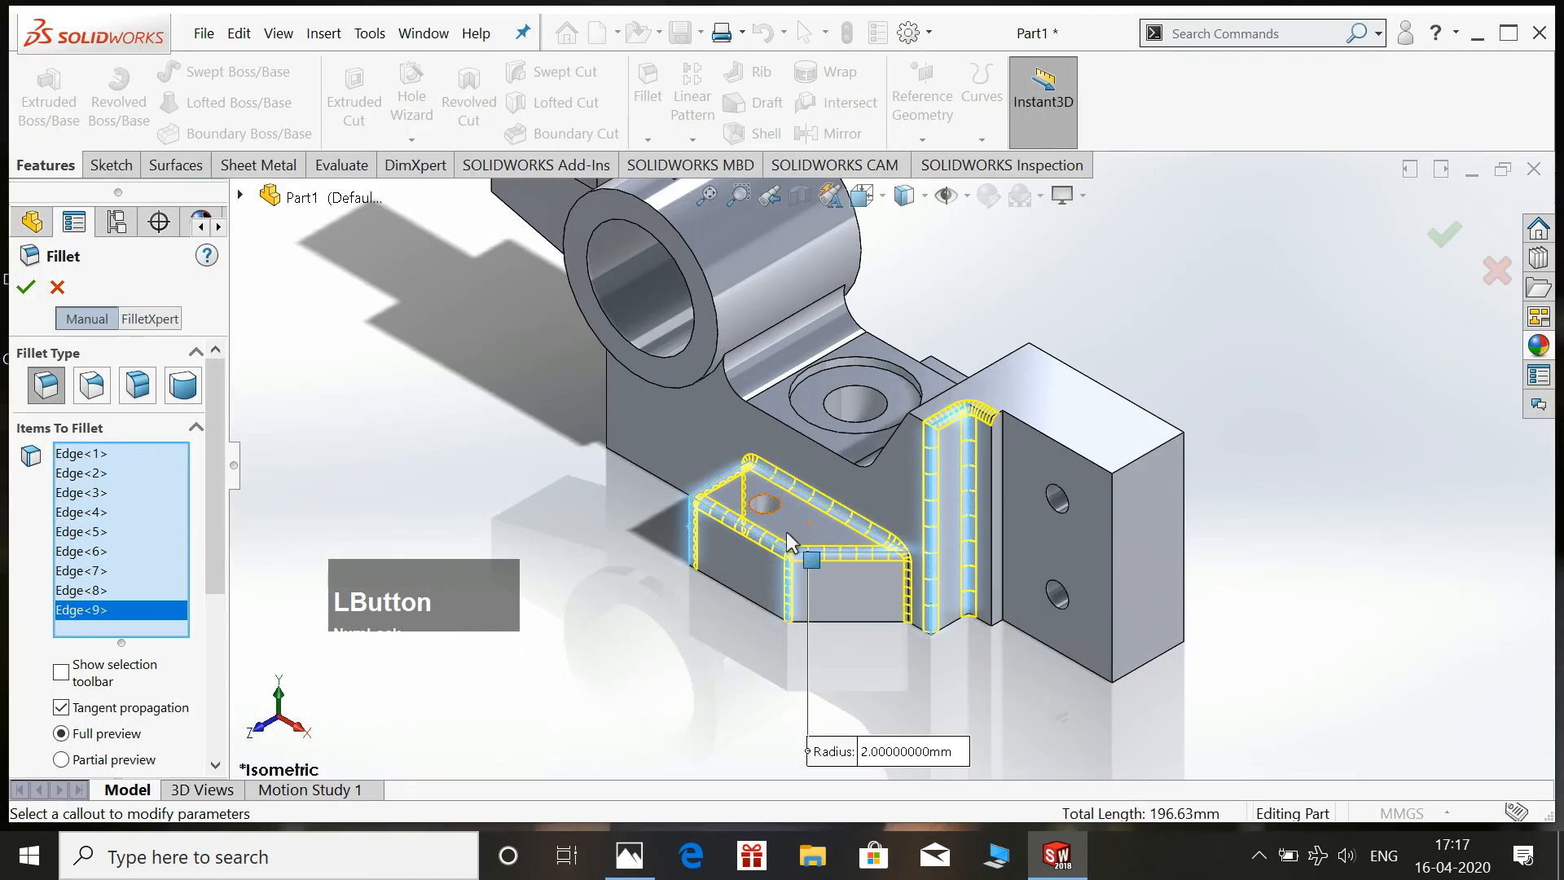
Add the base's curved and sloped upper front edge and the short top edge beside it to the fillet, consulting the drawing in Photos.
click(645, 860)
click(648, 857)
click(843, 457)
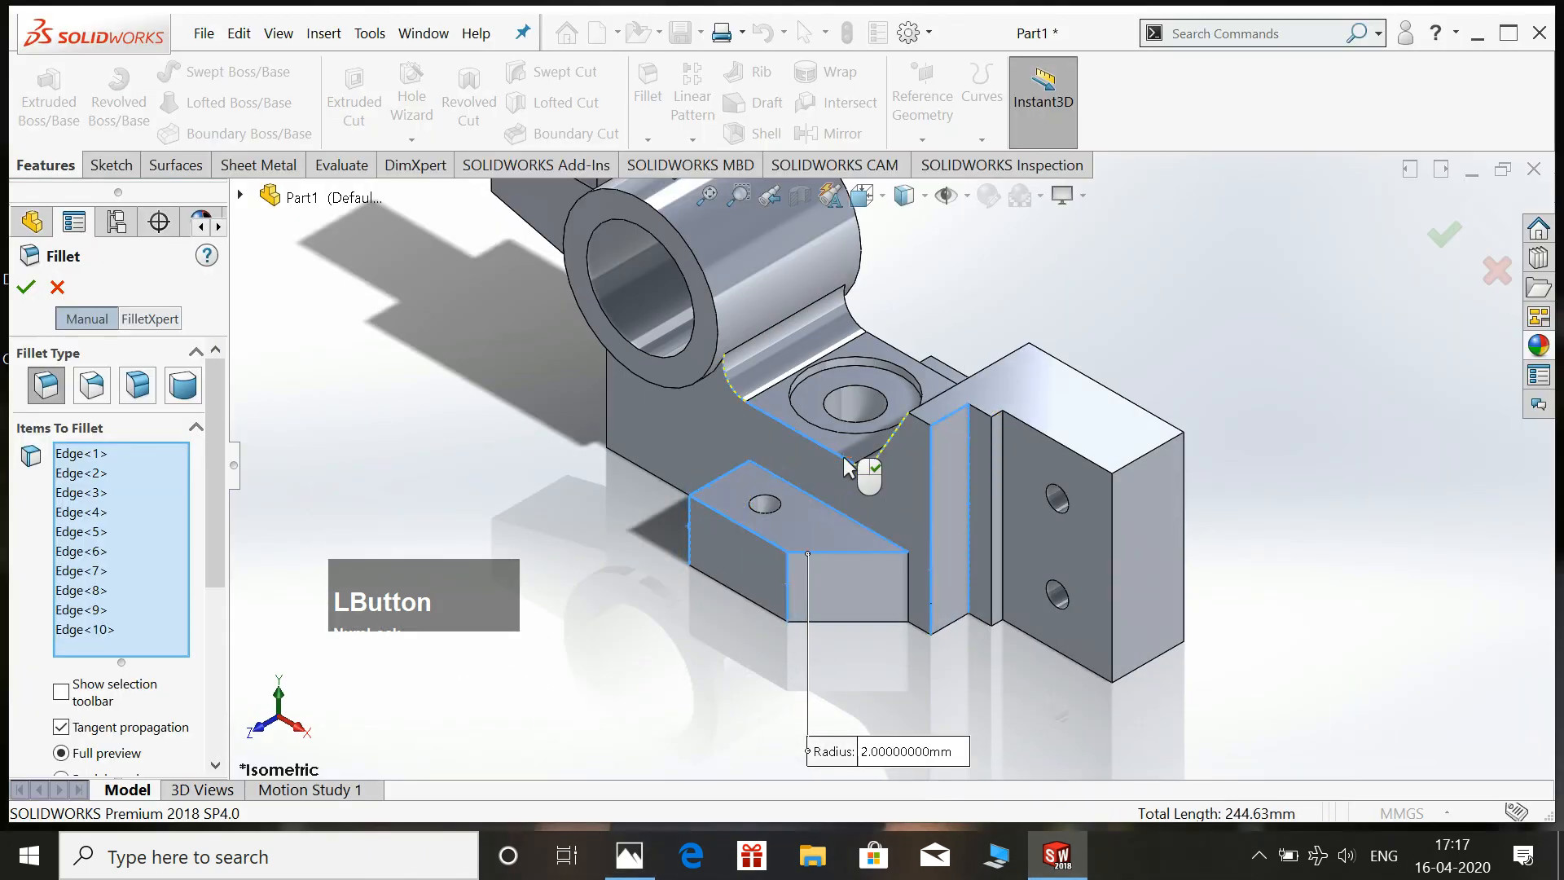
click(632, 855)
click(638, 855)
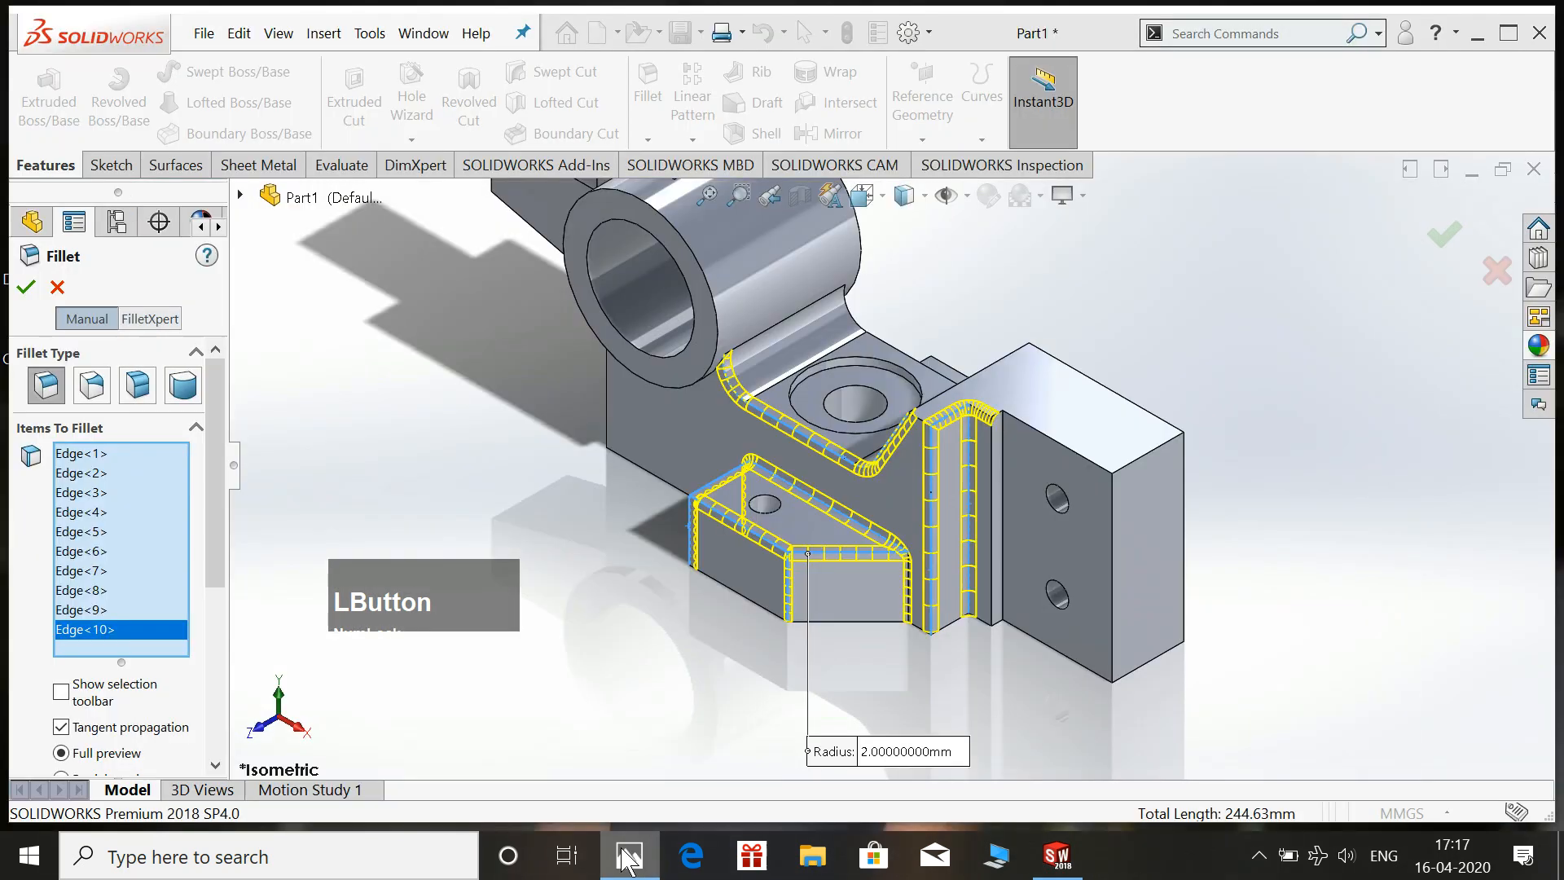
click(629, 857)
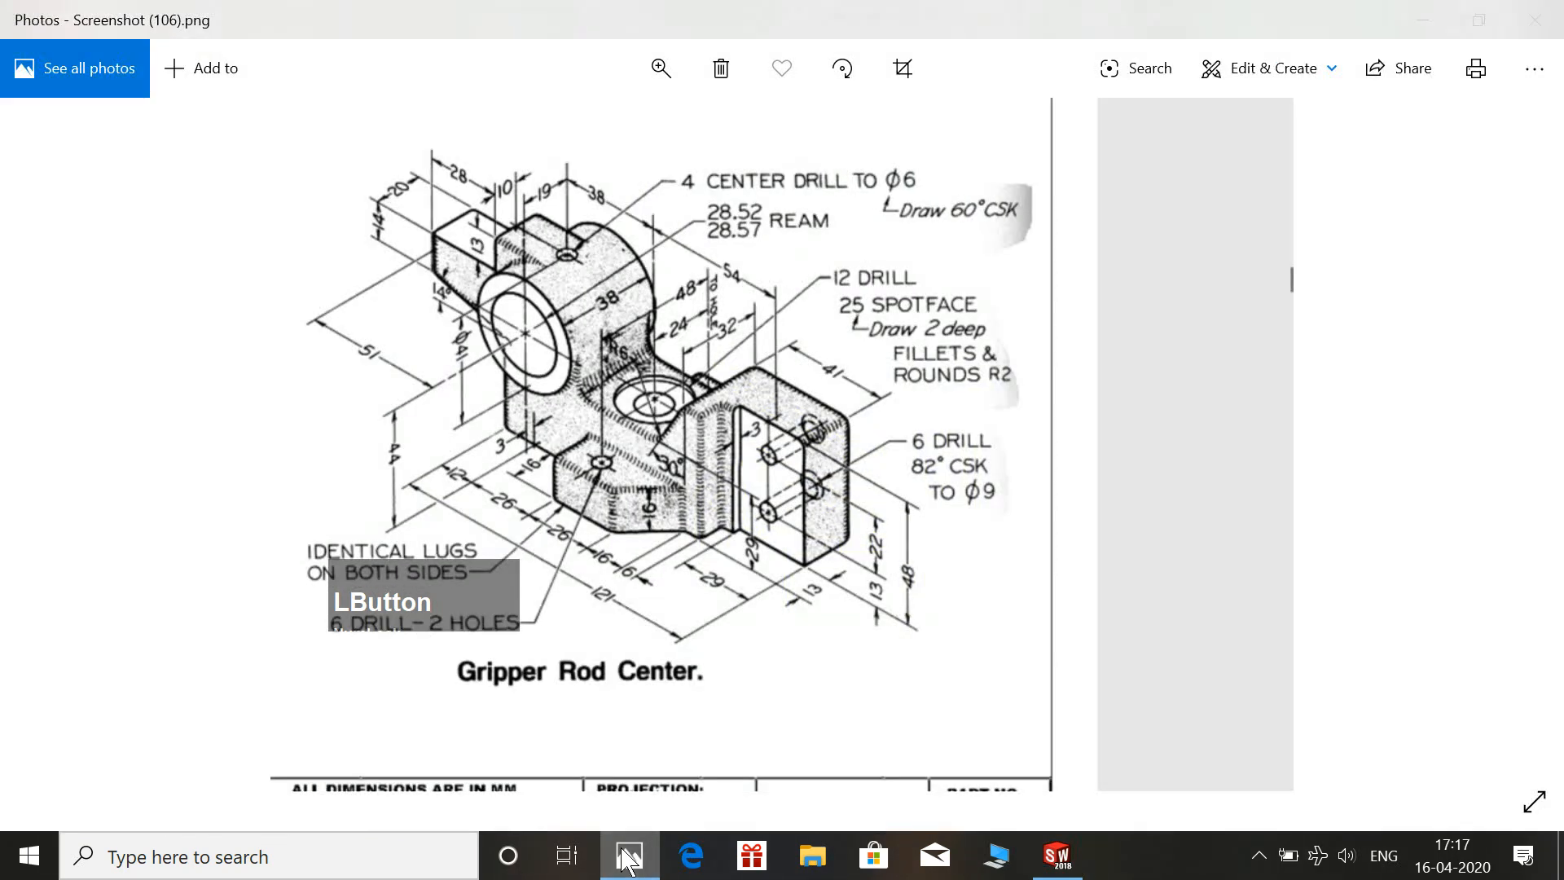
click(629, 857)
click(922, 422)
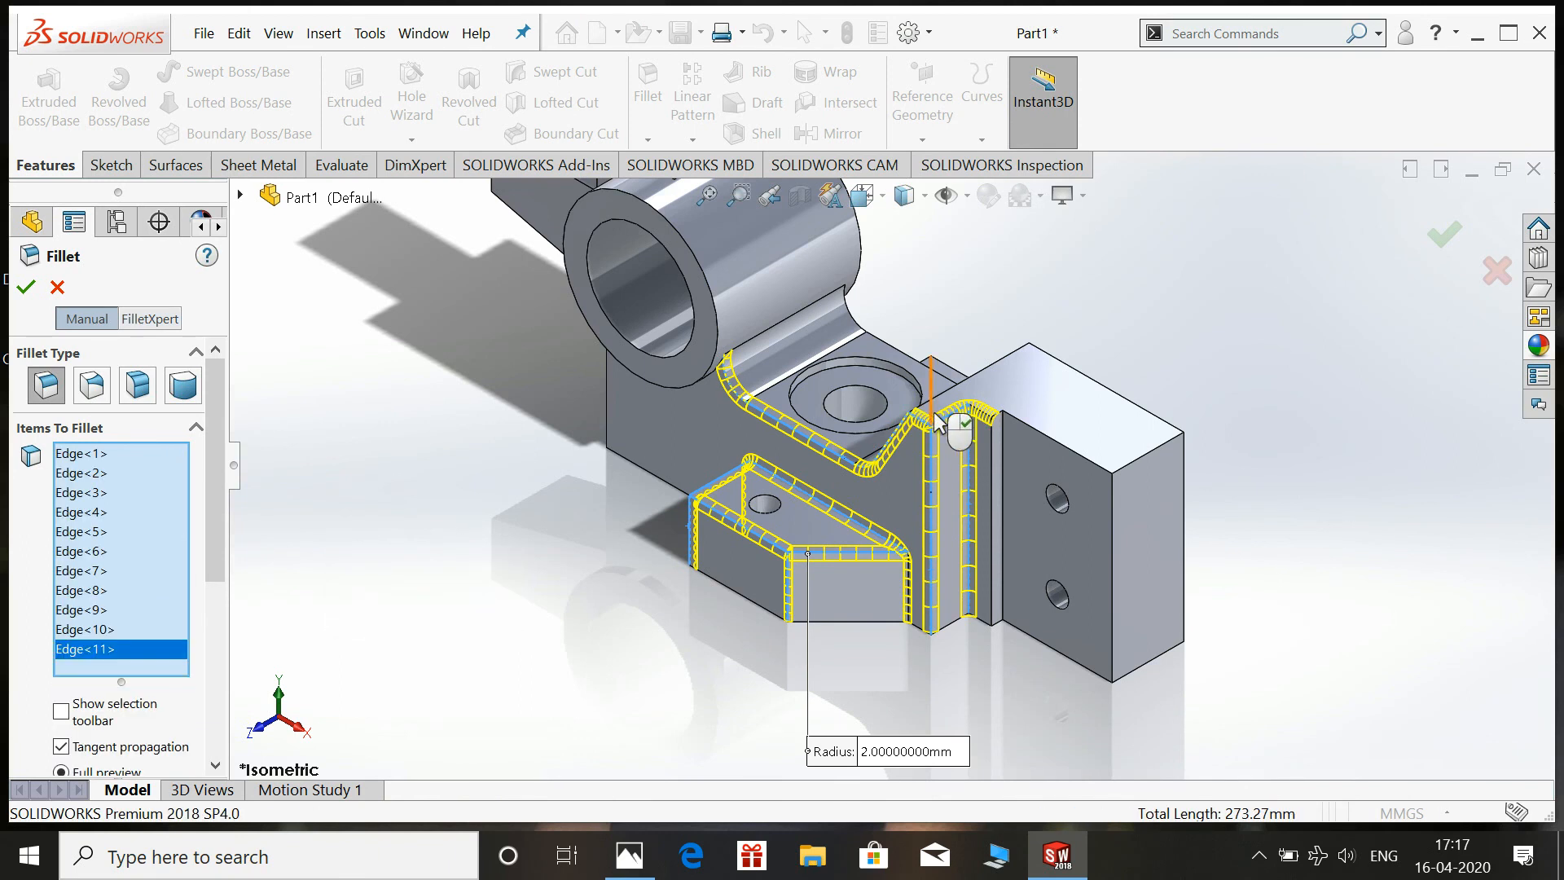
click(632, 855)
click(646, 860)
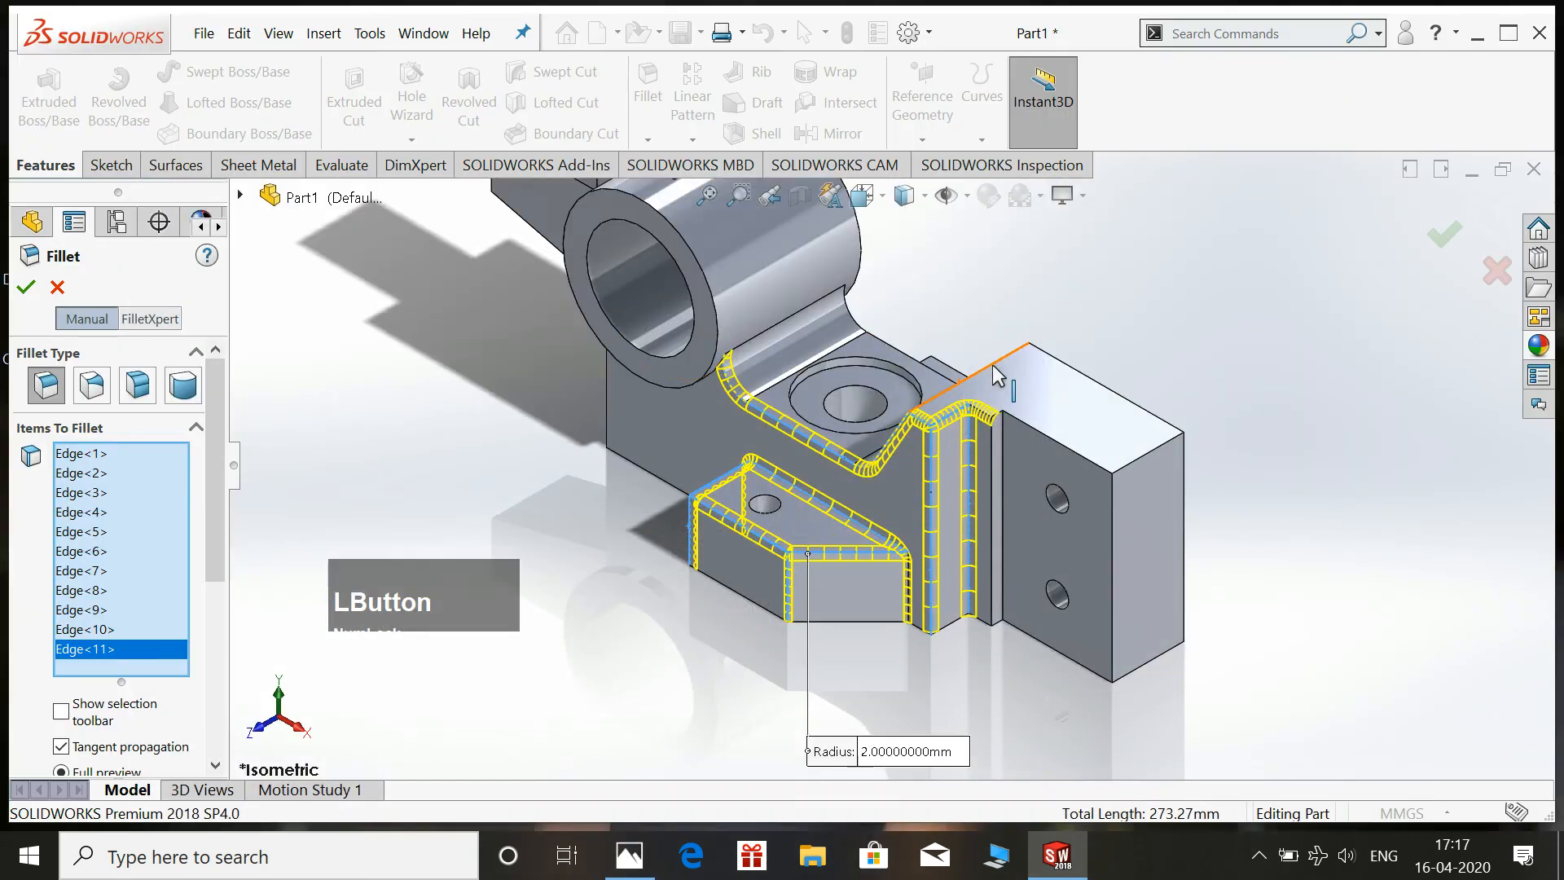
Add the end block's top side, rear and outer edges plus its outer vertical edge to the fillet, following the drawing in Photos.
click(992, 368)
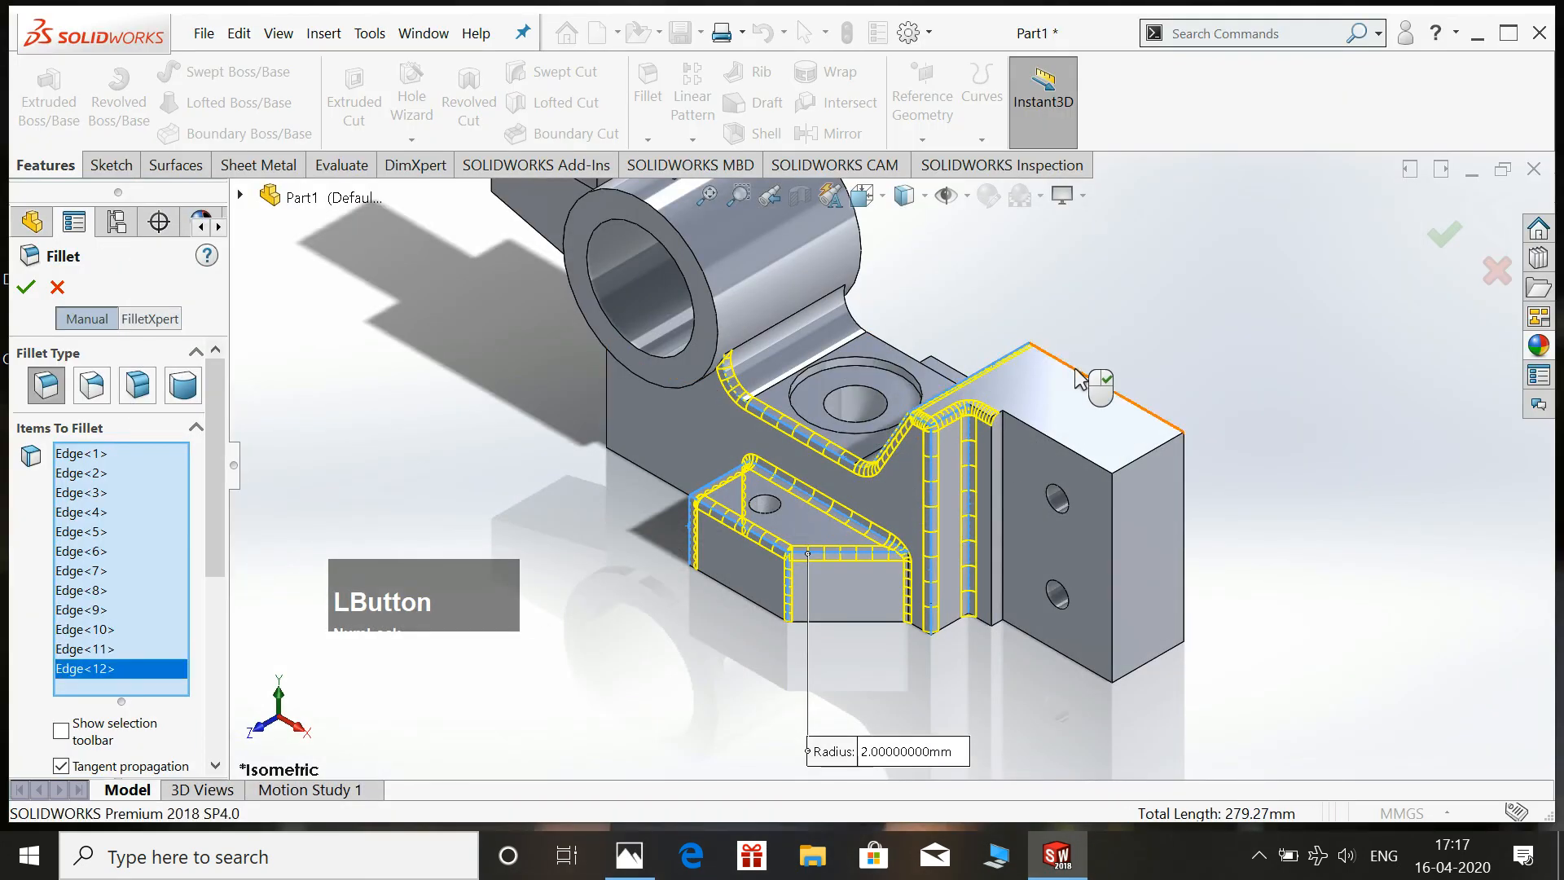
click(1076, 372)
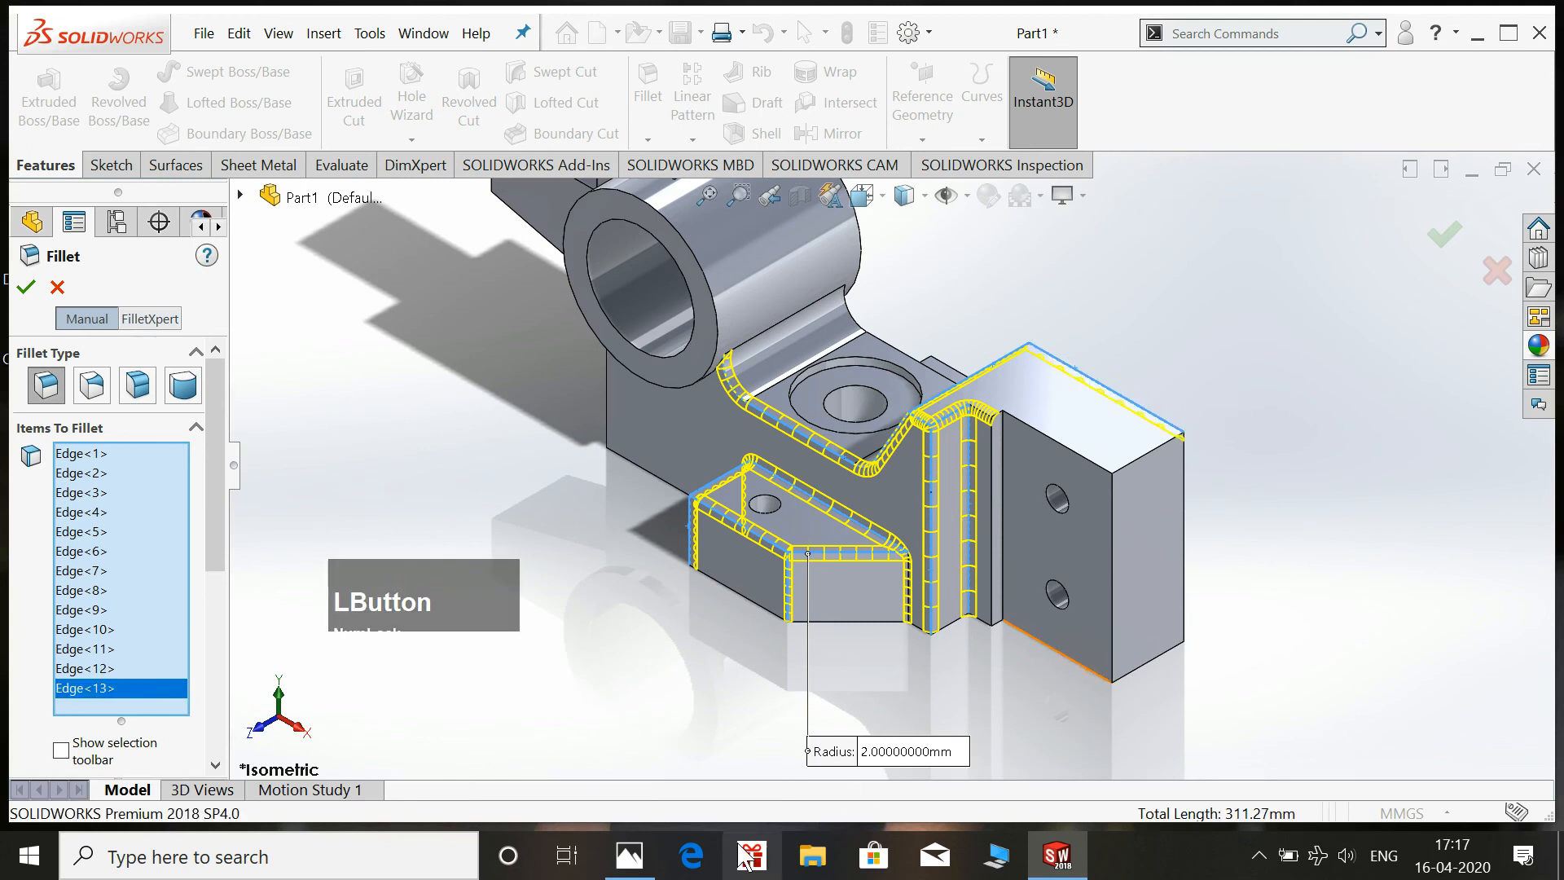
click(635, 854)
click(634, 854)
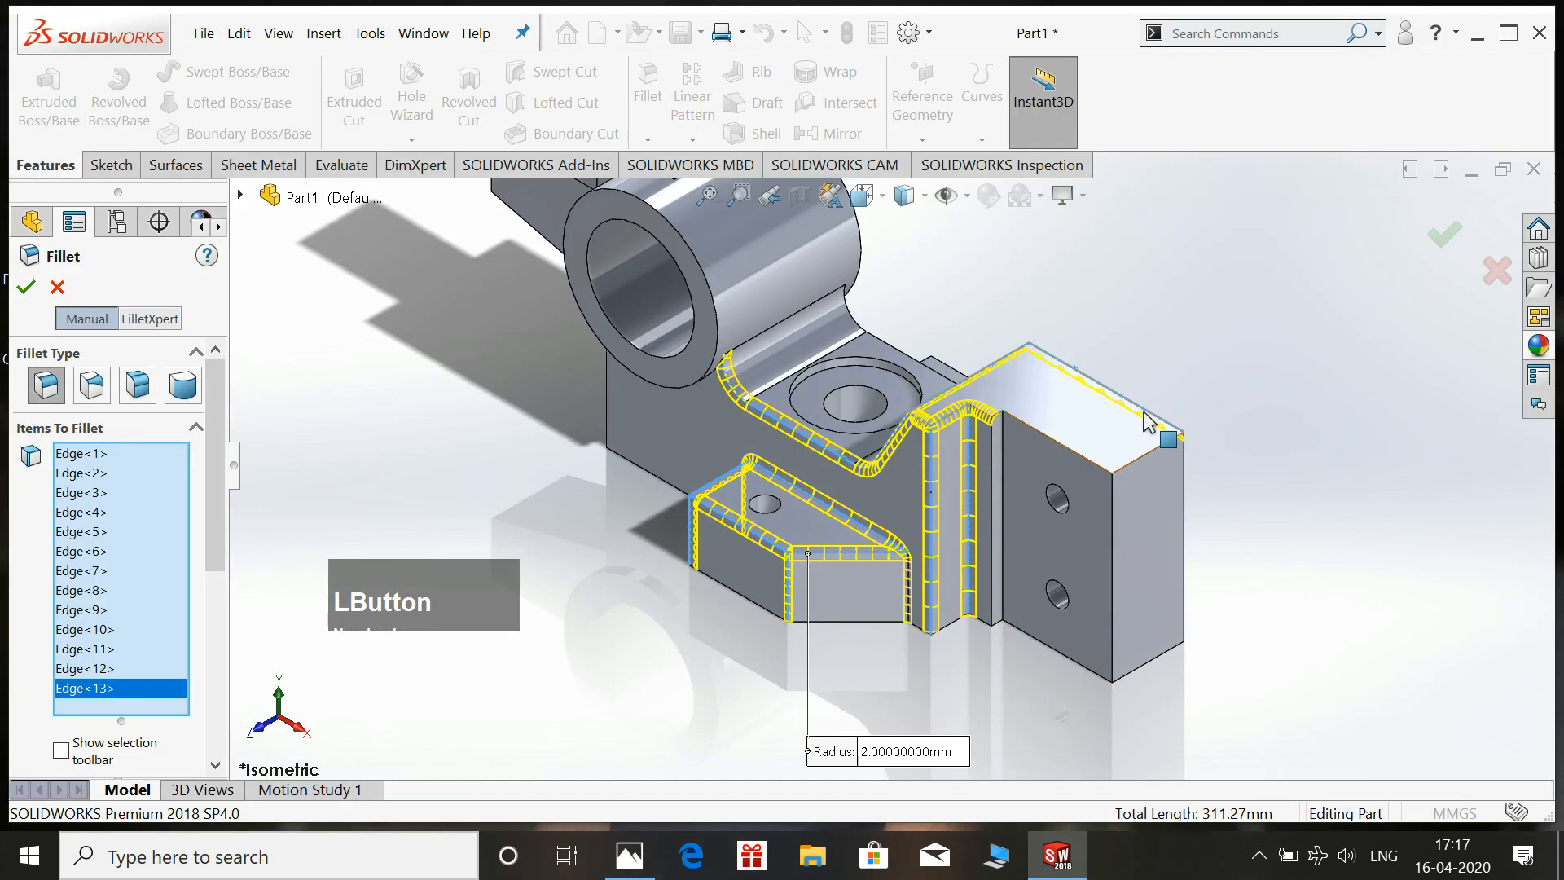
click(1141, 471)
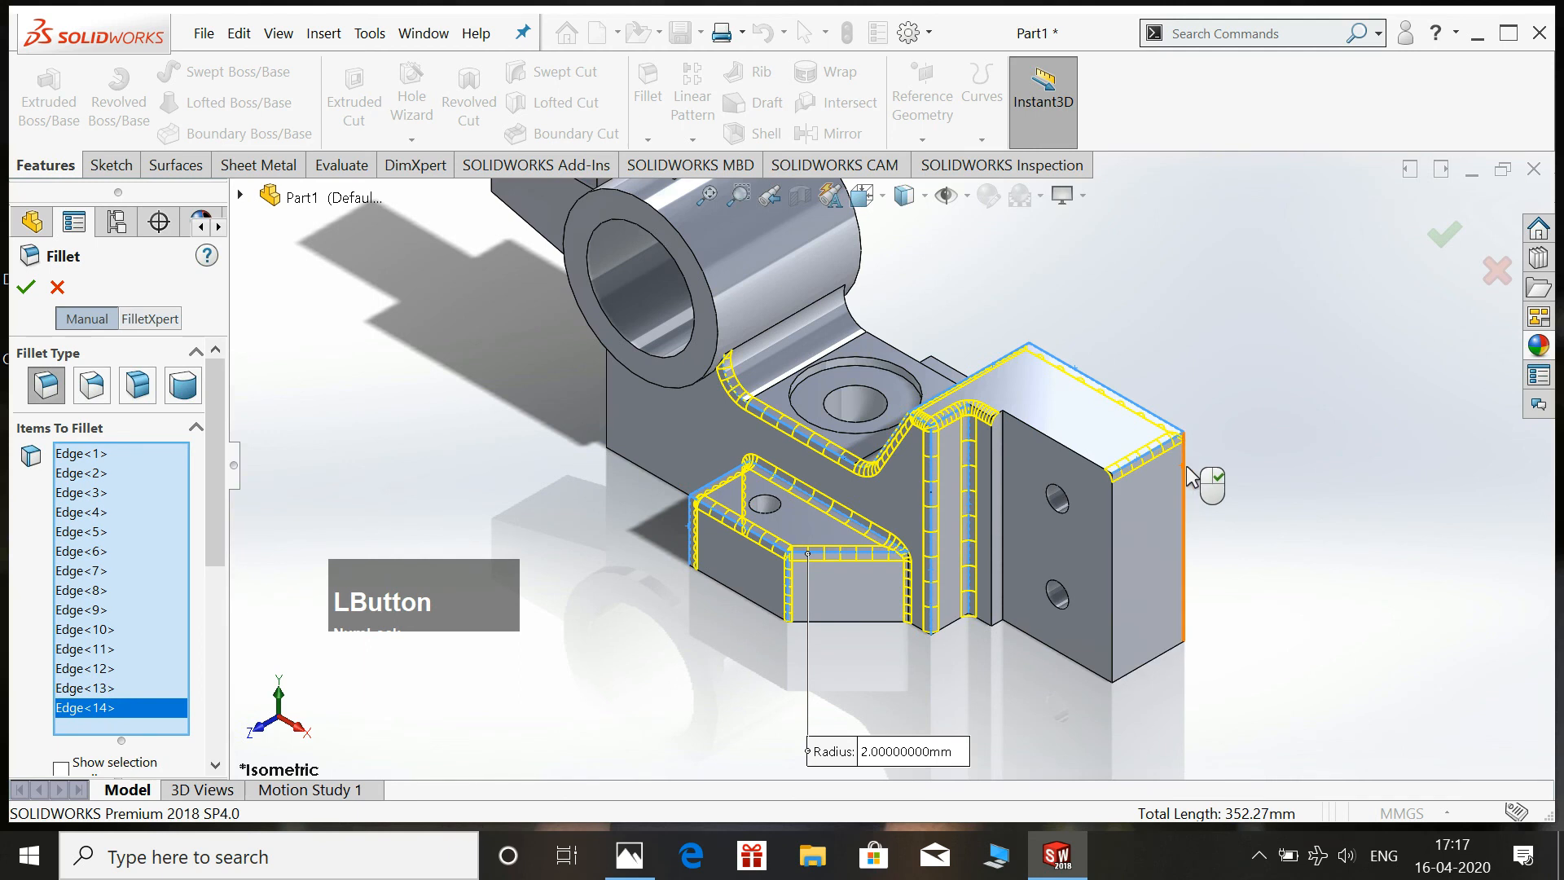
click(1179, 489)
click(635, 858)
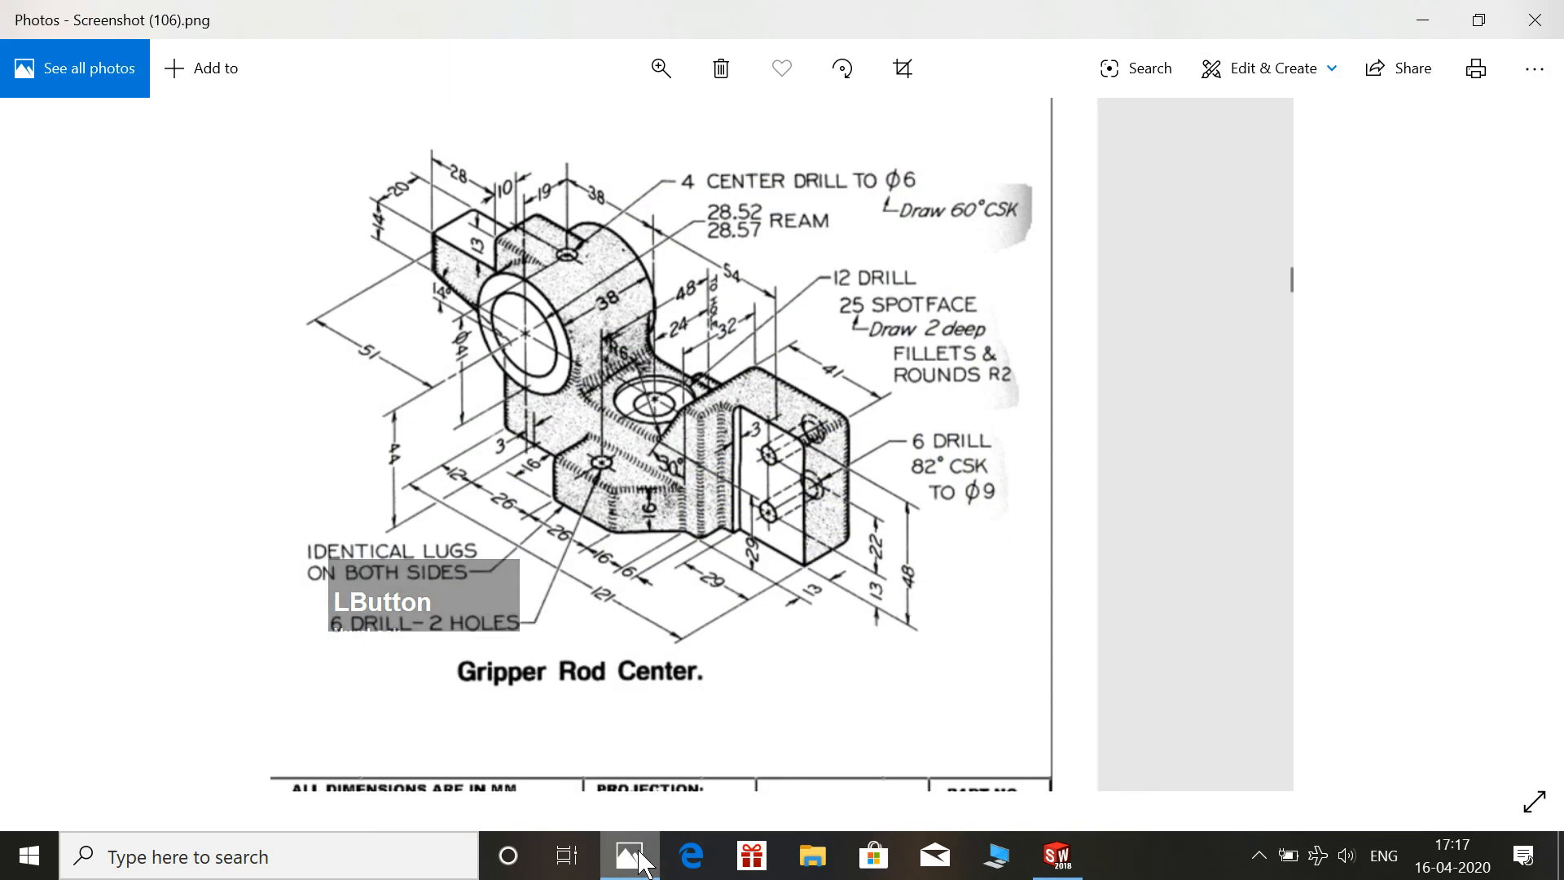
click(635, 855)
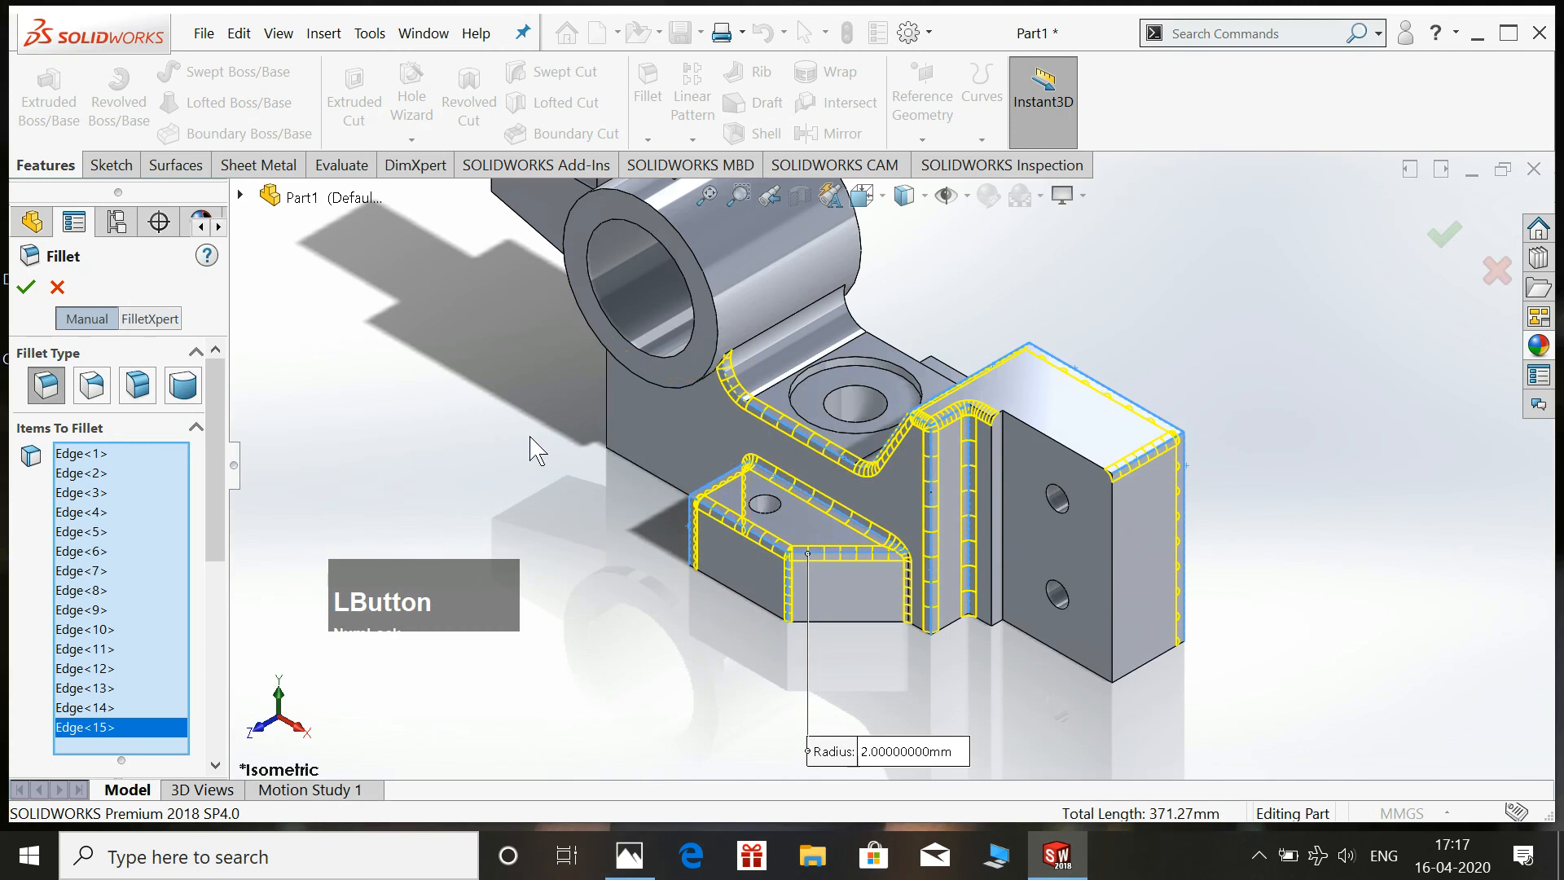
Add the arc edge beneath the cylinder and the two vertical edges at the base's free end to the fillet, consulting the drawing.
middle_click(478, 272)
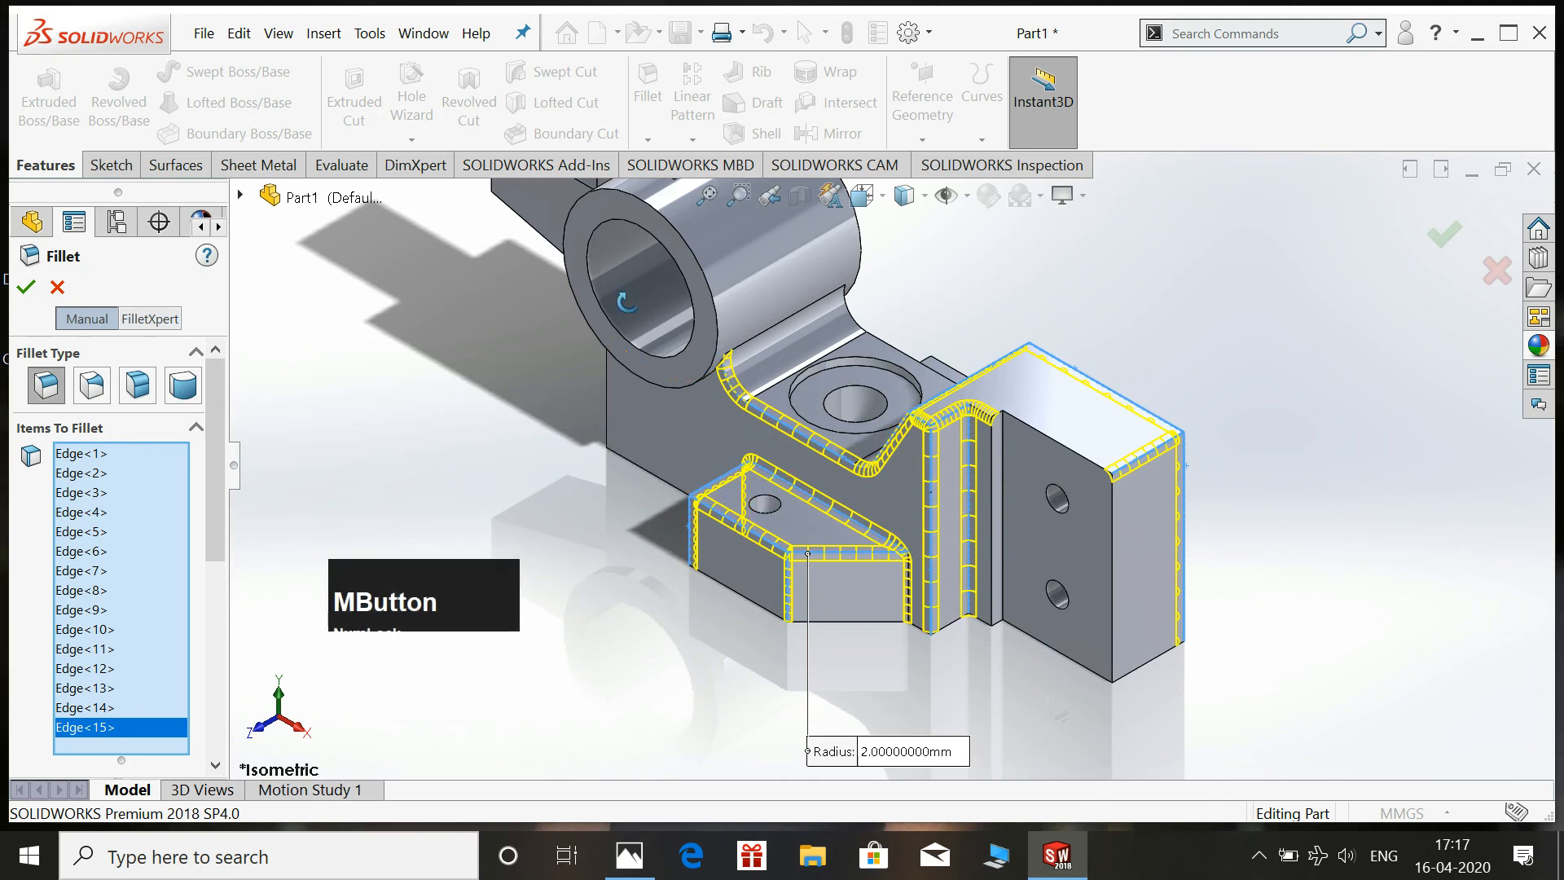
middle_drag(575, 284, 1135, 349)
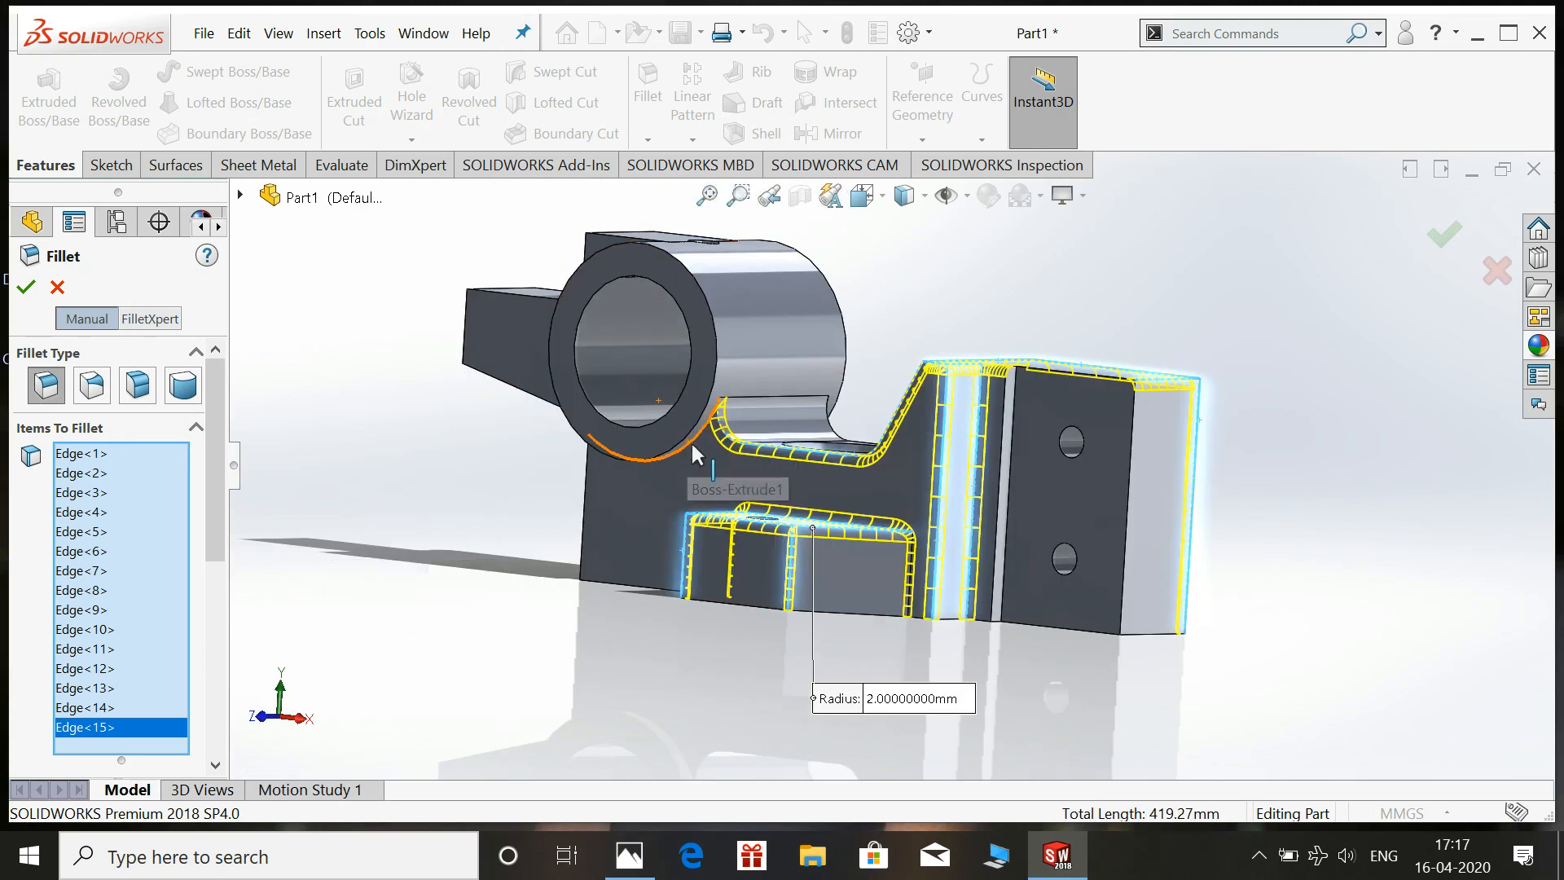
click(694, 446)
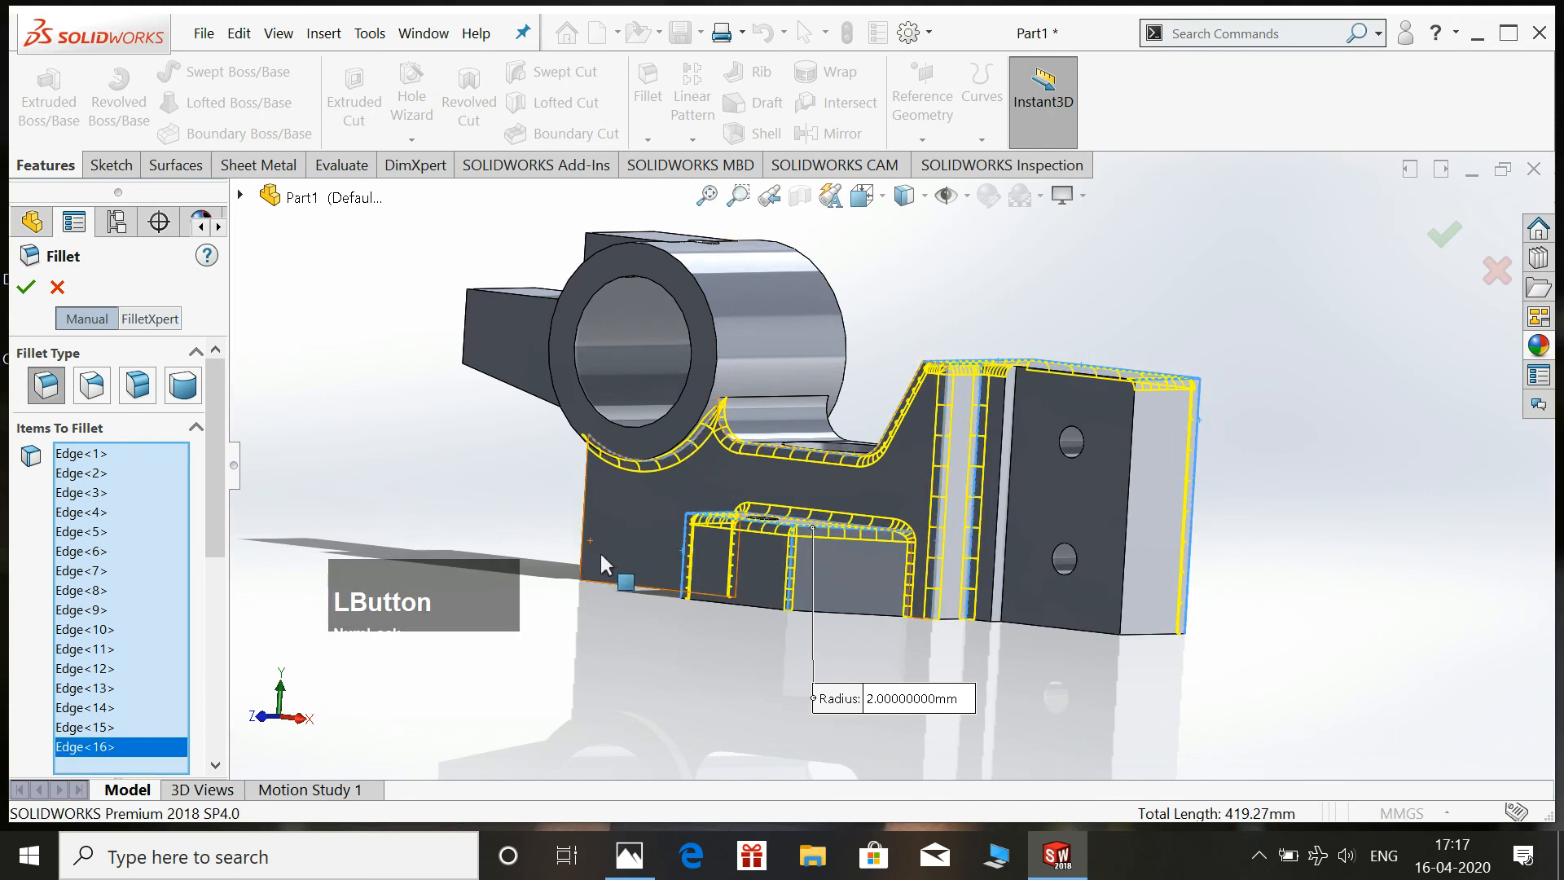
click(639, 854)
click(638, 854)
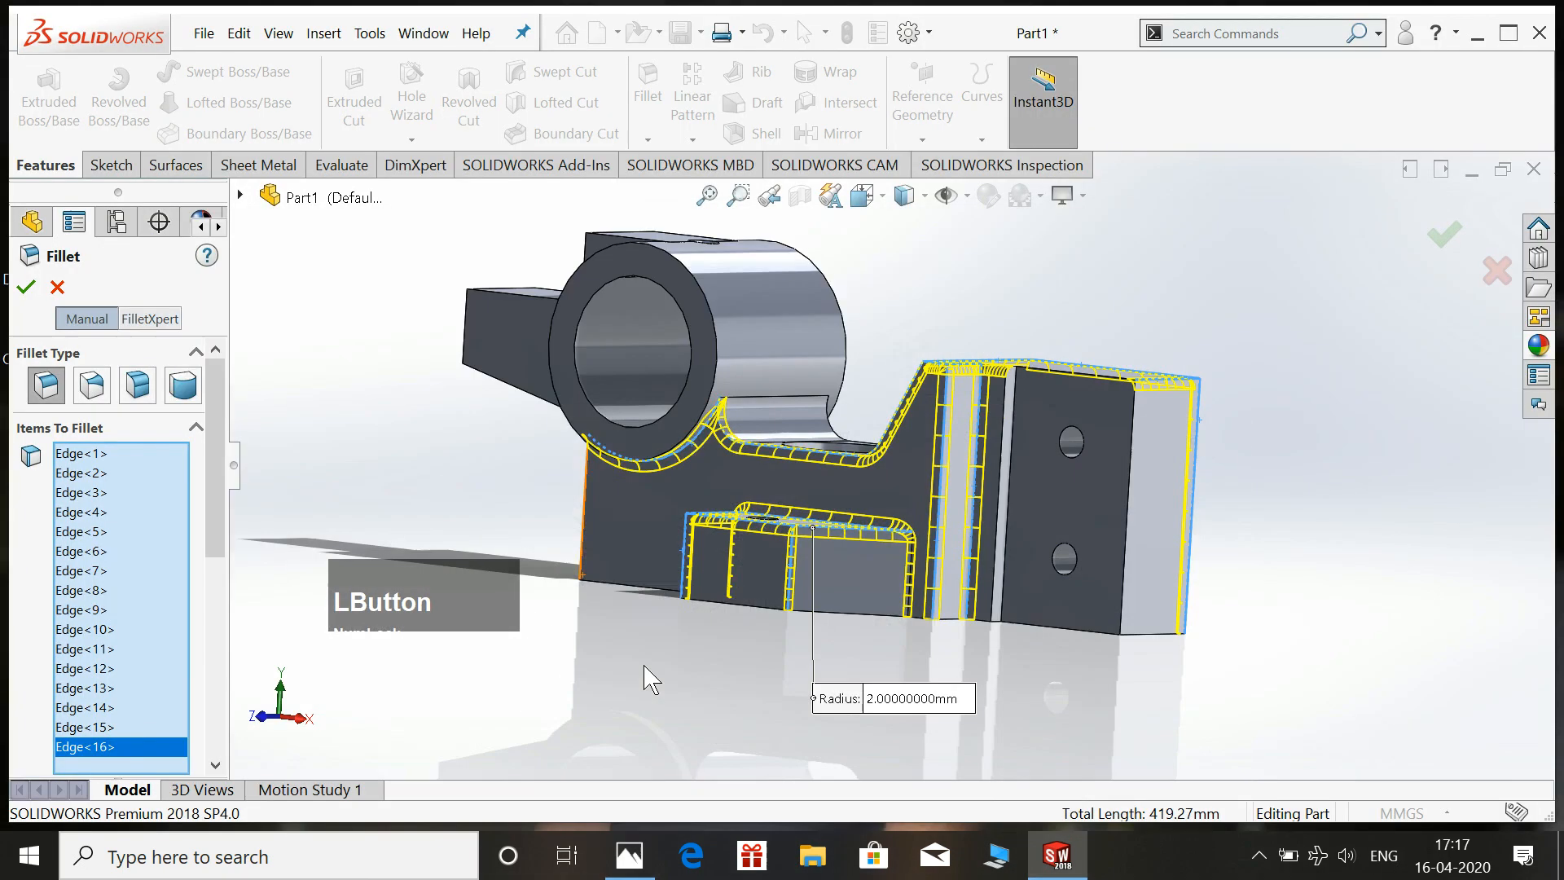
click(584, 522)
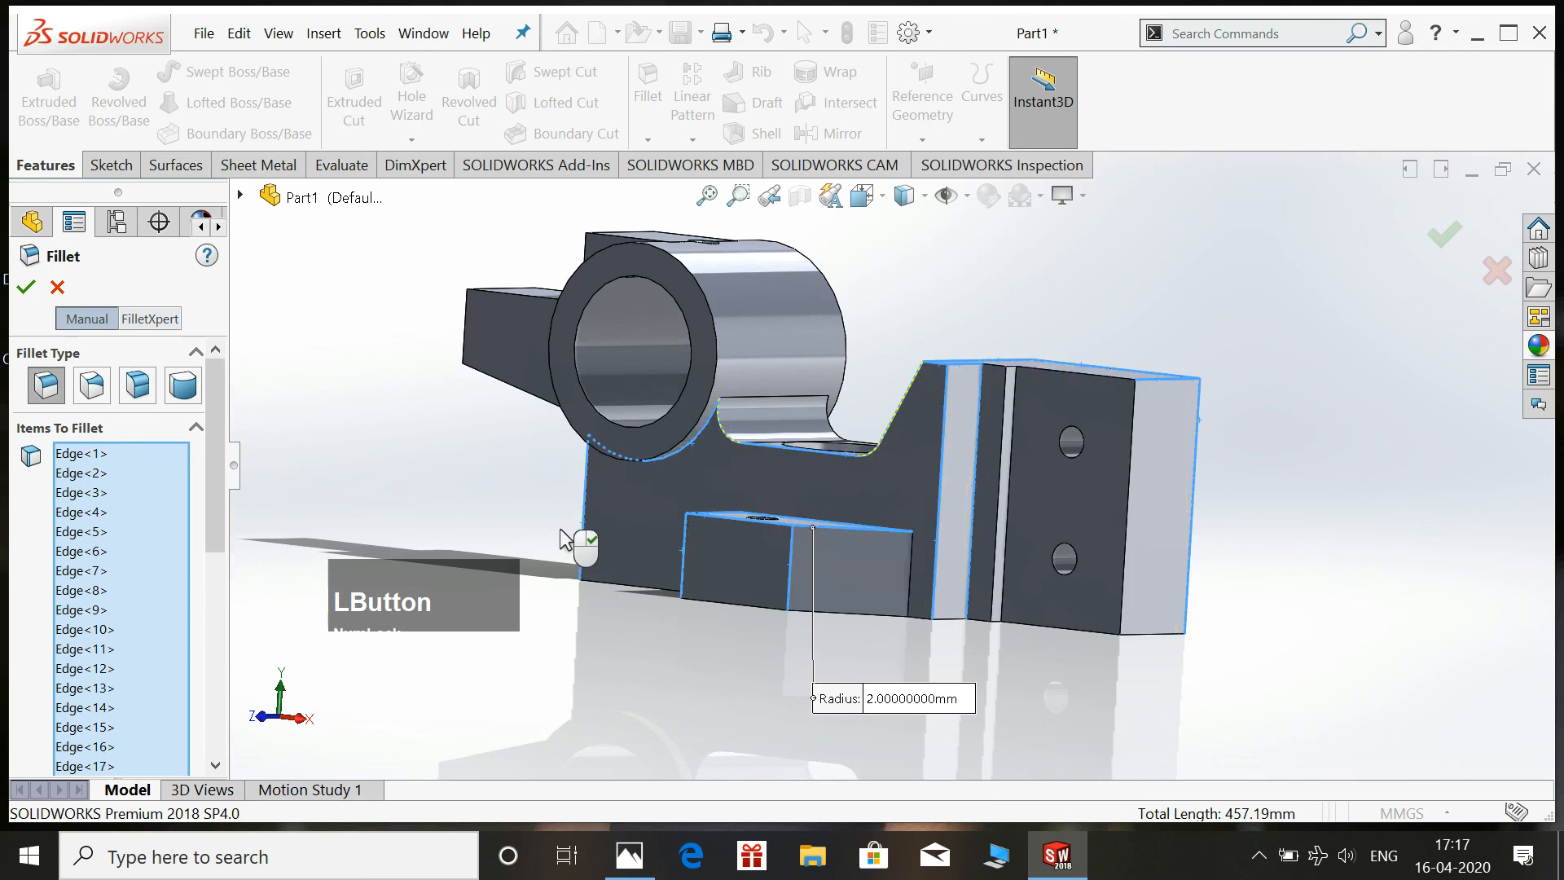
middle_drag(461, 486, 945, 540)
click(980, 526)
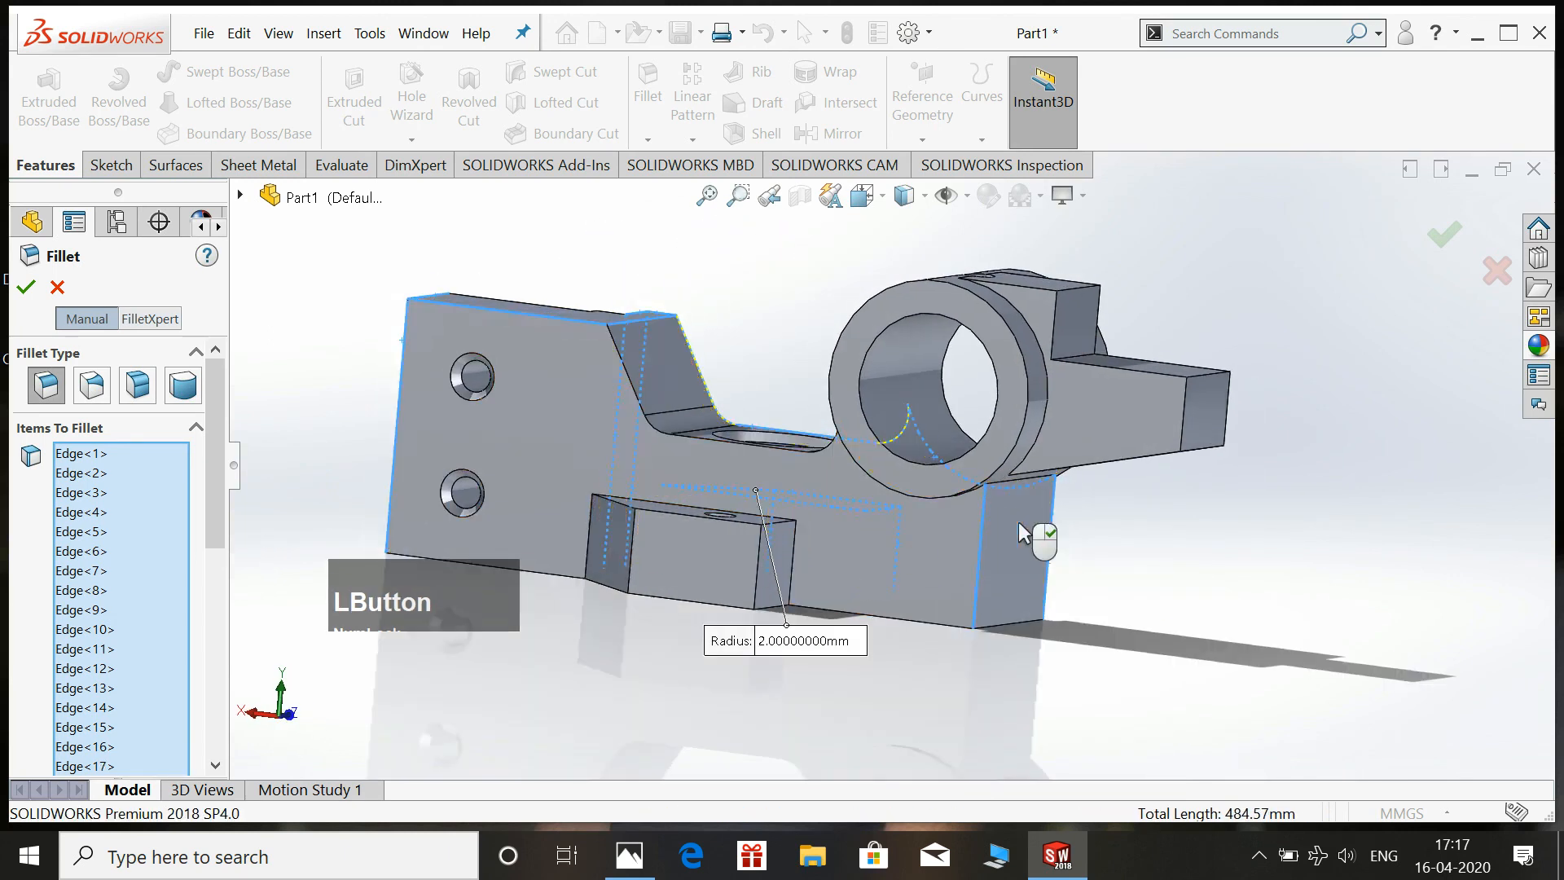
Add the projecting arm's lower side edge and its vertical end edge to the fillet, comparing with the drawing in Photos.
middle_drag(1278, 551, 1029, 628)
click(627, 855)
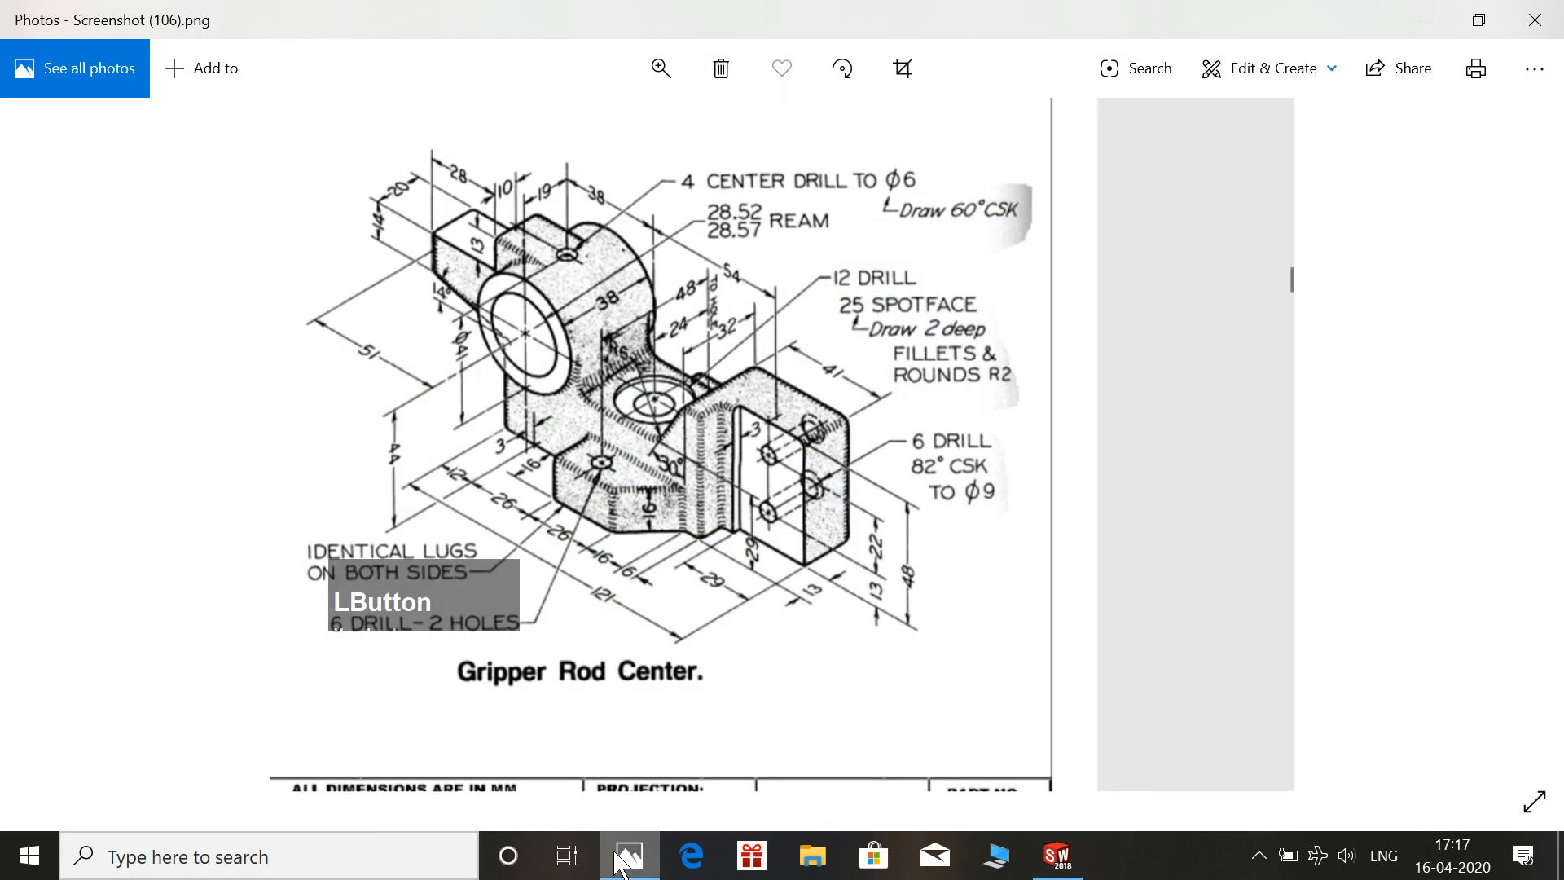
click(619, 857)
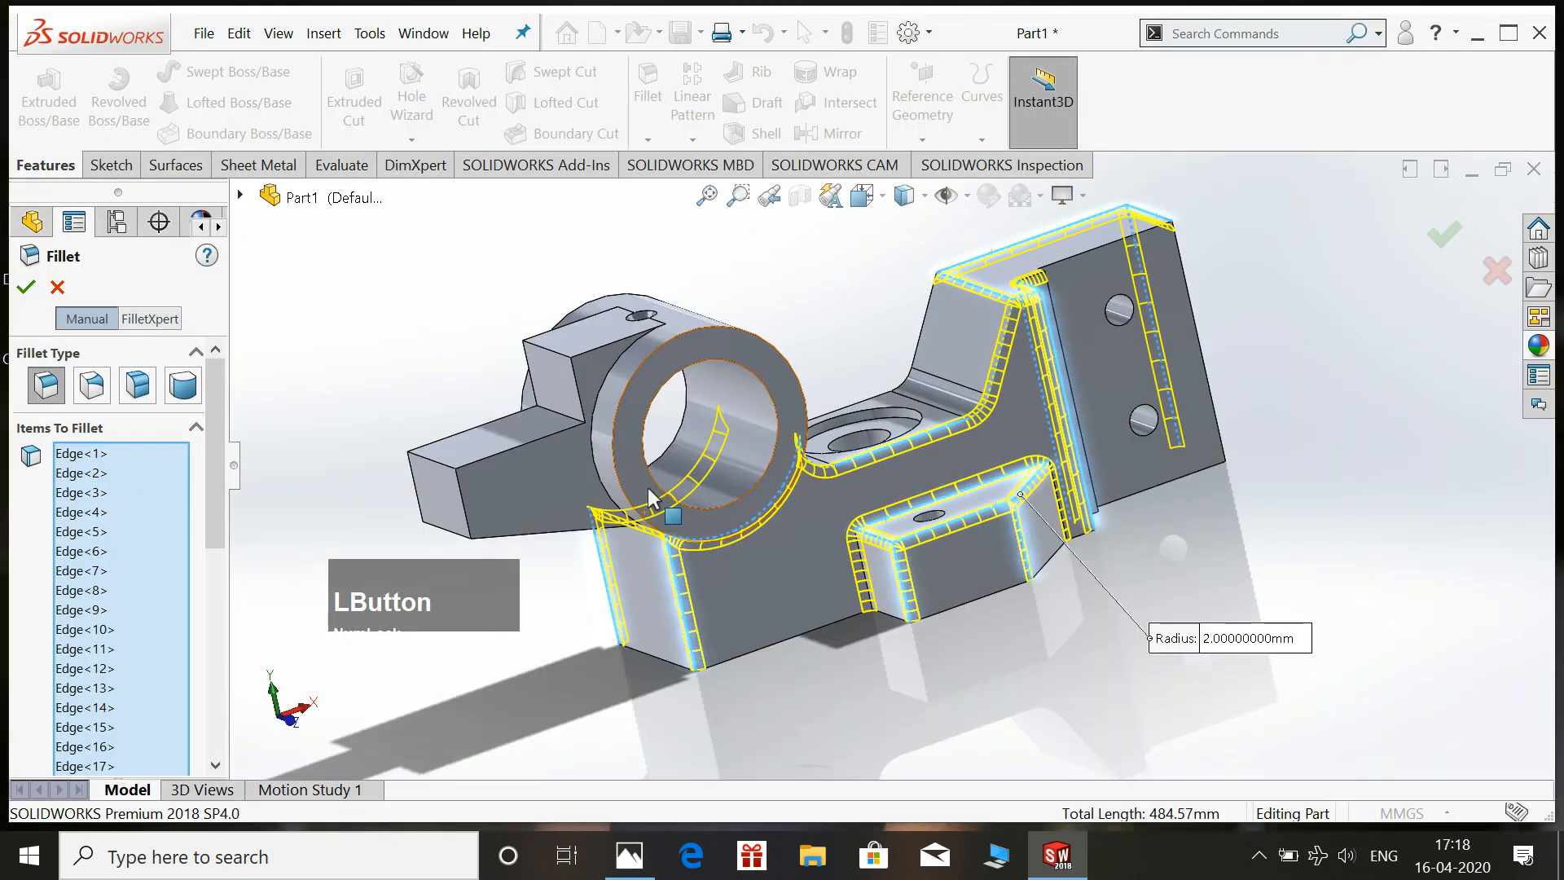
click(537, 534)
click(463, 513)
click(648, 860)
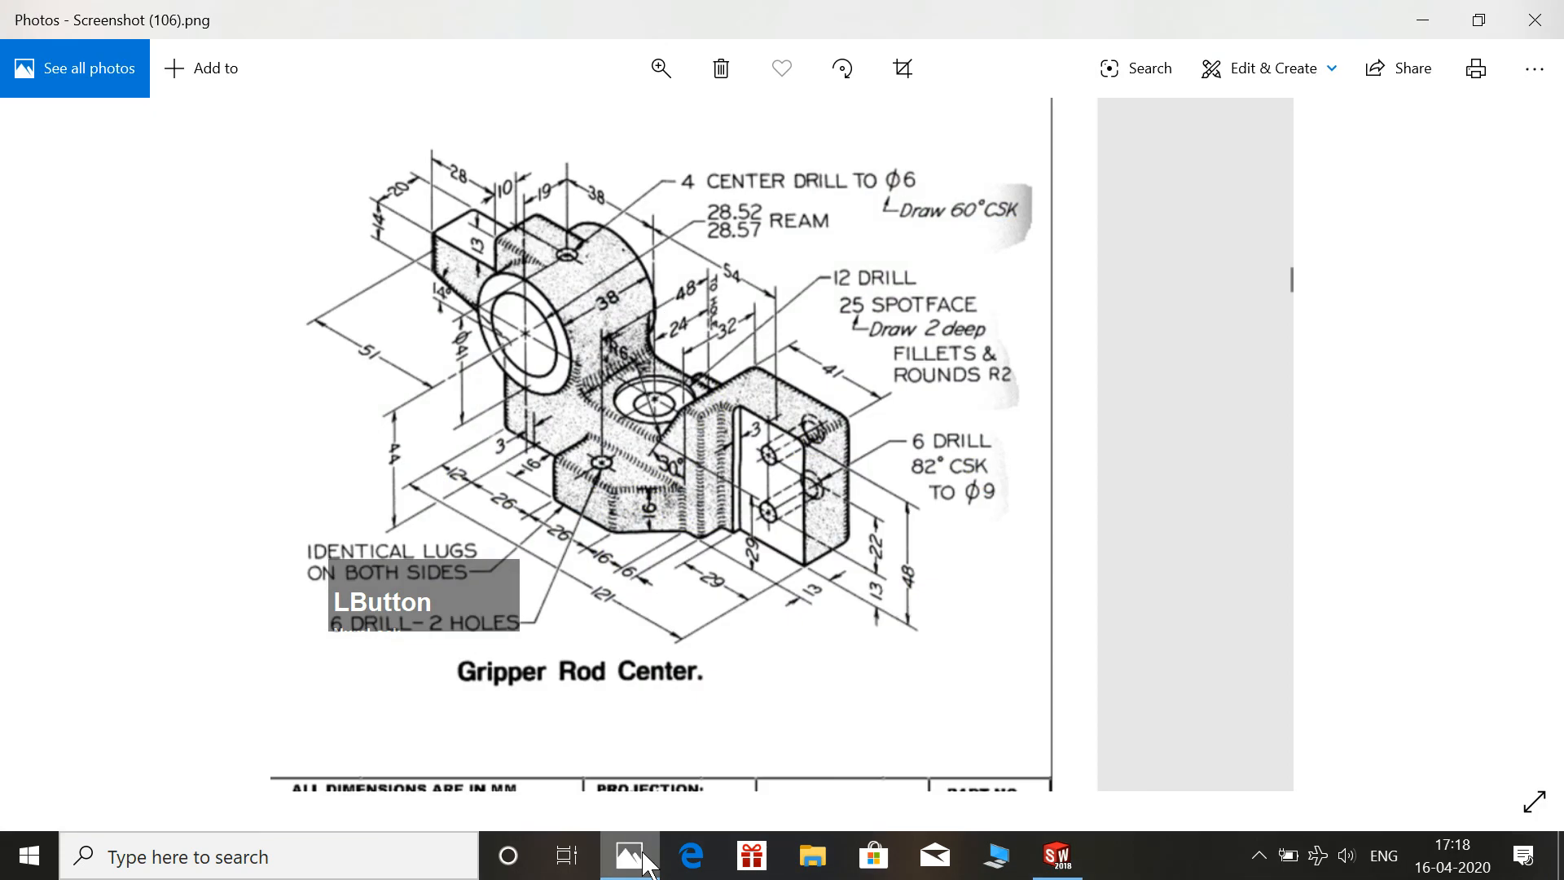
click(649, 862)
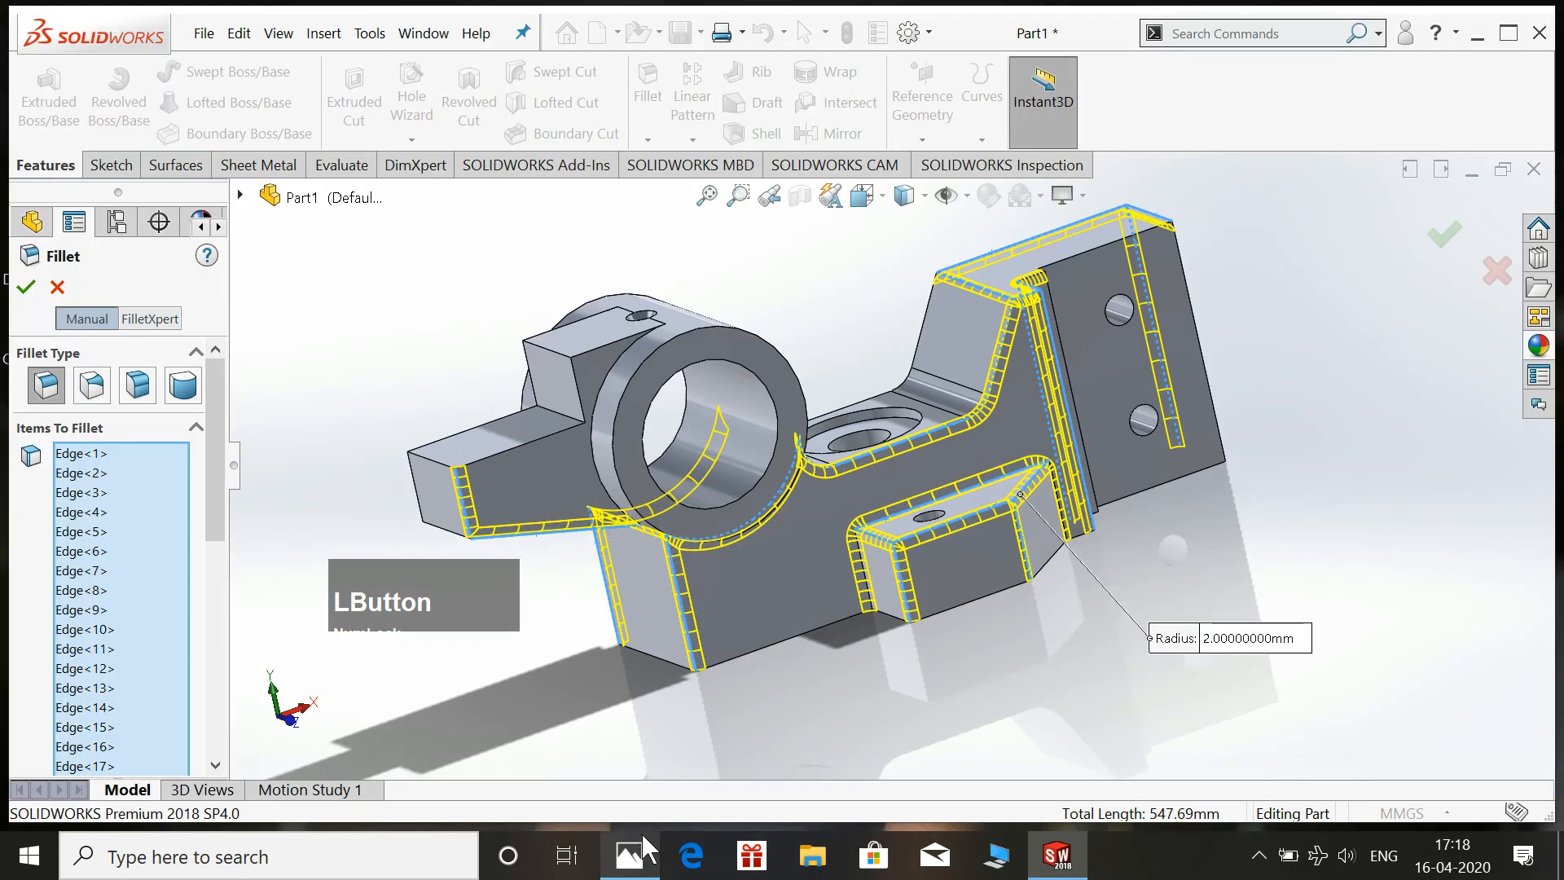
Add the raised block's near top side edge, near vertical edge and front top edge to the fillet, consulting the drawing in Photos.
click(576, 376)
click(587, 355)
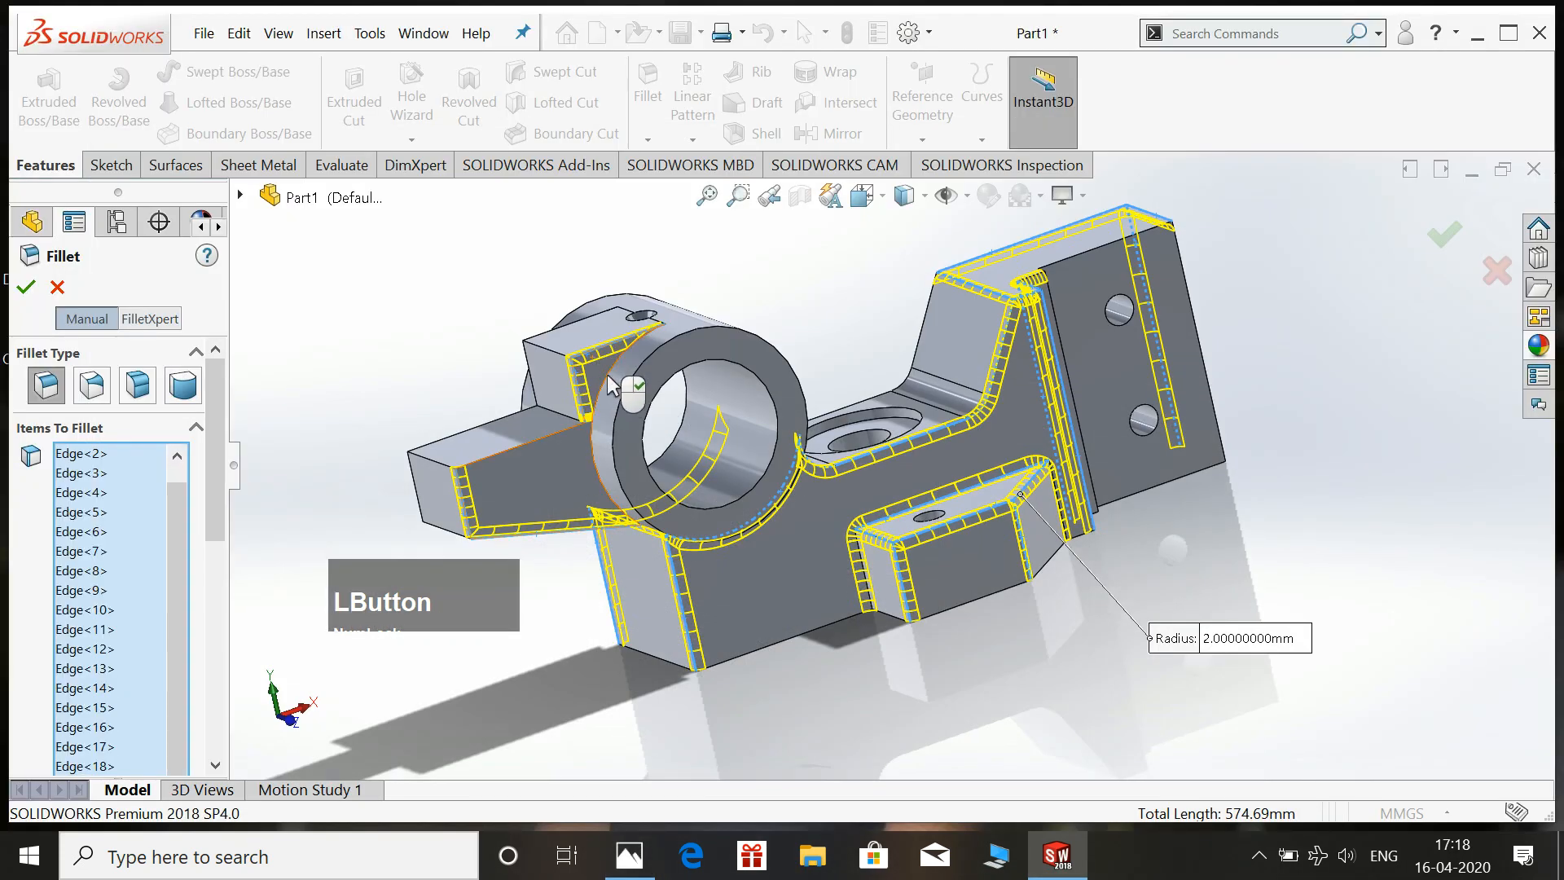
click(605, 378)
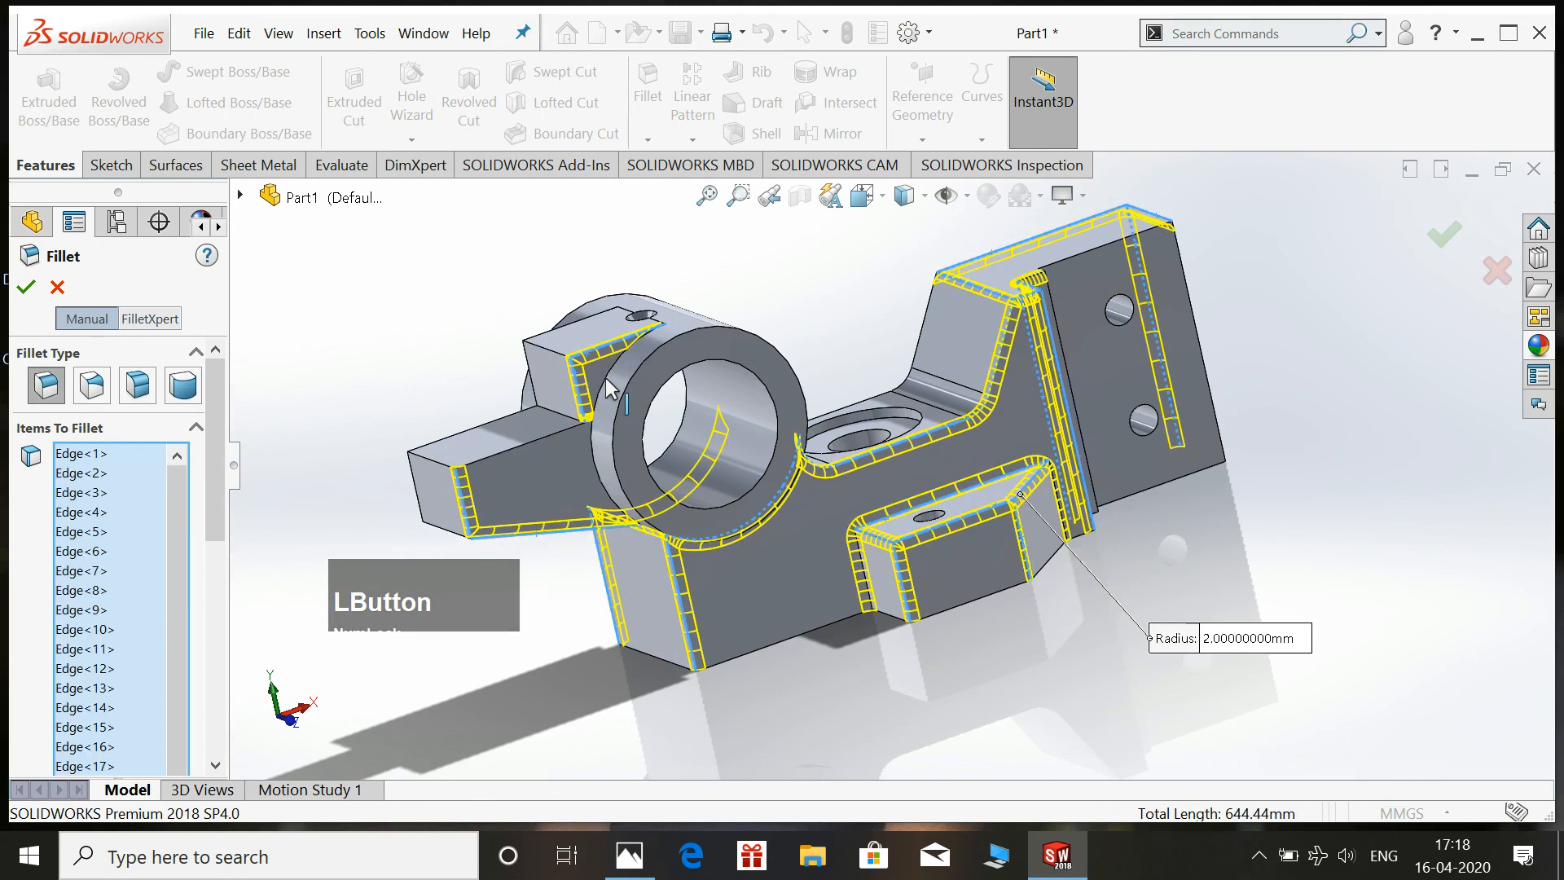
click(629, 855)
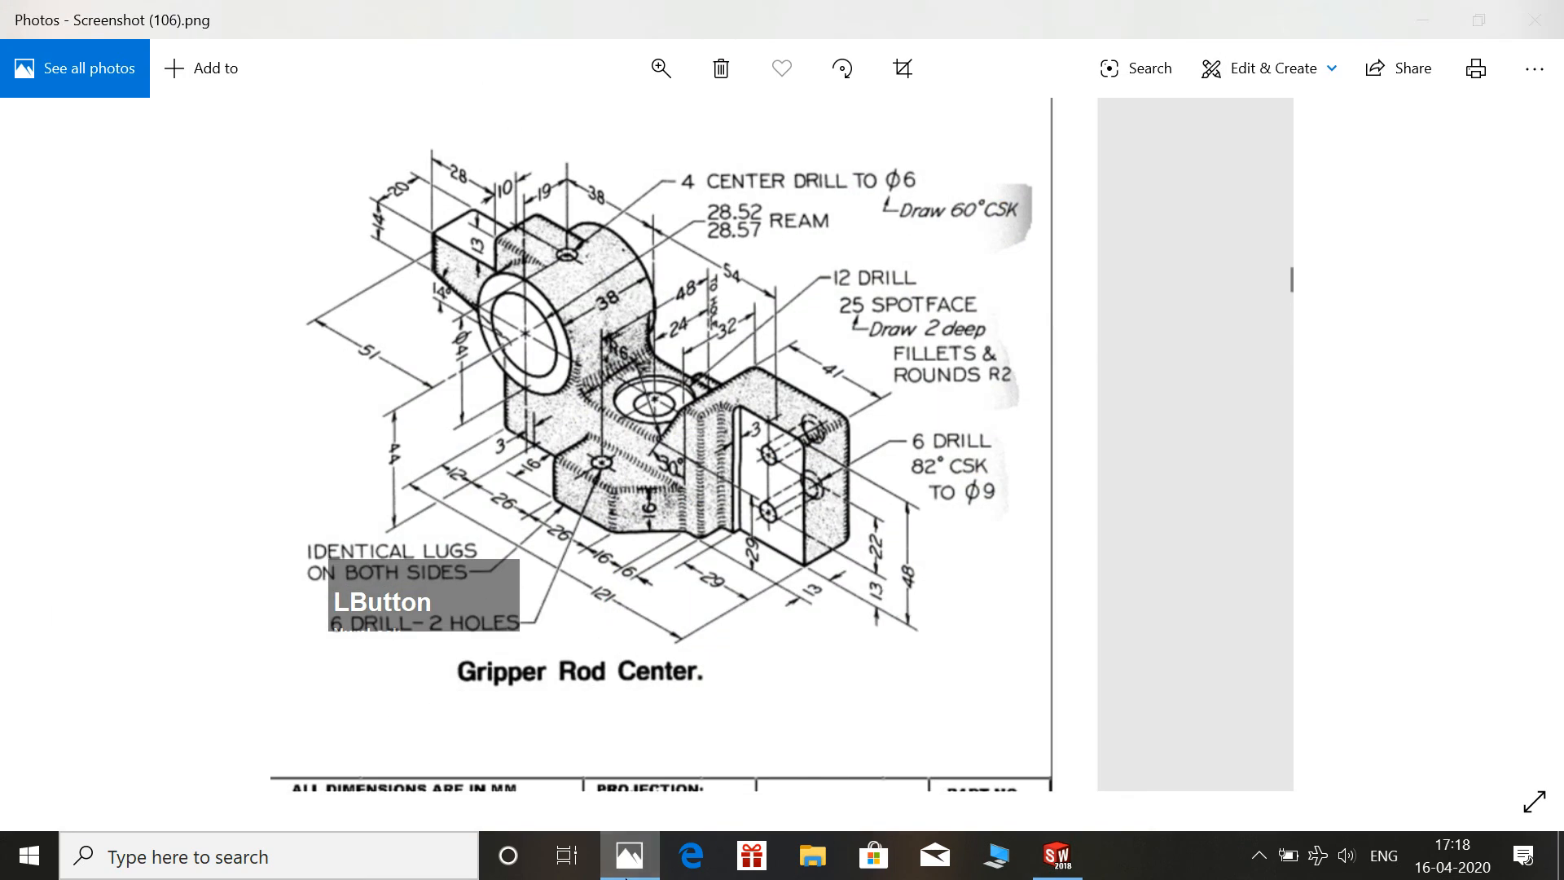
click(629, 856)
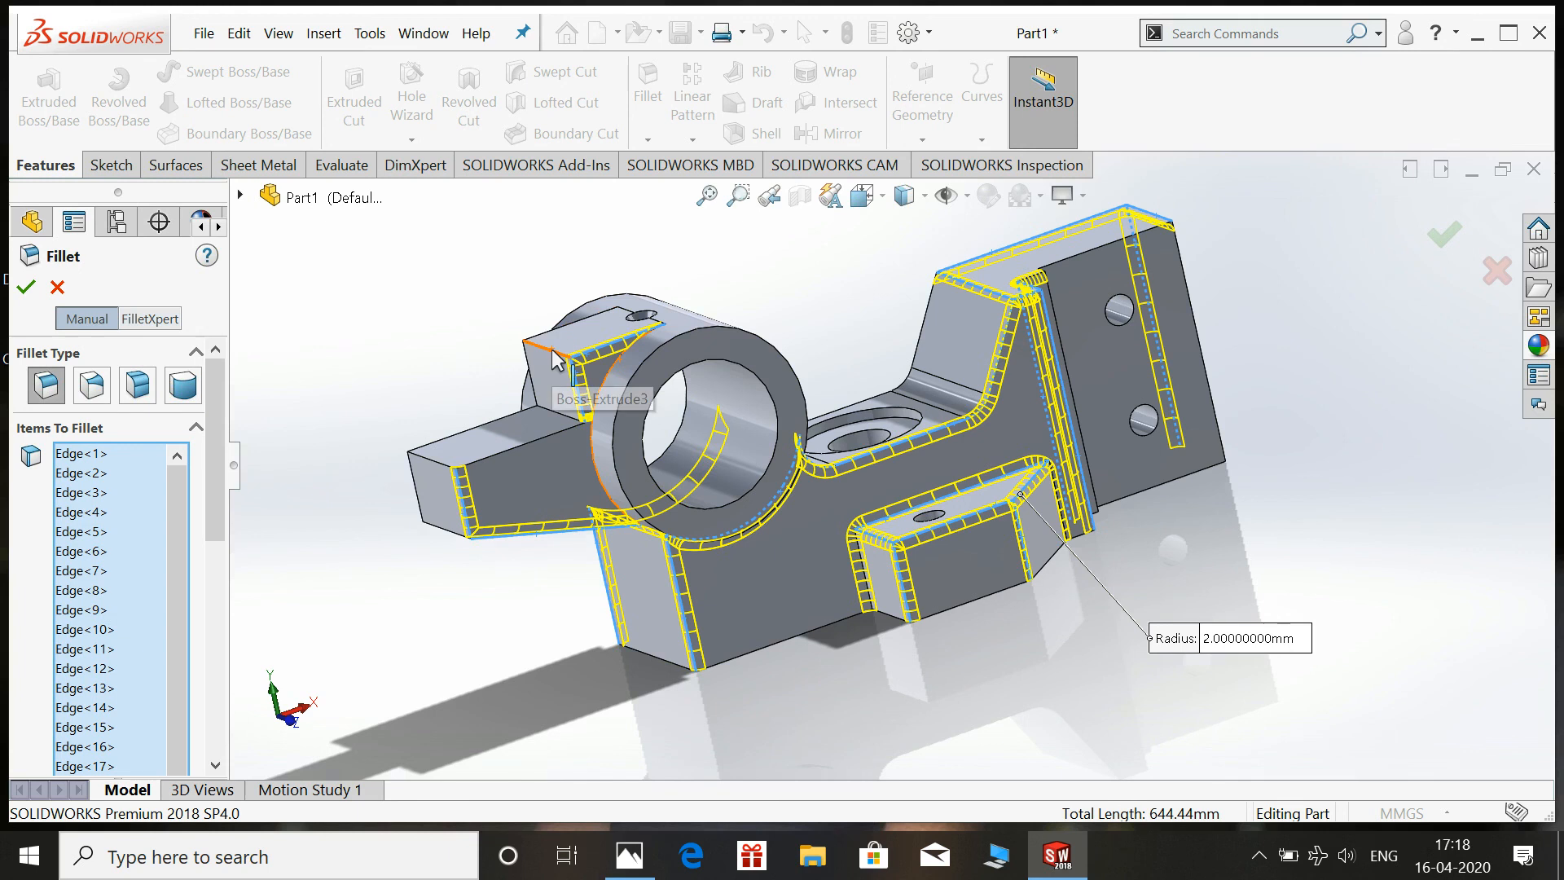
click(632, 862)
click(630, 855)
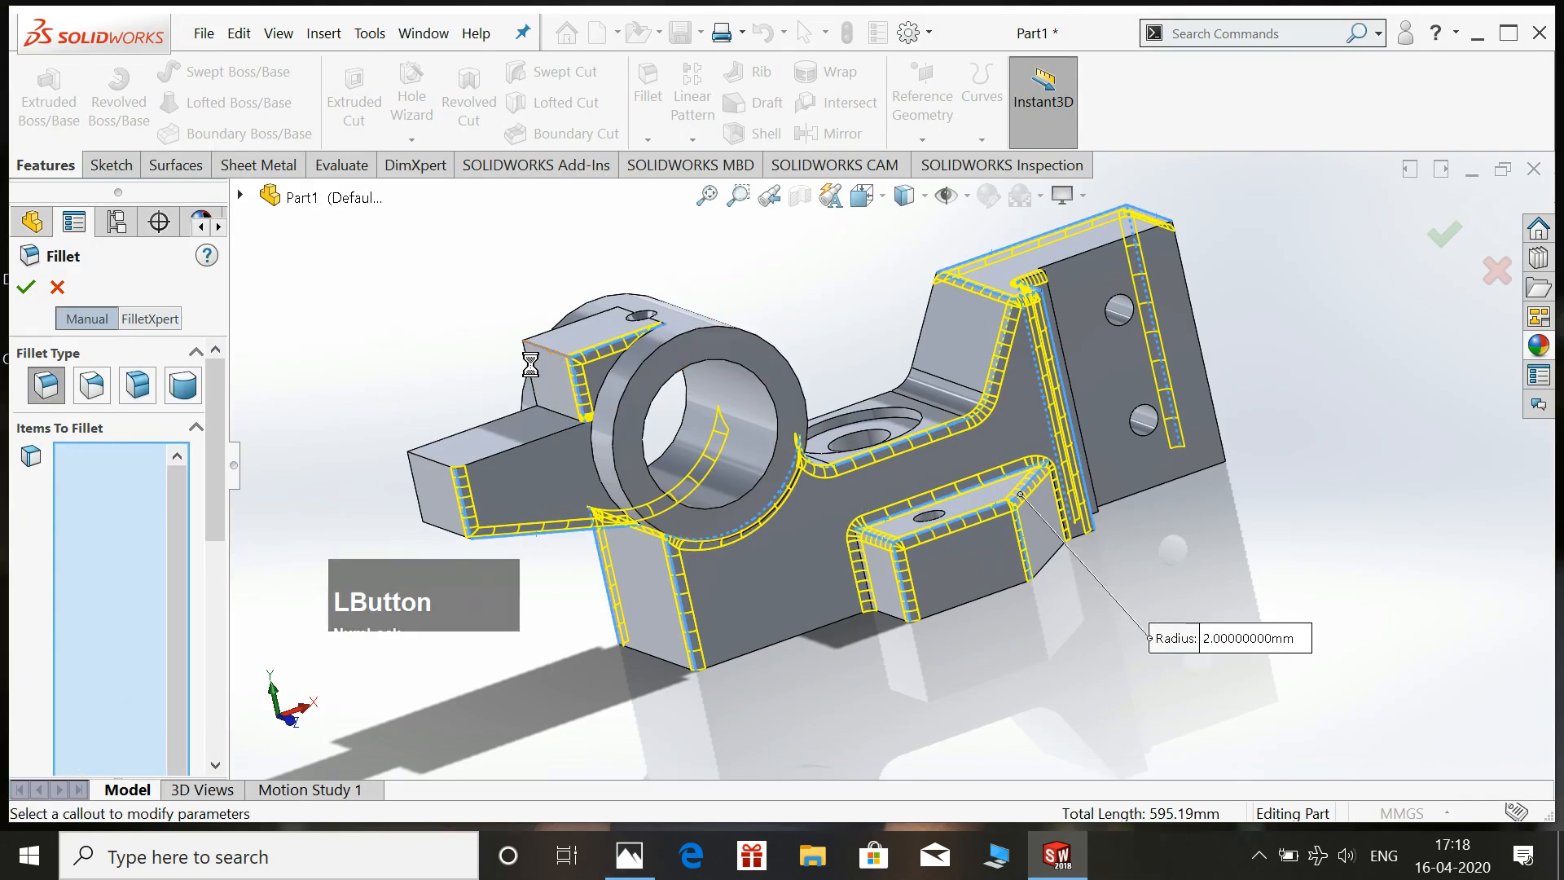
Add the raised block's opposite top side edge and opposite vertical edge to the fillet.
middle_drag(442, 325, 603, 472)
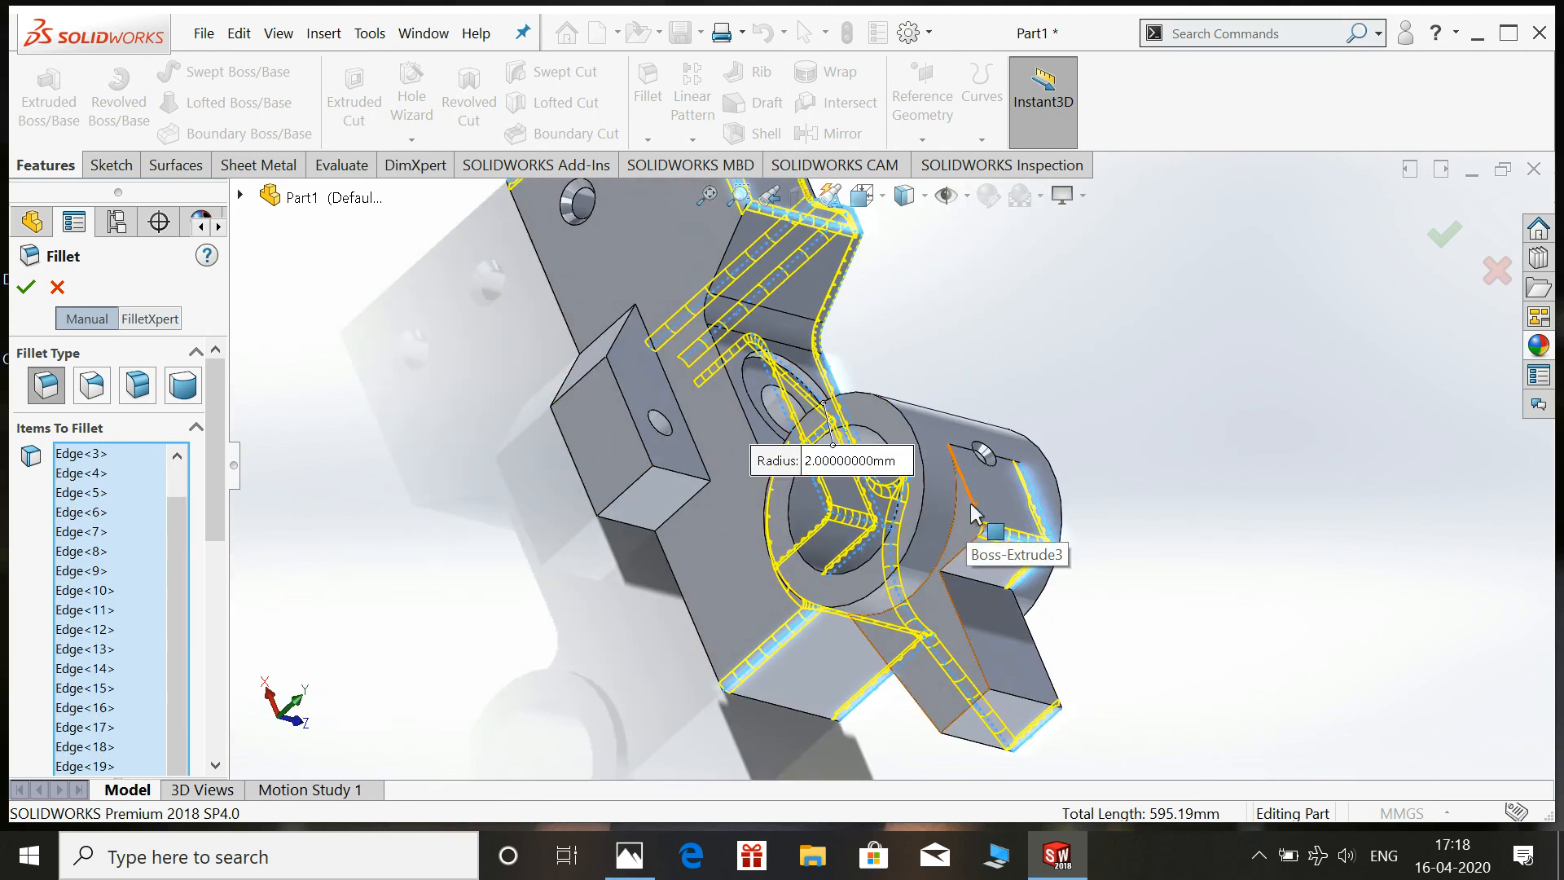
click(975, 511)
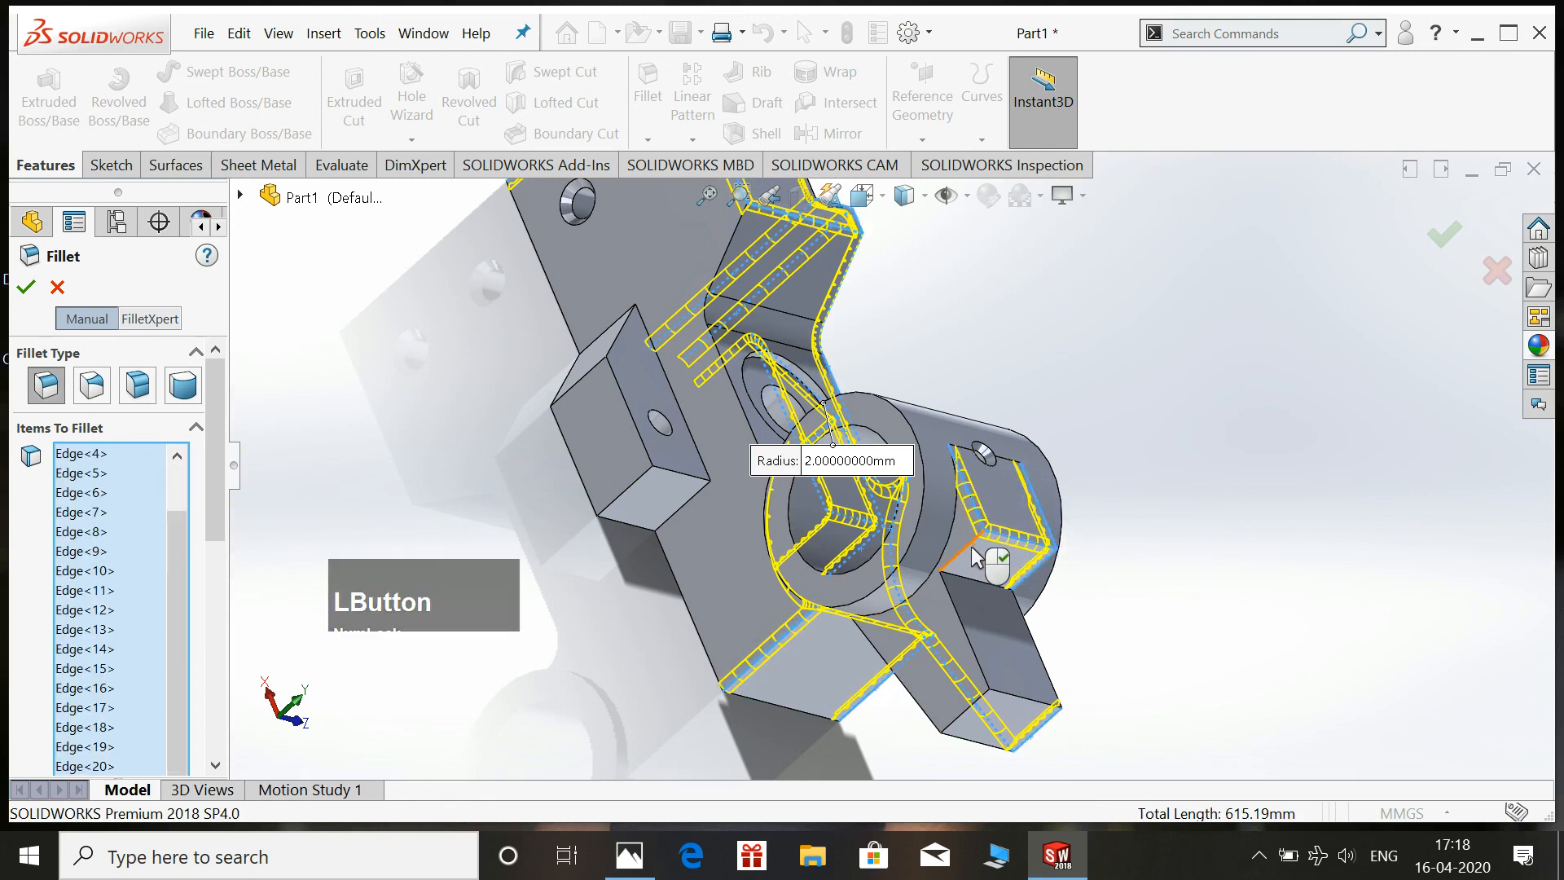
click(968, 557)
Add the projecting arm's bottom end edge, far lower side edge and far vertical end edge to the fillet.
middle_drag(1149, 621, 1042, 528)
middle_drag(730, 575, 784, 435)
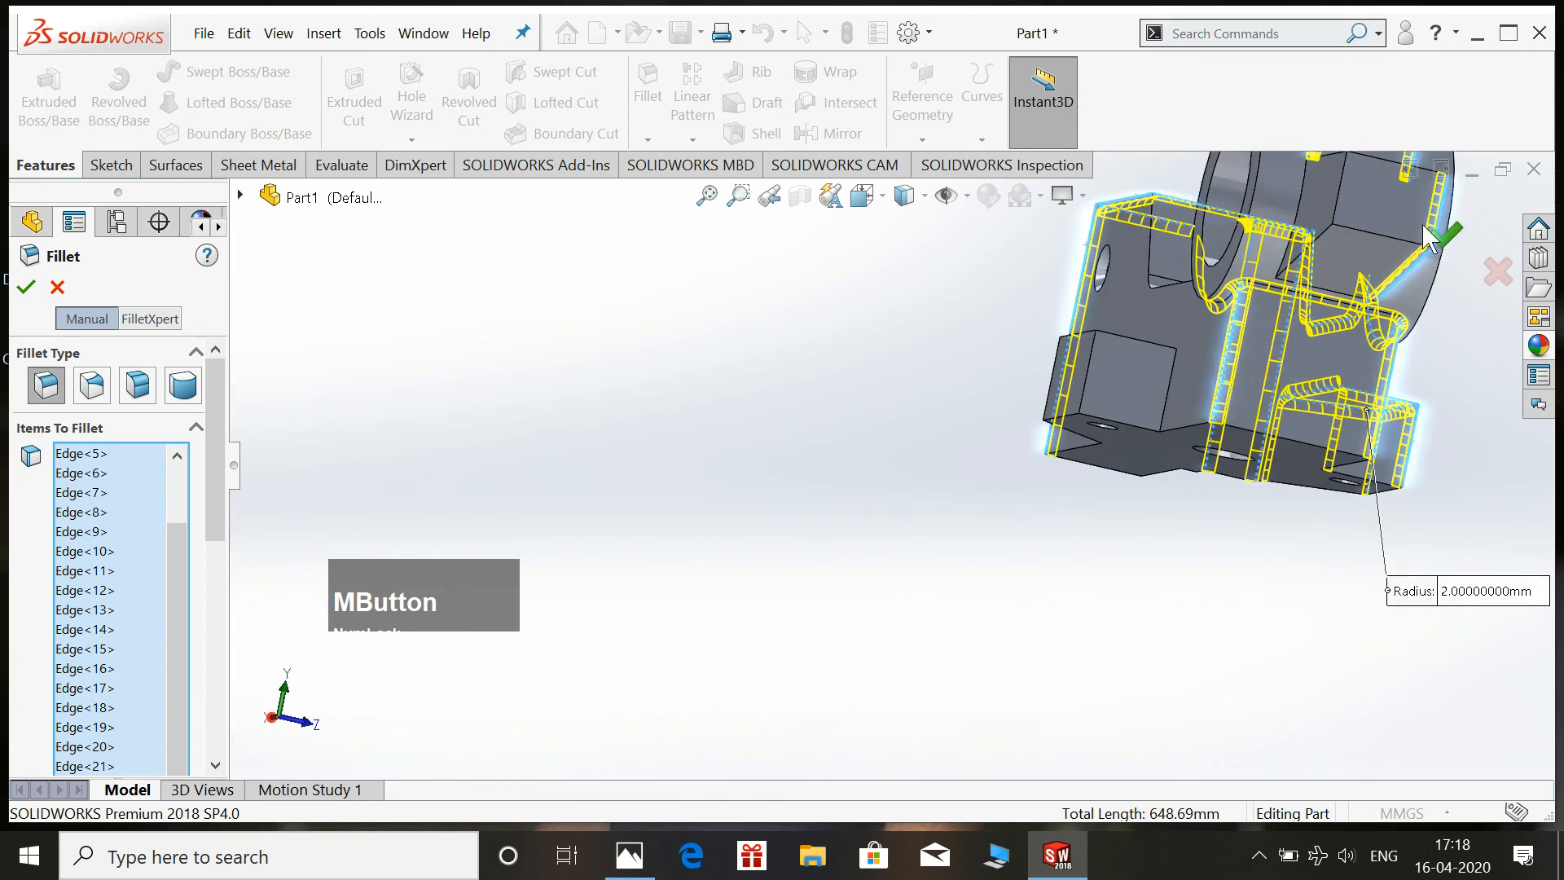
click(1367, 233)
click(1367, 232)
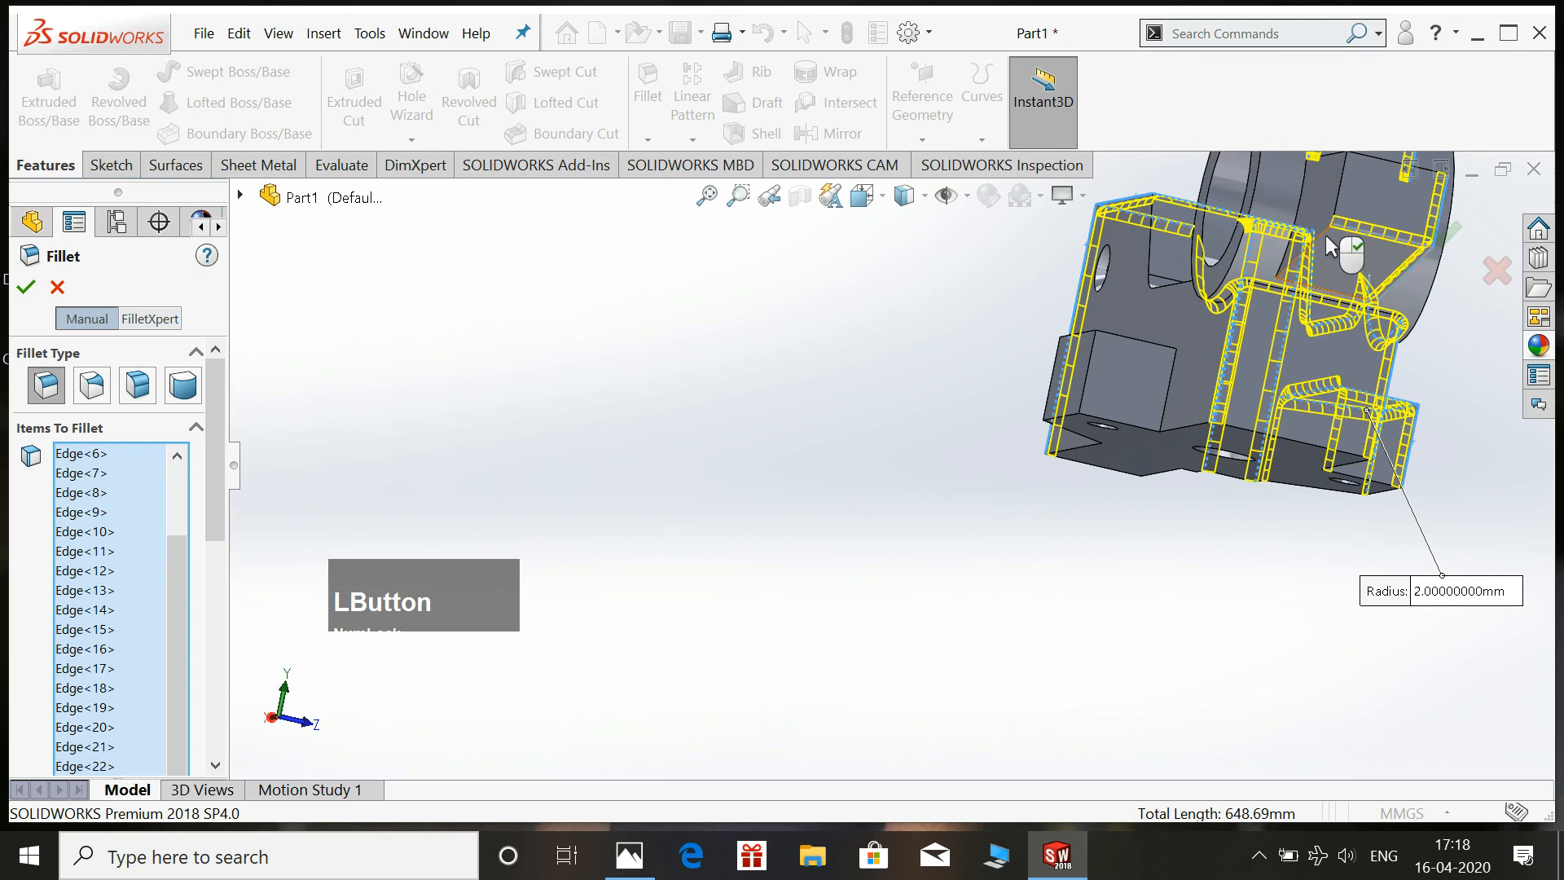
click(1326, 232)
click(1334, 203)
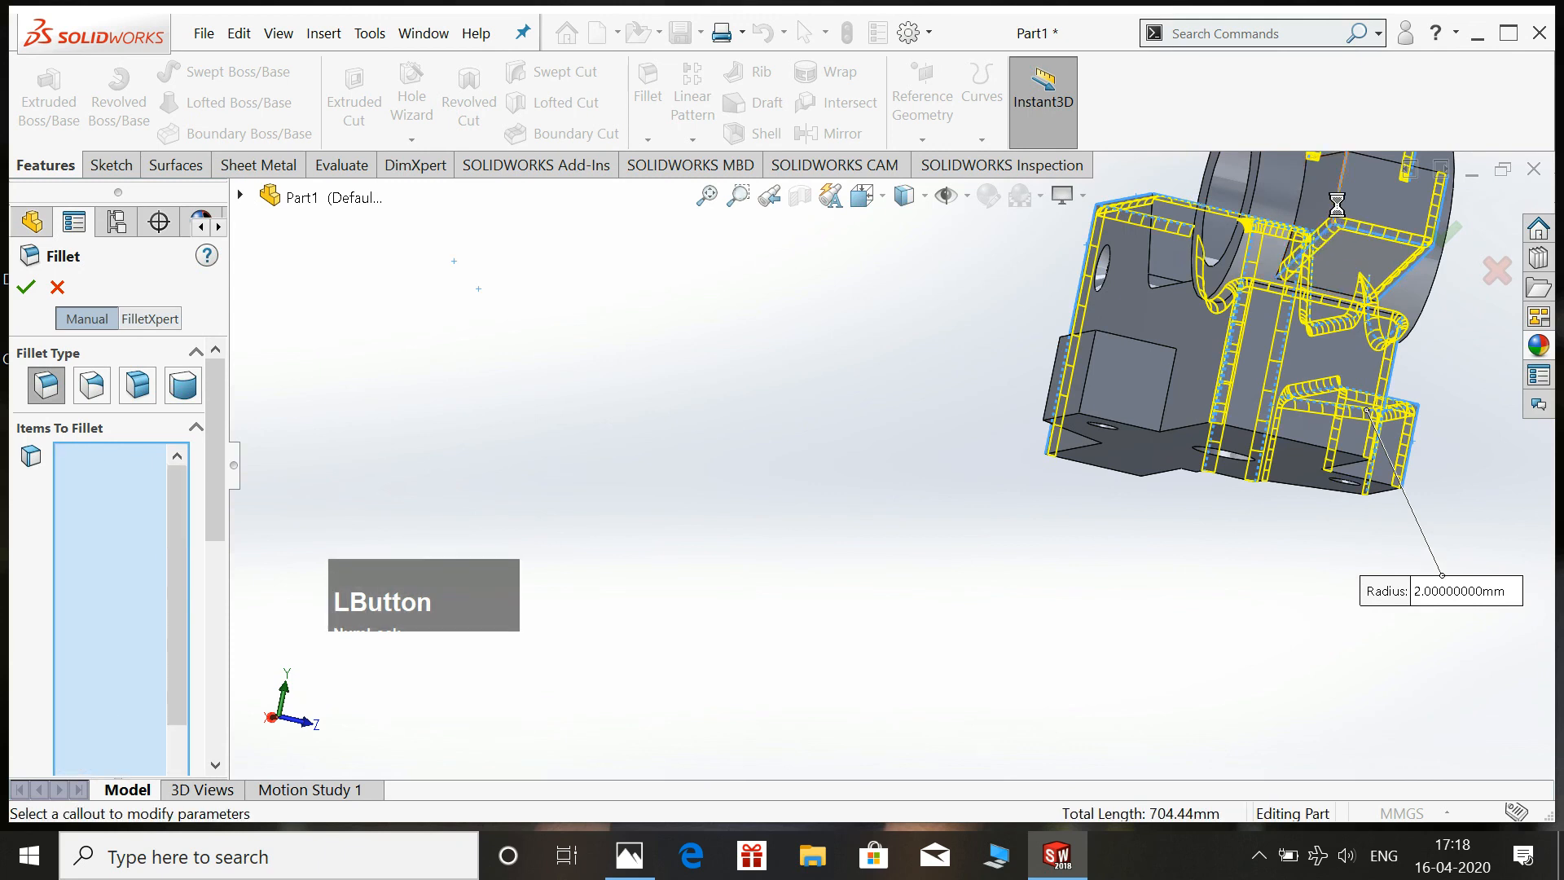
Compare the edges selected for the fillet with the Gripper Rod Center drawing in Photos.
scroll(913, 399, up, 5)
scroll(1059, 329, down, 3)
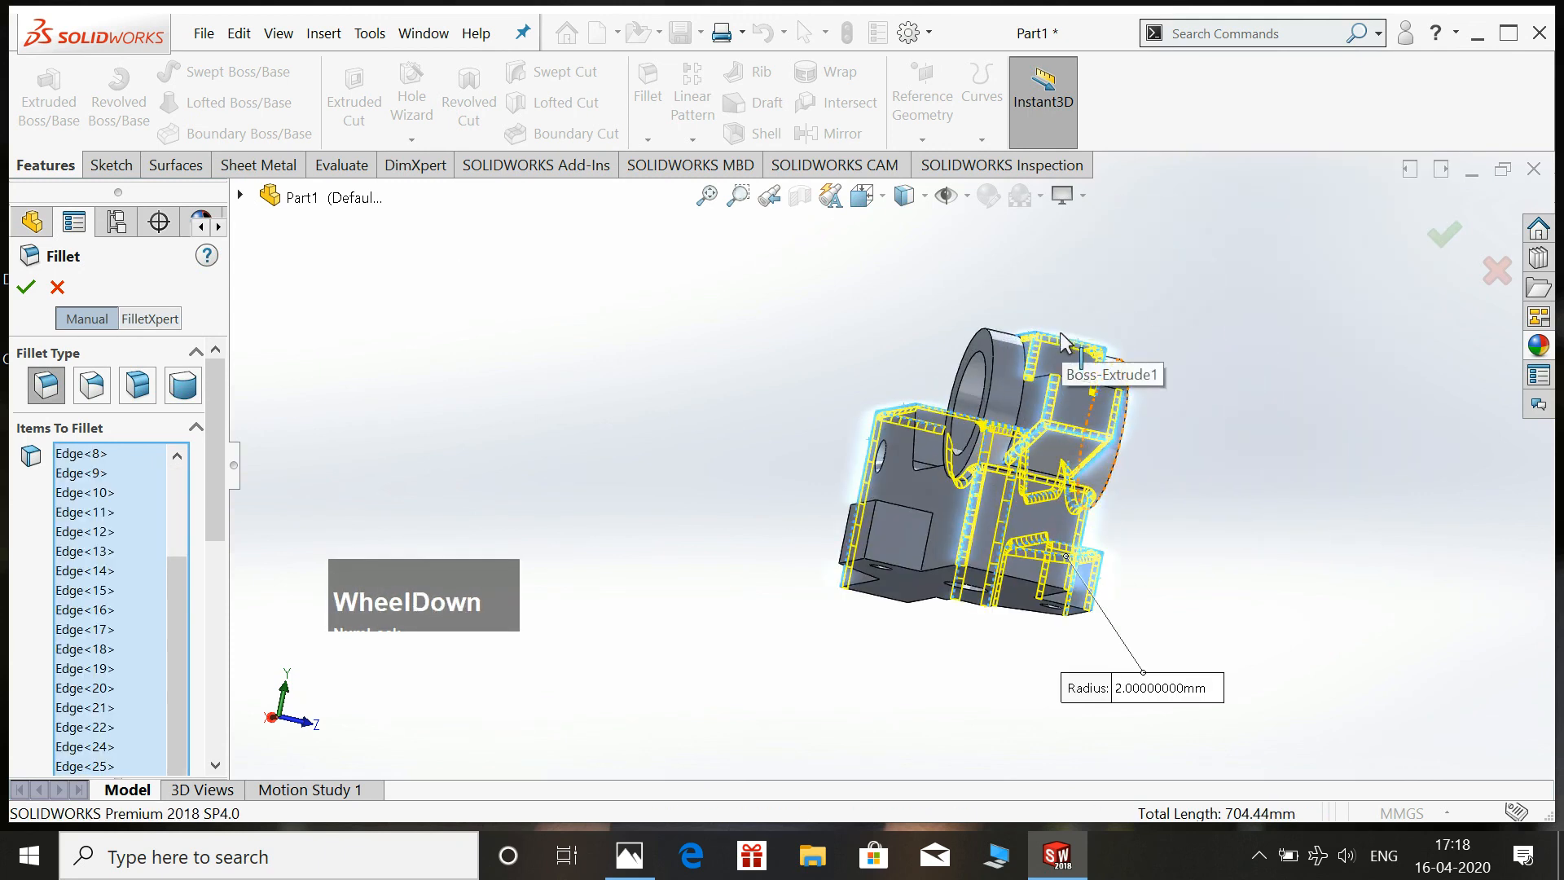
middle_drag(1251, 438, 969, 761)
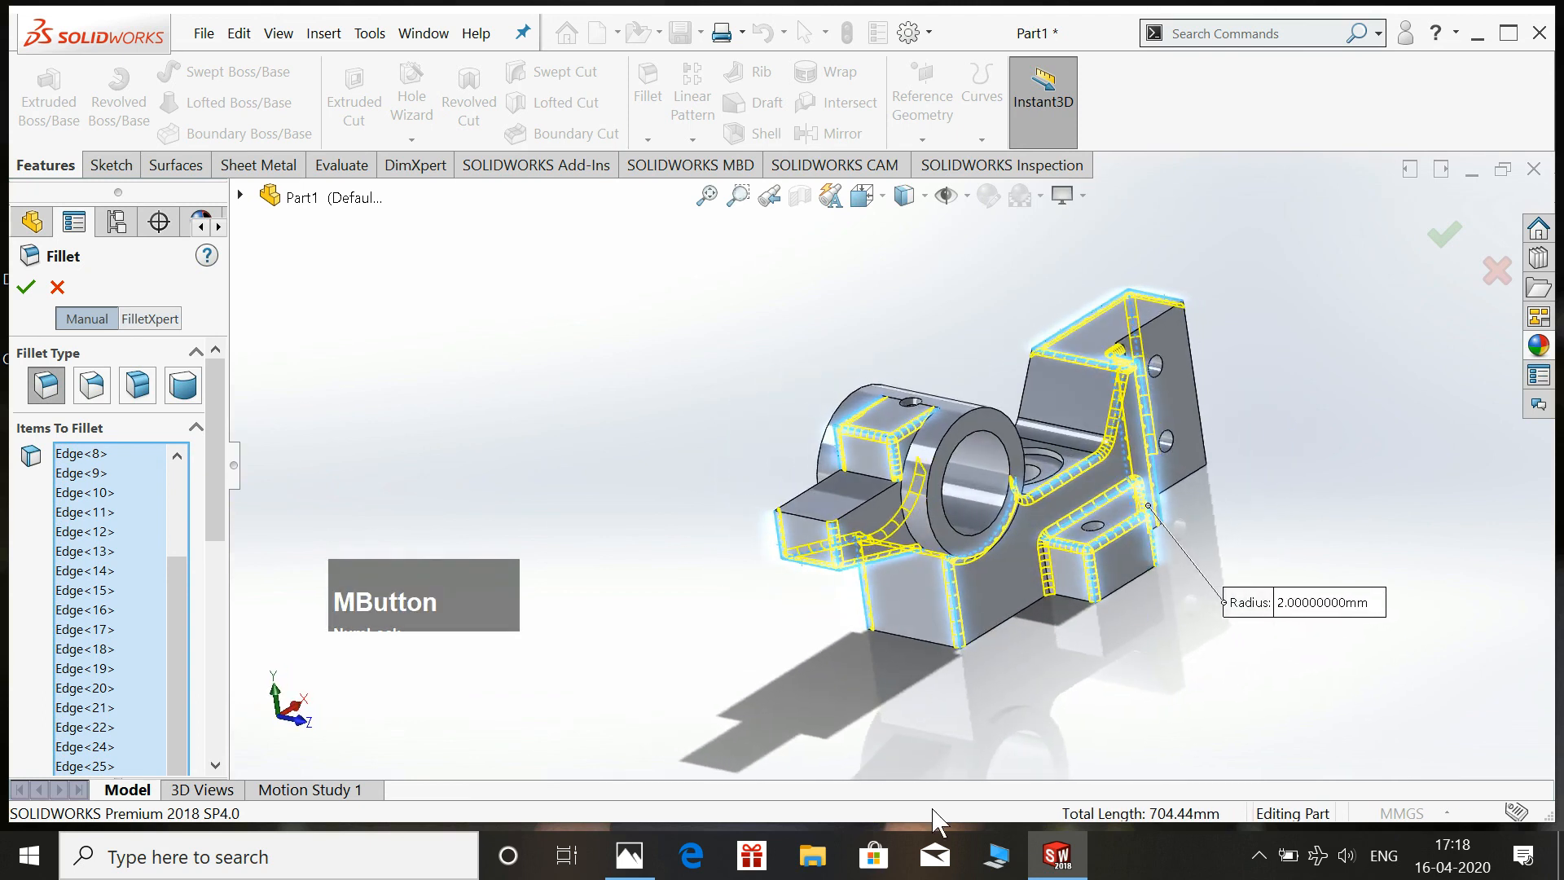
click(615, 870)
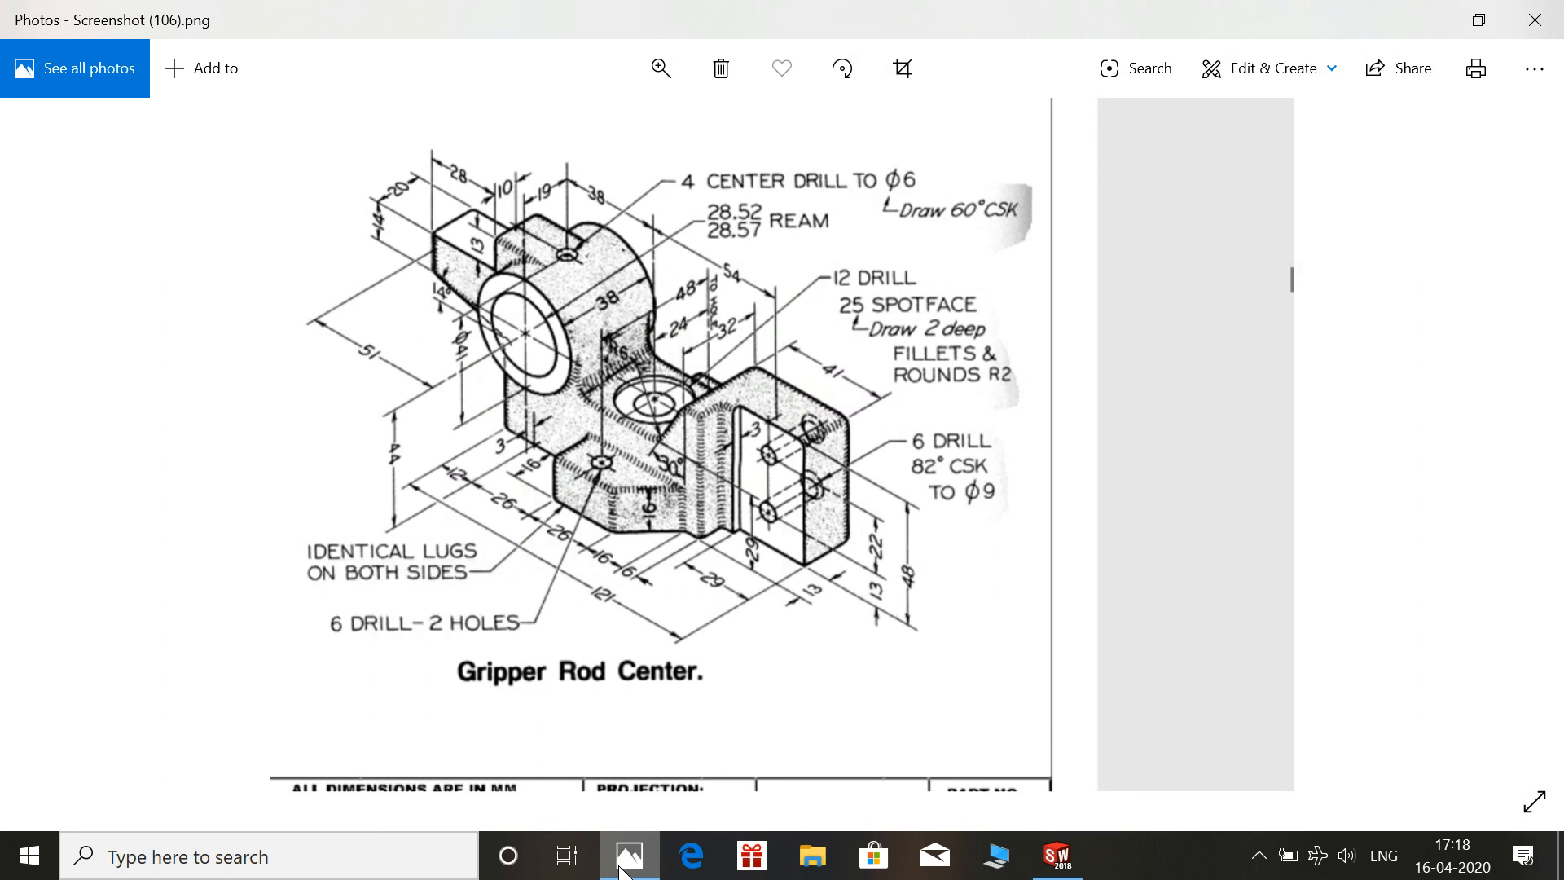
click(621, 870)
click(621, 870)
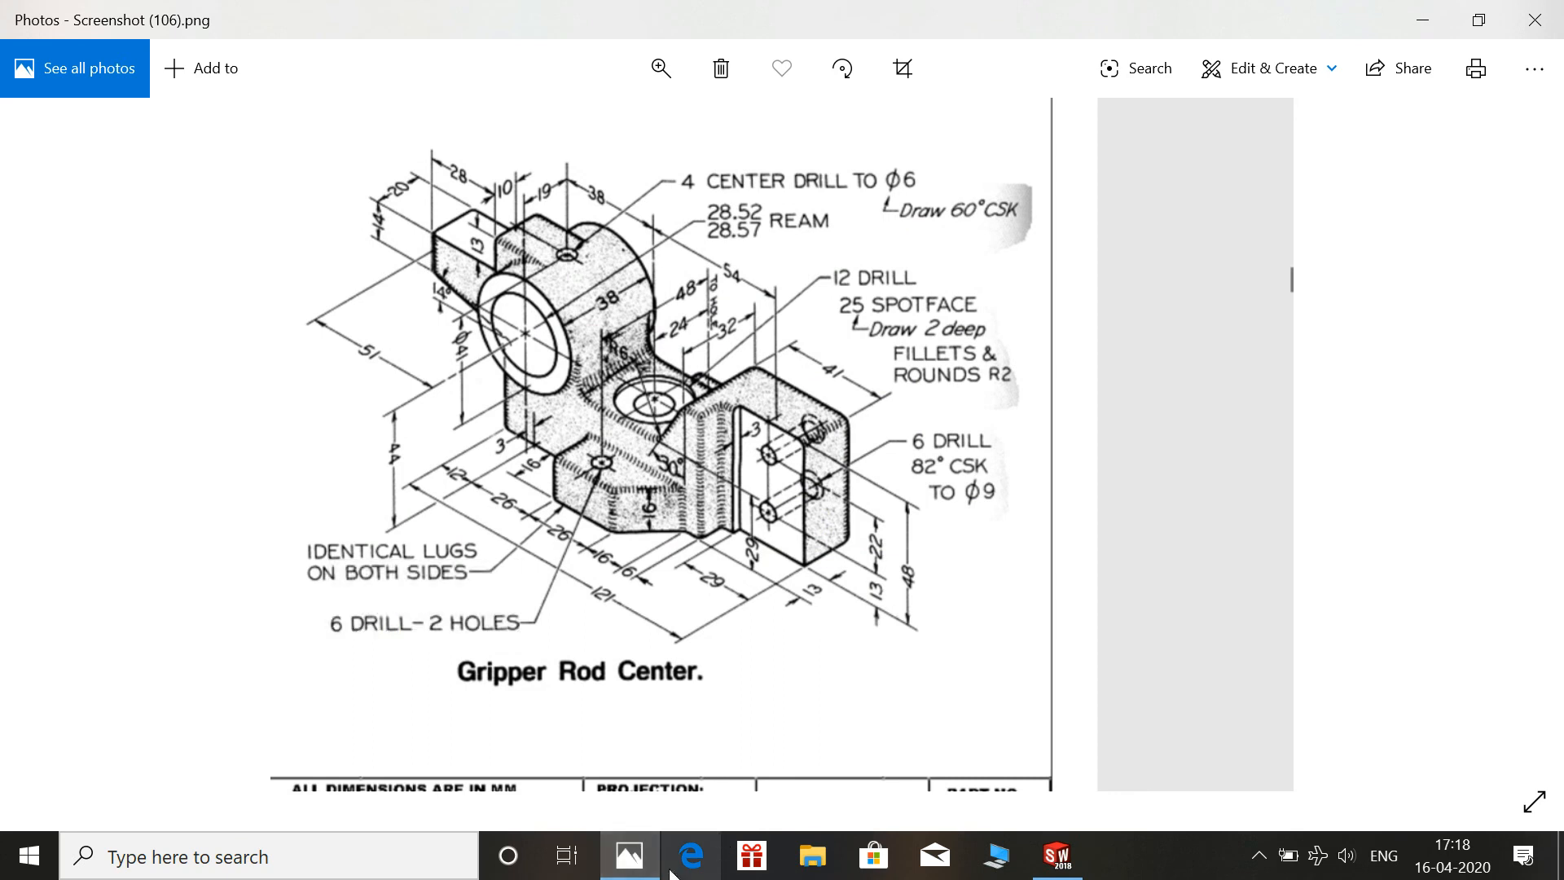
click(639, 870)
Add the opposite lug's top outline edges and vertical edges to the selection and create the 2 mm fillet.
middle_drag(1355, 409, 1090, 724)
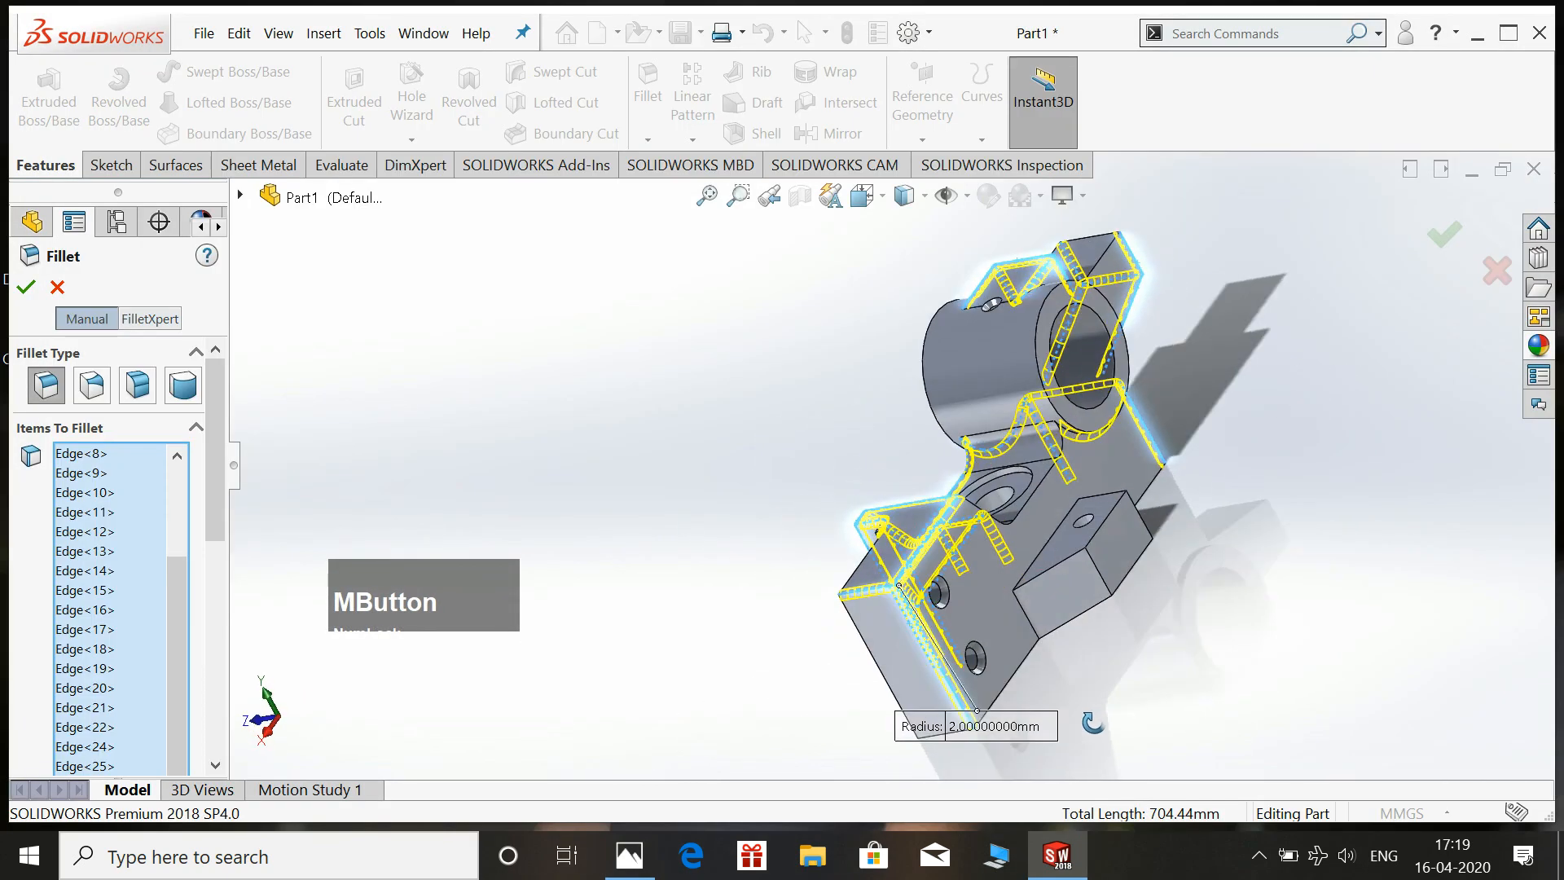
click(1060, 577)
click(1100, 556)
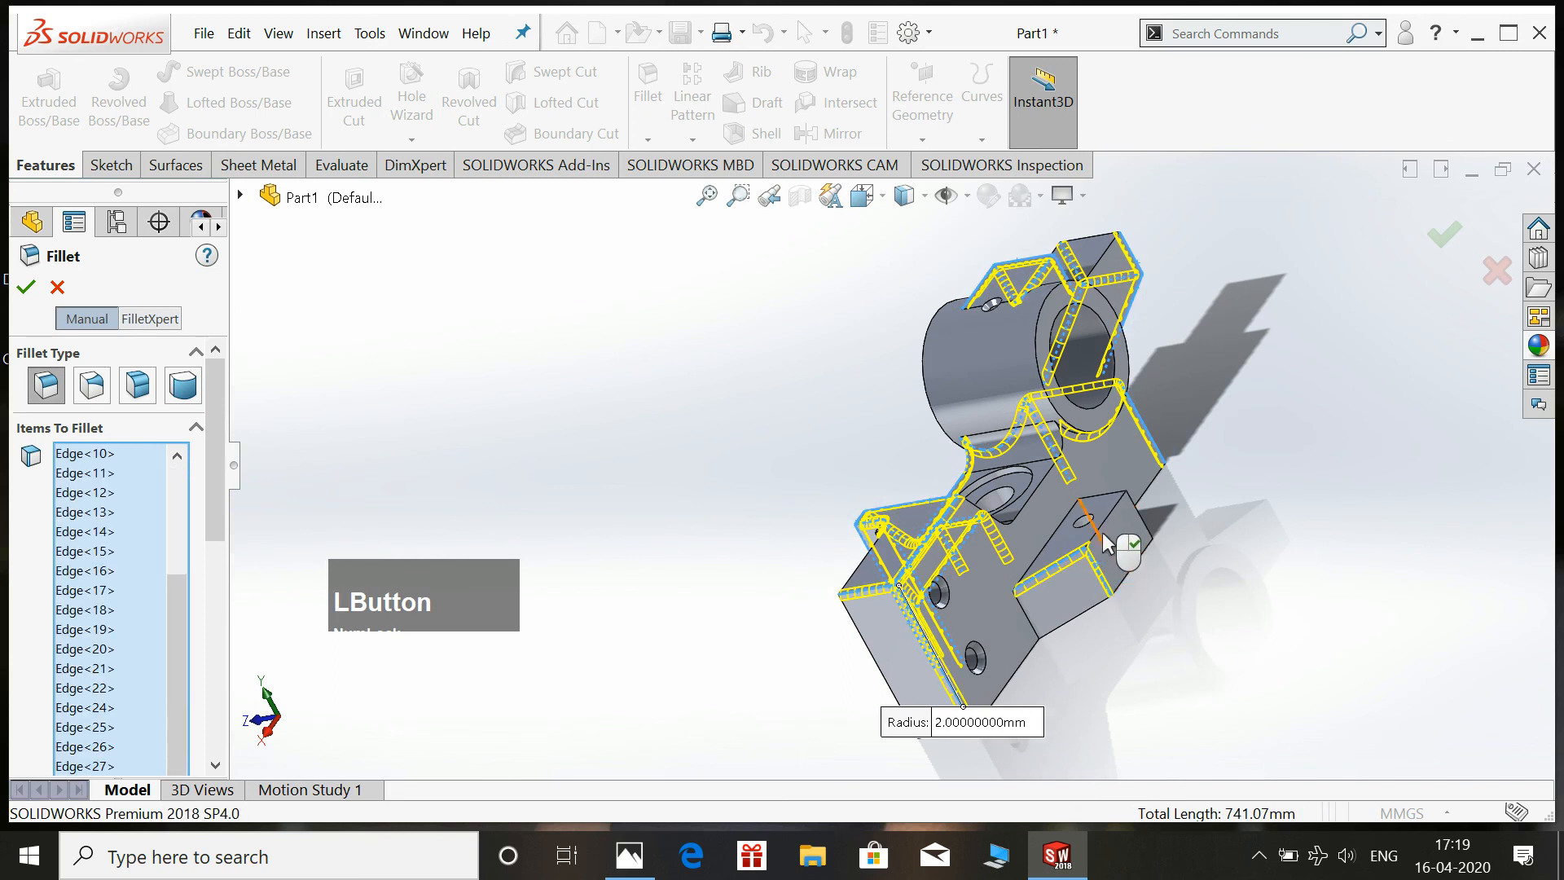
click(1105, 534)
click(1124, 504)
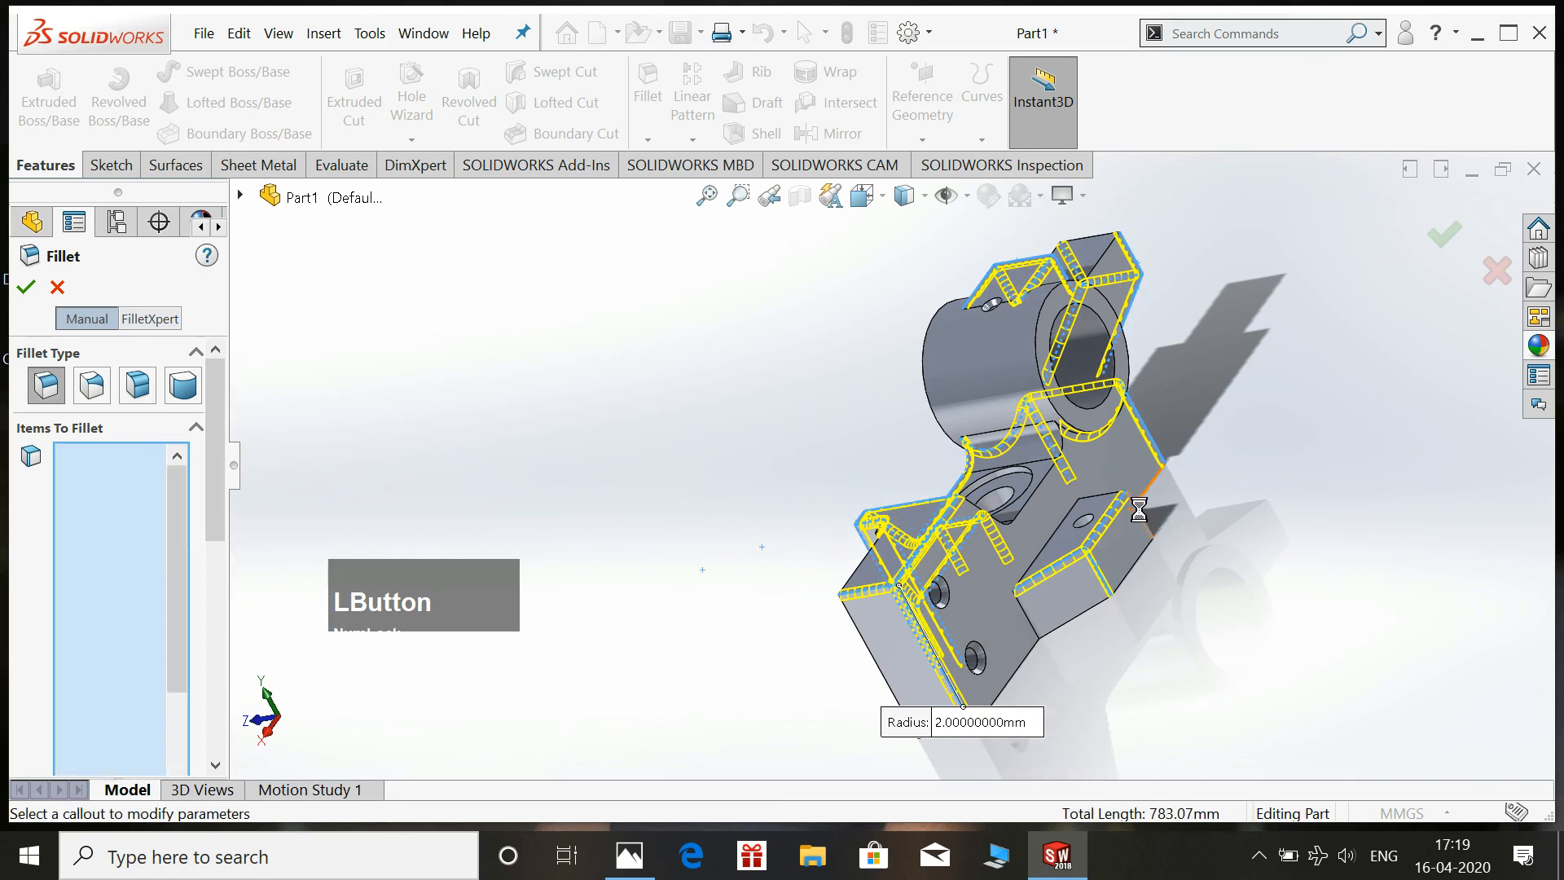
click(1088, 507)
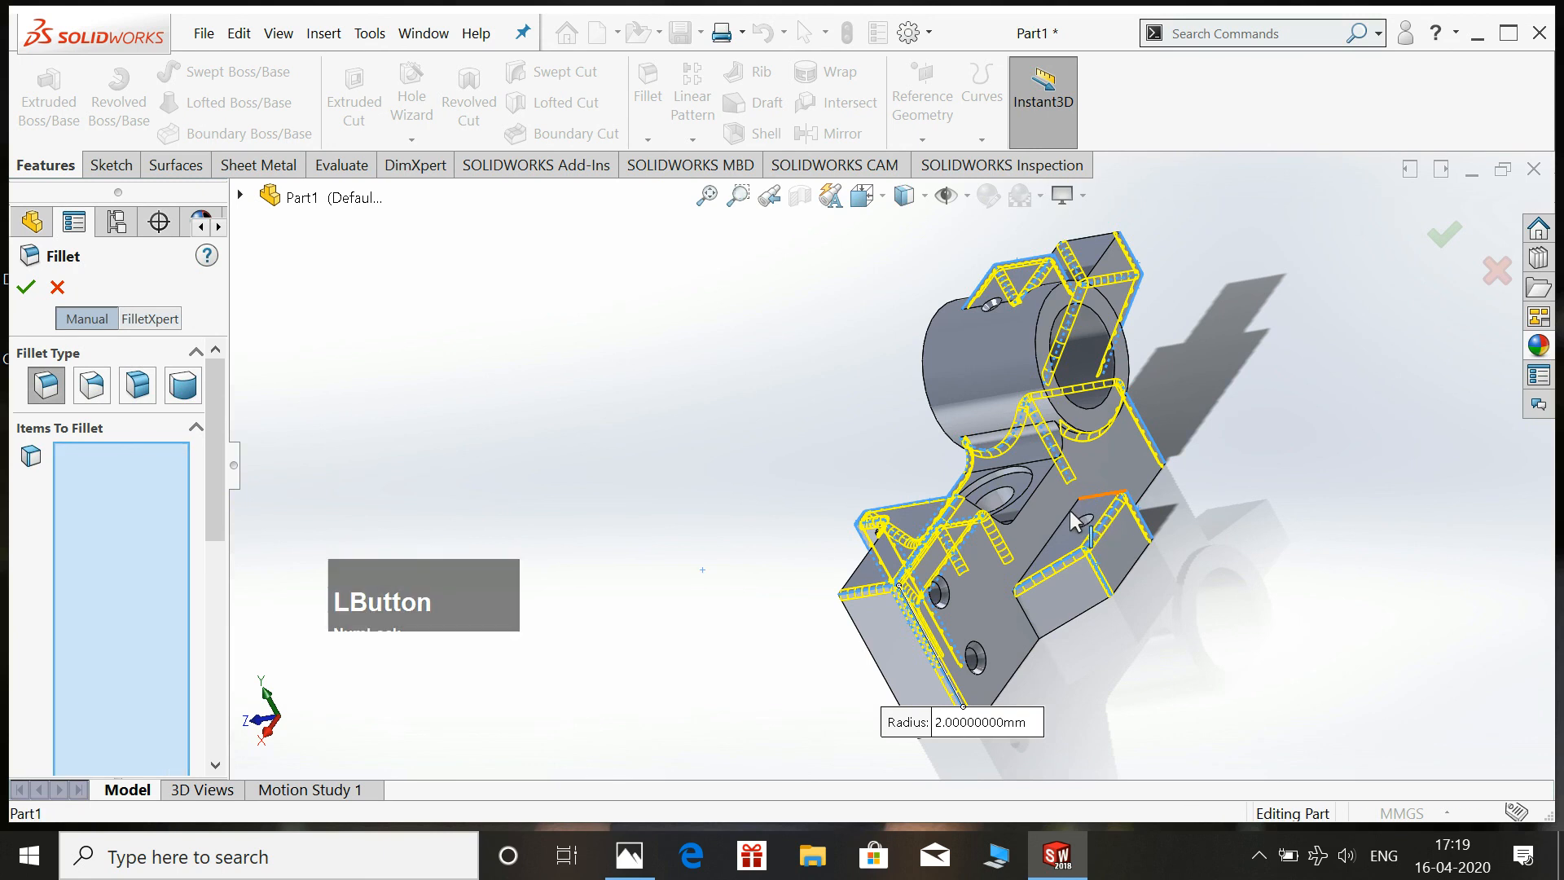
click(1072, 538)
middle_click(1242, 511)
middle_drag(1242, 511, 1422, 570)
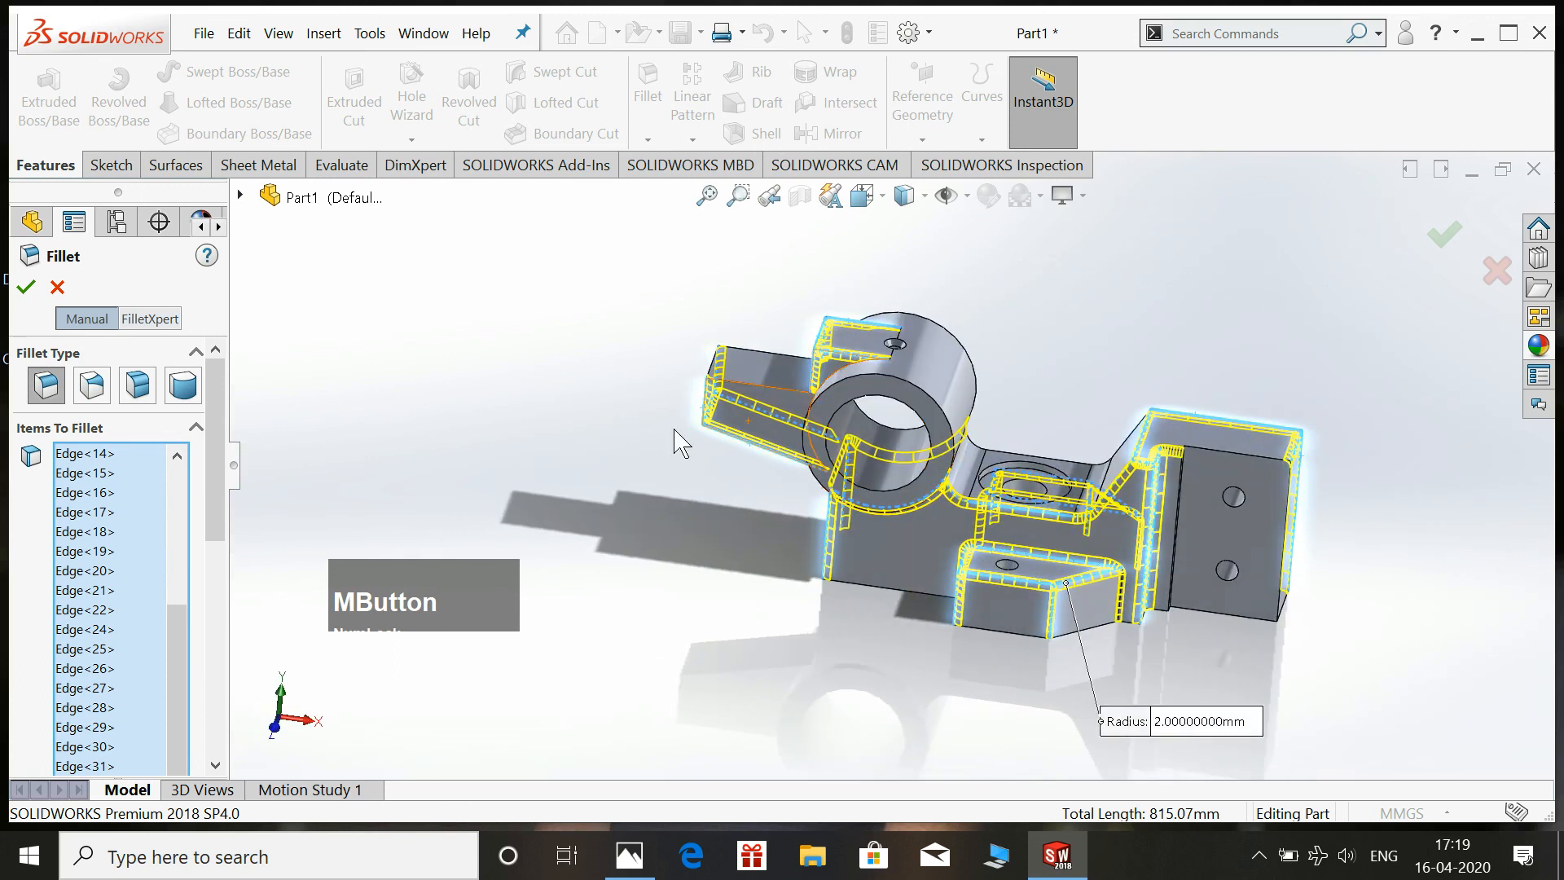
click(25, 289)
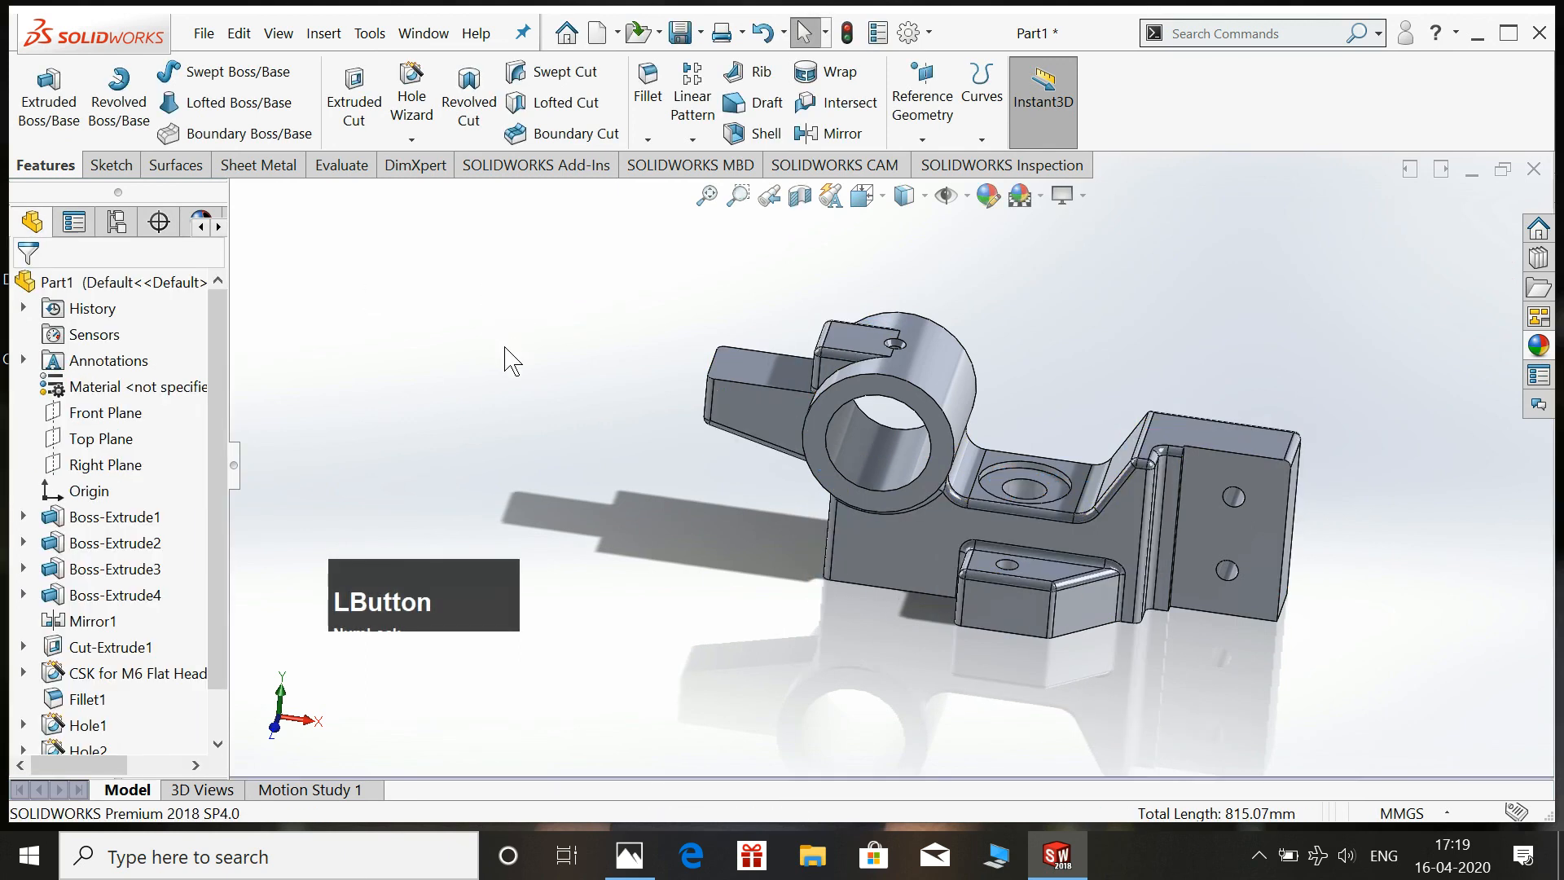
Show the part in isometric view and compare its rounded edges with the drawing in Photos.
key(space)
click(1528, 430)
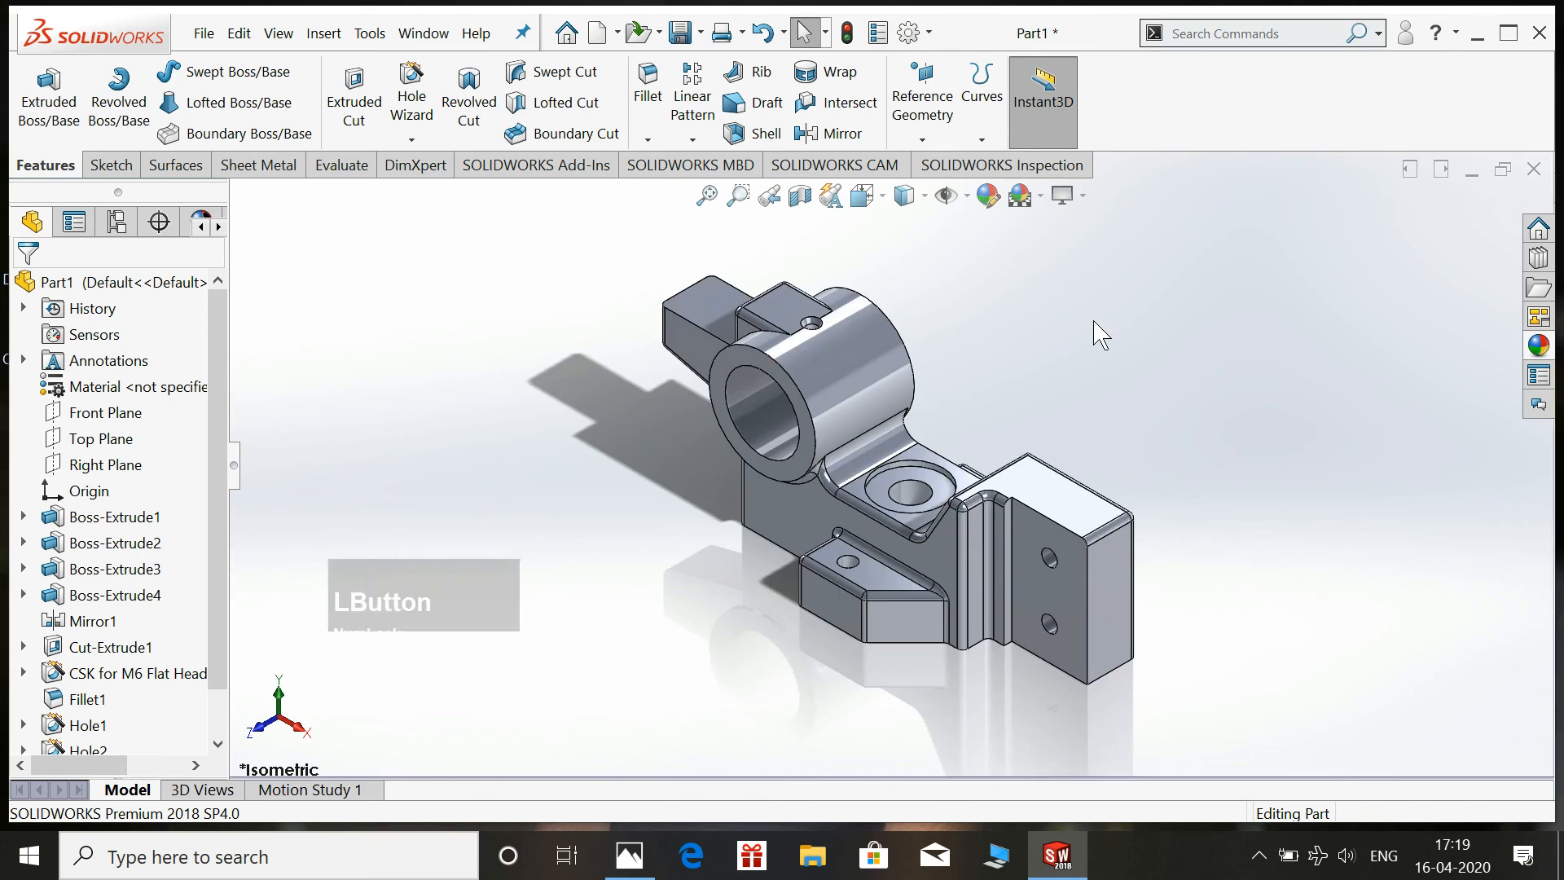
scroll(1025, 335, down, 1)
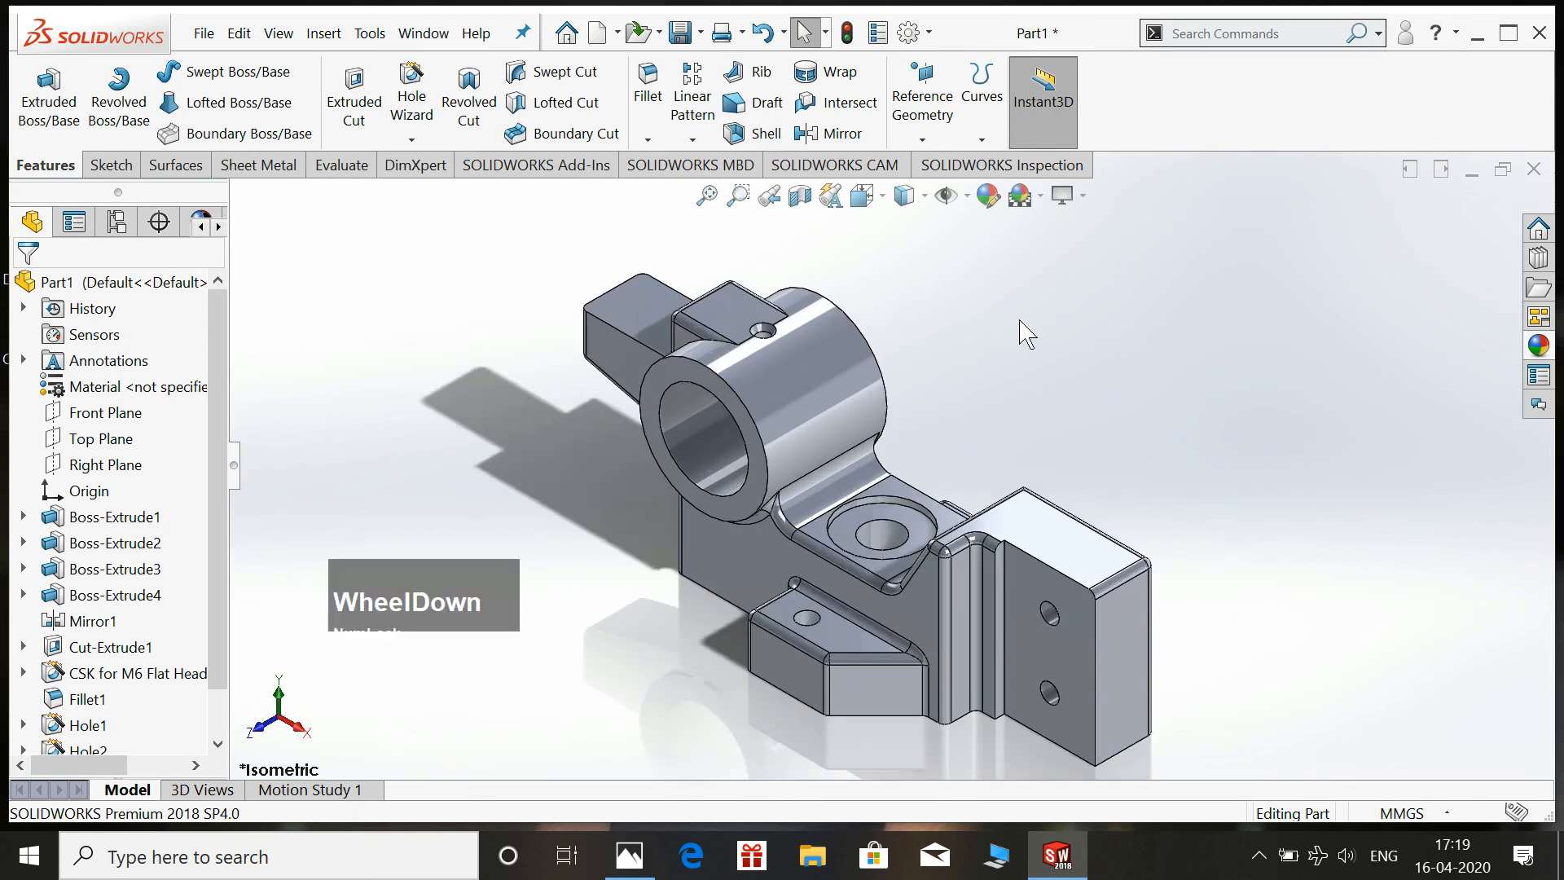
click(575, 502)
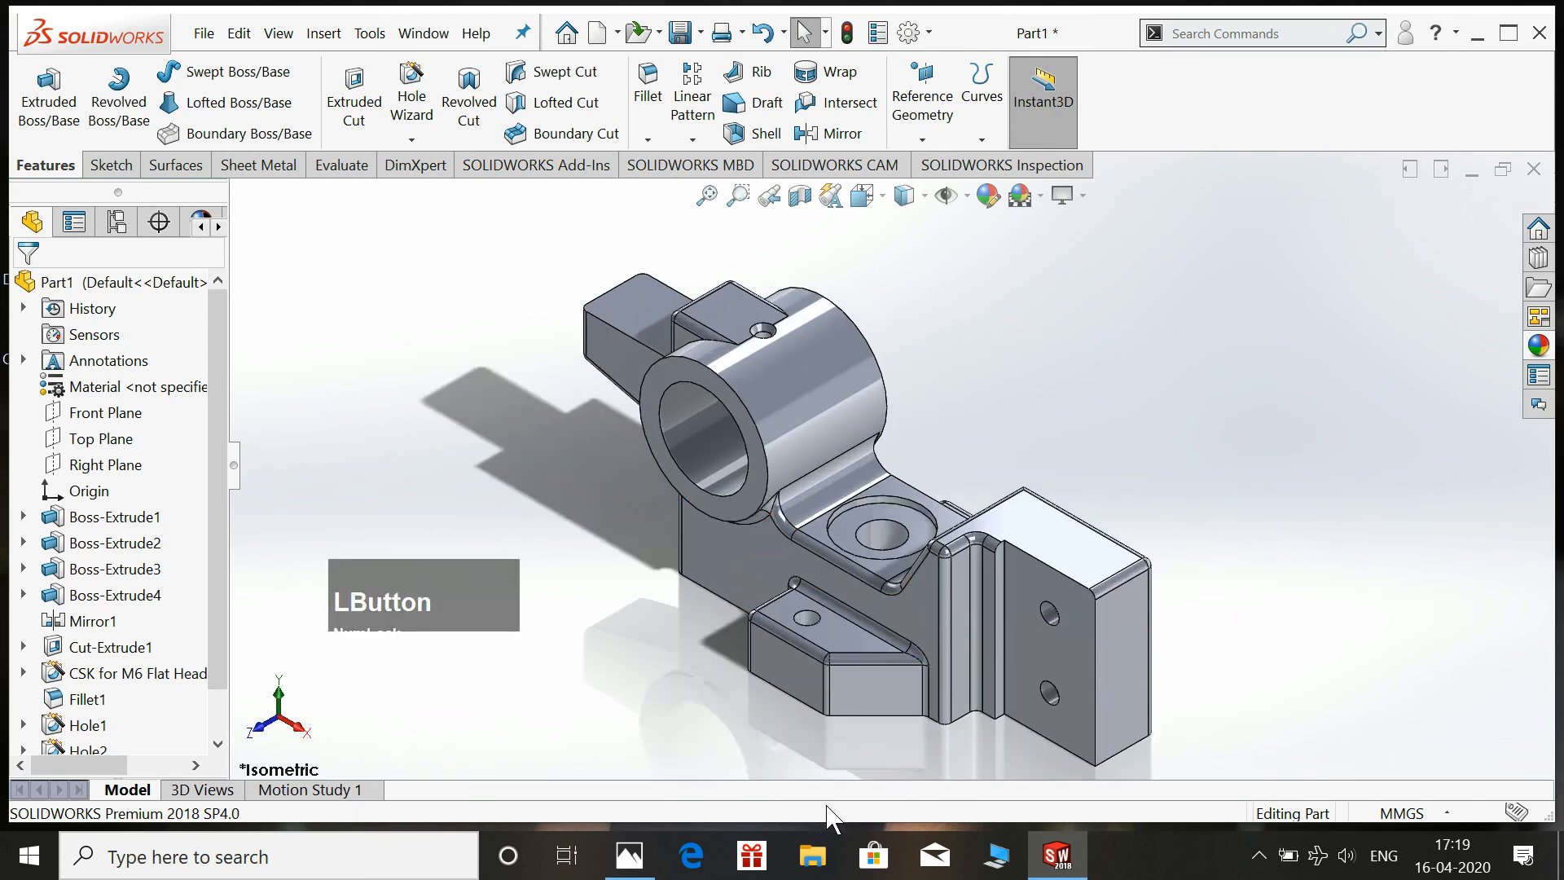
click(629, 855)
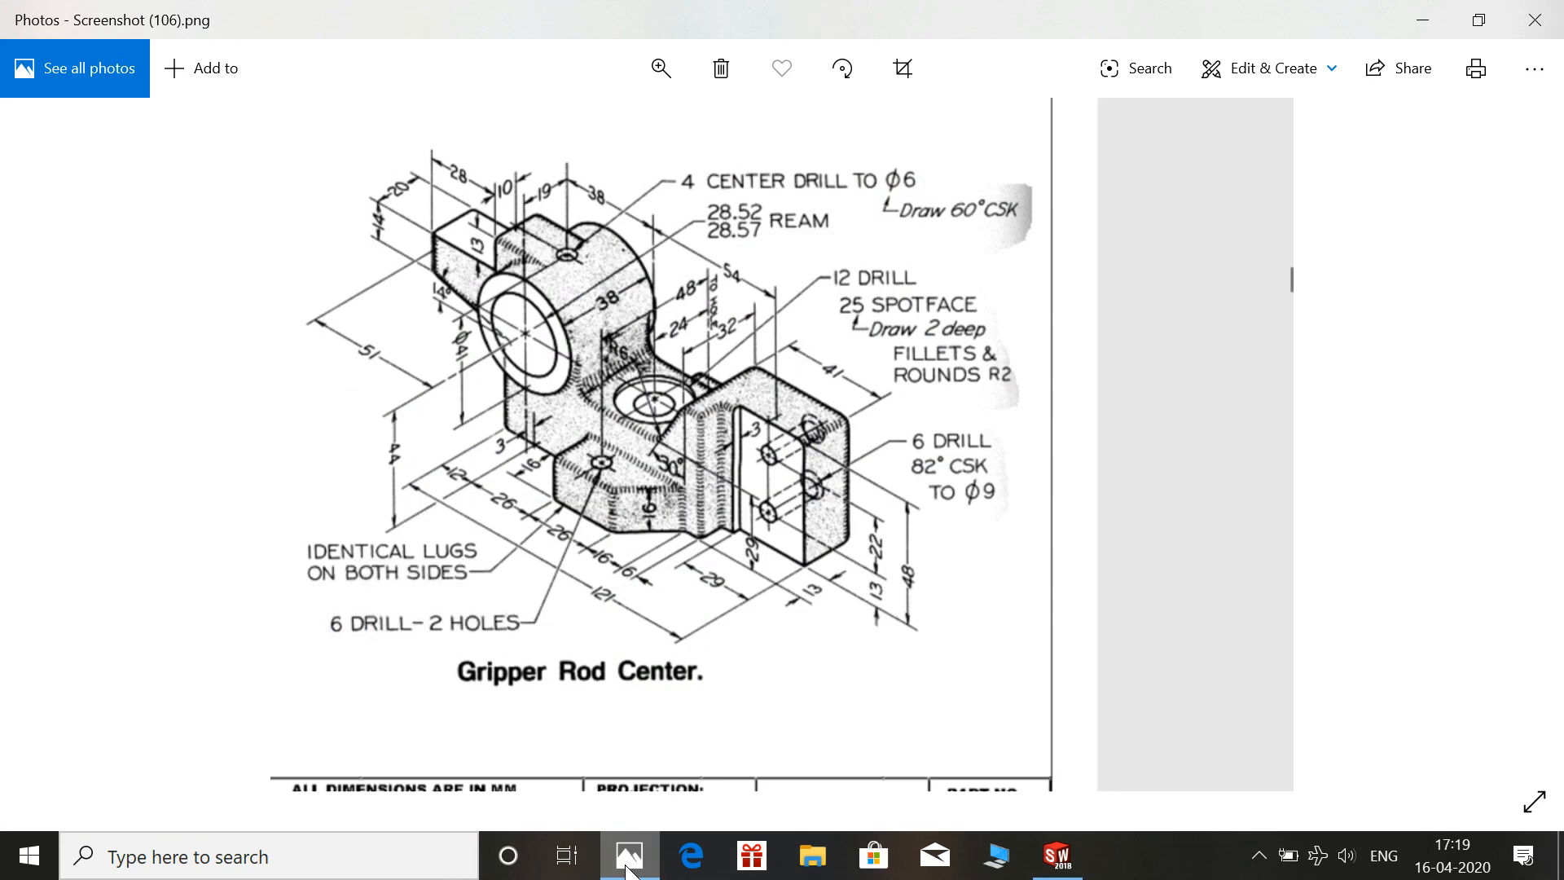
click(629, 871)
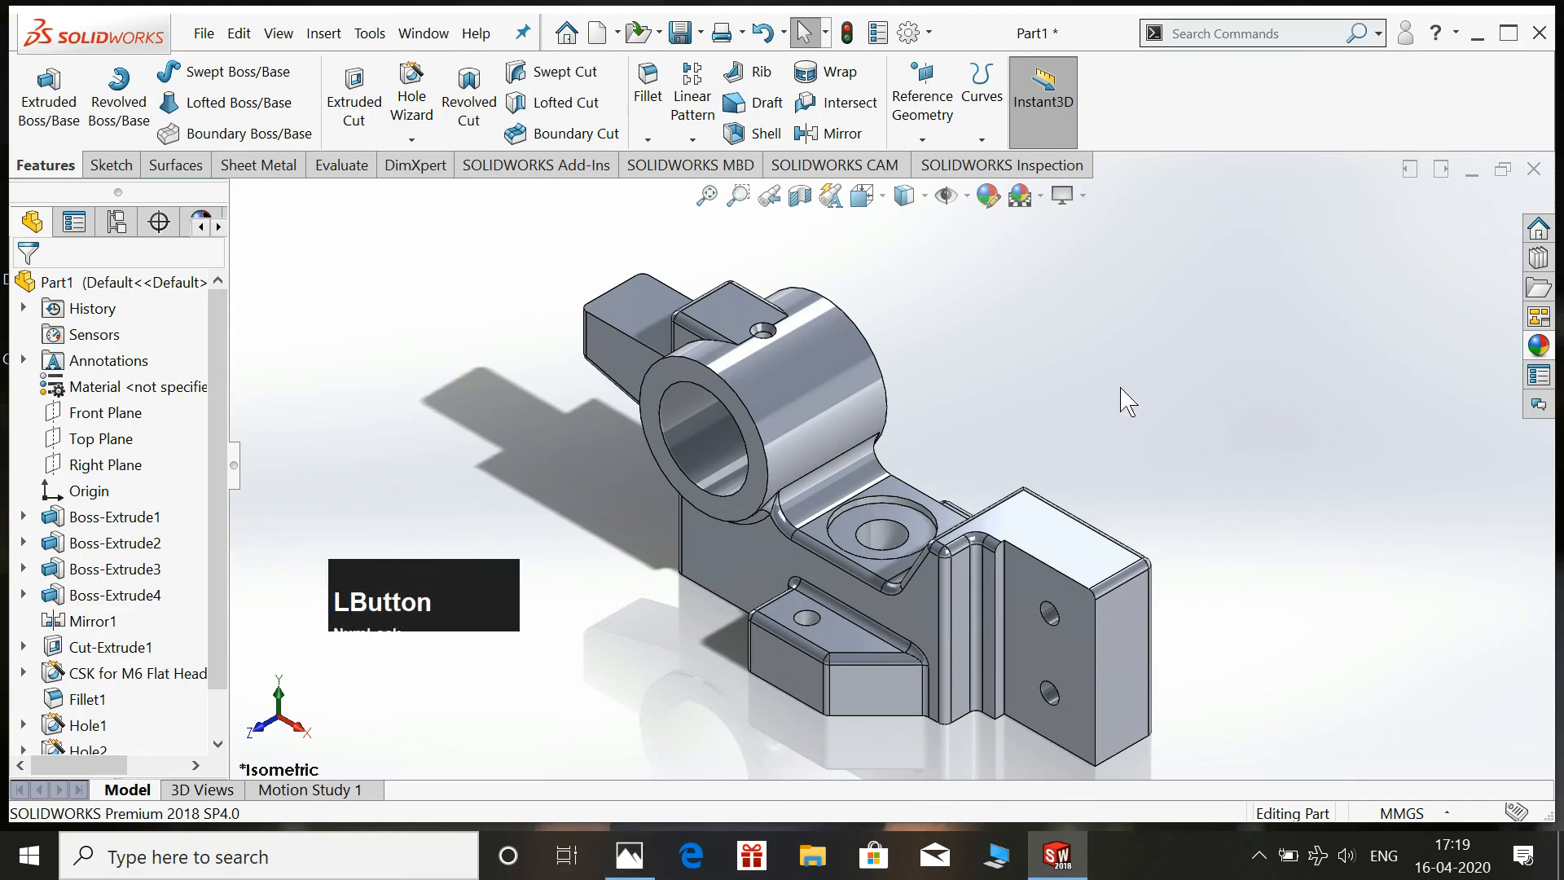
click(636, 862)
click(639, 866)
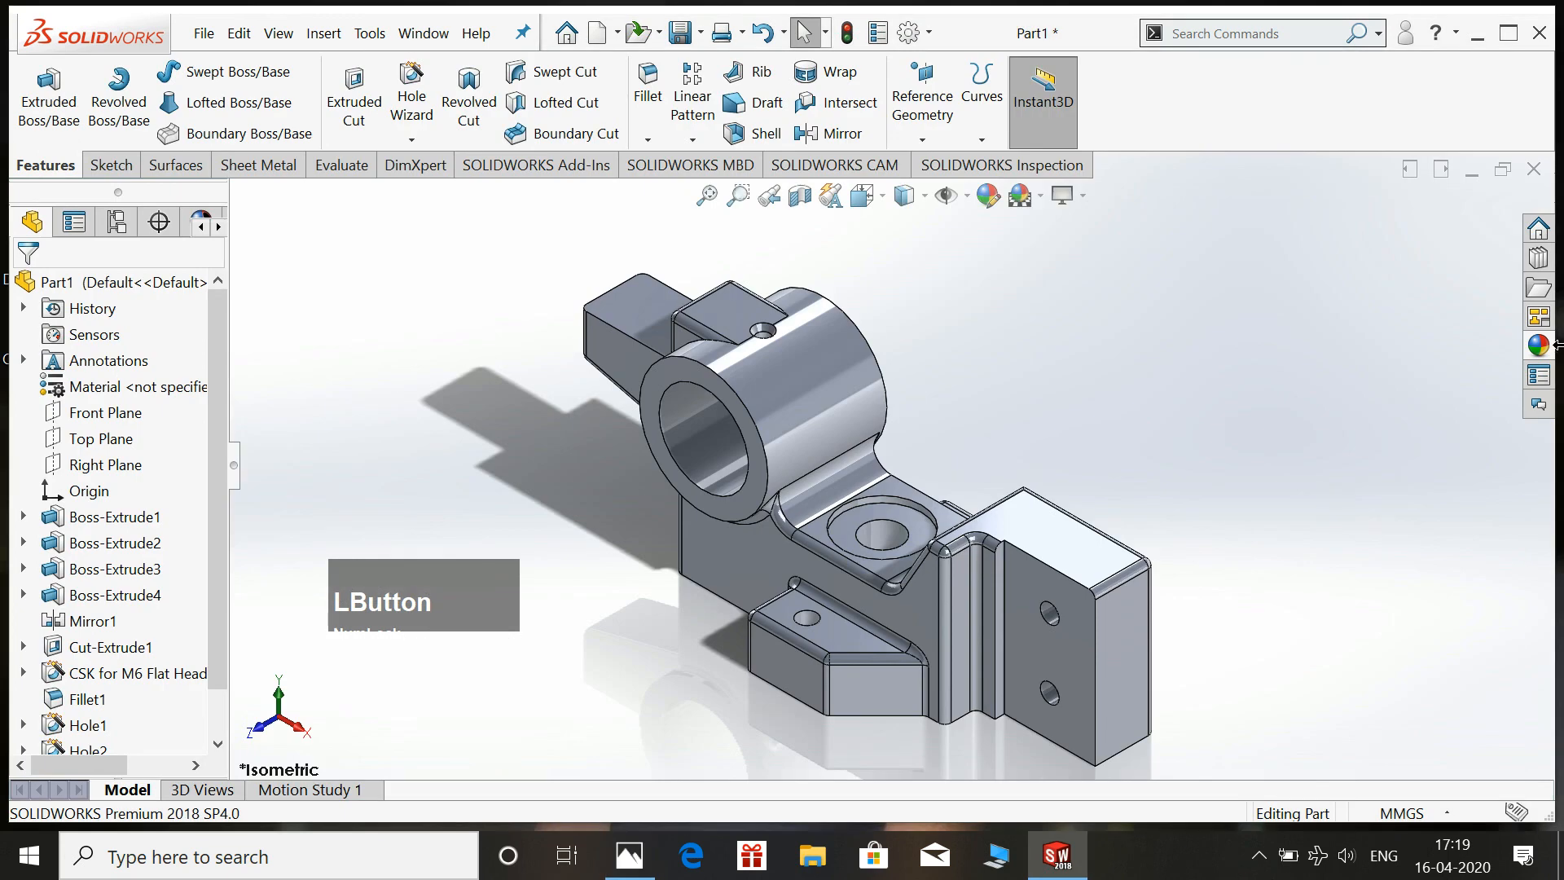
Apply the brushed bronze metal appearance to the whole body of the part.
click(1385, 238)
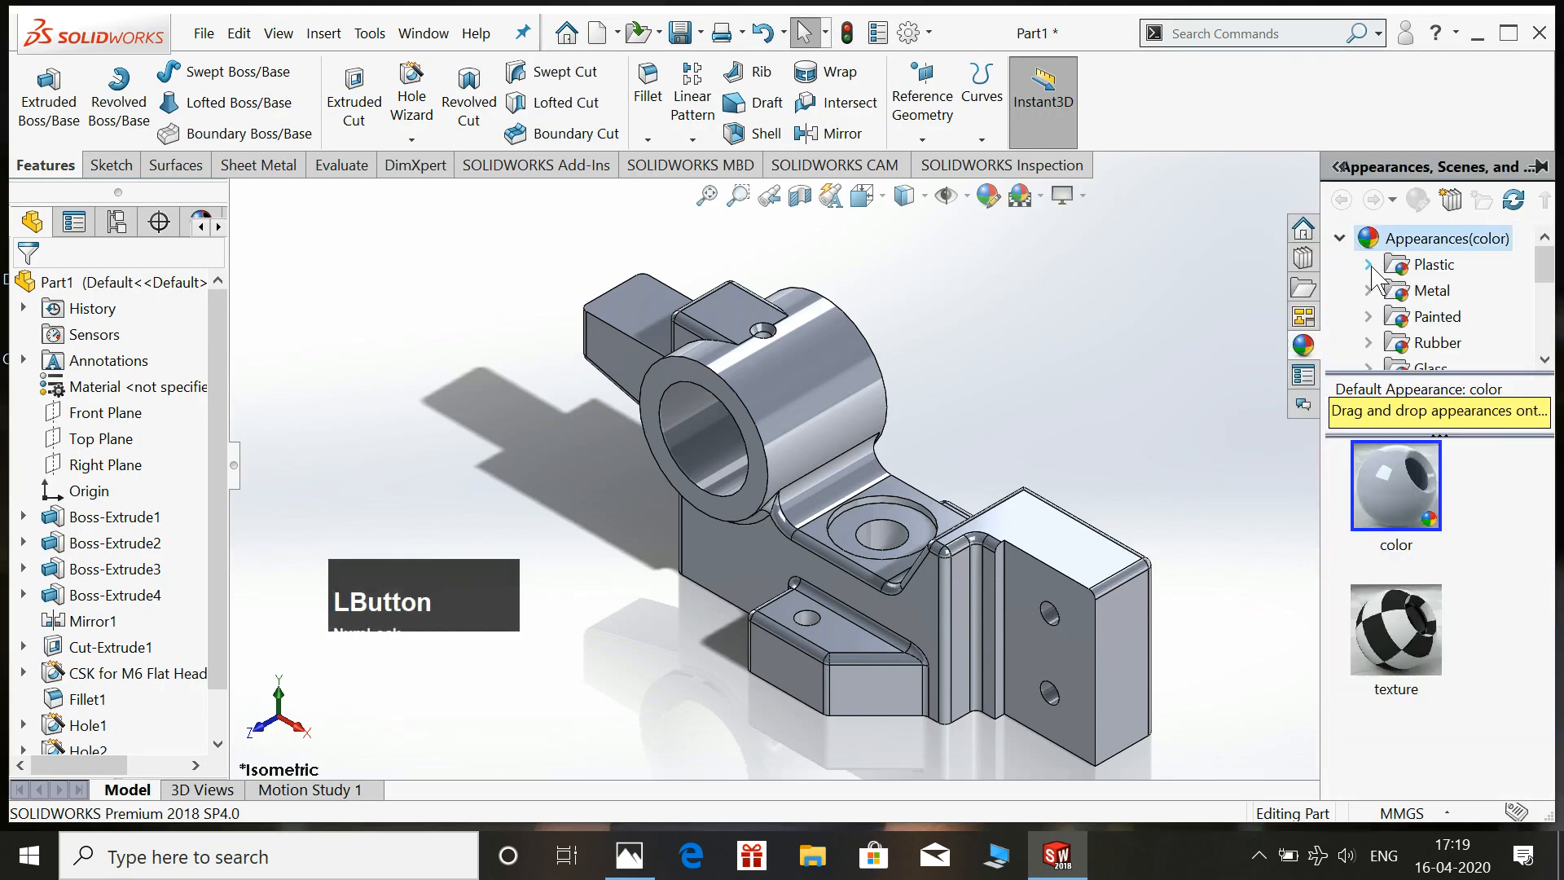
click(1370, 291)
scroll(1438, 295, down, 1)
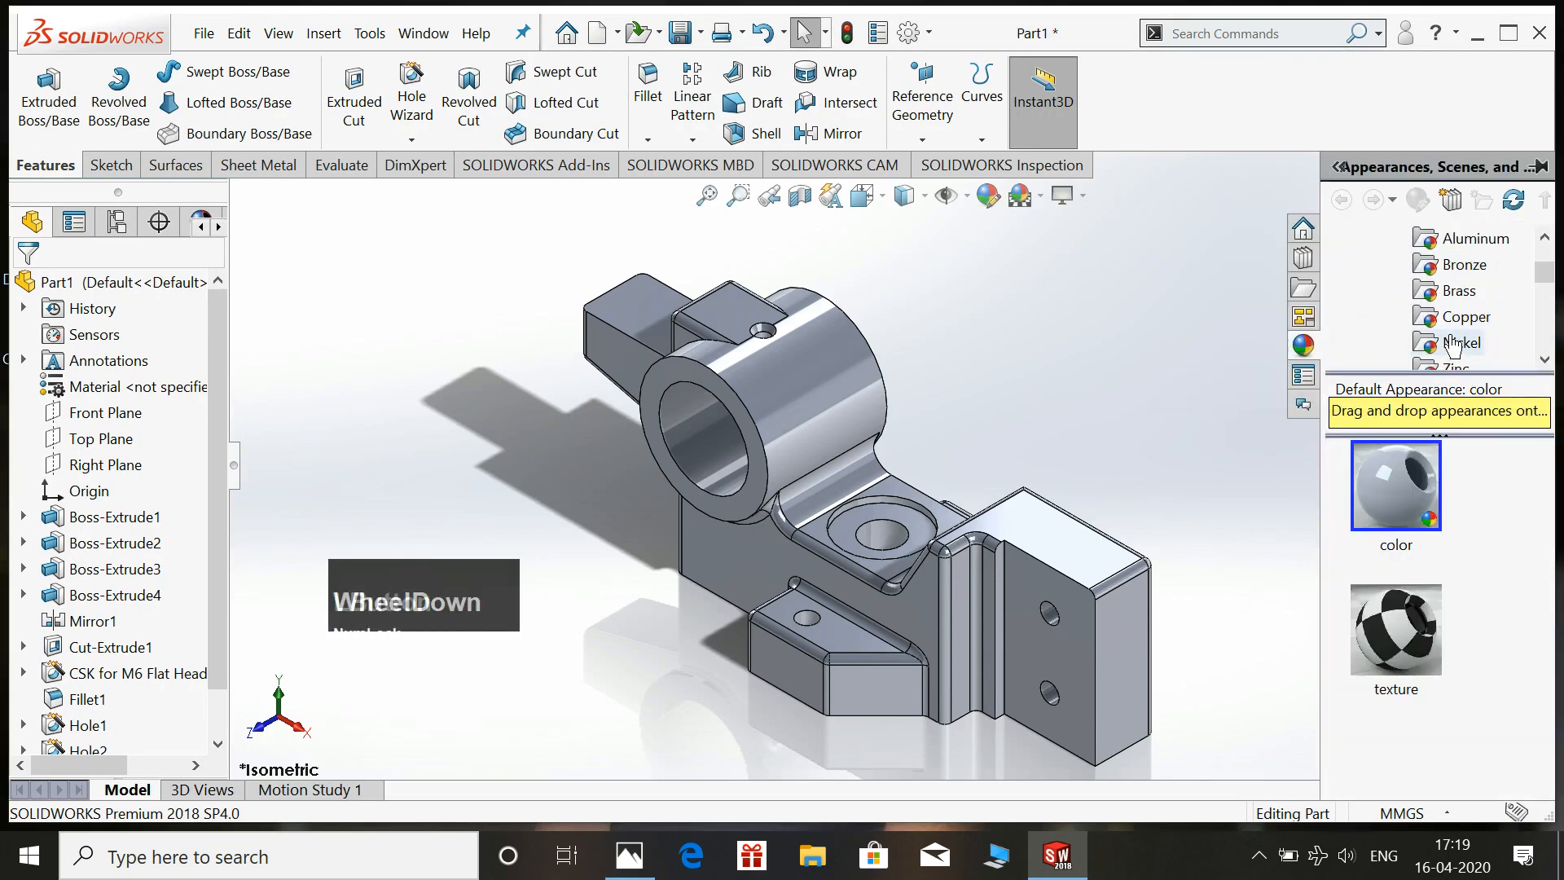
click(1439, 295)
click(1452, 317)
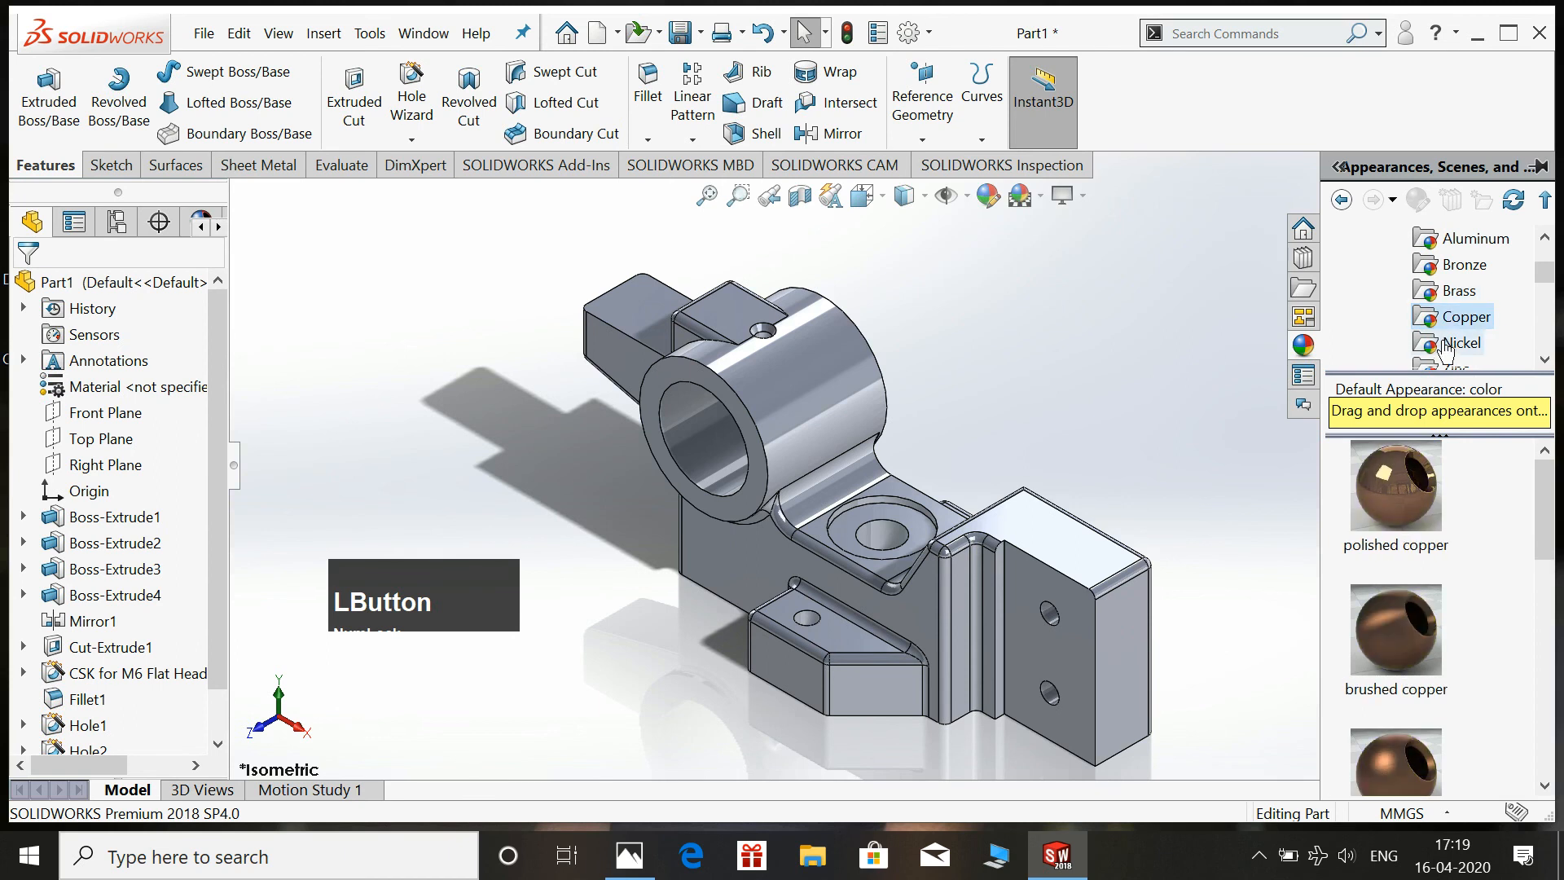
click(1446, 343)
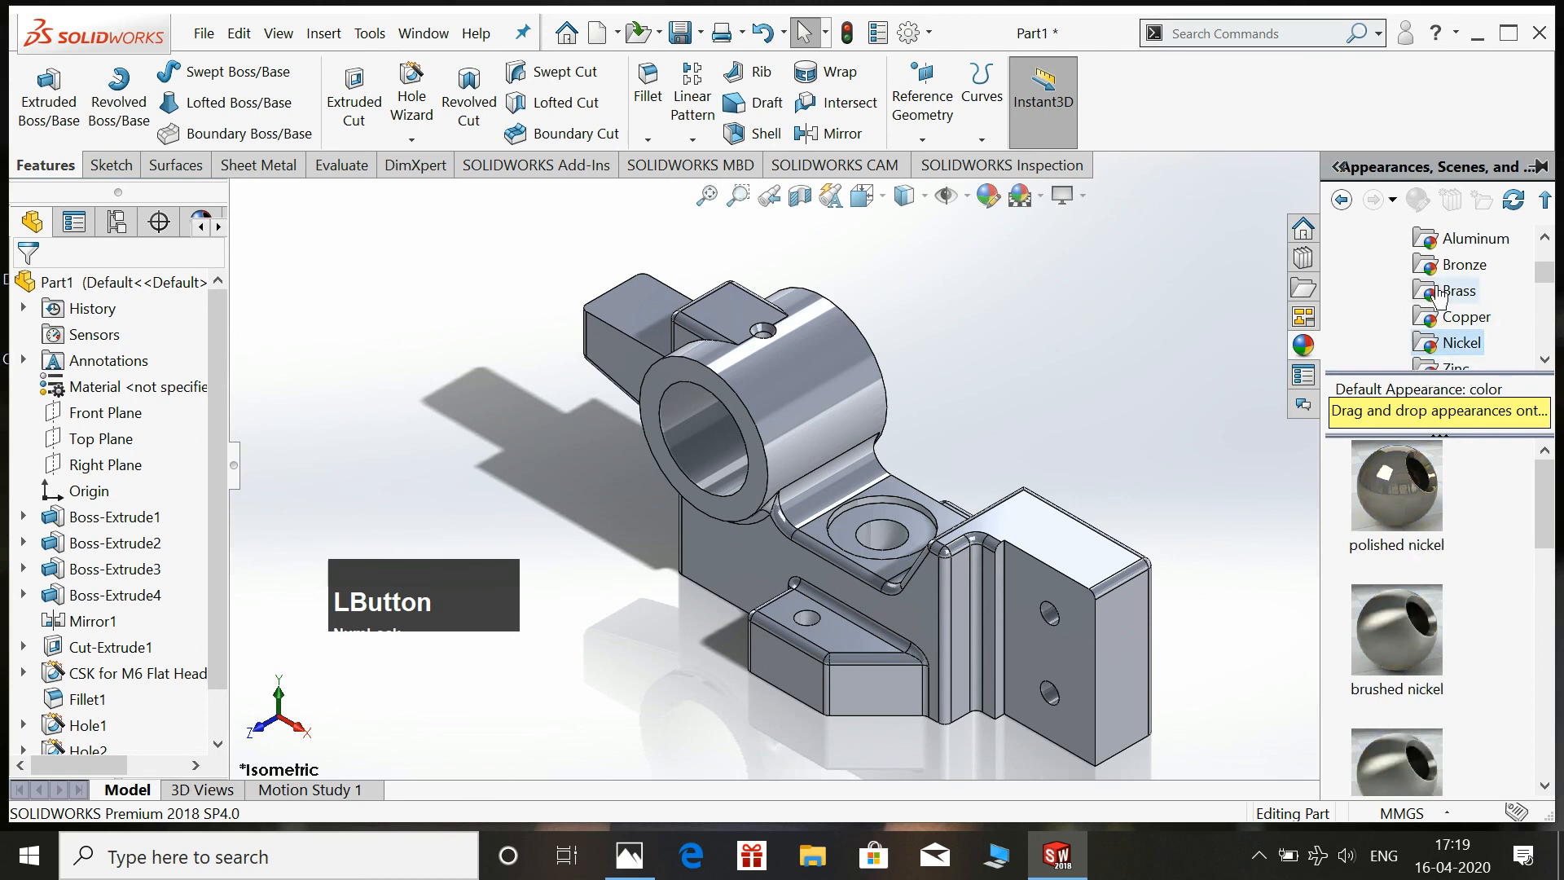
click(1458, 266)
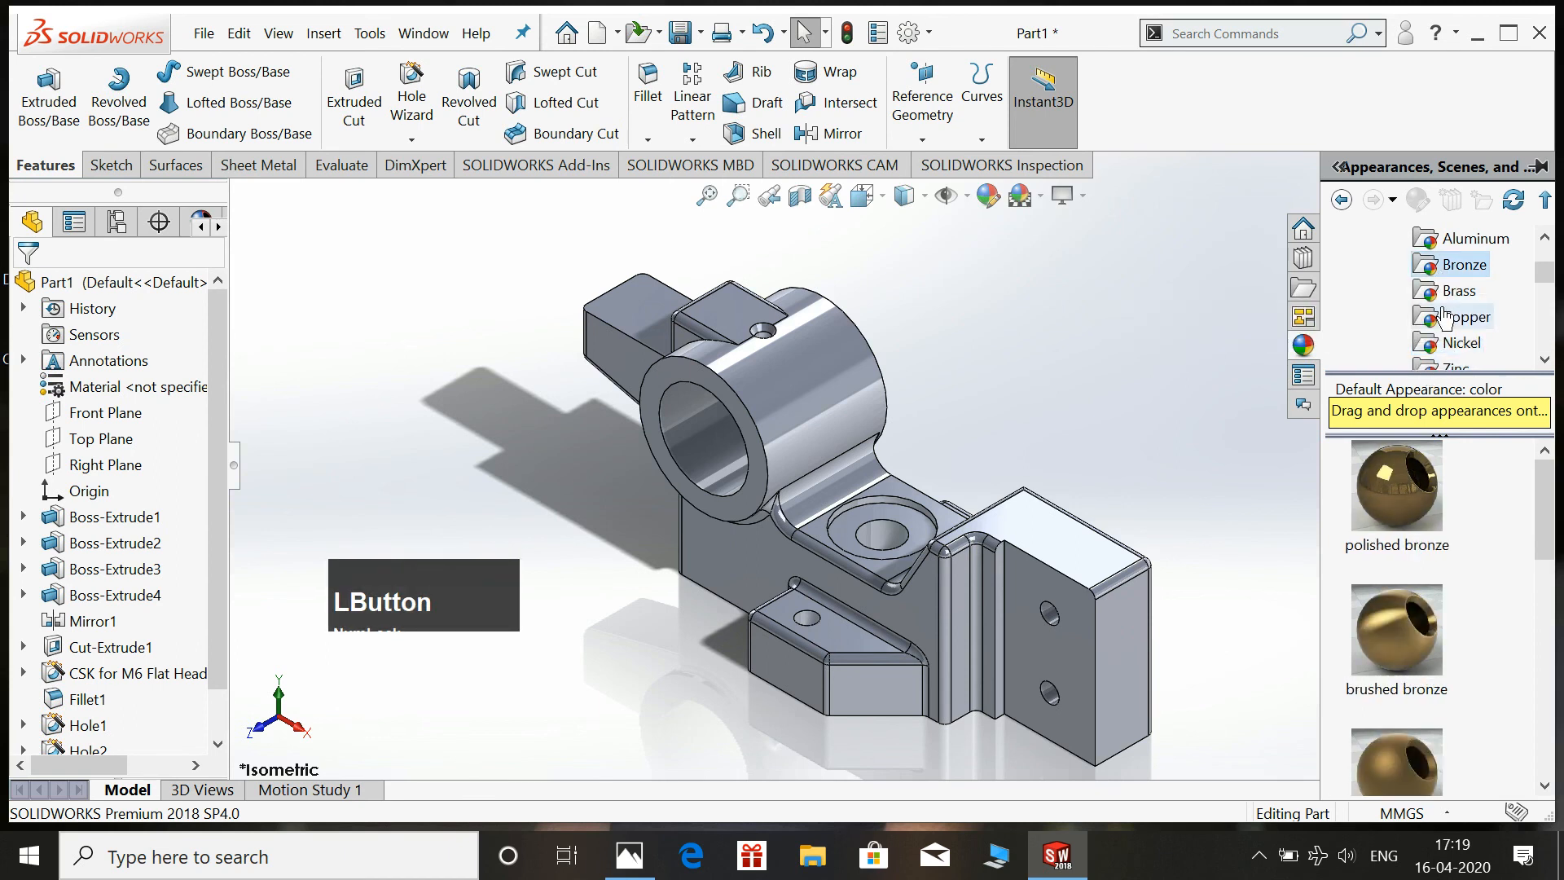
drag(1388, 624, 1080, 604)
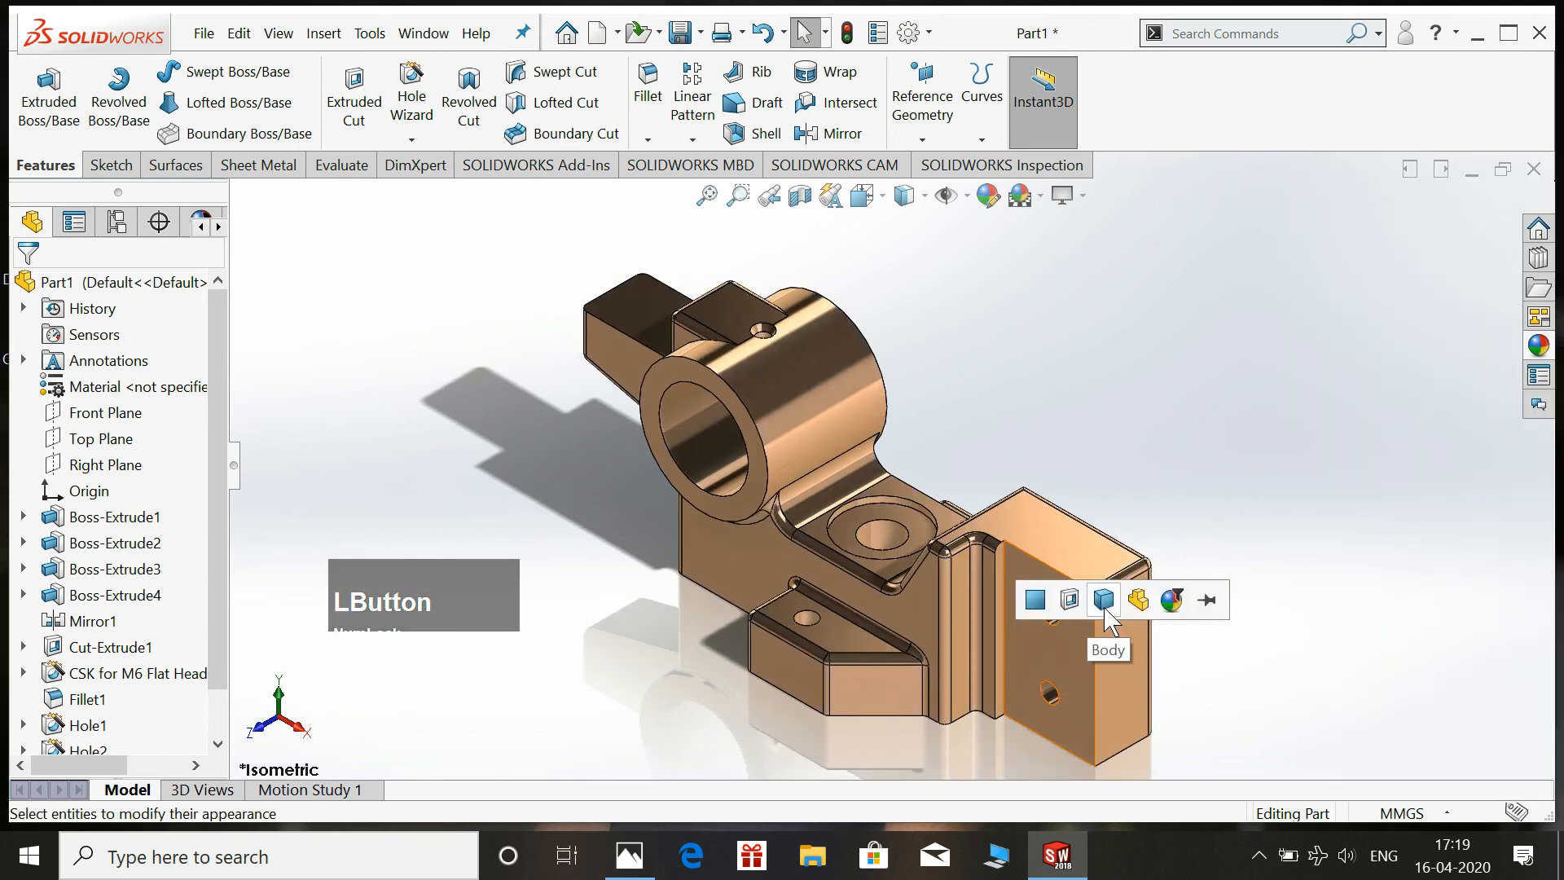
click(1104, 600)
scroll(919, 557, down, 2)
click(1050, 334)
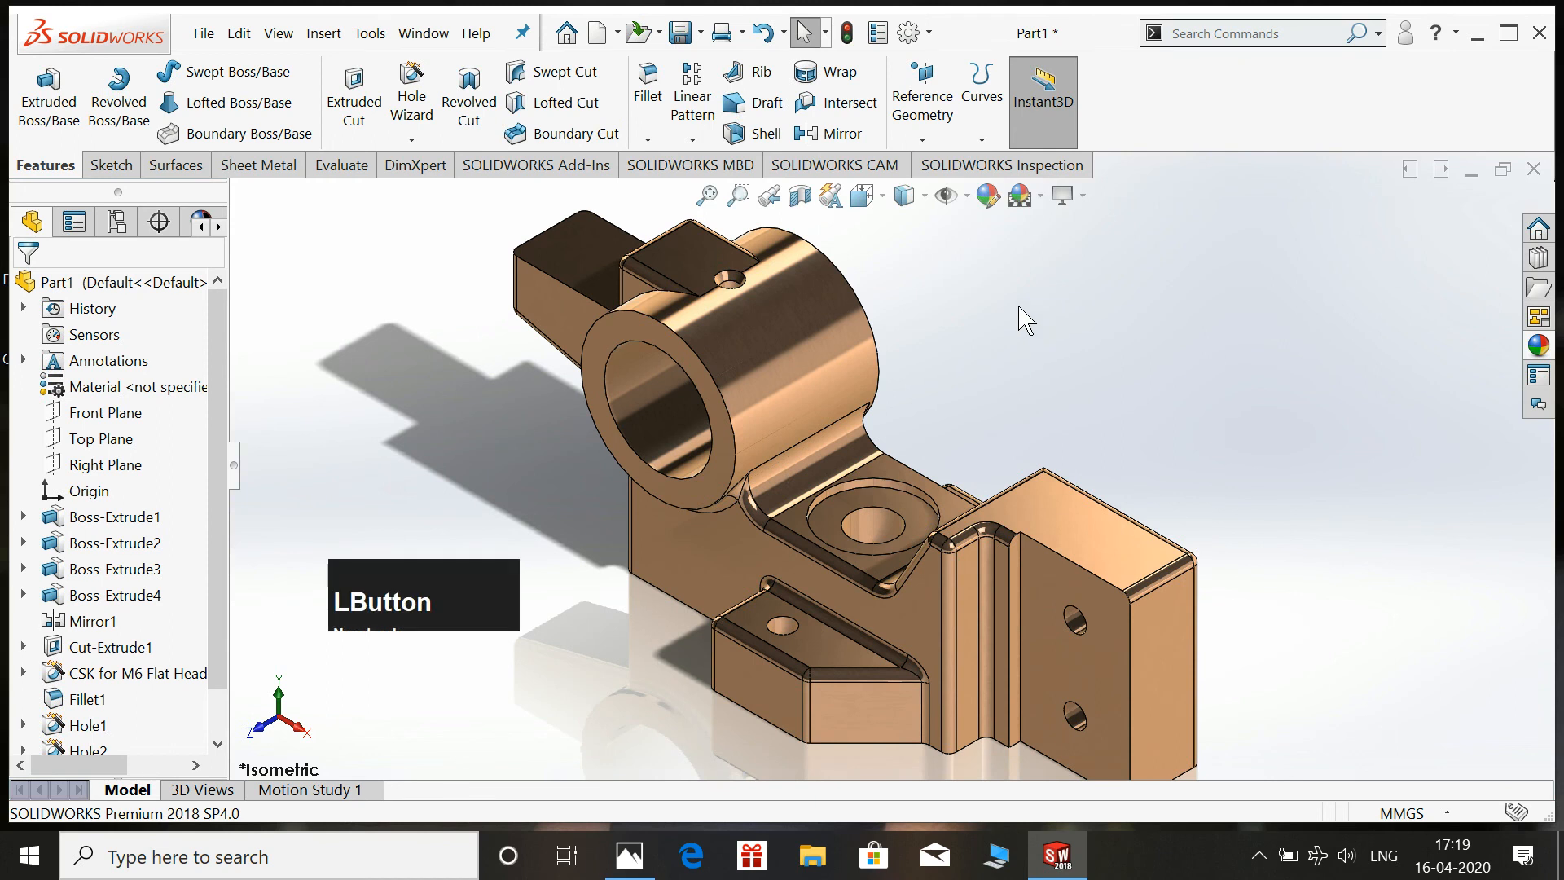
Set the document's image quality to the highest resolution for both shaded and wireframe display.
click(919, 36)
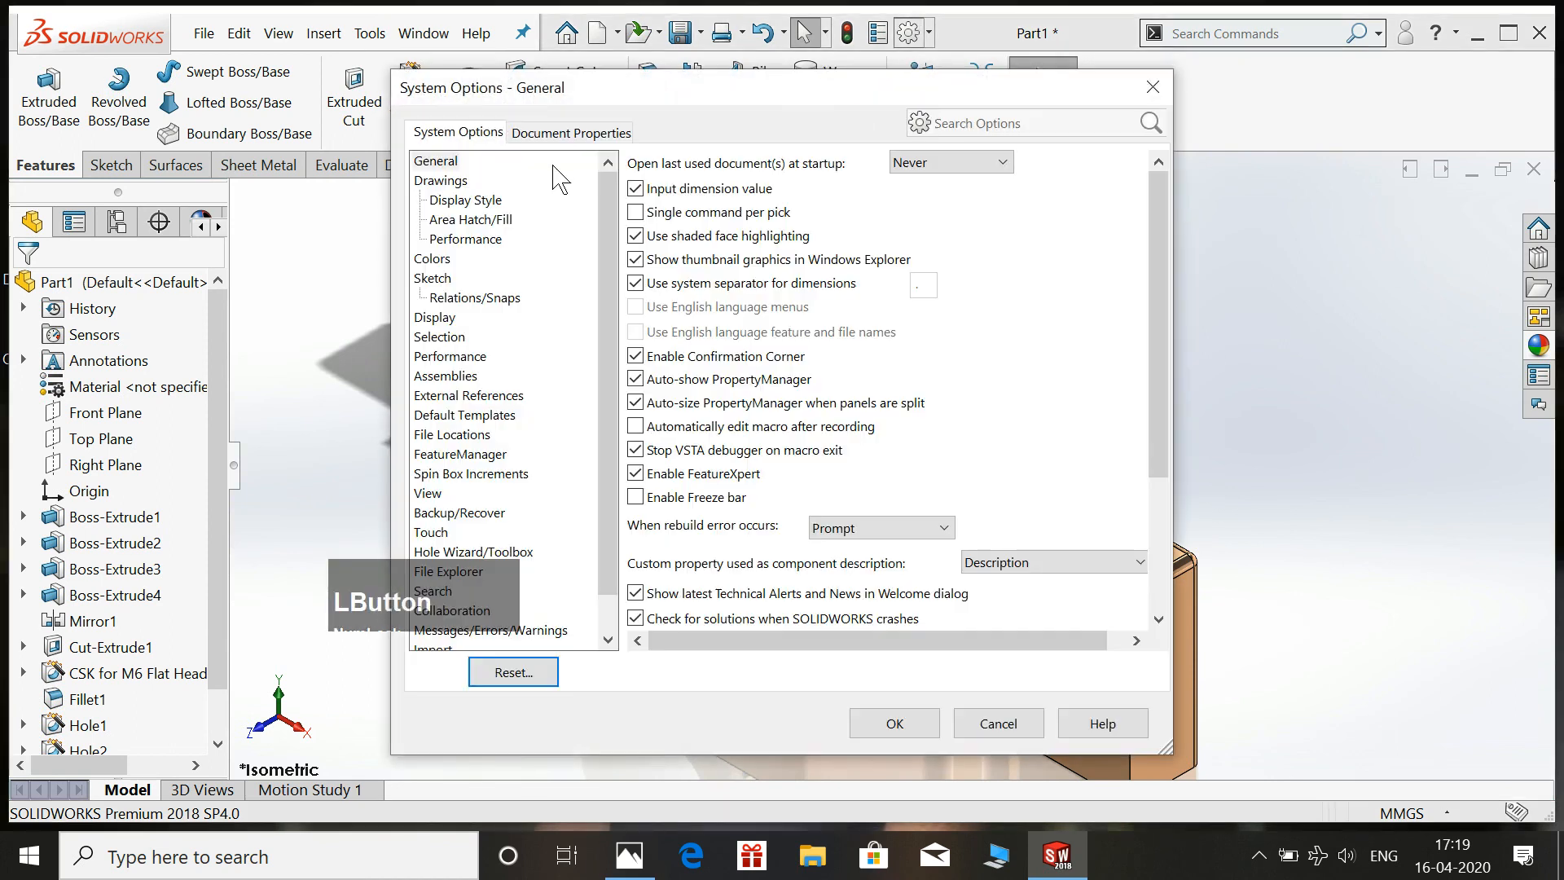
click(559, 135)
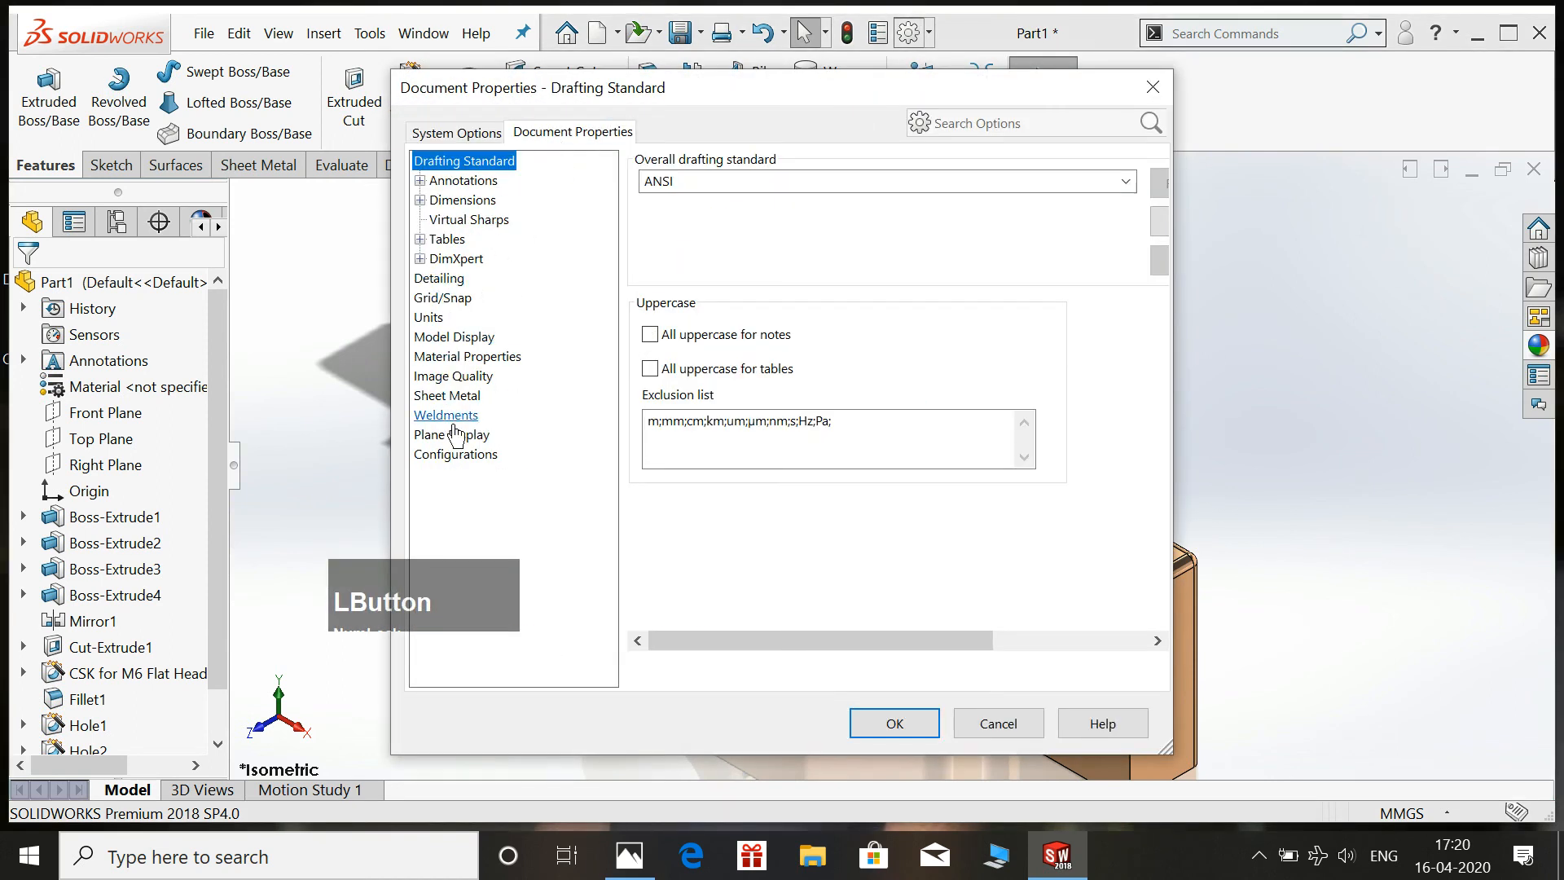
click(453, 376)
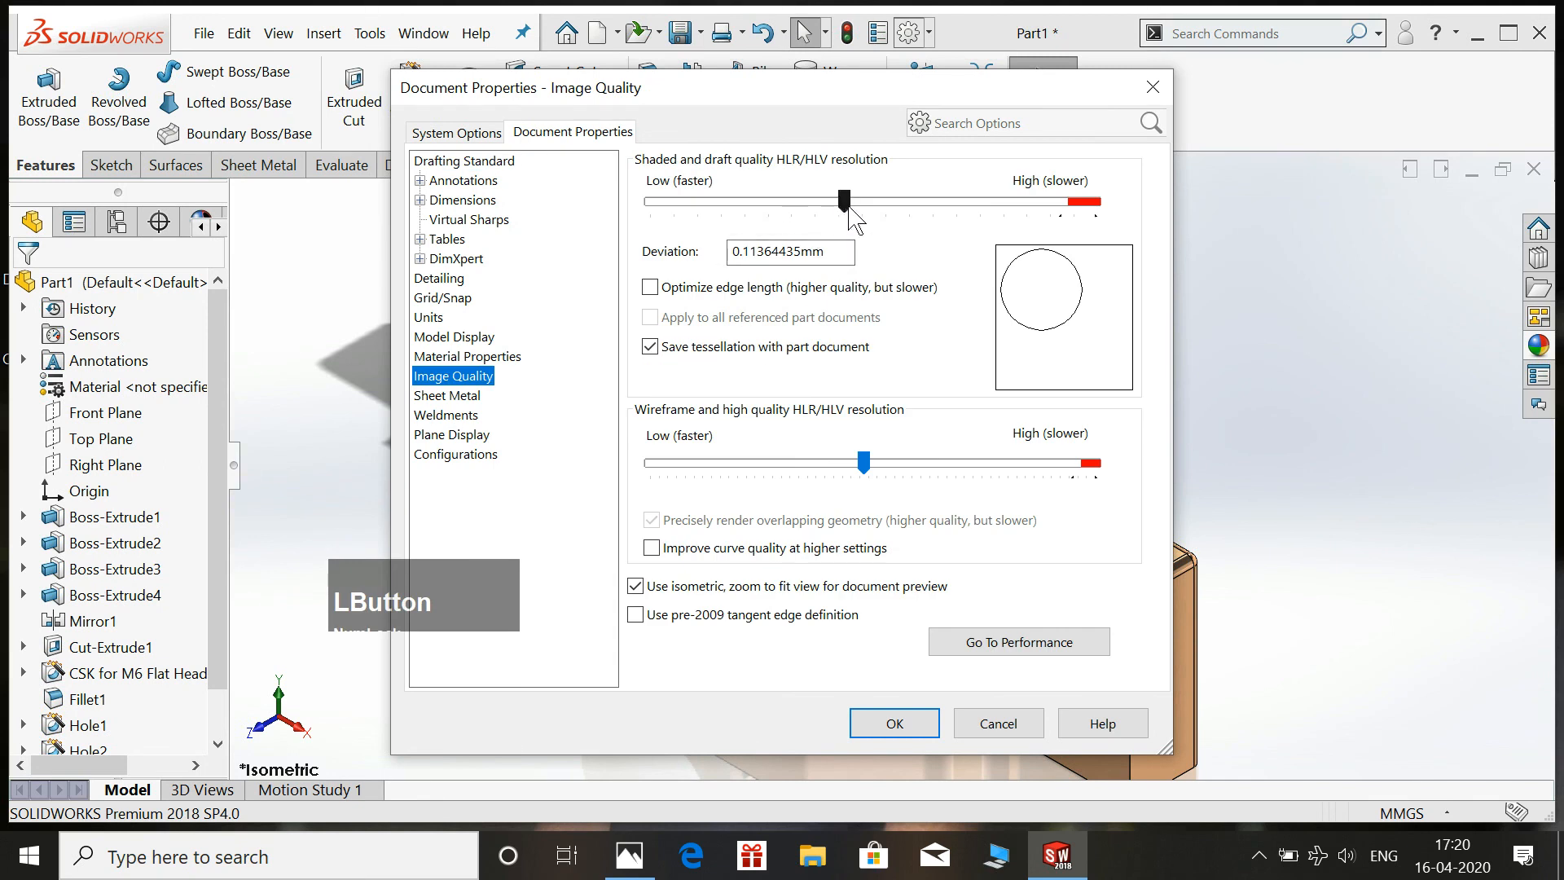
drag(844, 200, 1138, 237)
drag(864, 461, 1108, 475)
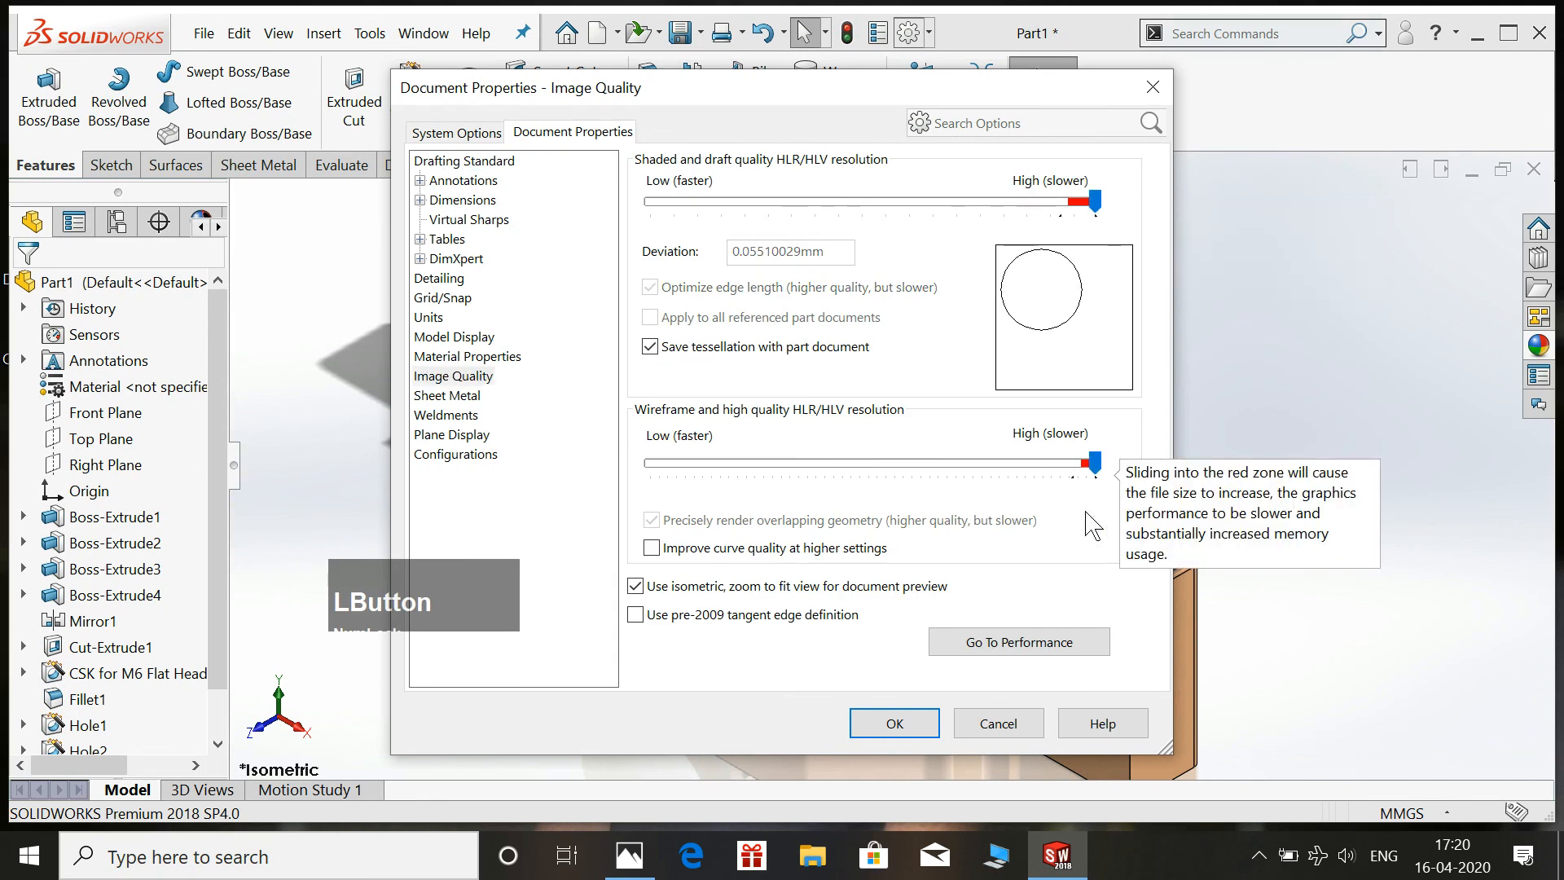
click(895, 723)
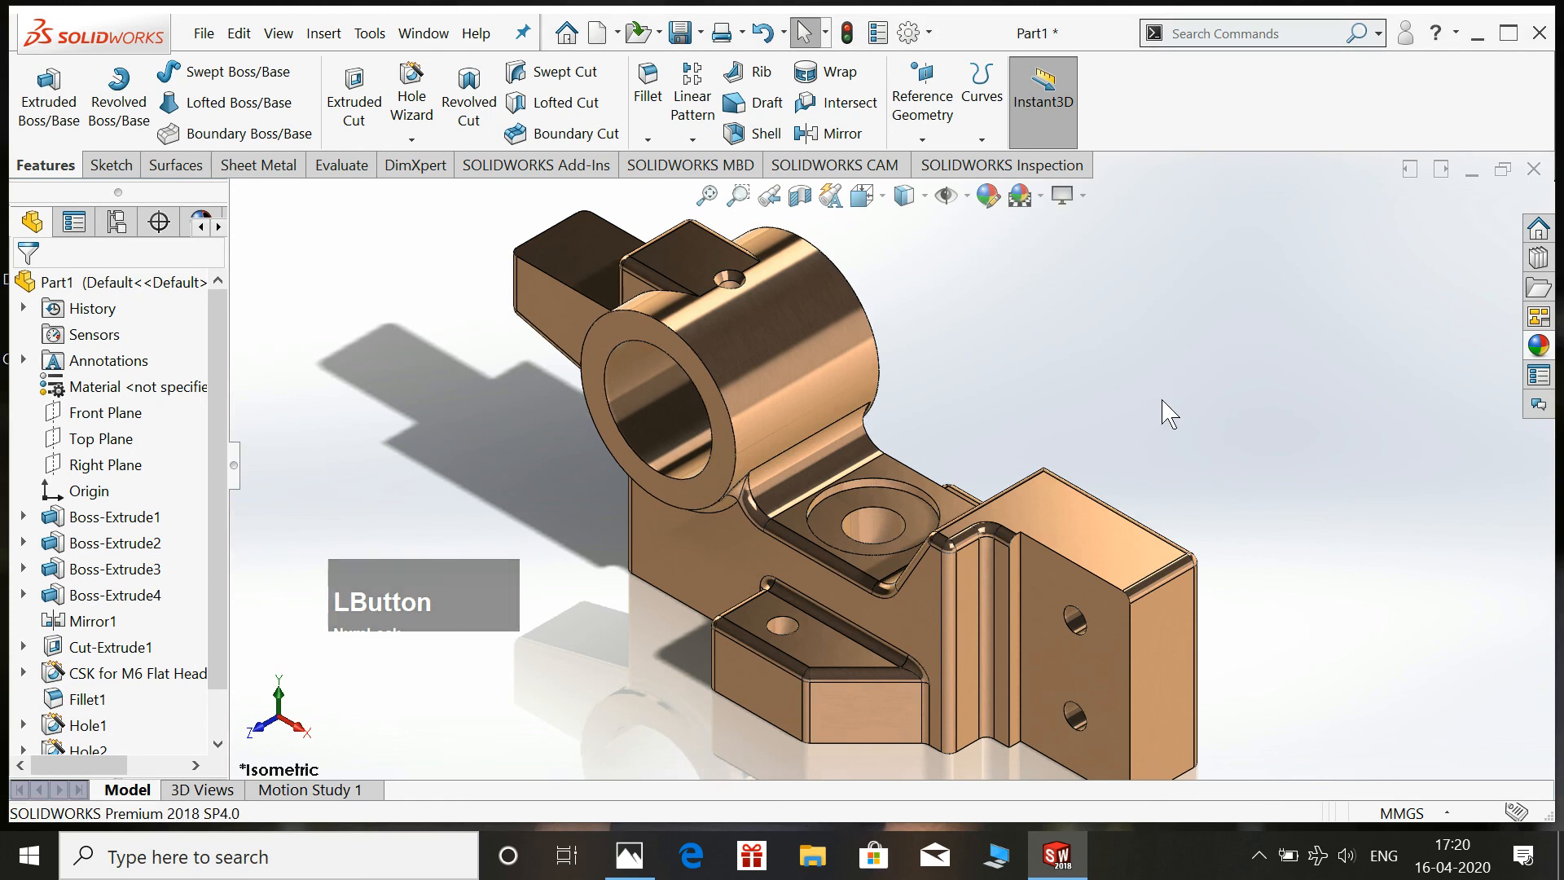
key(ctrl)
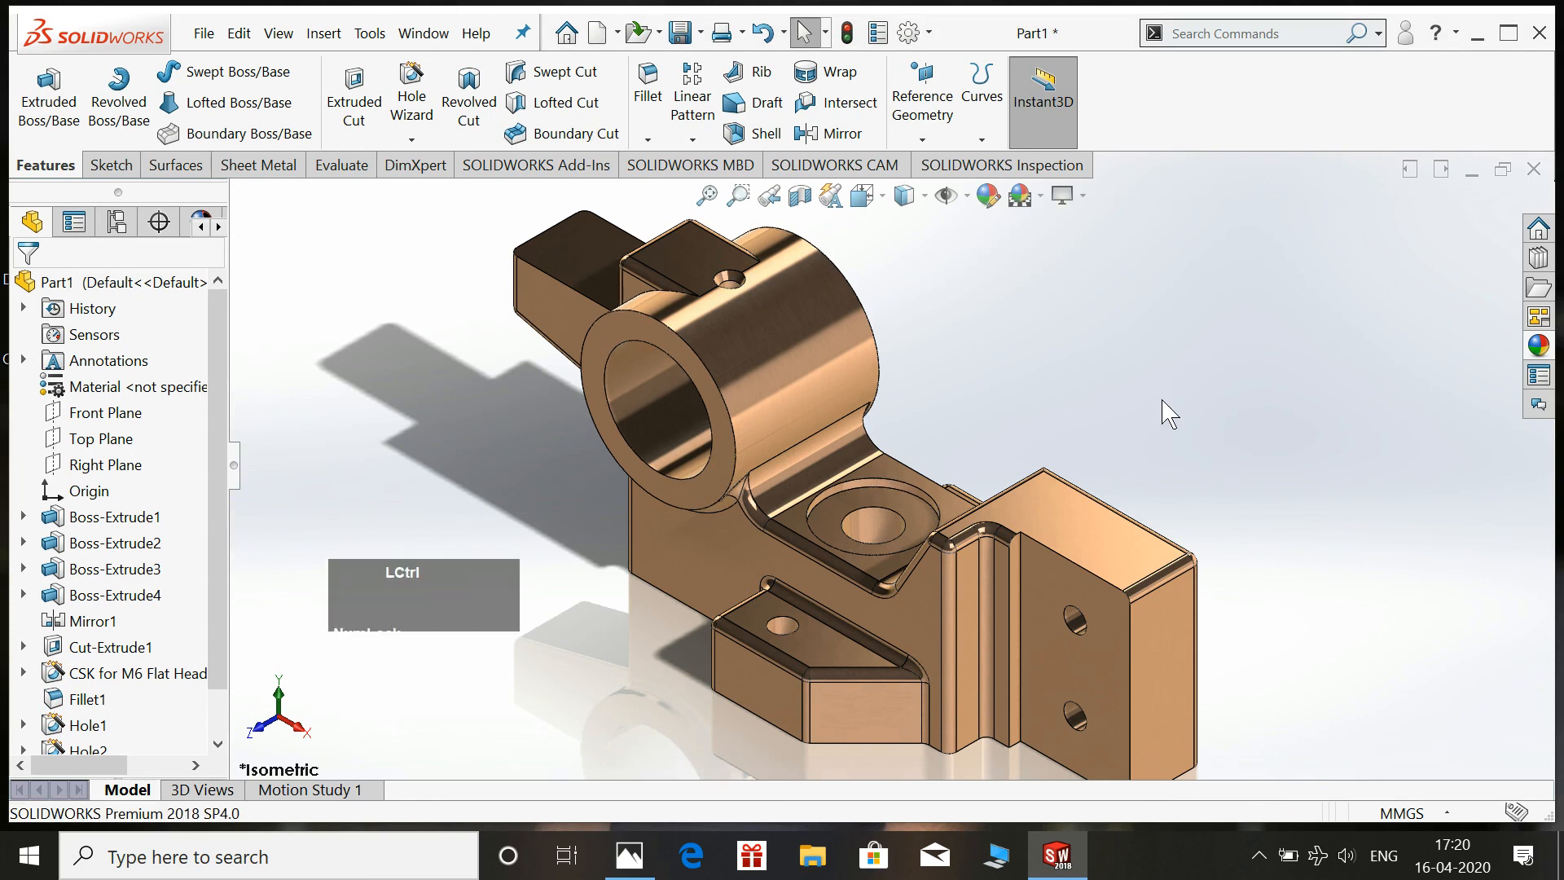